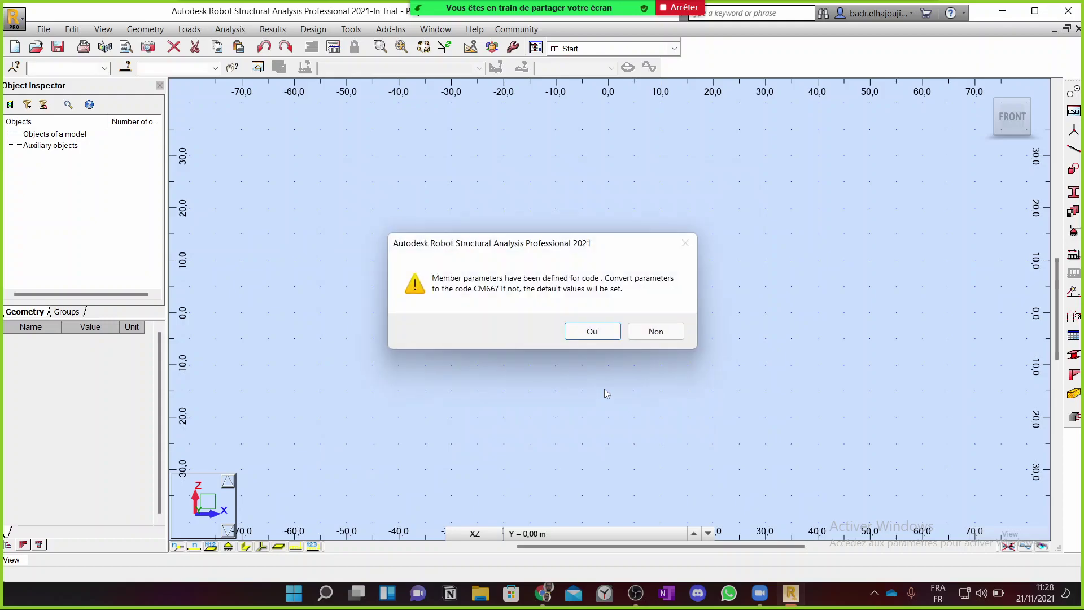
Step: Convert the member parameters to the code CM66 and accept the program restart for the language change
{"action": "left_click", "coordinate": [582, 334]}
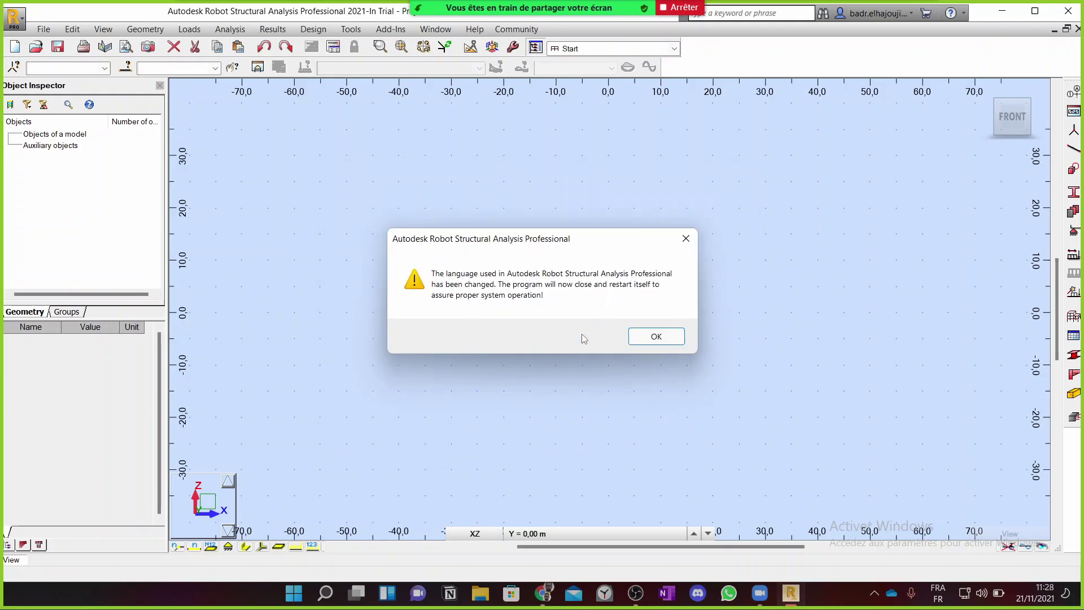
{"action": "left_click", "coordinate": [657, 337]}
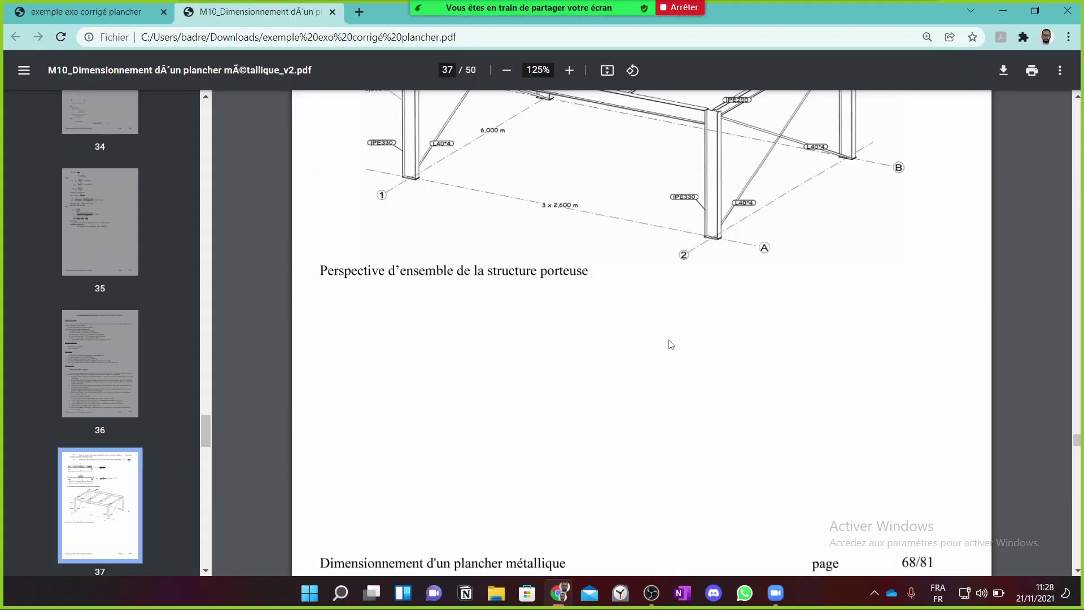
Step: Relaunch Autodesk Robot Structural Analysis Professional 2021 from the desktop and run it under the trial licence
{"action": "left_click", "coordinate": [1011, 12]}
{"action": "double_click", "coordinate": [55, 163]}
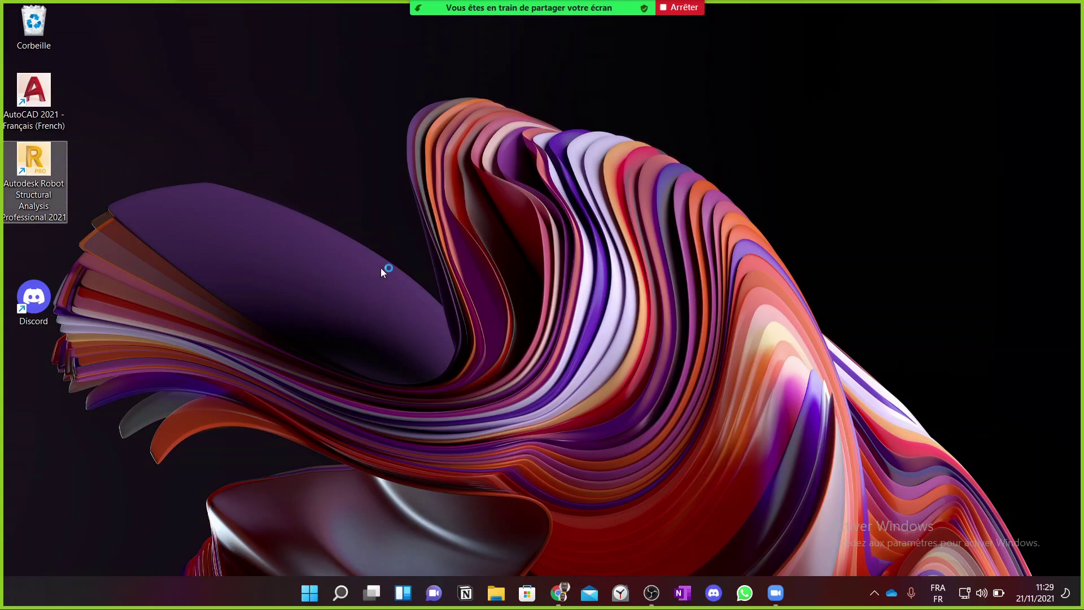
{"action": "left_click", "coordinate": [778, 595]}
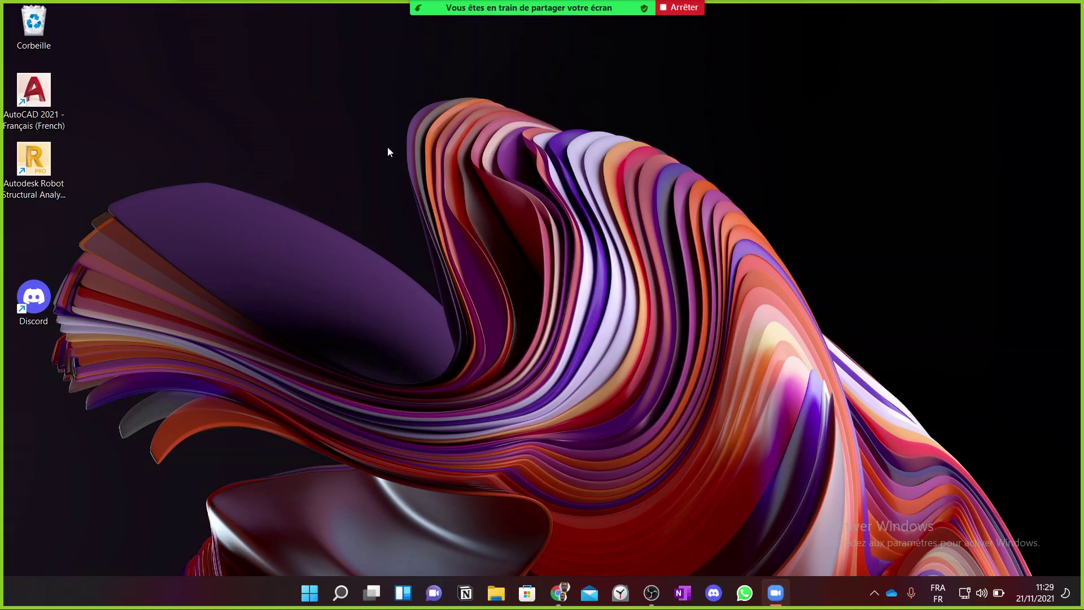
{"action": "left_click", "coordinate": [39, 163]}
{"action": "double_click", "coordinate": [39, 163]}
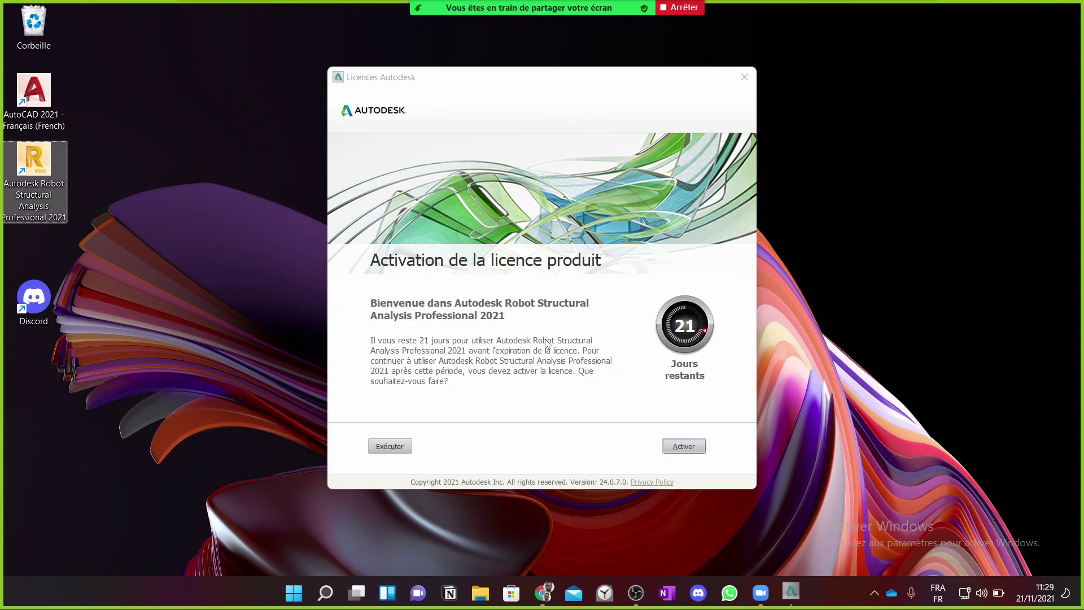
{"action": "left_click", "coordinate": [395, 446]}
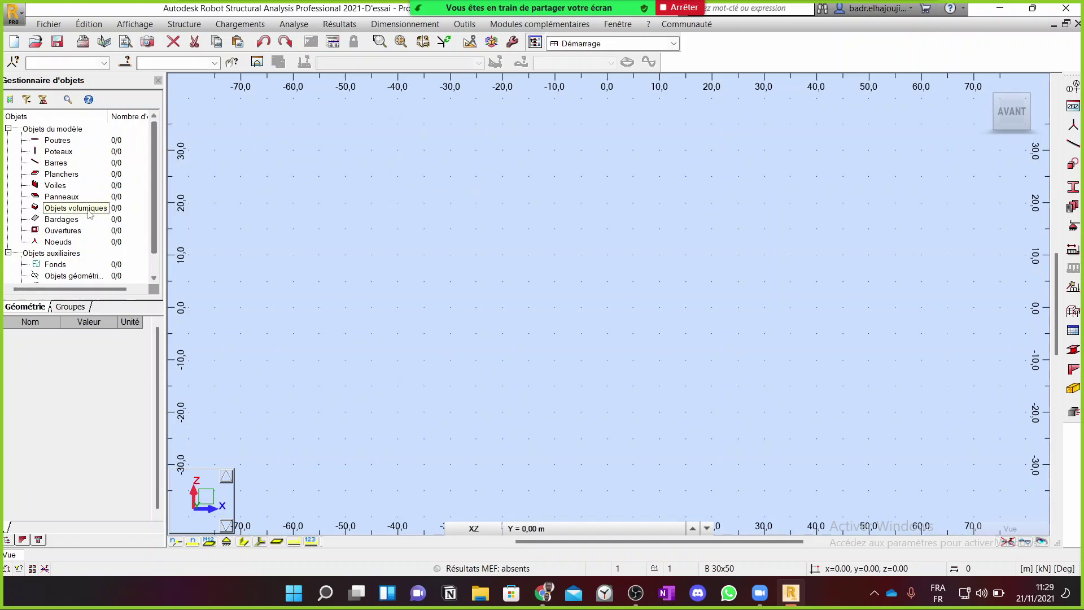
Step: Create a new project of the 3D frame structure type and open the construction lines definition
{"action": "left_click", "coordinate": [50, 26]}
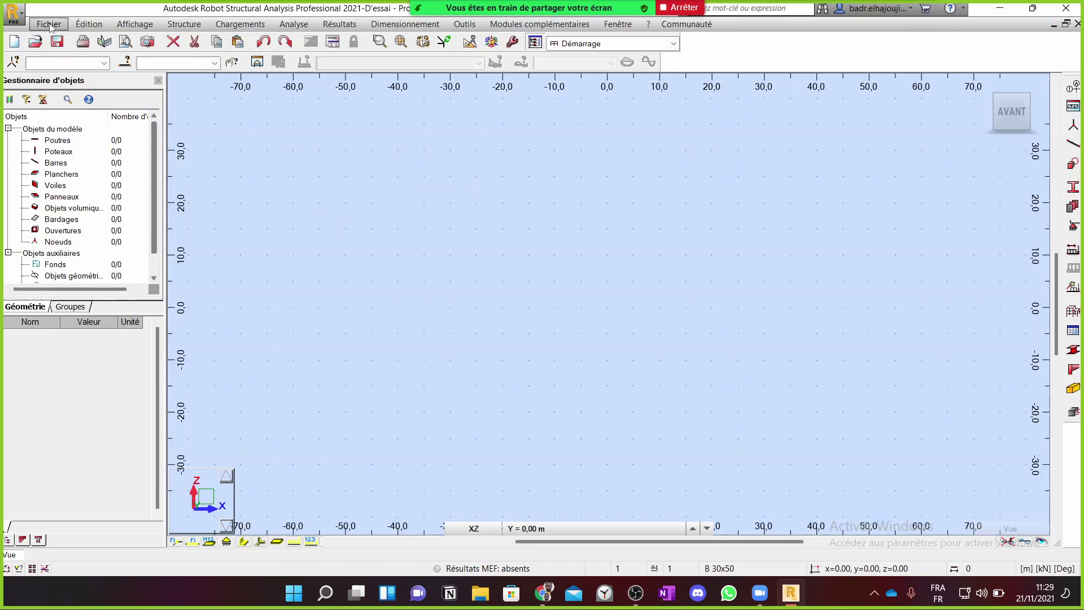
{"action": "left_click", "coordinate": [73, 40]}
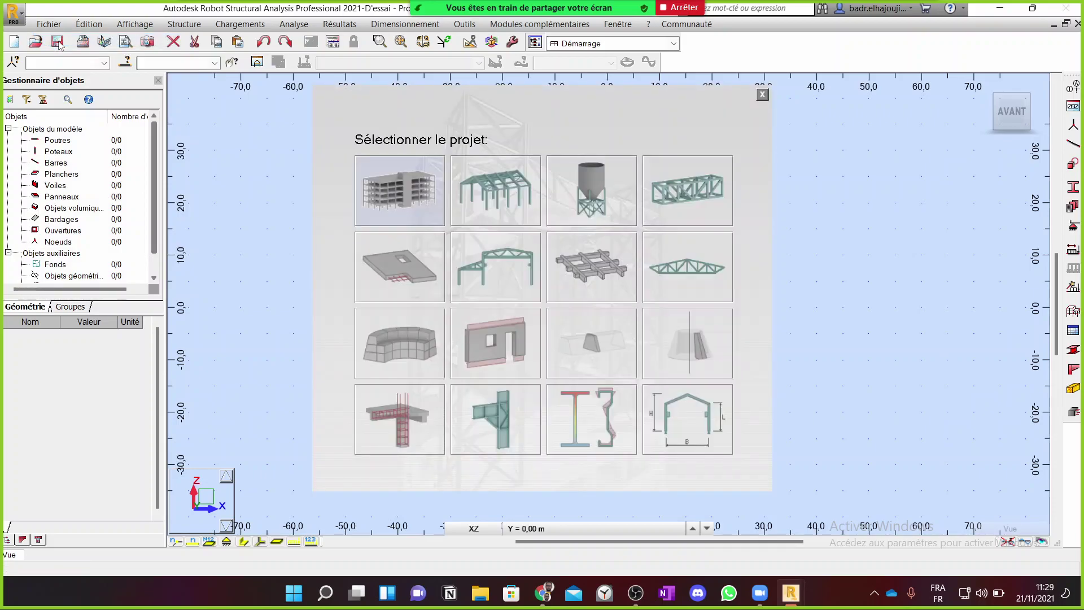
{"action": "left_click", "coordinate": [504, 185]}
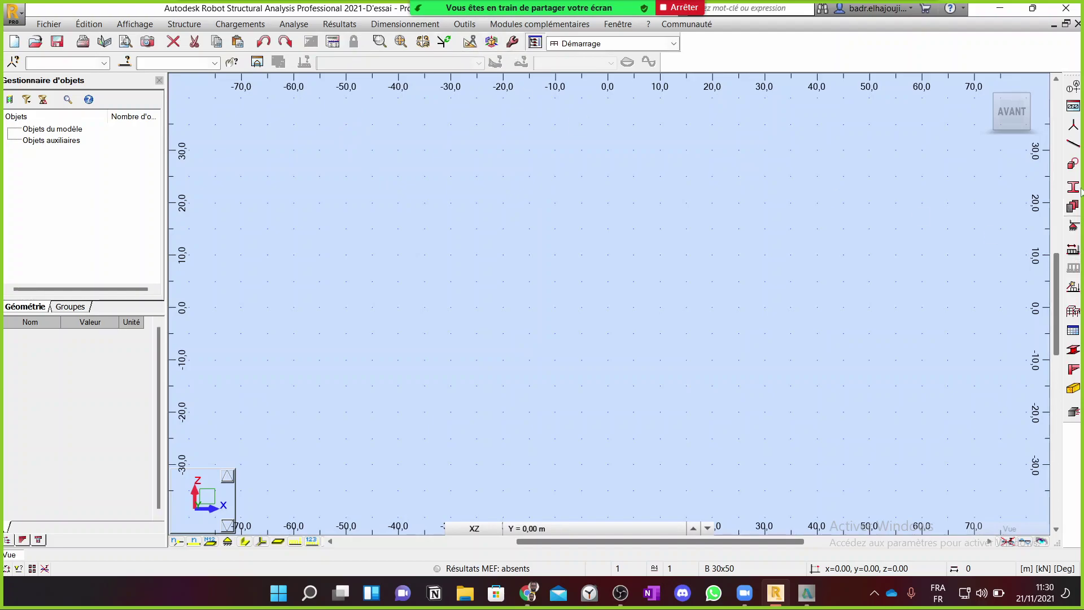
{"action": "left_click", "coordinate": [1075, 89]}
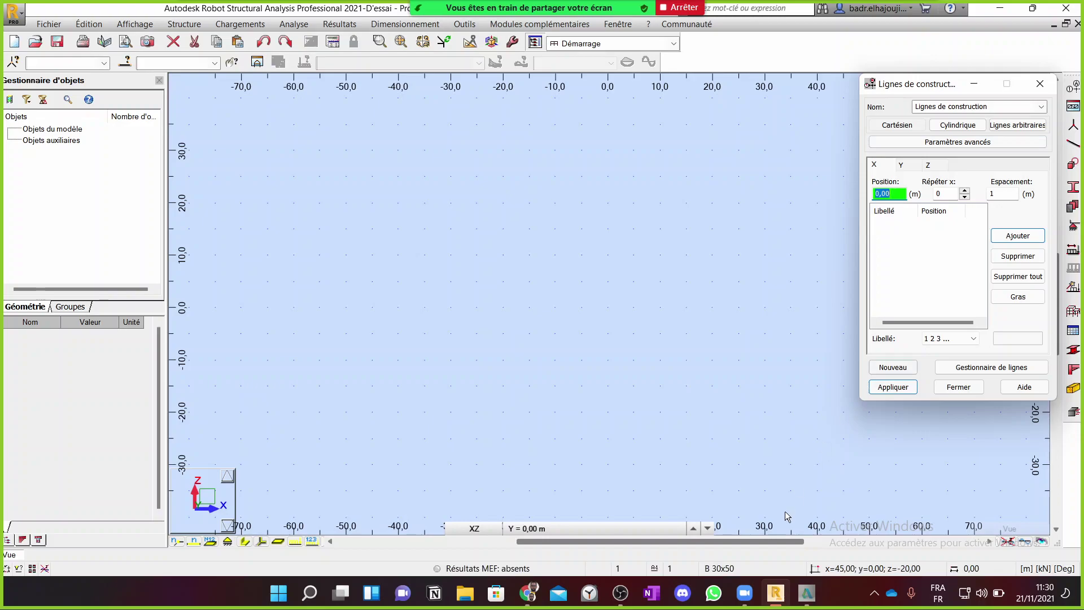
Step: Switch to the exercise PDF in Chrome and examine the perspective, File A, File 1 and plan drawings for spans, heights and sections
{"action": "left_click", "coordinate": [526, 599]}
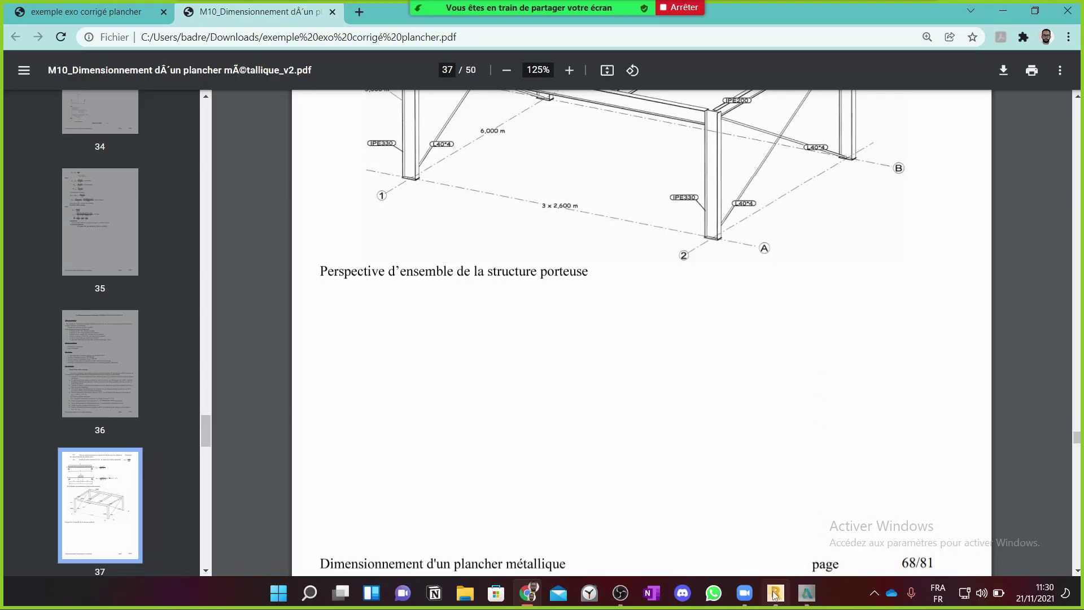
{"action": "scroll", "coordinate": [799, 563], "scroll_direction": "up", "scroll_amount": 10}
{"action": "scroll", "coordinate": [792, 449], "scroll_direction": "down", "scroll_amount": 4}
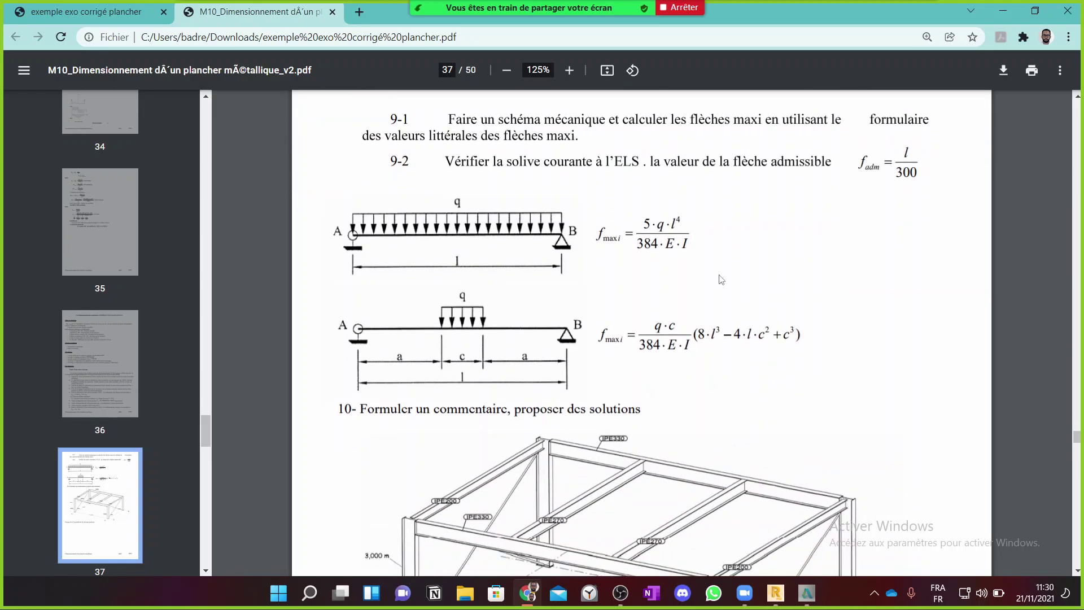
{"action": "scroll", "coordinate": [739, 343], "scroll_direction": "down", "scroll_amount": 3}
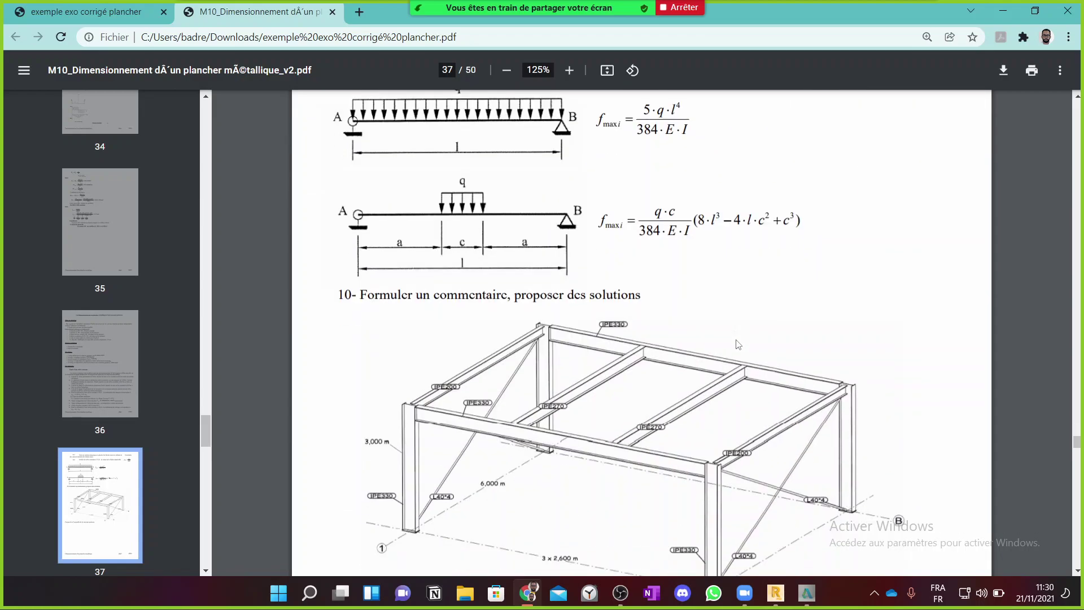
{"action": "scroll", "coordinate": [713, 390], "scroll_direction": "down", "scroll_amount": 10}
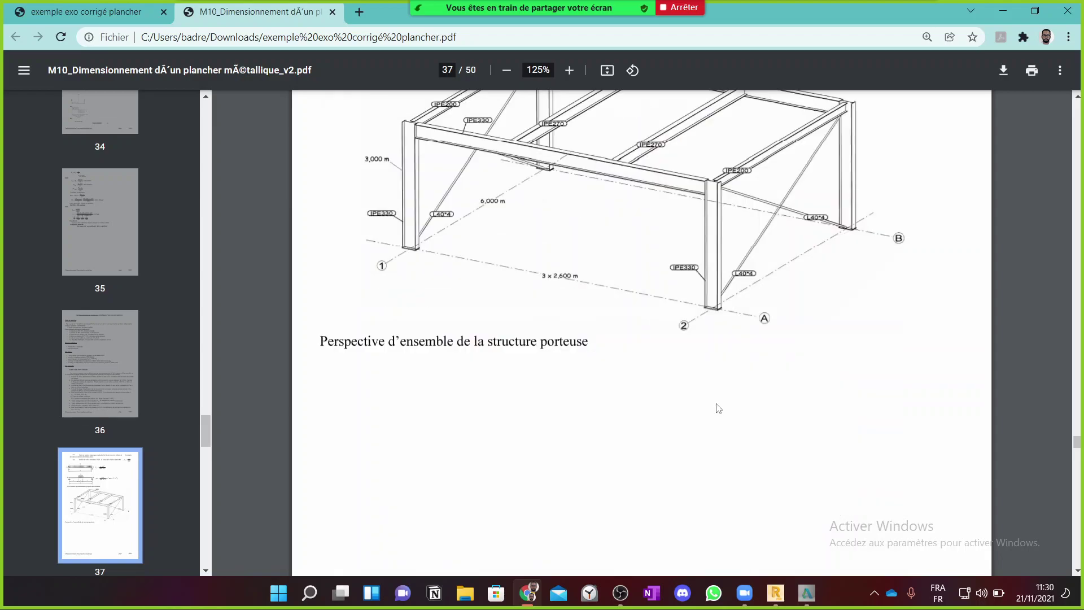
{"action": "scroll", "coordinate": [706, 384], "scroll_direction": "down", "scroll_amount": 3}
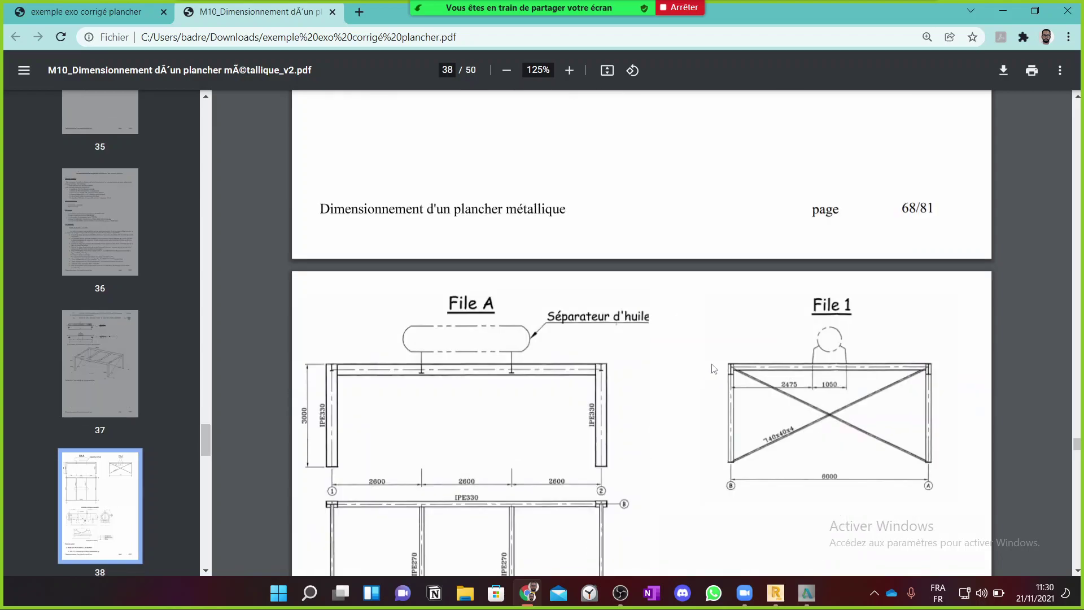
{"action": "scroll", "coordinate": [713, 368], "scroll_direction": "down", "scroll_amount": 1}
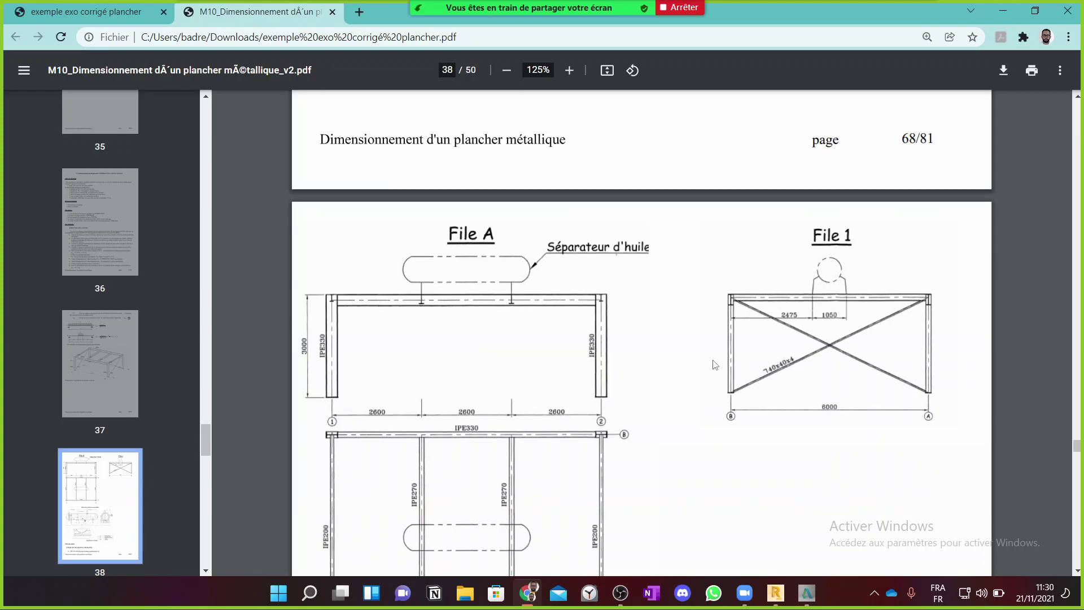
{"action": "scroll", "coordinate": [816, 411], "scroll_direction": "down", "scroll_amount": 3}
{"action": "scroll", "coordinate": [821, 261], "scroll_direction": "down", "scroll_amount": 1}
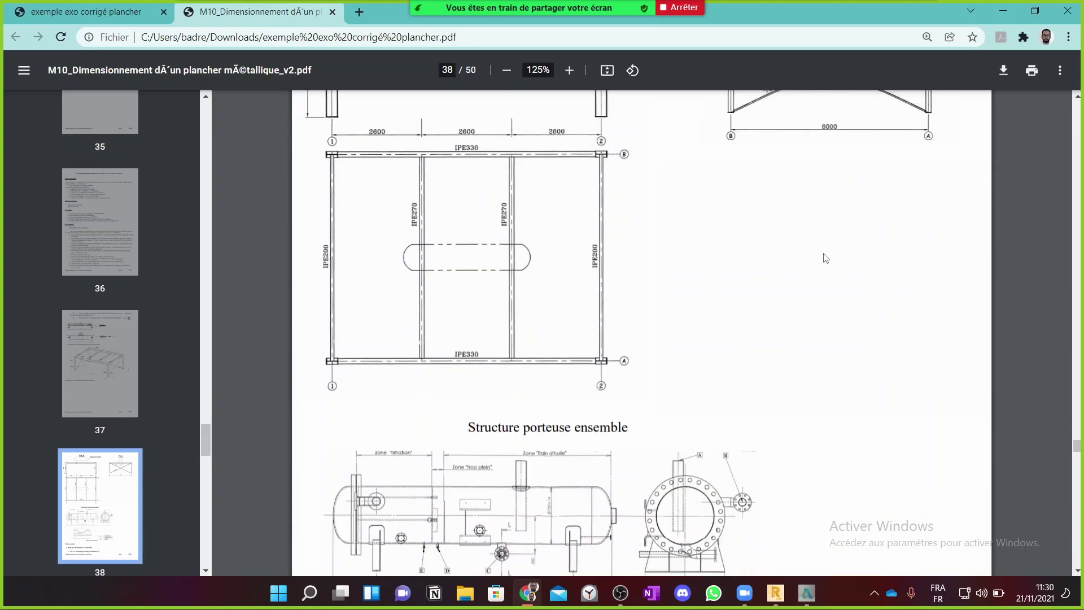
{"action": "scroll", "coordinate": [826, 258], "scroll_direction": "up", "scroll_amount": 1}
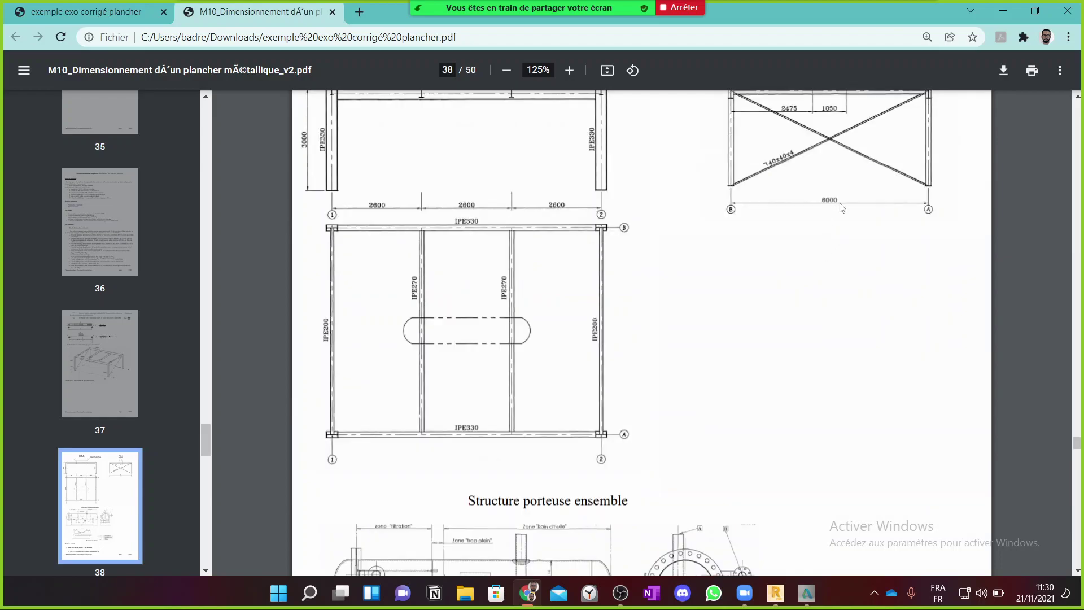
{"action": "scroll", "coordinate": [922, 209], "scroll_direction": "up", "scroll_amount": 5}
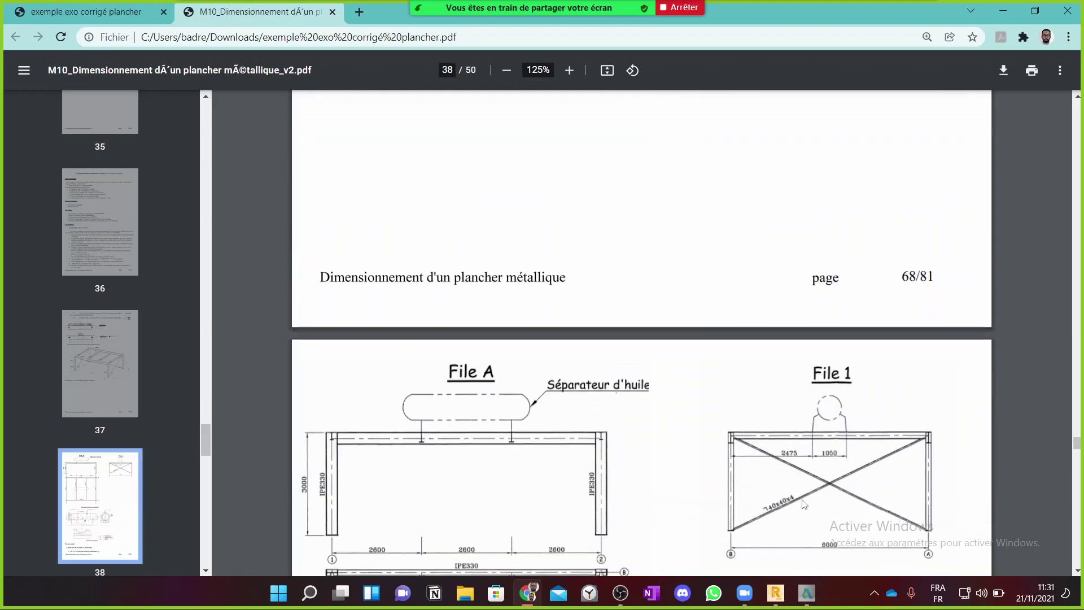
{"action": "scroll", "coordinate": [796, 507], "scroll_direction": "down", "scroll_amount": 1}
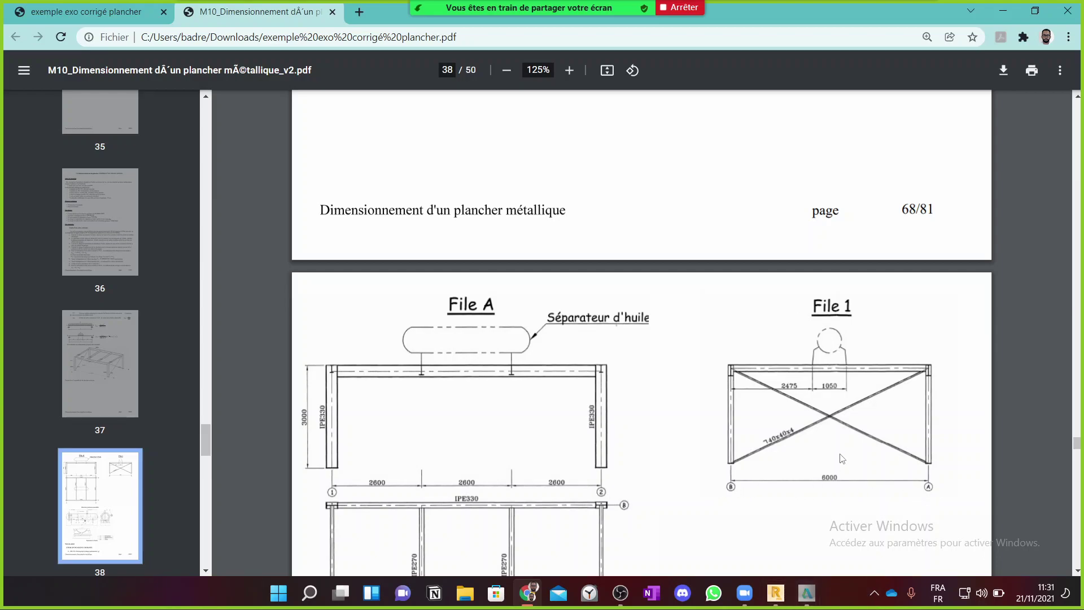
{"action": "left_click", "coordinate": [776, 593]}
{"action": "left_click", "coordinate": [898, 193]}
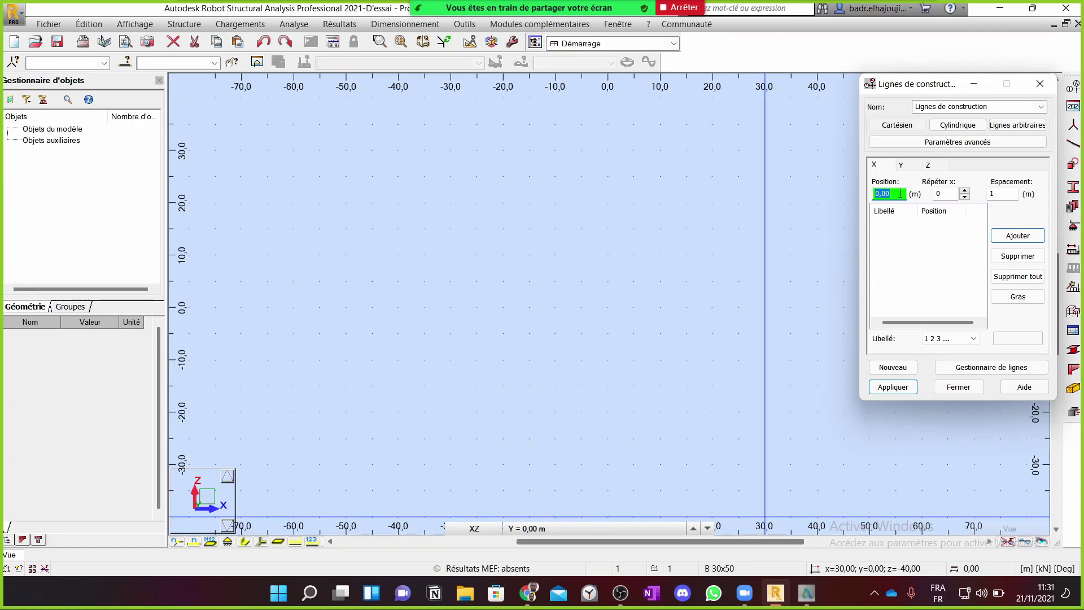
{"action": "left_click", "coordinate": [953, 338]}
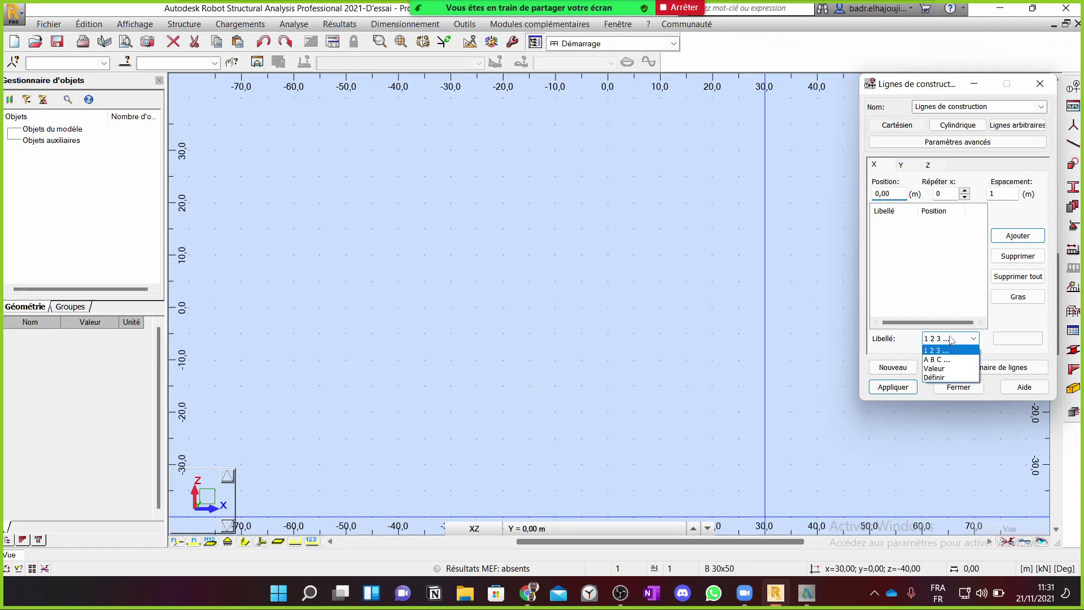
{"action": "left_click", "coordinate": [944, 361]}
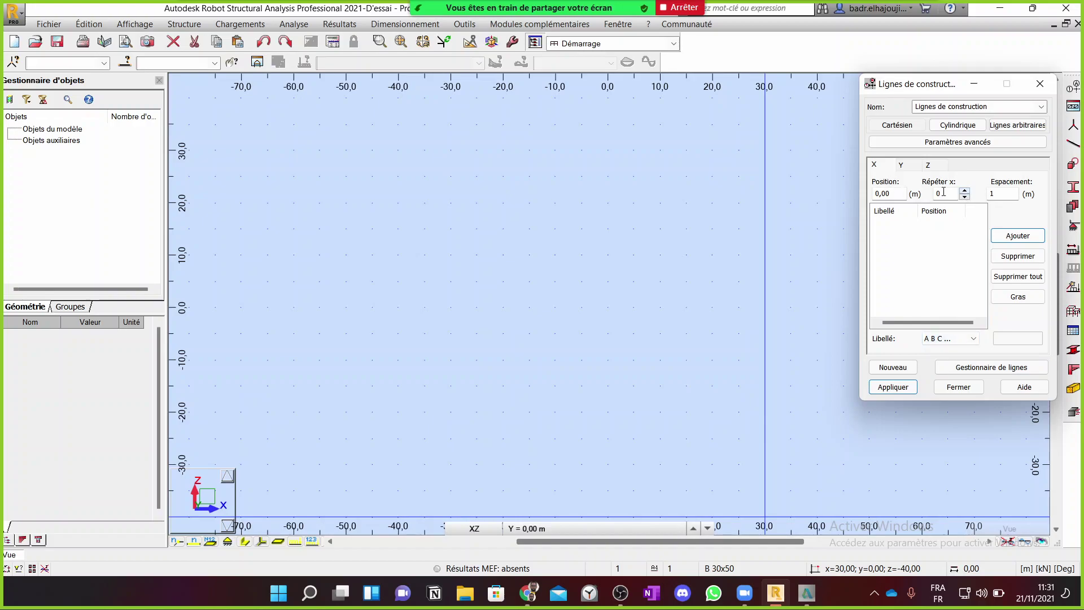
{"action": "left_click", "coordinate": [965, 191]}
{"action": "left_click", "coordinate": [993, 191]}
{"action": "type", "text": "6"}
{"action": "left_click", "coordinate": [1041, 91]}
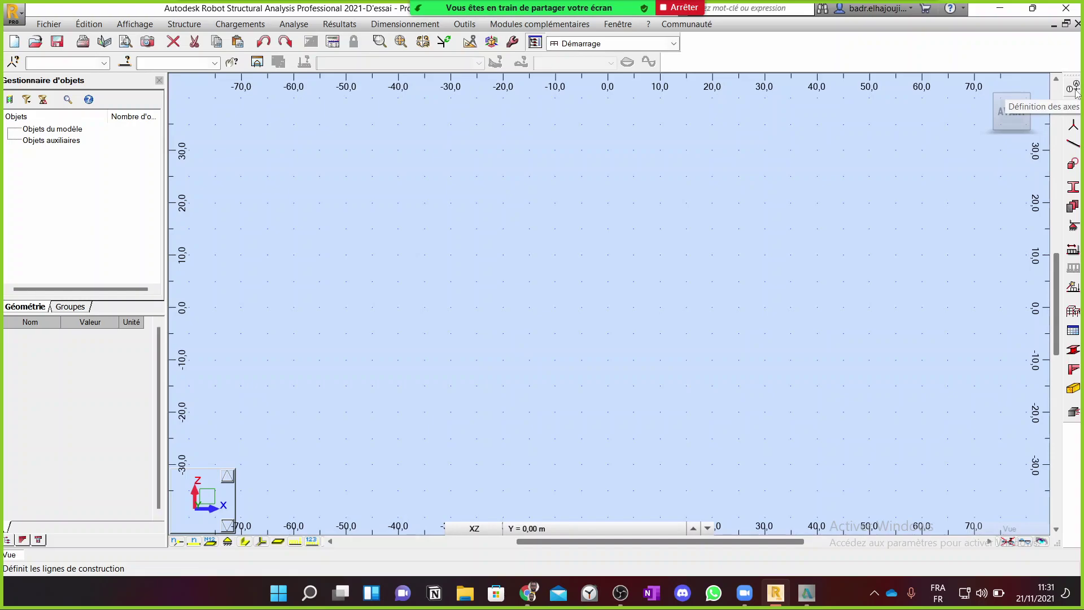
Step: Reopen the construction lines definition and check the File A and File 1 dimensions in the exercise PDF
{"action": "left_click", "coordinate": [1075, 89]}
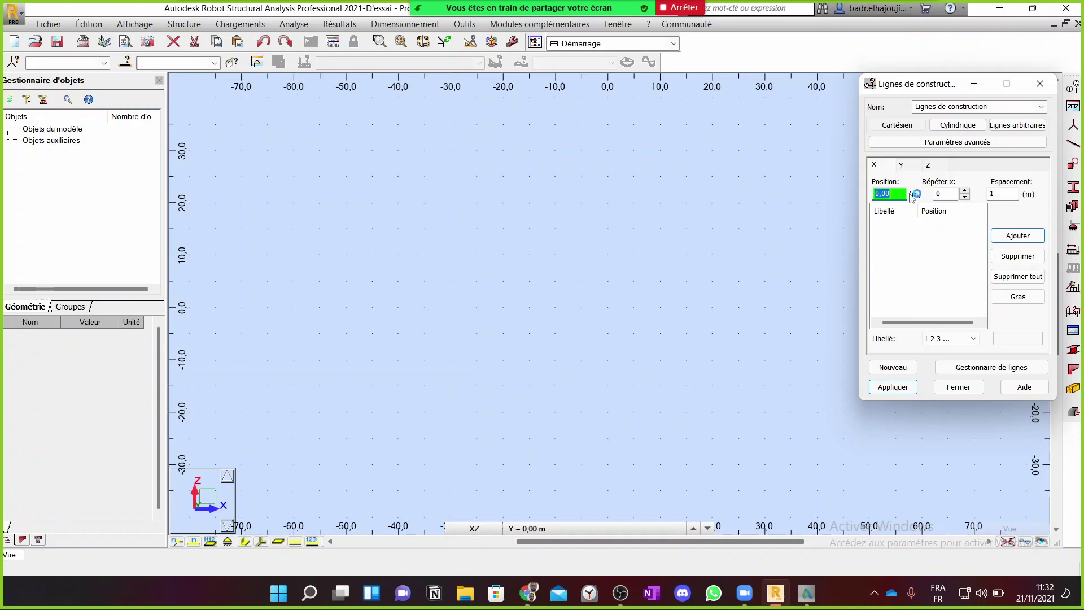
{"action": "left_click", "coordinate": [900, 194]}
{"action": "key", "text": "shift+Home"}
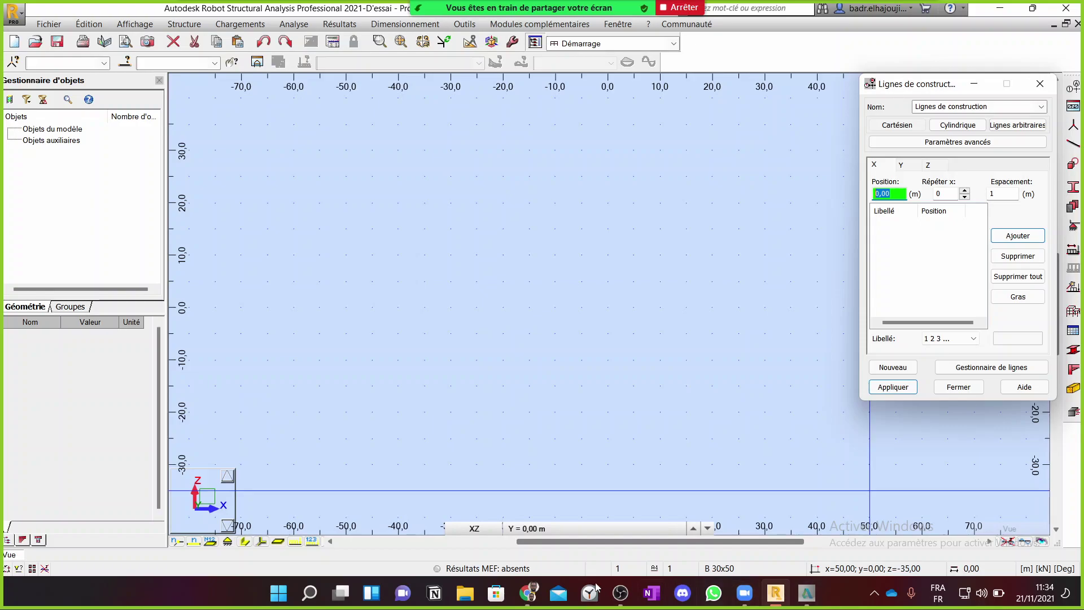
{"action": "left_click", "coordinate": [531, 594]}
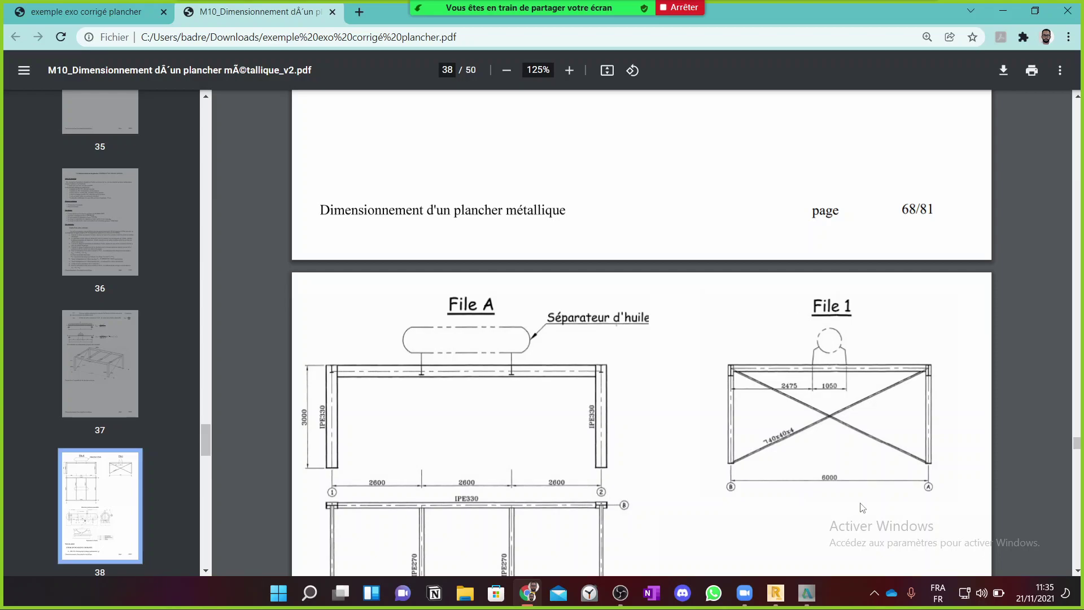
{"action": "left_click", "coordinate": [775, 594]}
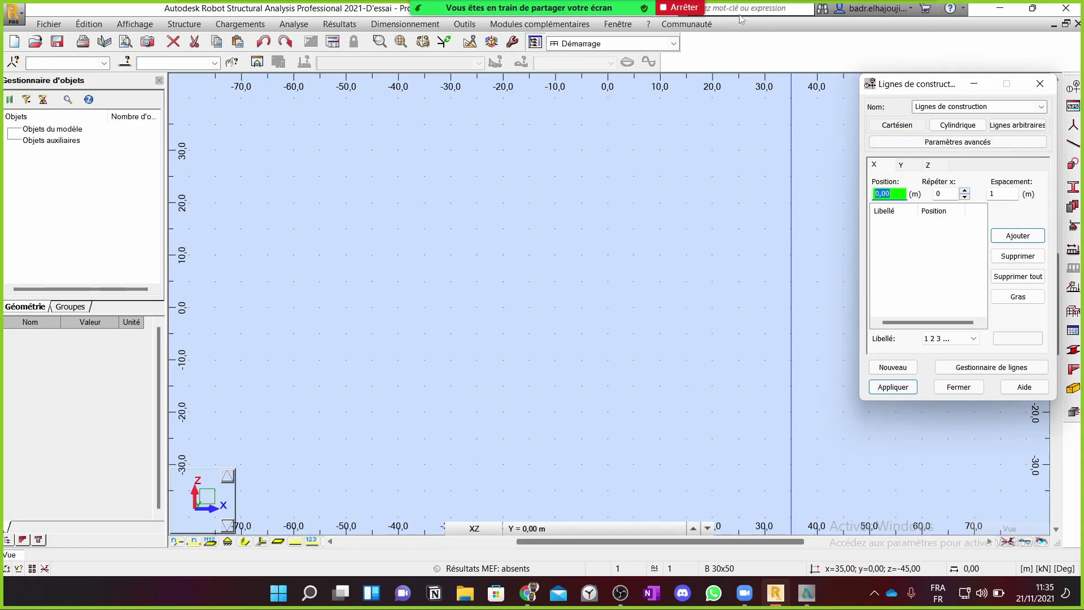
Step: Resume the recording of the Zoom meeting
{"action": "mouse_move", "coordinate": [769, 2]}
{"action": "left_click", "coordinate": [917, 17]}
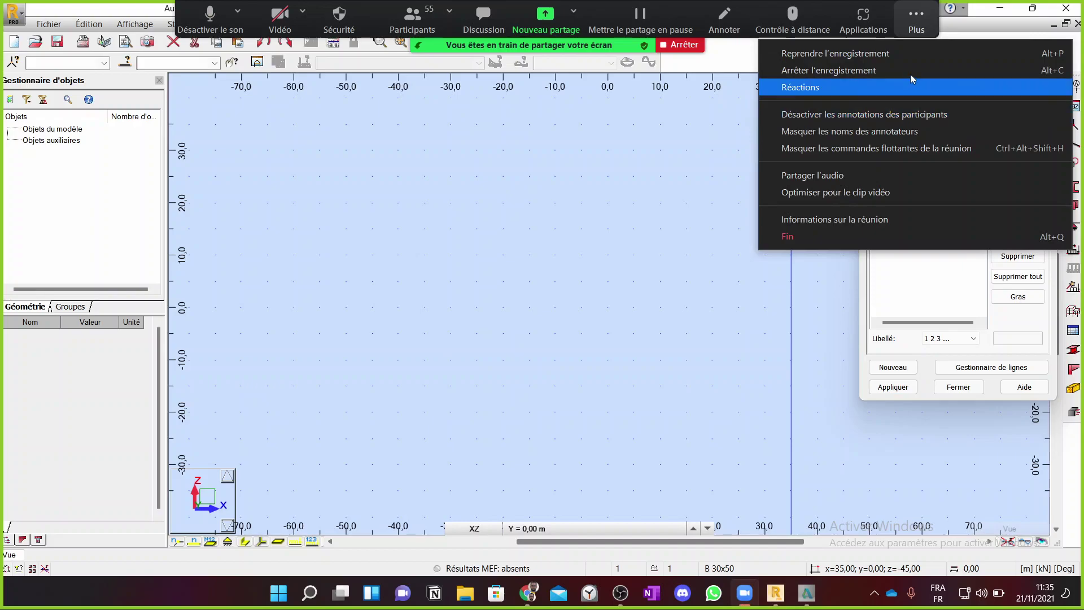
{"action": "left_click", "coordinate": [900, 52]}
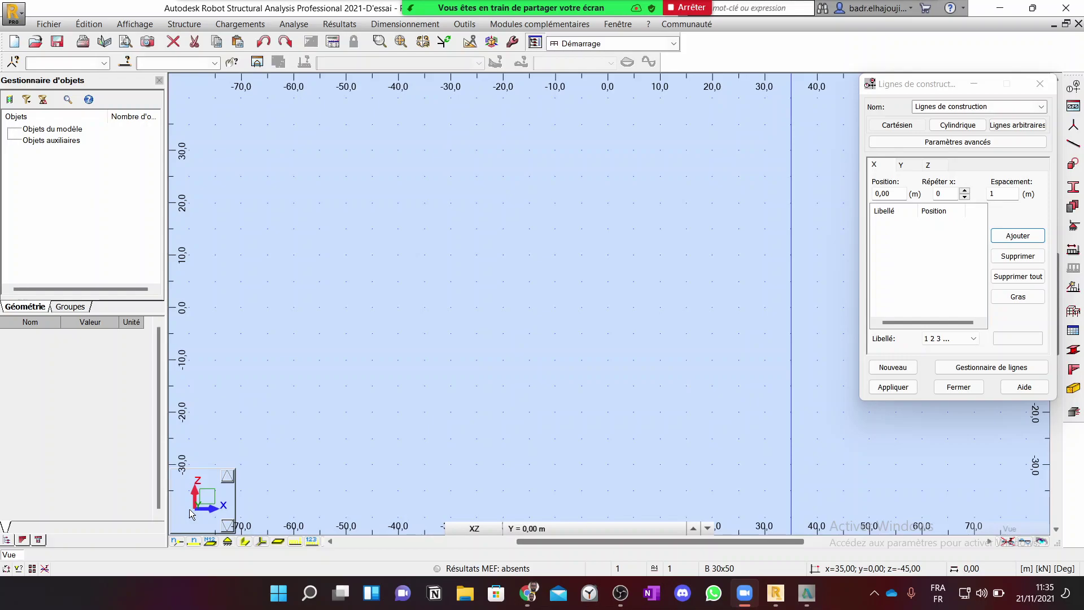
Step: Set the X-direction construction lines to repeat once with a spacing of 6 m, keeping the 1 2 3 labelling
{"action": "left_click", "coordinate": [966, 191]}
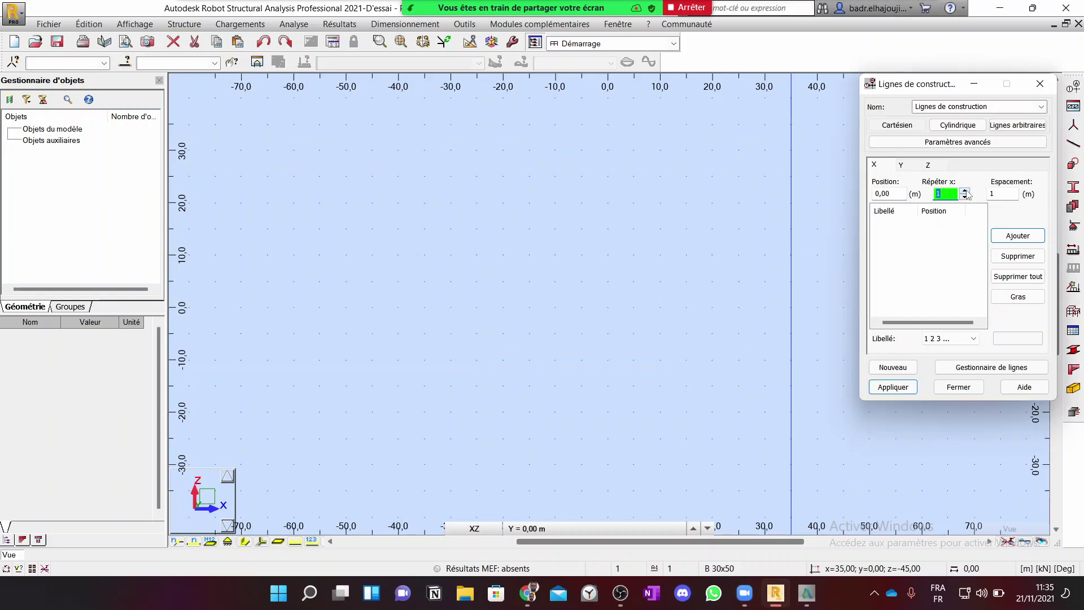
{"action": "key", "text": "Tab"}
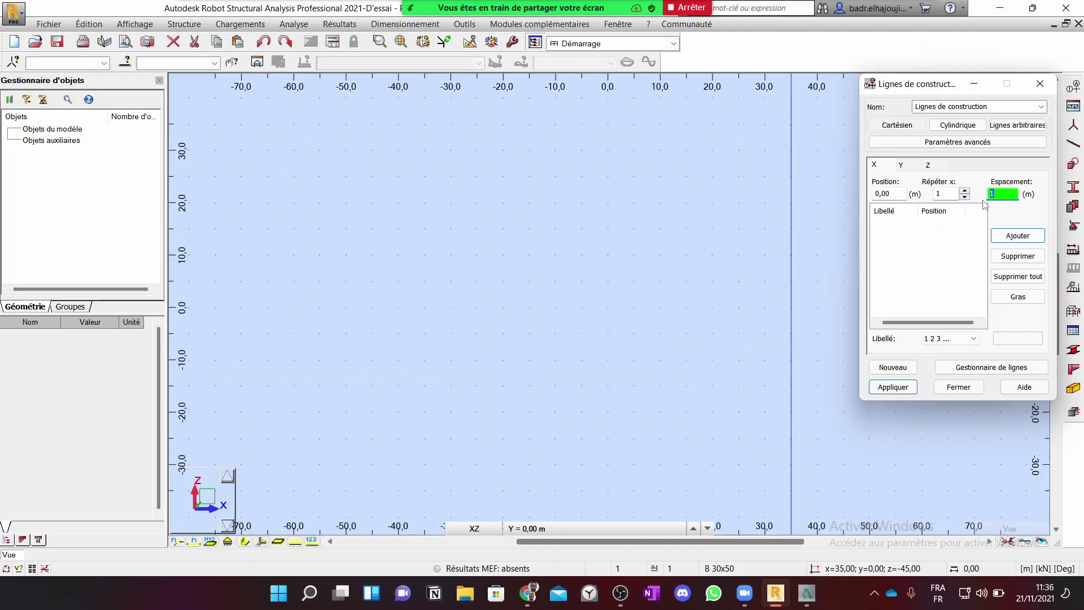
{"action": "type", "text": "6"}
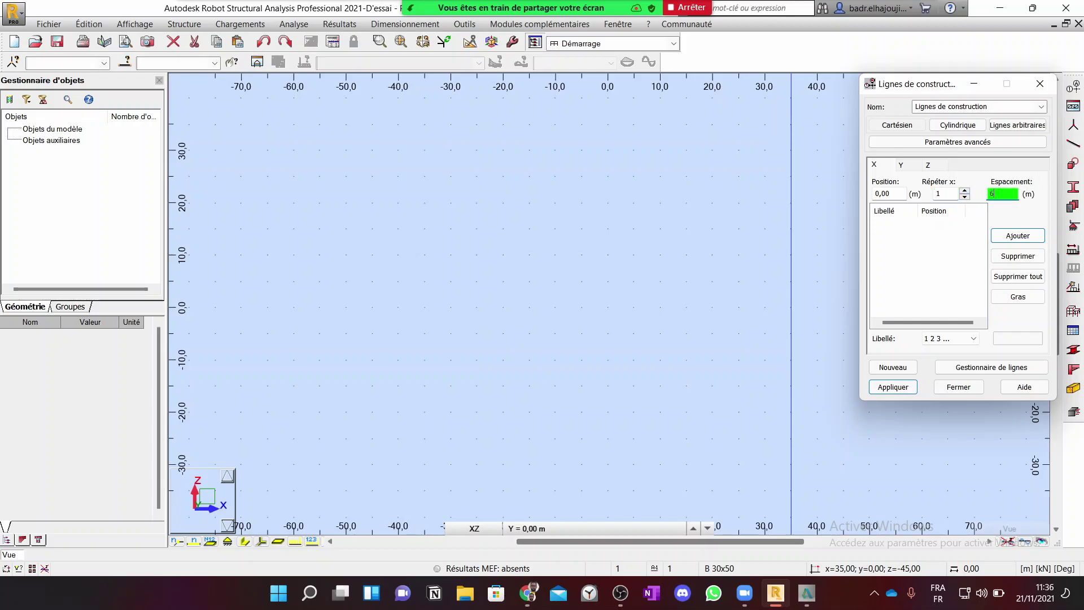
{"action": "left_click", "coordinate": [950, 340]}
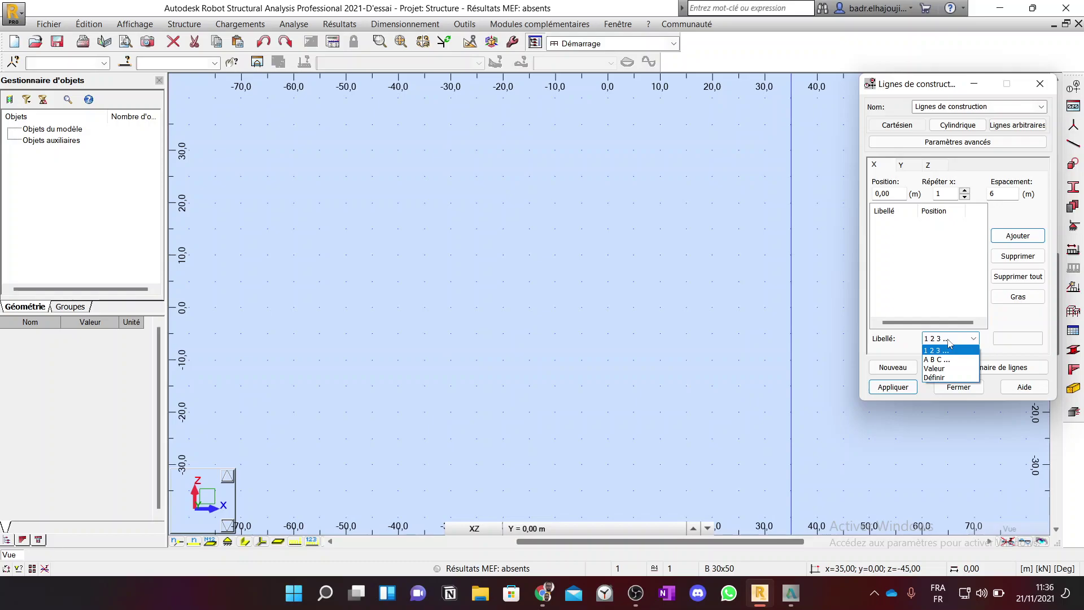
{"action": "left_click", "coordinate": [950, 341]}
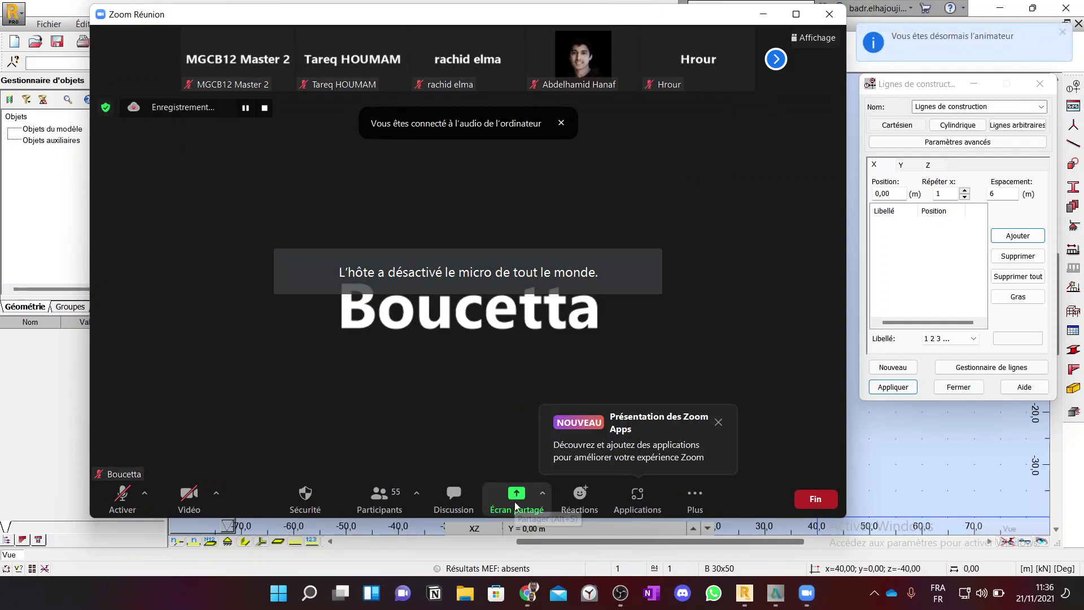
Step: Share the entire screen in the Zoom meeting and unmute the microphone
{"action": "left_click", "coordinate": [516, 497]}
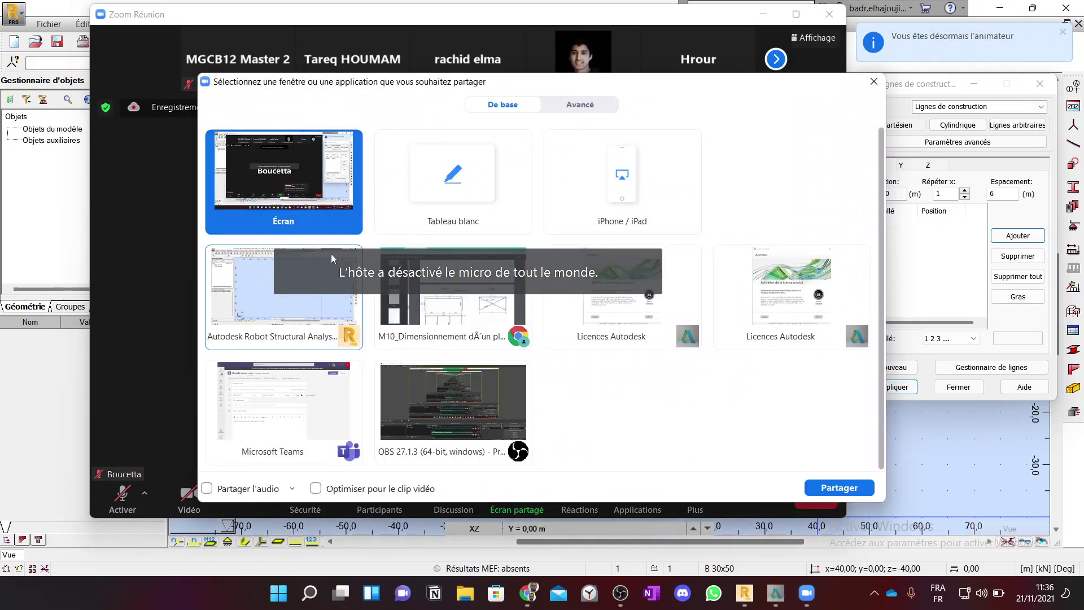
{"action": "left_click", "coordinate": [835, 487]}
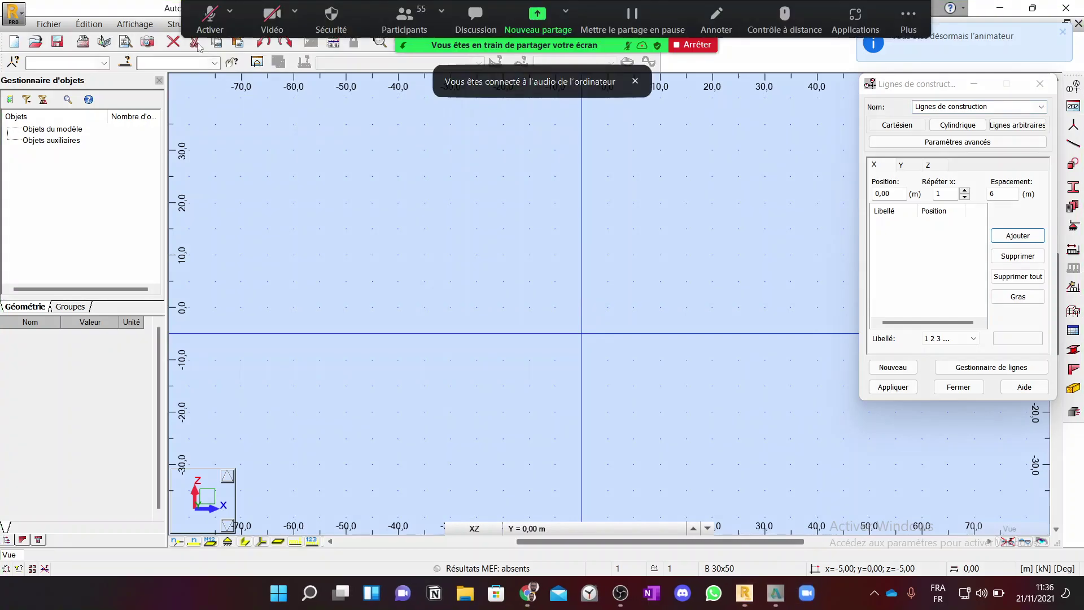
{"action": "left_click", "coordinate": [212, 20]}
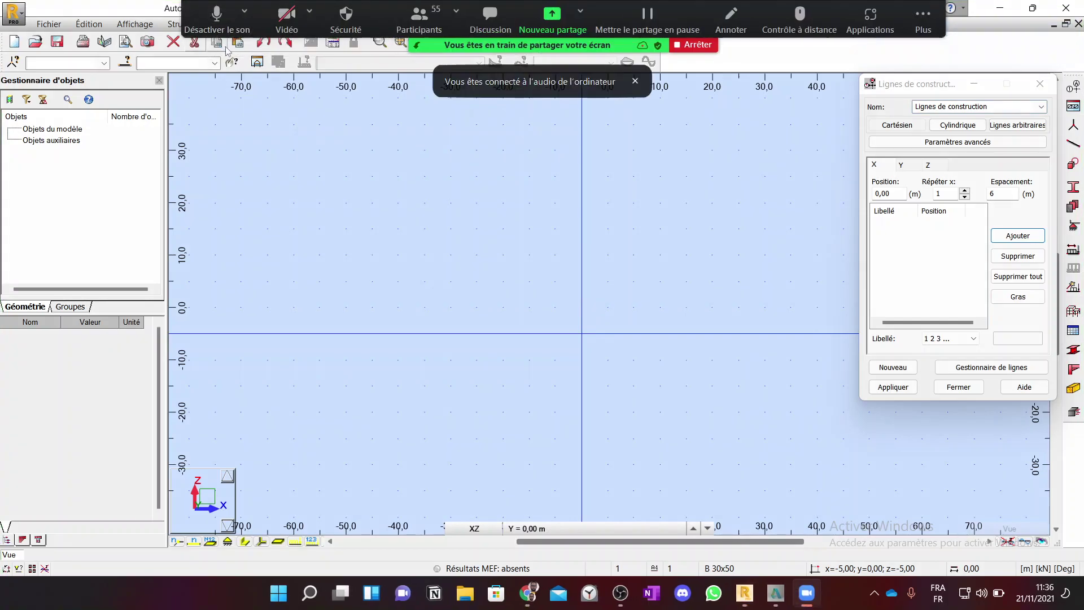
{"action": "left_click", "coordinate": [247, 12]}
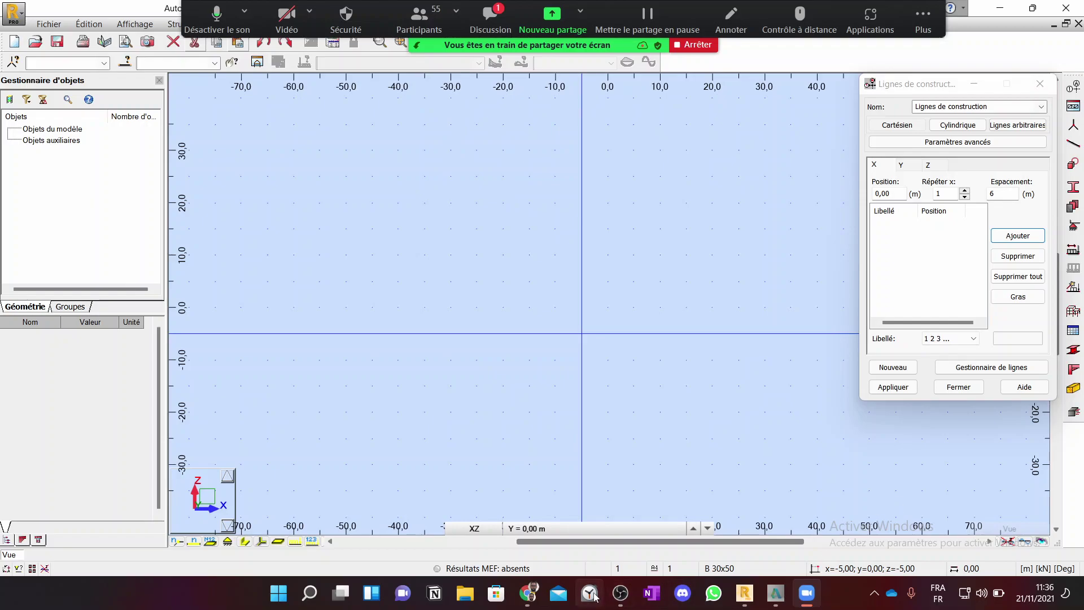
Step: Switch to the exercise PDF in Chrome and hide Zoom's floating meeting controls
{"action": "left_click", "coordinate": [527, 602]}
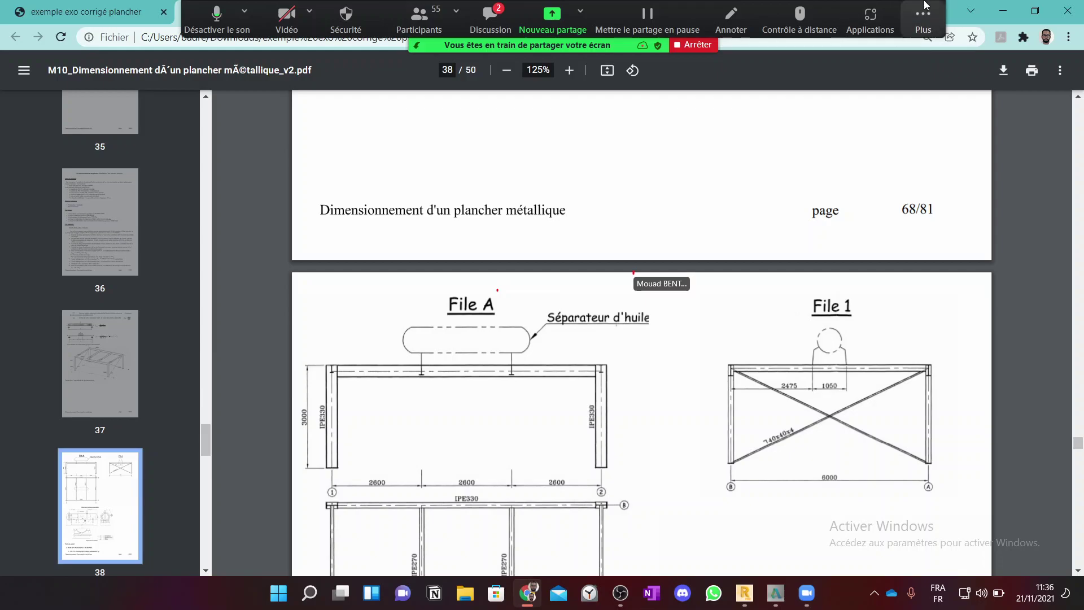
{"action": "left_click", "coordinate": [924, 19]}
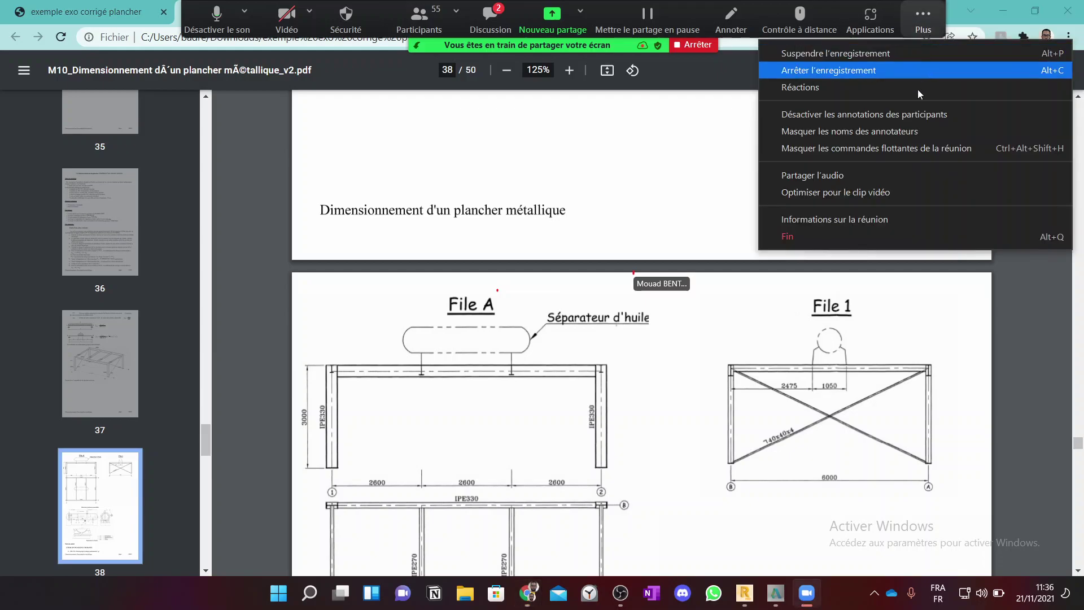
{"action": "left_click", "coordinate": [886, 154]}
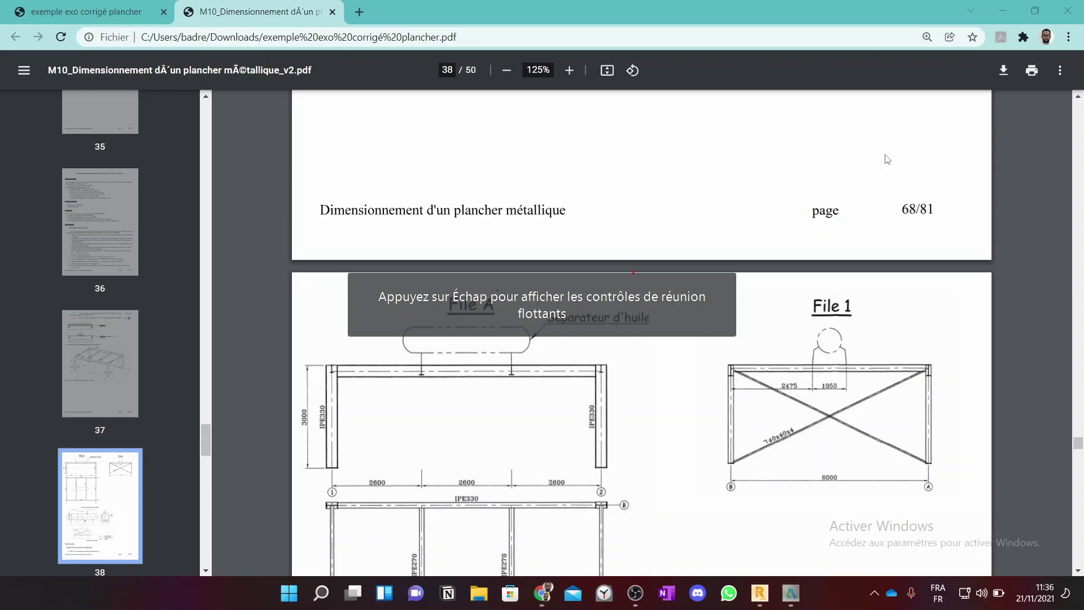
Step: Search Google for "zoom it" in a new browser tab
{"action": "left_click", "coordinate": [363, 16]}
{"action": "left_click", "coordinate": [356, 36]}
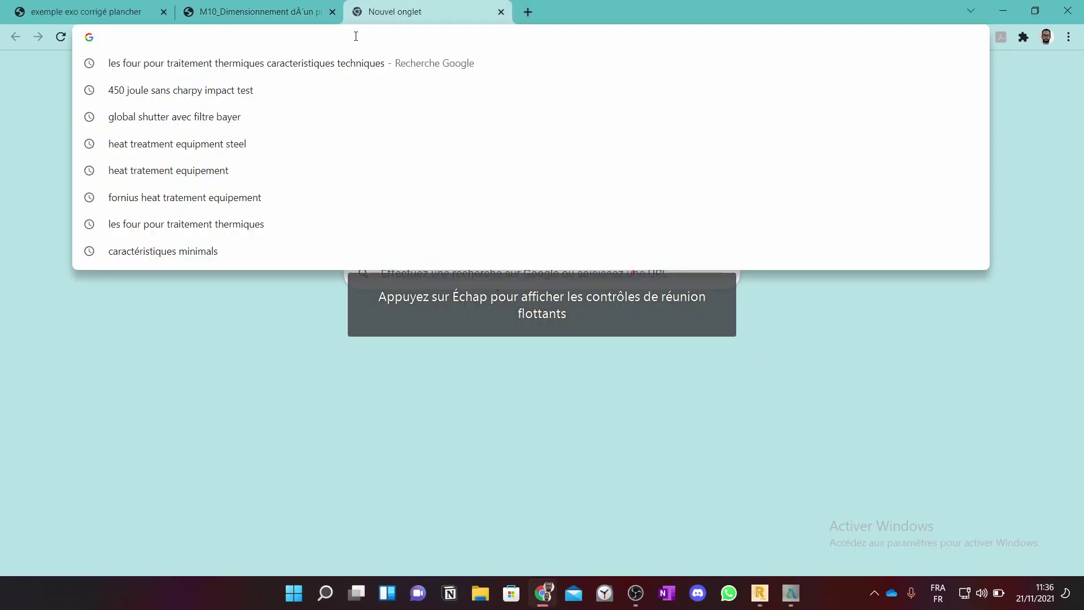
{"action": "type", "text": "zoo"}
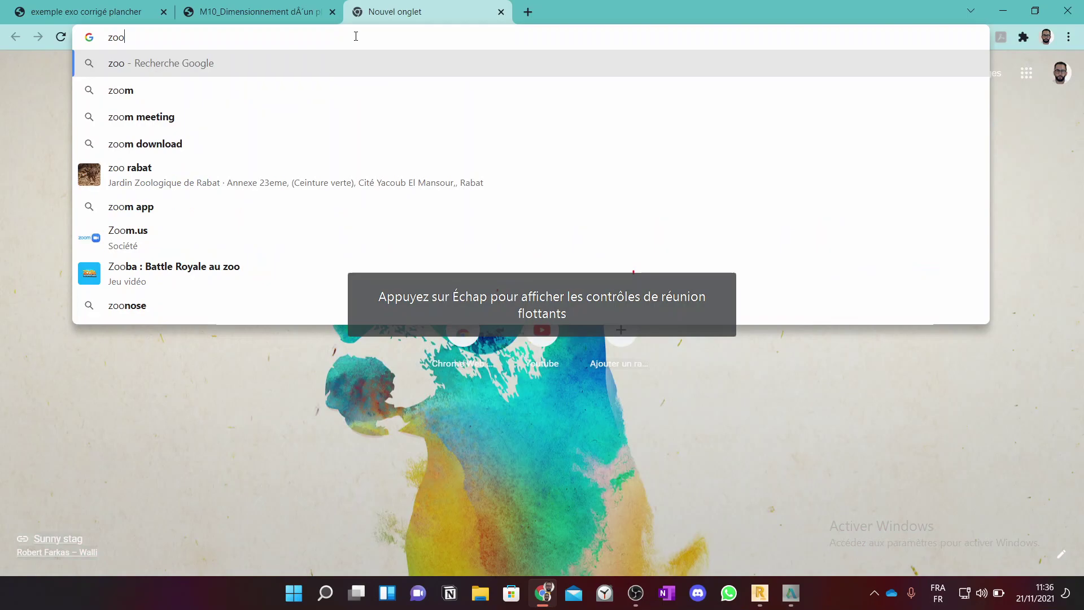
{"action": "type", "text": "m it"}
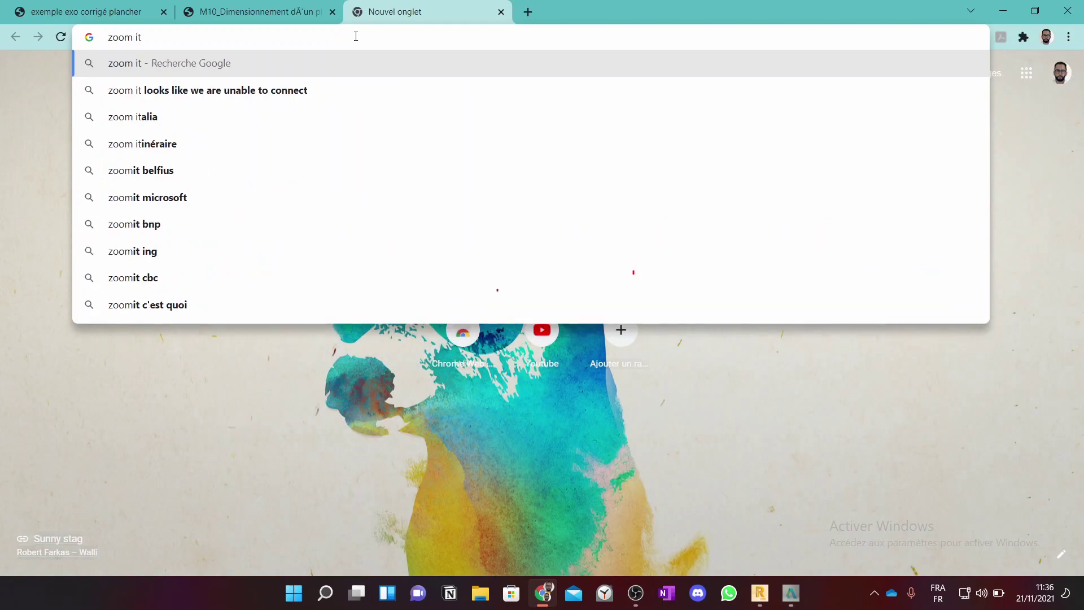
{"action": "key", "text": "Return"}
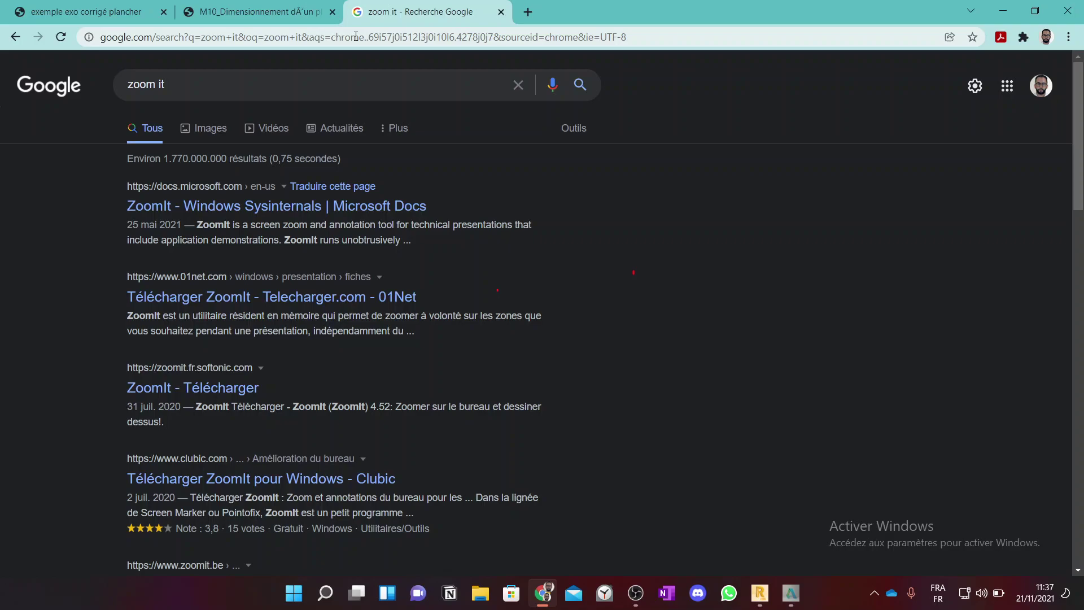
Step: Download ZoomIt.zip from the 01net page, accepting the cookies, declining the World Of Tanks offer and closing the advertising page
{"action": "left_click", "coordinate": [231, 209]}
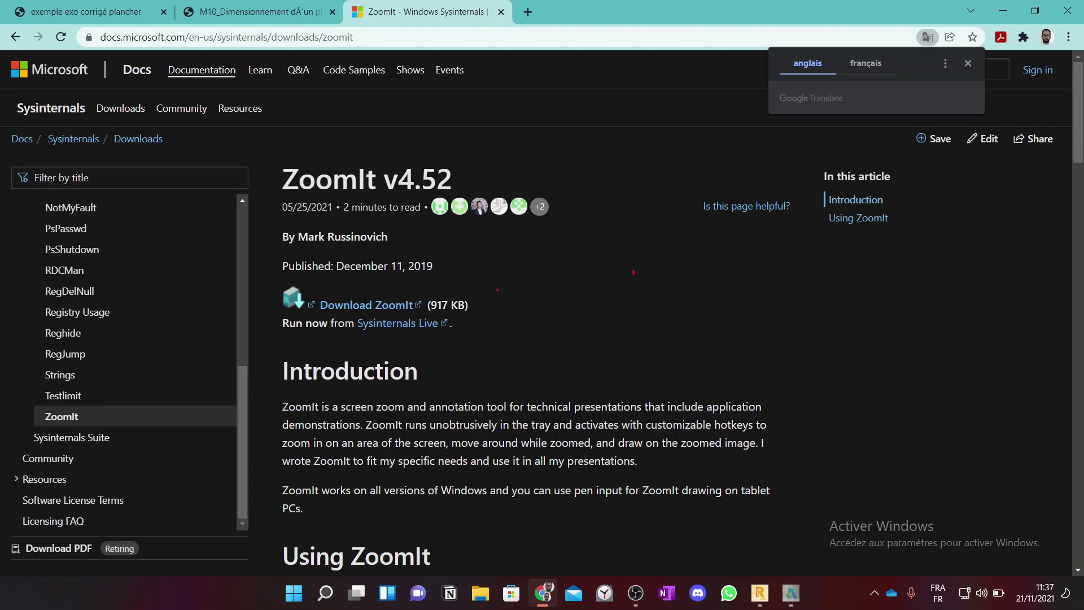
{"action": "left_click", "coordinate": [16, 37]}
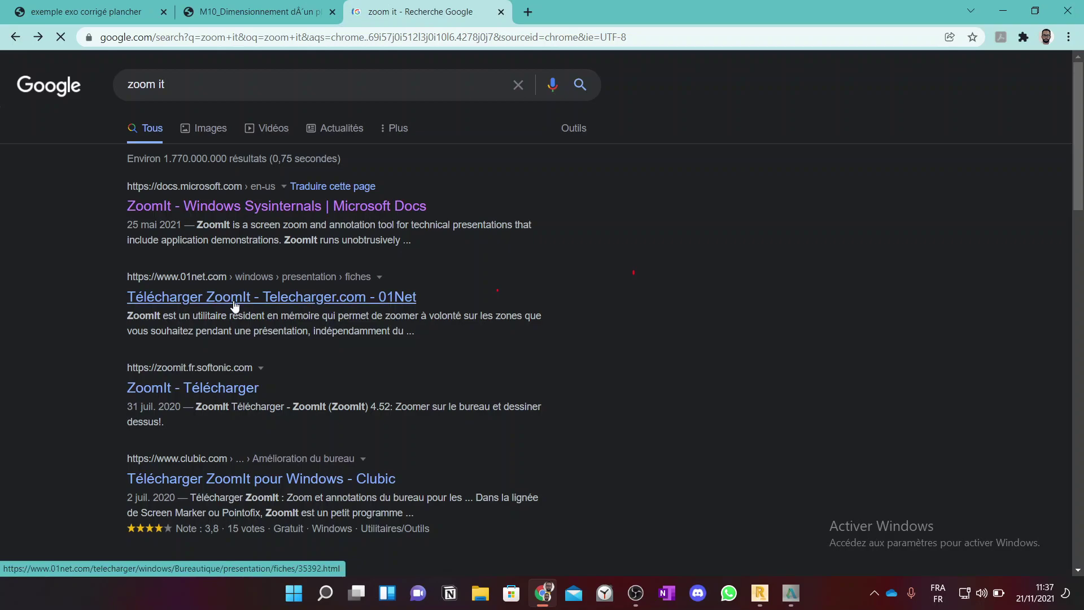
{"action": "left_click", "coordinate": [235, 298]}
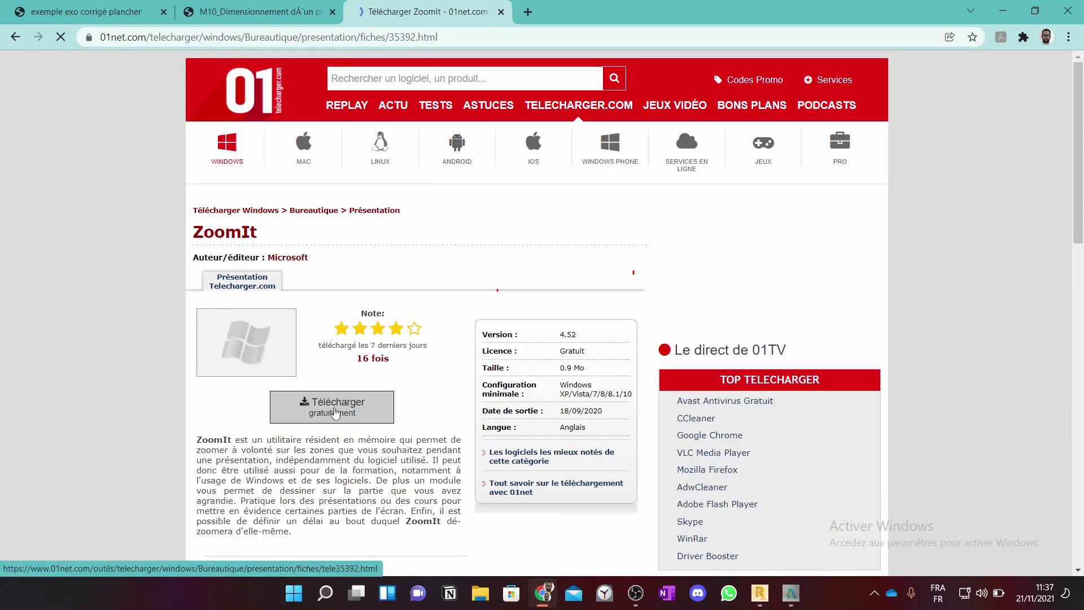
{"action": "left_click", "coordinate": [335, 414]}
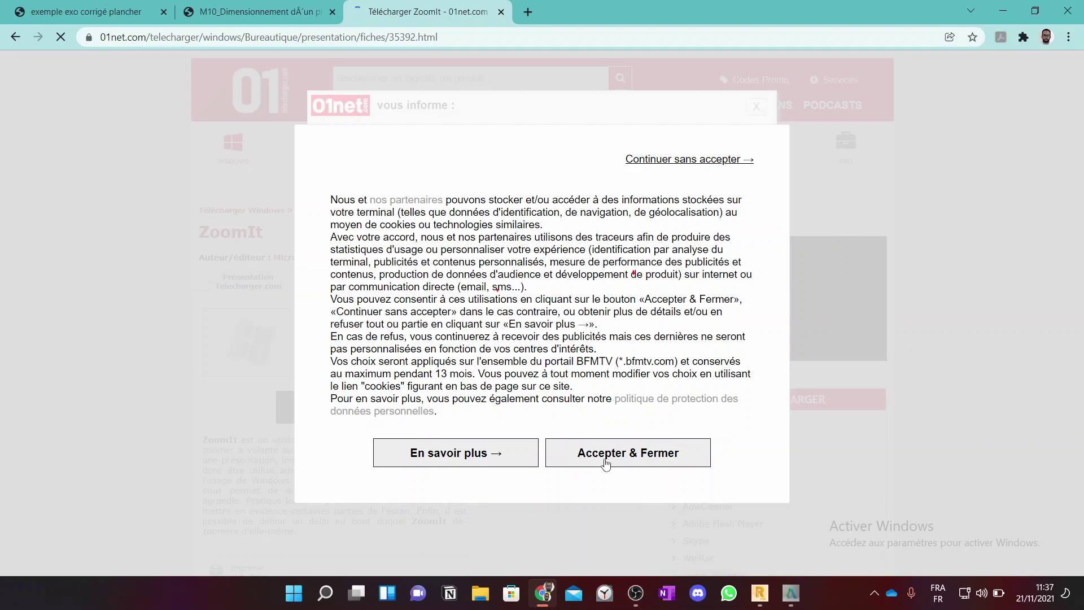
{"action": "left_click", "coordinate": [630, 457]}
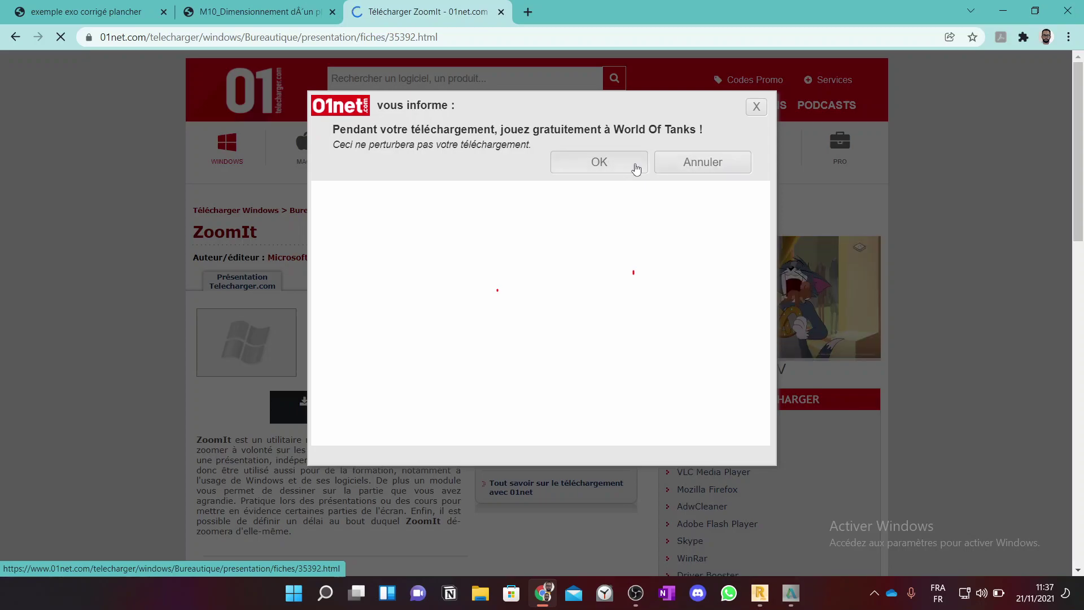
{"action": "left_click", "coordinate": [690, 165]}
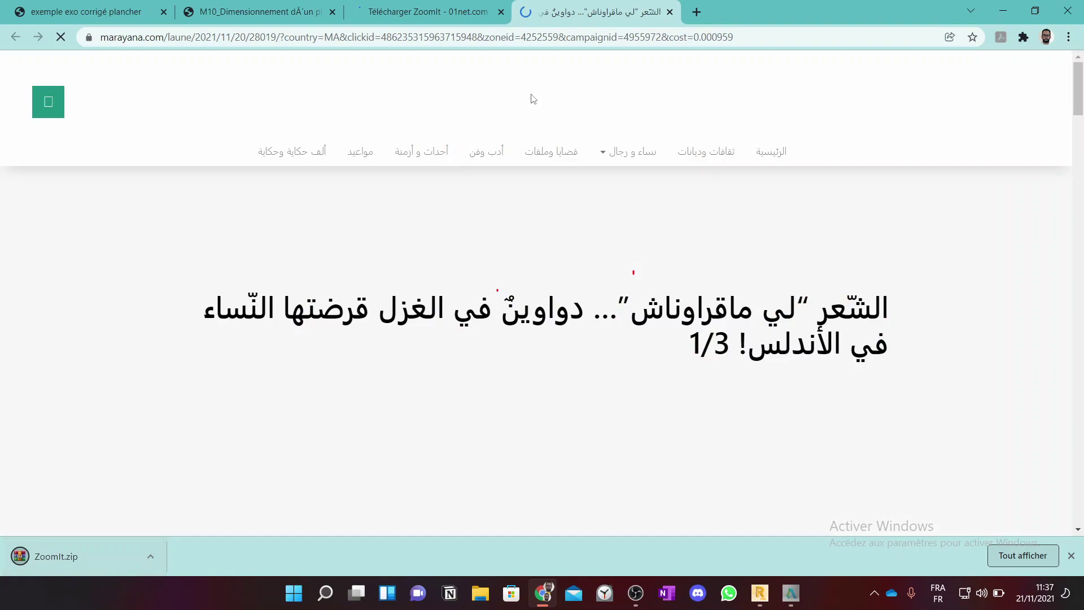
{"action": "key", "text": "ctrl+w"}
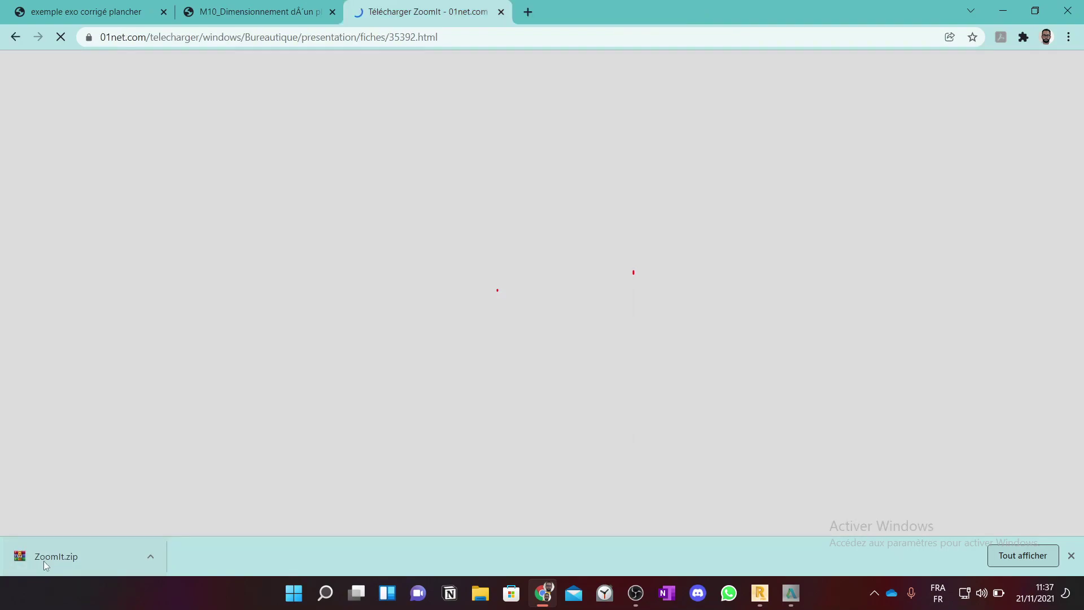
Step: Open the downloaded ZoomIt.zip with WinRAR archiver
{"action": "left_click", "coordinate": [43, 561]}
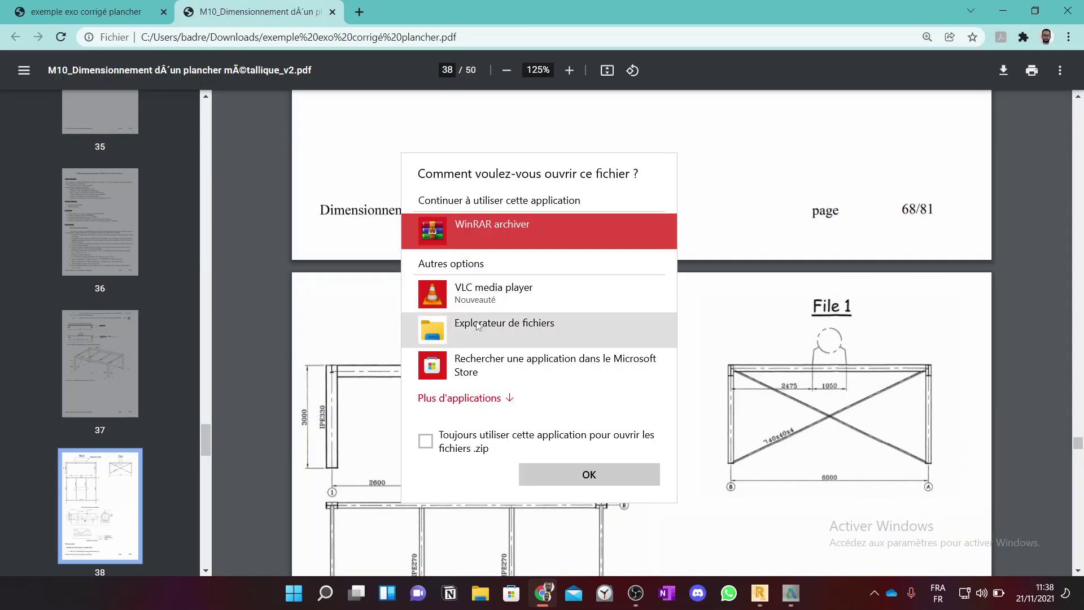
{"action": "left_click", "coordinate": [486, 398]}
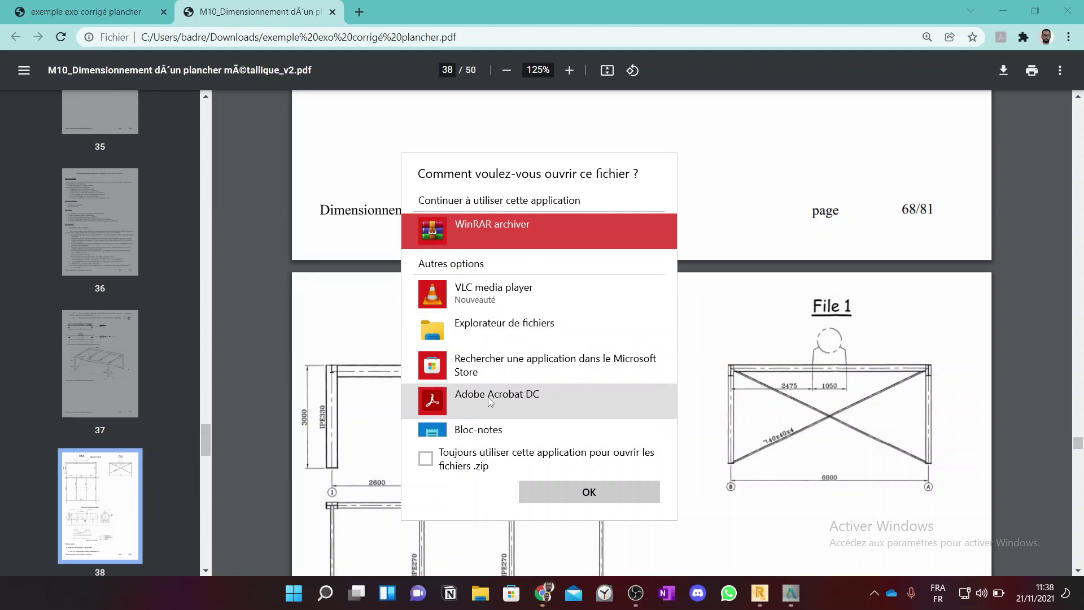
{"action": "scroll", "coordinate": [487, 387], "scroll_direction": "down", "scroll_amount": 3}
{"action": "scroll", "coordinate": [486, 384], "scroll_direction": "up", "scroll_amount": 3}
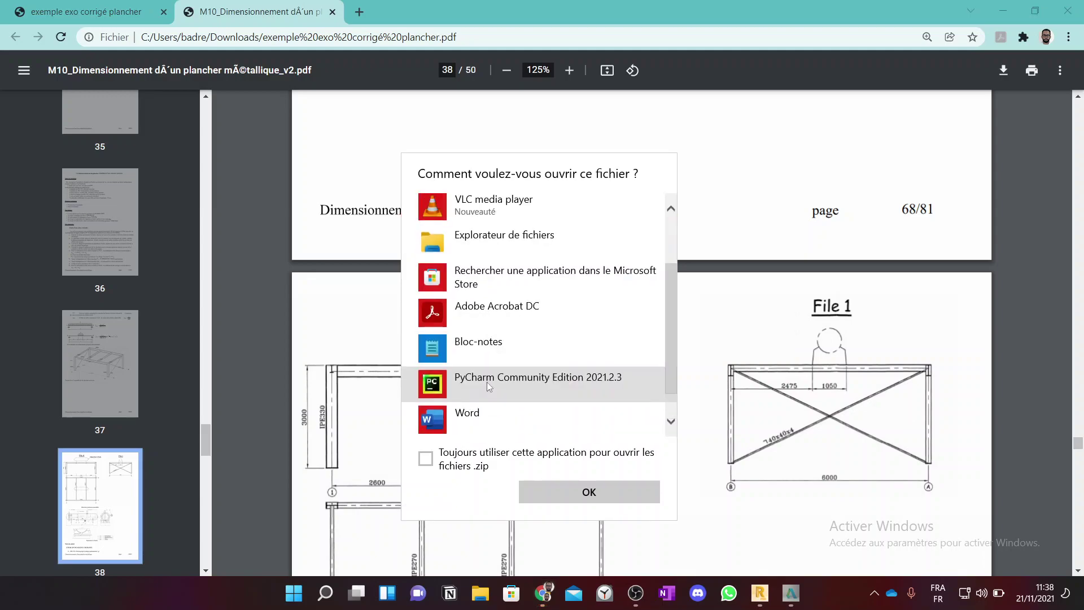
{"action": "left_click", "coordinate": [587, 492]}
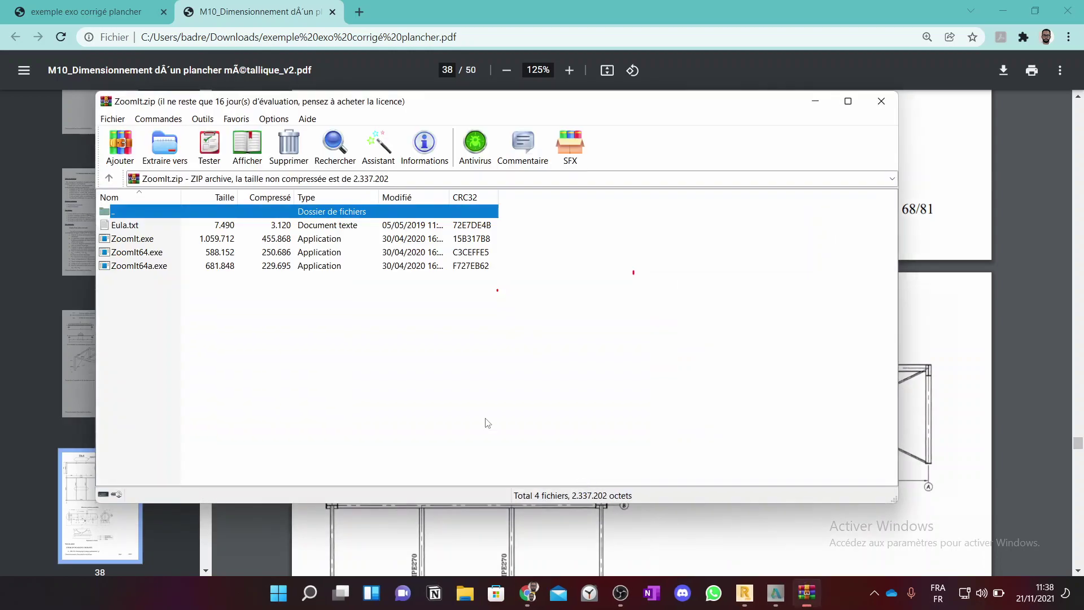
Step: Run ZoomIt.exe from the archive and accept its license agreement
{"action": "left_click", "coordinate": [122, 254]}
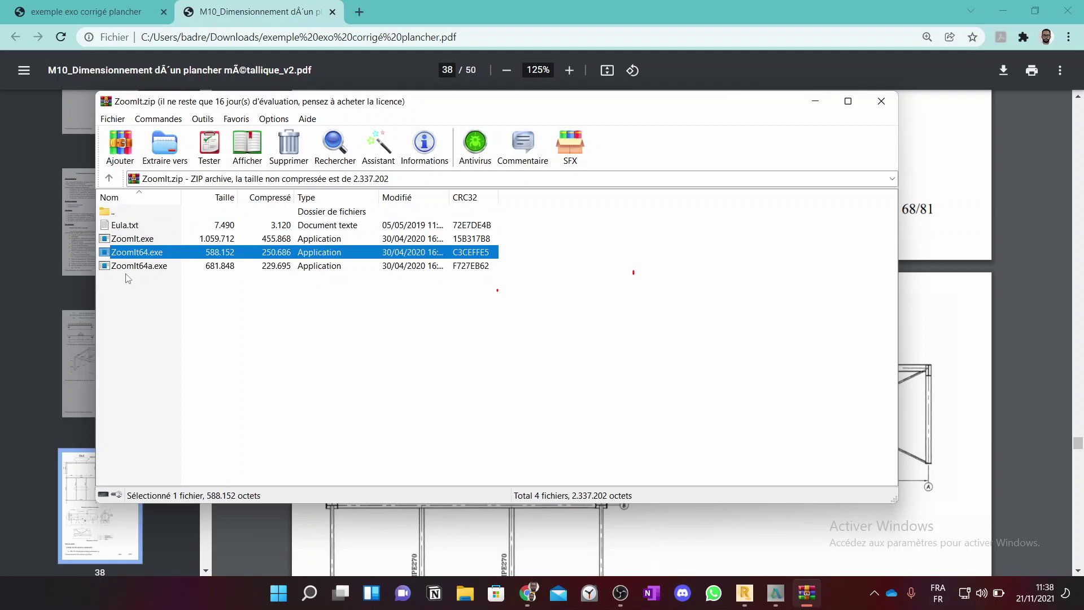
{"action": "double_click", "coordinate": [130, 239]}
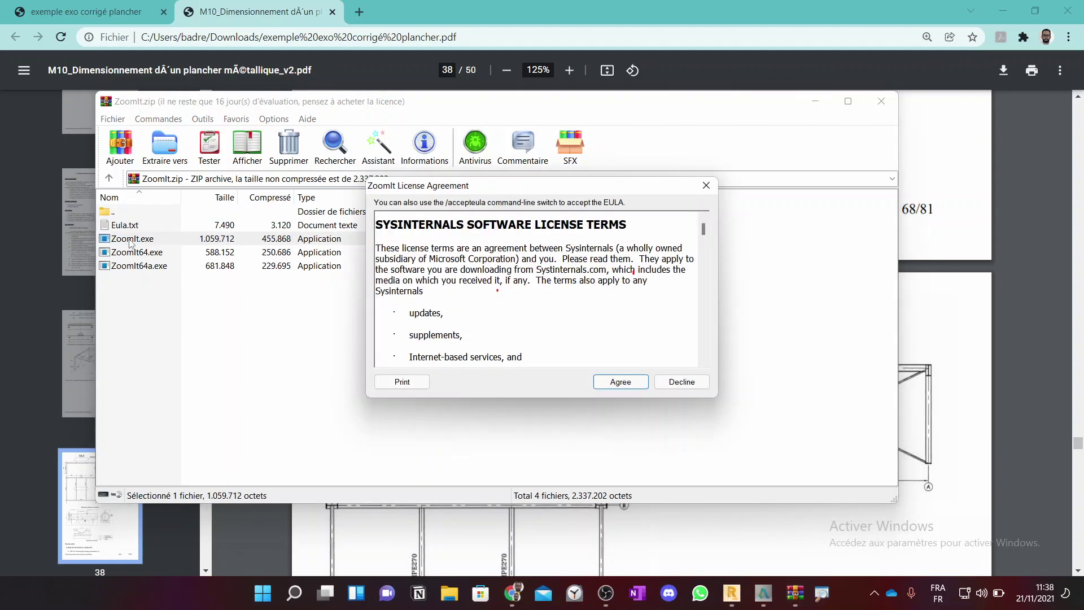
{"action": "left_click", "coordinate": [620, 382]}
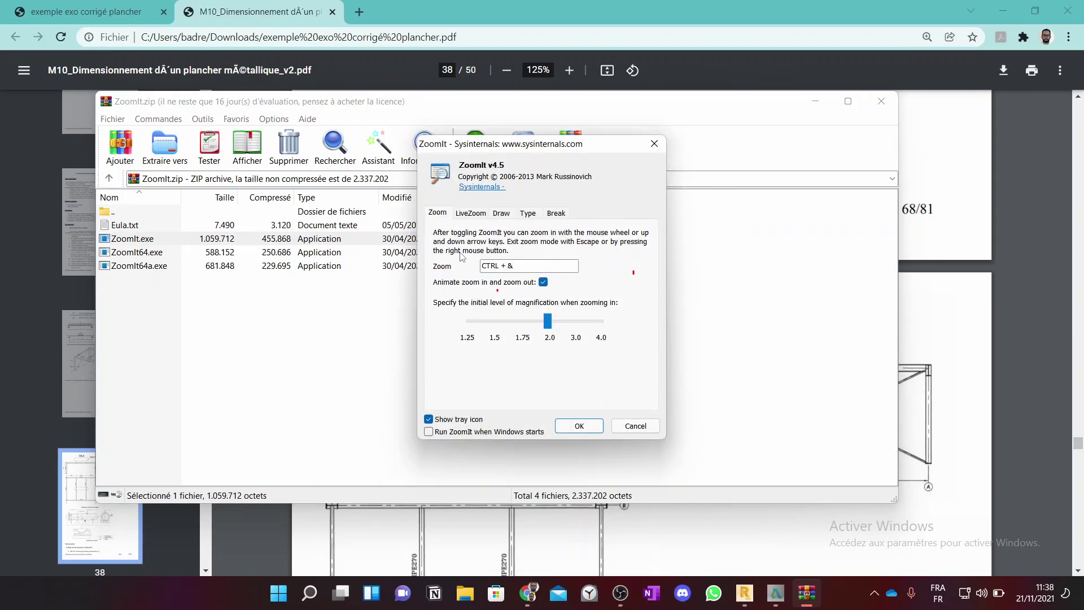
Step: Set ZoomIt's zoom hotkey to Ctrl+Q, then return to Robot Structural Analysis with the archive window closed
{"action": "key", "text": "BackSpace"}
{"action": "key", "text": "ctrl"}
{"action": "key", "text": "ctrl+q"}
{"action": "left_click", "coordinate": [585, 427]}
{"action": "left_click", "coordinate": [1003, 11]}
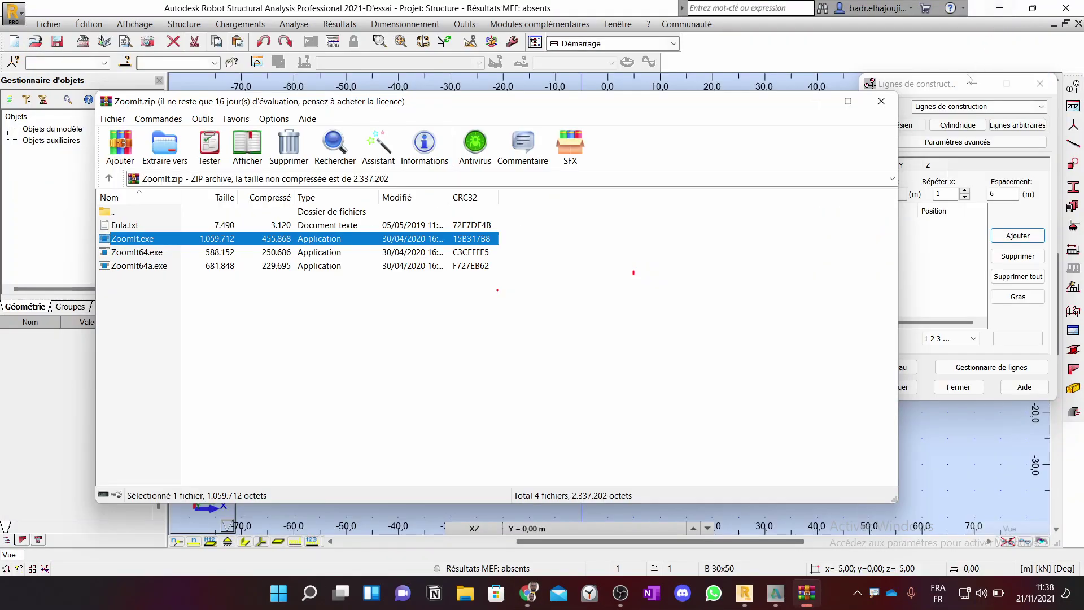
{"action": "left_click", "coordinate": [882, 101]}
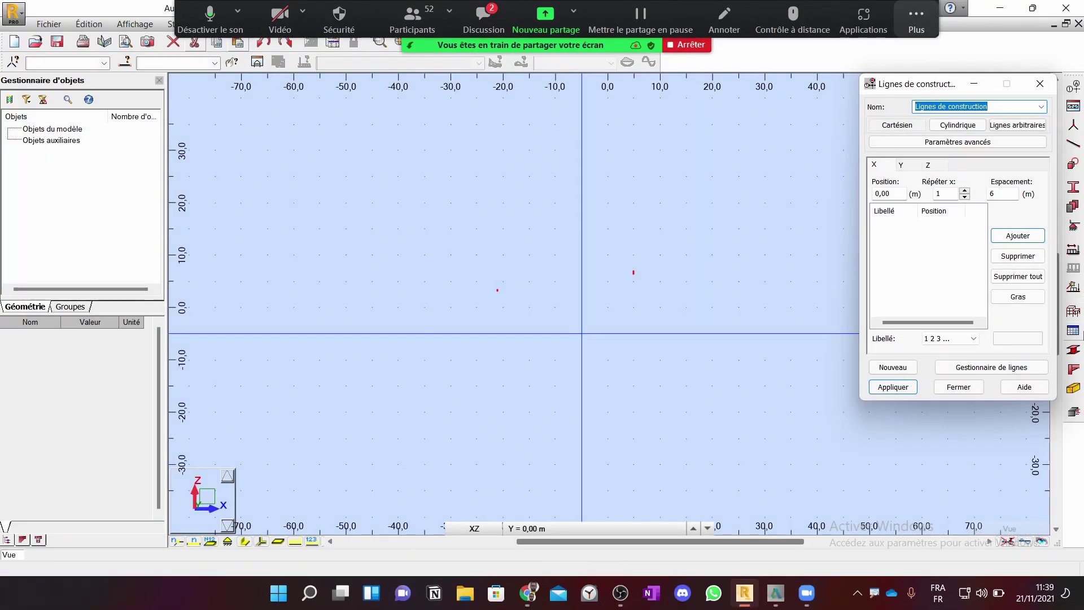
Step: Choose A B C labelling for the X-direction construction lines and add them to the list
{"action": "left_click", "coordinate": [973, 338]}
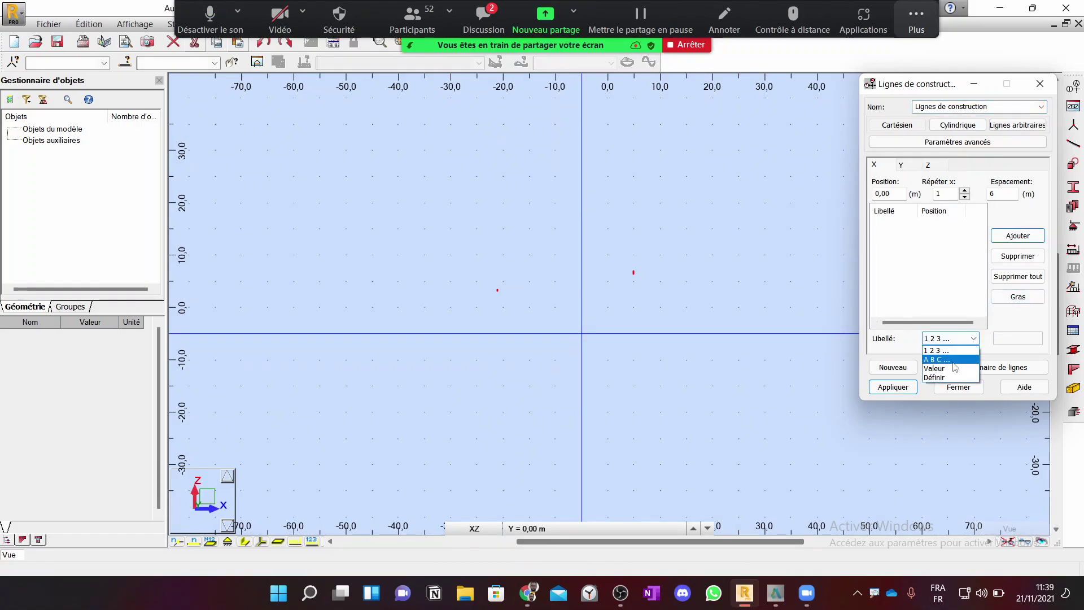
{"action": "left_click", "coordinate": [953, 354]}
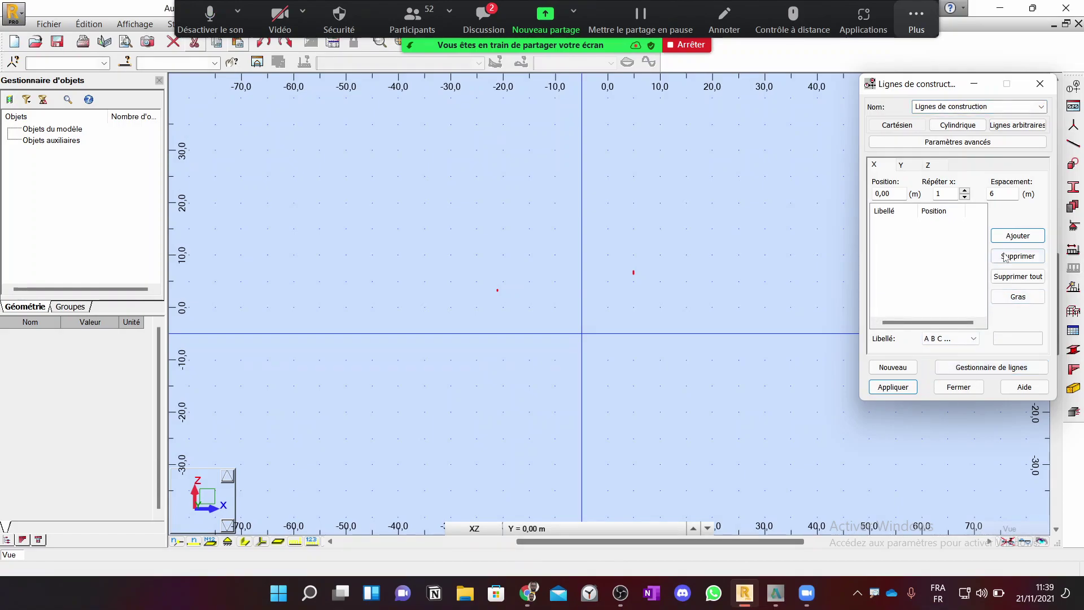
{"action": "left_click", "coordinate": [1018, 235]}
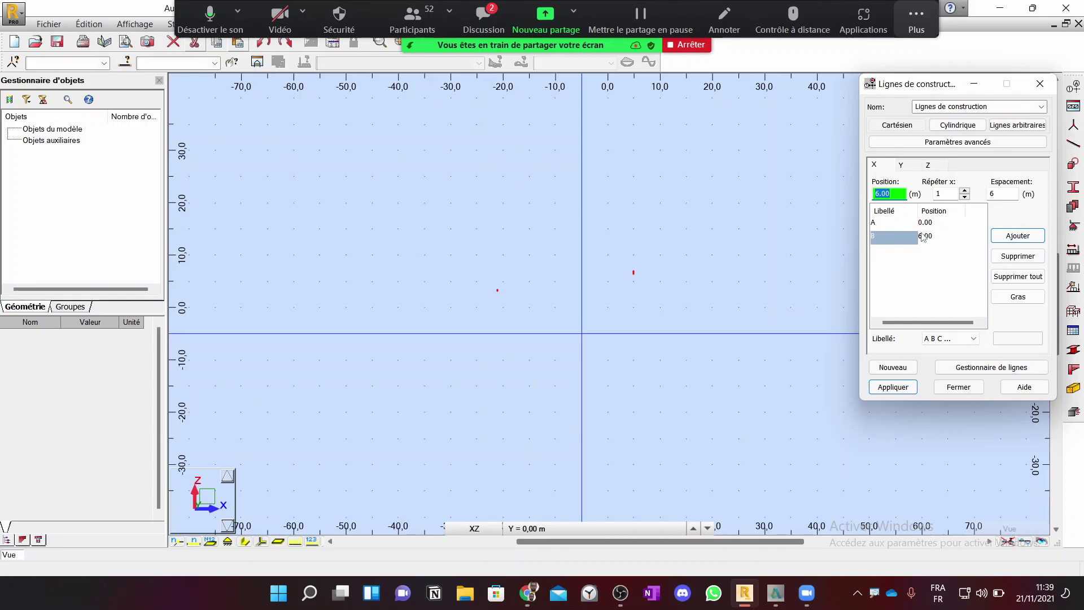
Step: Add the Y-direction construction lines starting at 0.00 m, repeated once with 7.8 m spacing and 1 2 3 labels
{"action": "left_click", "coordinate": [904, 166]}
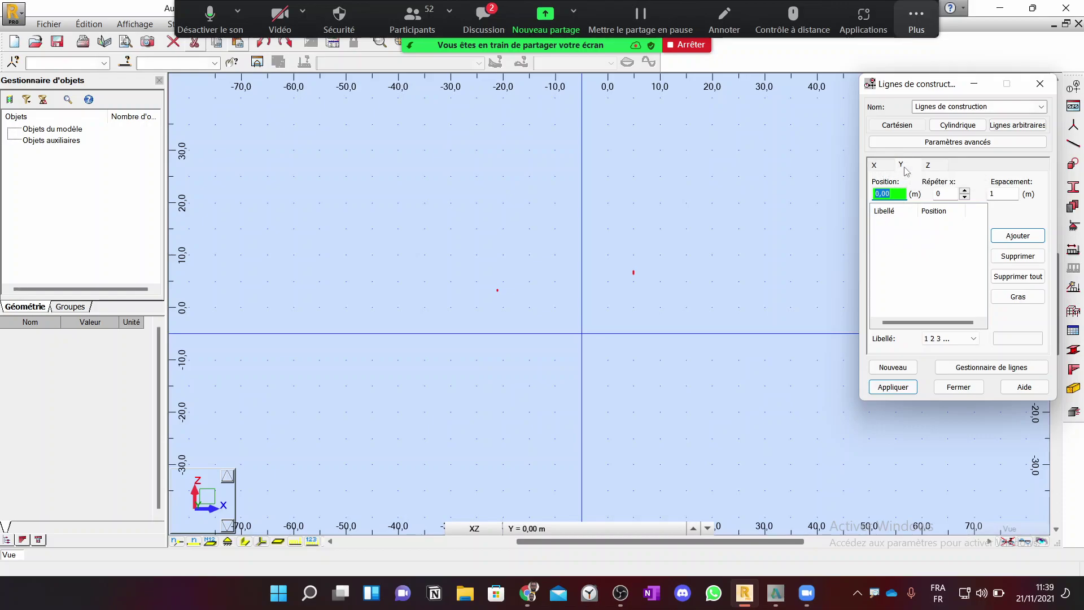
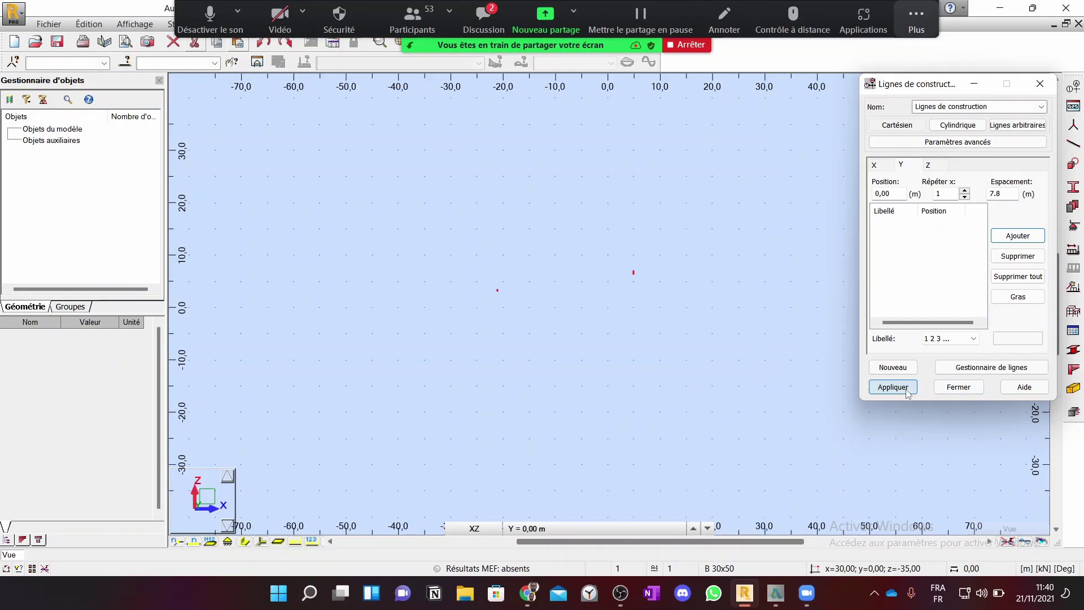
{"action": "left_click", "coordinate": [1020, 236]}
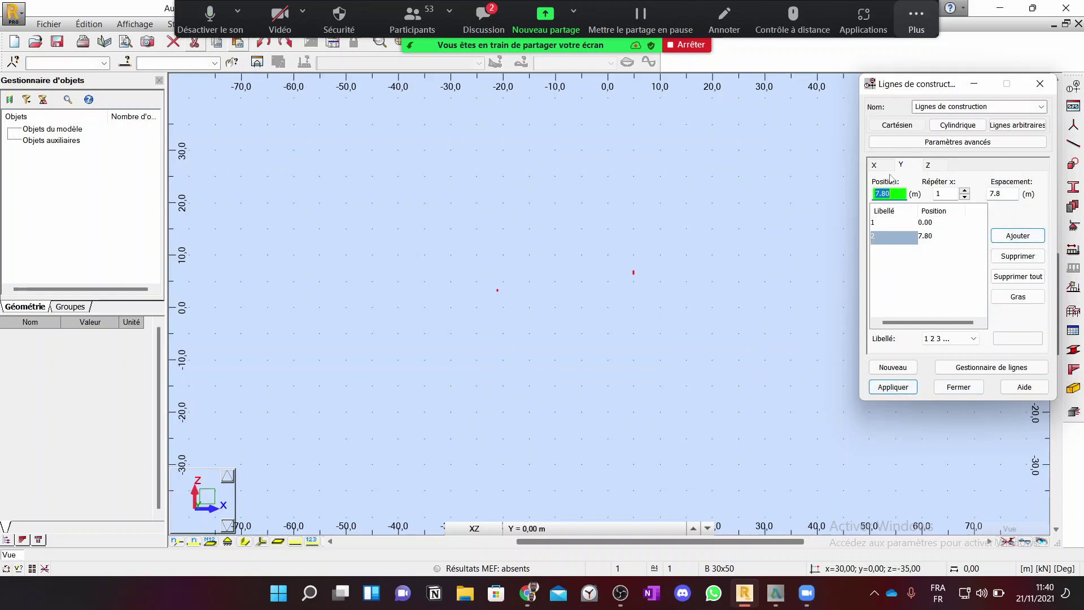
Step: Set the Z-direction construction lines to repeat once at 3 m spacing, checking the structure's height in the exercise PDF
{"action": "left_click", "coordinate": [935, 166]}
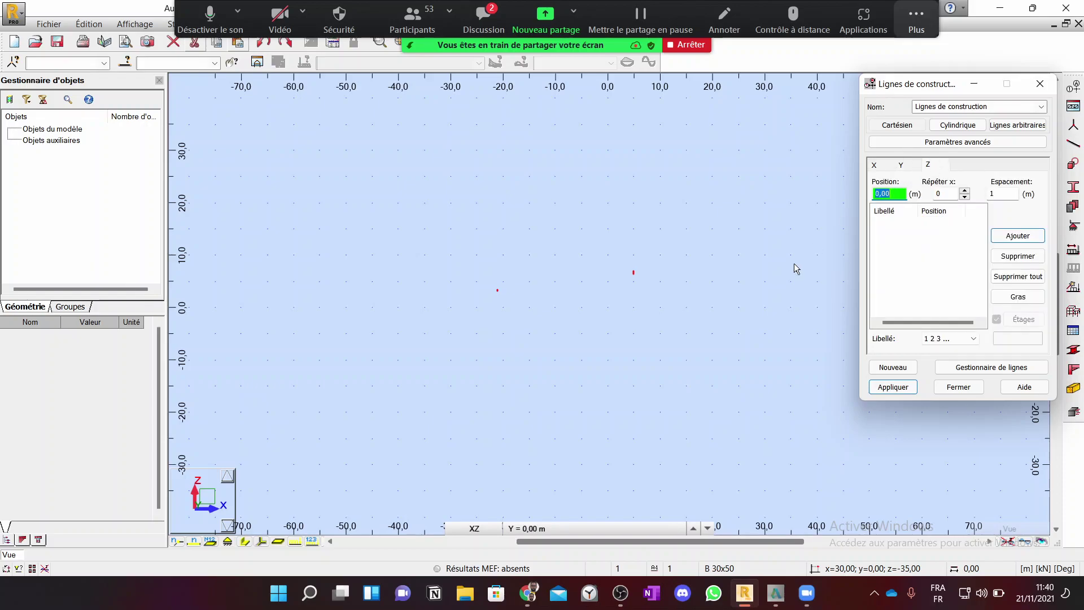
{"action": "left_click", "coordinate": [529, 594]}
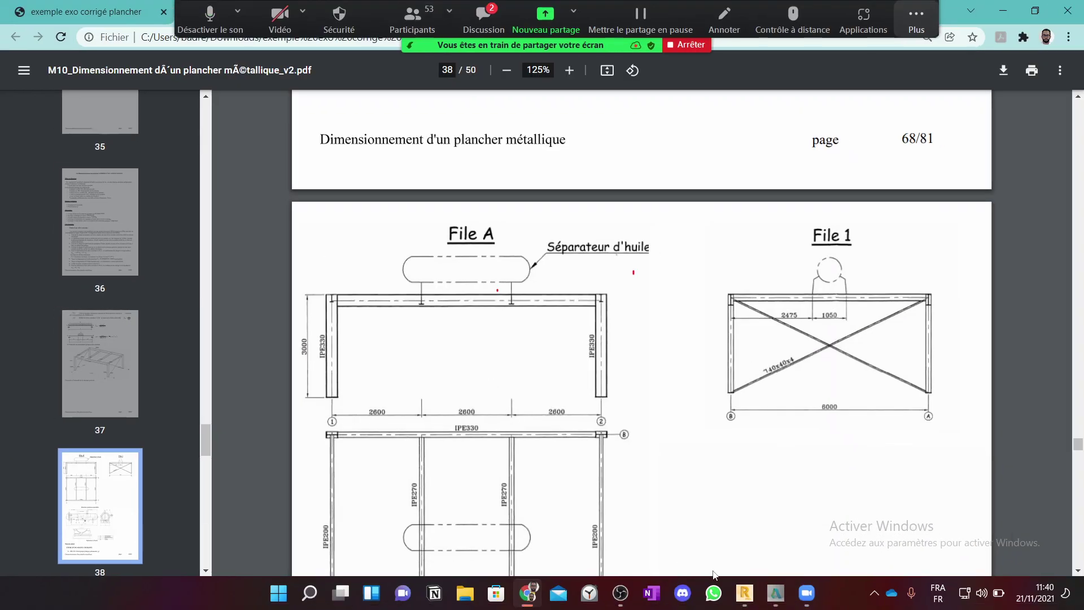
{"action": "left_click", "coordinate": [745, 594]}
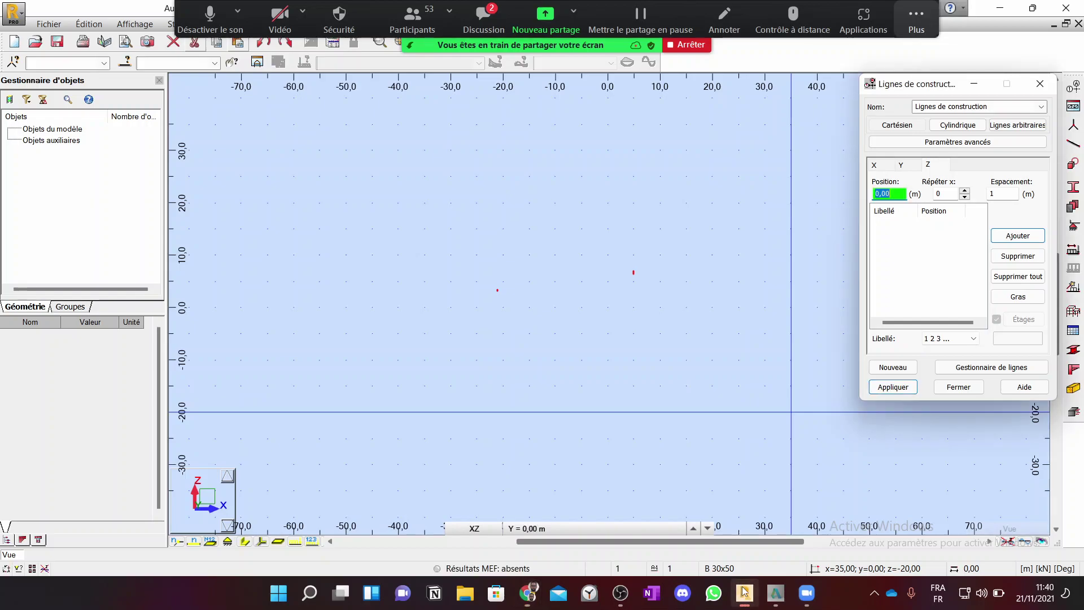
{"action": "left_click", "coordinate": [966, 191]}
{"action": "left_click", "coordinate": [997, 192]}
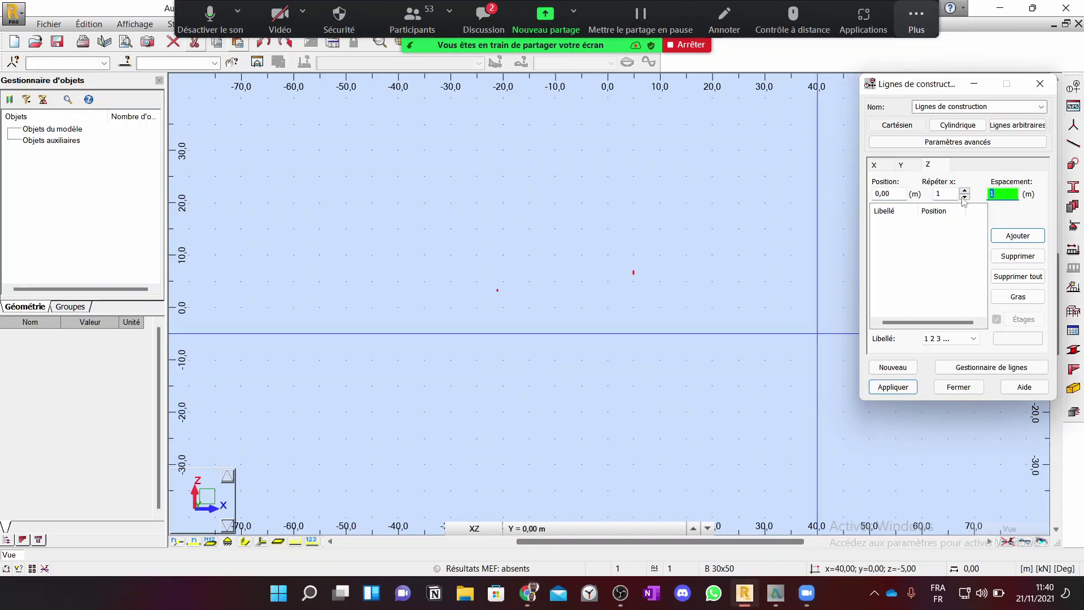
{"action": "key", "text": "alt+Tab"}
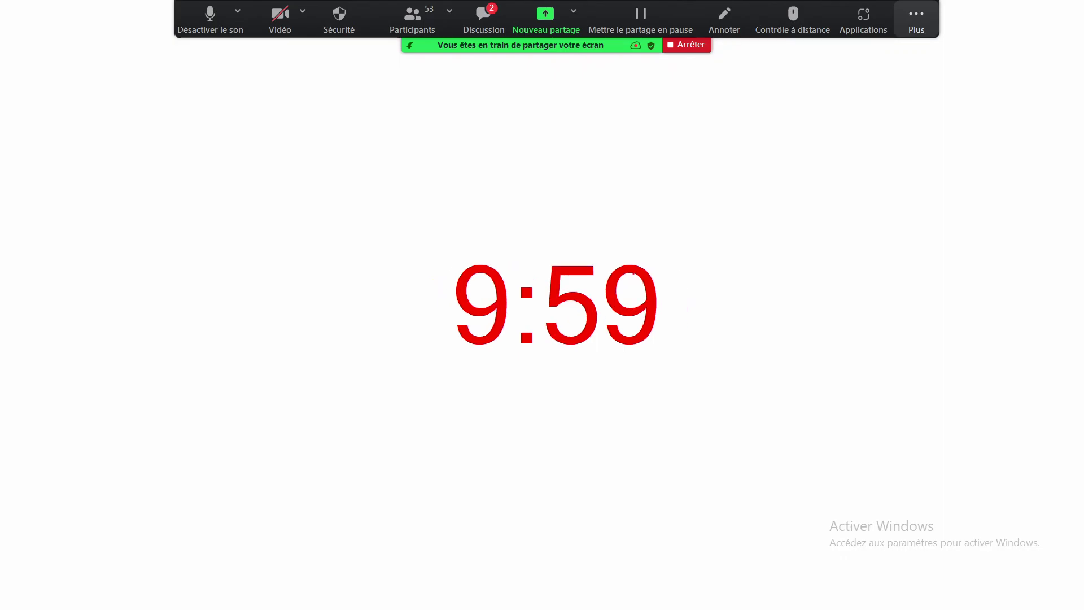
{"action": "key", "text": "alt+Tab"}
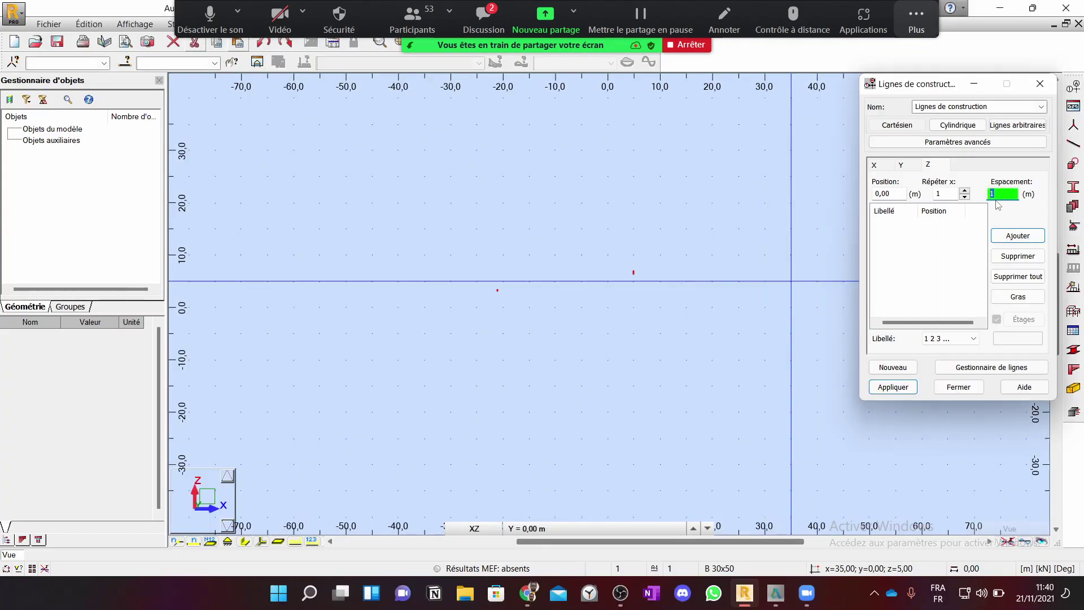
{"action": "type", "text": "3"}
Step: Choose Valeur labelling for the Z-direction construction lines and add them to the list
{"action": "left_click", "coordinate": [954, 339]}
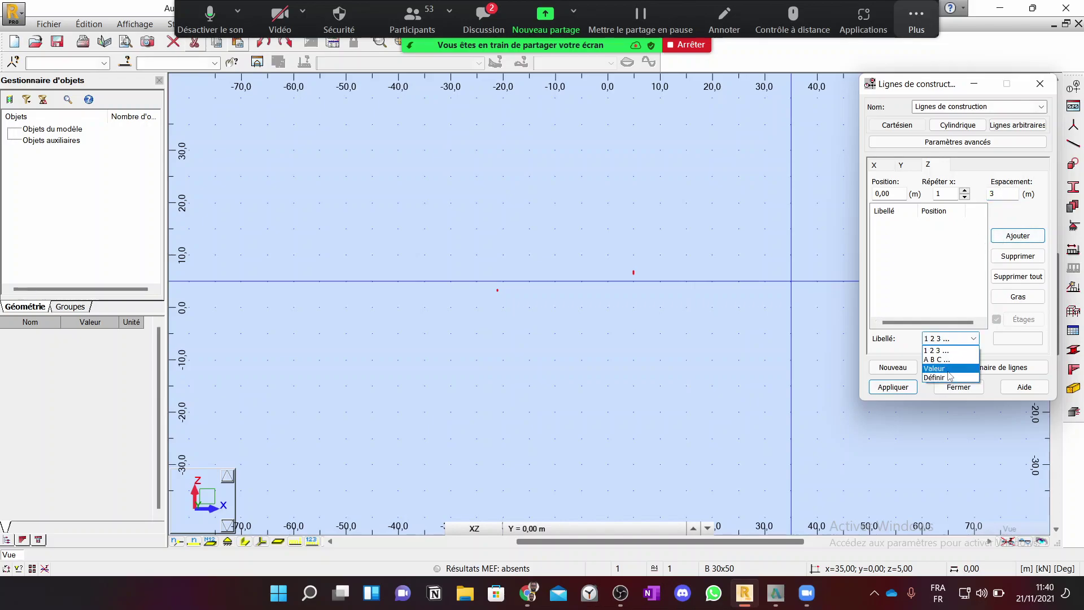
{"action": "left_click", "coordinate": [939, 368]}
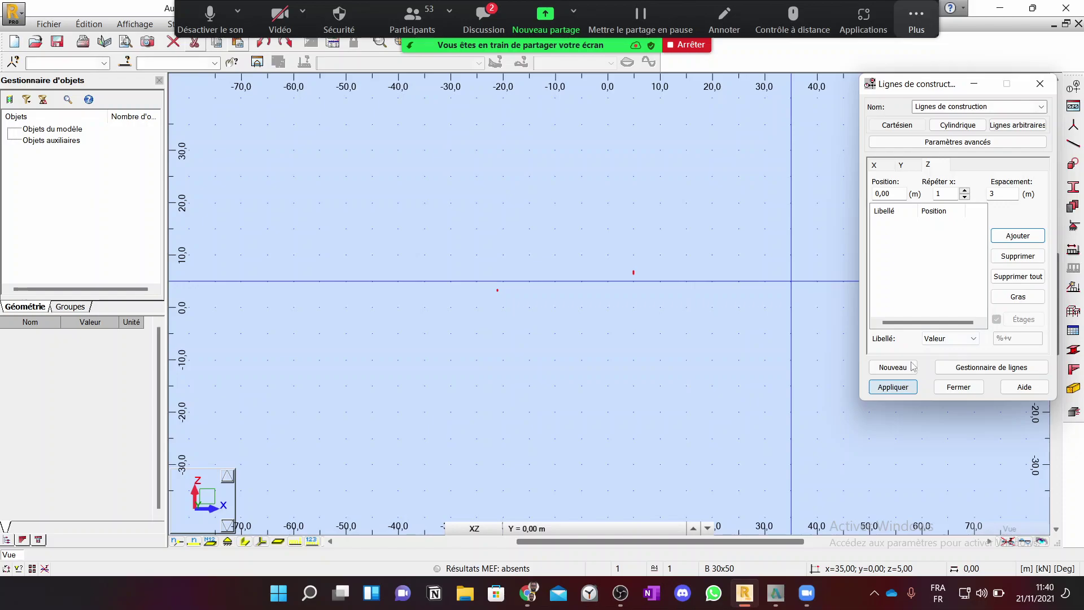
{"action": "left_click", "coordinate": [1018, 237]}
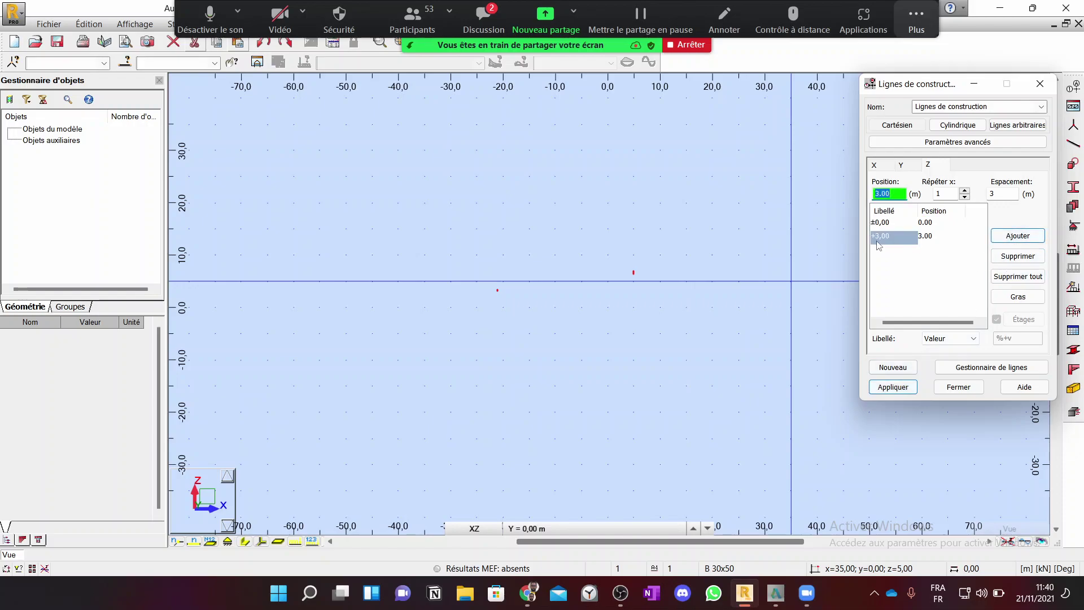
Step: Apply the construction lines, close their dialog and show the grid in a 3D view
{"action": "left_click", "coordinate": [897, 389]}
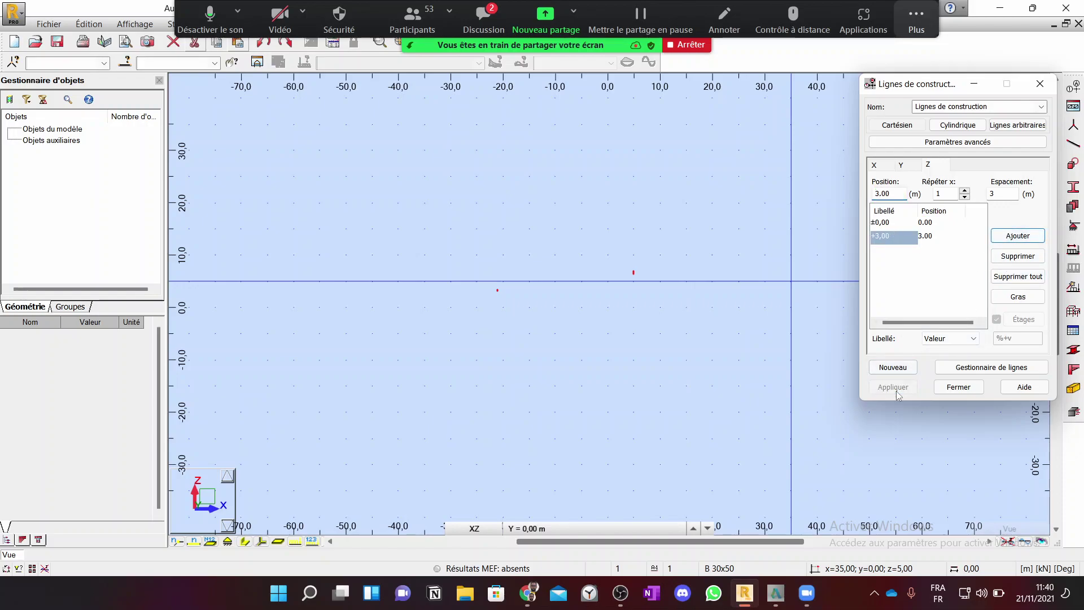
{"action": "left_click", "coordinate": [1042, 86]}
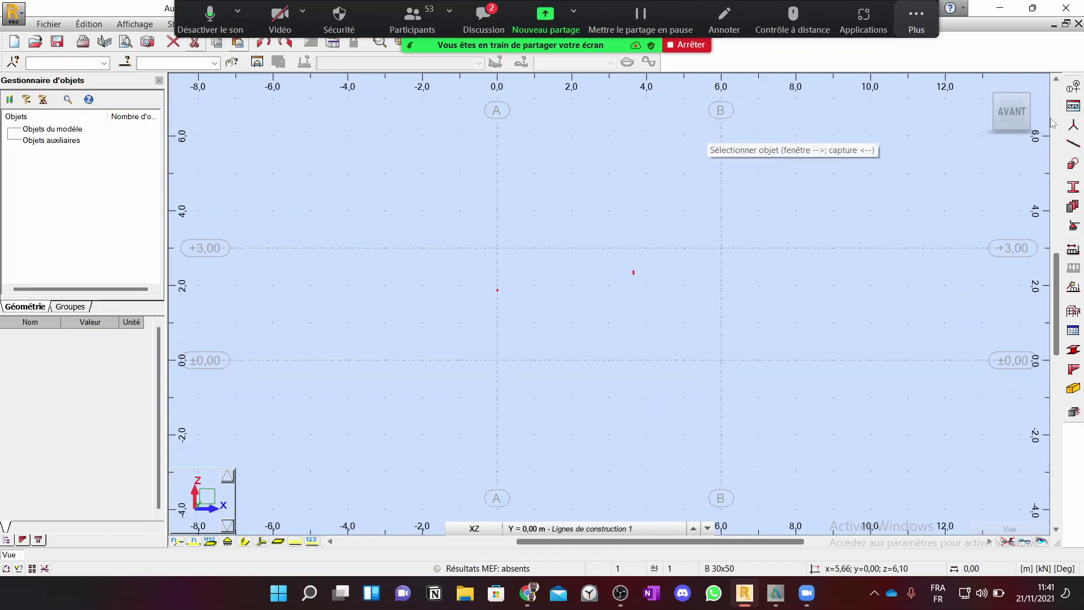
{"action": "left_click", "coordinate": [1029, 95]}
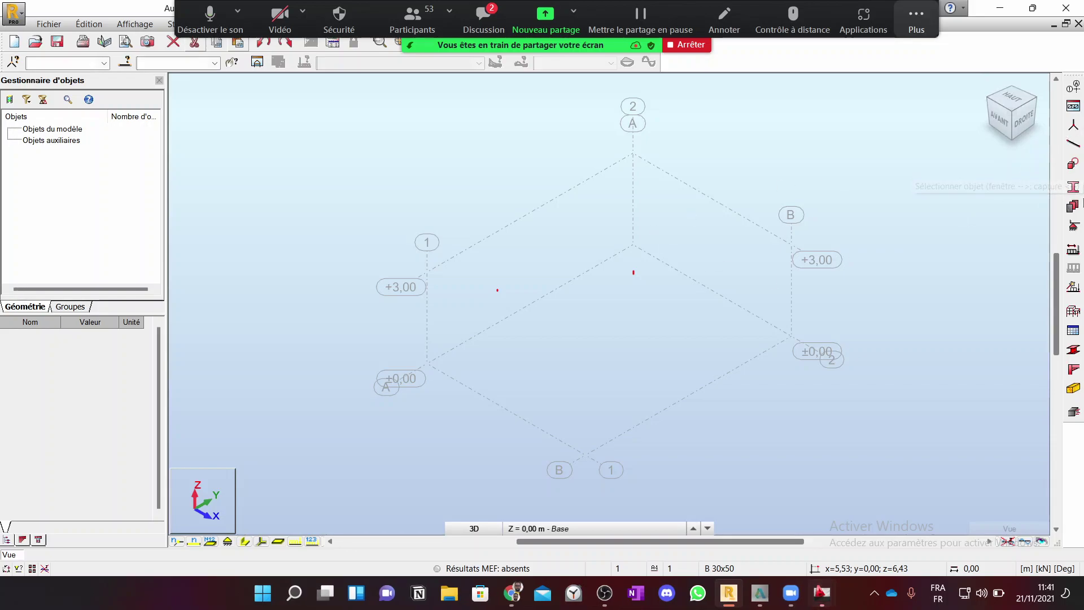
Step: Open the Profilés dialog for defining bar sections
{"action": "left_click", "coordinate": [1074, 187]}
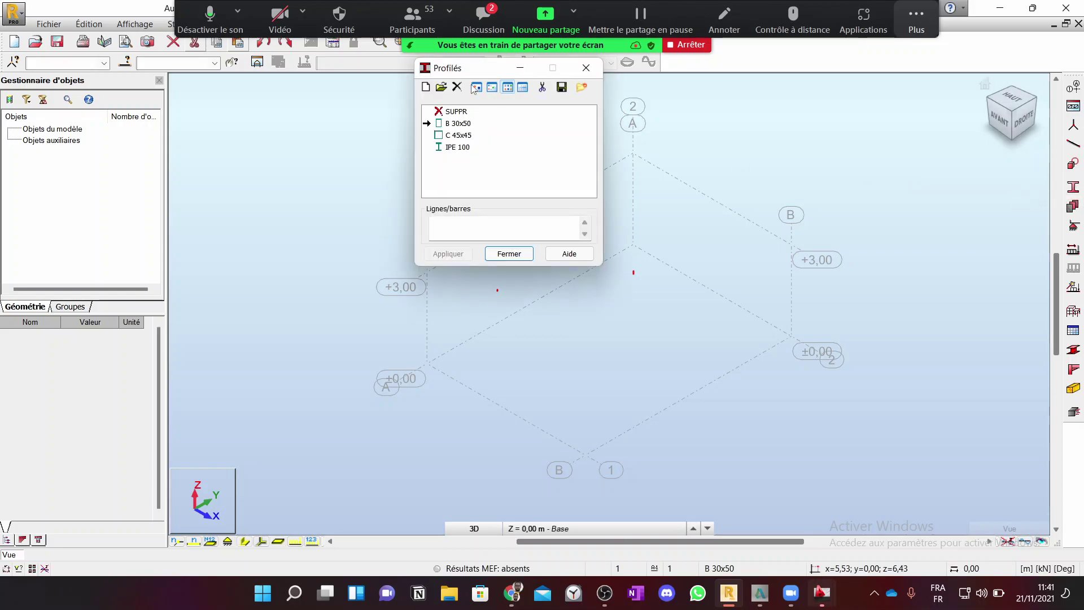
{"action": "left_click", "coordinate": [586, 68]}
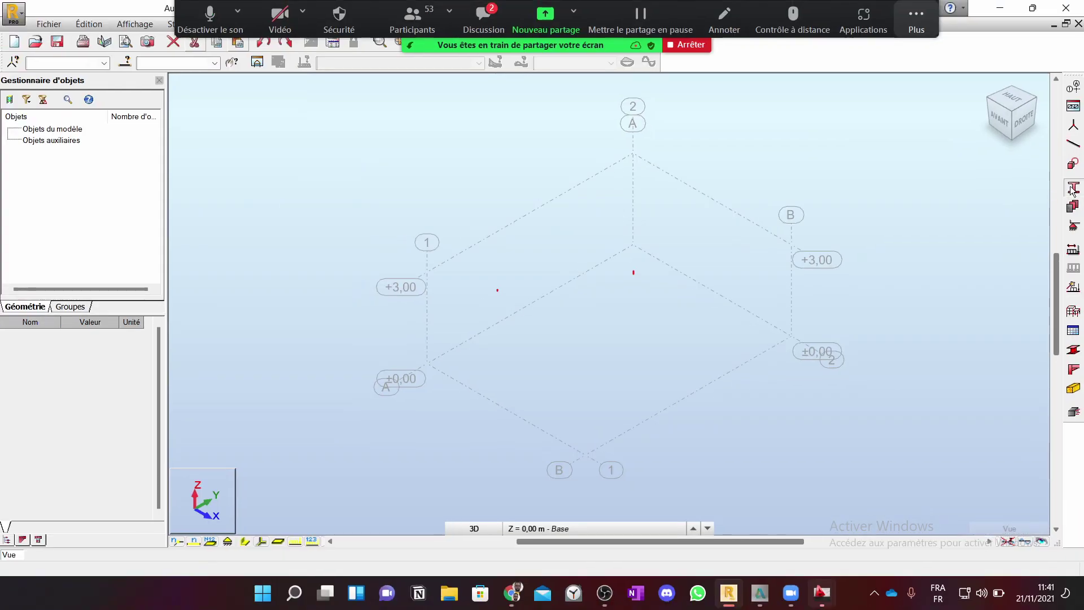
{"action": "left_click", "coordinate": [1062, 188]}
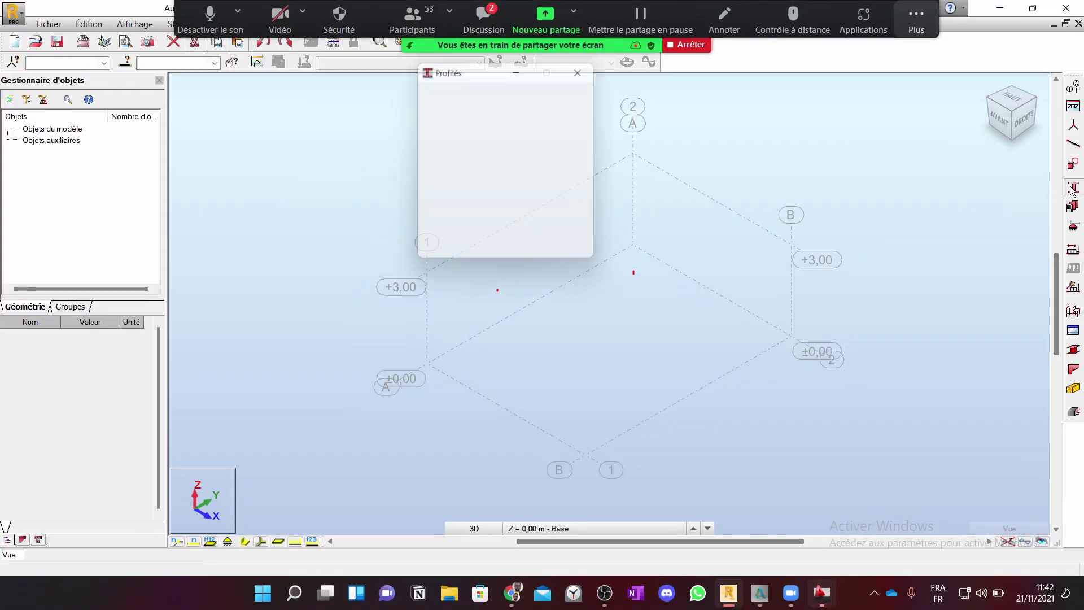
Step: Check the member profiles on the structure's perspective drawing in the exercise PDF, and return to Robot Structural Analysis
{"action": "left_click", "coordinate": [511, 593]}
{"action": "scroll", "coordinate": [531, 291], "scroll_direction": "up", "scroll_amount": 1}
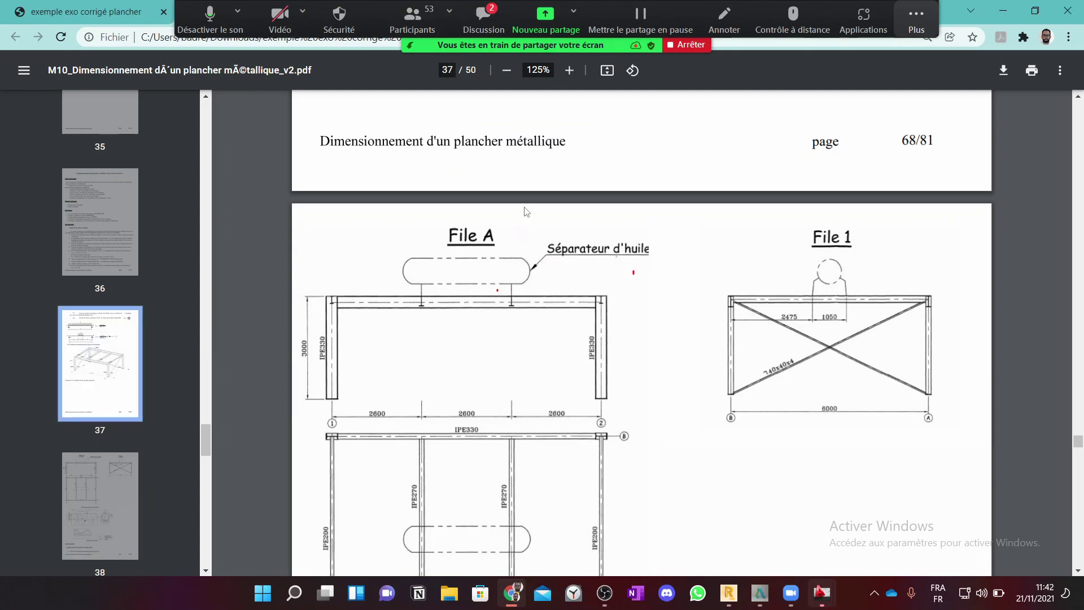
{"action": "scroll", "coordinate": [486, 207], "scroll_direction": "up", "scroll_amount": 10}
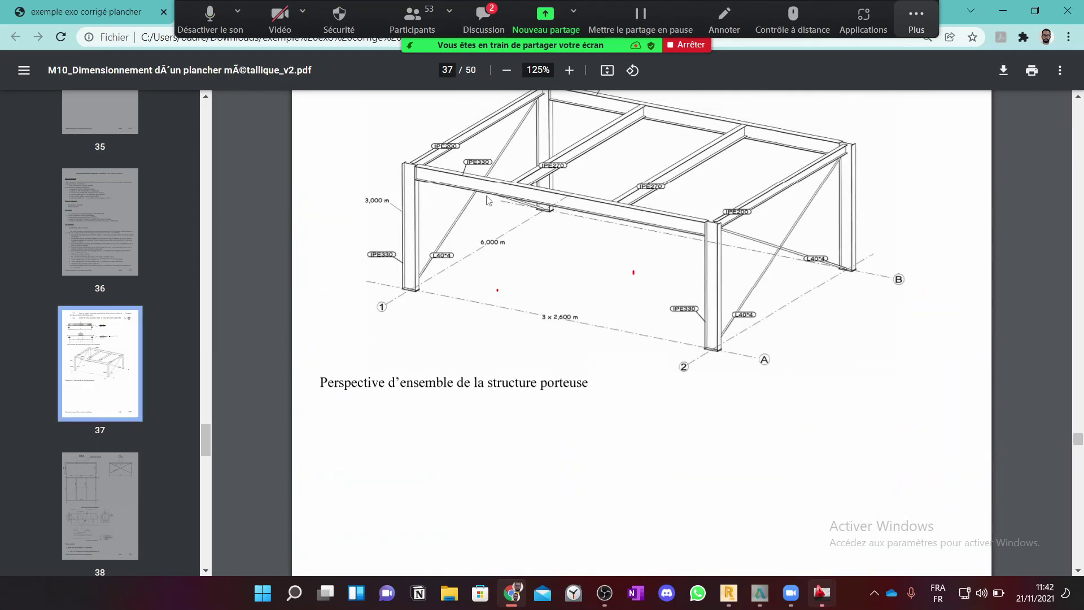
{"action": "scroll", "coordinate": [488, 201], "scroll_direction": "up", "scroll_amount": 1}
{"action": "scroll", "coordinate": [569, 263], "scroll_direction": "down", "scroll_amount": 1}
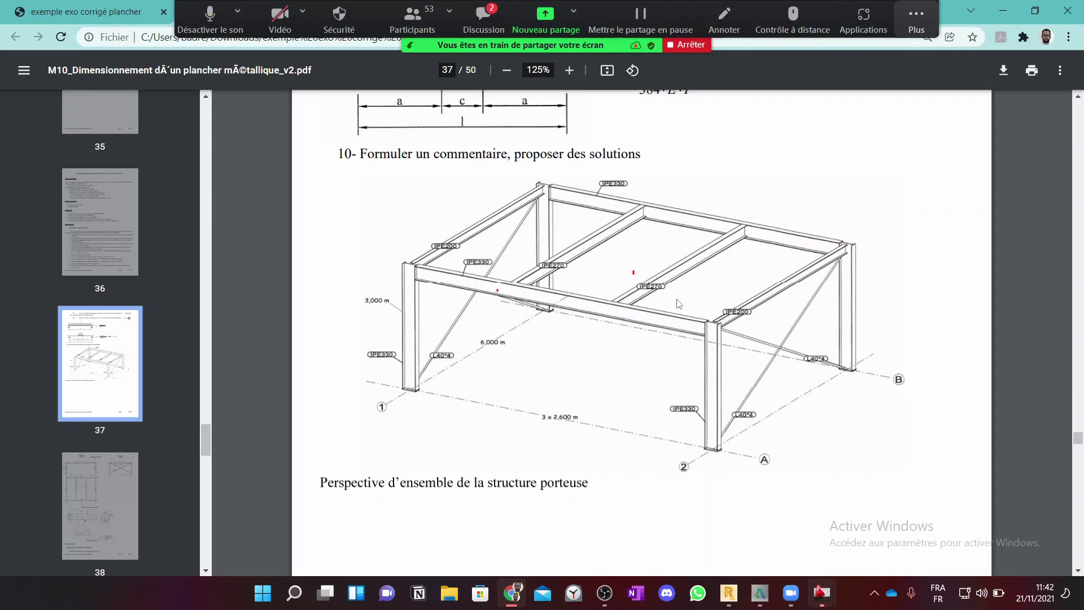
{"action": "left_click", "coordinate": [729, 593]}
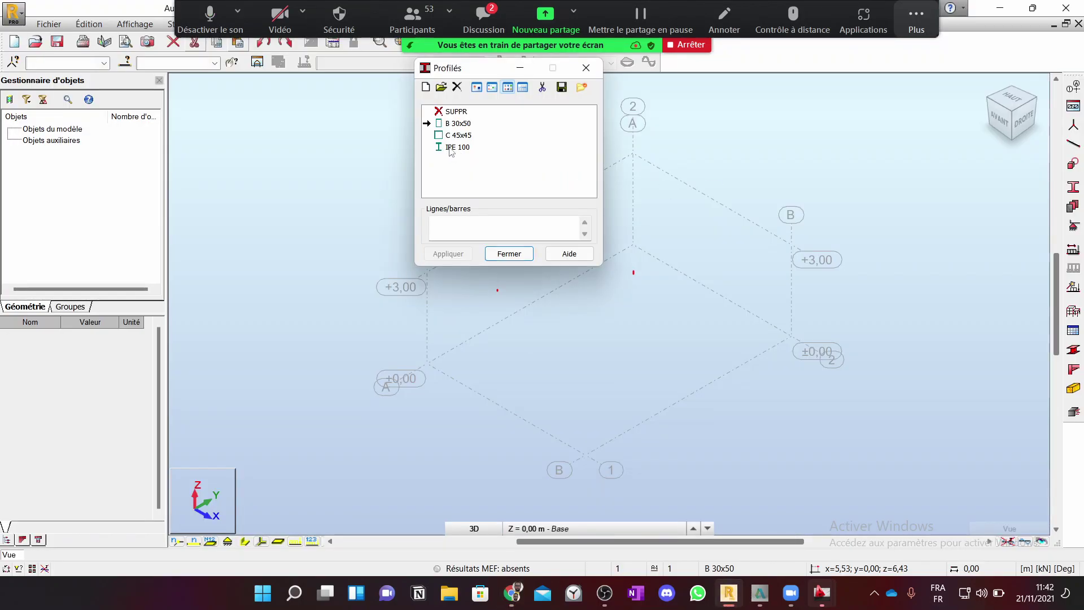
Step: Start a new section based on IPE 100 and set its profile database to France
{"action": "left_click", "coordinate": [450, 148]}
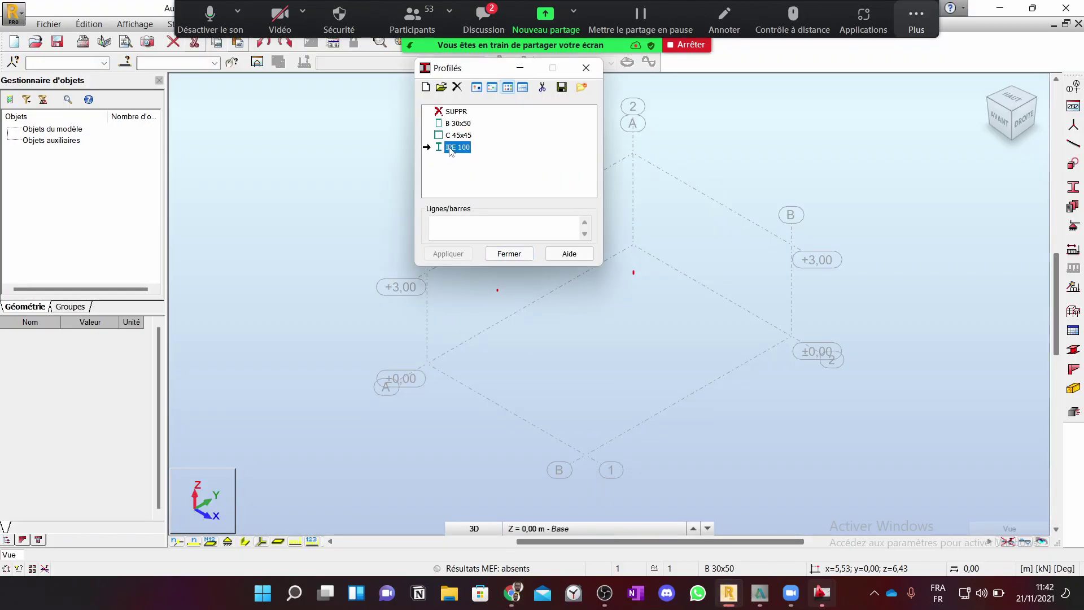
{"action": "left_click", "coordinate": [426, 88]}
{"action": "left_click", "coordinate": [426, 89]}
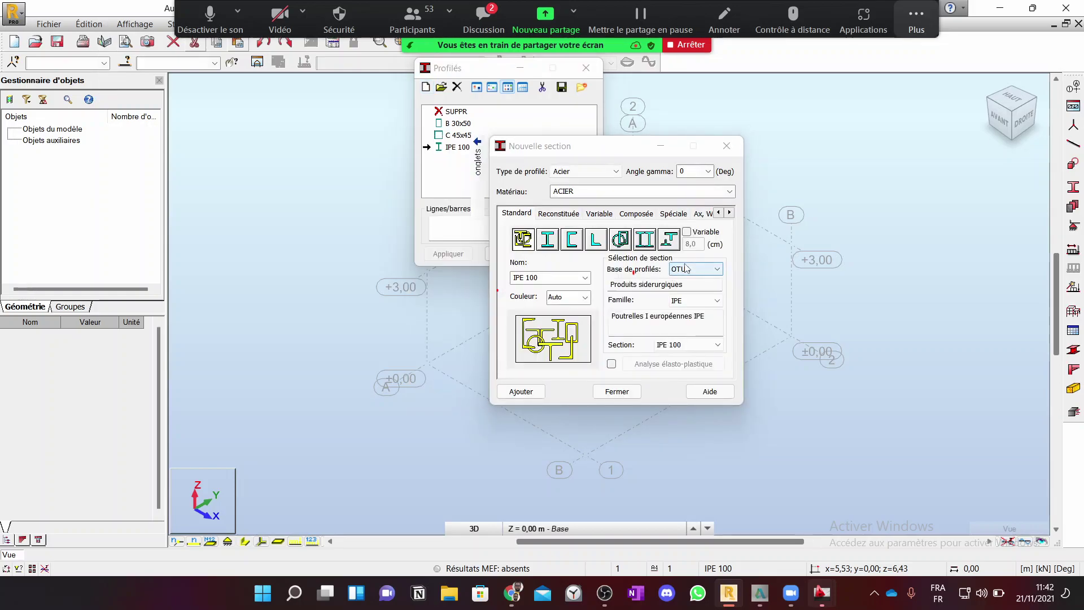
{"action": "left_click", "coordinate": [693, 269]}
{"action": "left_click", "coordinate": [683, 290]}
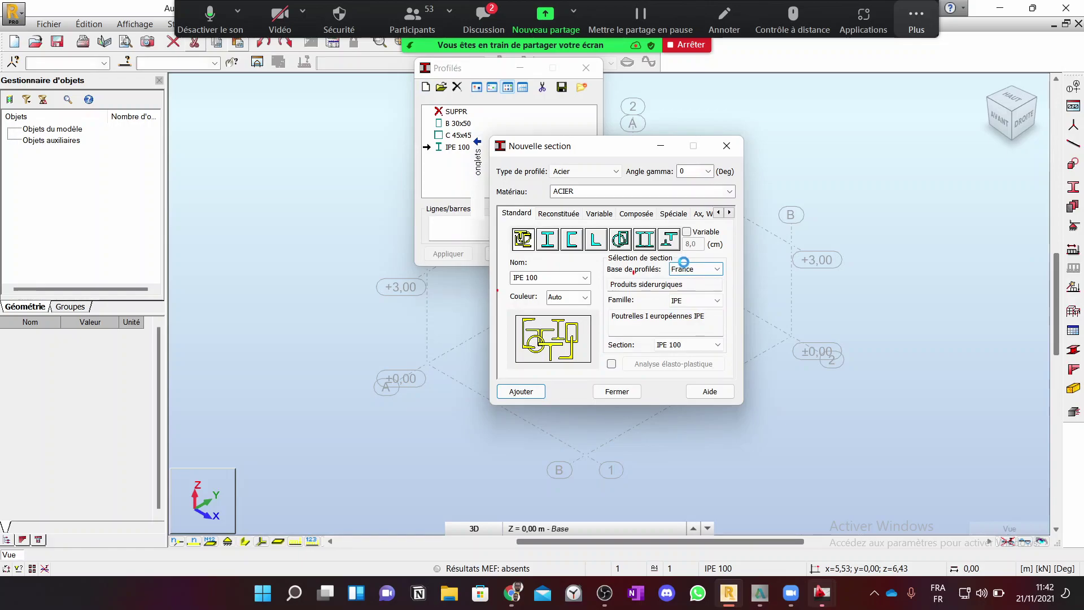
Step: Set the new section's profile family to IPE
{"action": "left_click", "coordinate": [707, 302]}
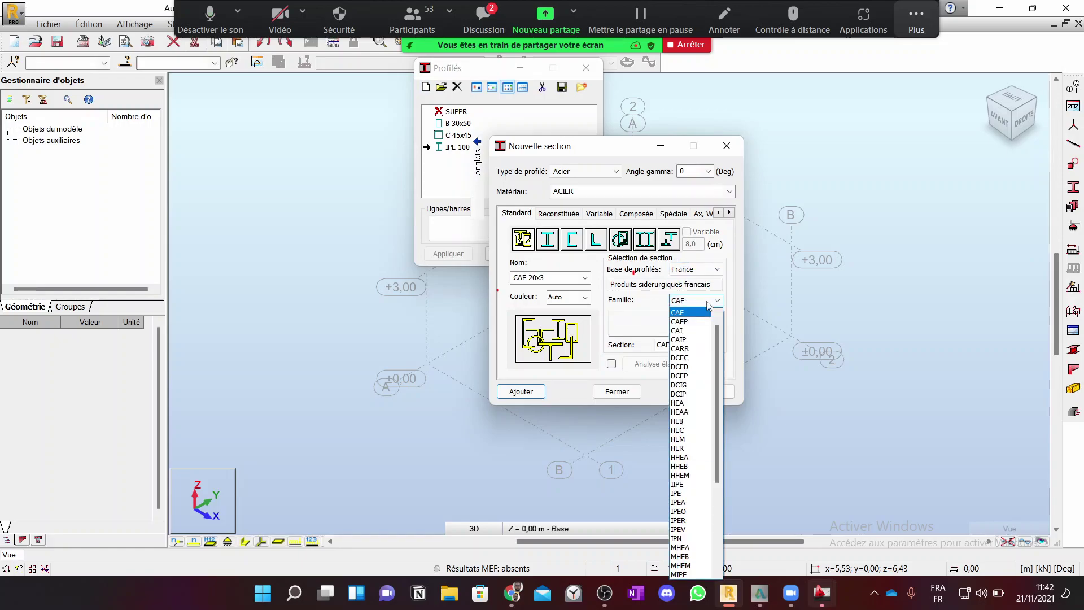
{"action": "left_click", "coordinate": [685, 494]}
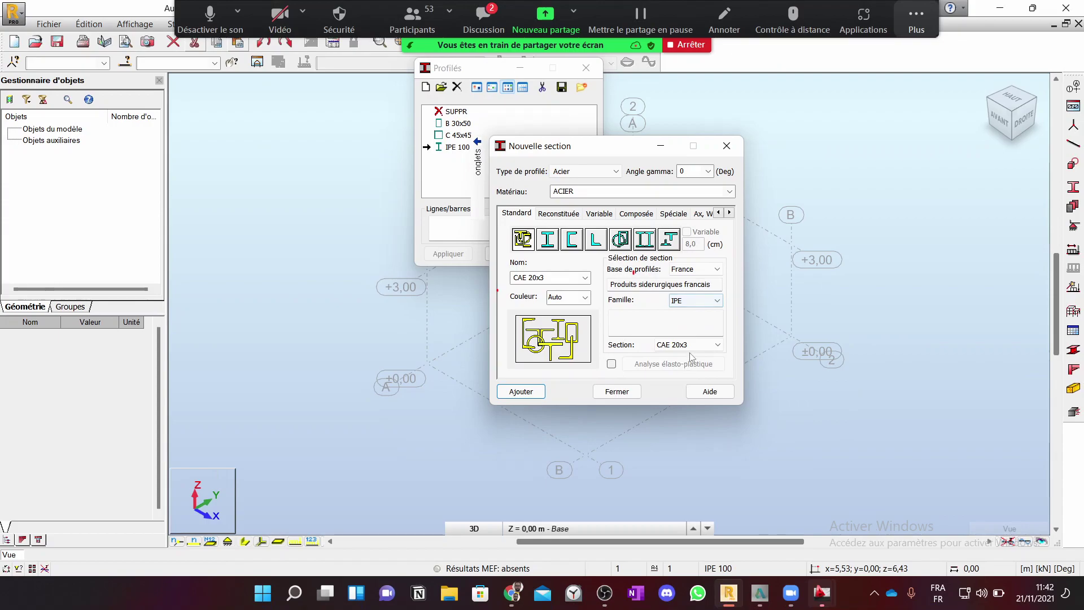
{"action": "left_click", "coordinate": [700, 393]}
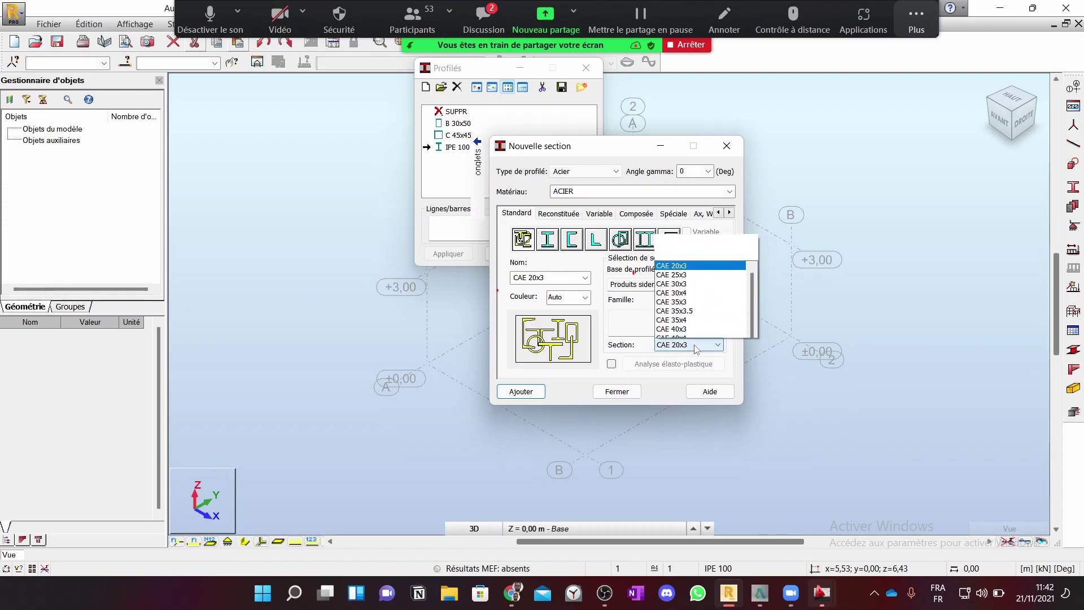
{"action": "left_click", "coordinate": [696, 346]}
{"action": "left_click", "coordinate": [687, 303]}
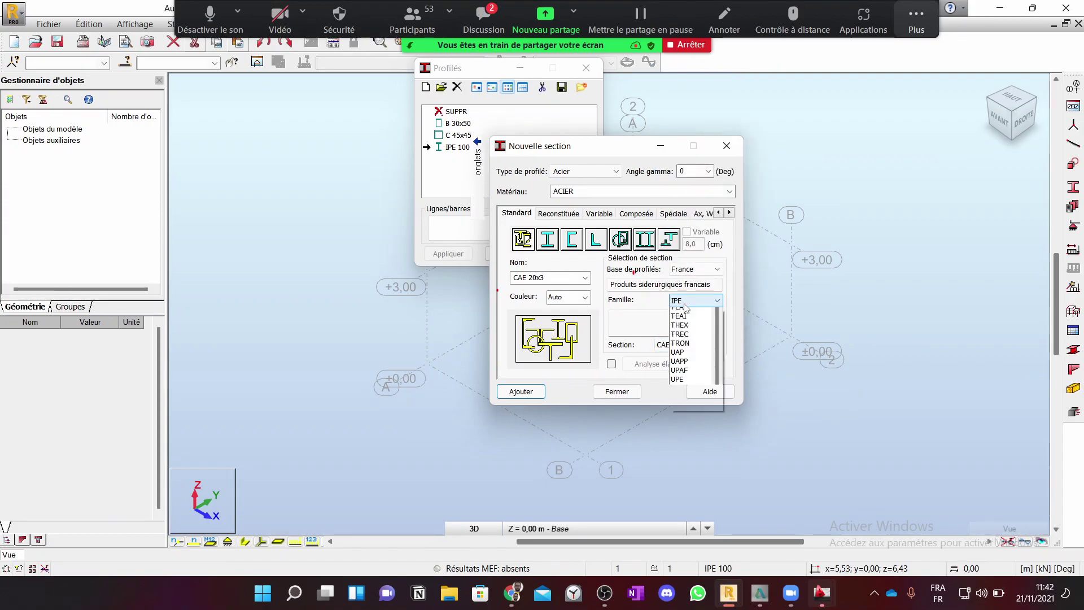
{"action": "left_click", "coordinate": [687, 304]}
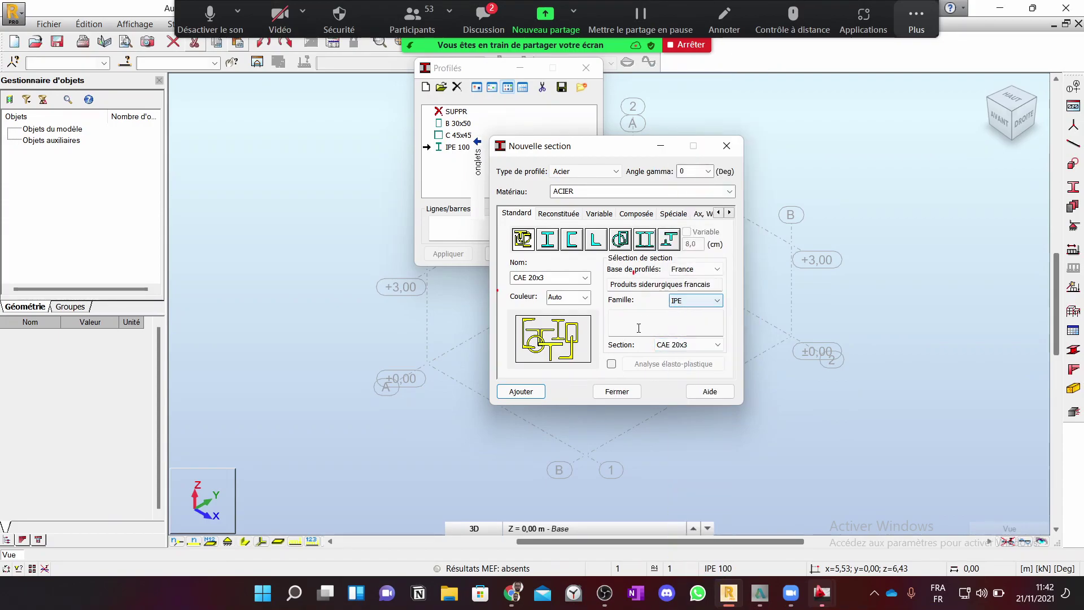
{"action": "left_click", "coordinate": [676, 301]}
{"action": "left_click", "coordinate": [681, 322]}
{"action": "left_click", "coordinate": [686, 301]}
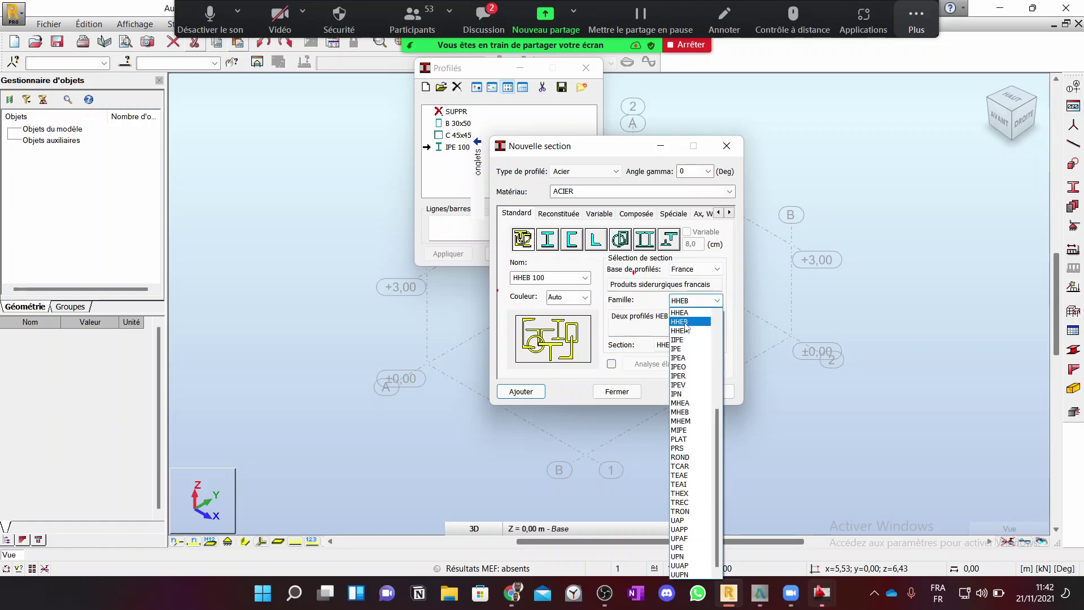
{"action": "left_click", "coordinate": [678, 350]}
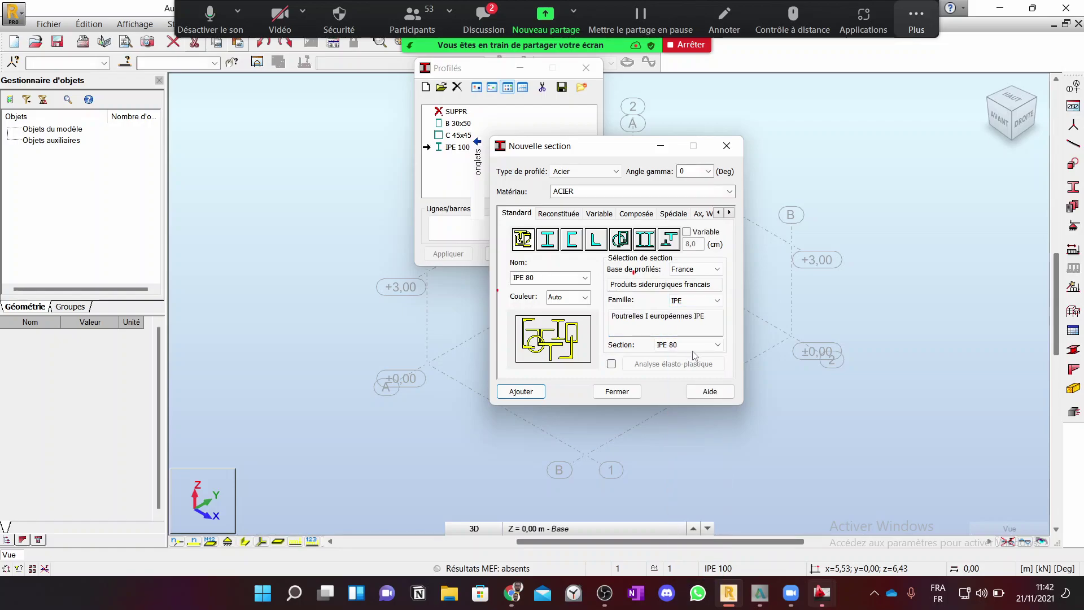
Step: Select the IPE 200 section and add it to the profile list
{"action": "left_click", "coordinate": [700, 346]}
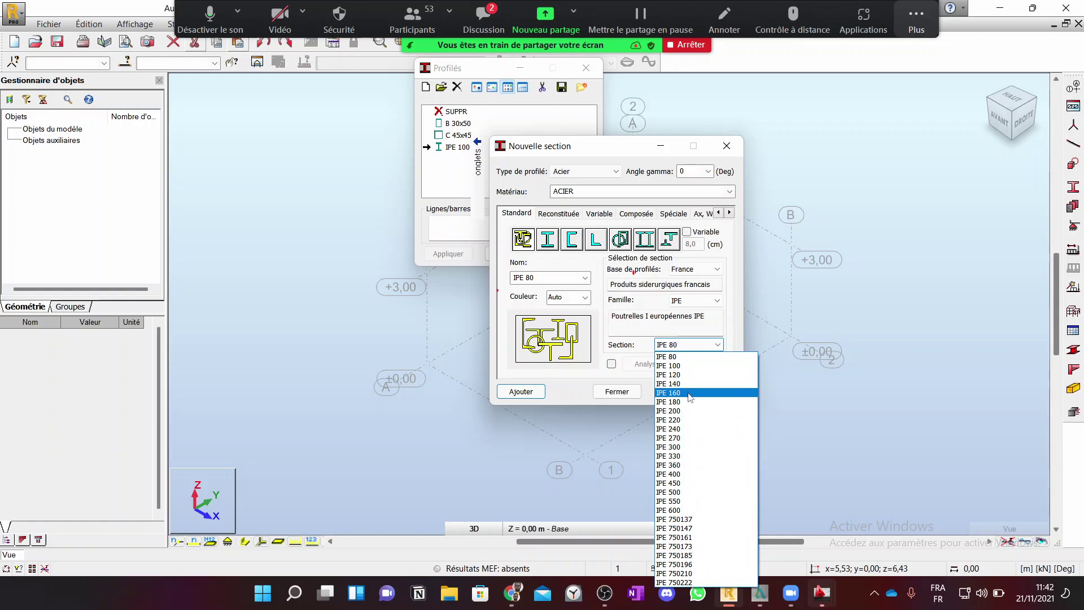
{"action": "left_click", "coordinate": [686, 410]}
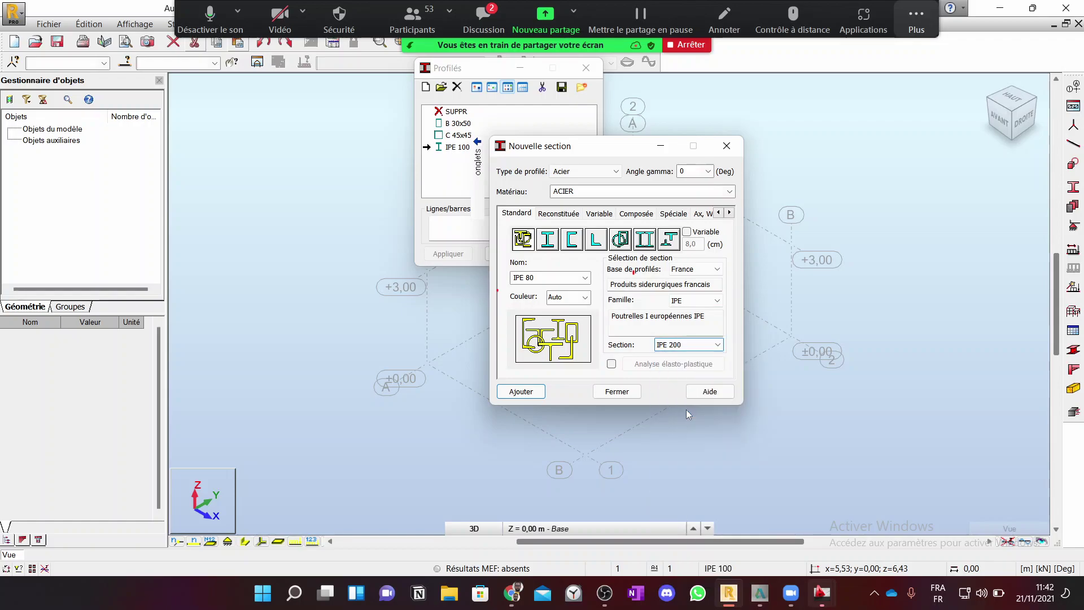
{"action": "left_click", "coordinate": [521, 392]}
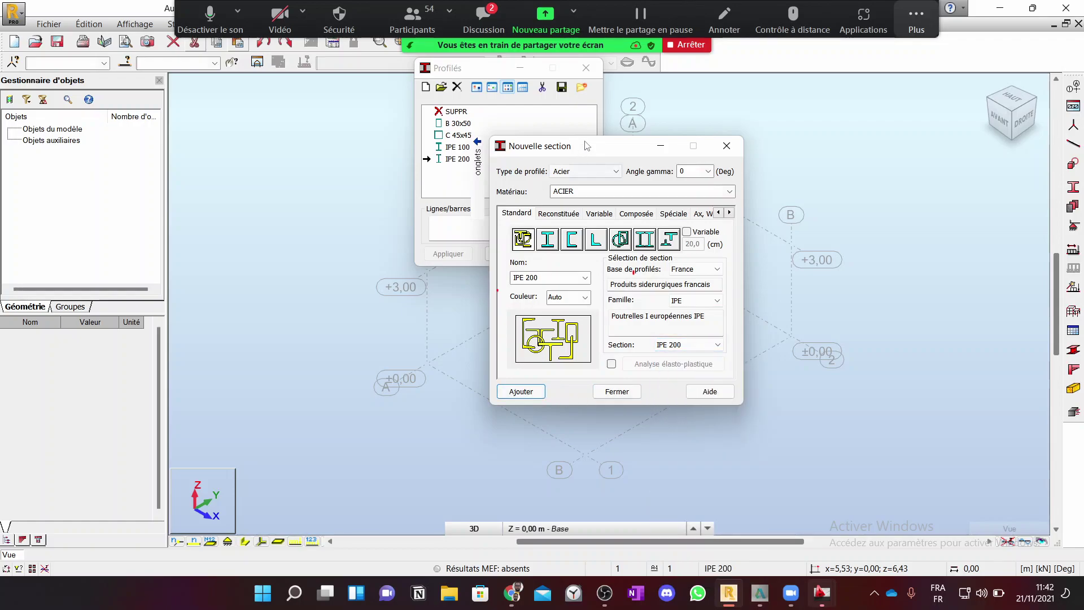
Step: Select the IPE 270 section in the new section settings and add it to the profile list
{"action": "left_click_drag", "start_coordinate": [588, 146], "coordinate": [780, 105]}
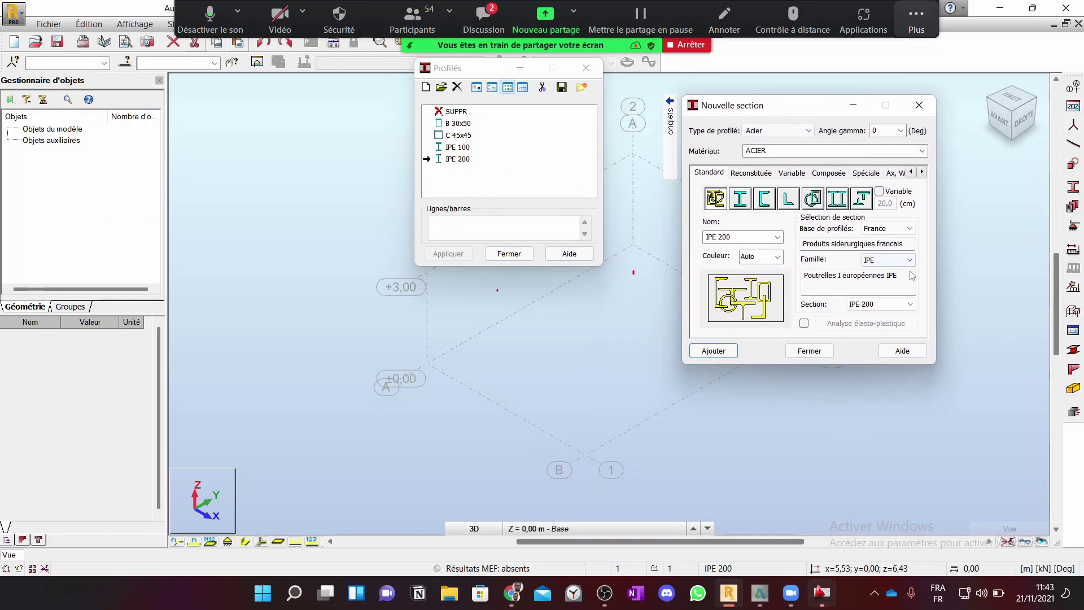
{"action": "left_click", "coordinate": [893, 305]}
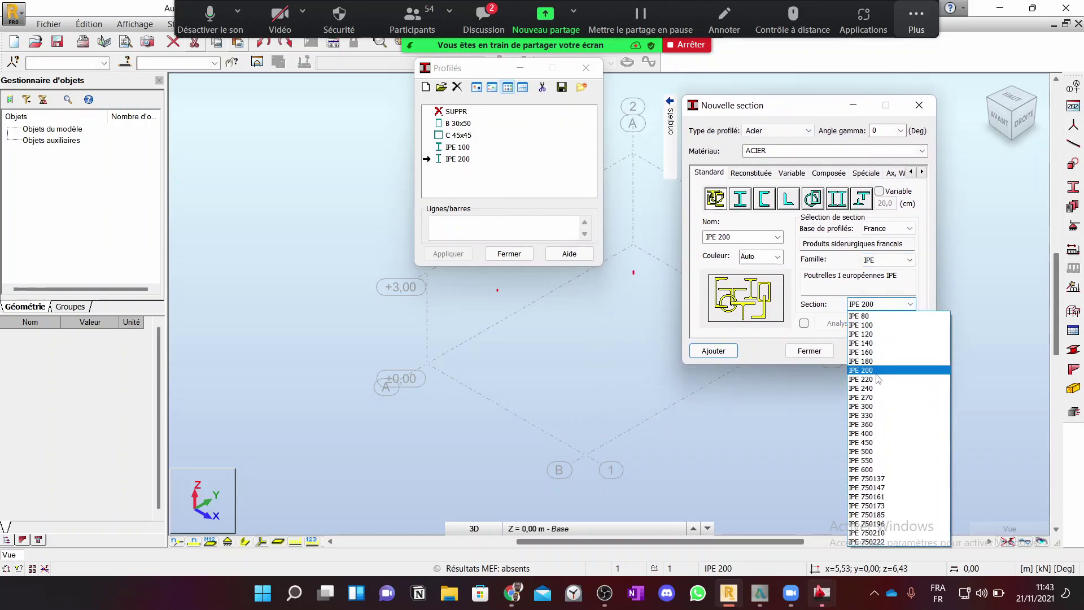
{"action": "left_click", "coordinate": [879, 397]}
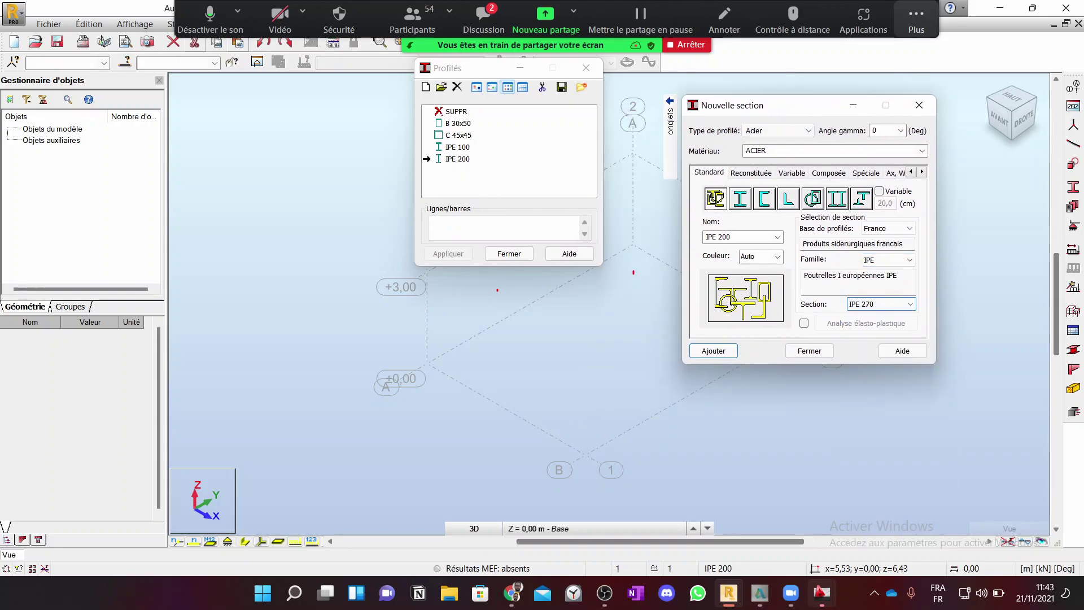
{"action": "left_click", "coordinate": [732, 353]}
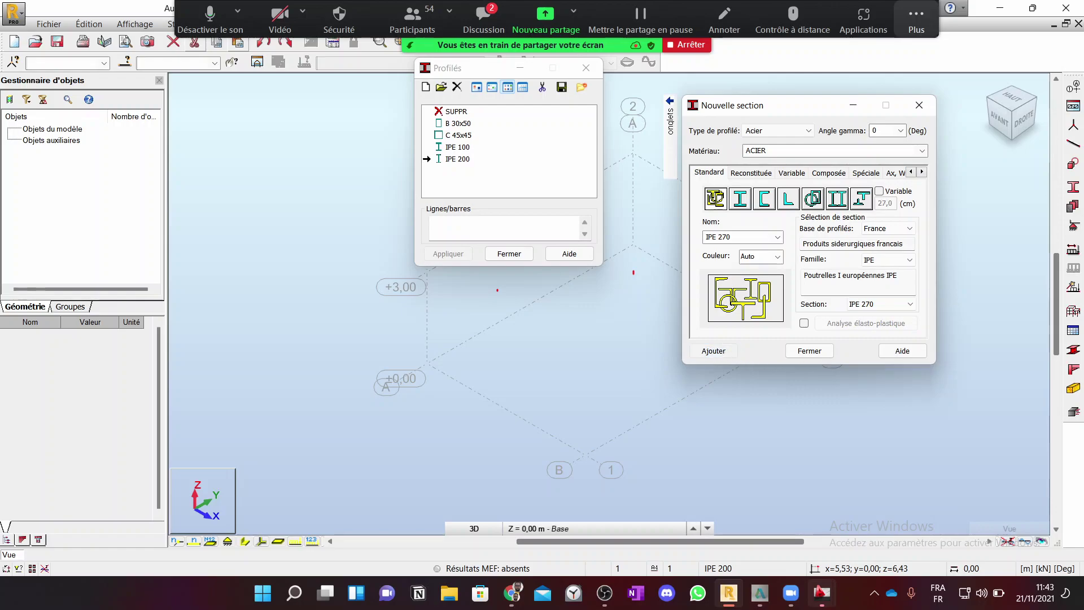
Step: Select the IPE 330 section and add it to the profile list
{"action": "left_click", "coordinate": [896, 308]}
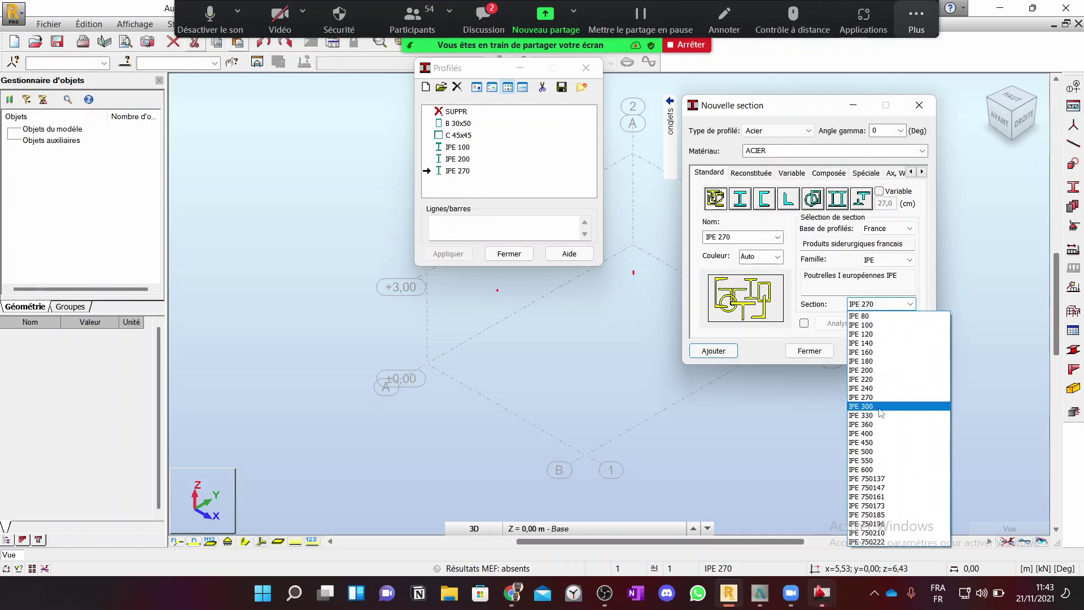
{"action": "left_click", "coordinate": [879, 414]}
{"action": "left_click", "coordinate": [732, 353]}
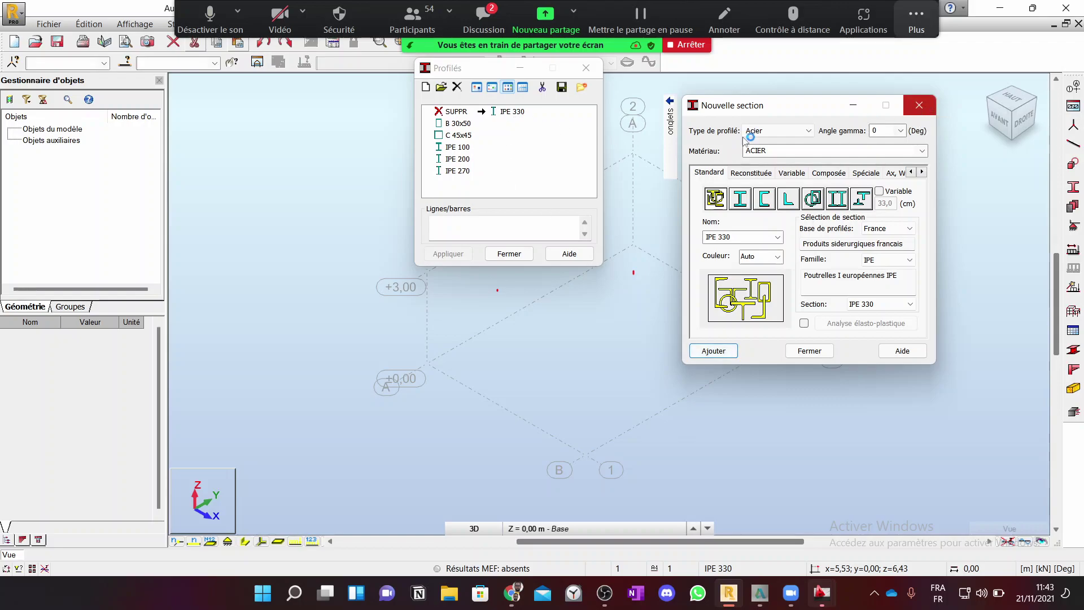
Step: Switch the profile family to CAE, add the CAE 40x4 angle section to the profile list, and close the section and profile windows
{"action": "left_click", "coordinate": [901, 262]}
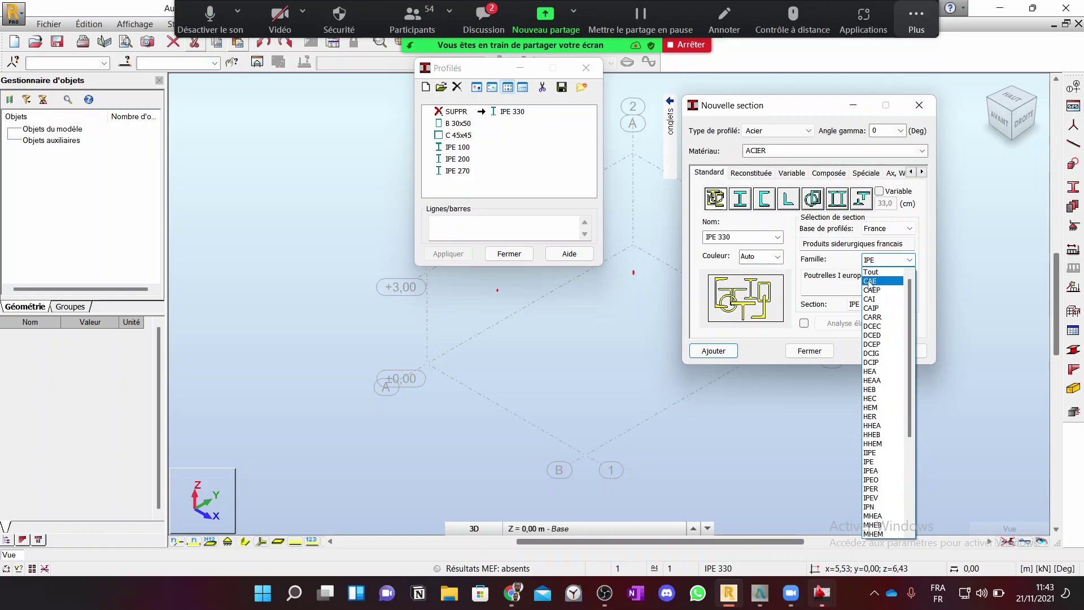
{"action": "left_click", "coordinate": [870, 281]}
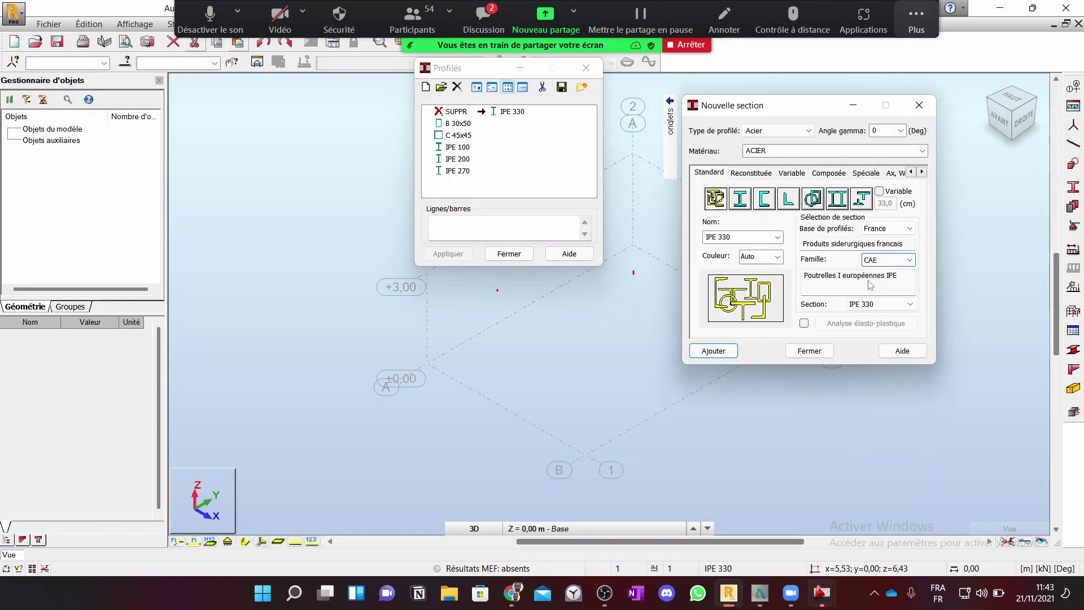
{"action": "left_click", "coordinate": [884, 309]}
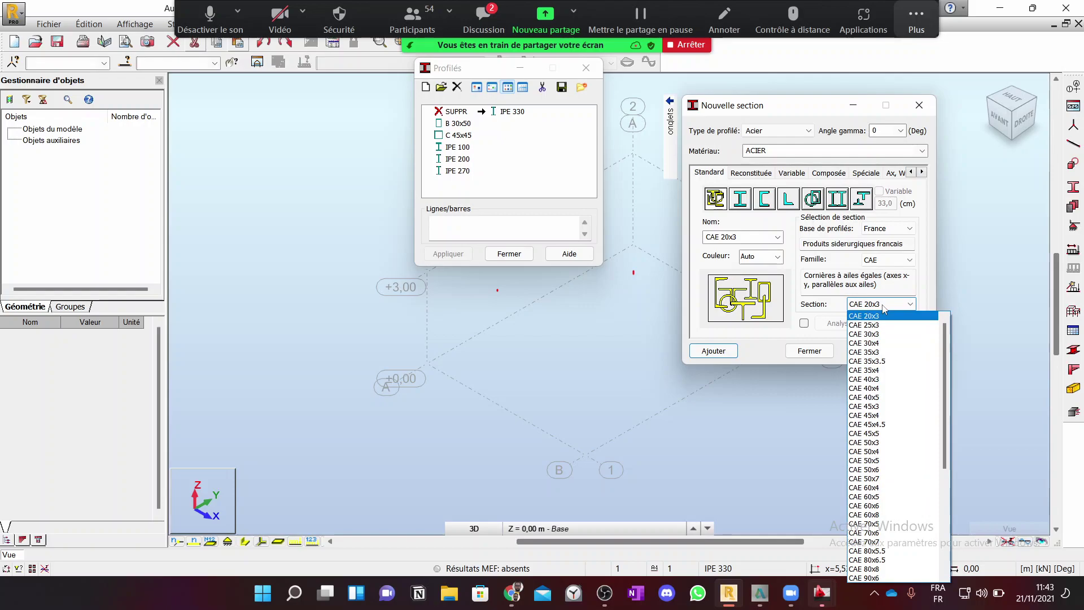
{"action": "scroll", "coordinate": [882, 345], "scroll_direction": "down", "scroll_amount": 1}
{"action": "left_click", "coordinate": [880, 361]}
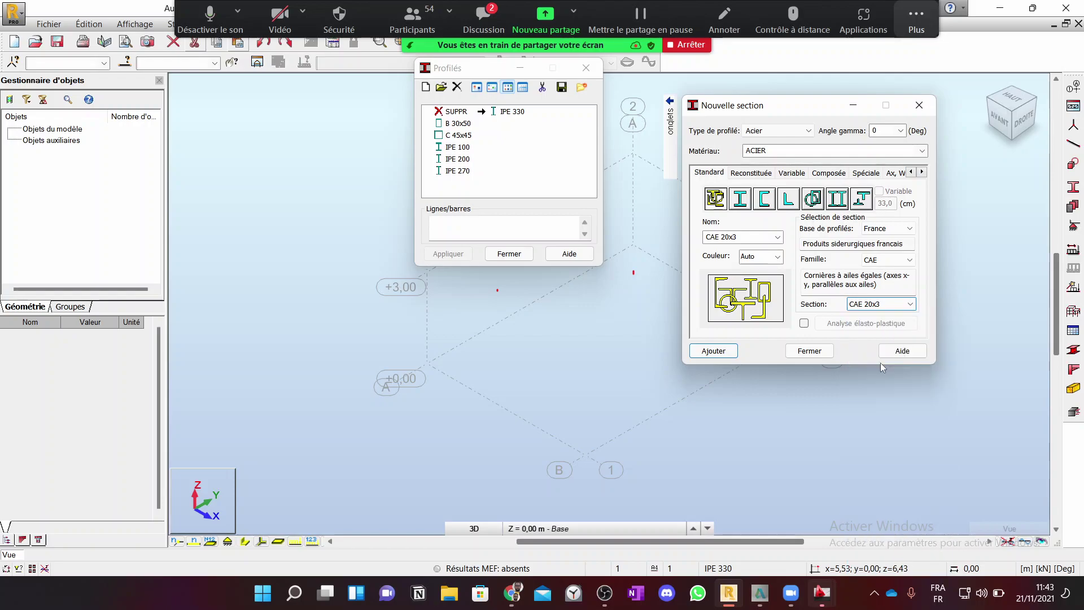
{"action": "left_click", "coordinate": [713, 351]}
{"action": "left_click", "coordinate": [809, 351]}
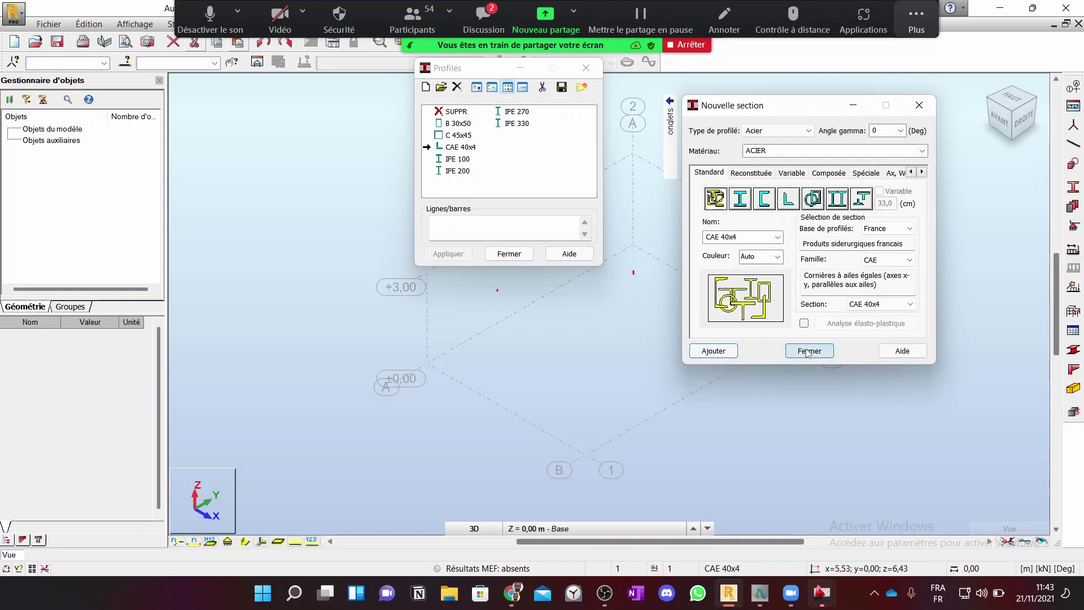
{"action": "left_click", "coordinate": [587, 69]}
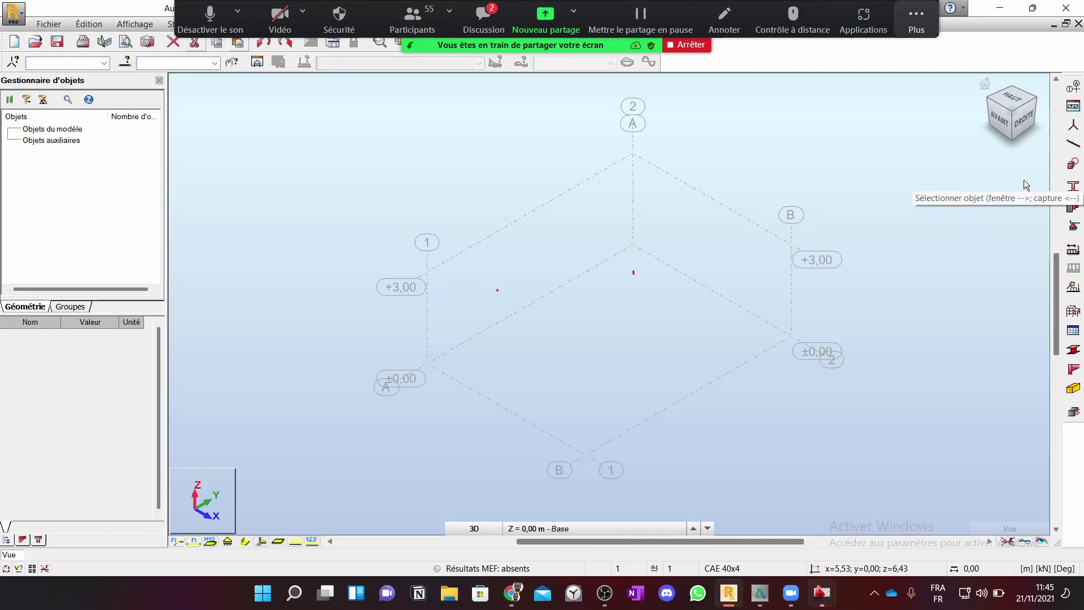
Step: Reopen the profile list to examine the new-section settings based on B 30x50 and CAE 40x4, and close it
{"action": "left_click", "coordinate": [1074, 190]}
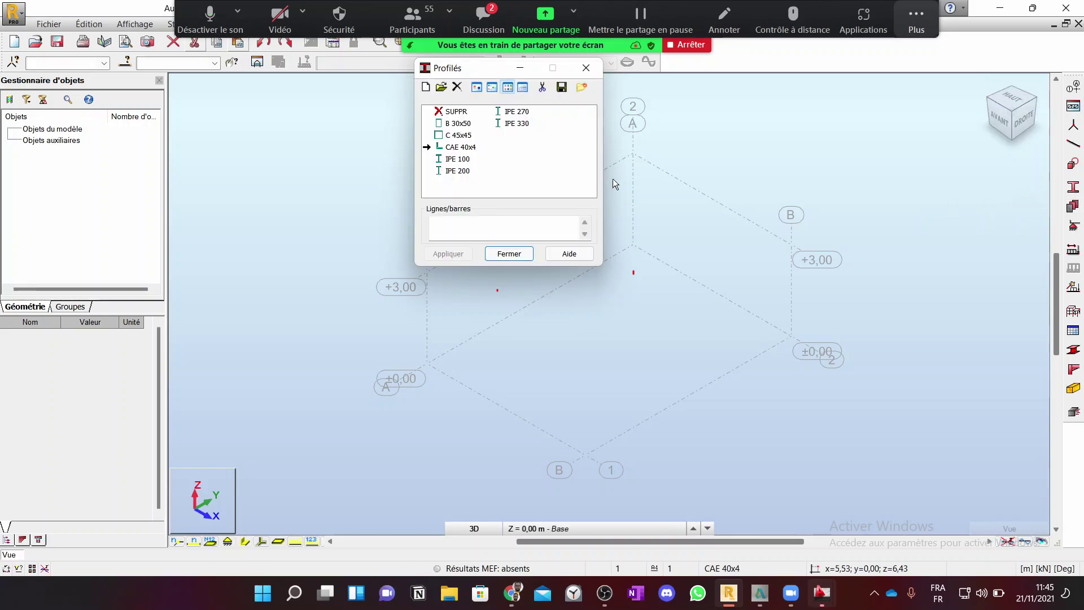
{"action": "left_click", "coordinate": [458, 128]}
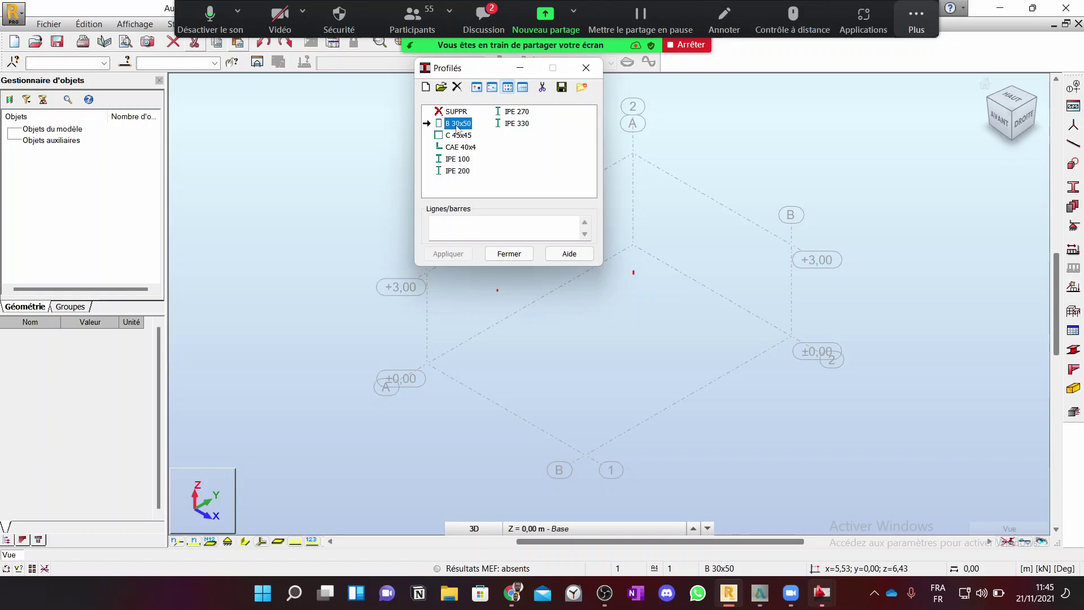
{"action": "left_click", "coordinate": [425, 88]}
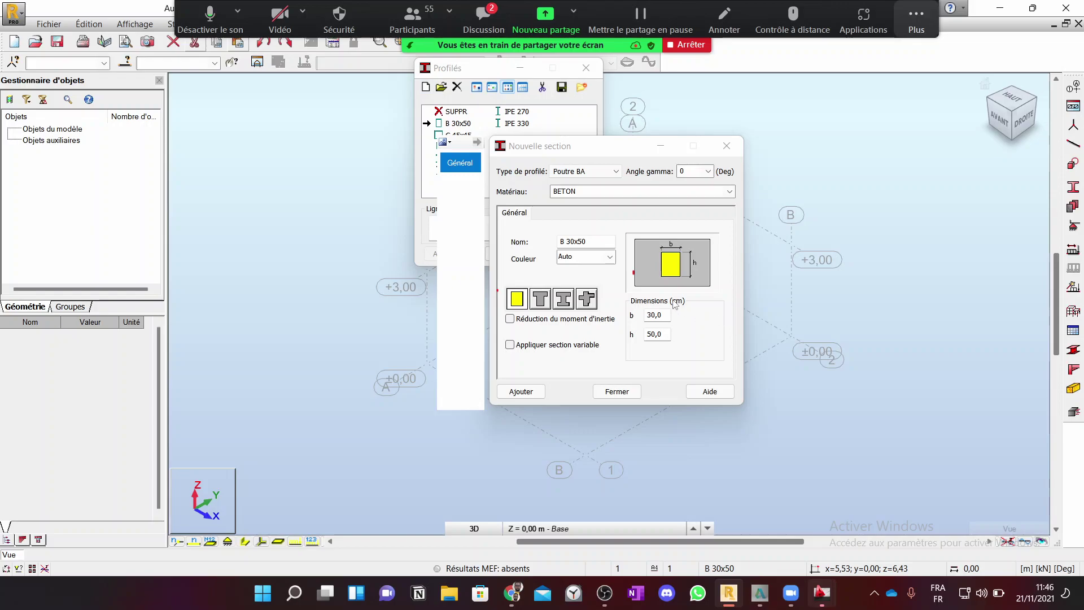
{"action": "left_click", "coordinate": [727, 146]}
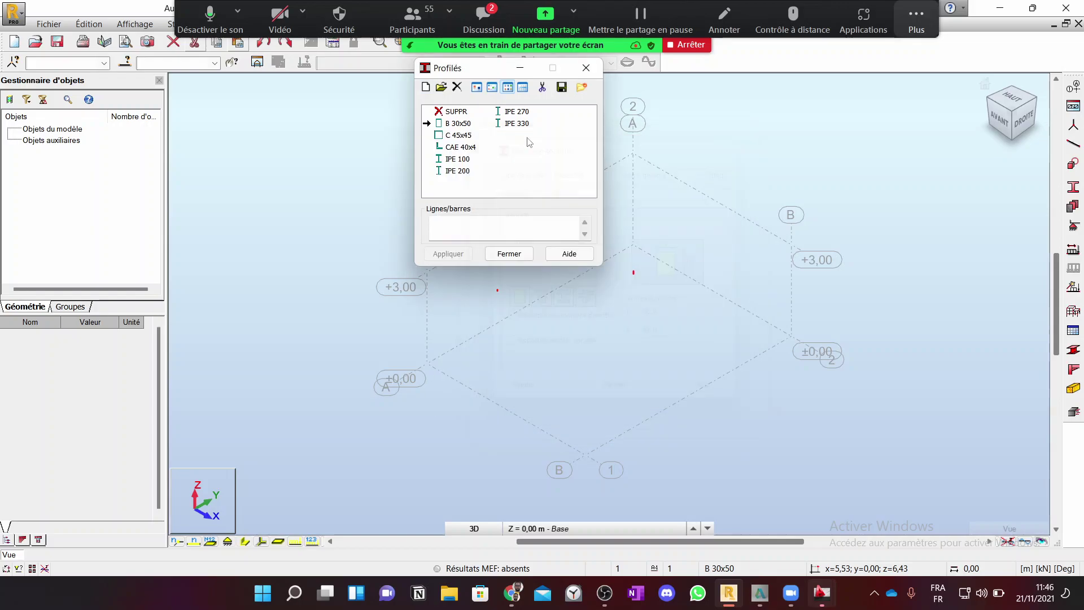
{"action": "left_click", "coordinate": [457, 148]}
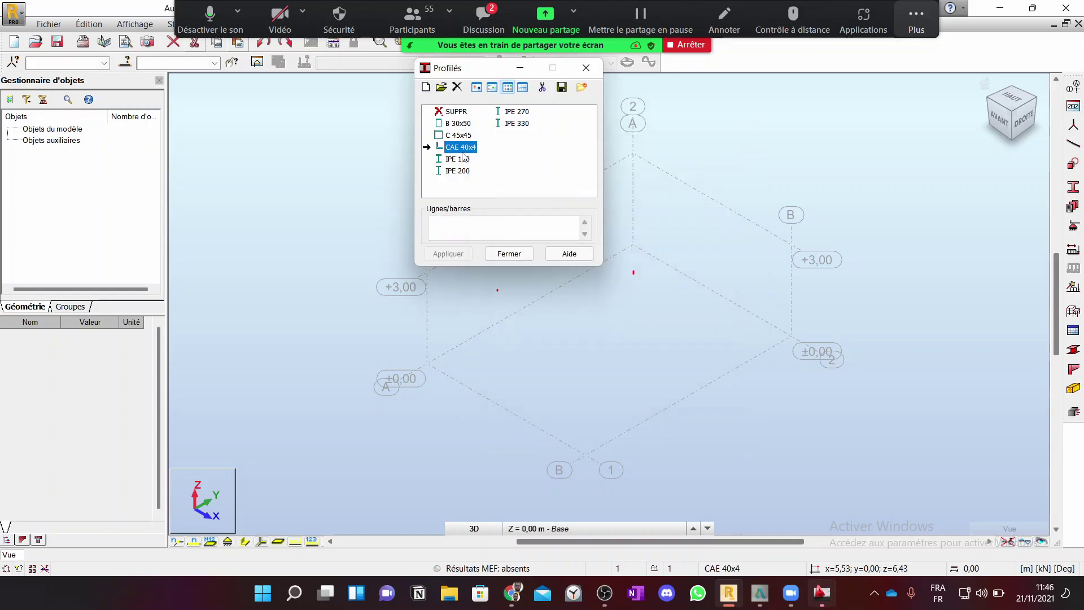
{"action": "left_click", "coordinate": [425, 89]}
{"action": "left_click", "coordinate": [424, 89]}
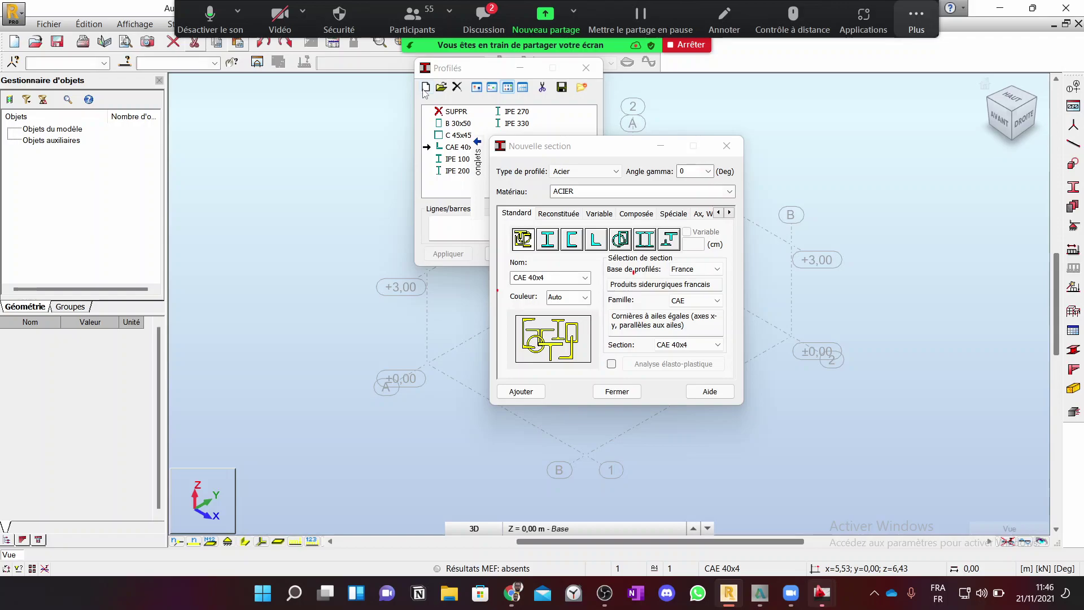
{"action": "left_click_drag", "start_coordinate": [584, 150], "coordinate": [694, 169]}
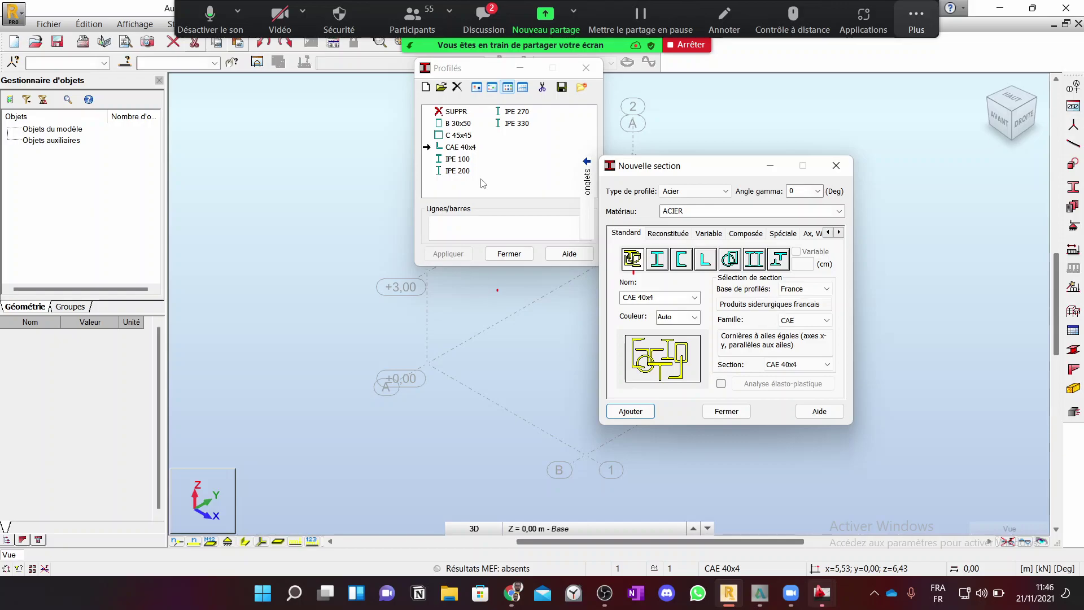
{"action": "left_click", "coordinate": [837, 165]}
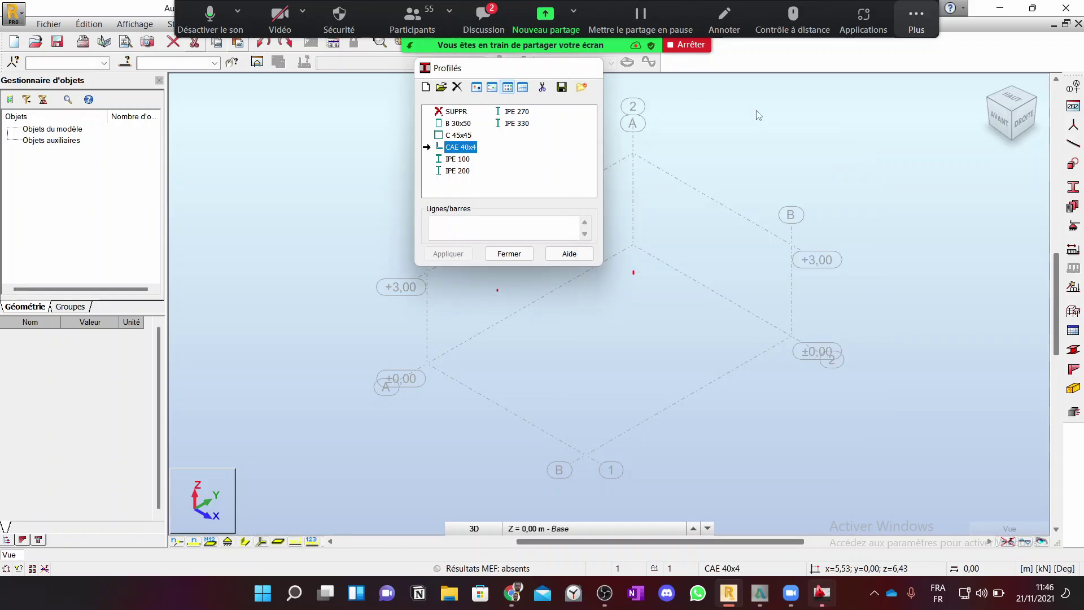
{"action": "left_click", "coordinate": [586, 68]}
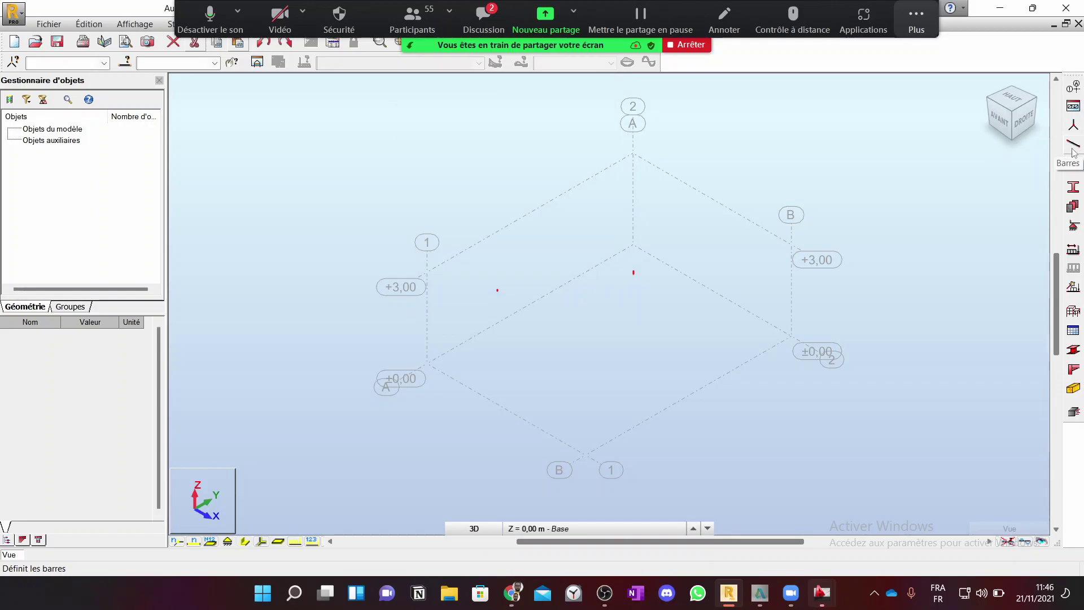
Step: Draw a vertical bar of type Barre with section IPE 330 where axes A and 2 cross, from 0,00; 7,80; 0,00 to 0,00; 7,80; 3,00
{"action": "left_click", "coordinate": [1074, 148]}
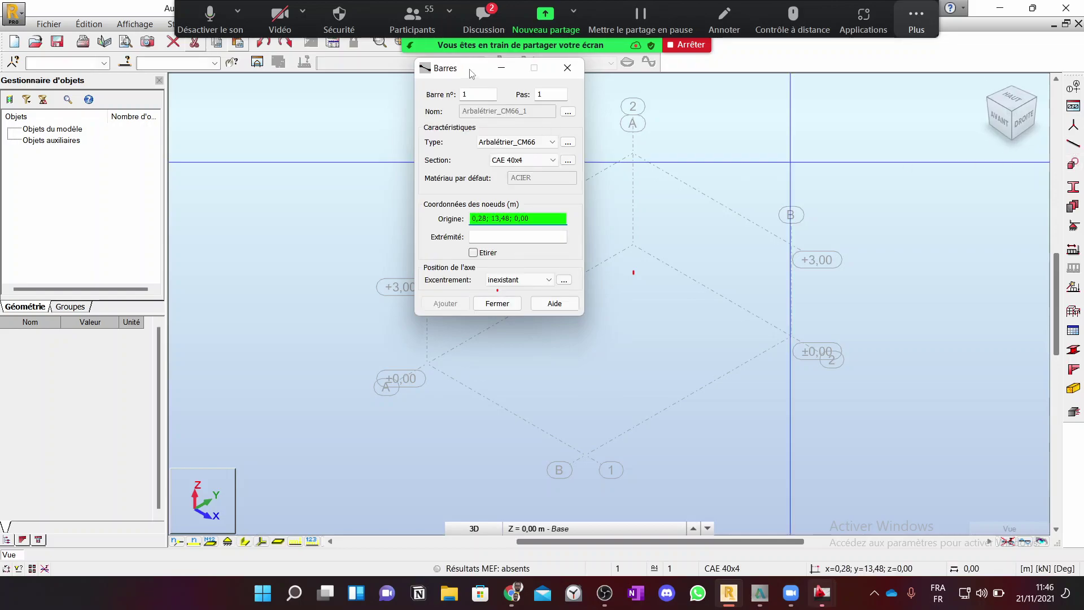
{"action": "left_click_drag", "start_coordinate": [472, 73], "coordinate": [806, 109]}
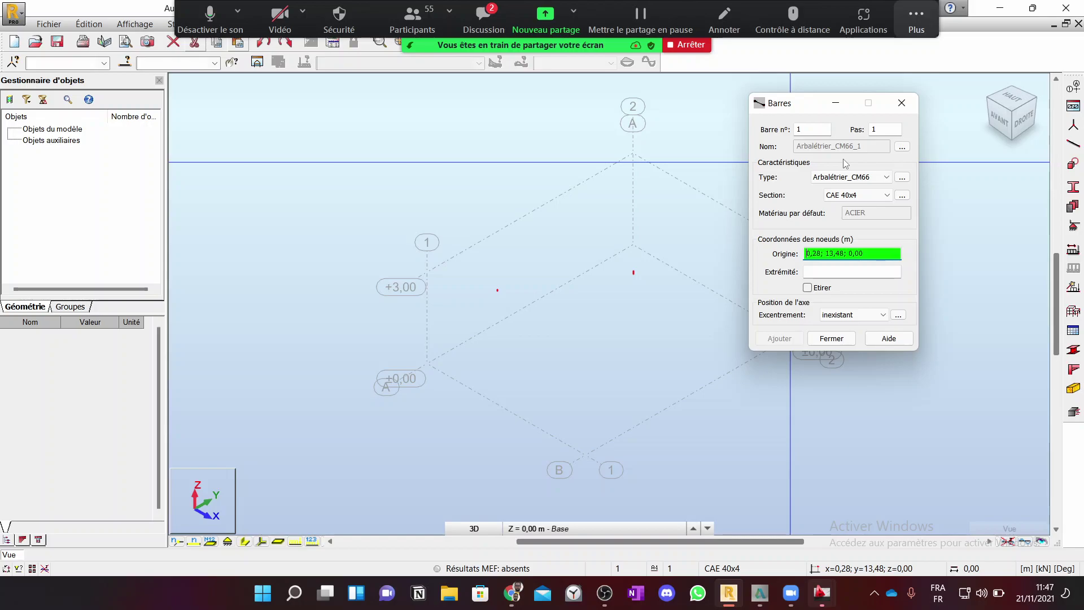
{"action": "left_click", "coordinate": [886, 178]}
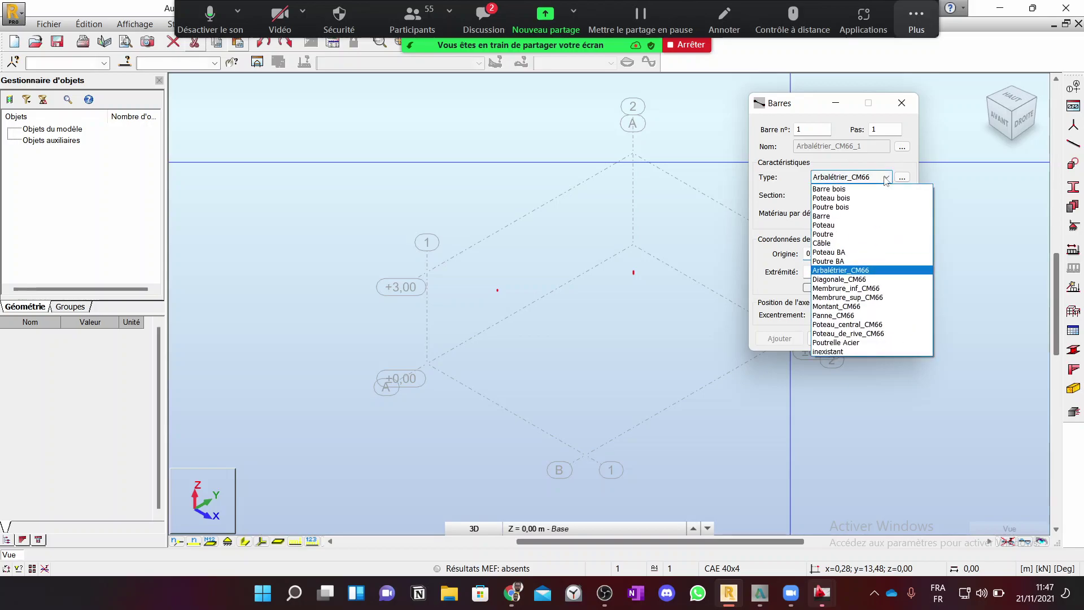
{"action": "left_click", "coordinate": [854, 216]}
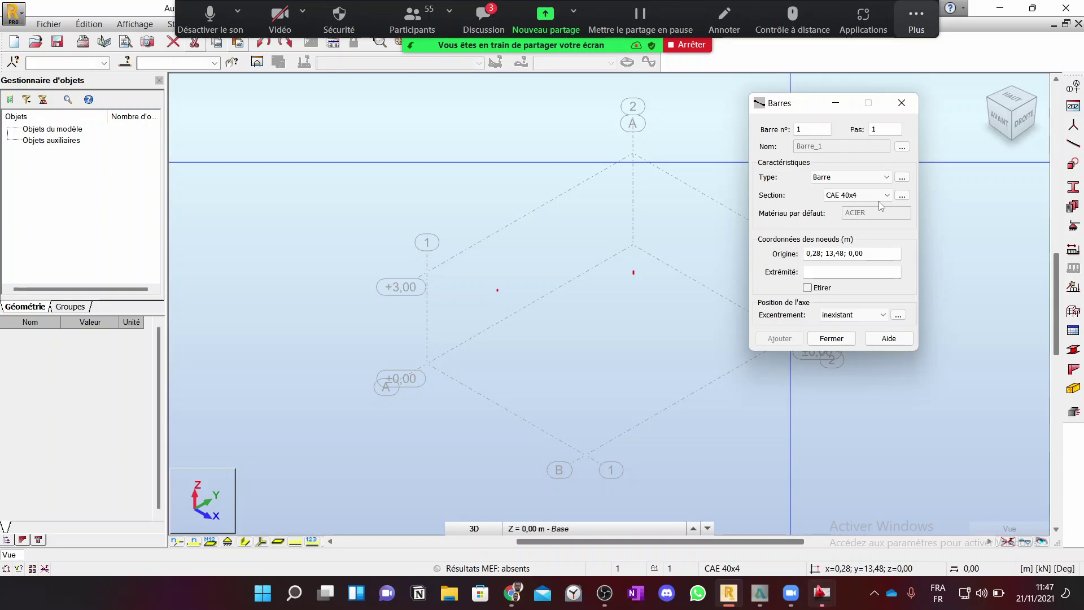
{"action": "left_click", "coordinate": [872, 198]}
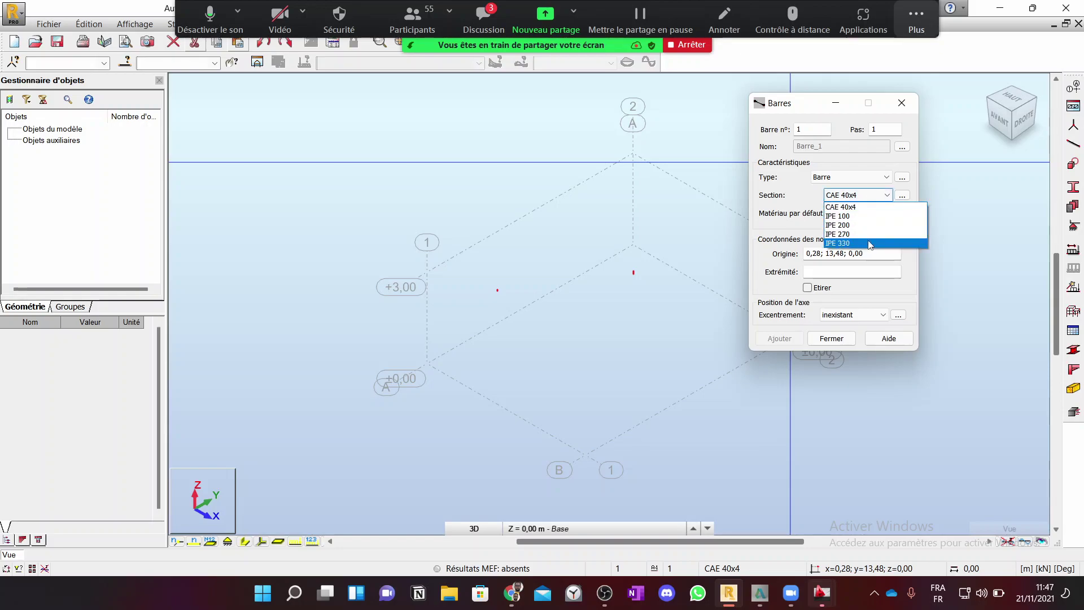
{"action": "left_click", "coordinate": [869, 244]}
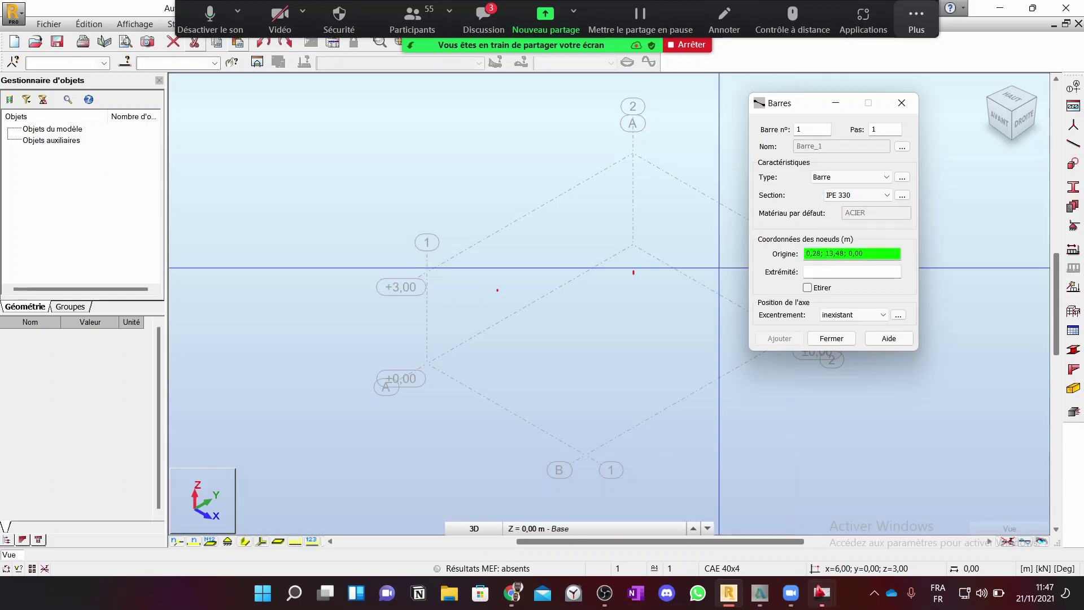
{"action": "left_click", "coordinate": [633, 245]}
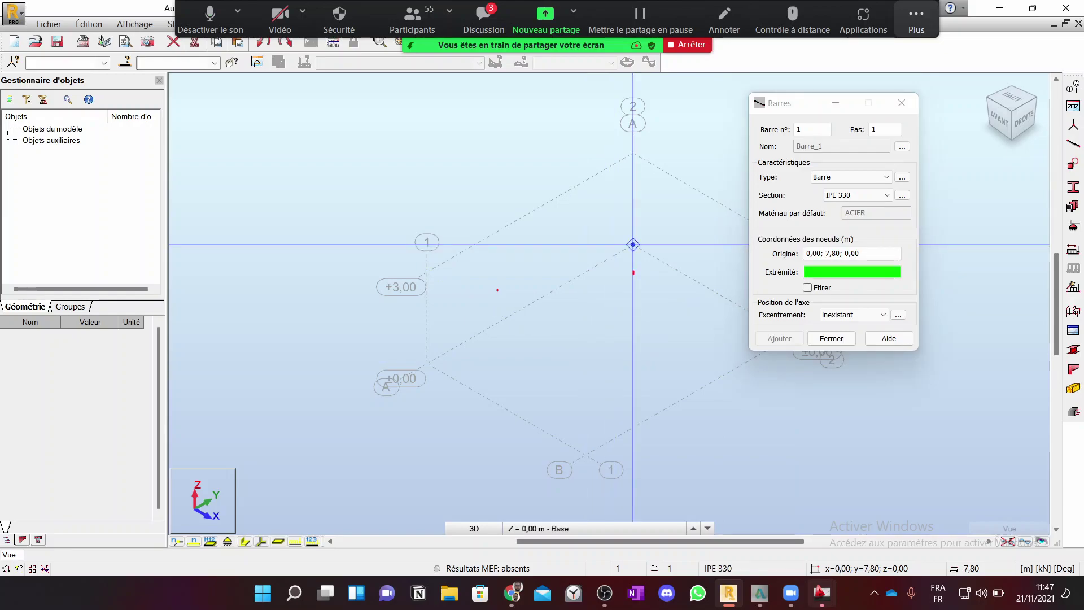
{"action": "left_click", "coordinate": [634, 153]}
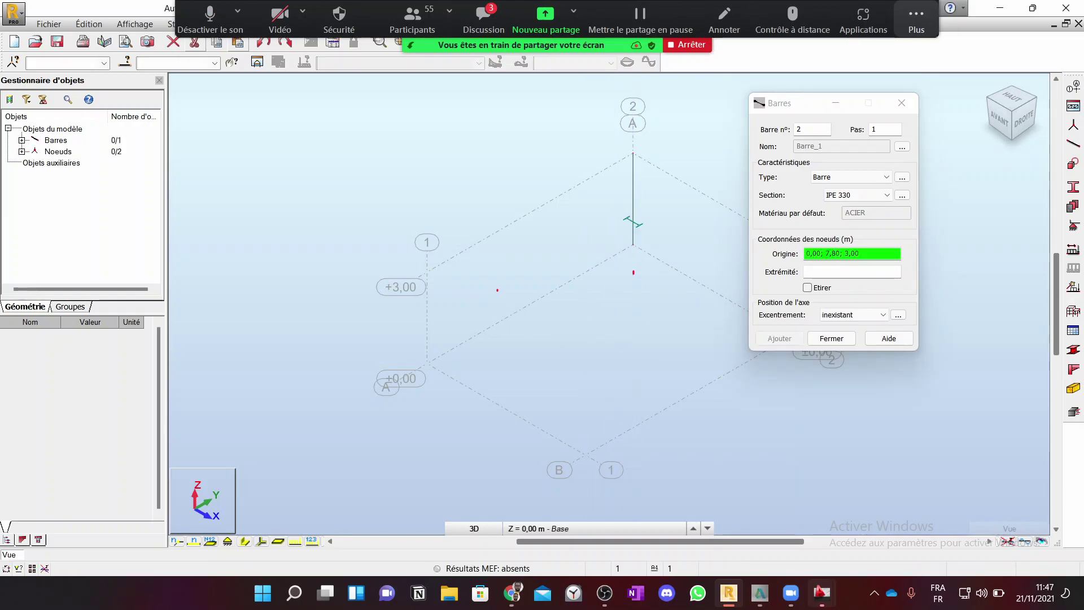
Step: Draw a second vertical IPE 330 bar where axes B and 2 cross, from 6,00; 7,80; 0,00 to 6,00; 7,80; 3,00, and finish bar definition
{"action": "left_click_drag", "start_coordinate": [794, 107], "coordinate": [923, 242]}
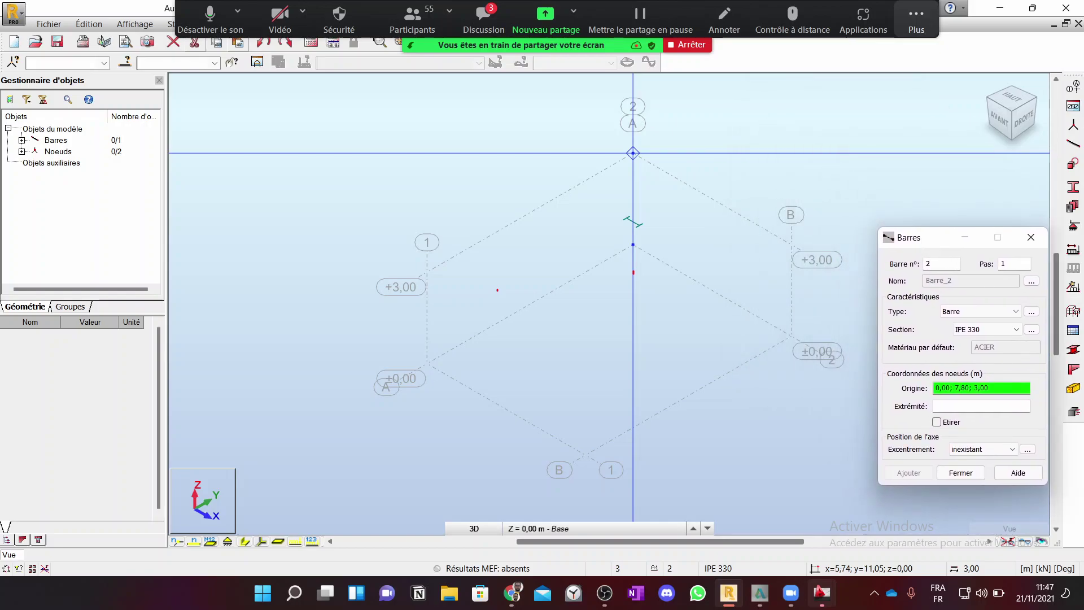
{"action": "left_click", "coordinate": [791, 336]}
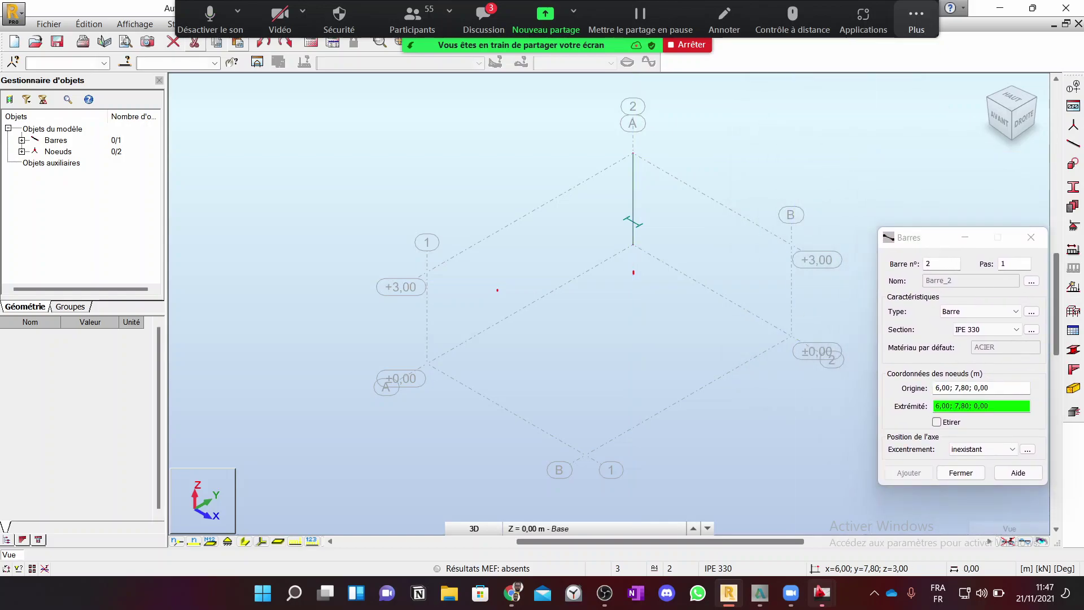
{"action": "left_click", "coordinate": [791, 245]}
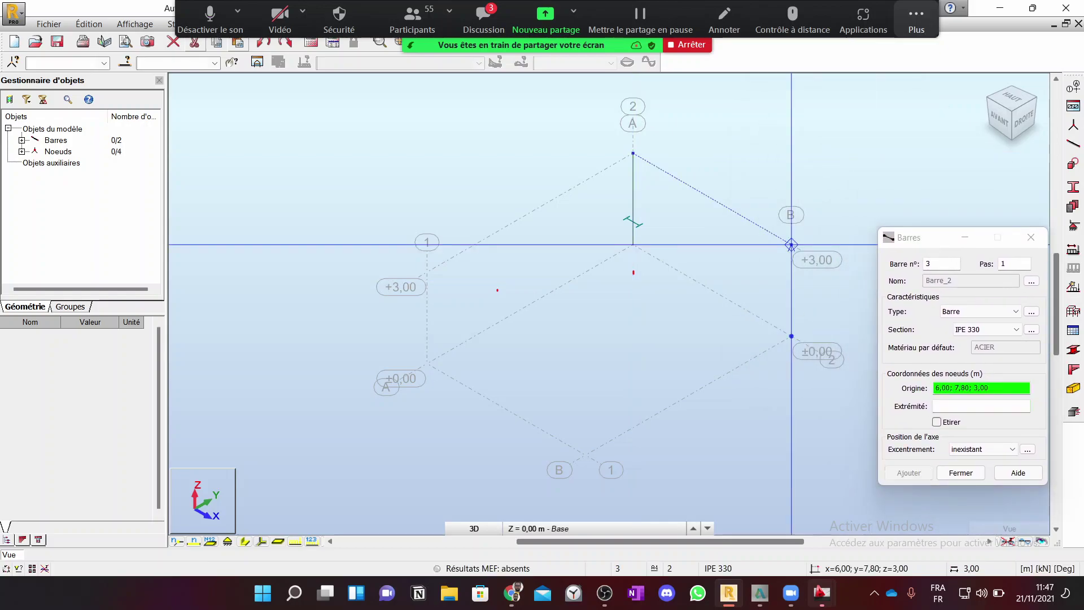
{"action": "left_click", "coordinate": [1033, 239]}
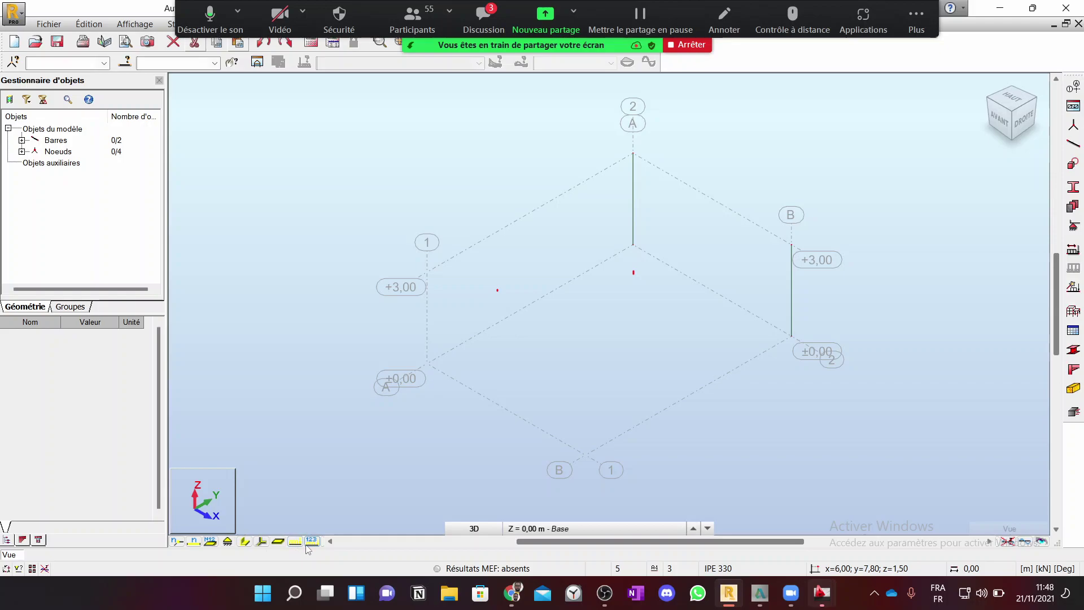
{"action": "left_click", "coordinate": [261, 541]}
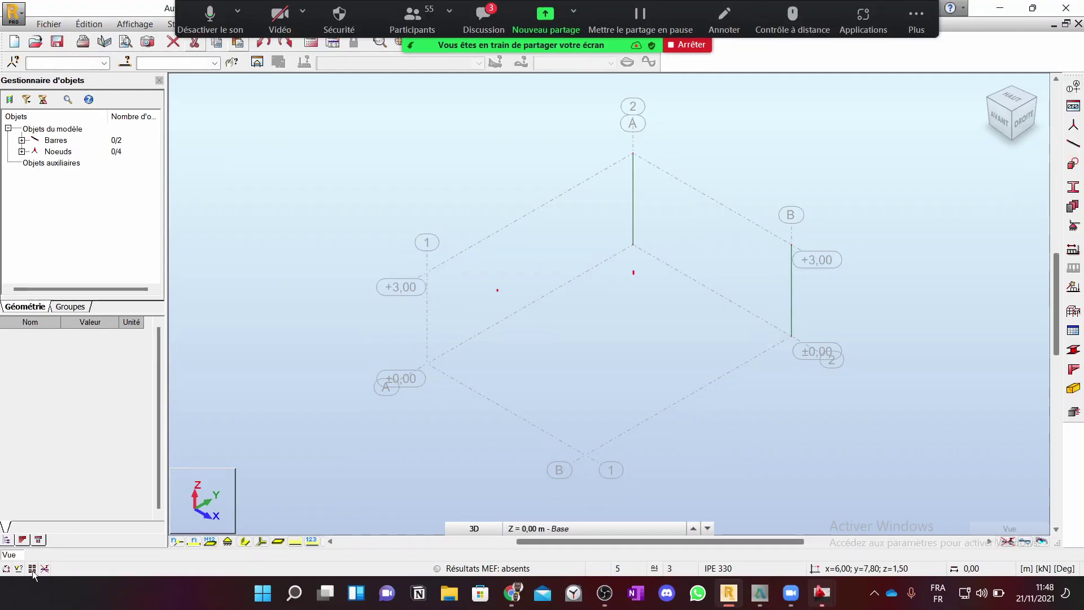
{"action": "left_click", "coordinate": [32, 569]}
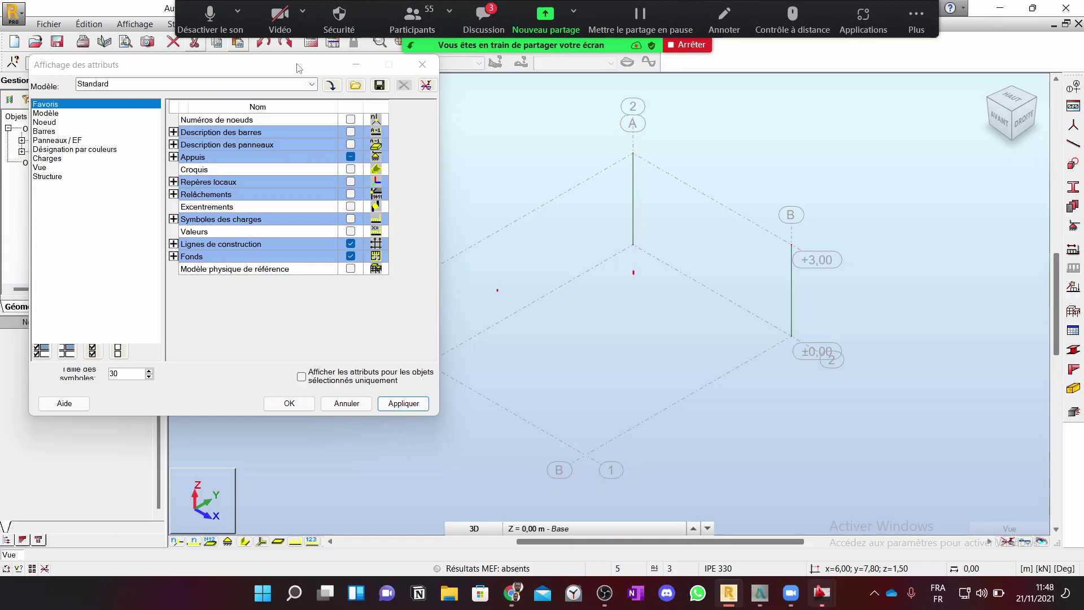
{"action": "left_click_drag", "start_coordinate": [300, 68], "coordinate": [347, 104]}
{"action": "left_click", "coordinate": [466, 100]}
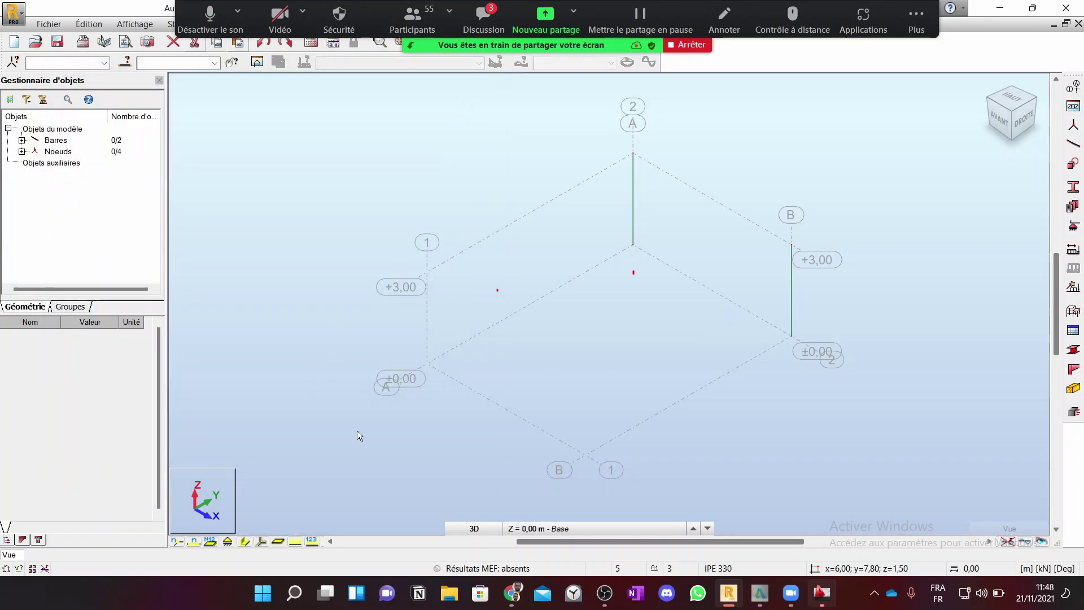
Step: Turn on the section shape display for the bars and examine the orientation of the two vertical IPE 330 bars on axis 2
{"action": "left_click", "coordinate": [244, 541]}
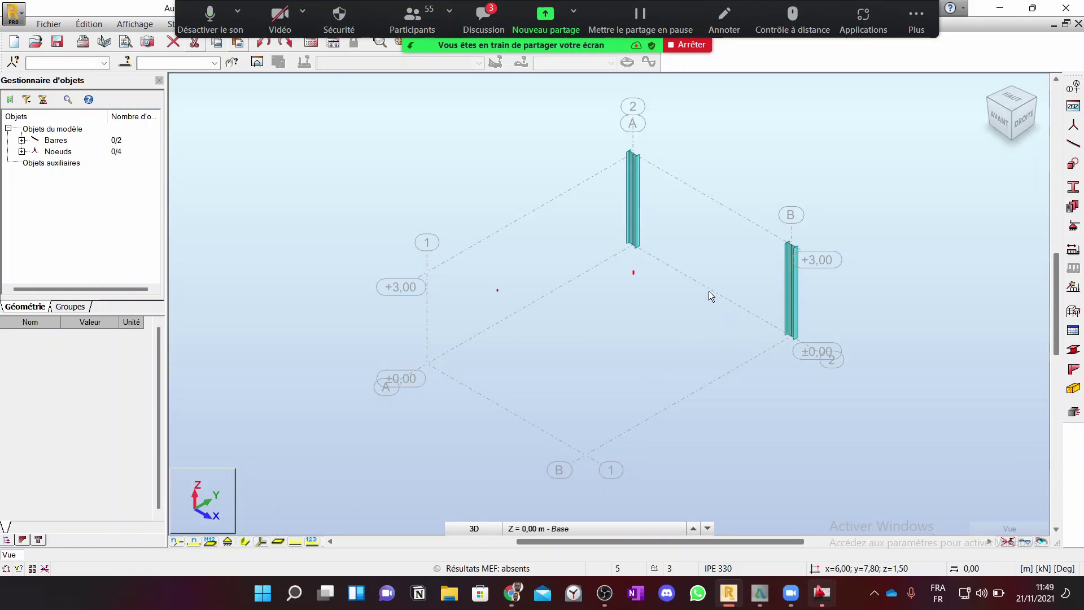
{"action": "scroll", "coordinate": [660, 155], "scroll_direction": "up", "scroll_amount": 5}
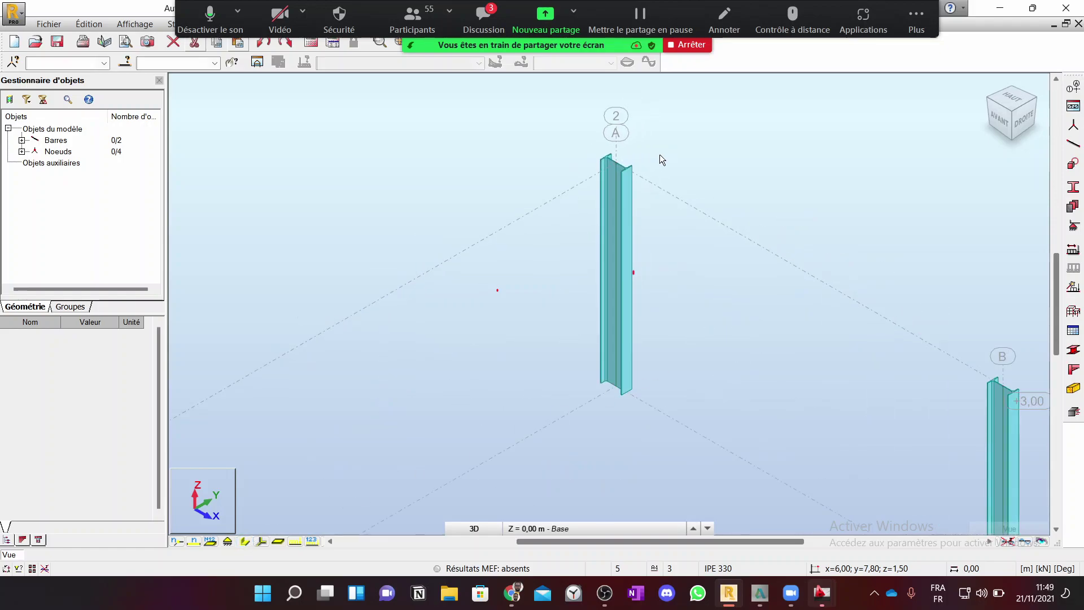
{"action": "scroll", "coordinate": [659, 154], "scroll_direction": "down", "scroll_amount": 1}
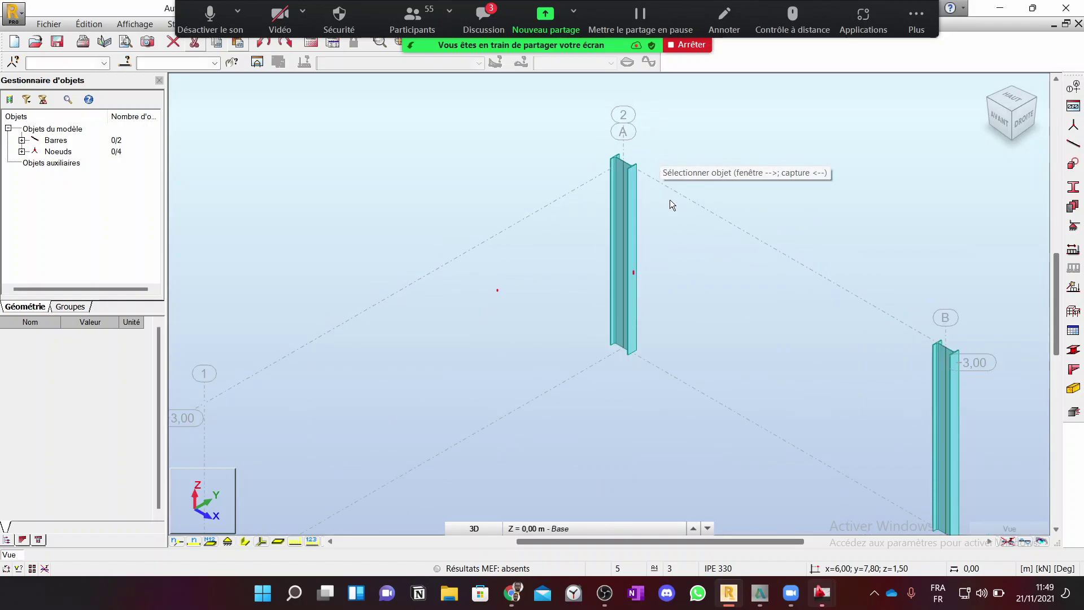
{"action": "scroll", "coordinate": [646, 241], "scroll_direction": "down", "scroll_amount": 2}
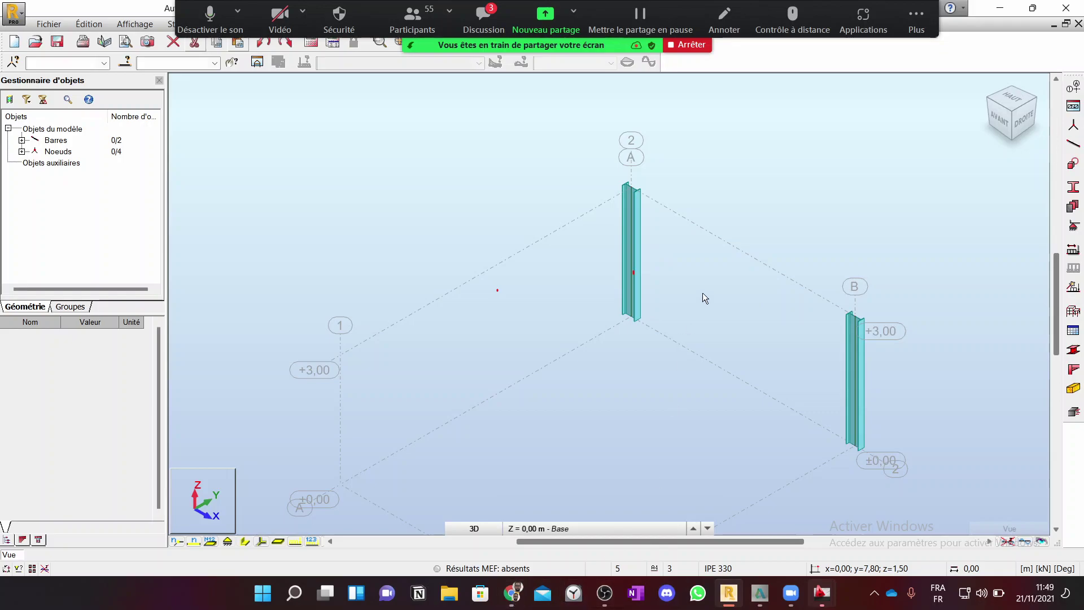
{"action": "scroll", "coordinate": [703, 293], "scroll_direction": "down", "scroll_amount": 1}
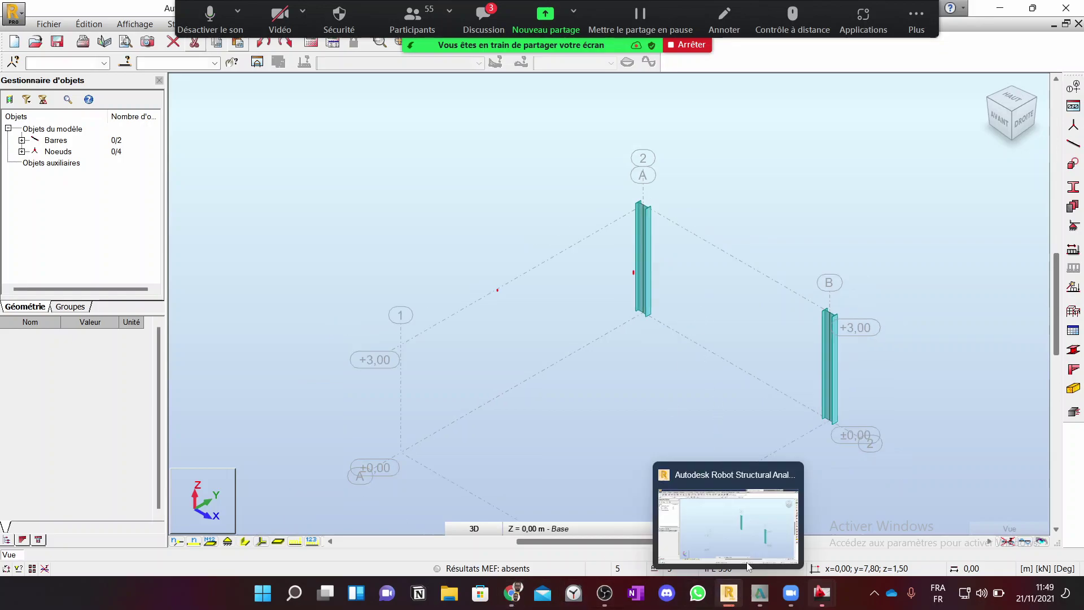
{"action": "left_click", "coordinate": [830, 333]}
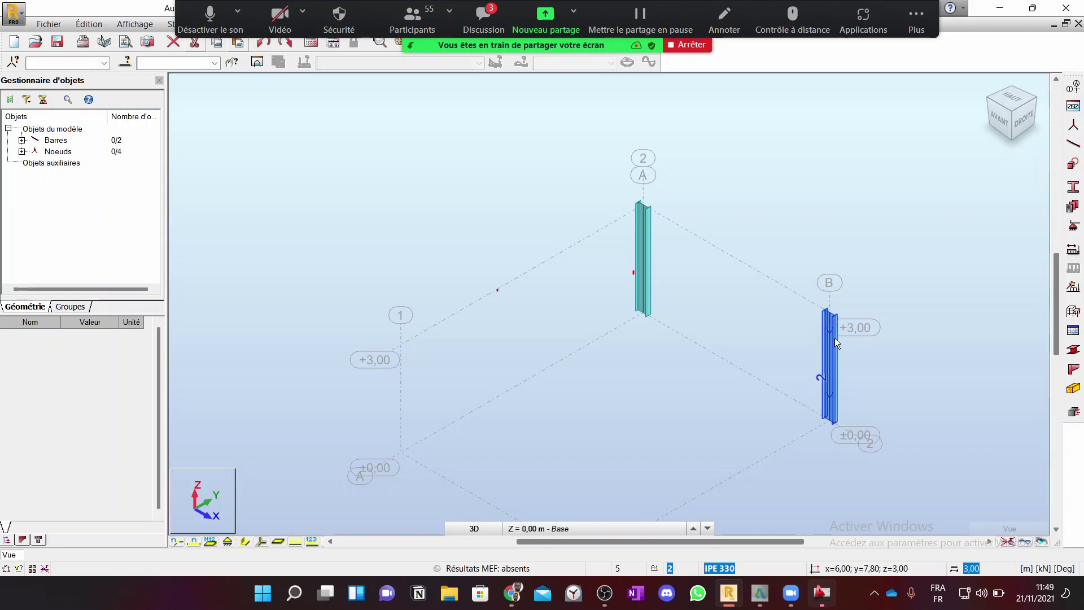
{"action": "scroll", "coordinate": [822, 318], "scroll_direction": "up", "scroll_amount": 5}
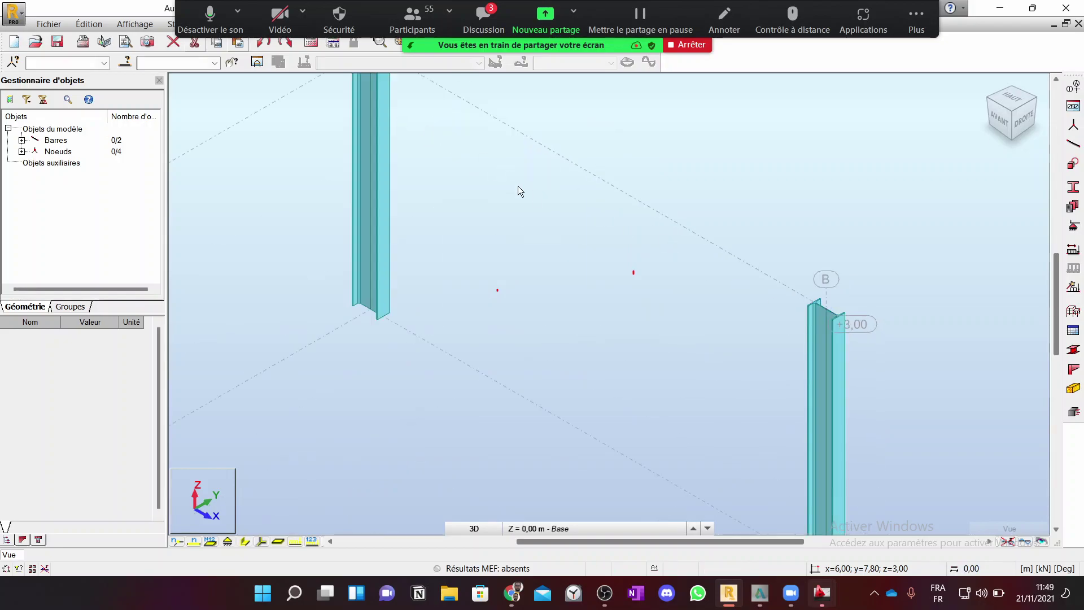
{"action": "scroll", "coordinate": [536, 200], "scroll_direction": "down", "scroll_amount": 4}
{"action": "scroll", "coordinate": [586, 364], "scroll_direction": "down", "scroll_amount": 1}
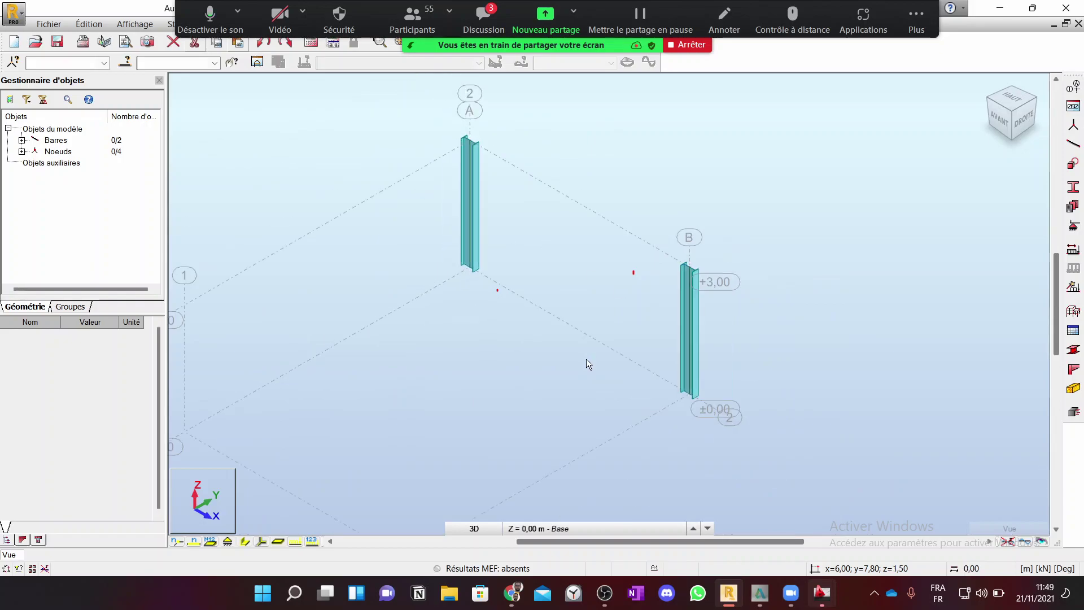
{"action": "middle_click_drag", "start_coordinate": [595, 330], "coordinate": [622, 245]}
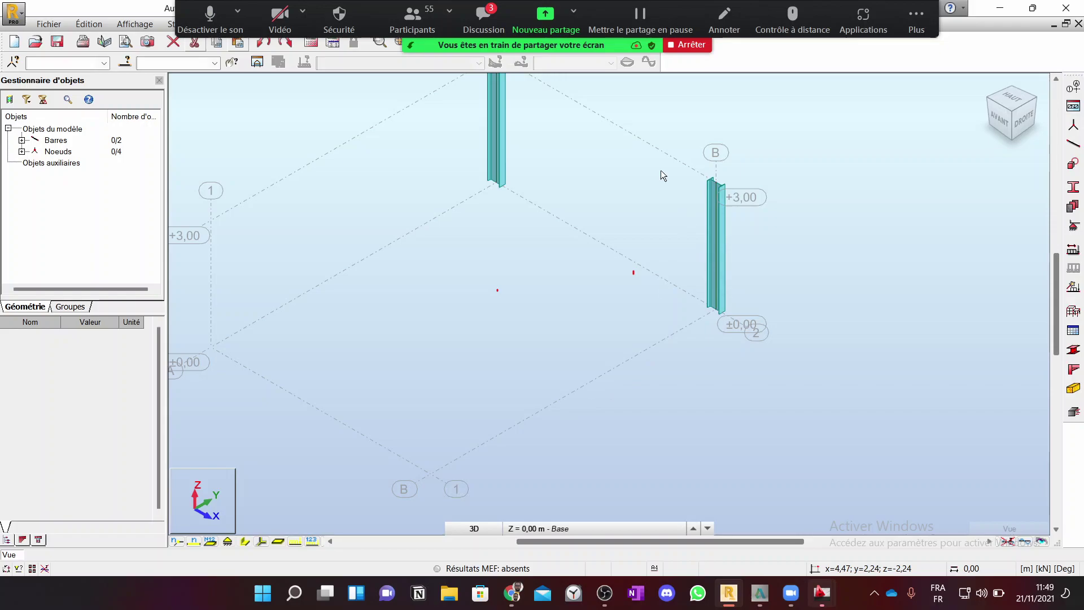
{"action": "scroll", "coordinate": [710, 164], "scroll_direction": "up", "scroll_amount": 3}
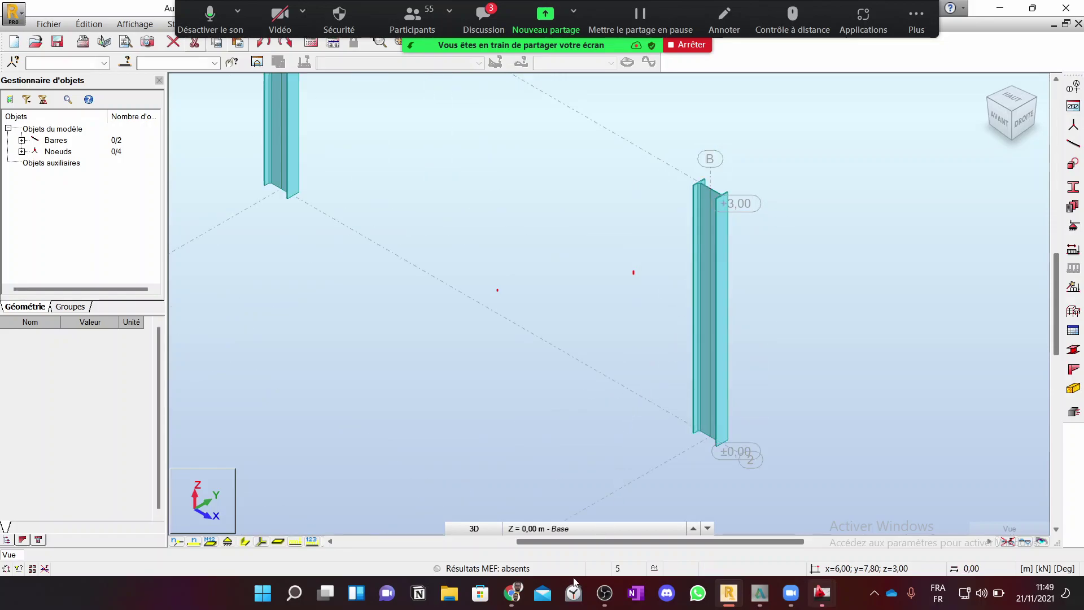
Step: Switch to the exercise PDF, check the column orientation in the perspective drawing on page 37, and return to Robot Structural Analysis
{"action": "left_click", "coordinate": [511, 596]}
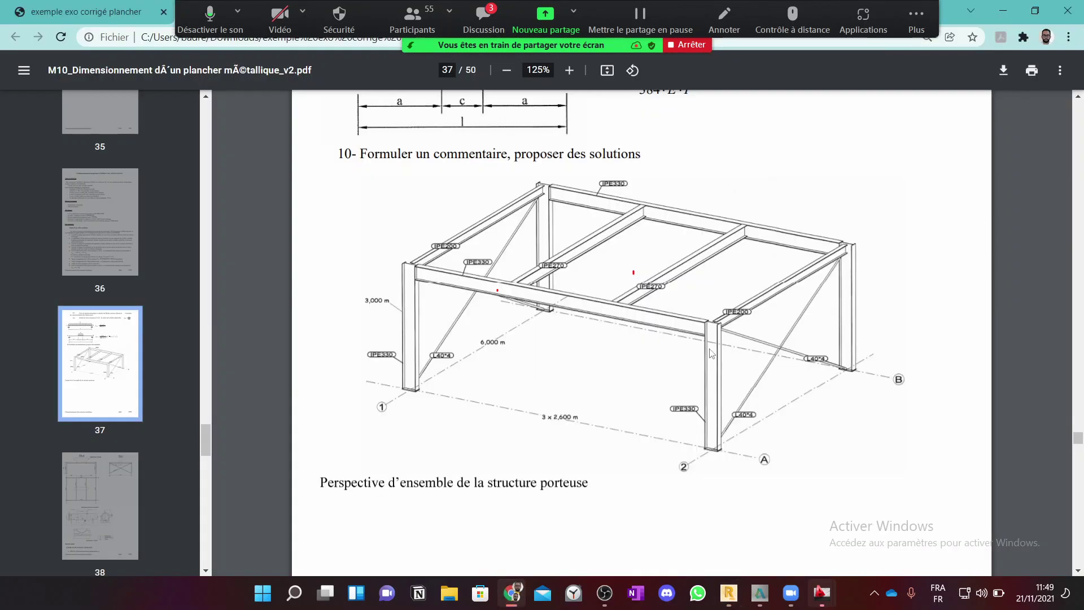
{"action": "scroll", "coordinate": [713, 366], "scroll_direction": "up", "scroll_amount": 3}
{"action": "scroll", "coordinate": [714, 367], "scroll_direction": "down", "scroll_amount": 4}
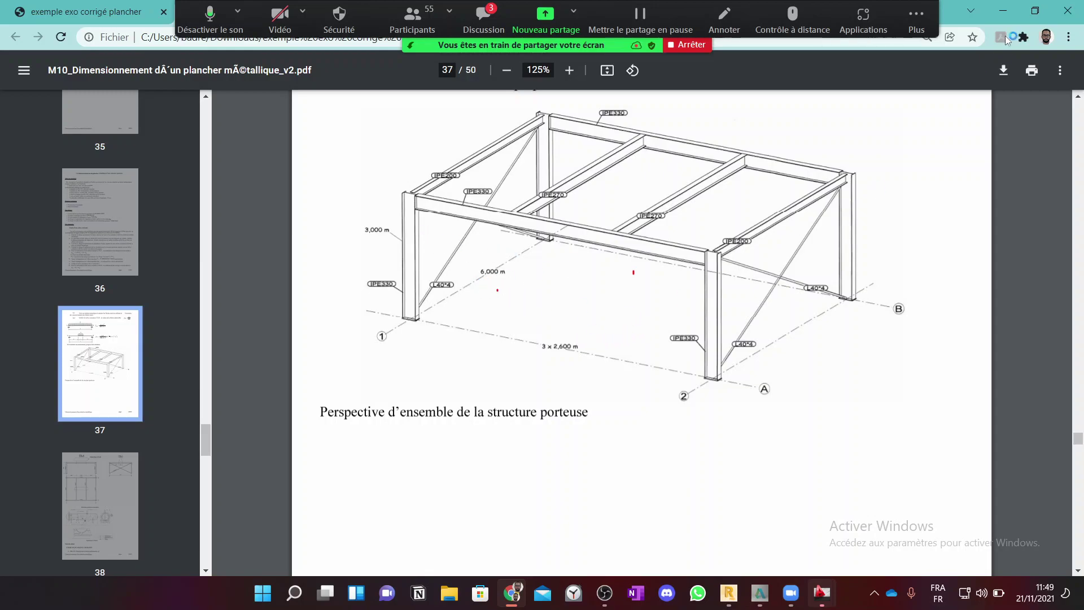
{"action": "left_click", "coordinate": [1035, 11]}
{"action": "left_click", "coordinate": [898, 128]}
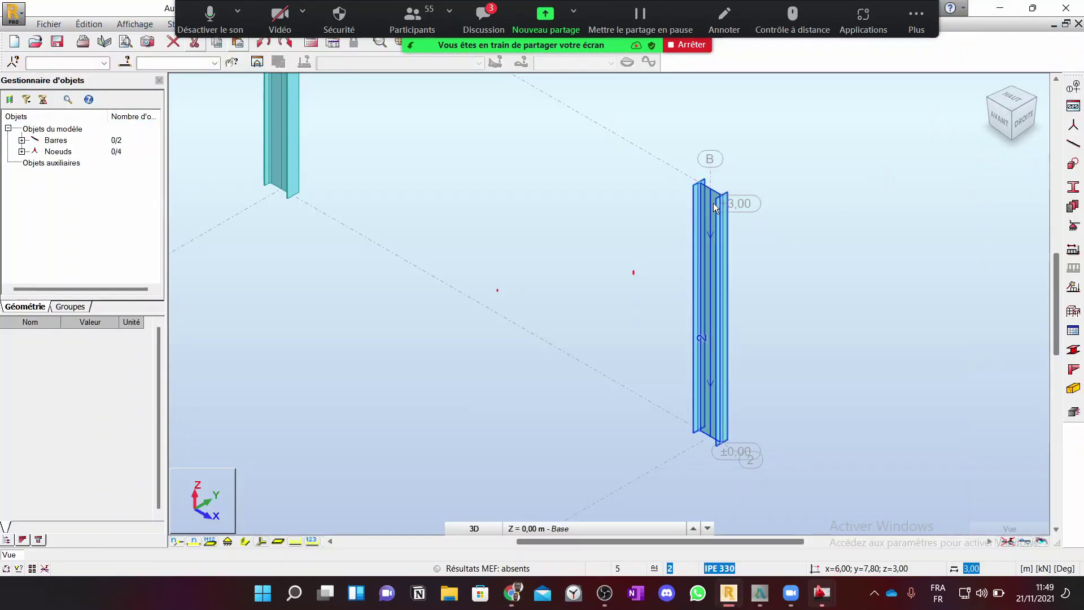
Step: Select both vertical IPE 330 bars, hide the floating meeting controls, and set the bars' Gamma angle to 90°
{"action": "scroll", "coordinate": [713, 203], "scroll_direction": "down", "scroll_amount": 5}
{"action": "scroll", "coordinate": [718, 221], "scroll_direction": "down", "scroll_amount": 1}
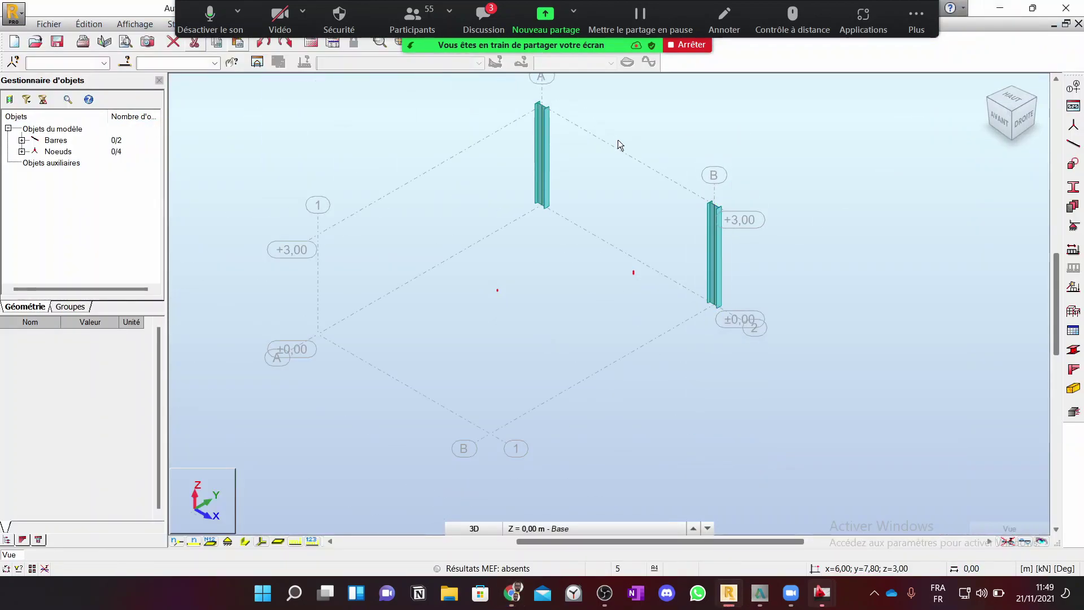
{"action": "left_click", "coordinate": [717, 230]}
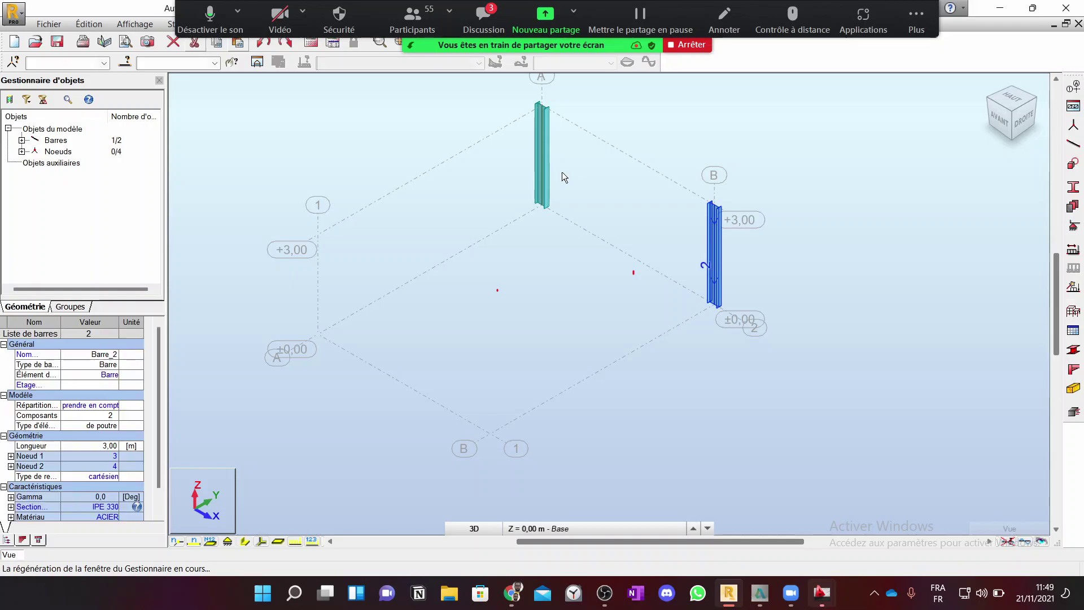
{"action": "left_click", "coordinate": [547, 170]}
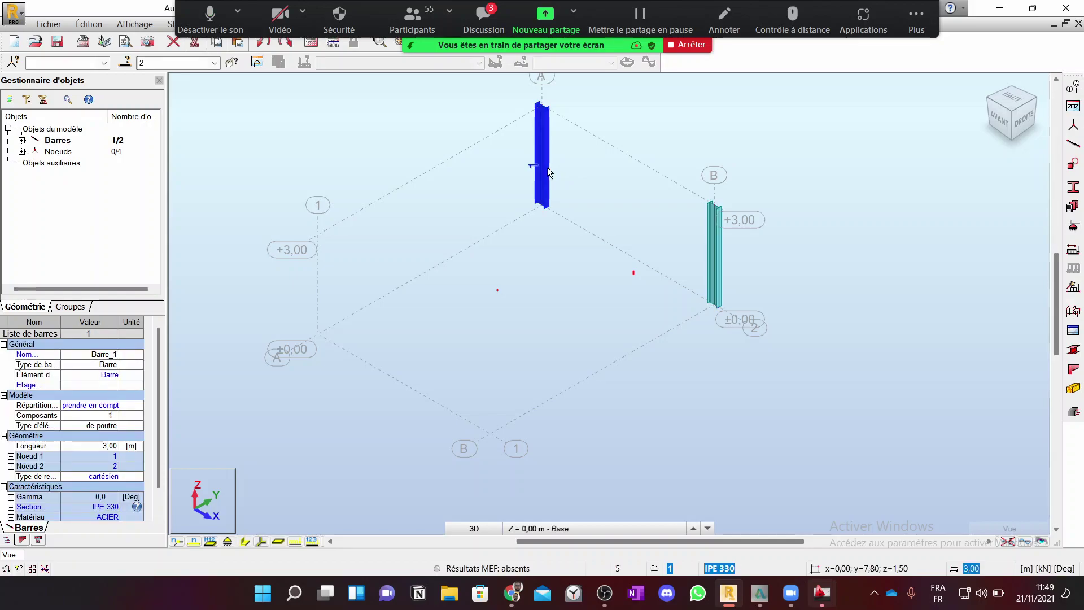
{"action": "left_click", "coordinate": [718, 249], "text": "ctrl"}
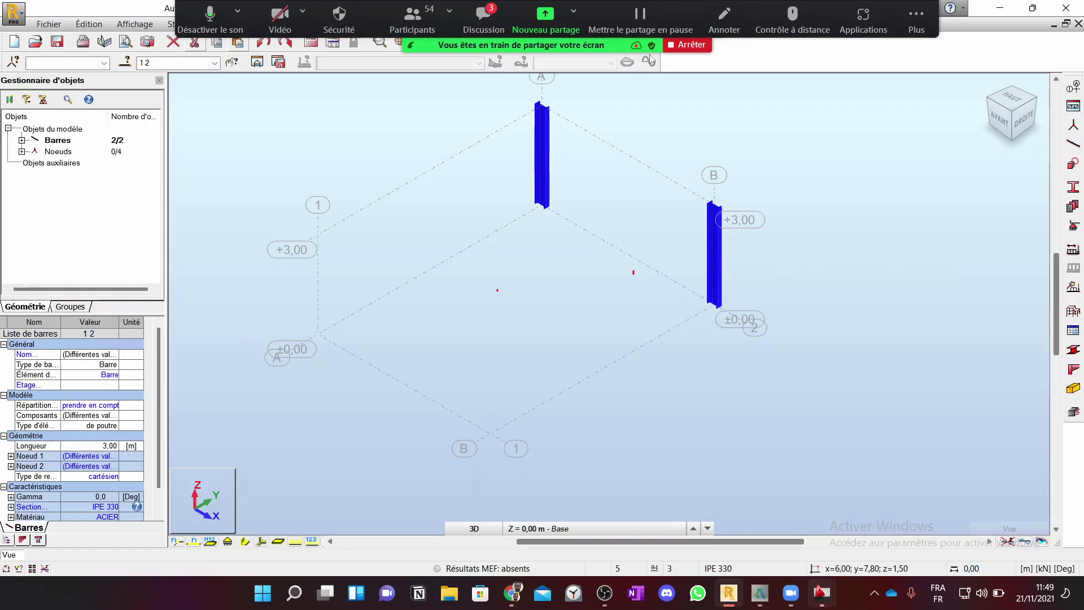
{"action": "left_click", "coordinate": [921, 12]}
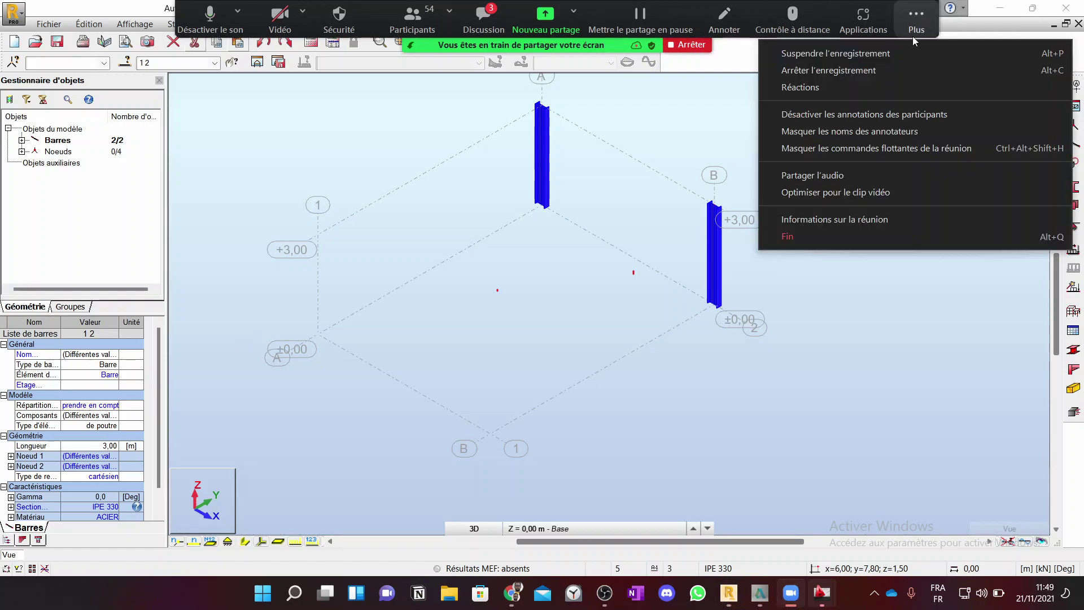
{"action": "left_click", "coordinate": [883, 147]}
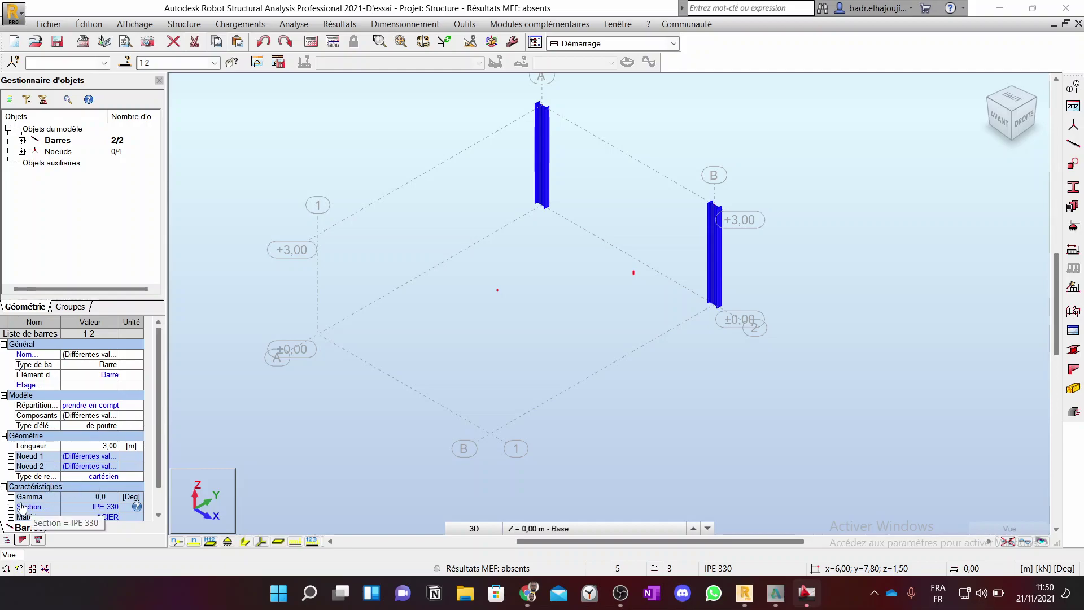
{"action": "left_click", "coordinate": [11, 496]}
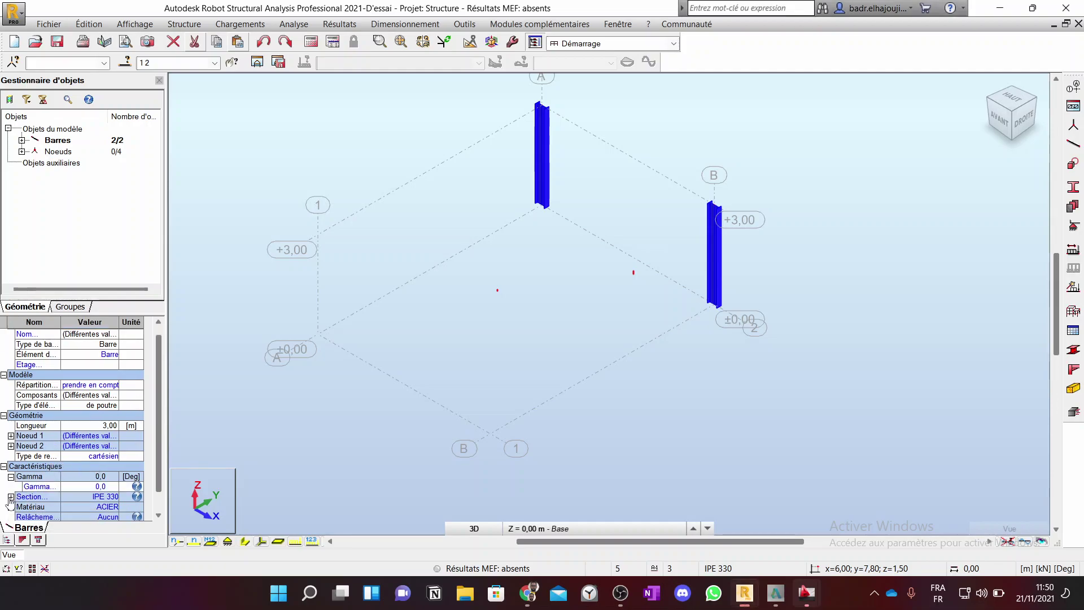
{"action": "left_click", "coordinate": [100, 487]}
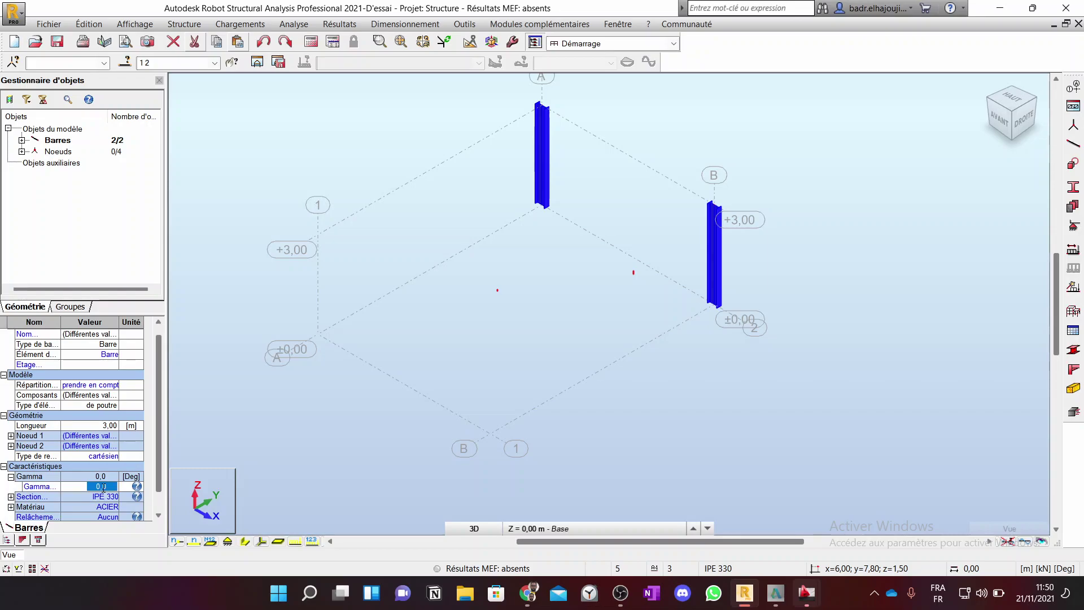
{"action": "type", "text": "90"}
{"action": "key", "text": "Return"}
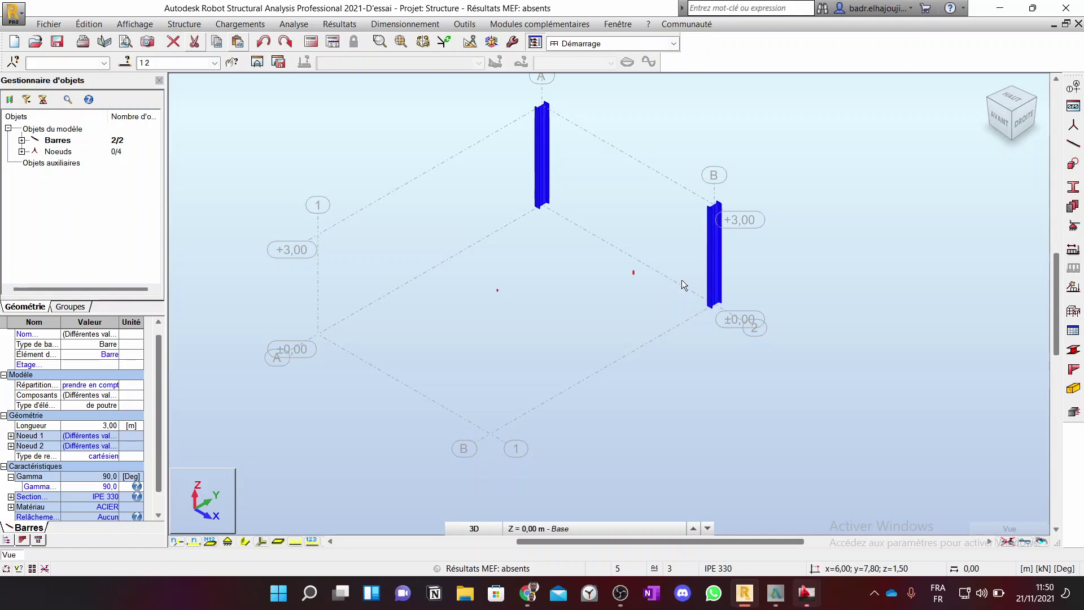
Step: Open the Gamma angle settings for bars 1 and 2, examine the available special values, and close them without applying anything
{"action": "left_click", "coordinate": [191, 28]}
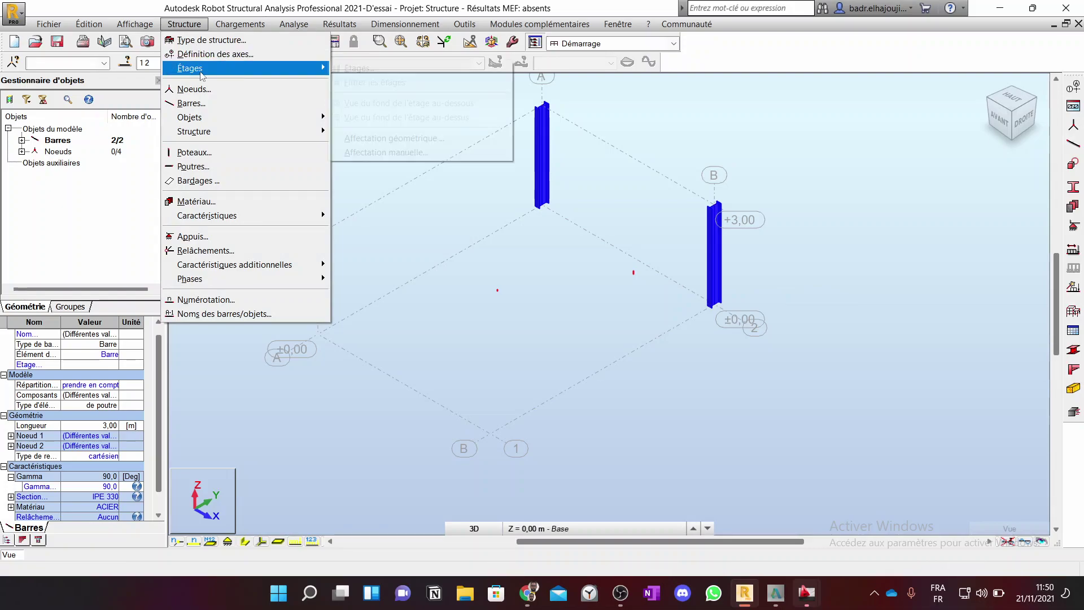
{"action": "mouse_move", "coordinate": [224, 30]}
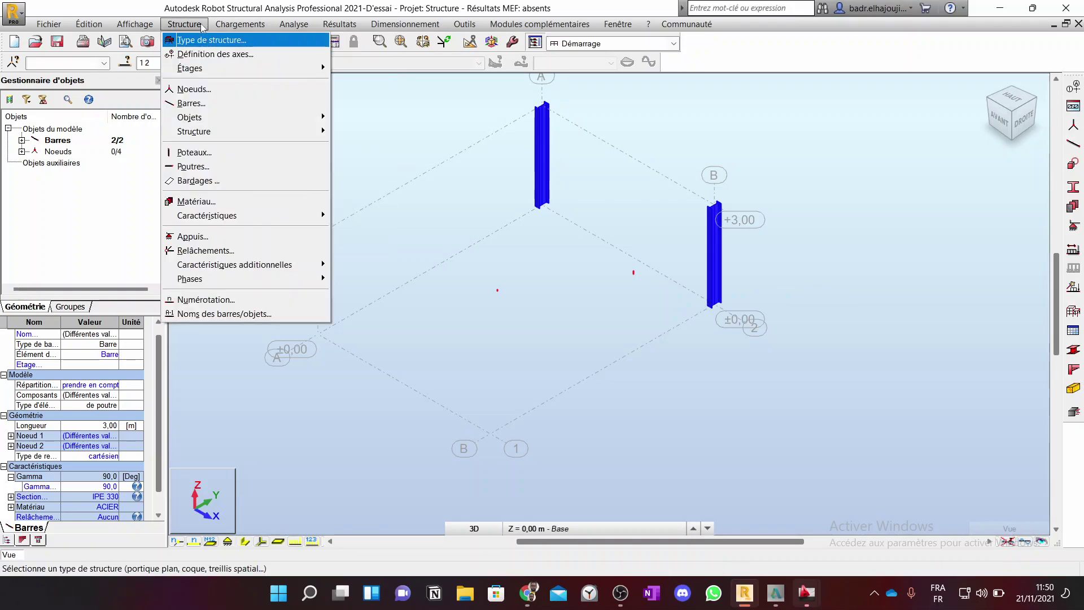
{"action": "mouse_move", "coordinate": [209, 217]}
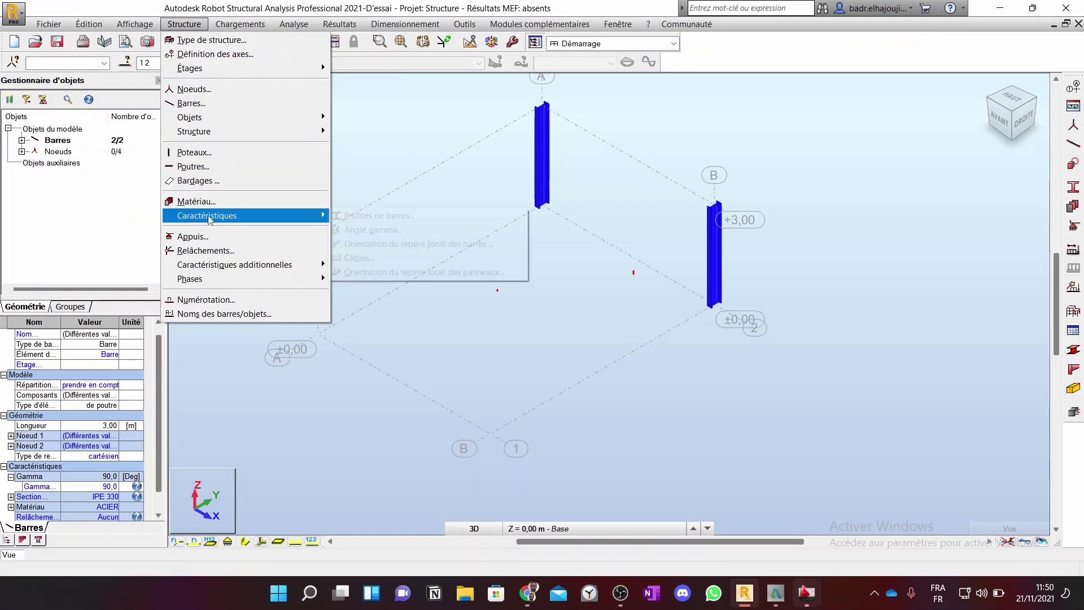
{"action": "left_click", "coordinate": [367, 229]}
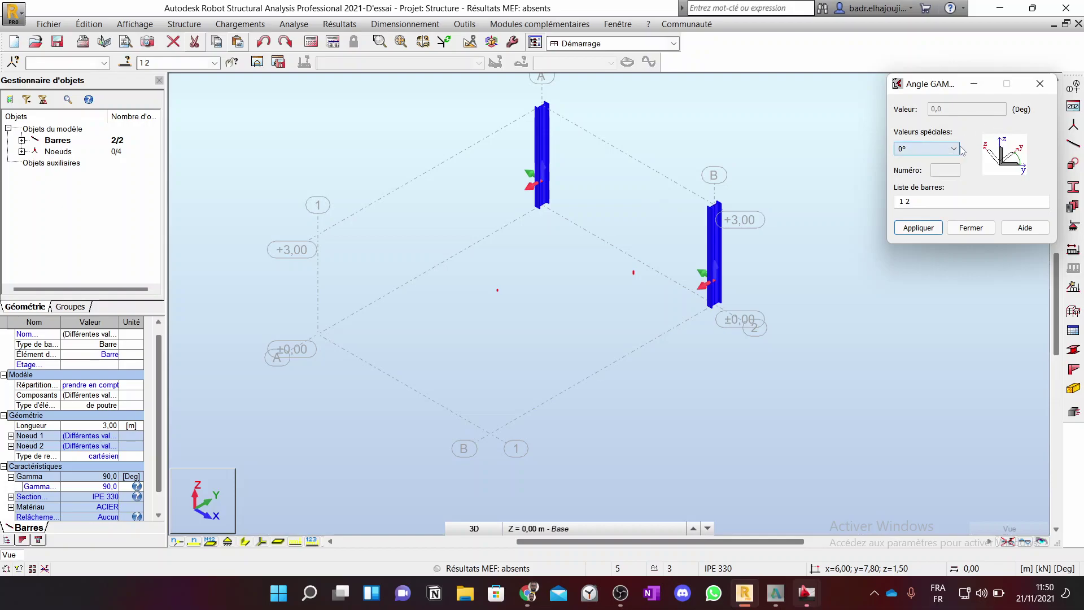
{"action": "left_click", "coordinate": [958, 149]}
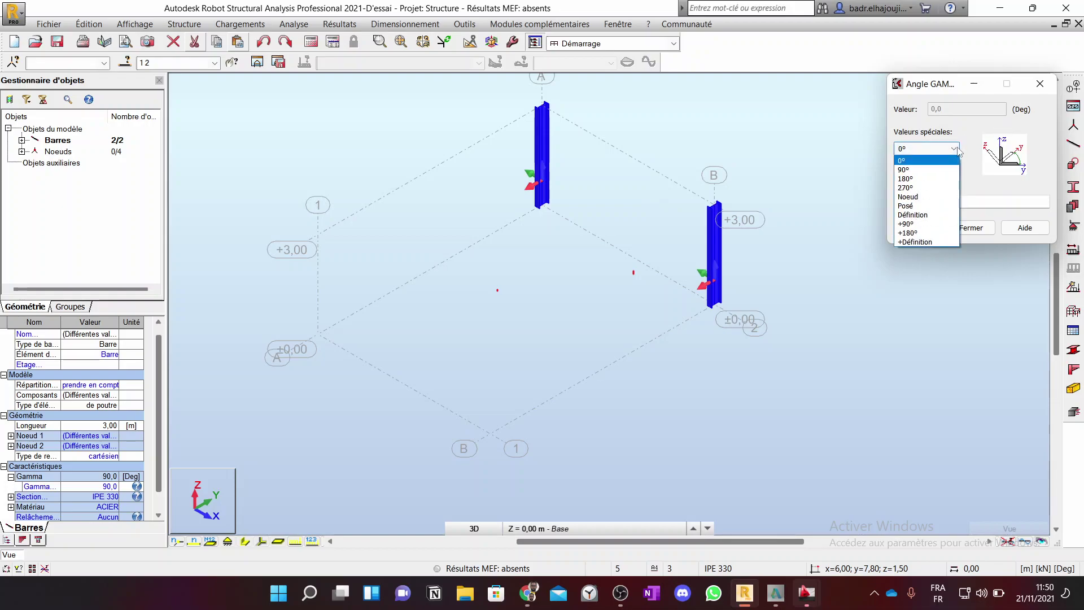
{"action": "left_click", "coordinate": [959, 149]}
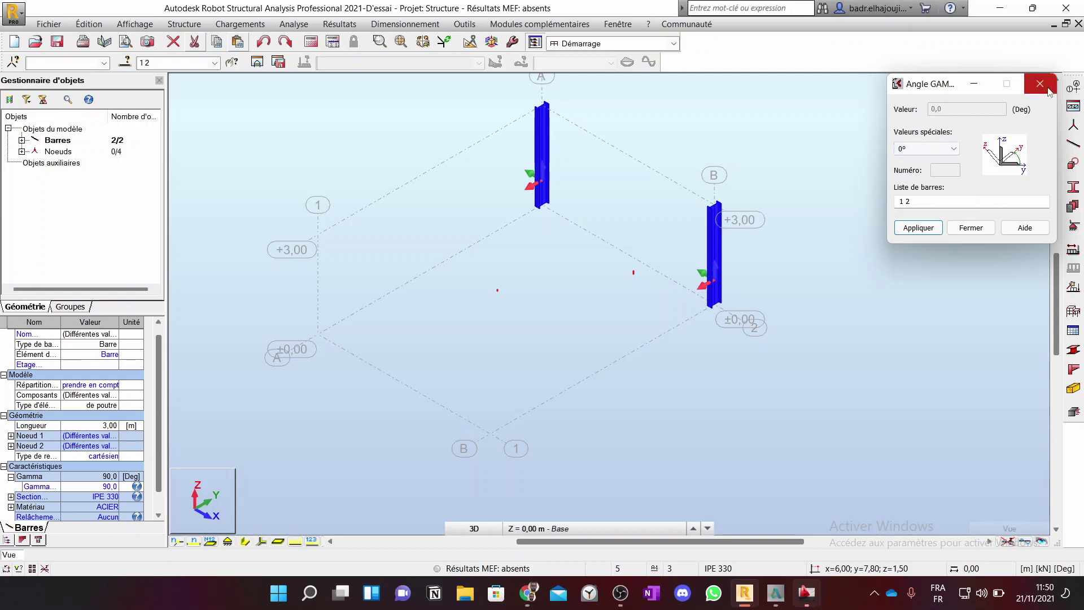
{"action": "key", "text": "Escape"}
Step: Select the two vertical bars on axis 2 and hide the floating meeting controls
{"action": "scroll", "coordinate": [783, 201], "scroll_direction": "down", "scroll_amount": 1}
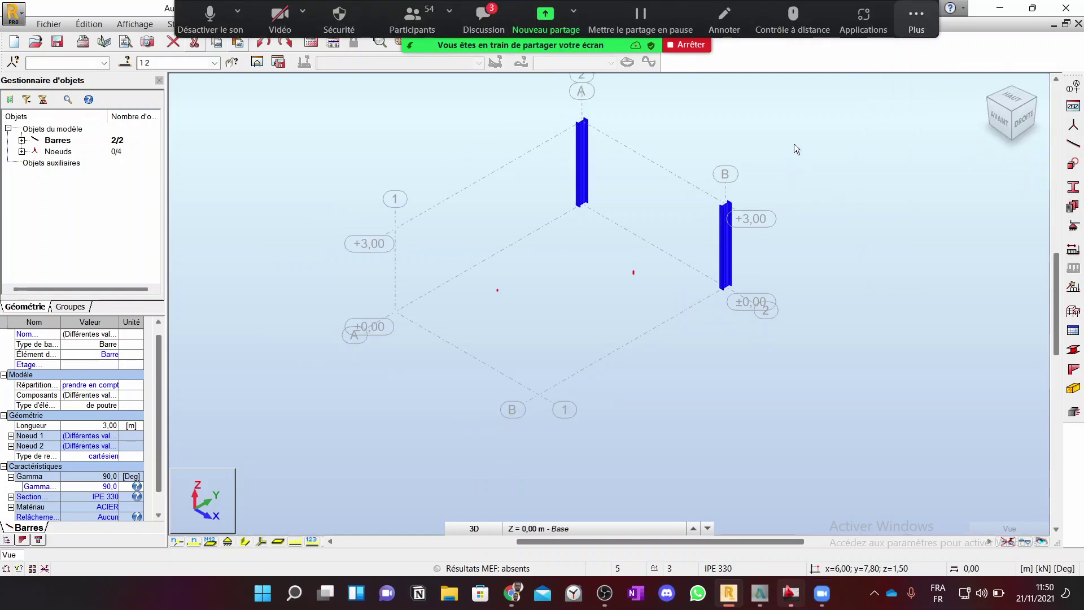
{"action": "left_click", "coordinate": [565, 111]}
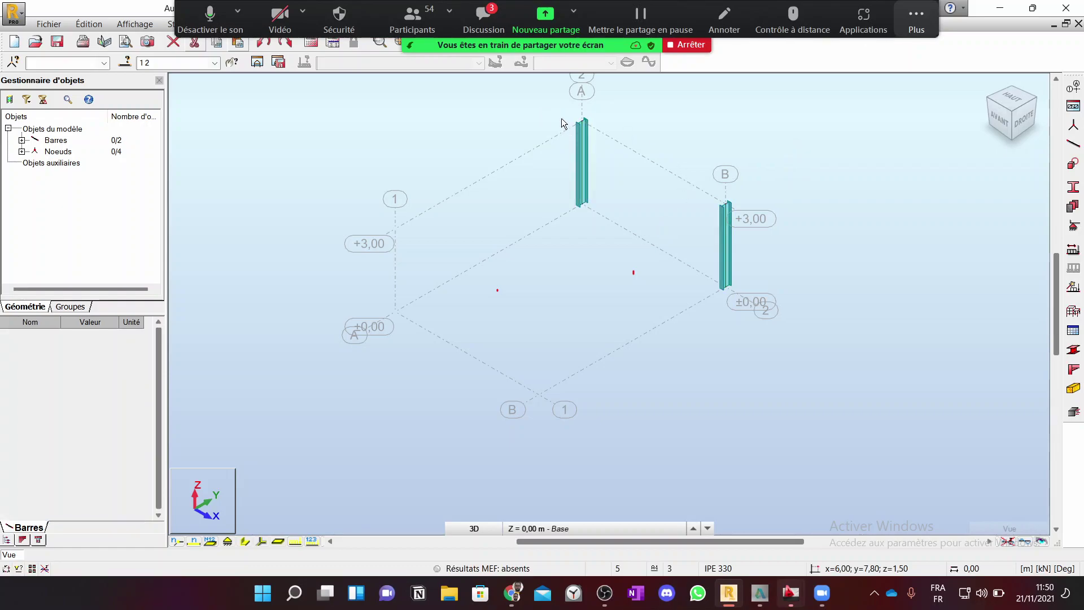
{"action": "left_click", "coordinate": [587, 144]}
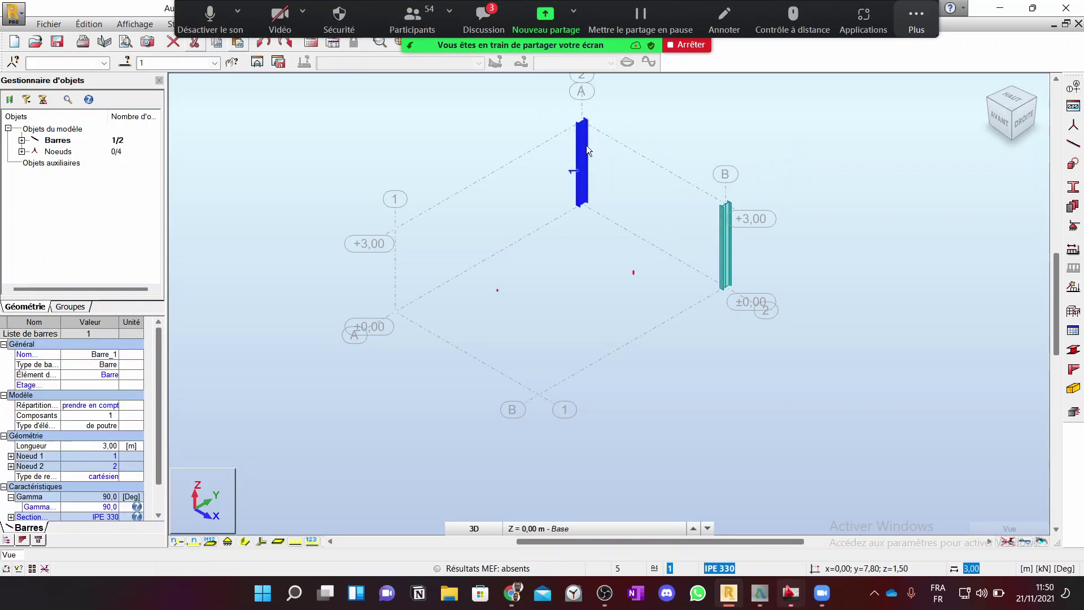
{"action": "left_click", "coordinate": [731, 246], "text": "ctrl"}
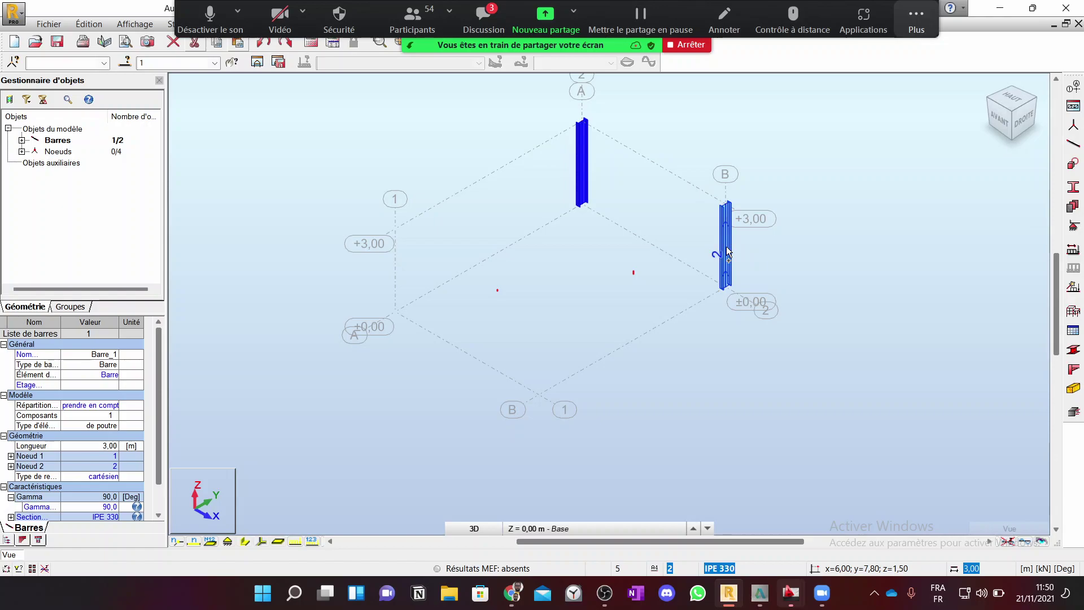
{"action": "left_click", "coordinate": [916, 20]}
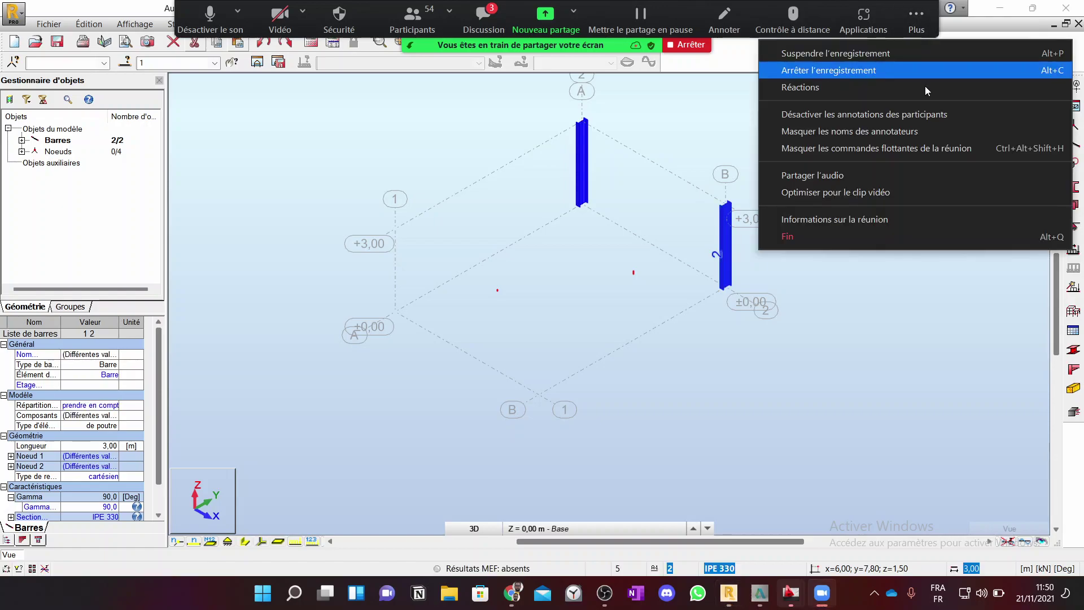
{"action": "left_click", "coordinate": [904, 148]}
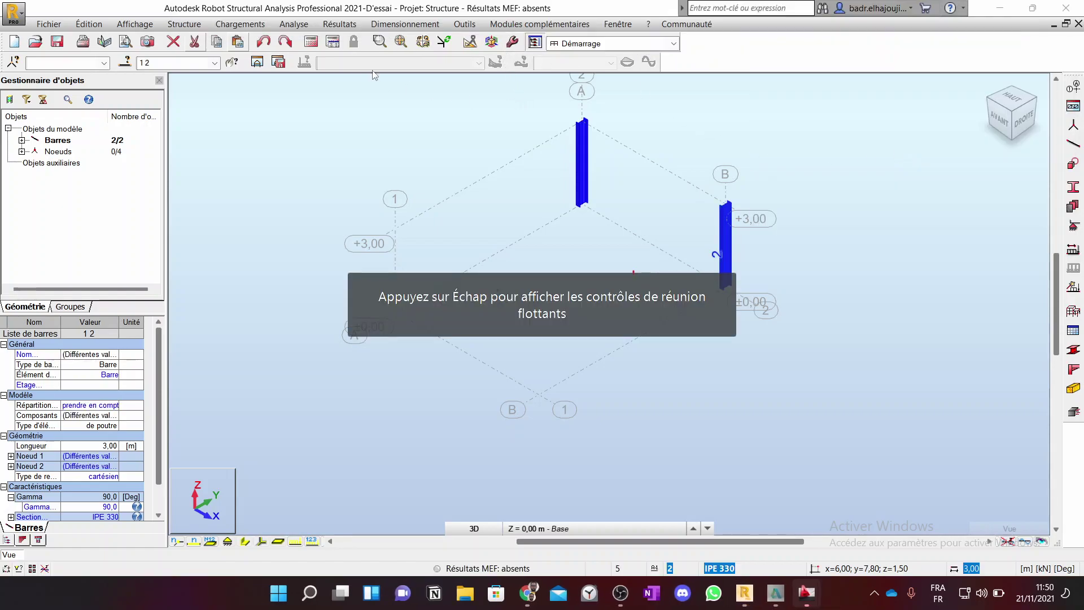
Step: Dock the Edition toolbar and copy both columns from axis 2 to axis 1 by translation, using vector 0; -7.80; 0 m
{"action": "left_click", "coordinate": [472, 44]}
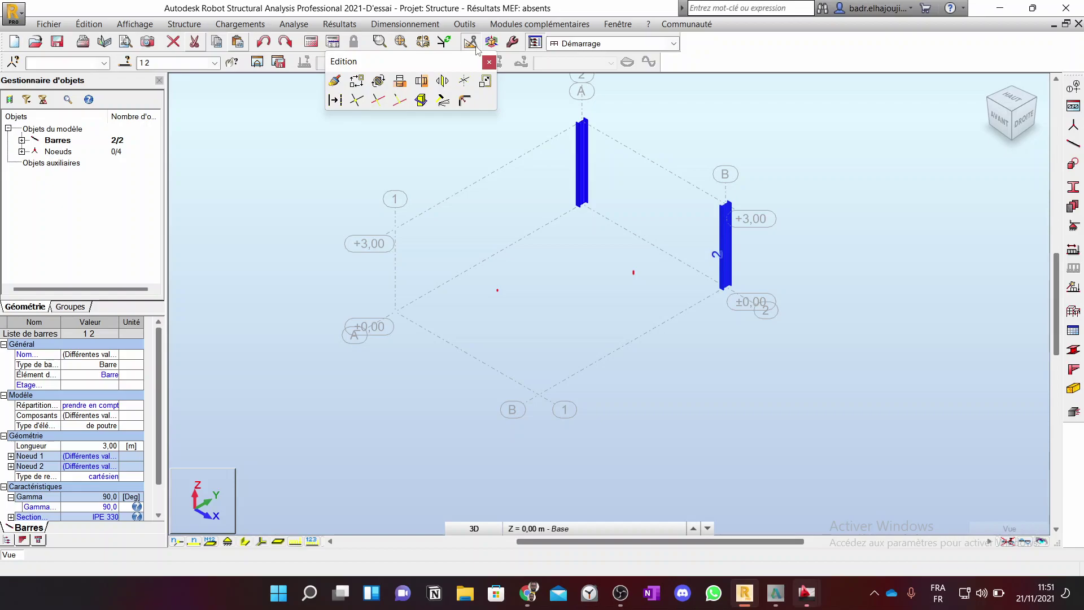
{"action": "left_click_drag", "start_coordinate": [386, 61], "coordinate": [757, 43]}
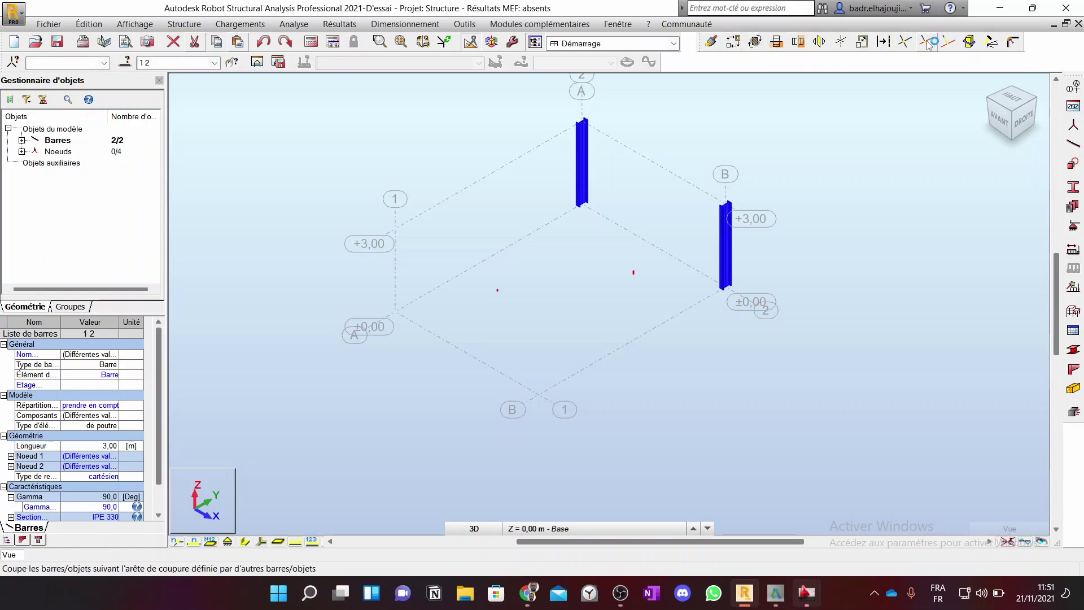
{"action": "left_click", "coordinate": [740, 45]}
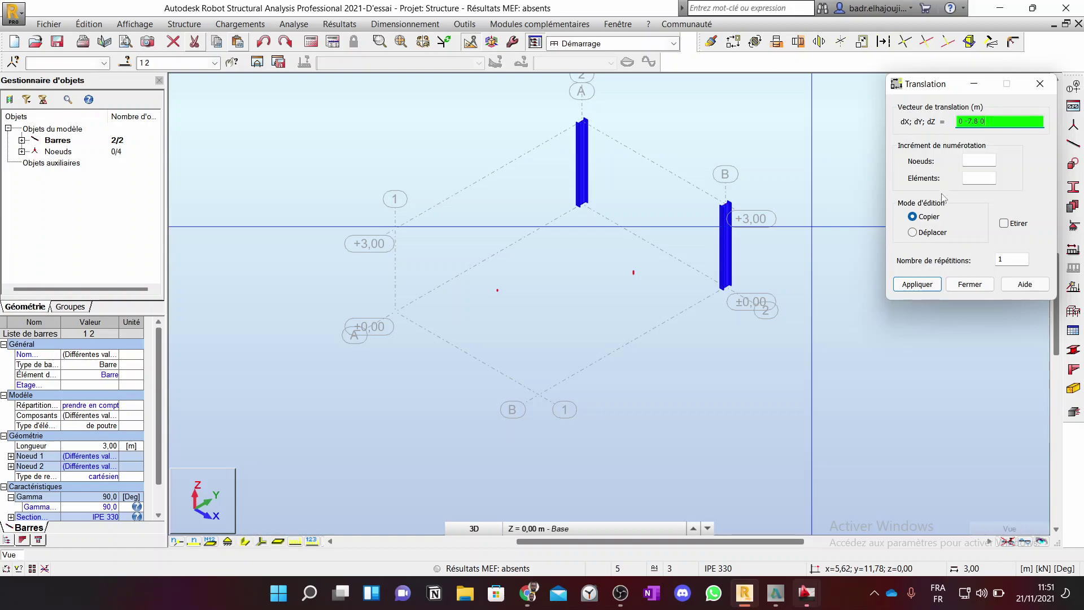
{"action": "left_click", "coordinate": [730, 288]}
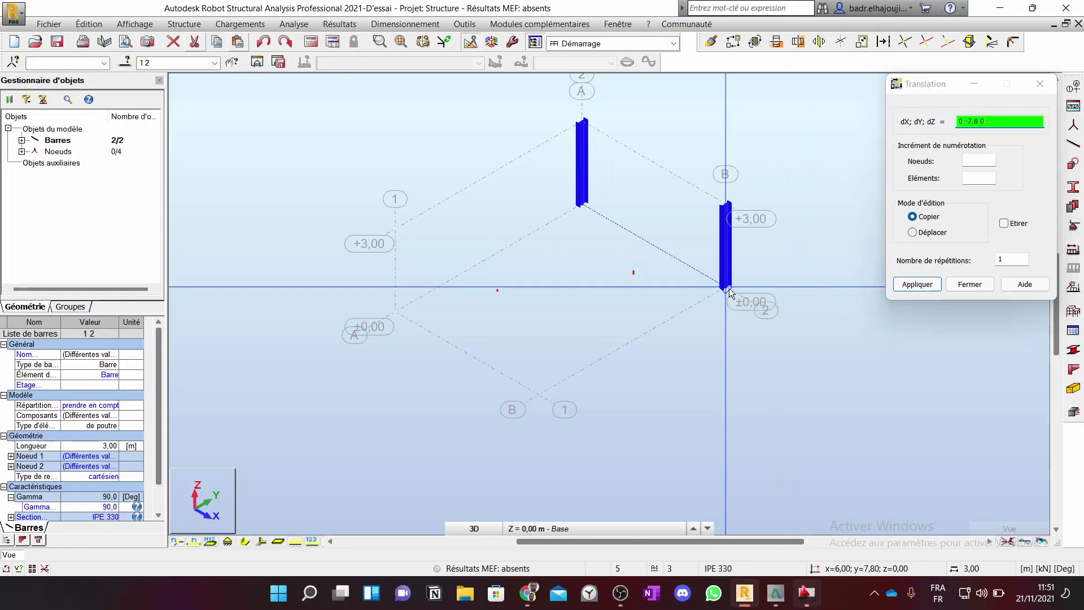
{"action": "left_click", "coordinate": [539, 397]}
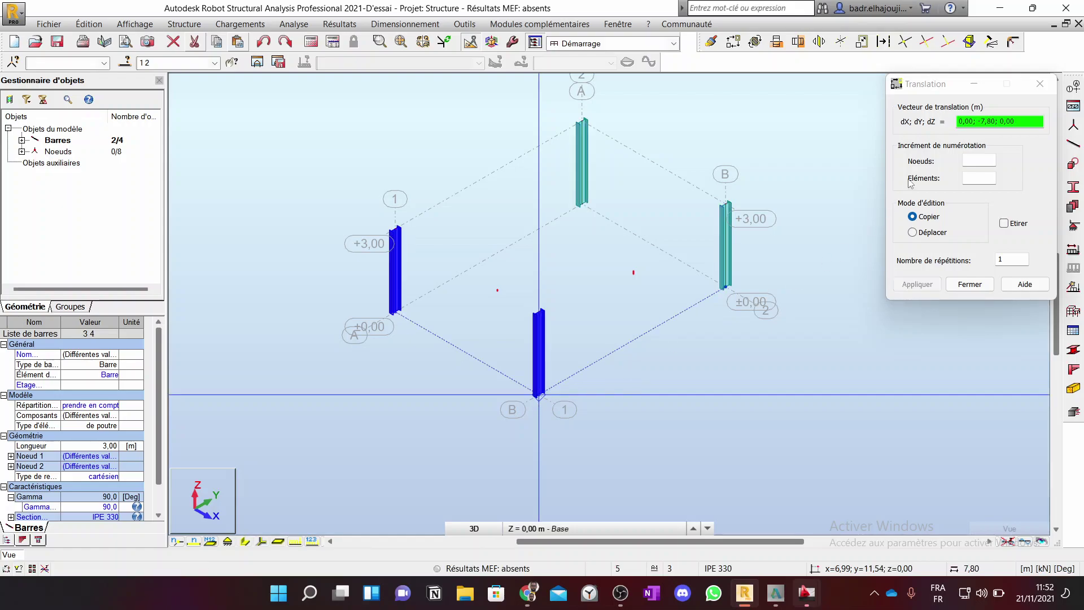
{"action": "left_click", "coordinate": [986, 120]}
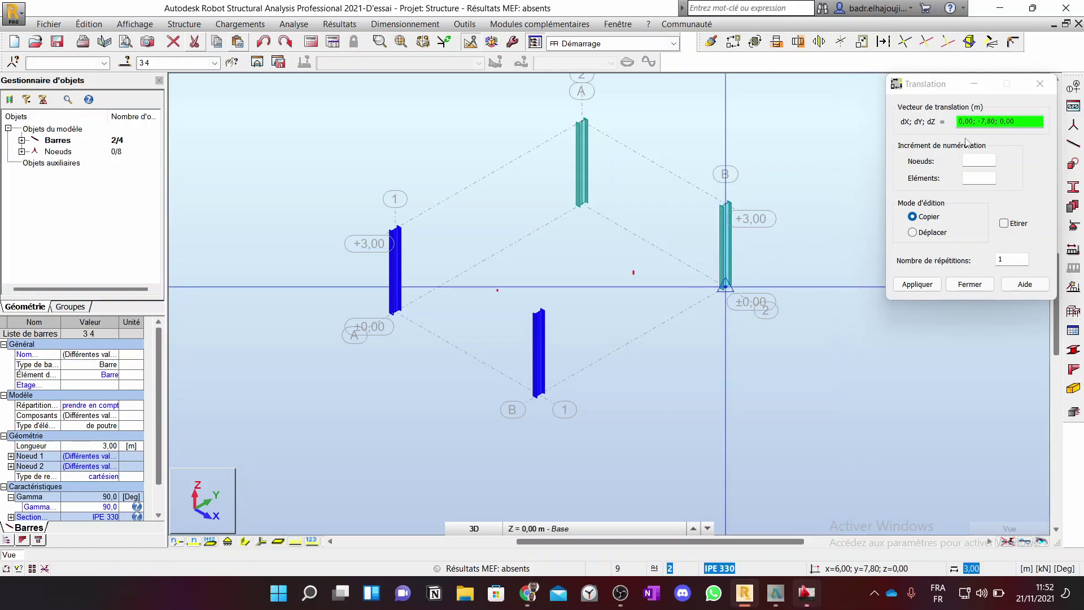
{"action": "left_click", "coordinate": [1040, 84]}
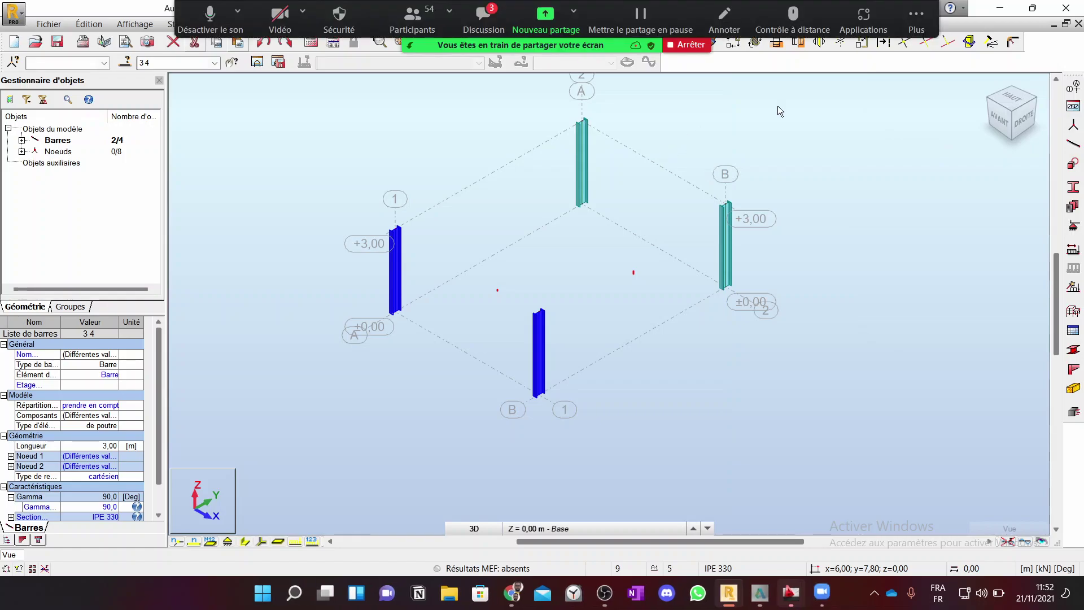
Step: Hide the floating meeting controls and assign Rotule supports to the column bases at B-2, A-1 and A-2
{"action": "left_click", "coordinate": [912, 25]}
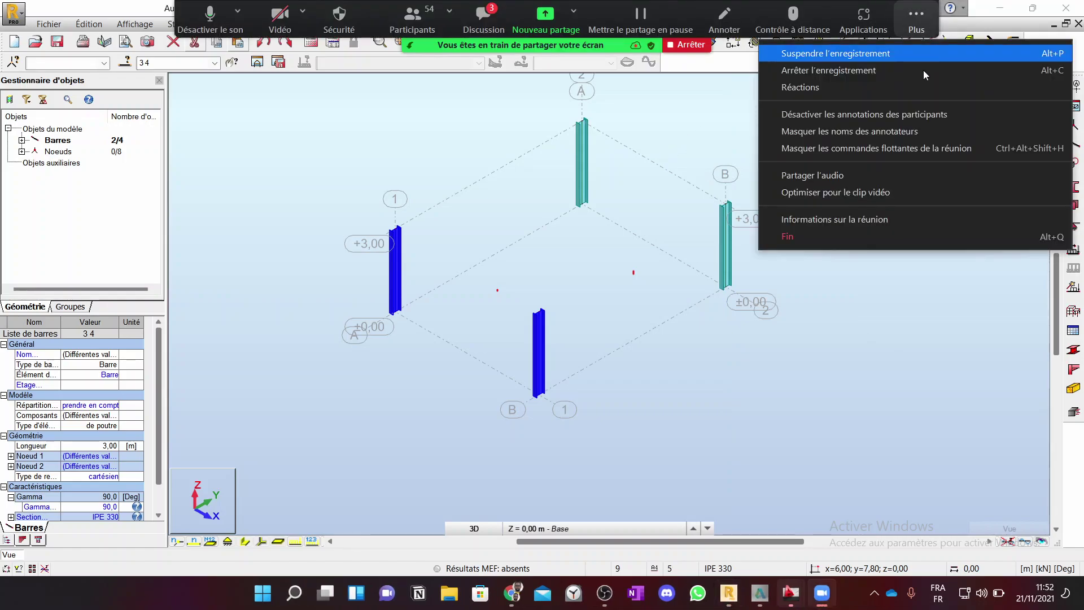
{"action": "left_click", "coordinate": [880, 147]}
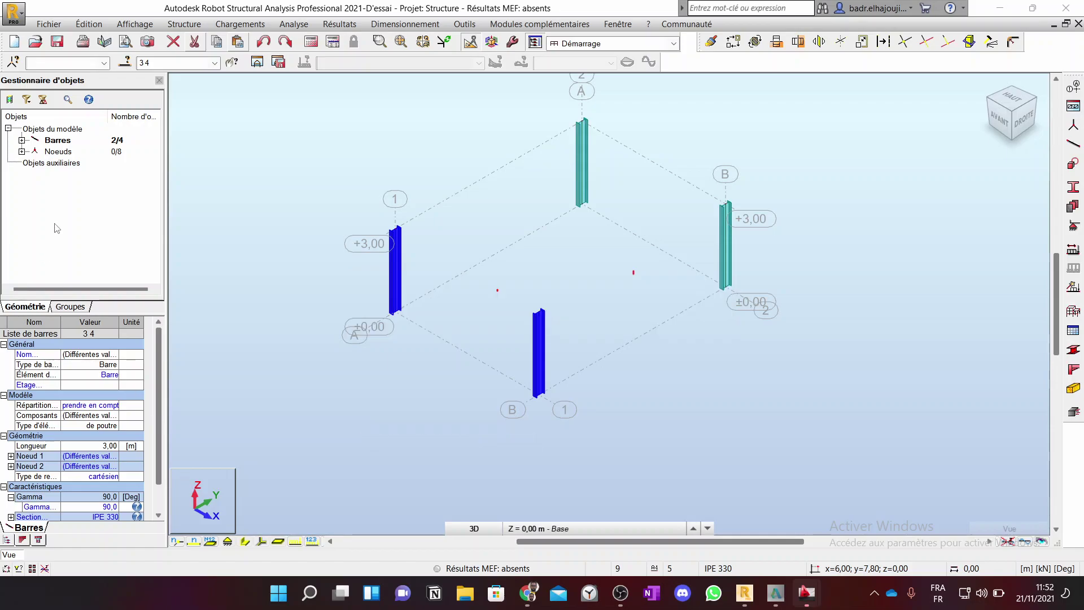
{"action": "left_click", "coordinate": [1078, 227]}
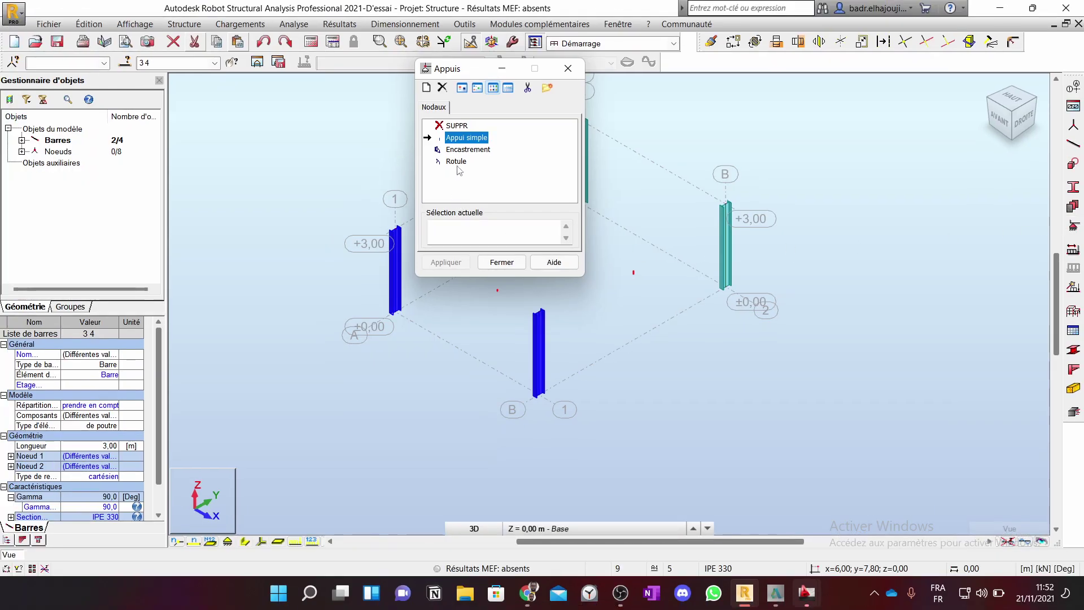
{"action": "left_click", "coordinate": [457, 162]}
{"action": "left_click", "coordinate": [726, 285]}
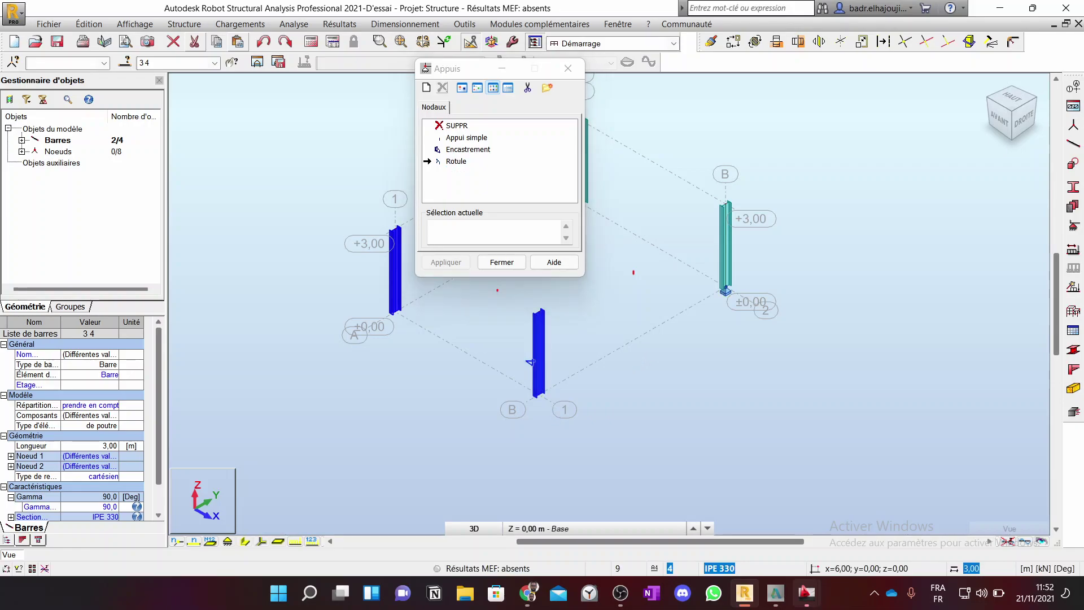
{"action": "left_click", "coordinate": [396, 312]}
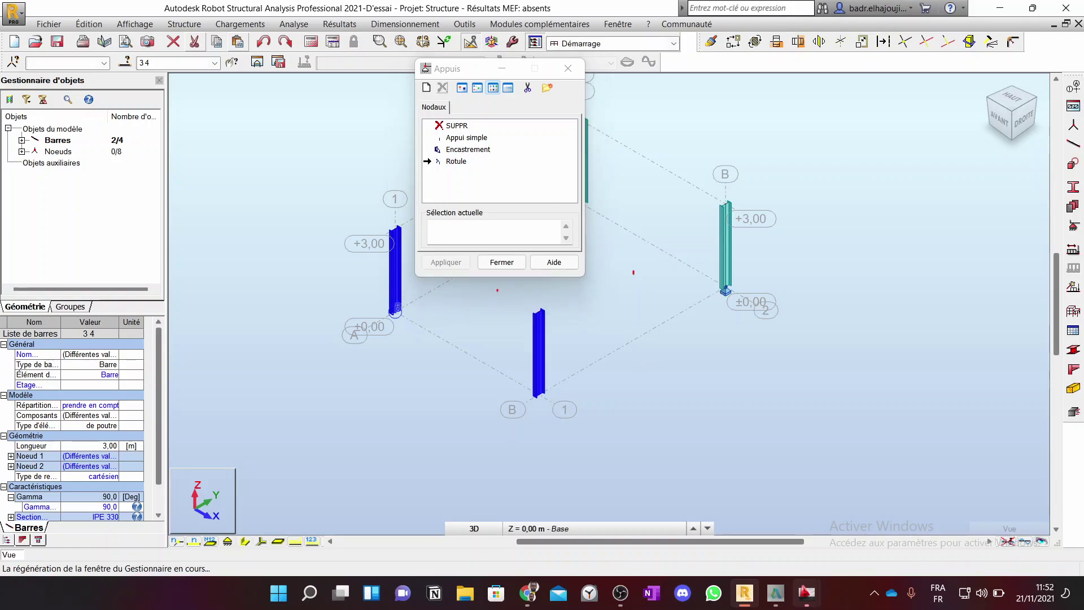
{"action": "left_click_drag", "start_coordinate": [483, 76], "coordinate": [459, 221]}
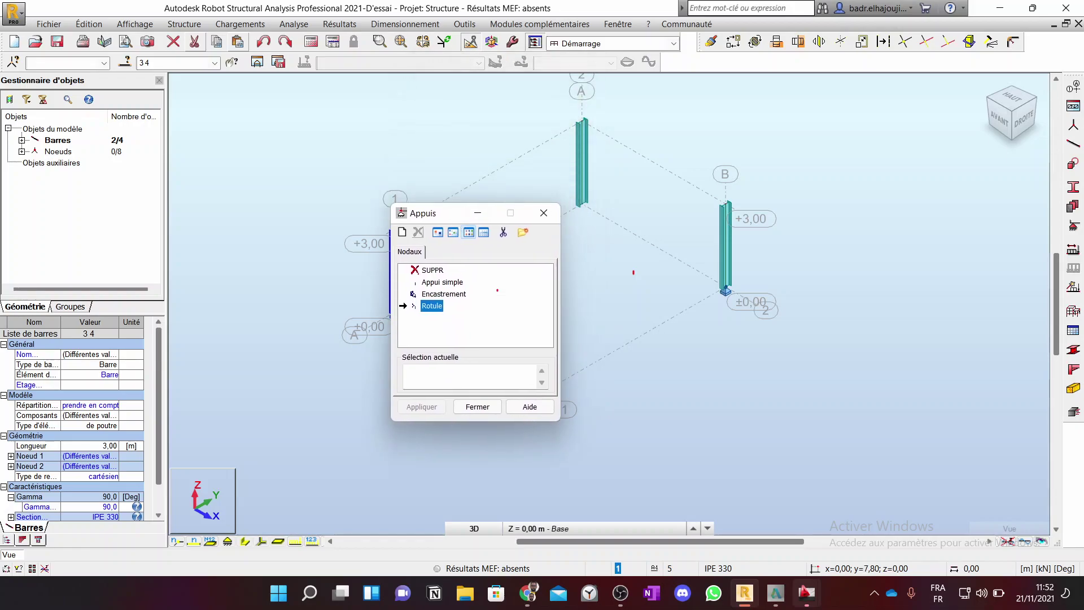
{"action": "left_click", "coordinate": [582, 203]}
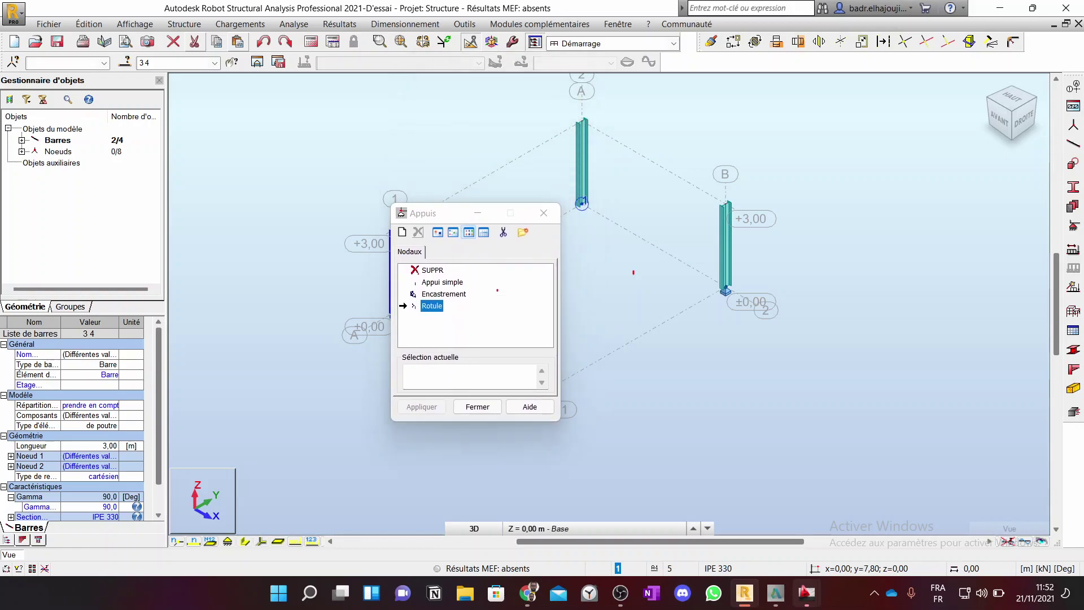
{"action": "left_click", "coordinate": [544, 213]}
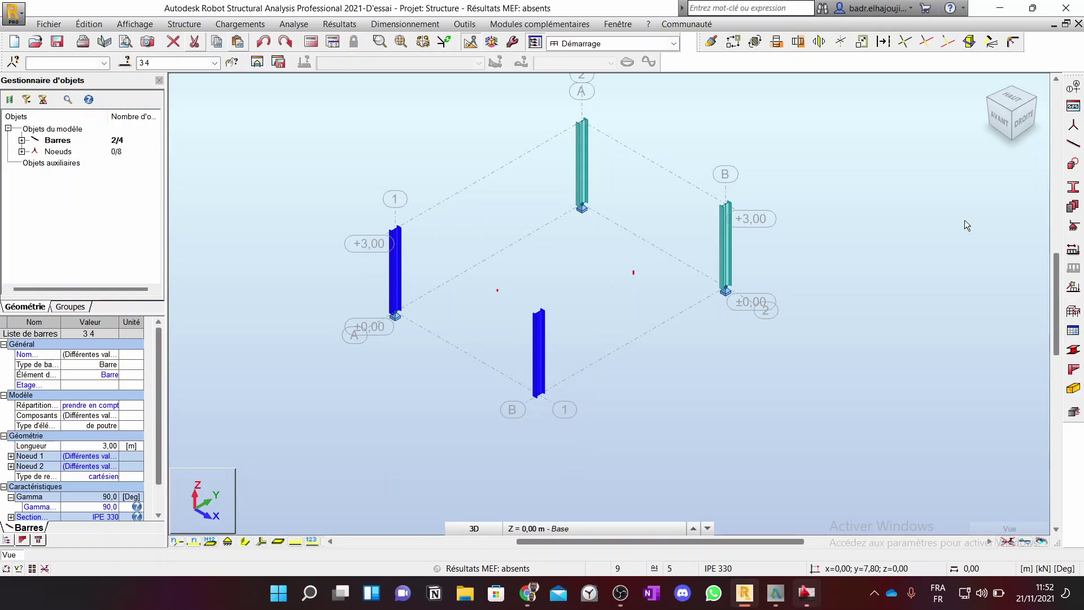
Step: Assign a Rotule support to the base of the column at B-1 and close the supports dialog
{"action": "left_click", "coordinate": [1073, 226]}
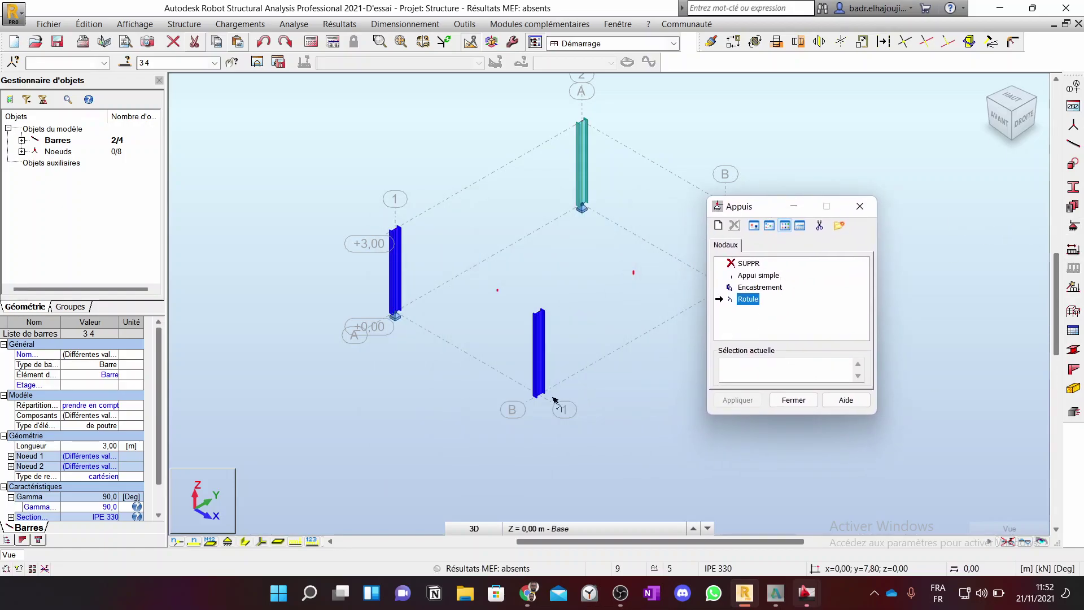
{"action": "left_click", "coordinate": [540, 392]}
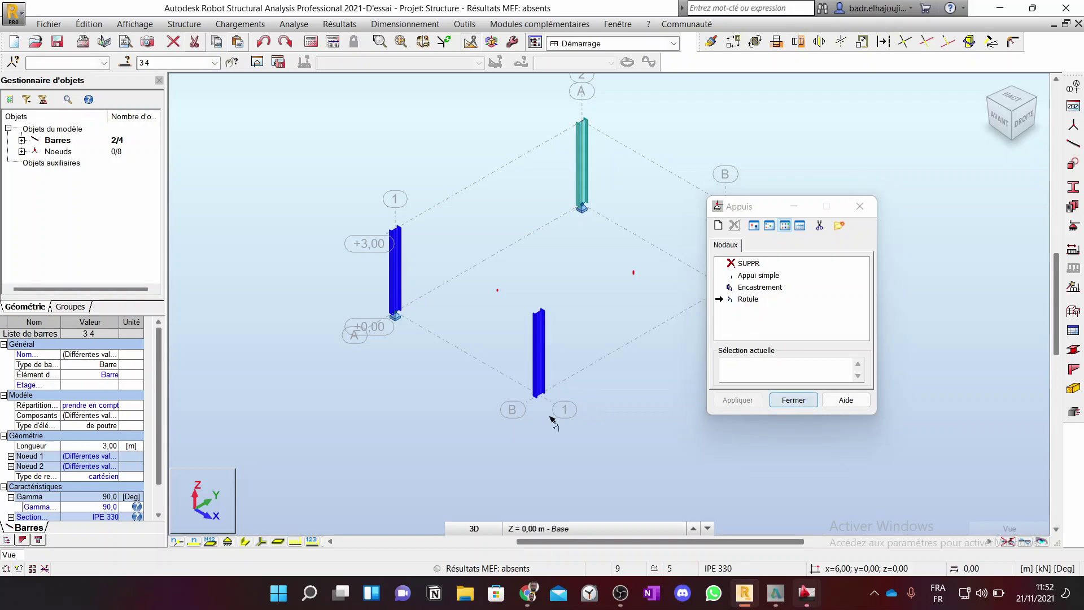
{"action": "scroll", "coordinate": [552, 420], "scroll_direction": "up", "scroll_amount": 5}
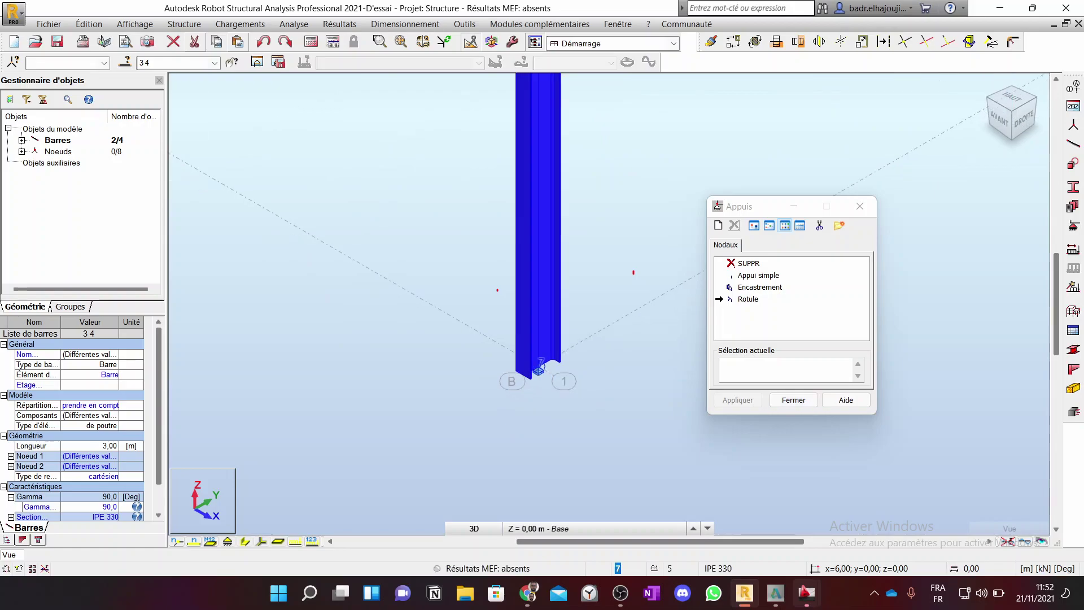
{"action": "left_click", "coordinate": [860, 207]}
{"action": "scroll", "coordinate": [721, 254], "scroll_direction": "down", "scroll_amount": 5}
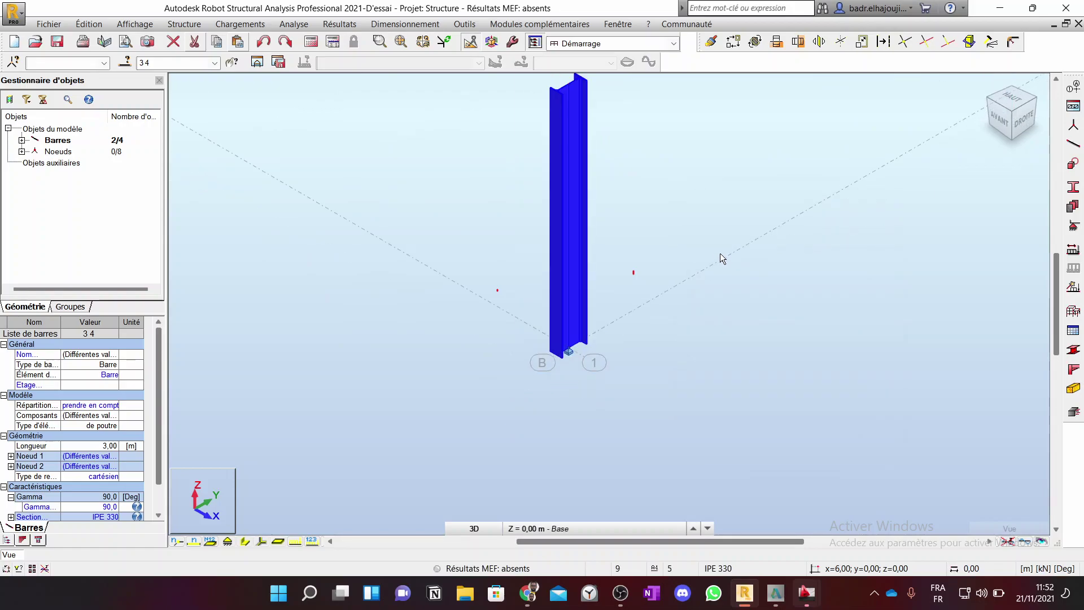
{"action": "scroll", "coordinate": [724, 254], "scroll_direction": "down", "scroll_amount": 2}
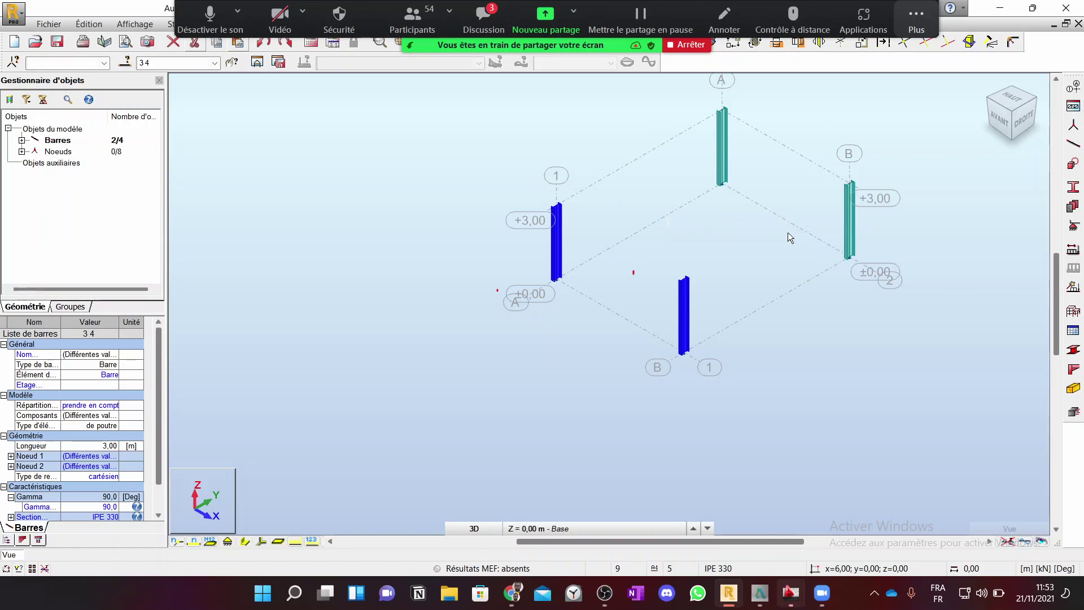
Step: Clear the bar selection and turn on the colour legend by section profile in the display attributes
{"action": "left_click", "coordinate": [751, 243]}
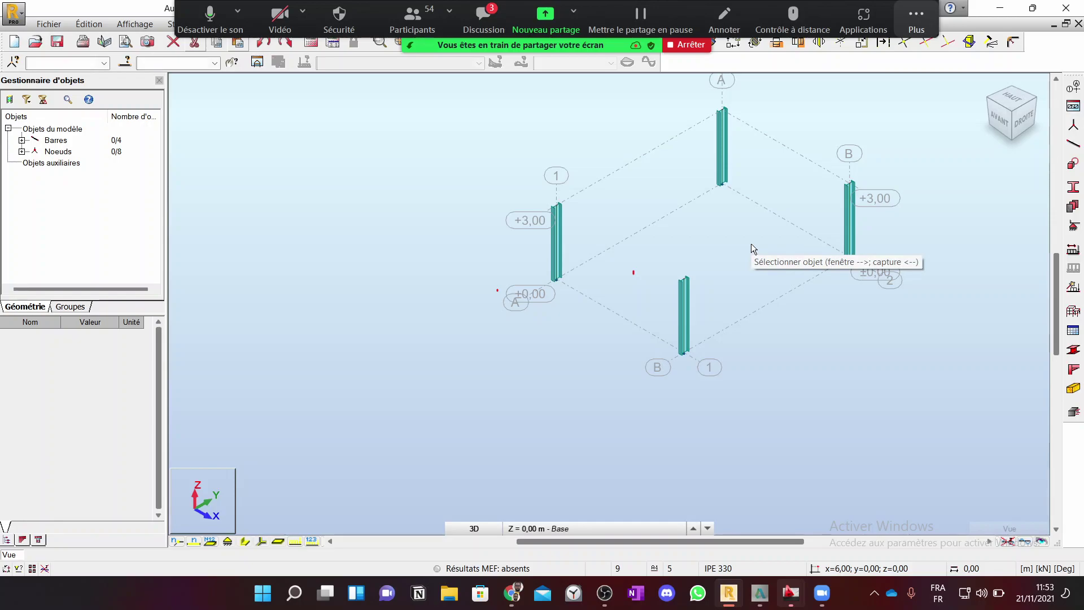
{"action": "left_click", "coordinate": [32, 569]}
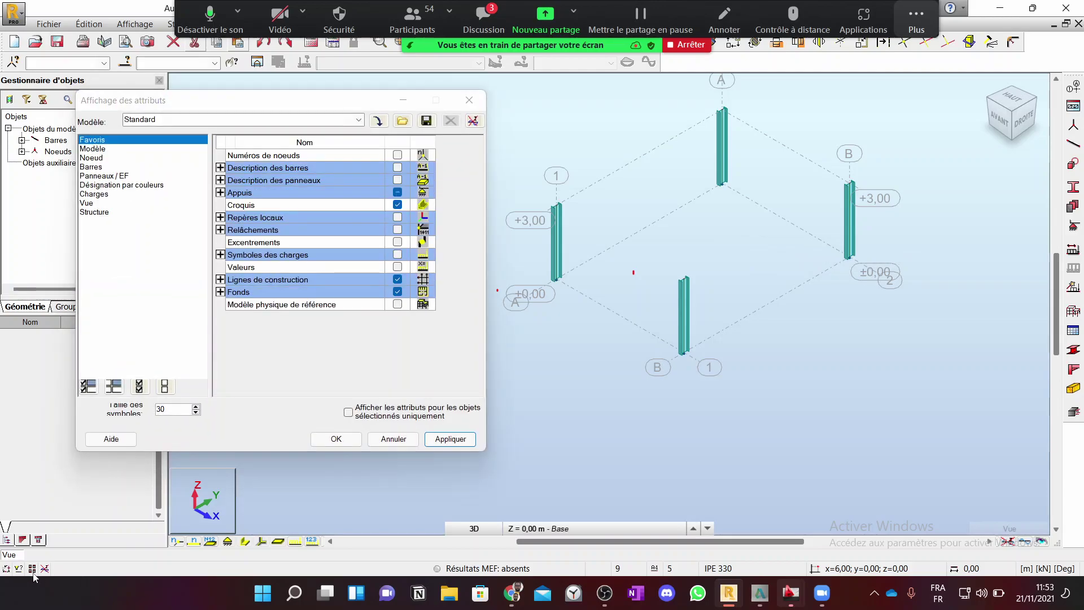
{"action": "left_click", "coordinate": [109, 187]}
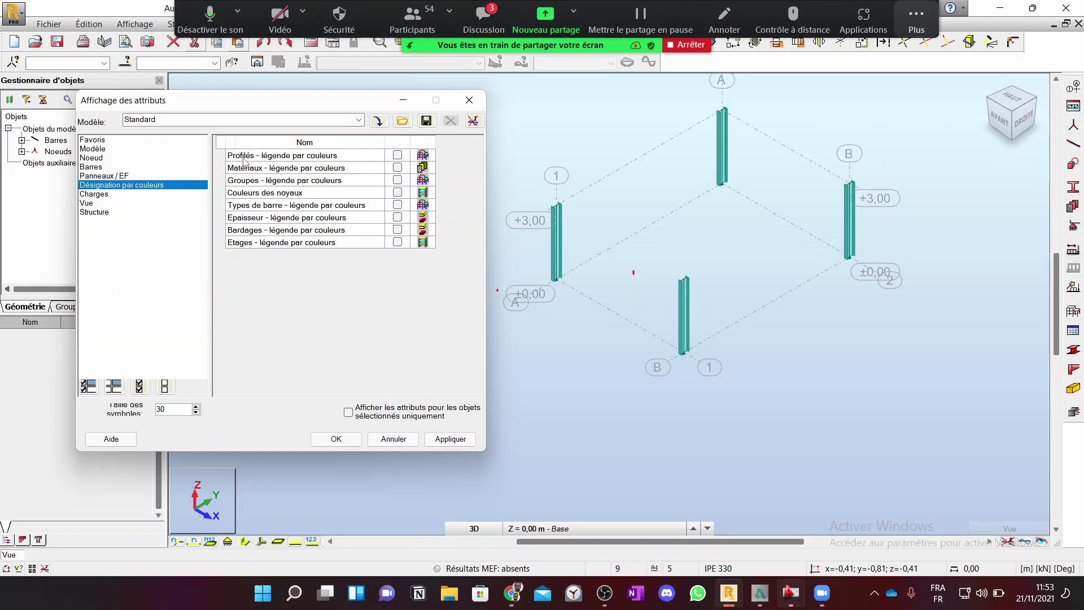
{"action": "left_click", "coordinate": [398, 155]}
{"action": "left_click", "coordinate": [451, 439]}
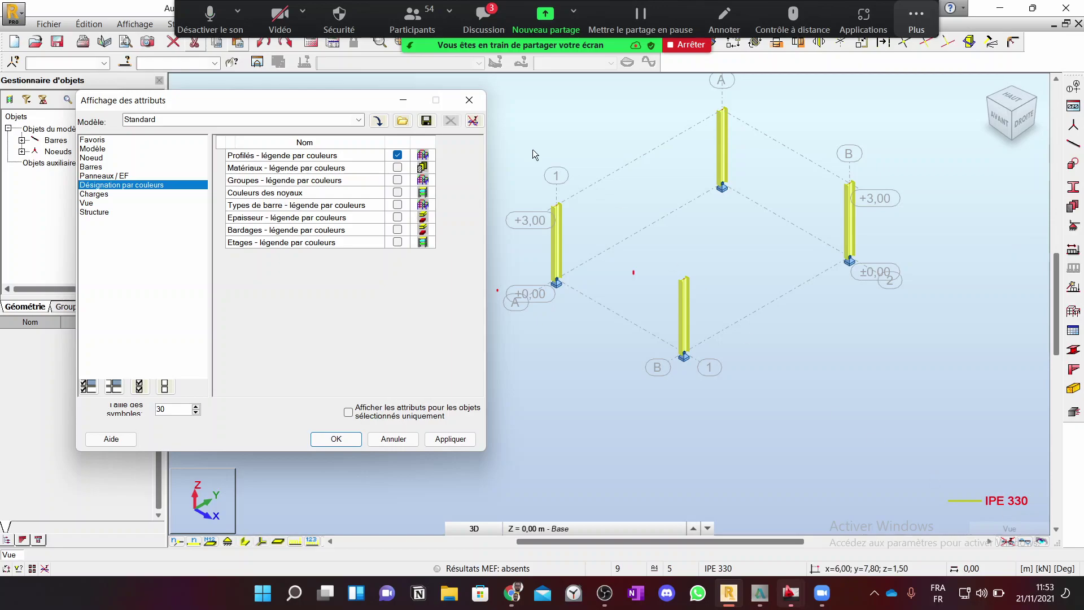
{"action": "left_click", "coordinate": [470, 100]}
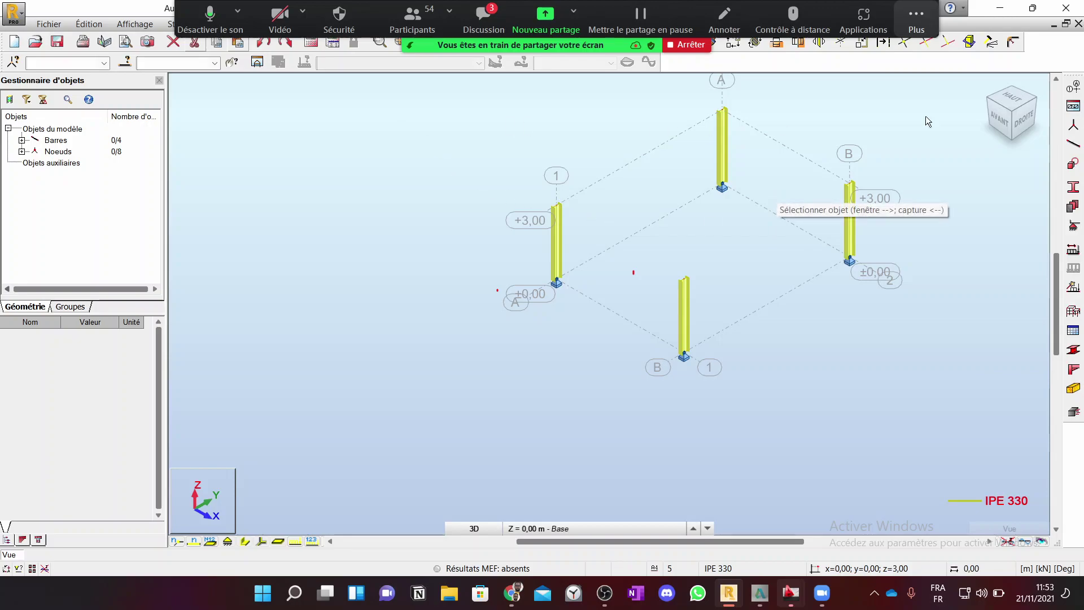
Step: Draw an IPE 200 bar along axis 2 from the top of column B to the top of column A
{"action": "left_click", "coordinate": [1072, 145]}
{"action": "left_click_drag", "start_coordinate": [923, 248], "coordinate": [317, 208]}
{"action": "left_click", "coordinate": [389, 289]}
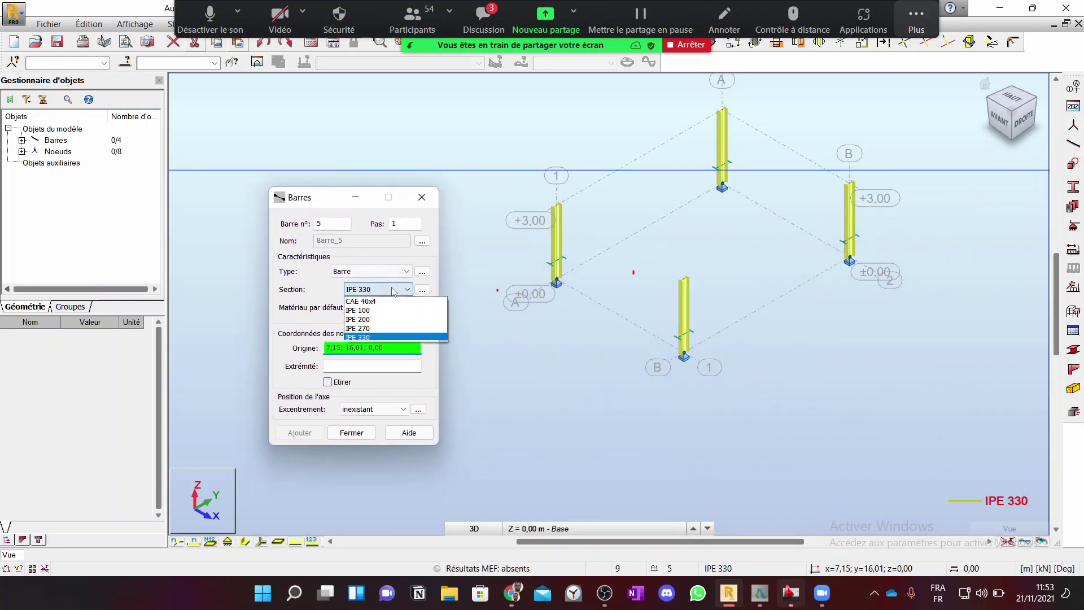
{"action": "left_click", "coordinate": [384, 320]}
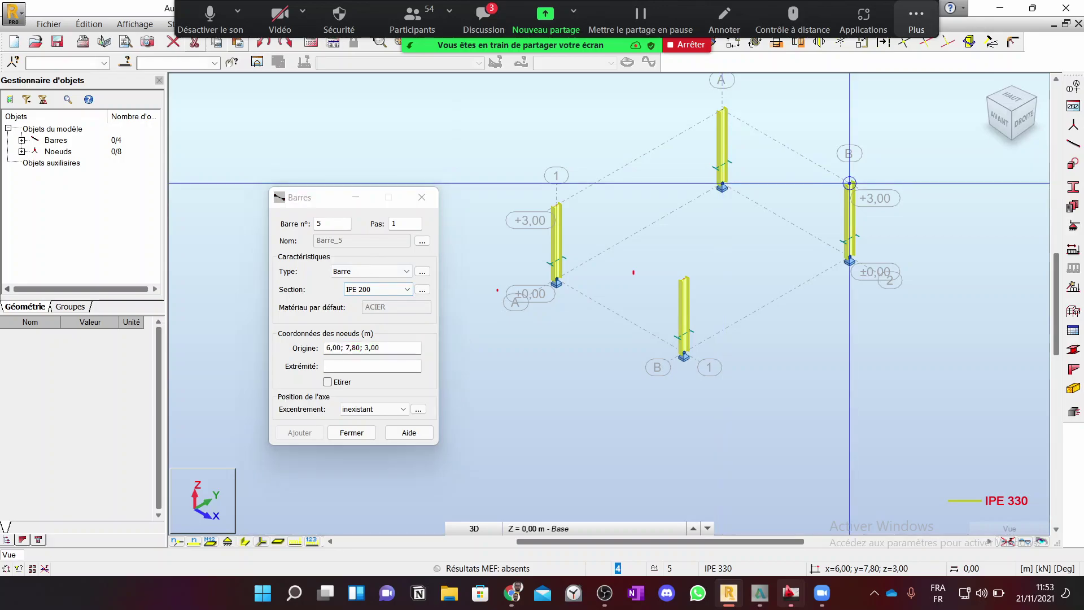
{"action": "left_click", "coordinate": [850, 183]}
{"action": "left_click", "coordinate": [722, 109]}
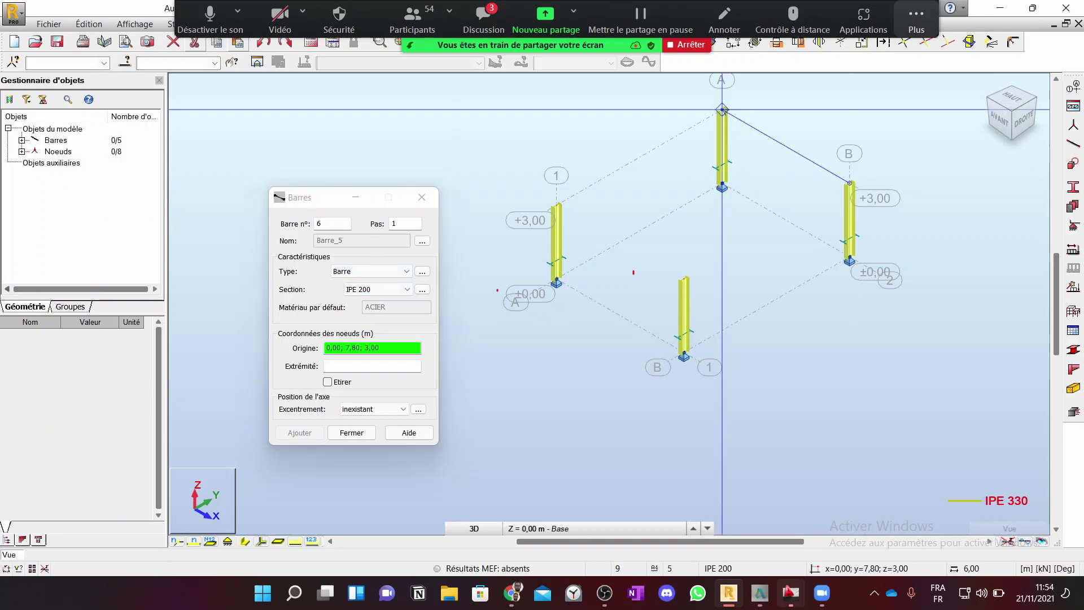
Step: Draw an IPE 330 bar along axis B from the column top at axis 2 to the column top at axis 1
{"action": "left_click", "coordinate": [407, 289]}
{"action": "left_click", "coordinate": [373, 332]}
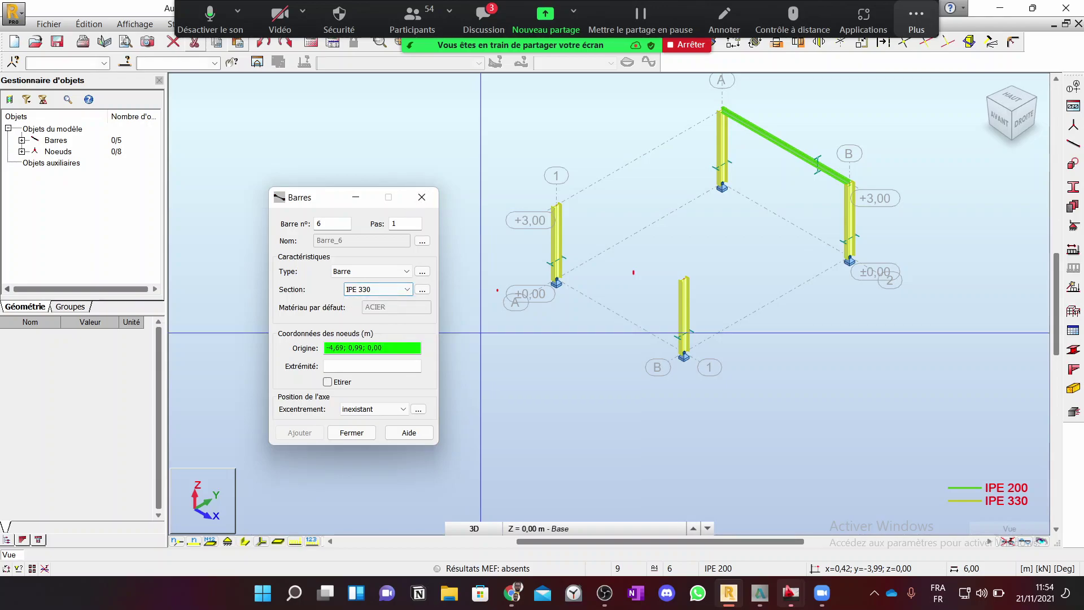
{"action": "left_click", "coordinate": [850, 183]}
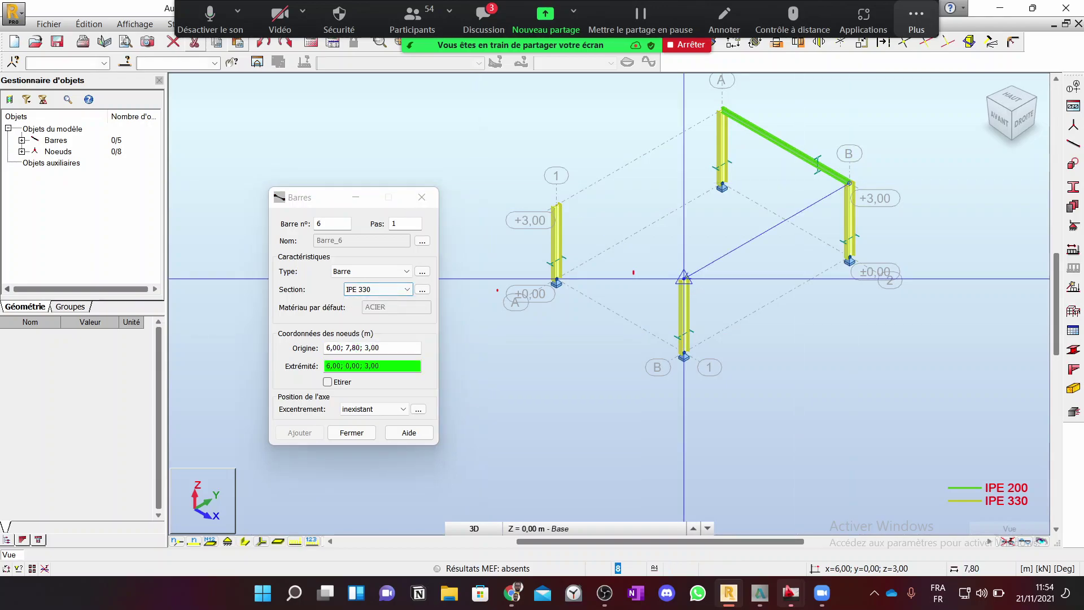
{"action": "left_click", "coordinate": [684, 279]}
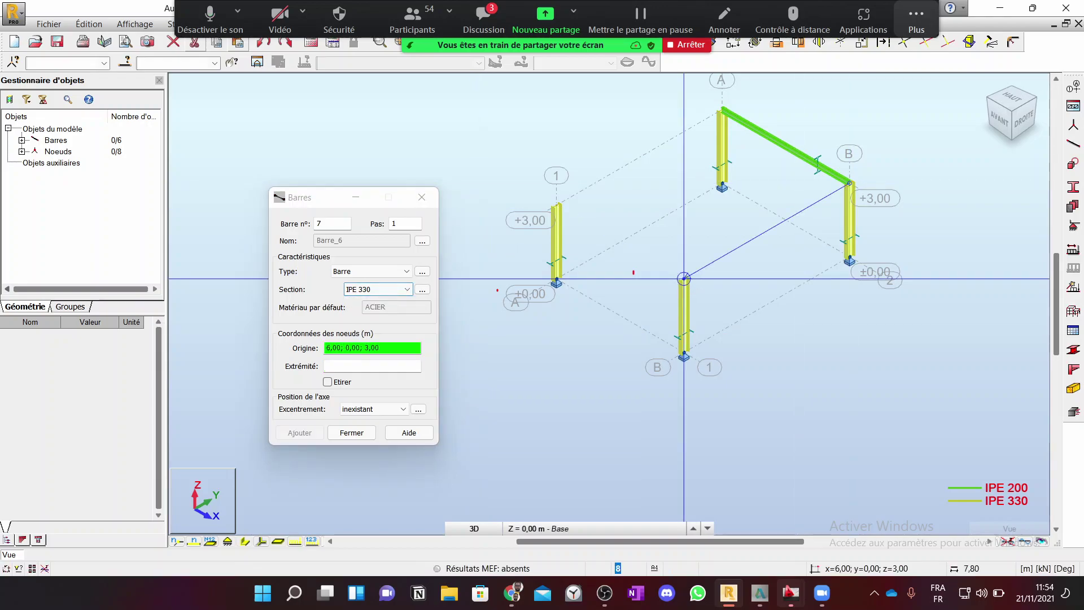
{"action": "left_click", "coordinate": [430, 198]}
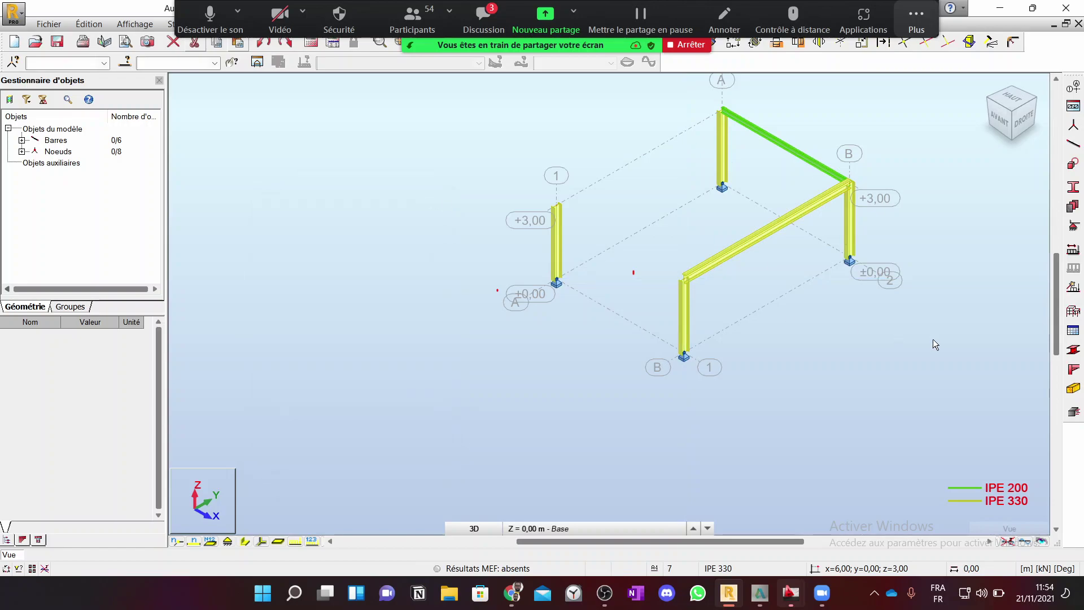
Step: Hide the floating meeting controls and copy the IPE 330 beam from axis B to axis A with a translation of -6,00; 0,00; 0,00
{"action": "left_click", "coordinate": [757, 236]}
{"action": "left_click", "coordinate": [916, 17]}
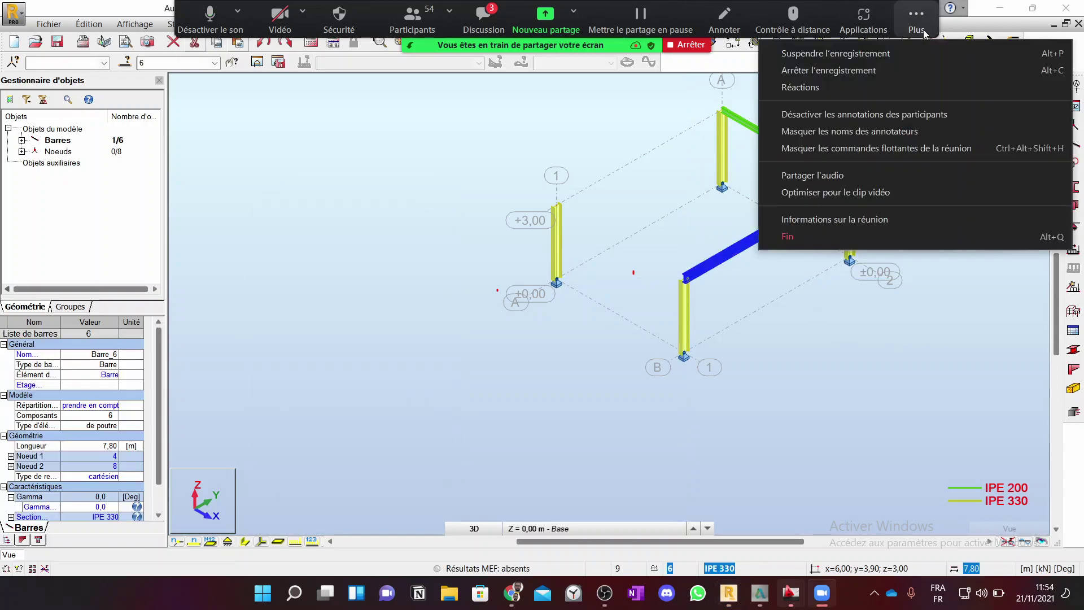
{"action": "left_click", "coordinate": [915, 147]}
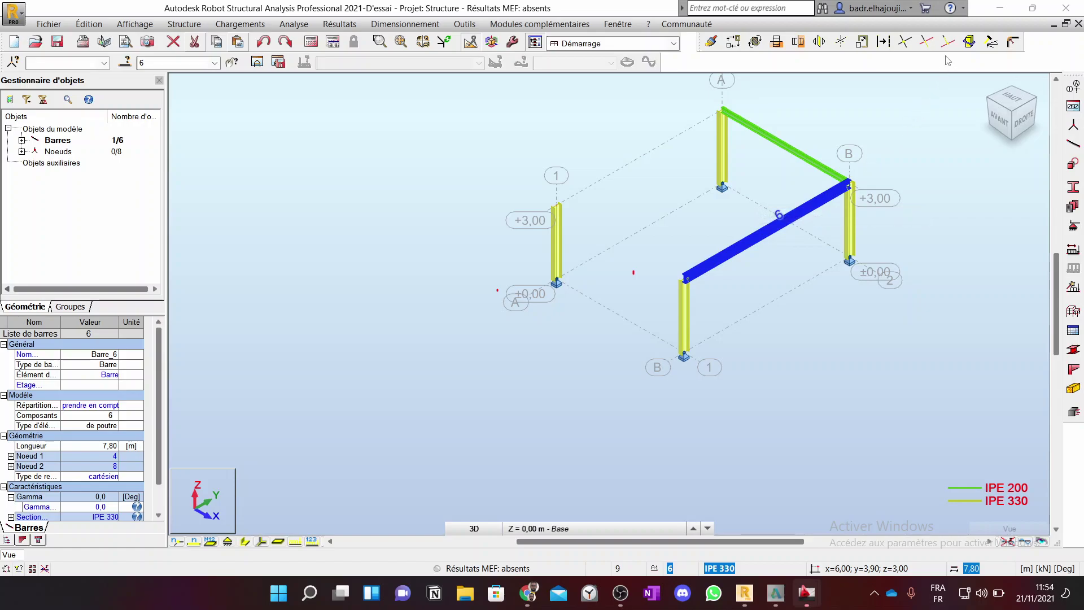
{"action": "left_click", "coordinate": [733, 41]}
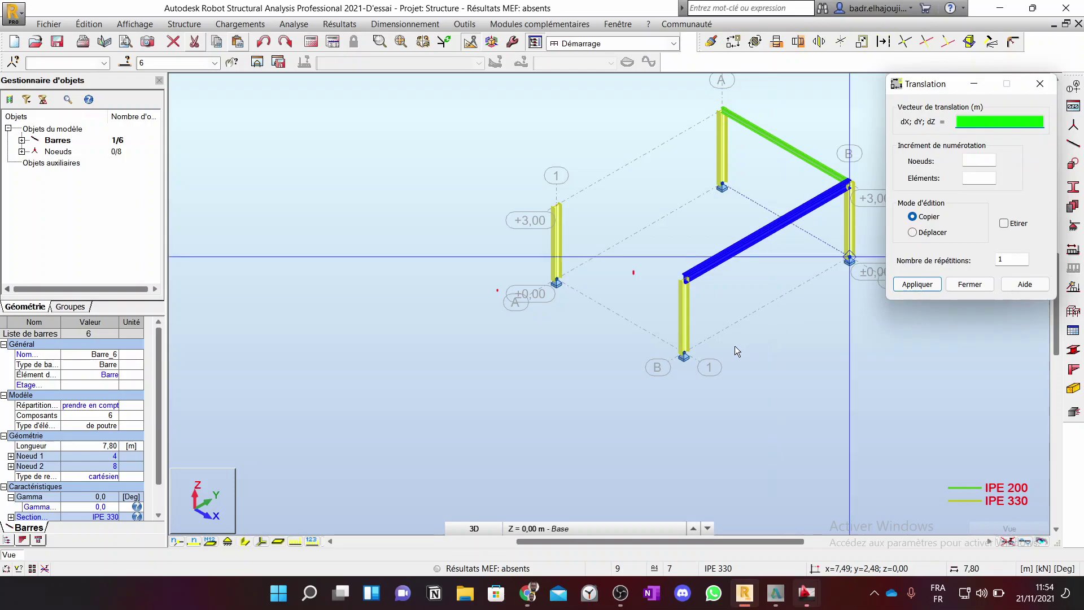
{"action": "left_click", "coordinate": [684, 356]}
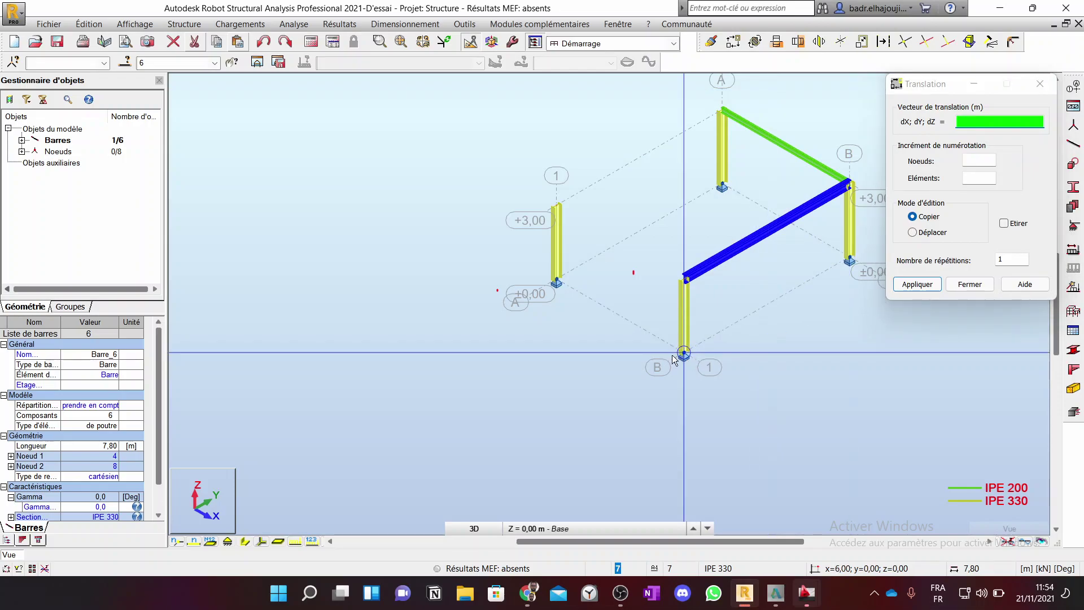
{"action": "left_click", "coordinate": [557, 281]}
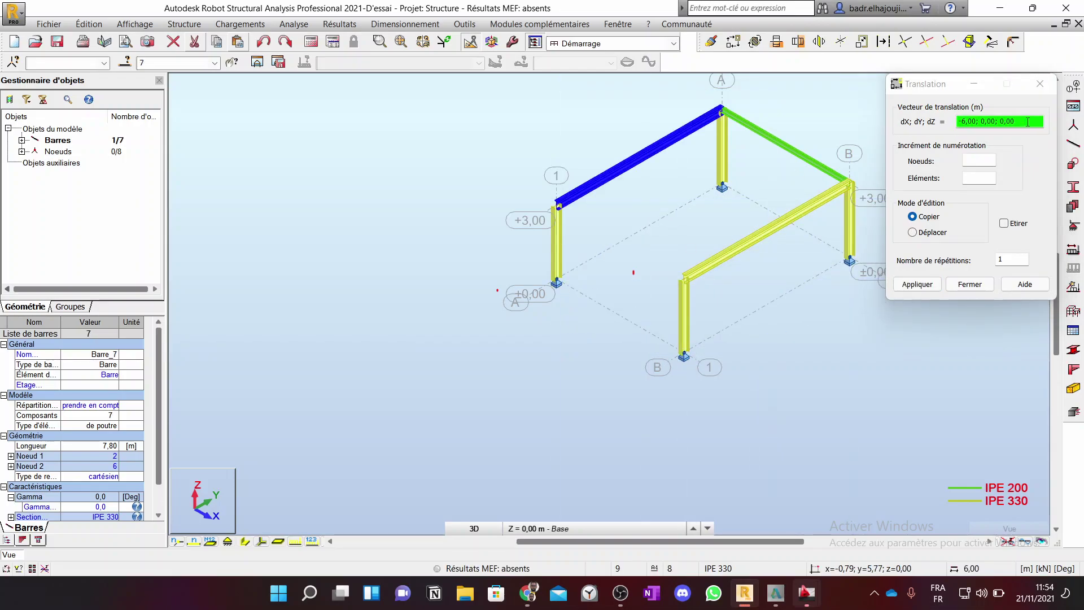
{"action": "left_click", "coordinate": [1052, 90]}
{"action": "left_click", "coordinate": [1052, 86]}
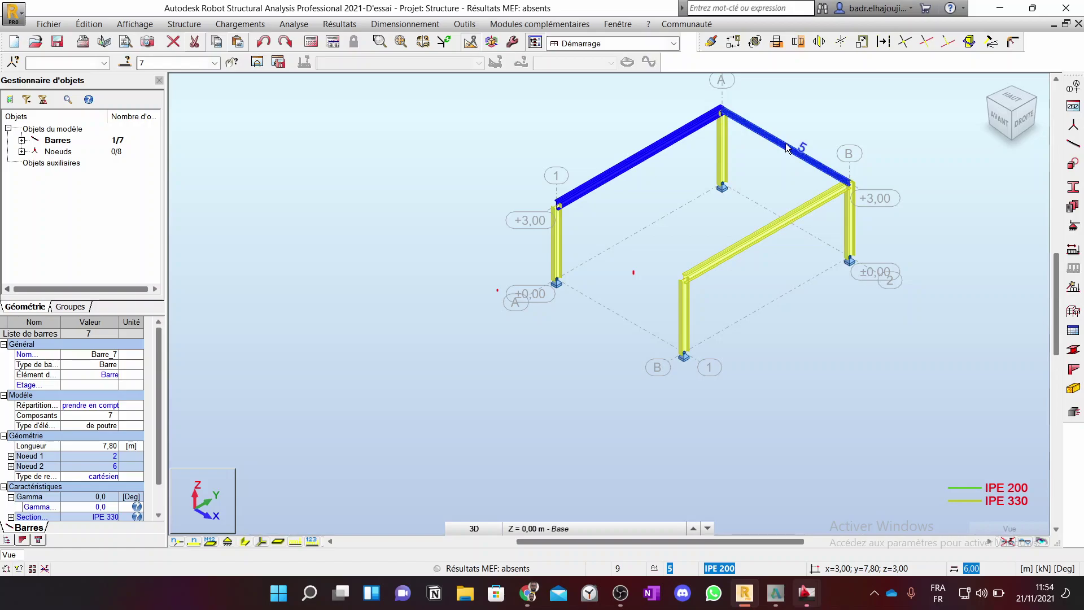
Step: Copy the IPE 200 beam on axis 2 with a translation vector of 0 -2.6 0 and 3 repetitions, leaving no bar selected
{"action": "left_click", "coordinate": [833, 118]}
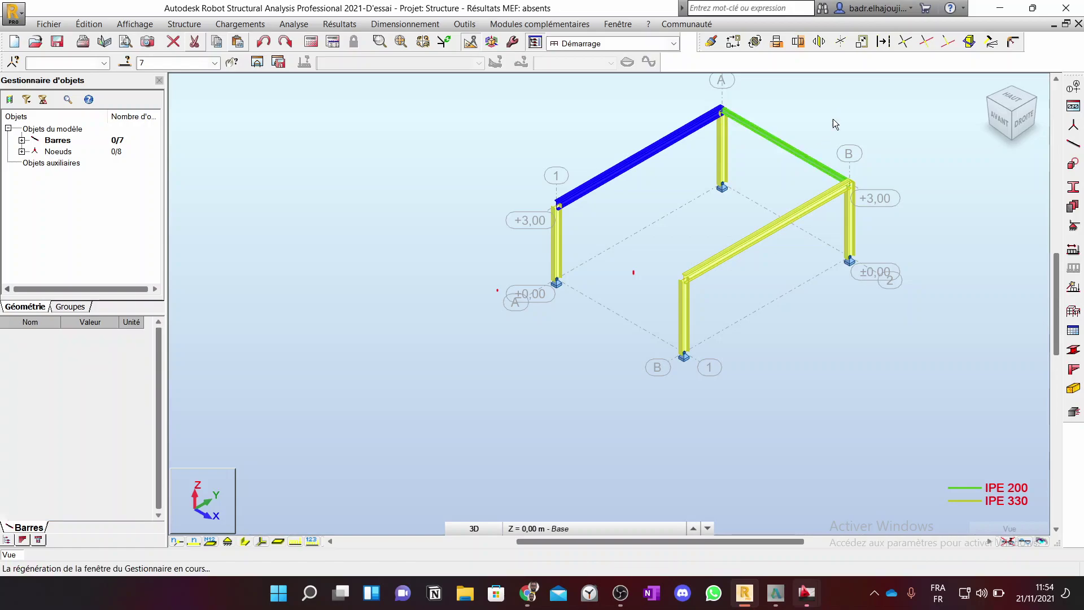
{"action": "left_click", "coordinate": [805, 155]}
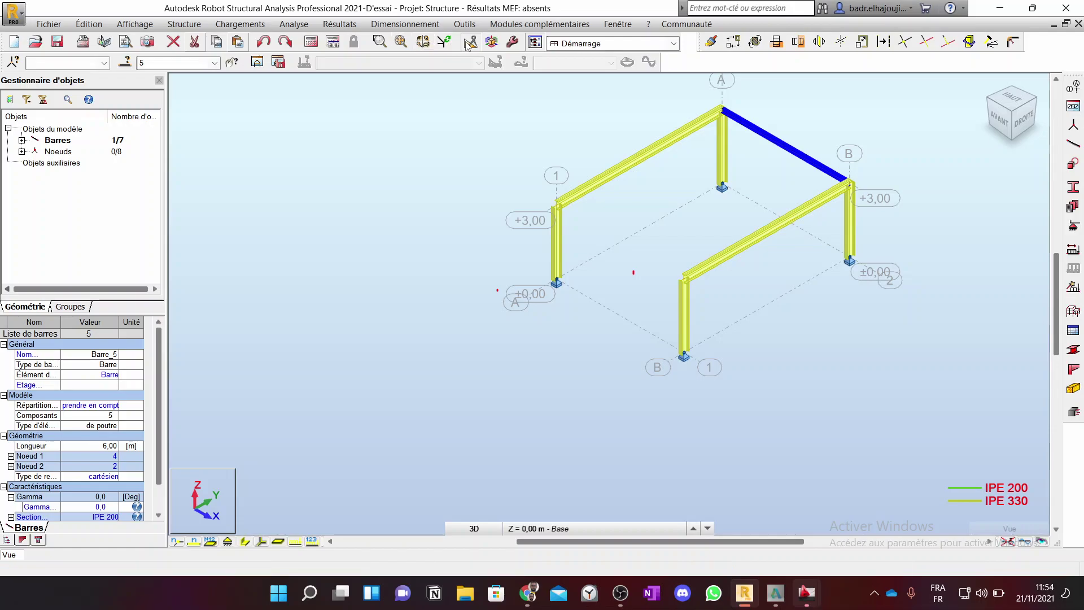
{"action": "left_click", "coordinate": [733, 42]}
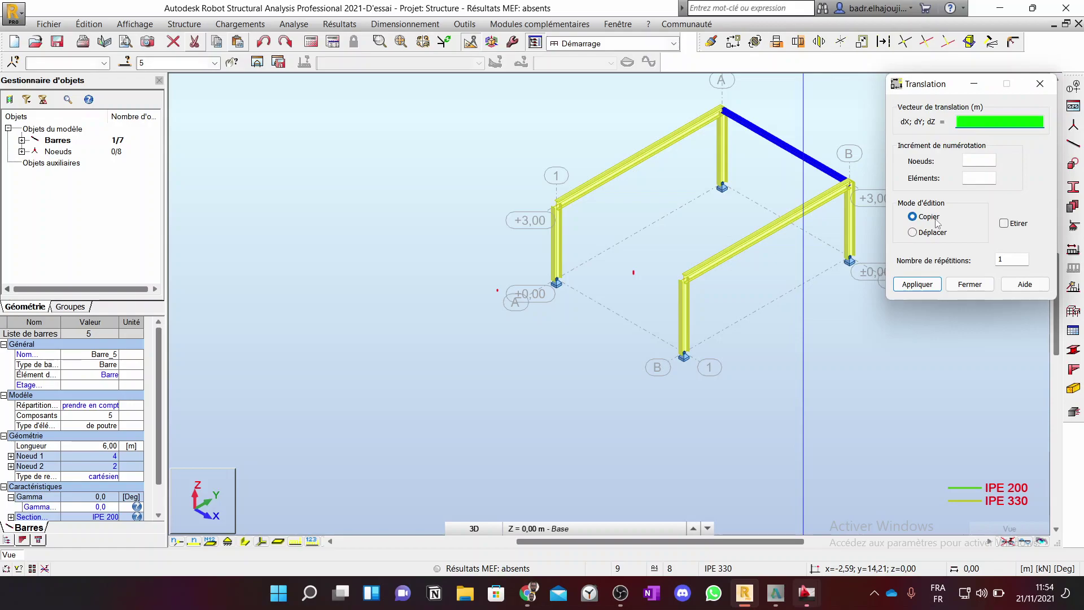
{"action": "left_click", "coordinate": [1000, 260]}
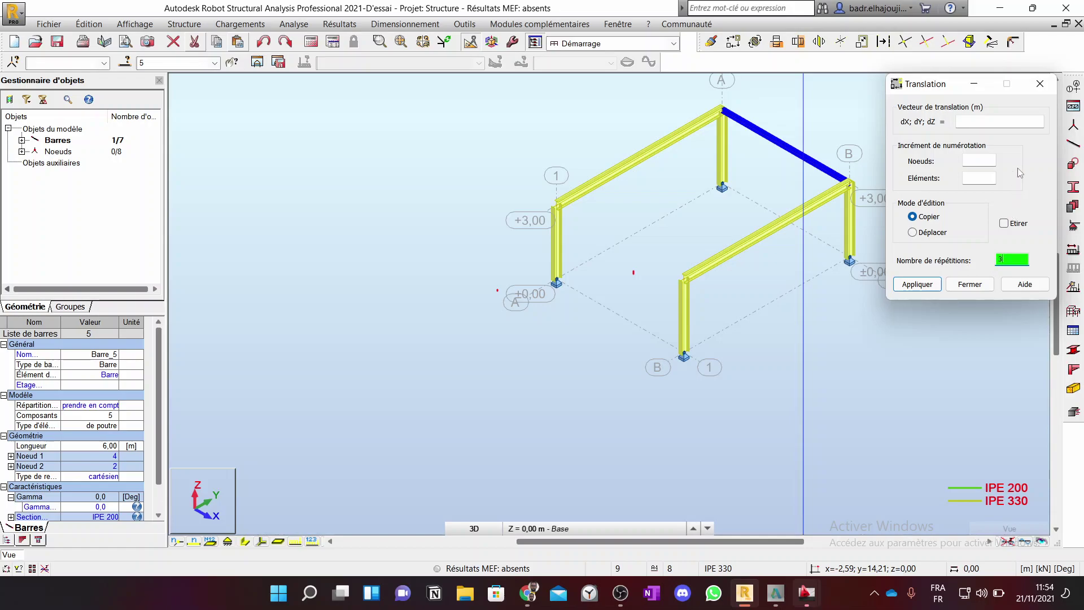
{"action": "left_click", "coordinate": [976, 125]}
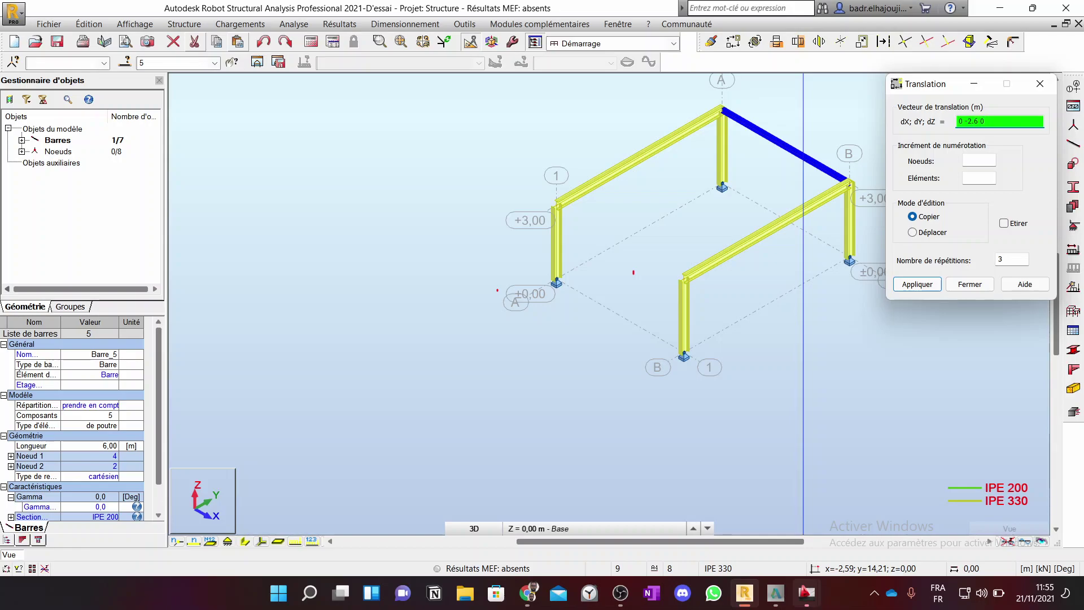
{"action": "left_click", "coordinate": [1001, 123]}
{"action": "left_click", "coordinate": [935, 287]}
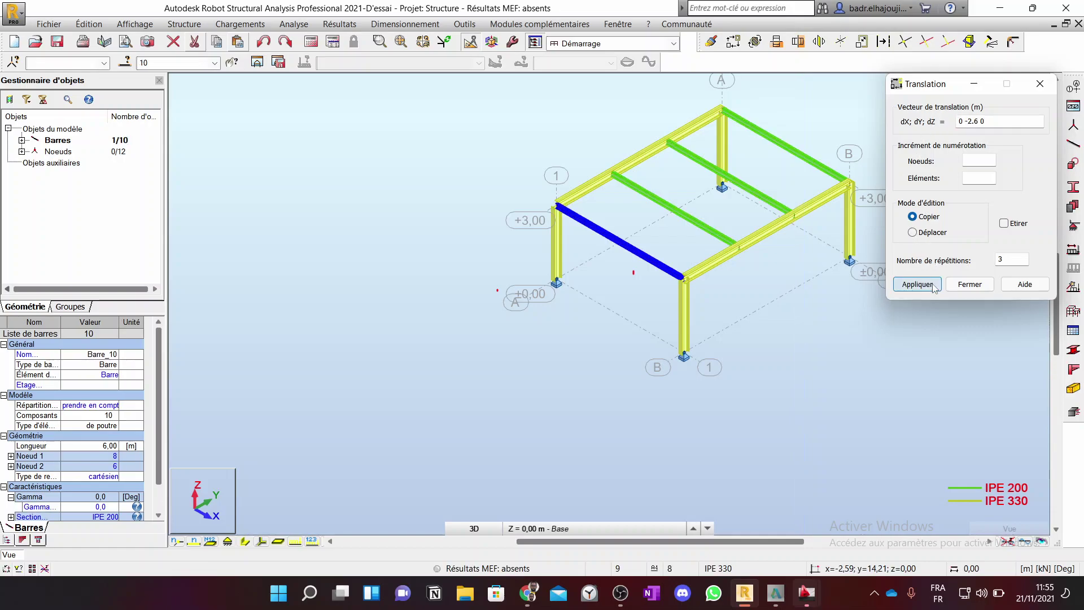
{"action": "left_click", "coordinate": [970, 284]}
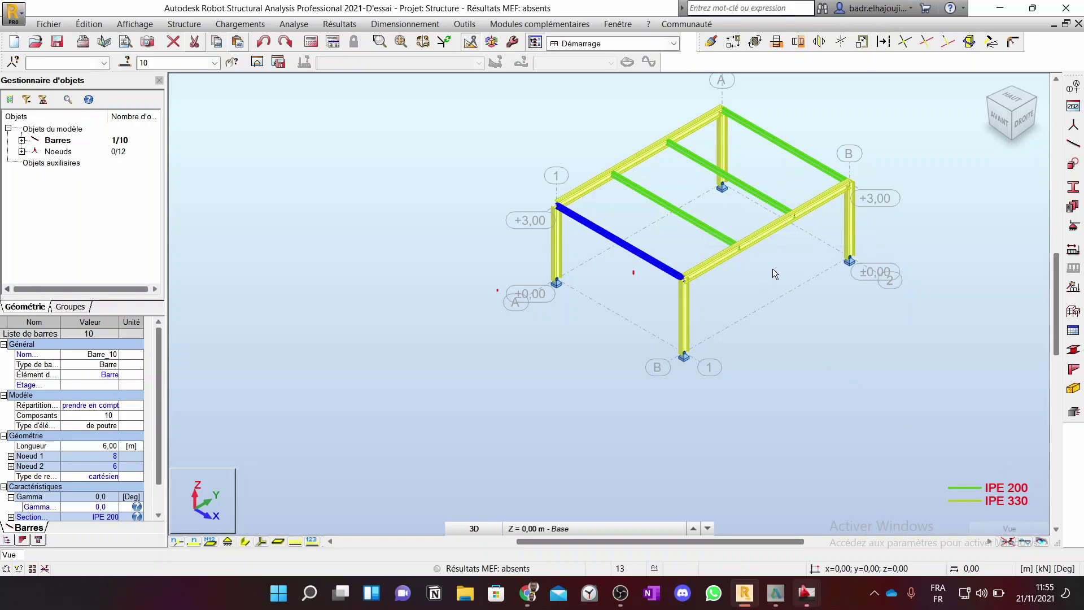
{"action": "left_click", "coordinate": [809, 303]}
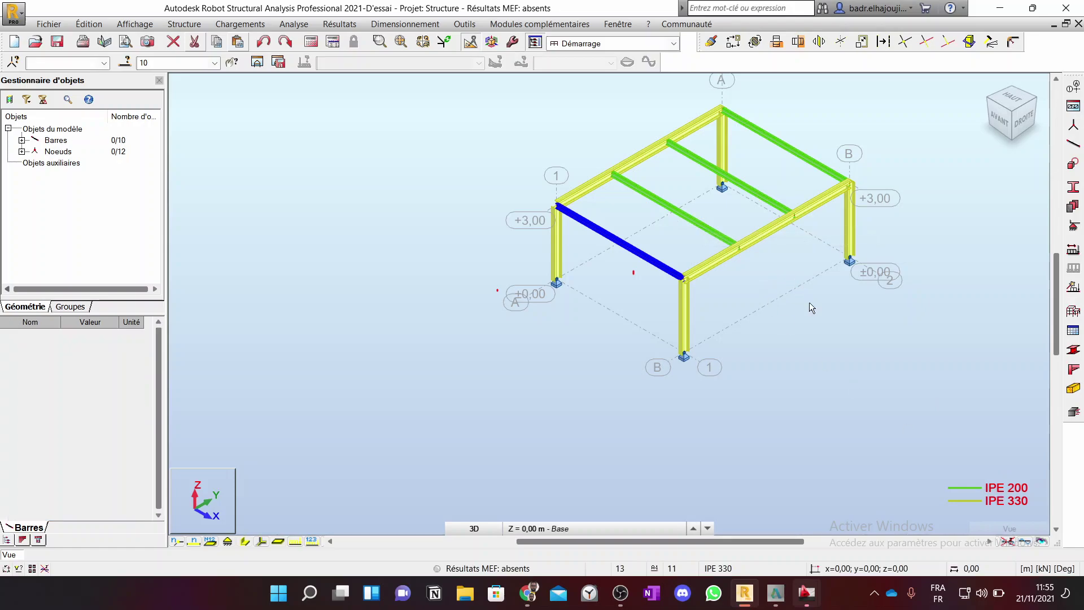
Step: Assign the IPE 270 section to the two intermediate beams between axes 1 and 2
{"action": "left_click", "coordinate": [1074, 188]}
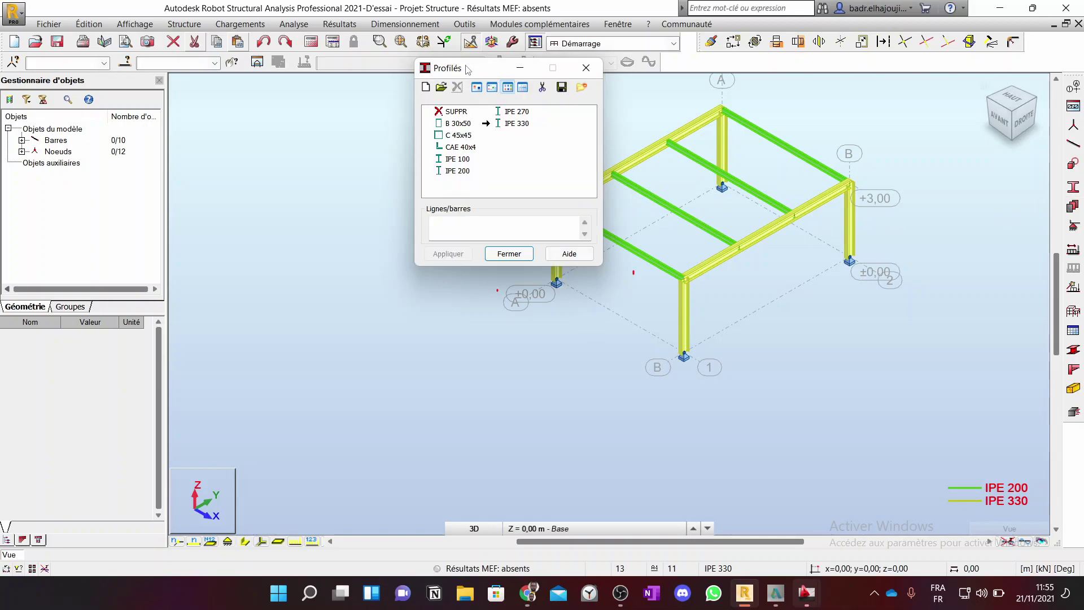
{"action": "left_click_drag", "start_coordinate": [466, 68], "coordinate": [868, 234]}
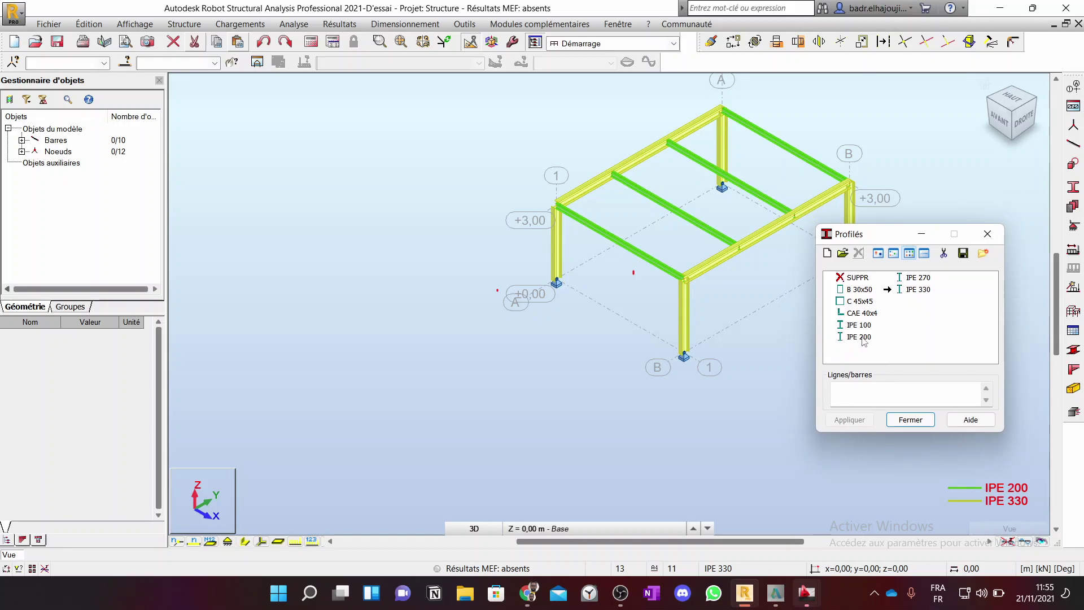
{"action": "left_click", "coordinate": [911, 279]}
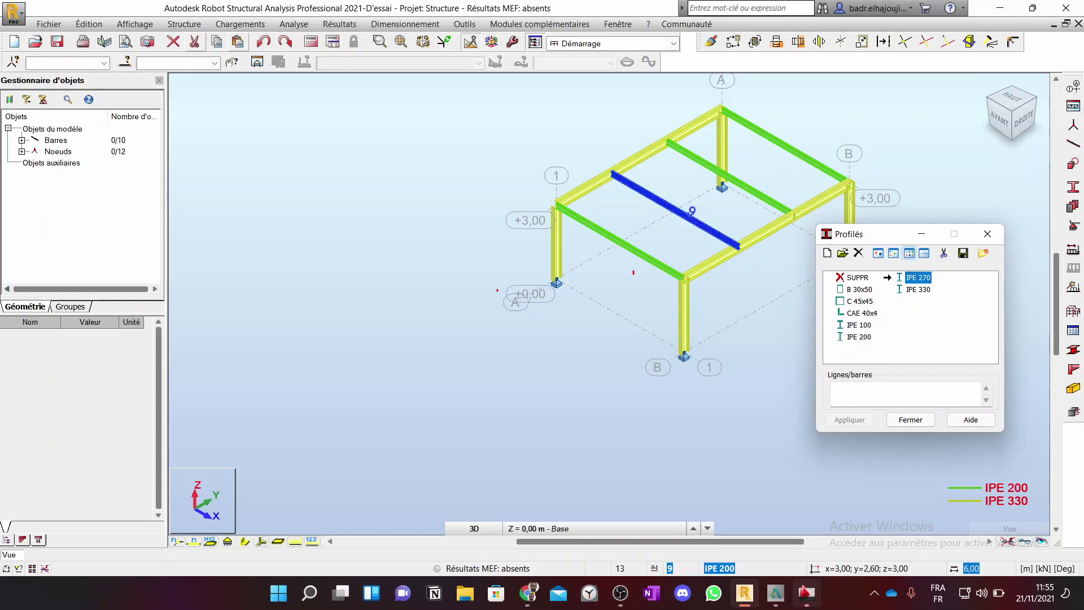
{"action": "left_click", "coordinate": [693, 213]}
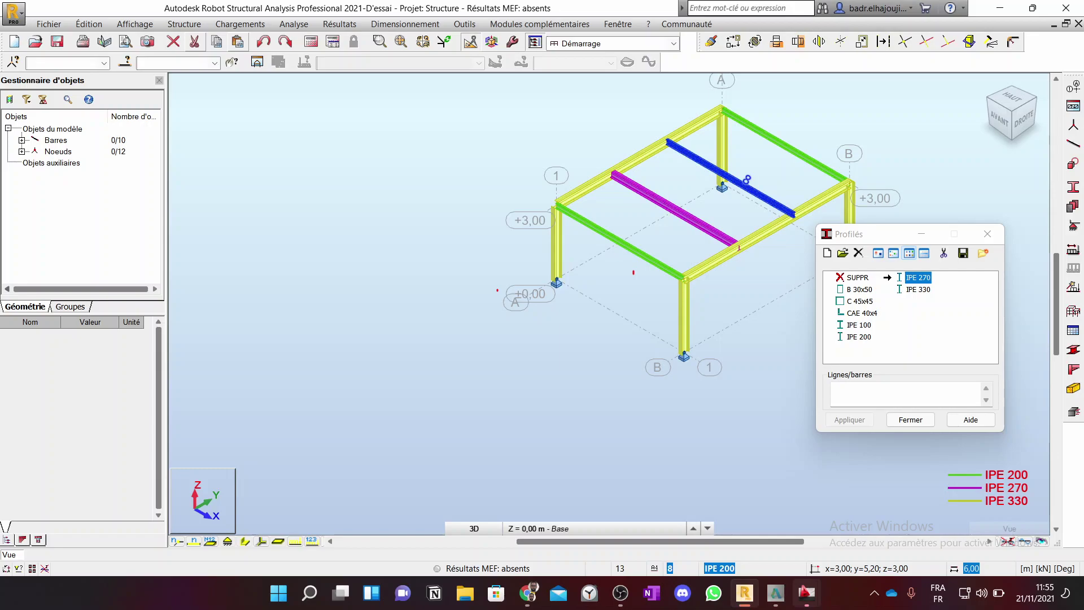
{"action": "left_click", "coordinate": [749, 182]}
Step: Add the steel section HEA 200 from the HEA family to the list of available profiles
{"action": "left_click_drag", "start_coordinate": [881, 234], "coordinate": [425, 226]}
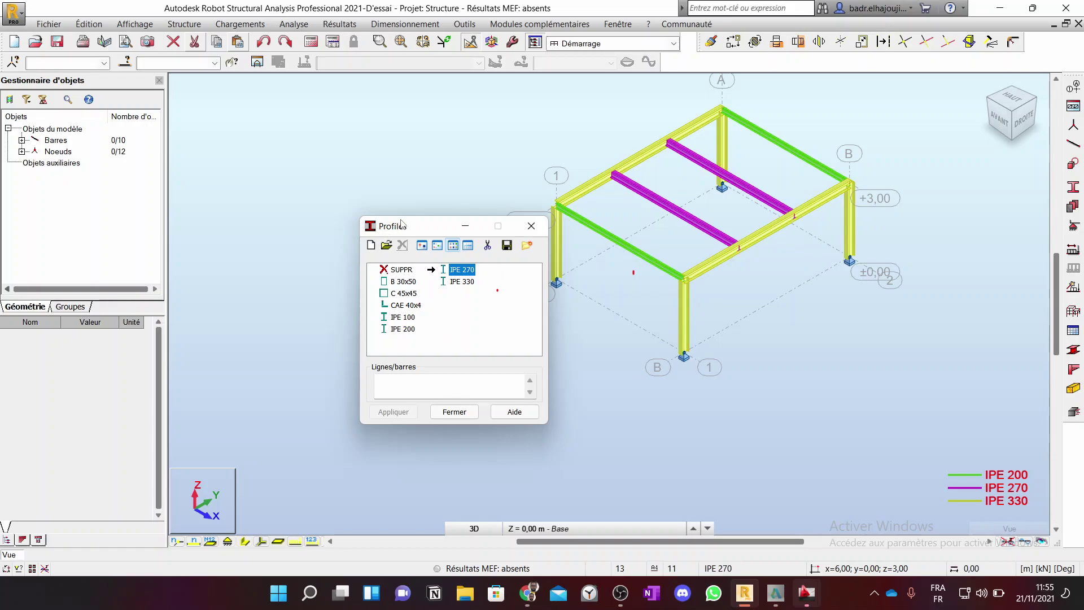
{"action": "left_click_drag", "start_coordinate": [416, 232], "coordinate": [312, 151]}
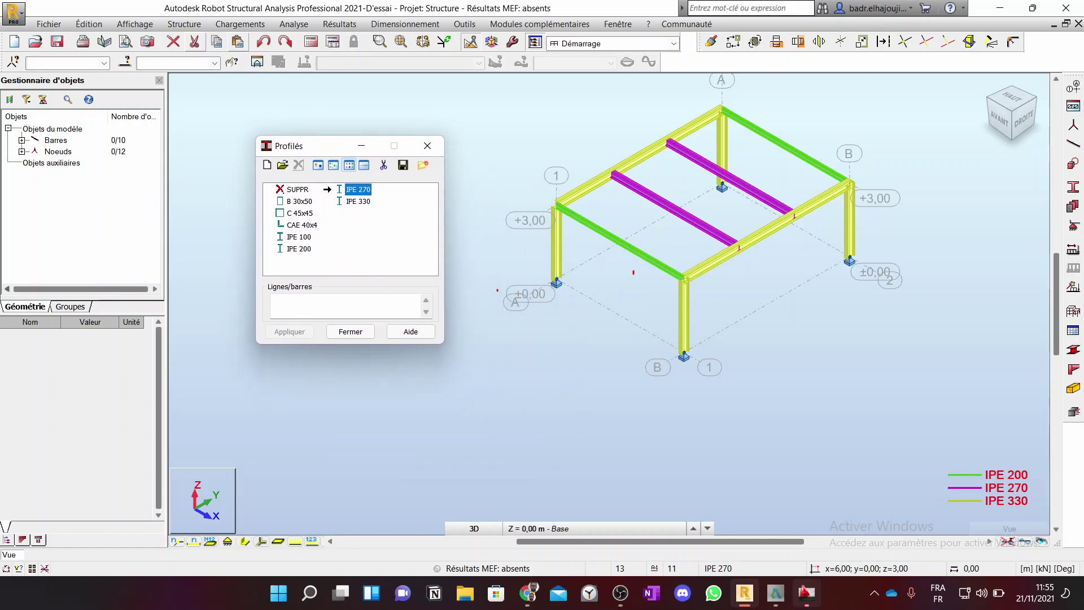
{"action": "left_click", "coordinate": [267, 165]}
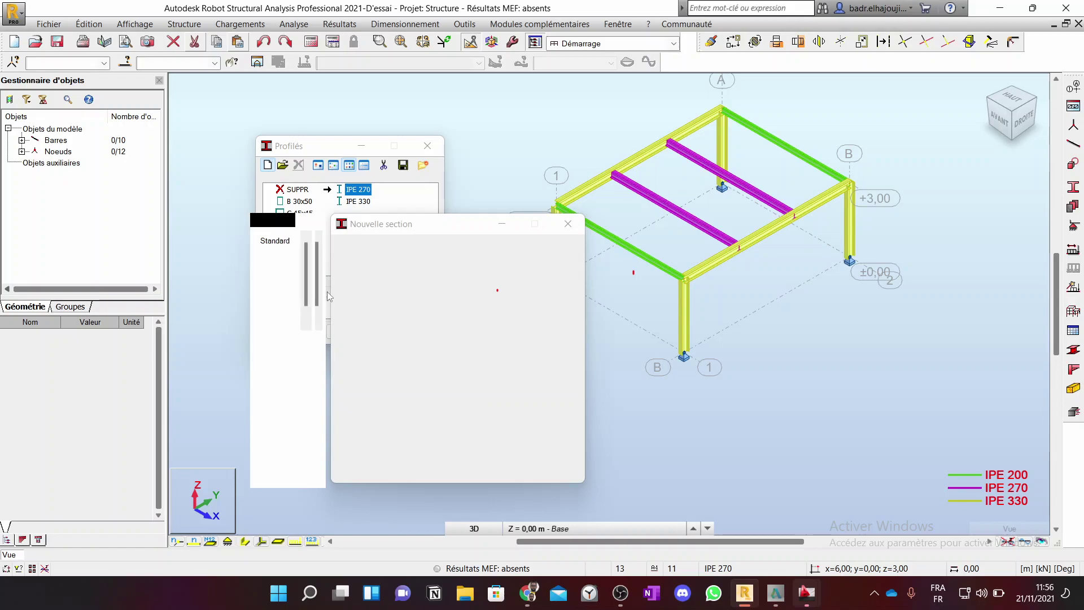
{"action": "left_click", "coordinate": [533, 379]}
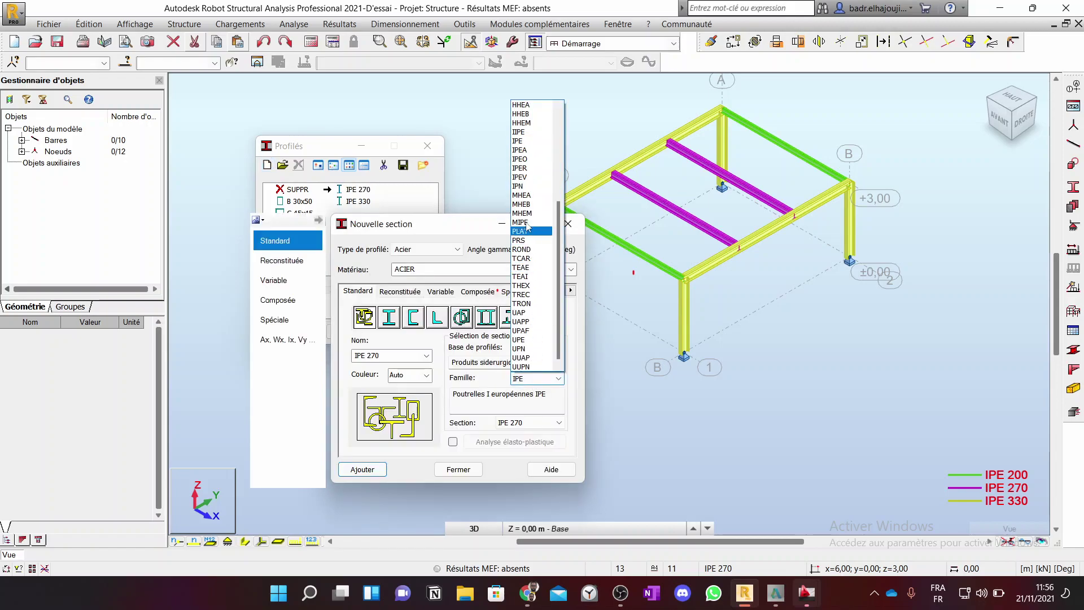
{"action": "scroll", "coordinate": [525, 158], "scroll_direction": "up", "scroll_amount": 2}
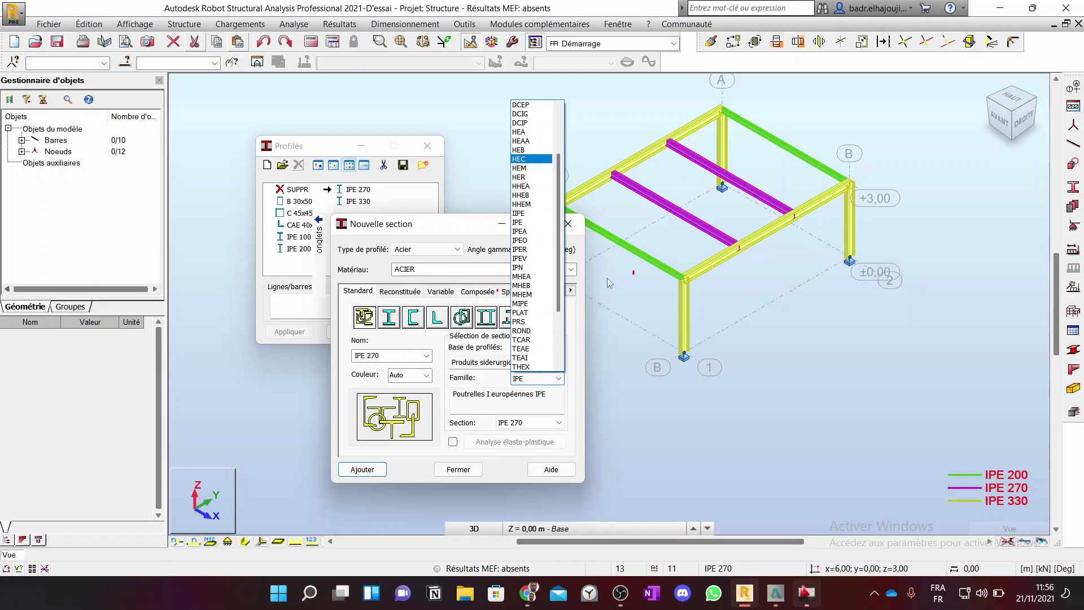
{"action": "left_click", "coordinate": [521, 141]}
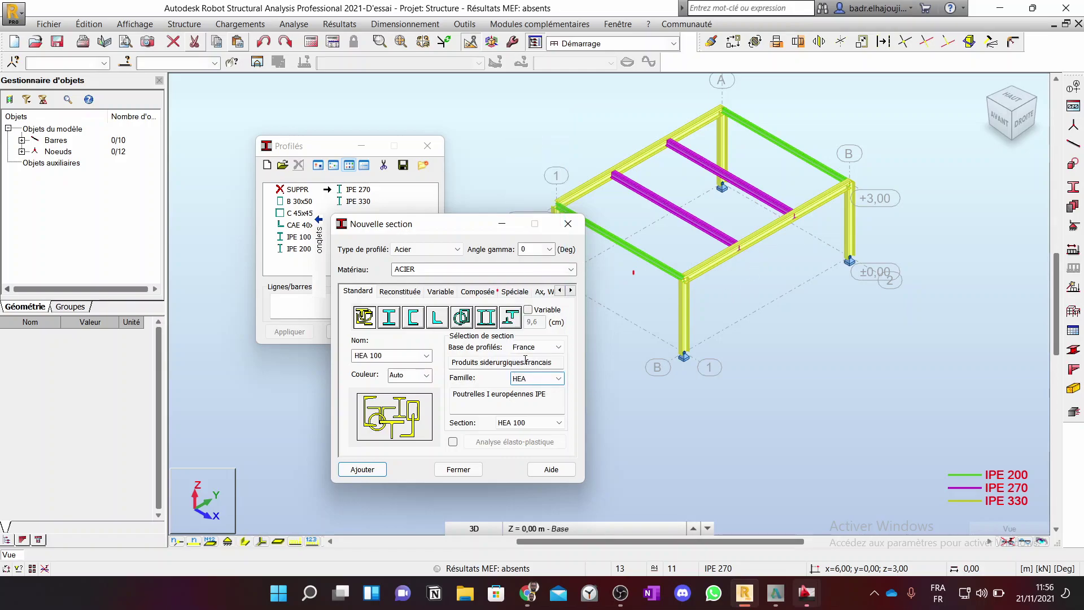
{"action": "left_click", "coordinate": [542, 423]}
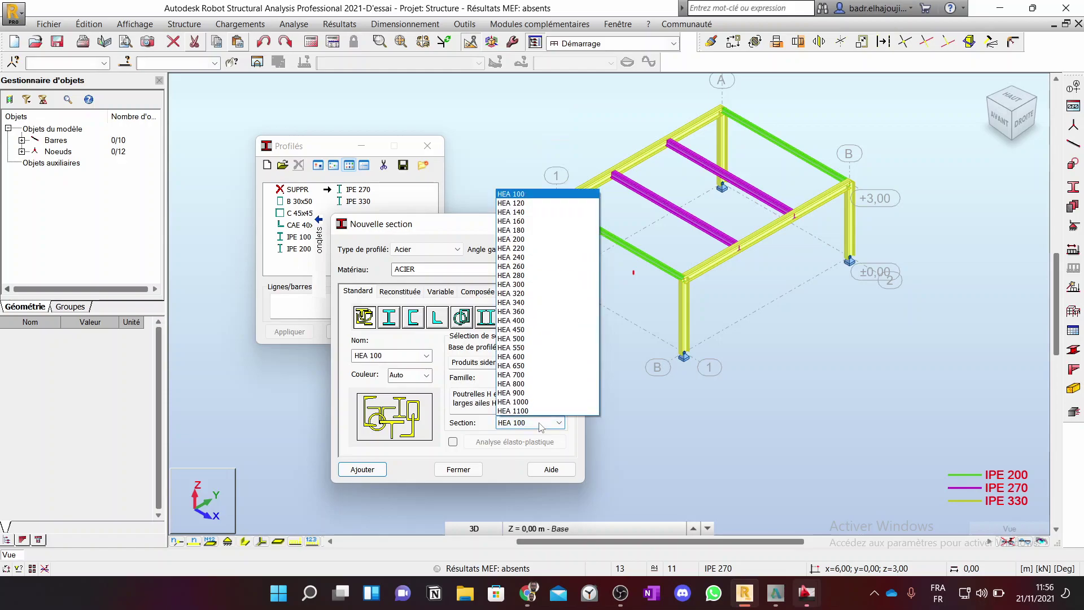
{"action": "left_click", "coordinate": [523, 239]}
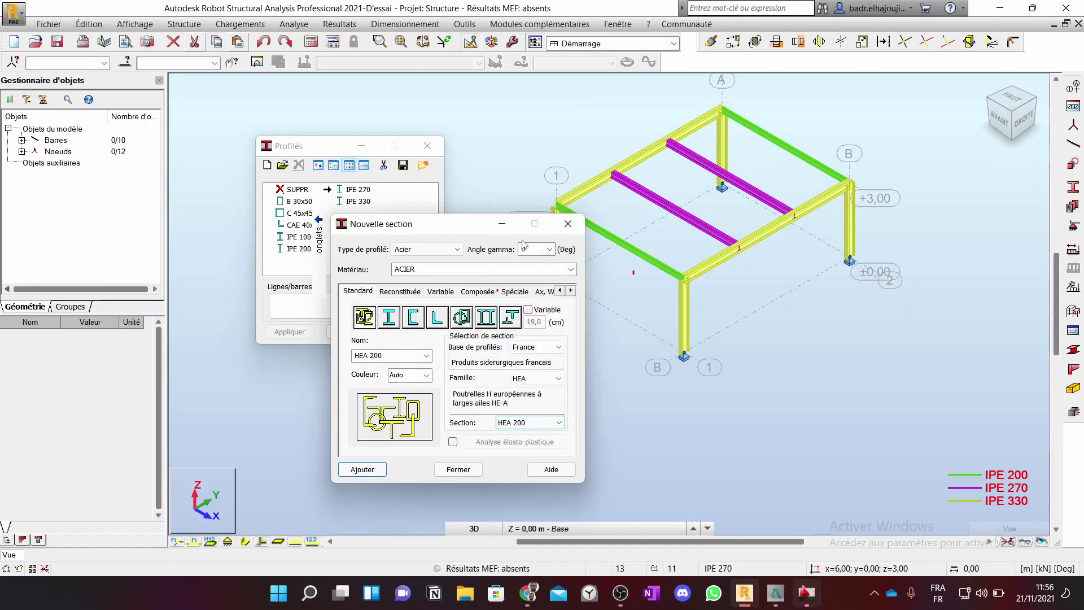
{"action": "left_click", "coordinate": [350, 472]}
{"action": "left_click", "coordinate": [458, 471]}
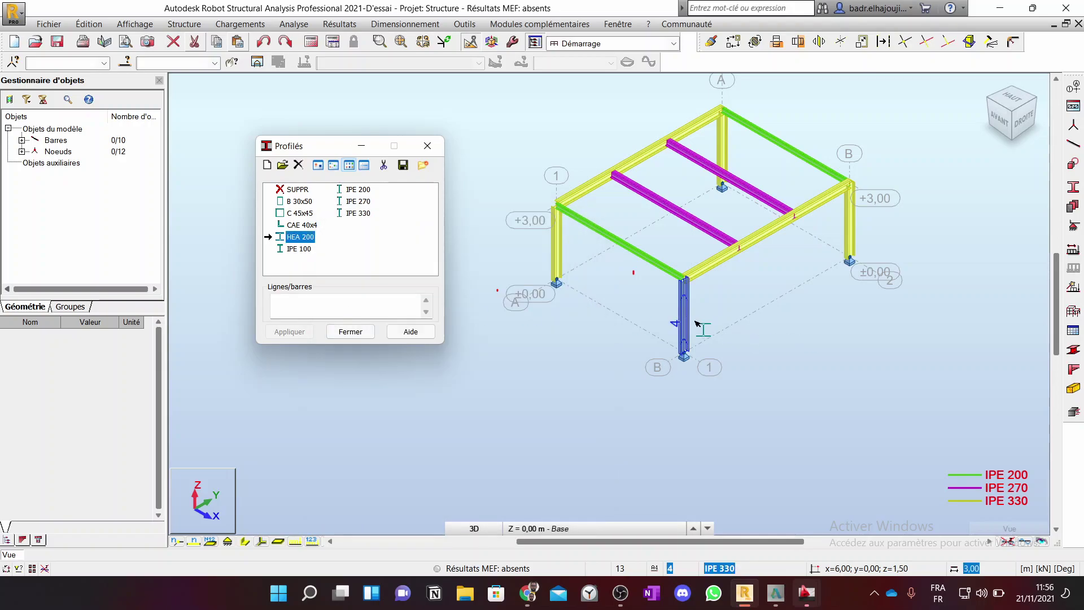
Step: Assign the HEA 200 section to the four columns and close the sections dialog
{"action": "left_click", "coordinate": [298, 238]}
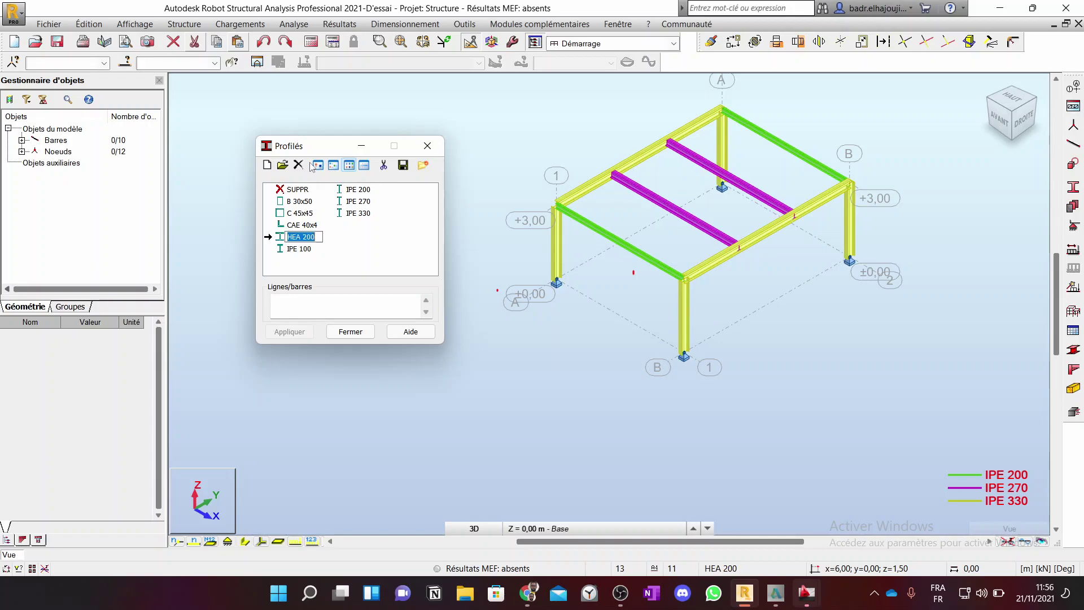
{"action": "left_click", "coordinate": [283, 242]}
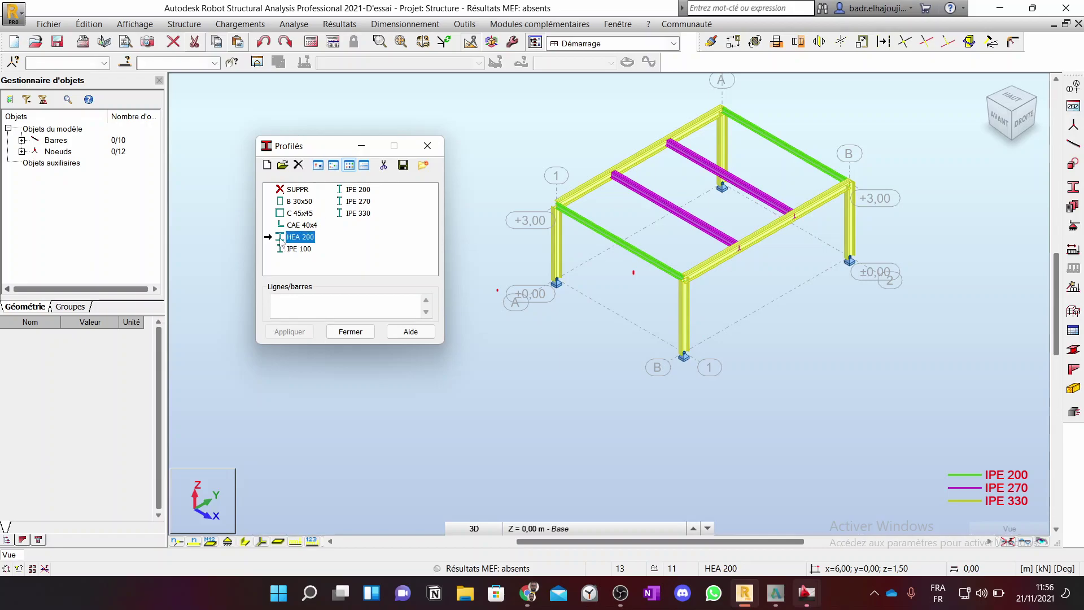
{"action": "left_click", "coordinate": [556, 242]}
{"action": "left_click", "coordinate": [684, 317]}
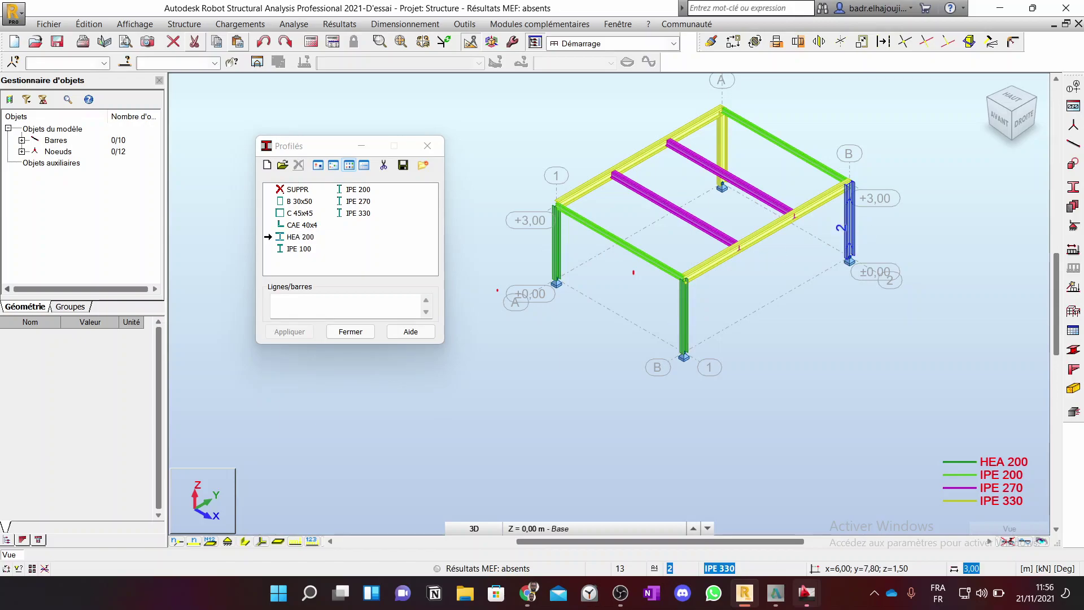
{"action": "left_click", "coordinate": [850, 226]}
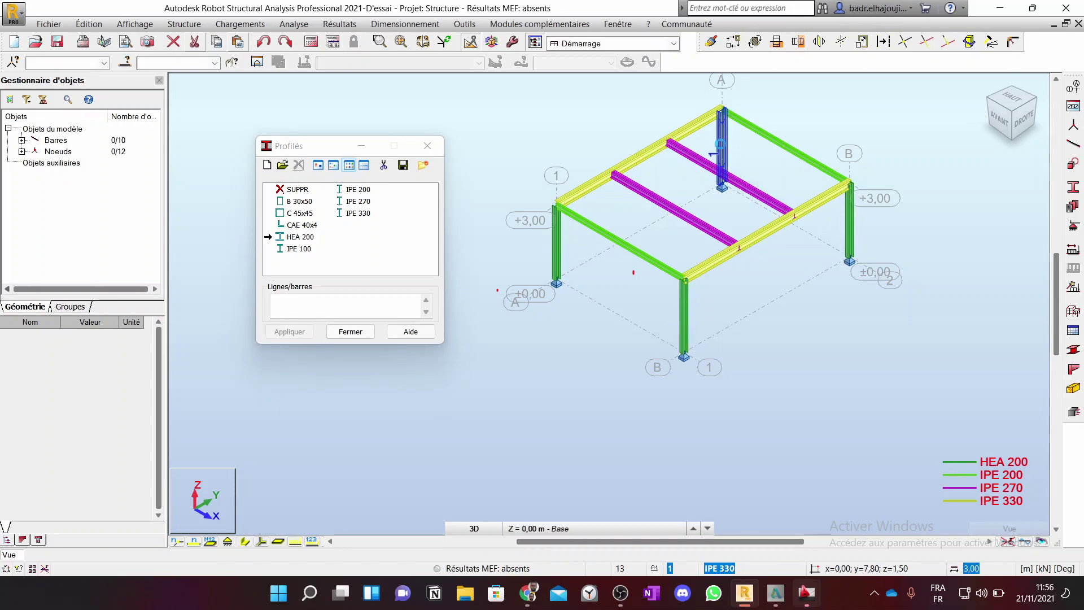
{"action": "left_click", "coordinate": [723, 145]}
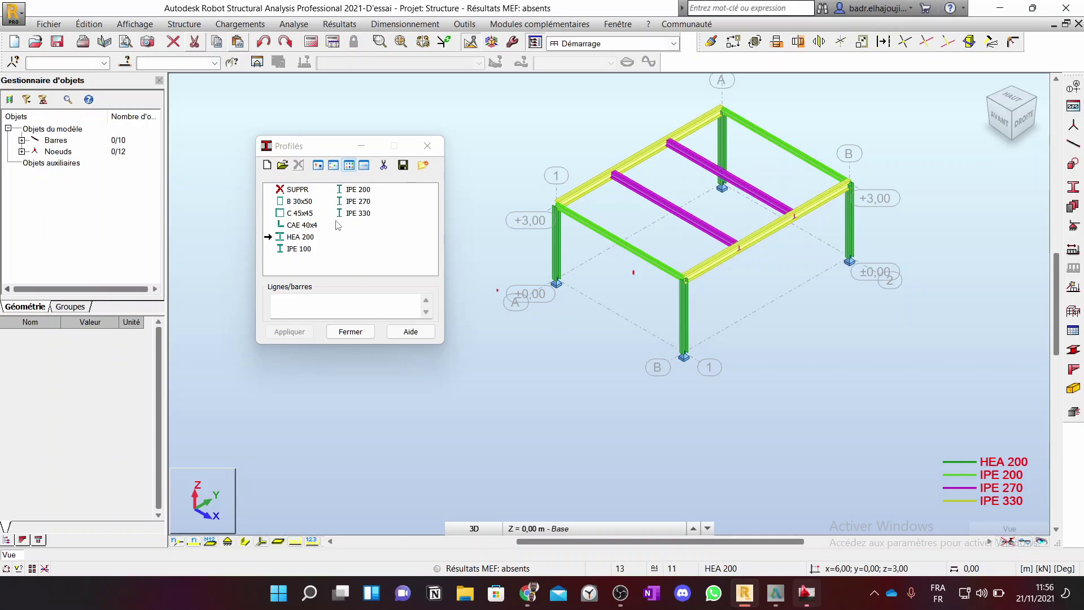
{"action": "left_click", "coordinate": [428, 145]}
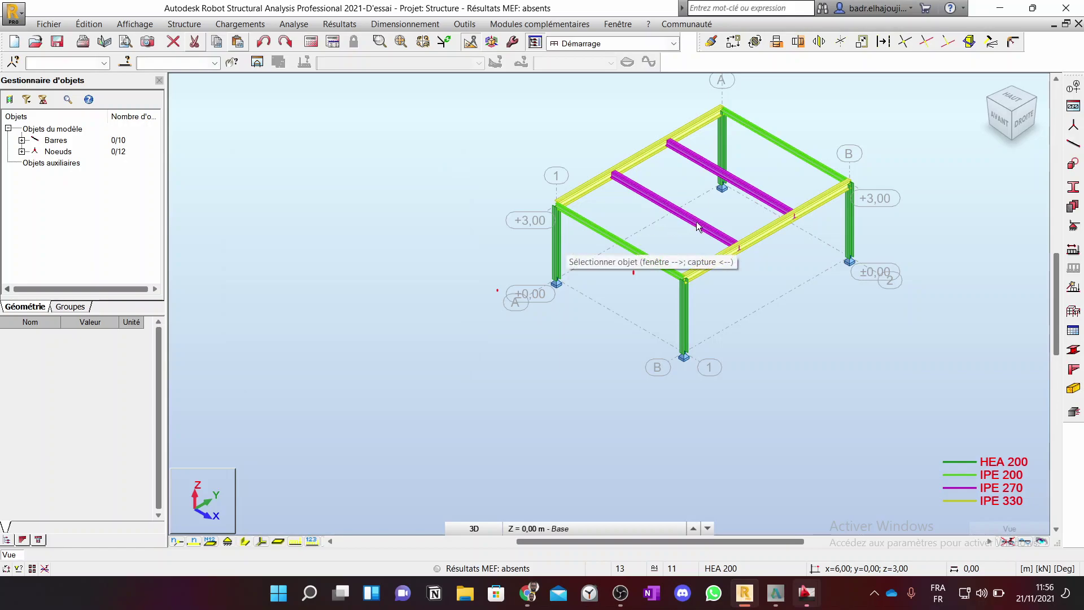
Step: Look up the IPE 330 profile in the OTUA section database
{"action": "middle_click_drag", "start_coordinate": [688, 197], "coordinate": [659, 234]}
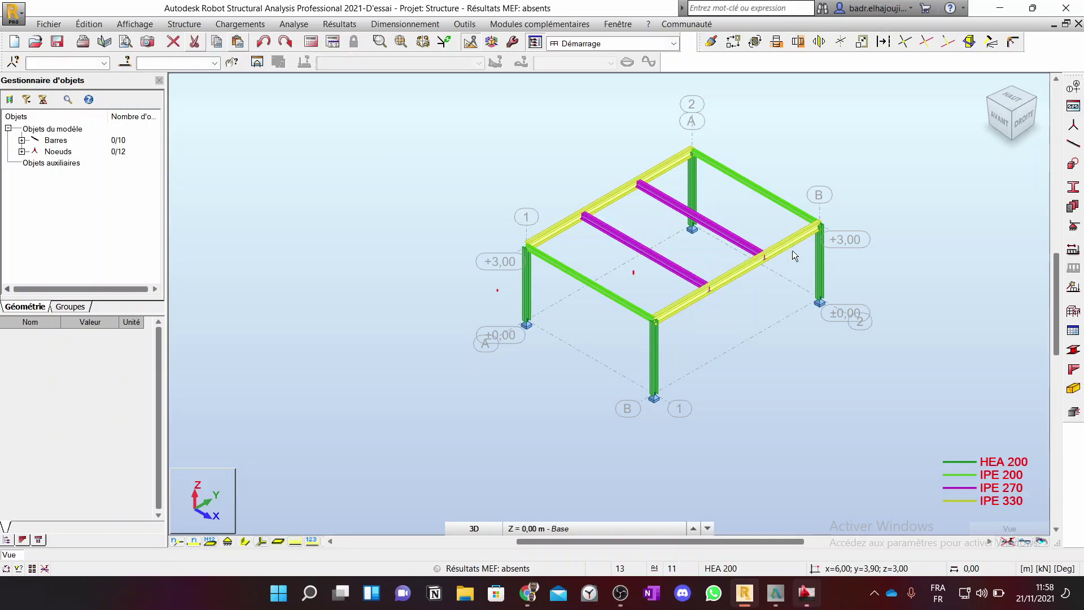
{"action": "left_click", "coordinate": [573, 25]}
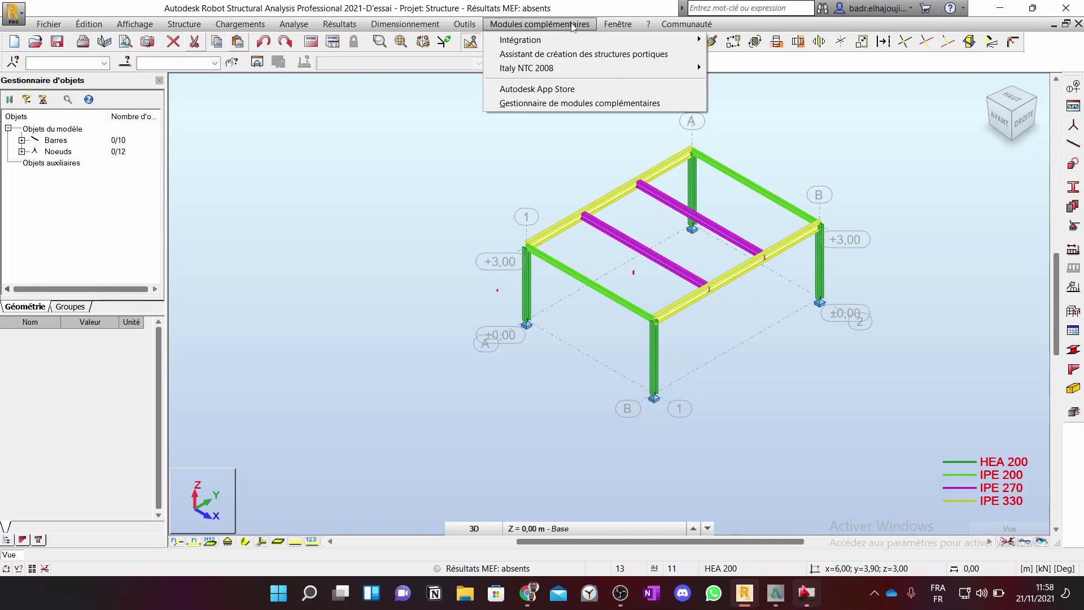
{"action": "mouse_move", "coordinate": [475, 25]}
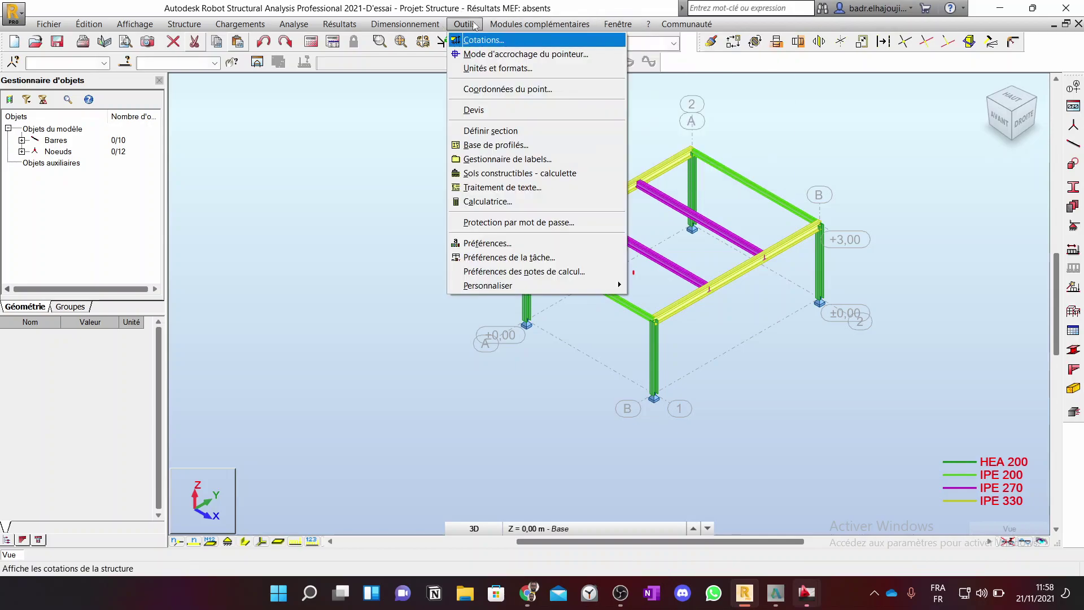
{"action": "left_click", "coordinate": [478, 149]}
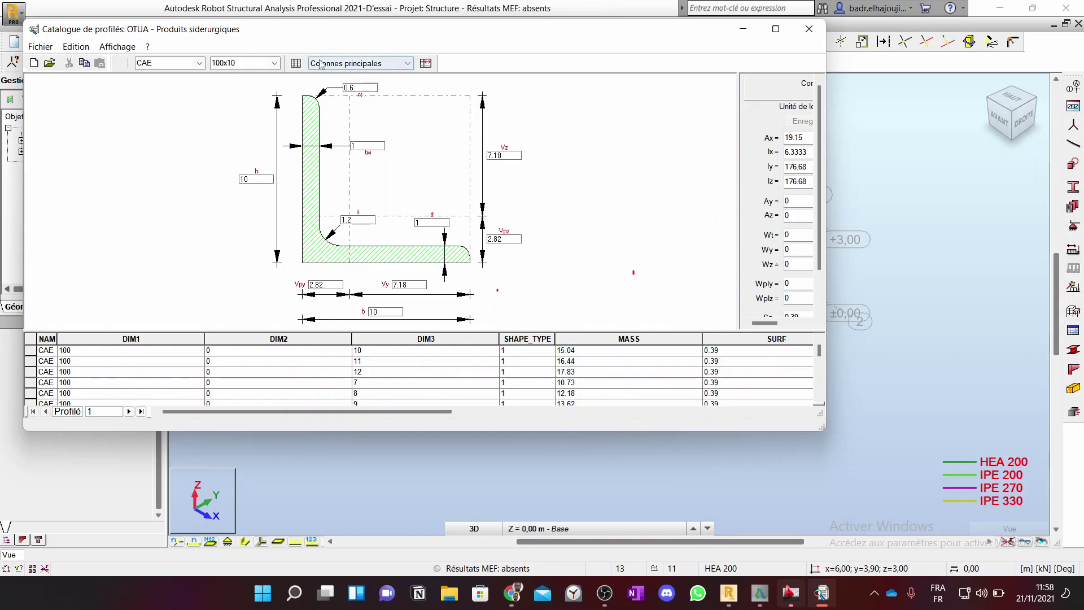
{"action": "left_click", "coordinate": [199, 62]}
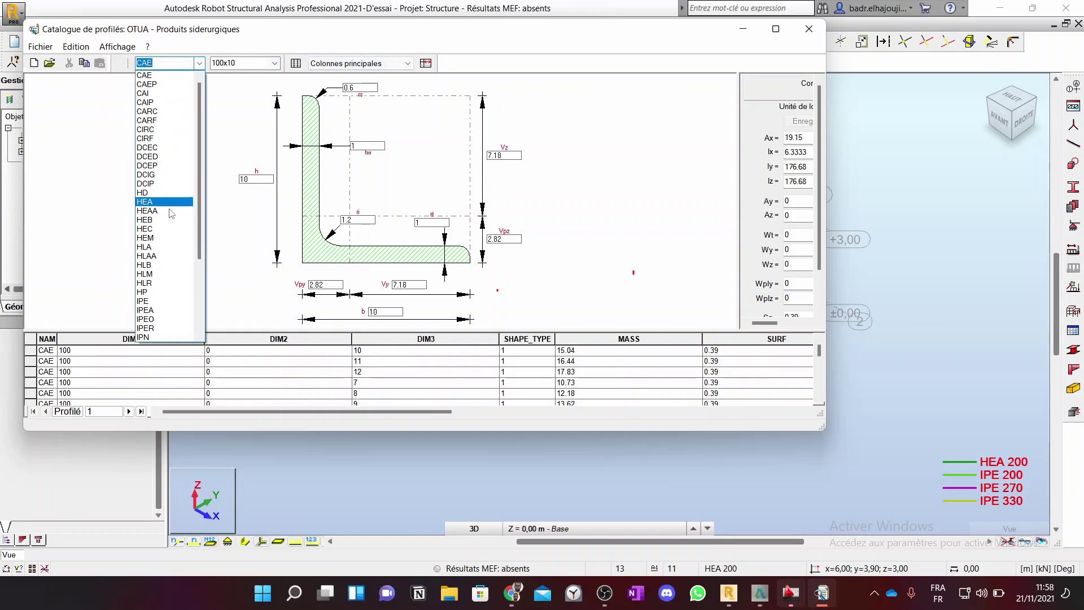
{"action": "scroll", "coordinate": [145, 308], "scroll_direction": "down", "scroll_amount": 1}
{"action": "left_click", "coordinate": [144, 275]}
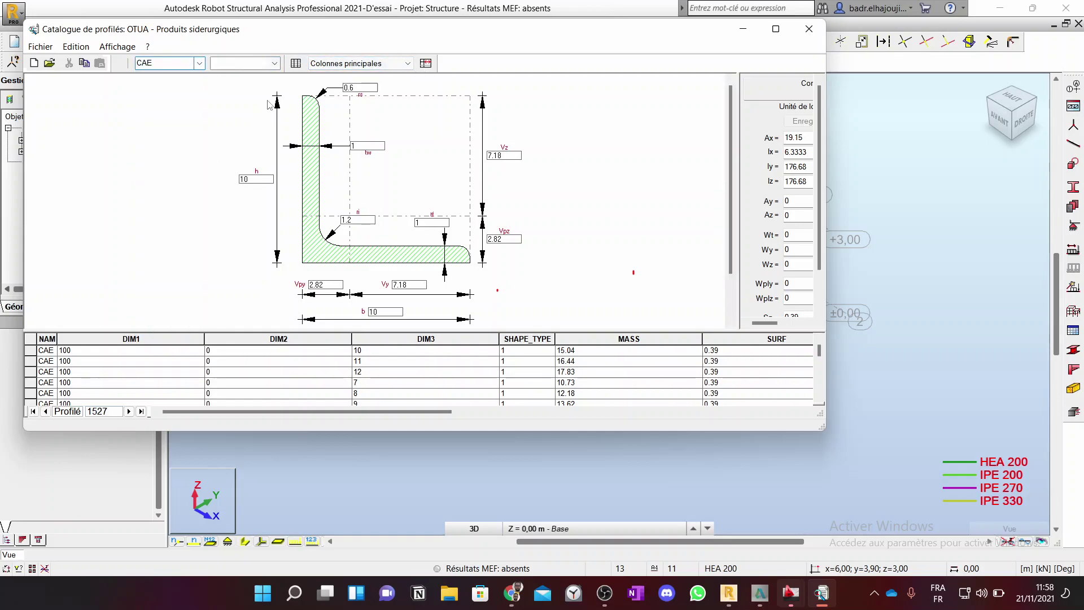
{"action": "left_click", "coordinate": [275, 63]}
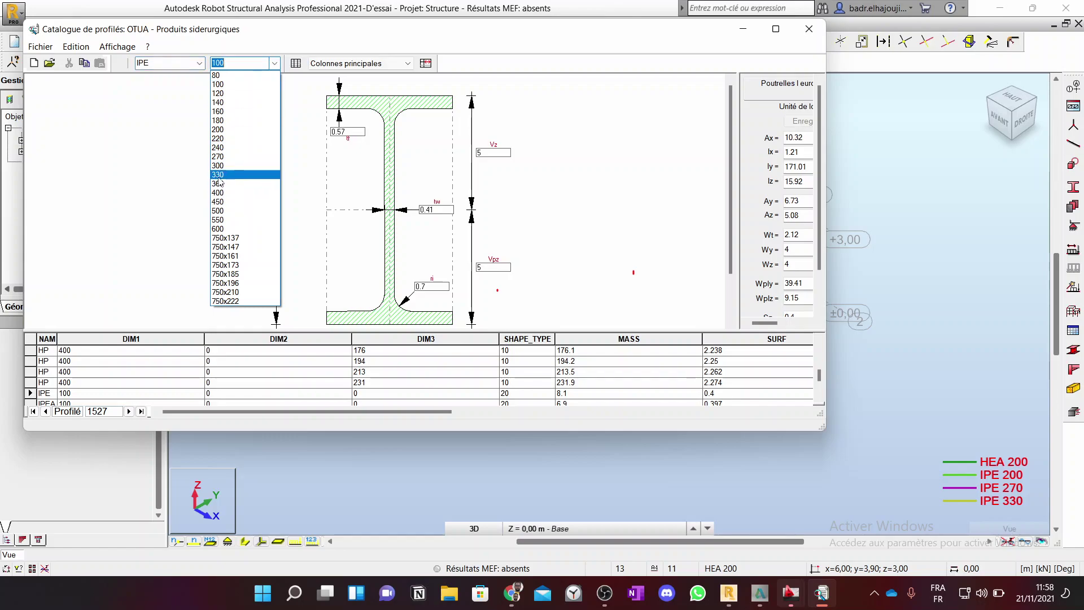
{"action": "left_click", "coordinate": [220, 182]}
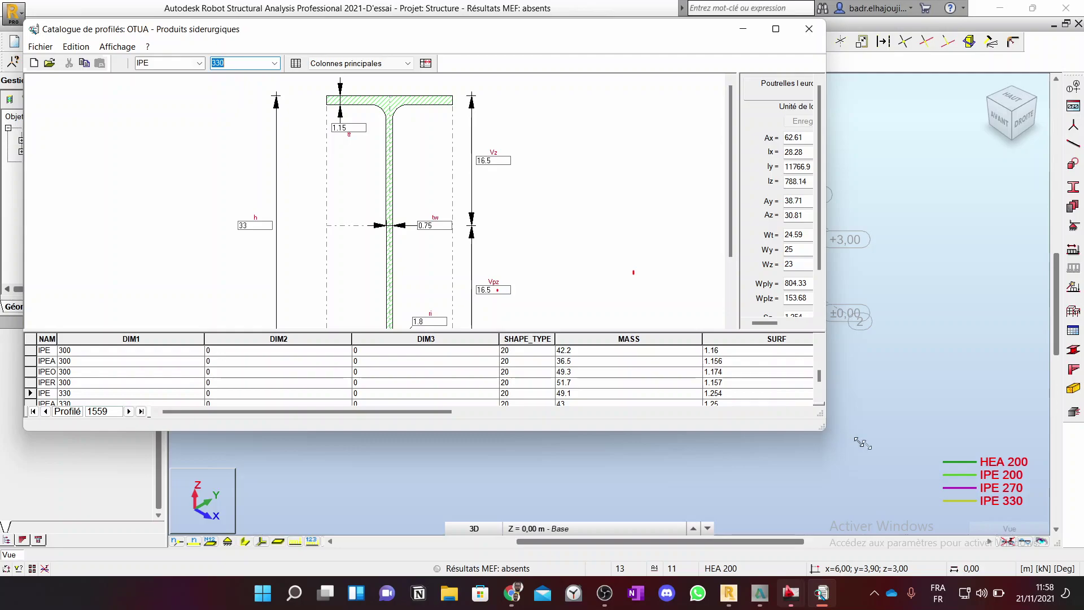
Step: Enlarge the catalogue window, examine the IPE 330 dimensions and section properties, and close the catalogue
{"action": "left_click_drag", "start_coordinate": [823, 428], "coordinate": [926, 510]}
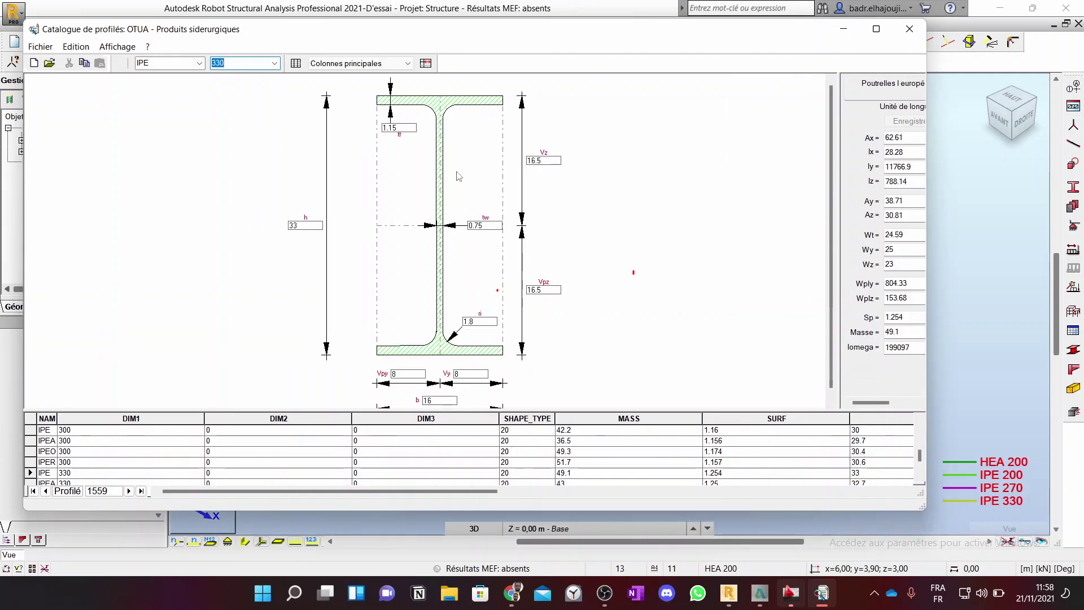
{"action": "left_click_drag", "start_coordinate": [873, 403], "coordinate": [889, 401]}
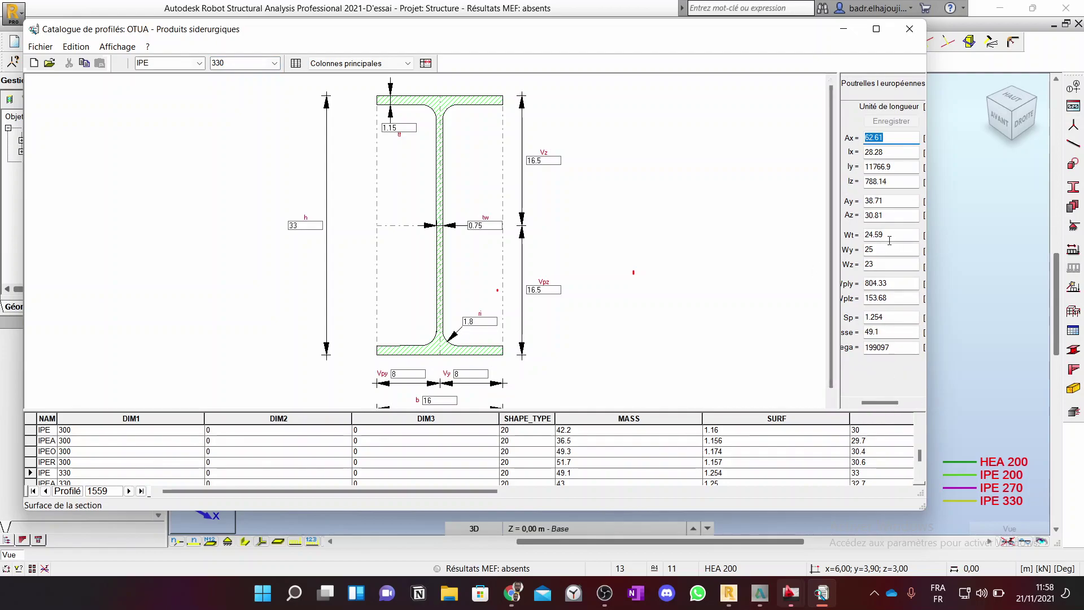
{"action": "left_click", "coordinate": [910, 29]}
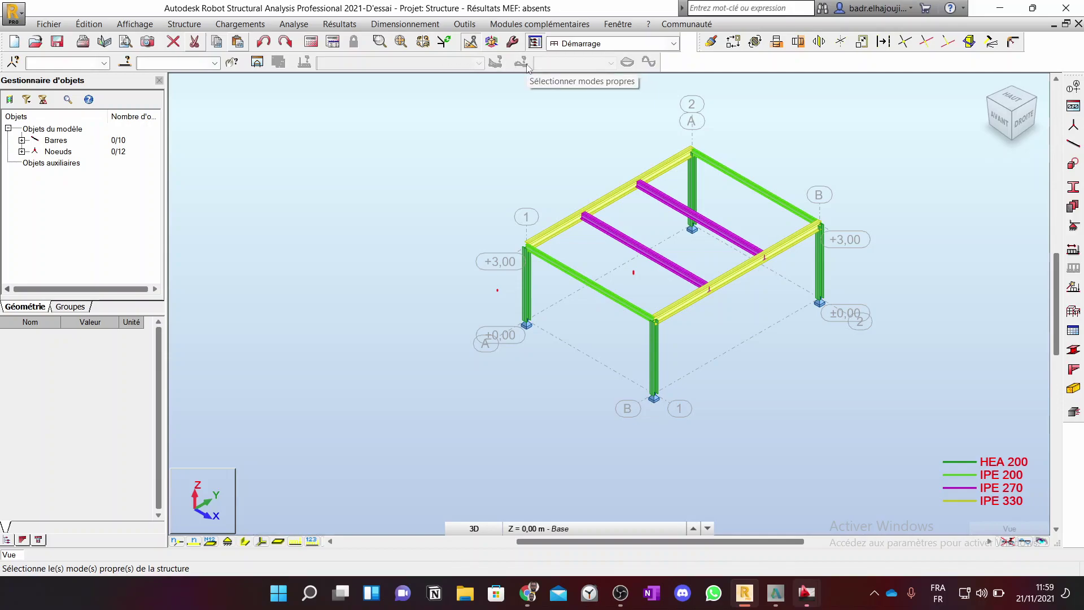
Step: Run the structural calculation and display the load symbols of case 1 PERM1 on the model
{"action": "left_click", "coordinate": [312, 45]}
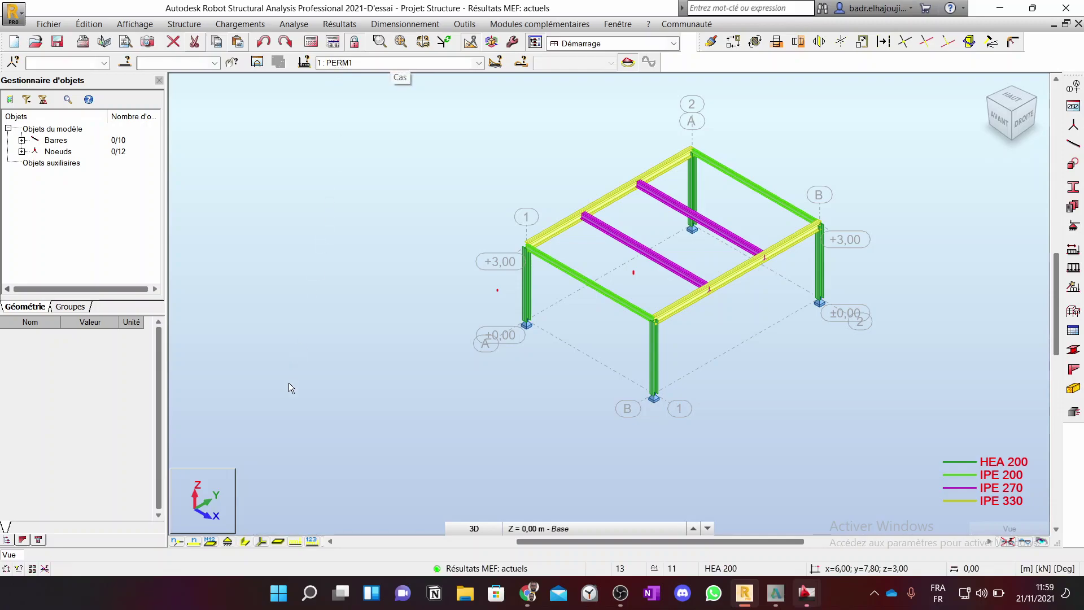
{"action": "left_click", "coordinate": [295, 541]}
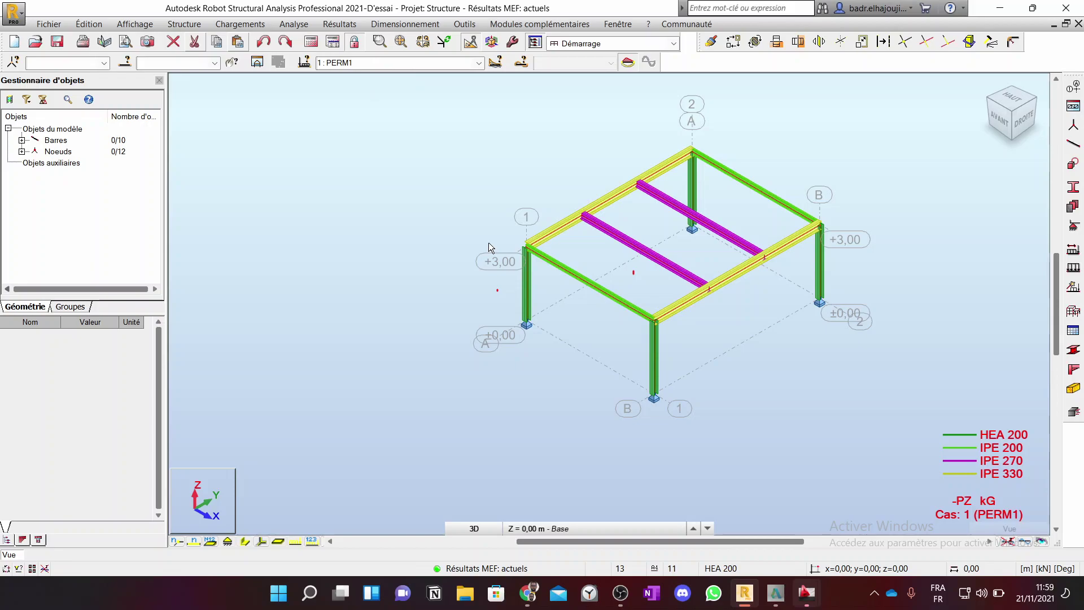
{"action": "left_click", "coordinate": [311, 42]}
Step: Highlight the axis B beam, the column at B-1 and the axis 1 edge beam in turn to examine their connections
{"action": "left_click", "coordinate": [693, 299]}
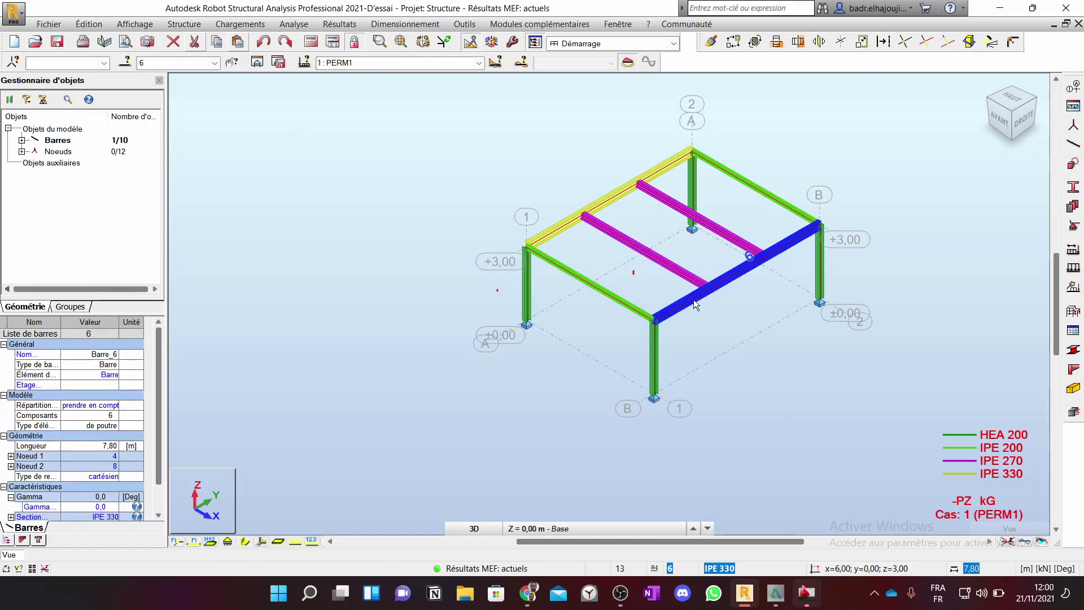
{"action": "left_click", "coordinate": [655, 361]}
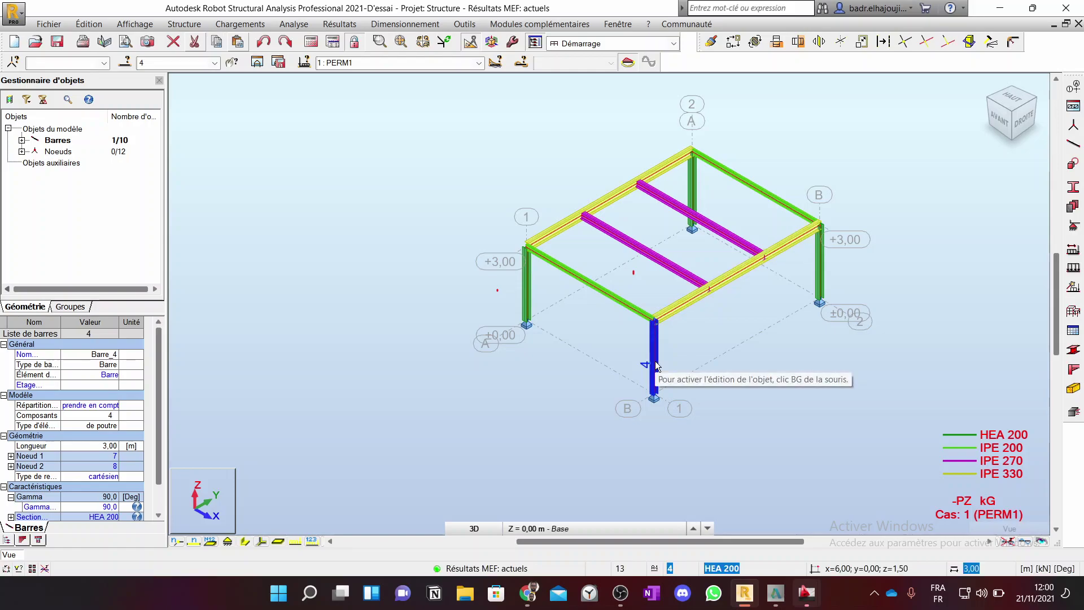
{"action": "left_click", "coordinate": [584, 279]}
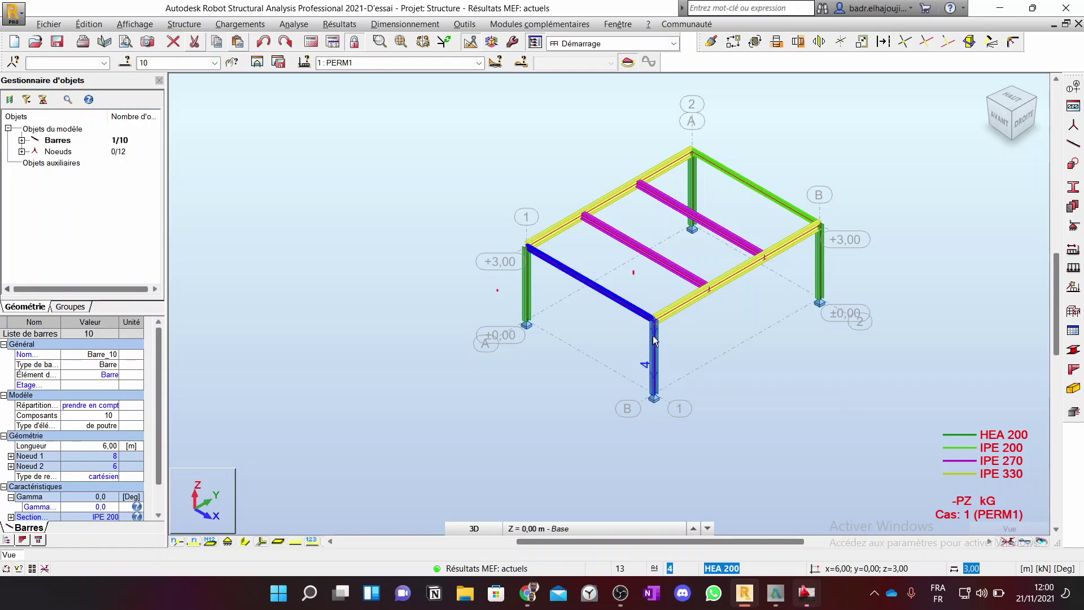
{"action": "key", "text": "alt"}
{"action": "left_click", "coordinate": [654, 334]}
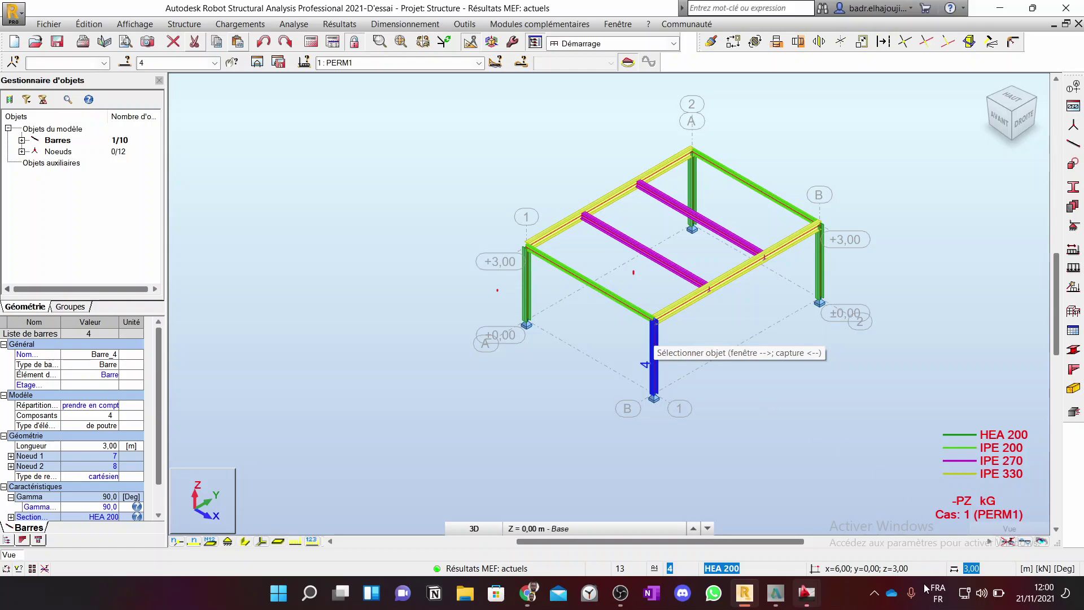
Step: Switch to the exercise PDF in Chrome, read the structure's member and connection description on page 36, and return to Robot
{"action": "left_click", "coordinate": [531, 598]}
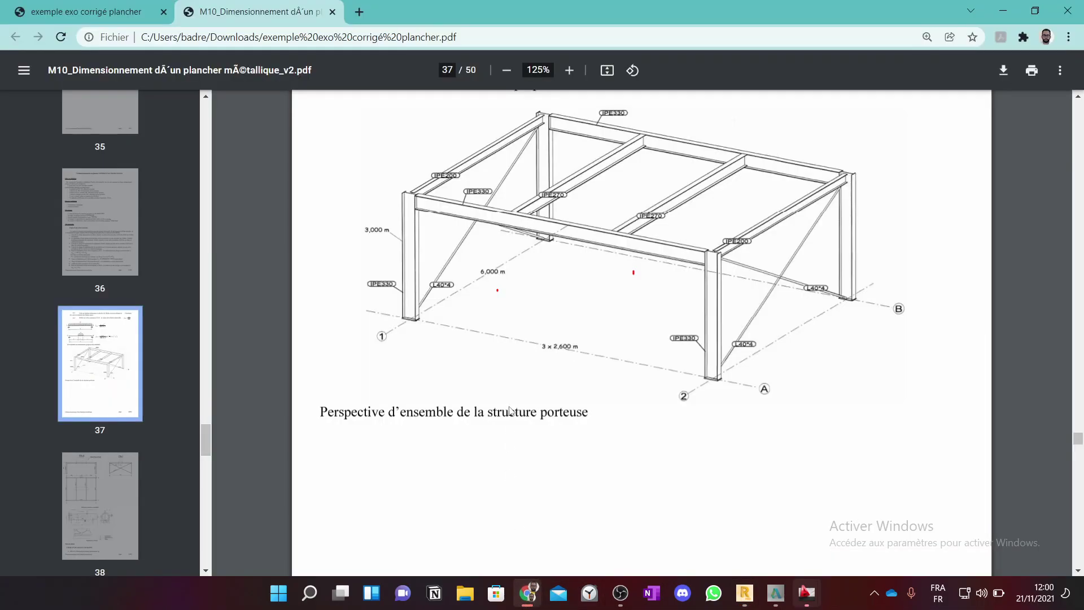
{"action": "scroll", "coordinate": [531, 339], "scroll_direction": "up", "scroll_amount": 6}
{"action": "scroll", "coordinate": [531, 339], "scroll_direction": "up", "scroll_amount": 15}
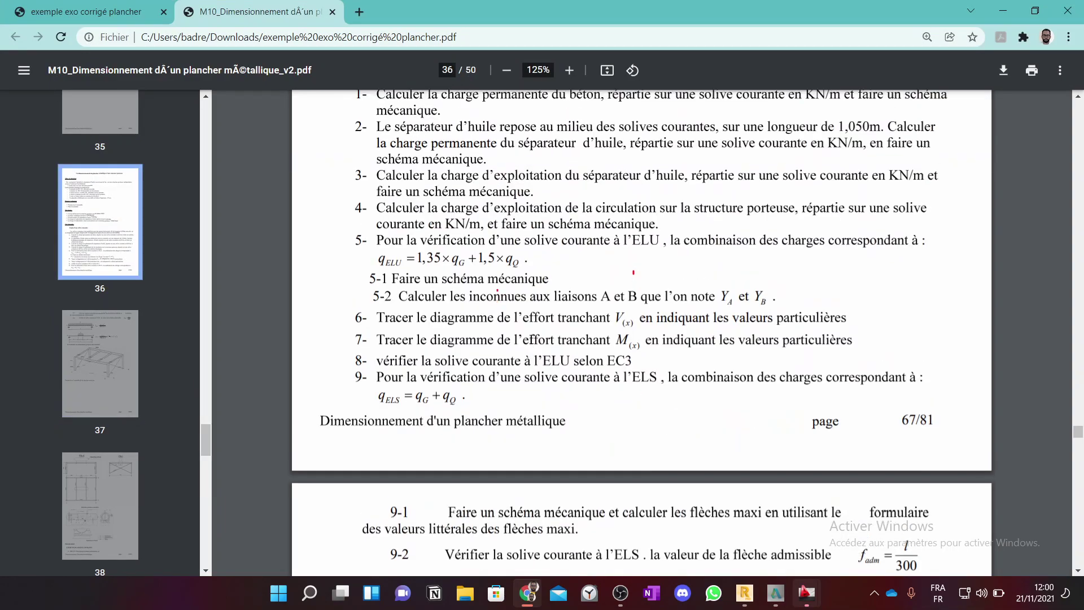
{"action": "scroll", "coordinate": [532, 340], "scroll_direction": "up", "scroll_amount": 3}
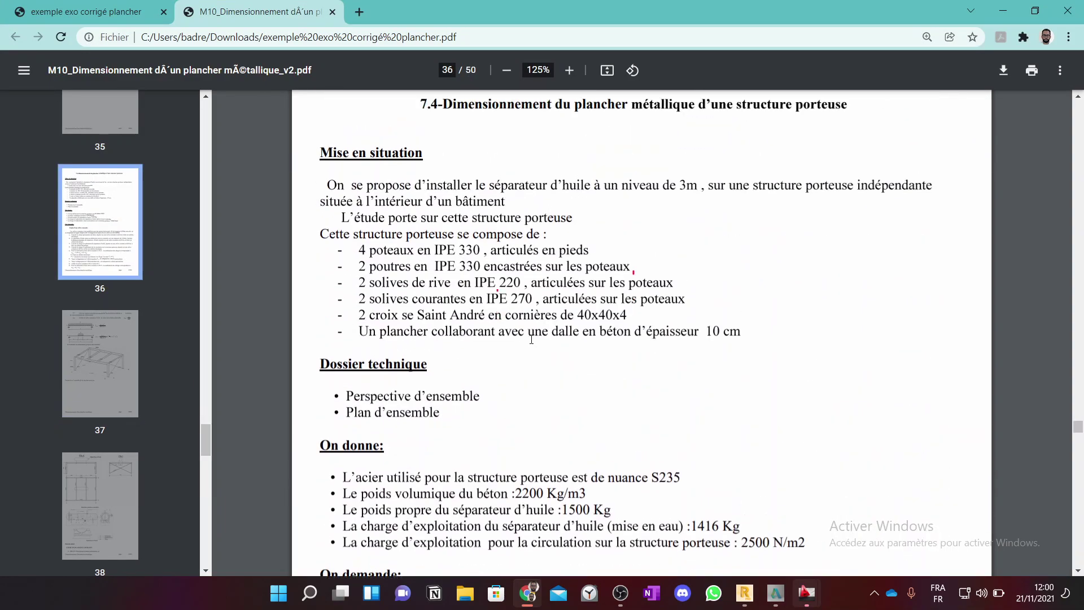
{"action": "scroll", "coordinate": [421, 235], "scroll_direction": "down", "scroll_amount": 1}
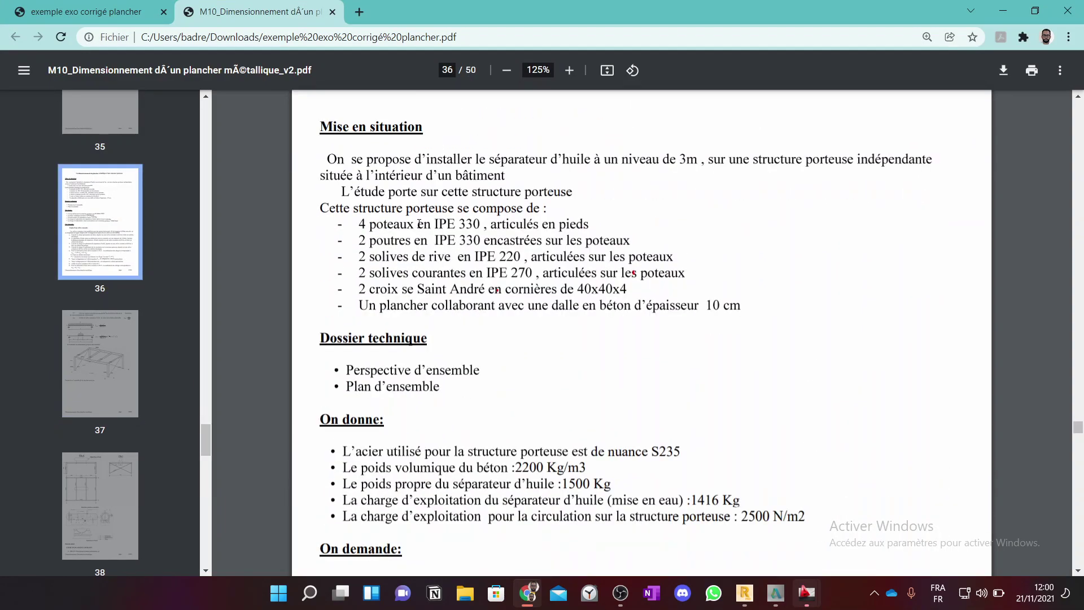
{"action": "left_click_drag", "start_coordinate": [497, 211], "coordinate": [505, 212]}
{"action": "left_click", "coordinate": [649, 277]}
{"action": "left_click", "coordinate": [741, 592]}
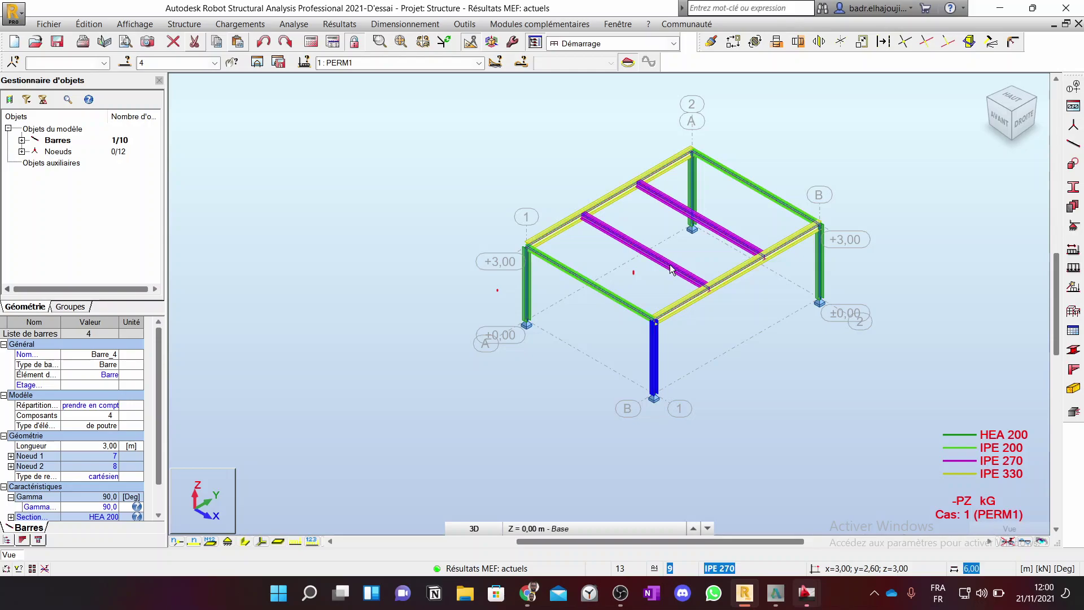
Step: Check the intermediate IPE 270 beams, the axis B beam and the column at B-1 against the described connections, leaving that column selected
{"action": "left_click", "coordinate": [683, 274]}
{"action": "left_click", "coordinate": [735, 238]}
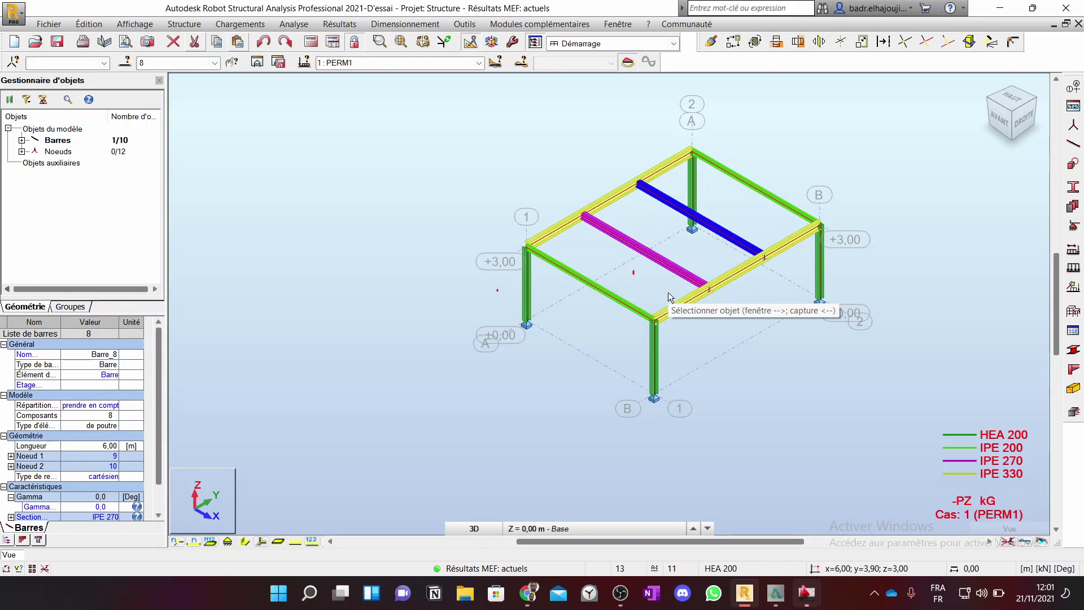
{"action": "left_click", "coordinate": [655, 362]}
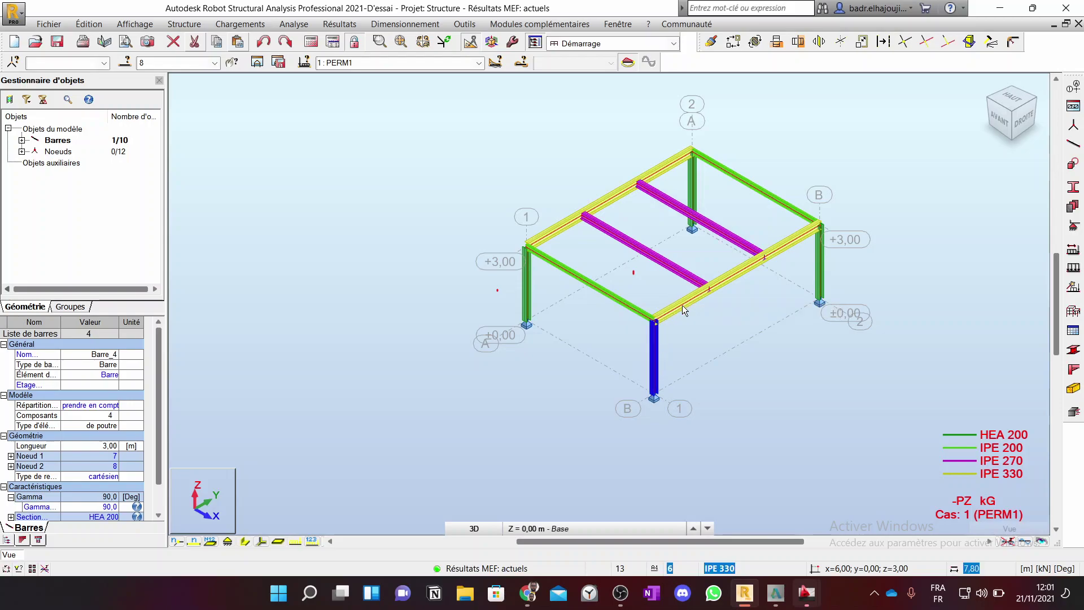
{"action": "left_click", "coordinate": [683, 306]}
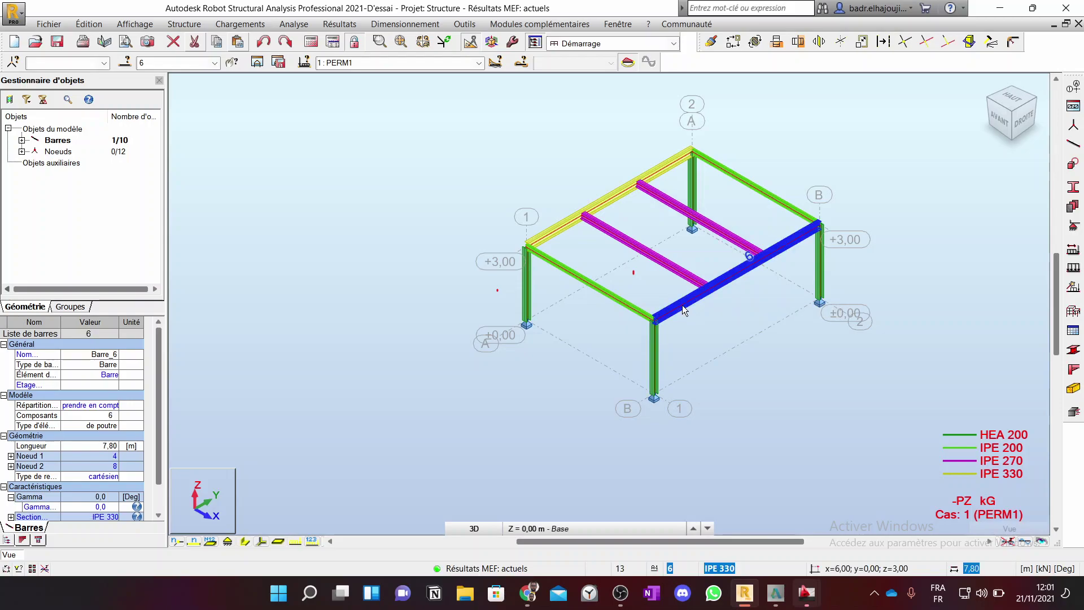
{"action": "left_click", "coordinate": [611, 296]}
{"action": "left_click", "coordinate": [653, 337]}
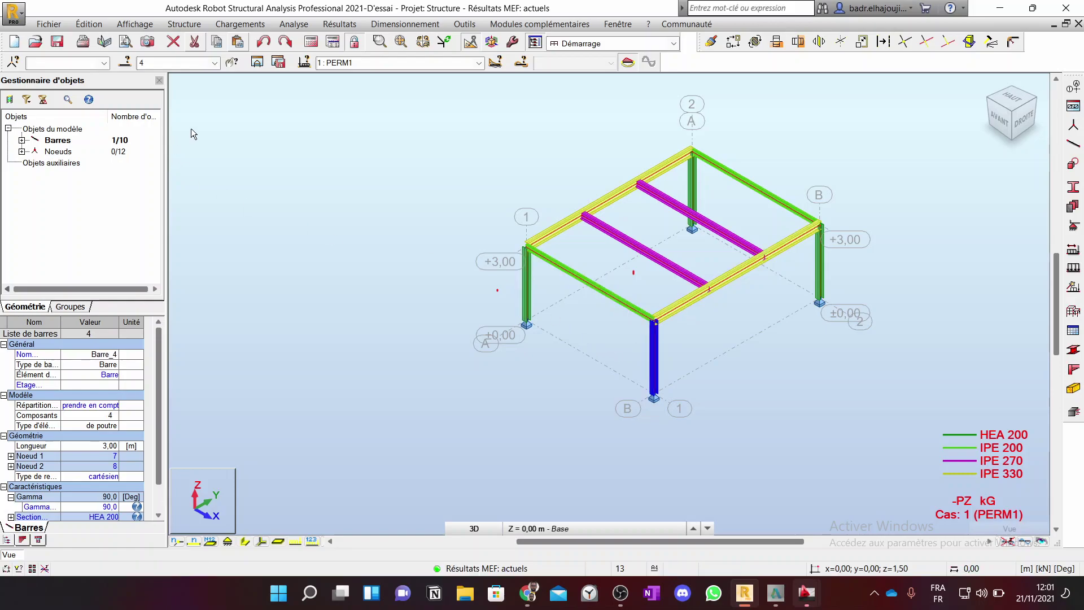
Step: Open the bar releases with the ART-ART type chosen, and hide the section shapes and load symbols on the model
{"action": "left_click", "coordinate": [148, 26]}
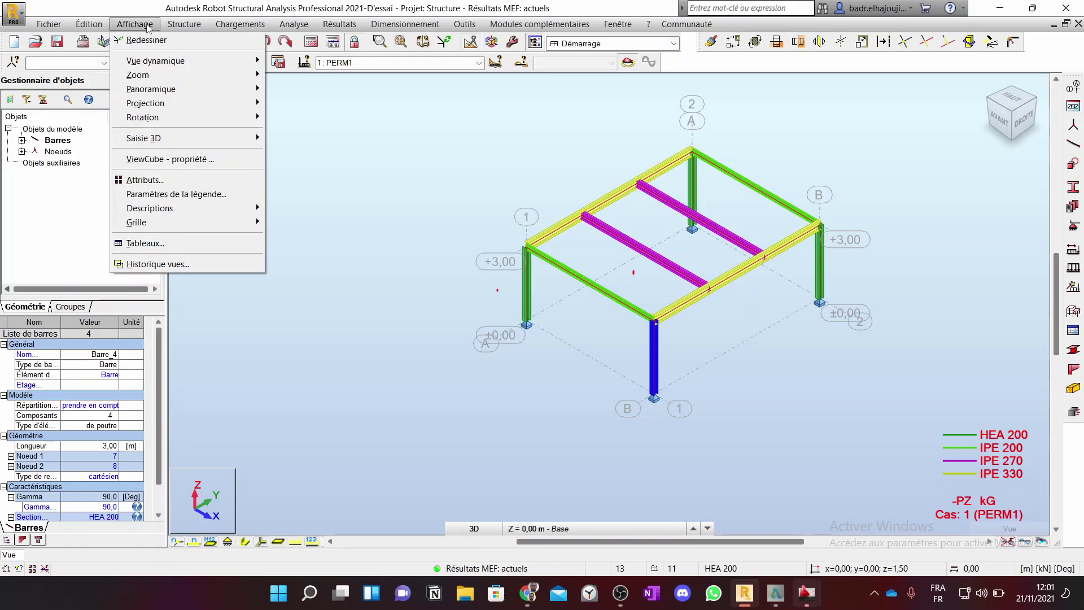
{"action": "left_click", "coordinate": [169, 25]}
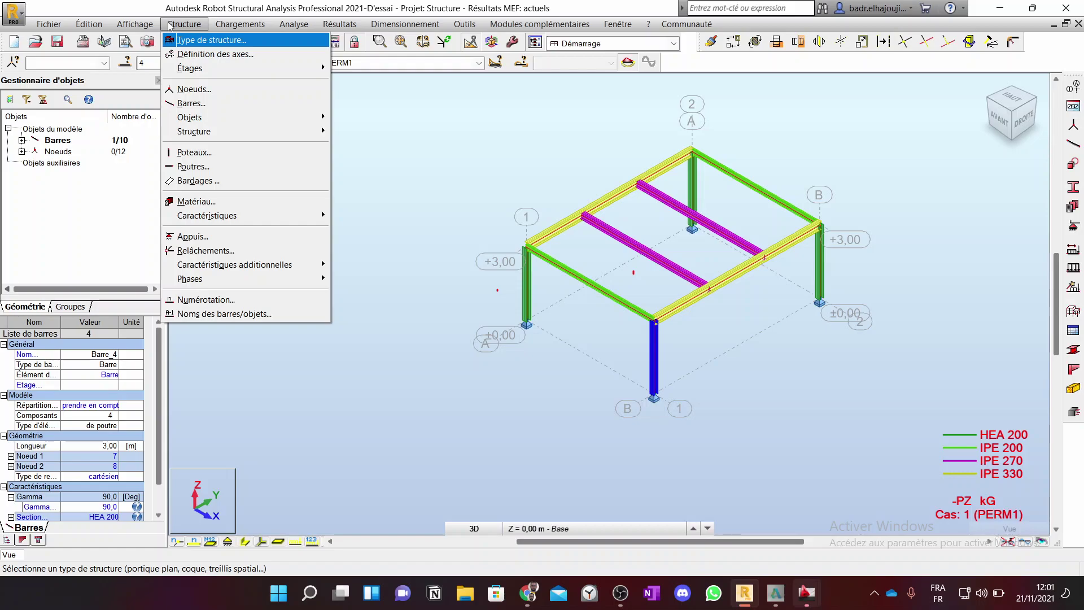
{"action": "mouse_move", "coordinate": [271, 270]}
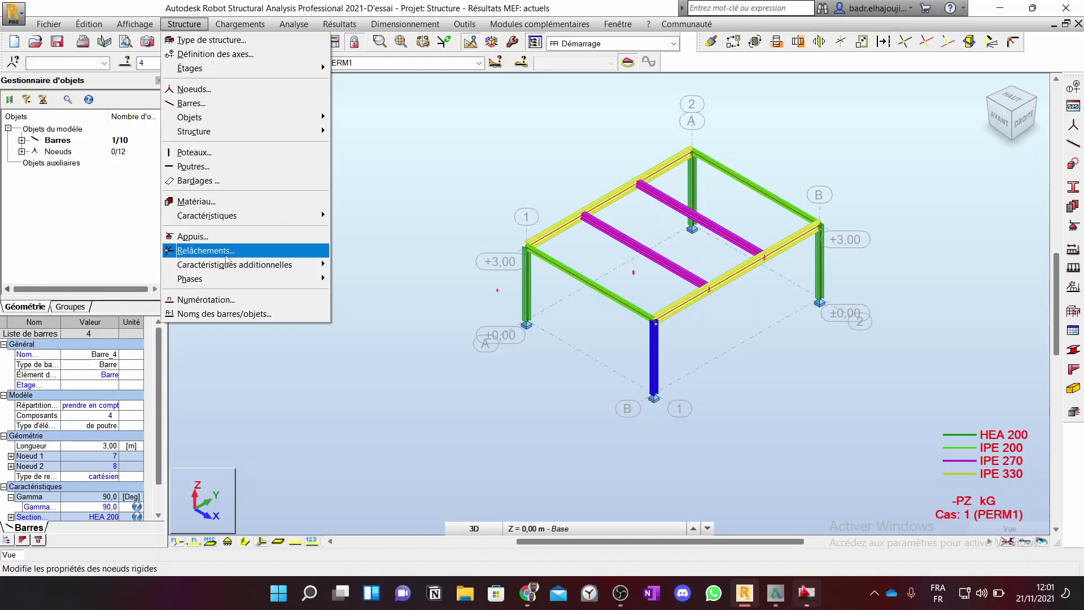
{"action": "left_click", "coordinate": [226, 255]}
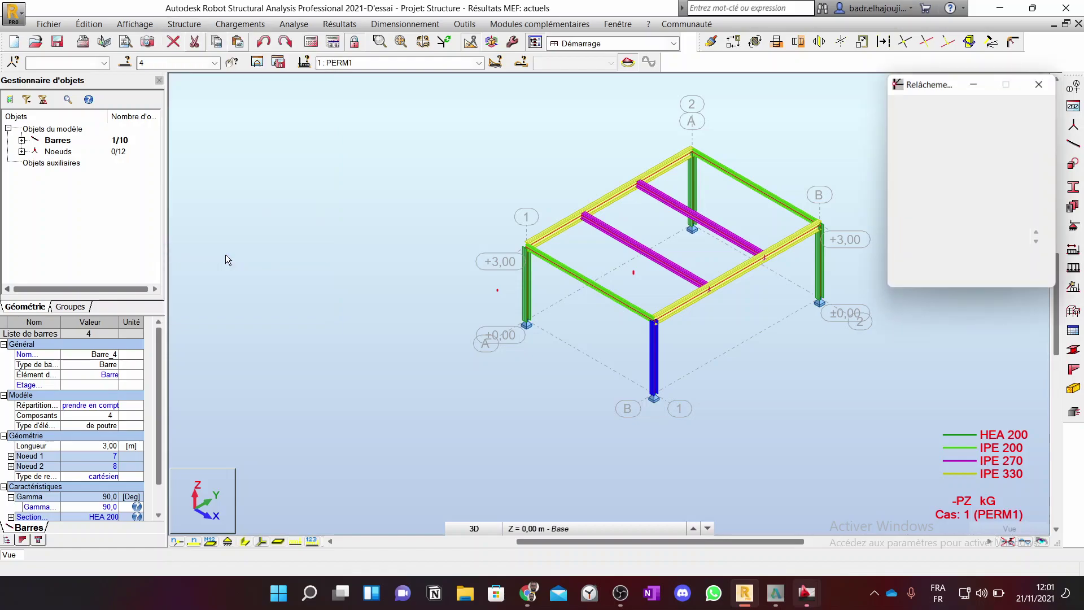
{"action": "left_click_drag", "start_coordinate": [944, 88], "coordinate": [337, 172]}
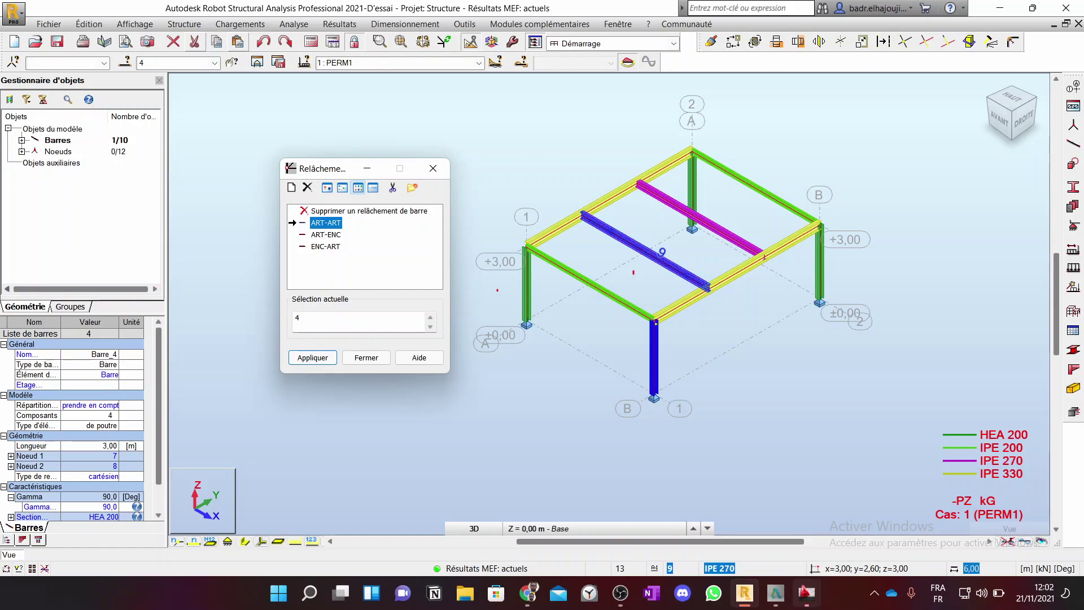
{"action": "left_click", "coordinate": [244, 541]}
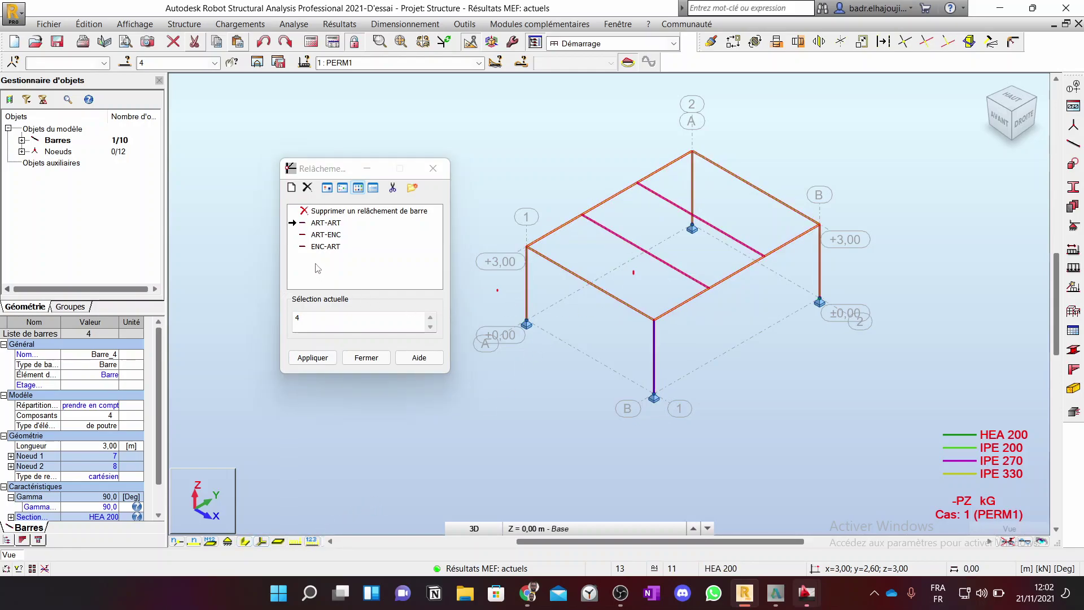
{"action": "left_click", "coordinate": [295, 542]}
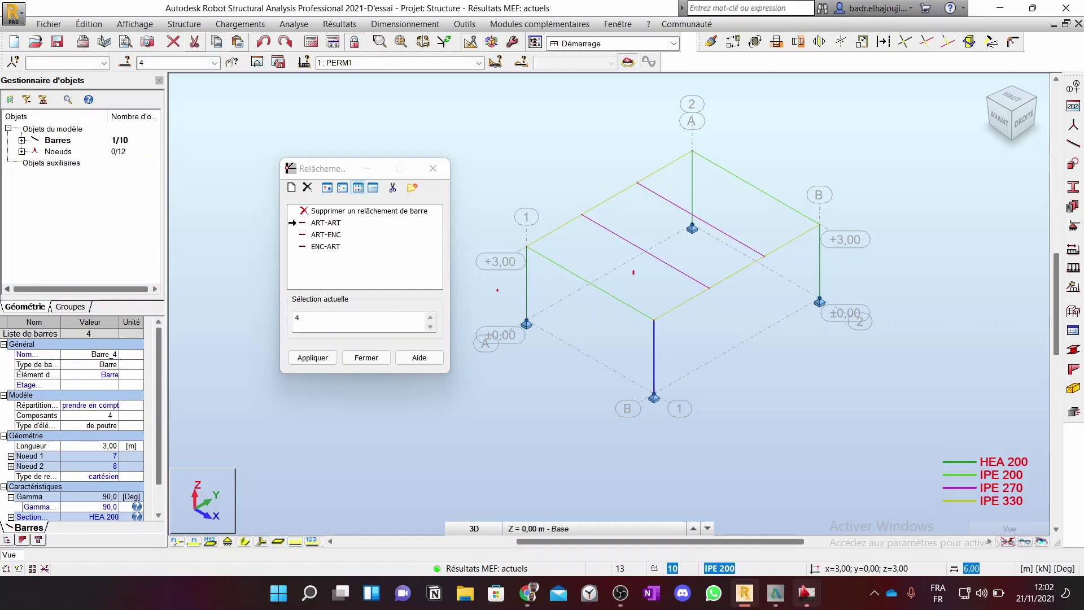
Step: Assign the ART-ART release to the IPE 200 edge beams on axes 1 and 2 and to both intermediate IPE 270 beams
{"action": "left_click", "coordinate": [592, 284]}
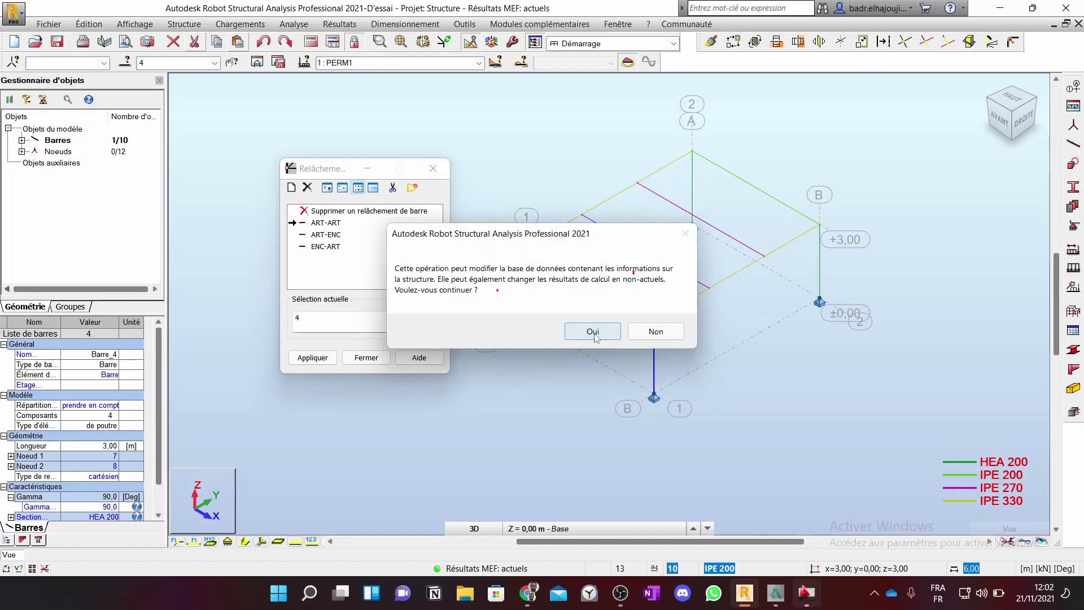
{"action": "left_click", "coordinate": [593, 332]}
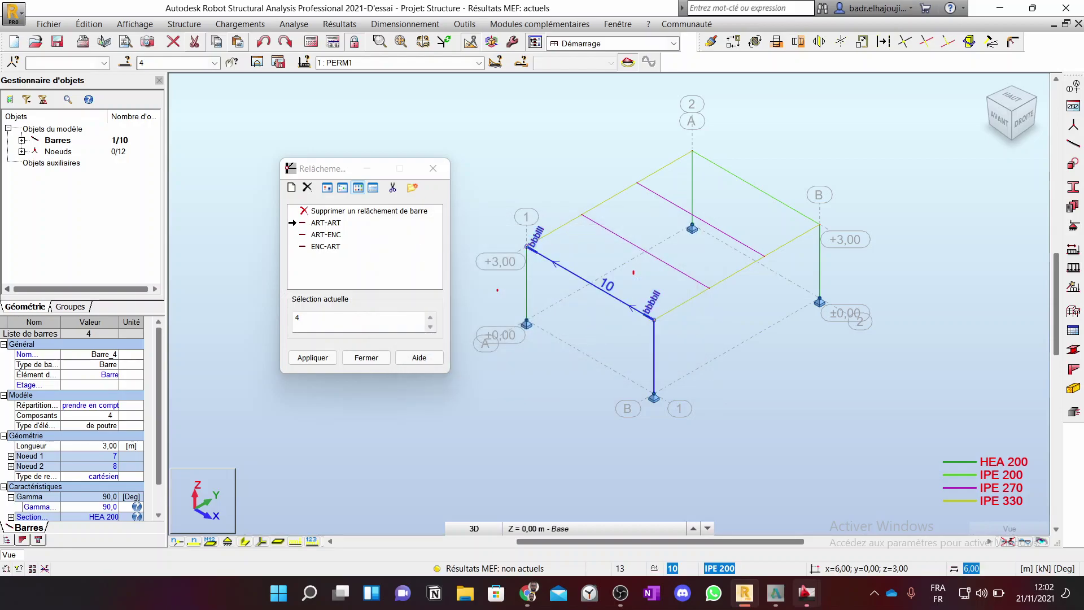
{"action": "scroll", "coordinate": [654, 318], "scroll_direction": "up", "scroll_amount": 3}
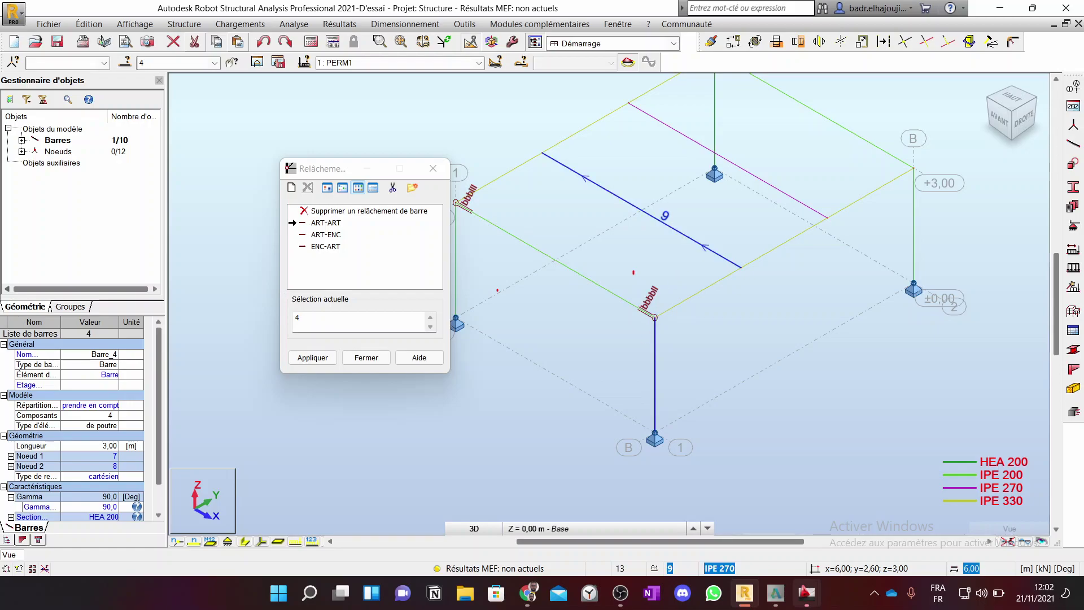
{"action": "left_click", "coordinate": [715, 252]}
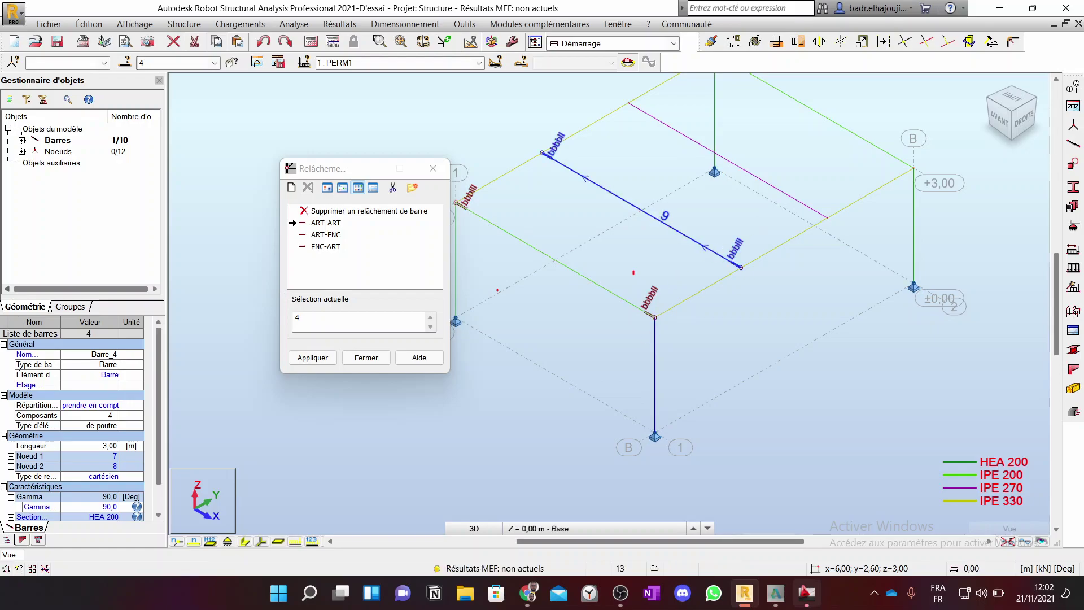
{"action": "left_click", "coordinate": [797, 202]}
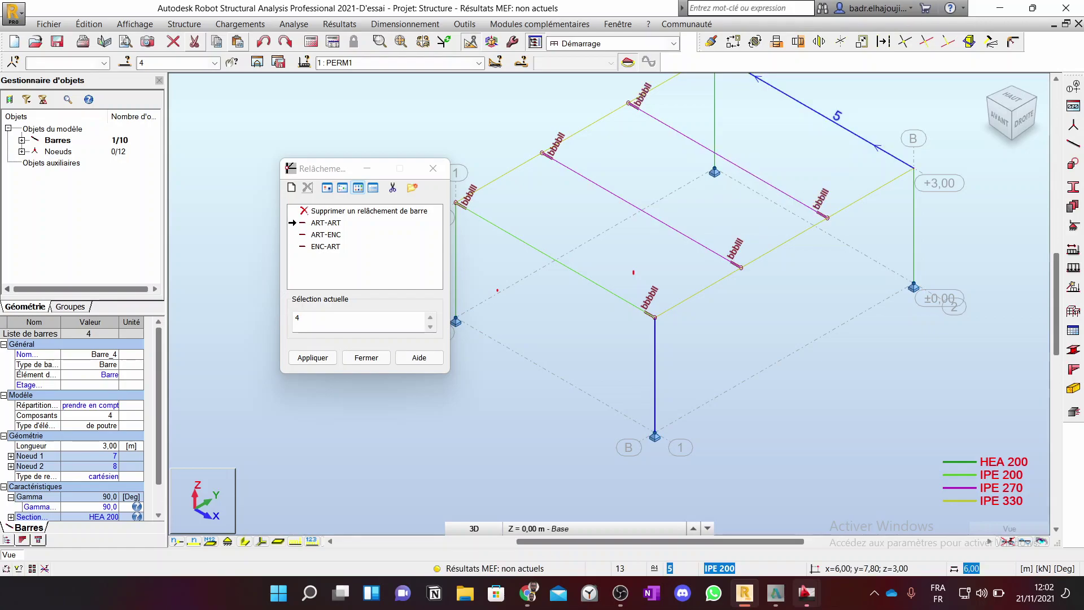
{"action": "left_click", "coordinate": [847, 129]}
{"action": "scroll", "coordinate": [878, 284], "scroll_direction": "down", "scroll_amount": 1}
{"action": "scroll", "coordinate": [879, 288], "scroll_direction": "down", "scroll_amount": 1}
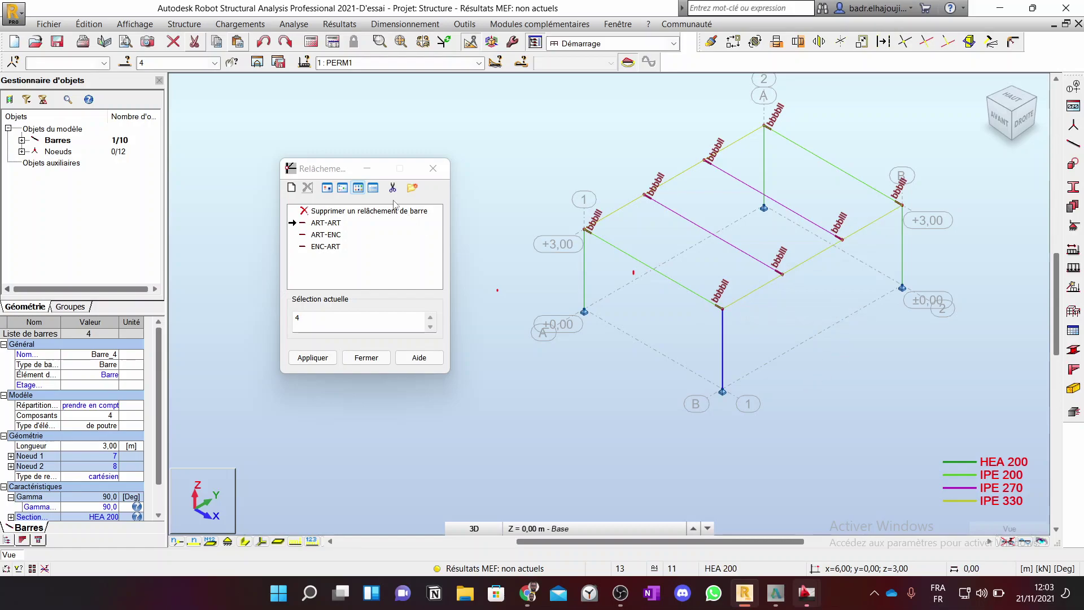
{"action": "left_click", "coordinate": [432, 167]}
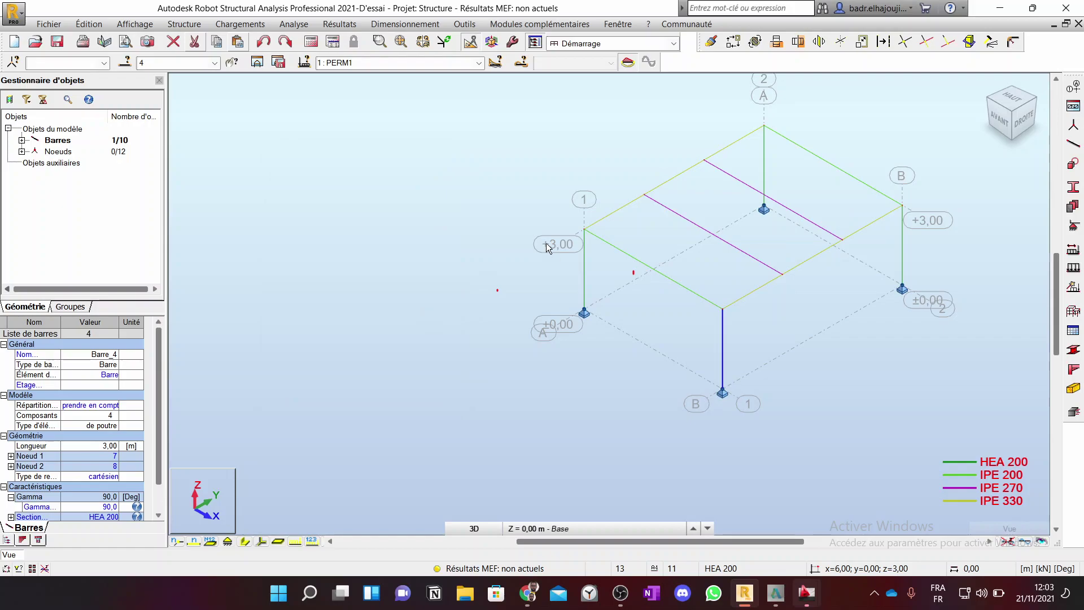
Step: Run the structural calculation with the releases applied, choosing to continue despite the instability
{"action": "left_click", "coordinate": [312, 43]}
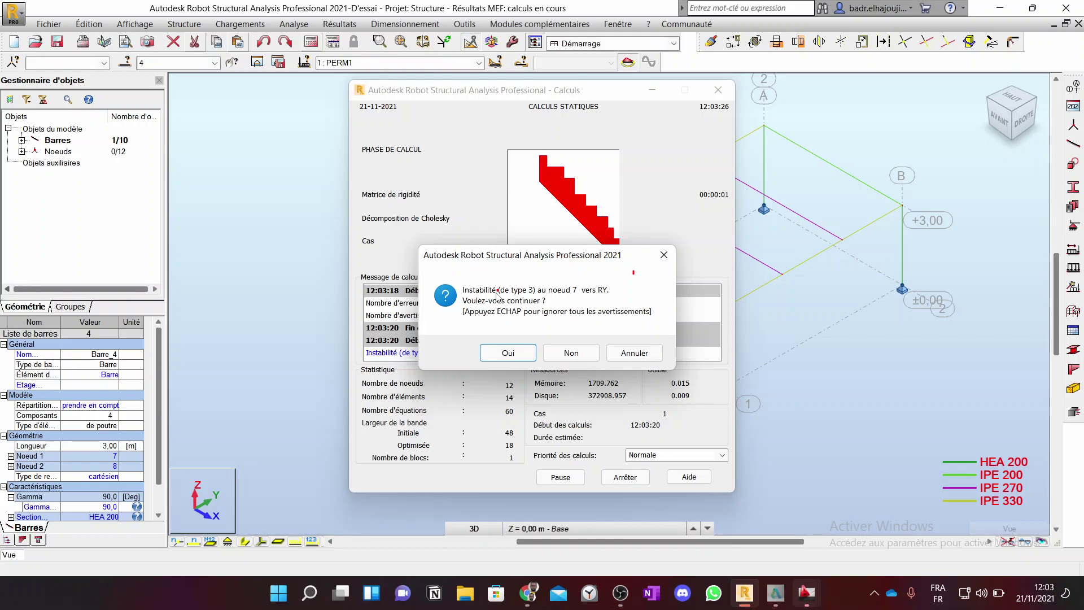
{"action": "left_click", "coordinate": [507, 353]}
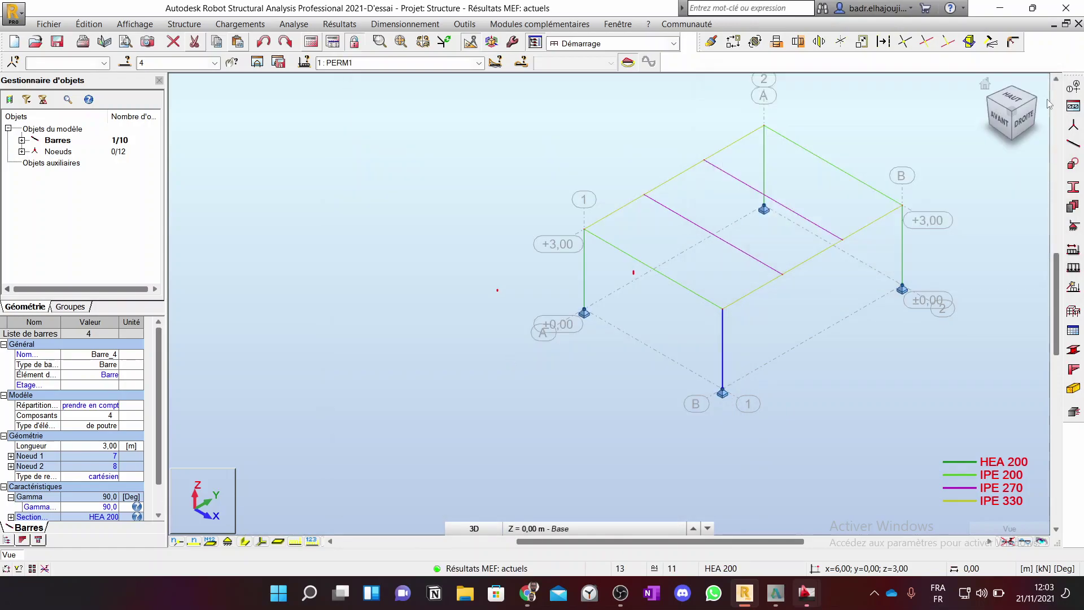
{"action": "left_click", "coordinate": [1040, 83]}
{"action": "scroll", "coordinate": [813, 292], "scroll_direction": "up", "scroll_amount": 1}
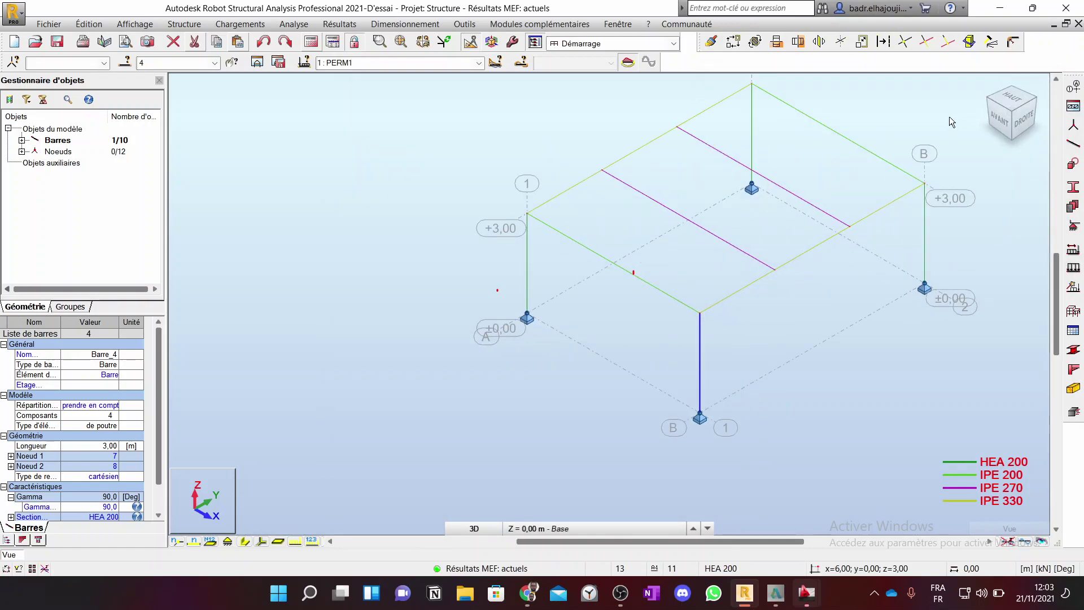
Step: Examine the frames in the right-side and rear views to judge their lateral stability
{"action": "left_click", "coordinate": [1027, 125]}
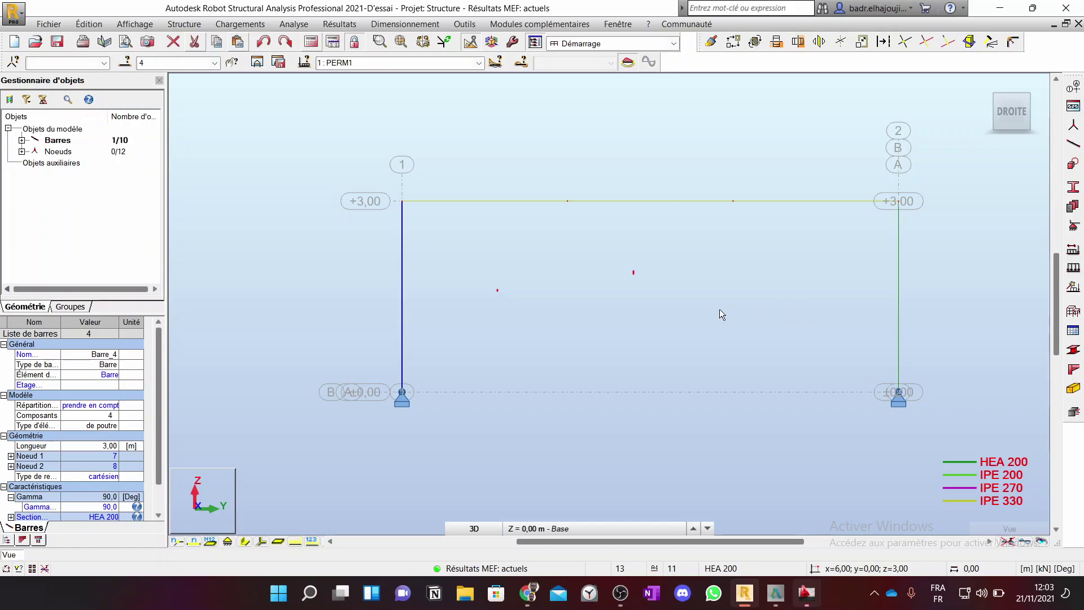
{"action": "left_click", "coordinate": [579, 194]}
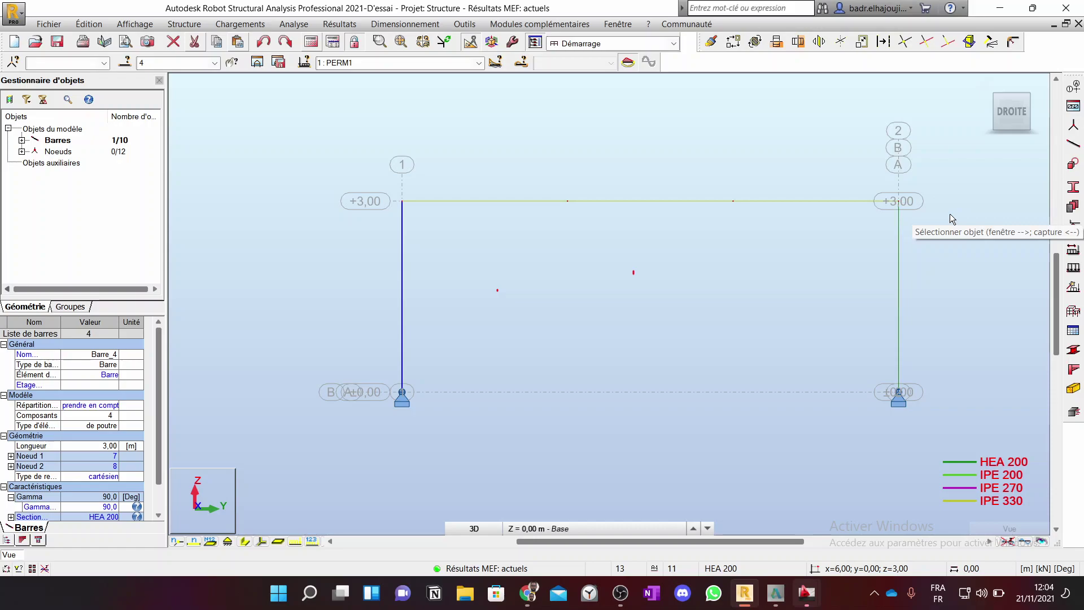
{"action": "left_click", "coordinate": [1027, 93]}
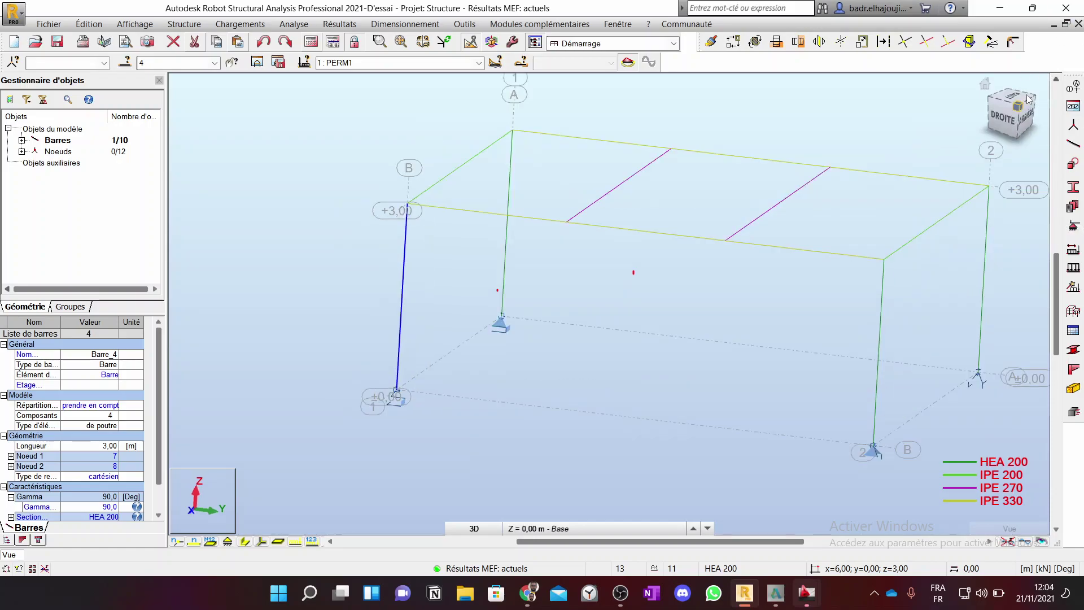
{"action": "left_click", "coordinate": [1020, 124]}
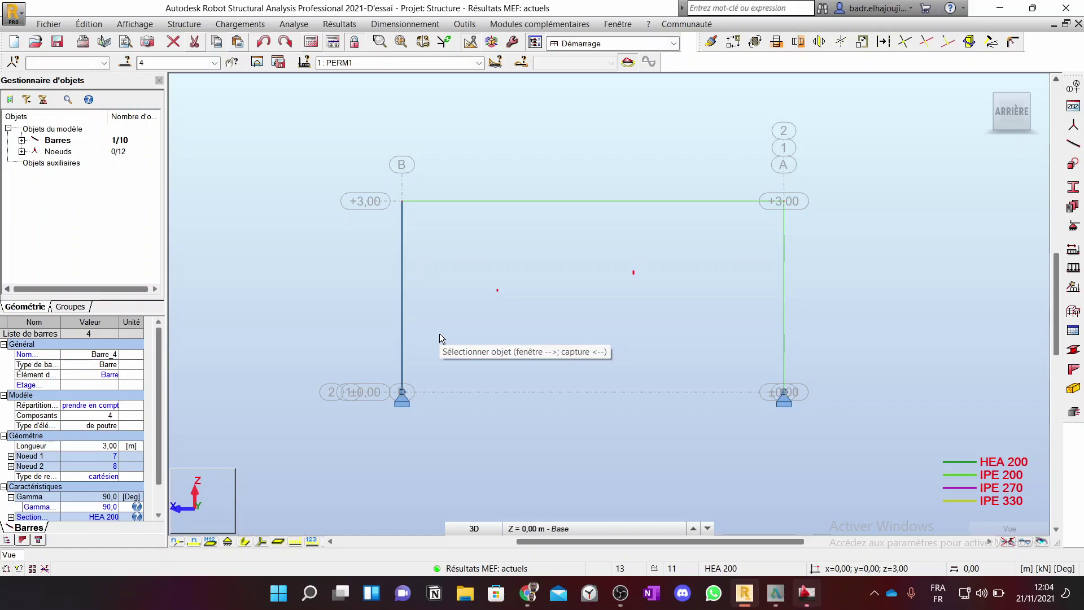
Step: Add two crossing CAE 40x4 bracing bars in the axis 2 frame, each running from a column base to the opposite column top
{"action": "left_click", "coordinate": [1030, 97]}
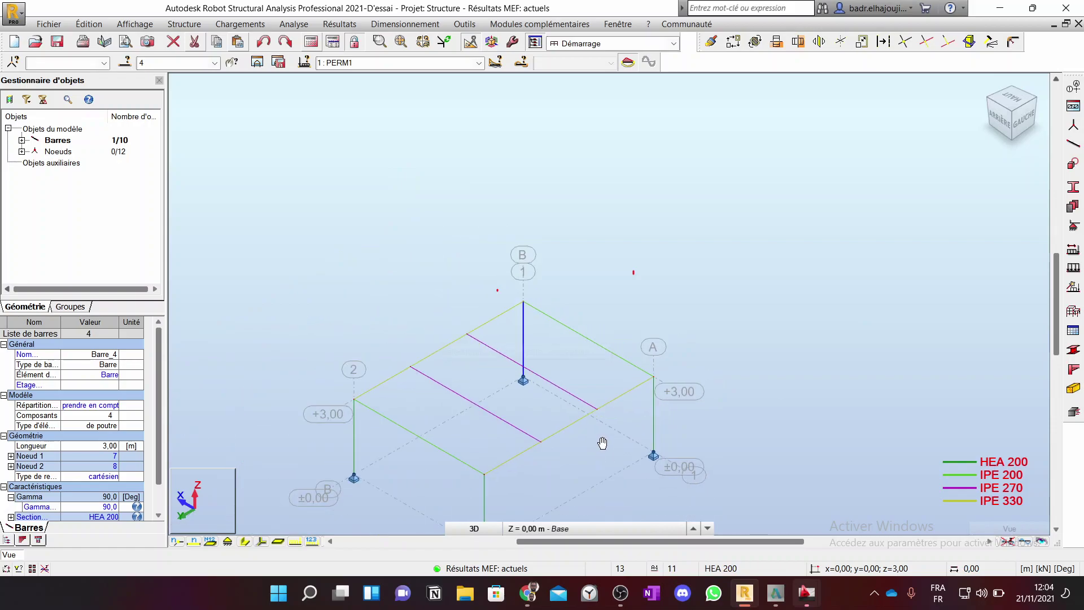
{"action": "middle_click_drag", "start_coordinate": [601, 442], "coordinate": [643, 380]}
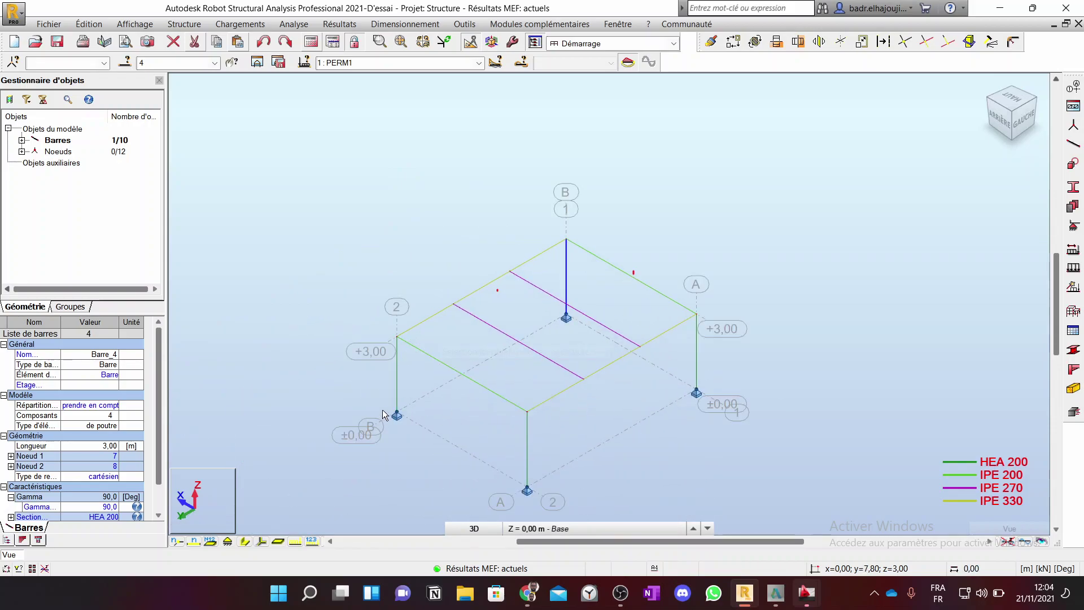
{"action": "left_click", "coordinate": [1073, 144]}
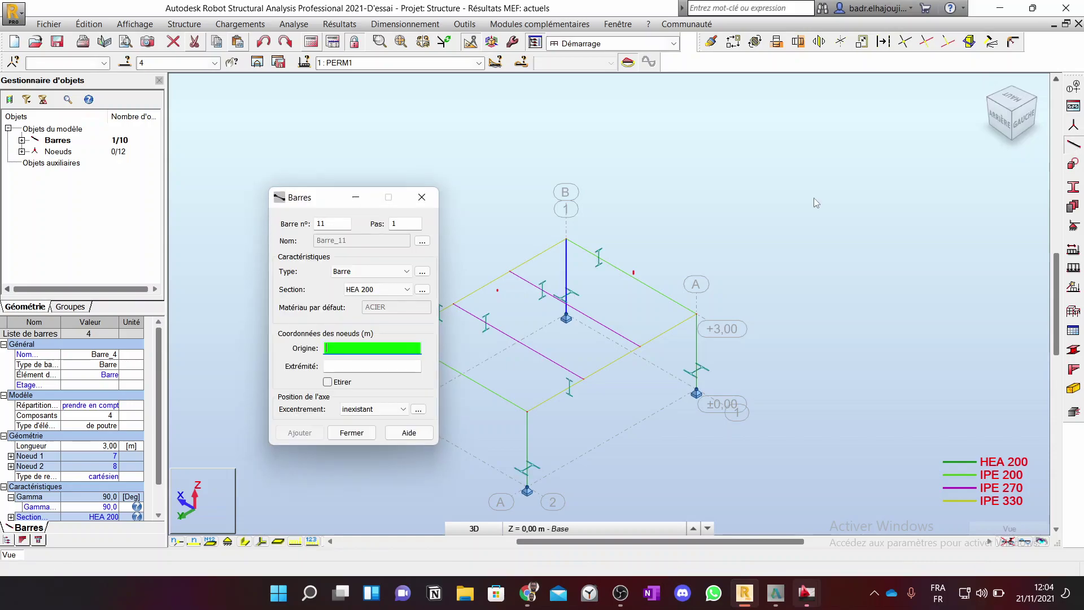
{"action": "left_click", "coordinate": [384, 289]}
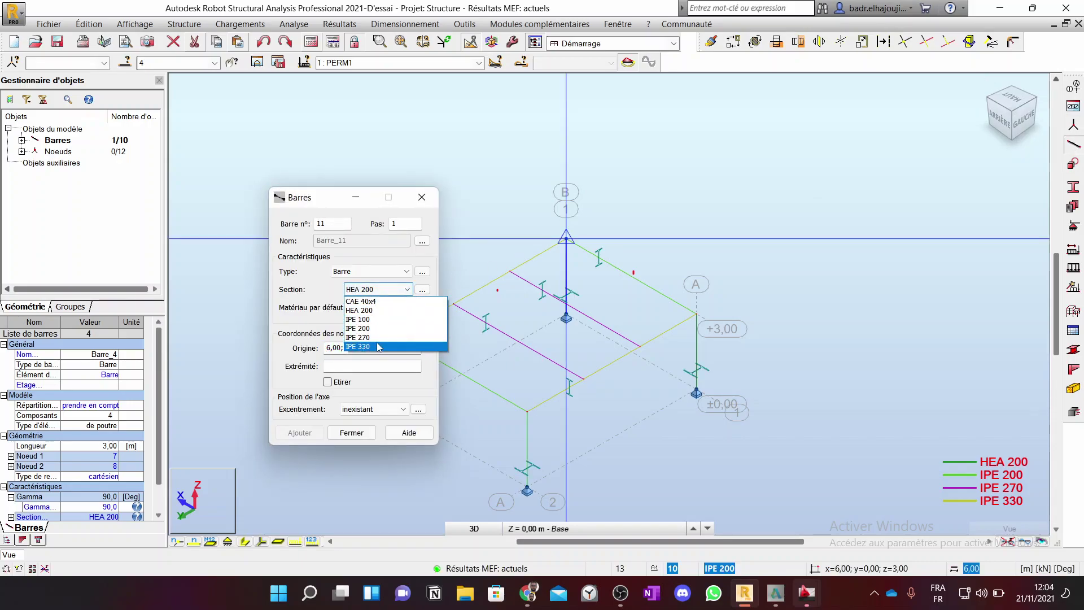
{"action": "left_click", "coordinate": [381, 303]}
{"action": "left_click_drag", "start_coordinate": [332, 199], "coordinate": [164, 114]}
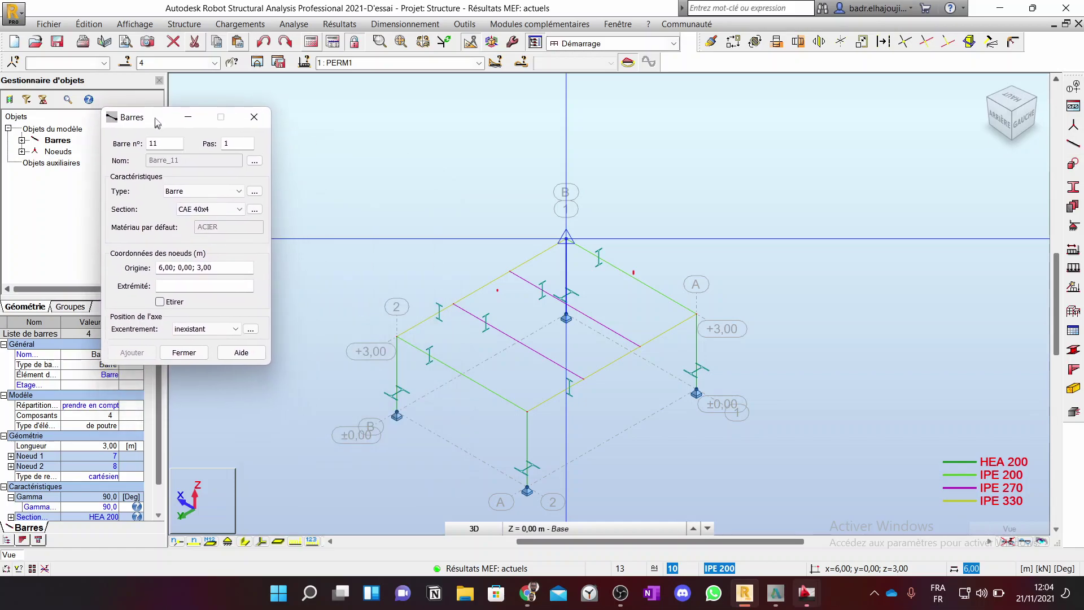
{"action": "left_click", "coordinate": [397, 337]}
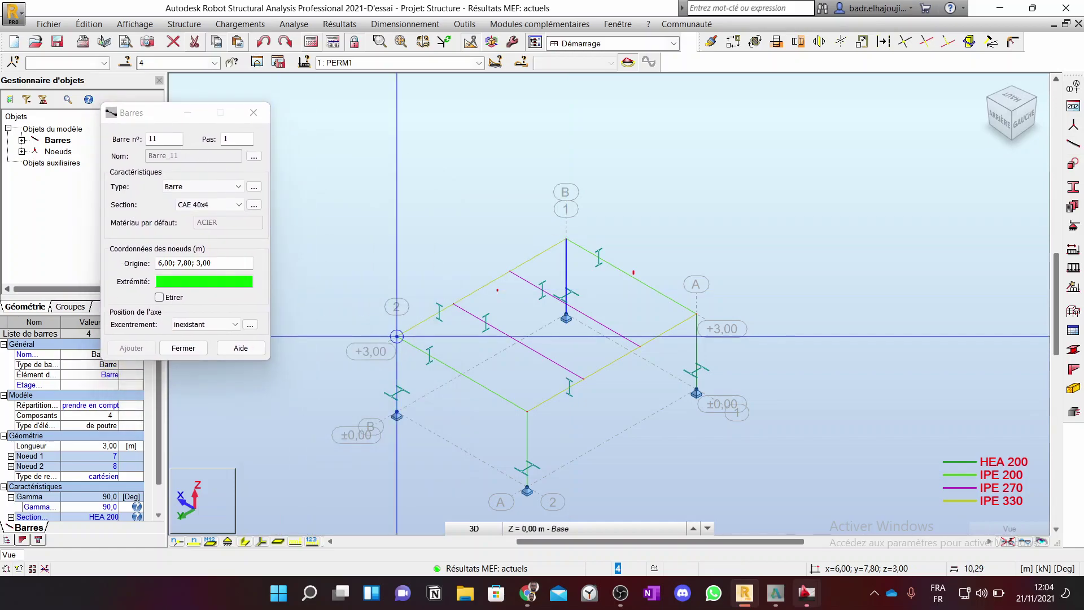
{"action": "left_click", "coordinate": [526, 487]}
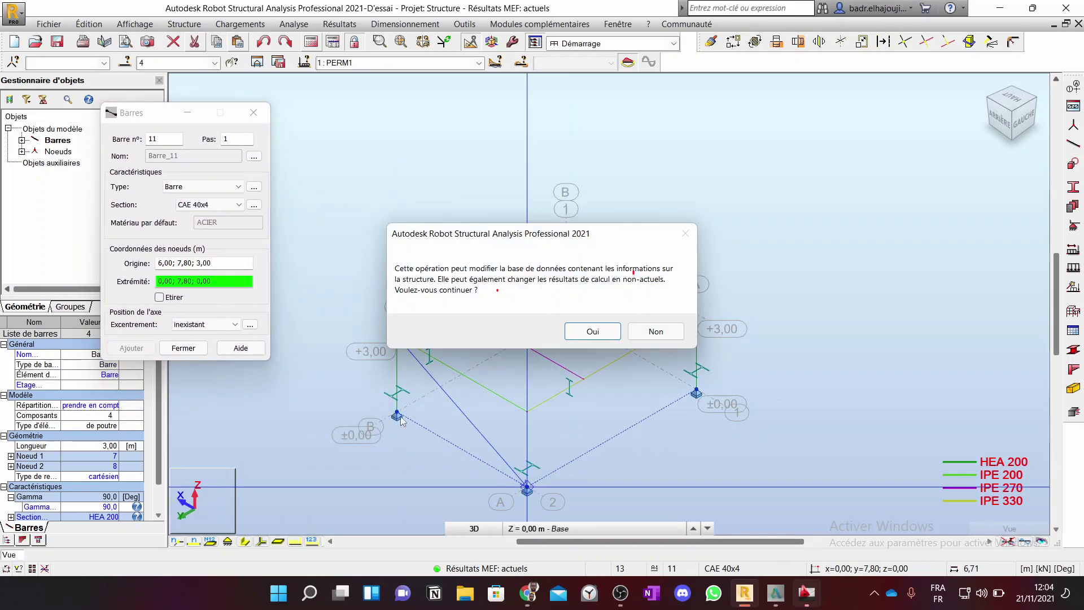
{"action": "left_click", "coordinate": [593, 331]}
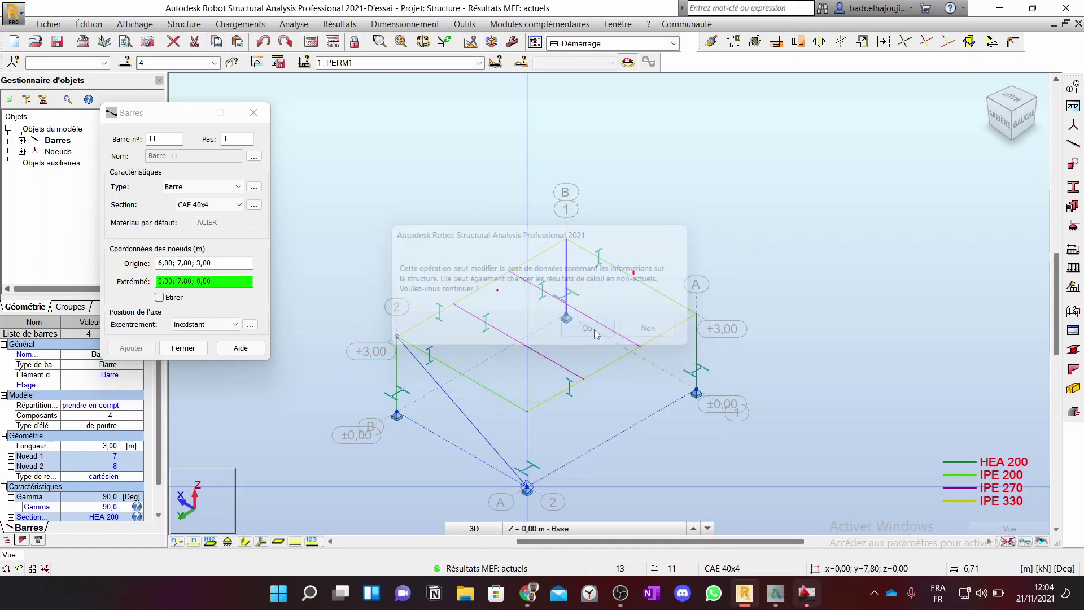
{"action": "left_click", "coordinate": [397, 416]}
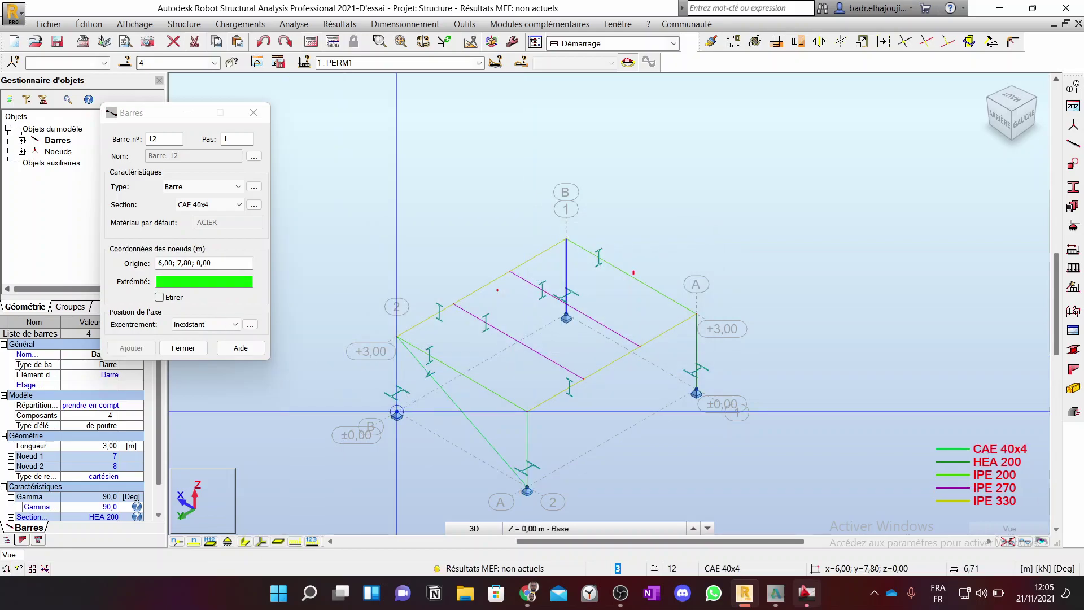
{"action": "left_click", "coordinate": [527, 412]}
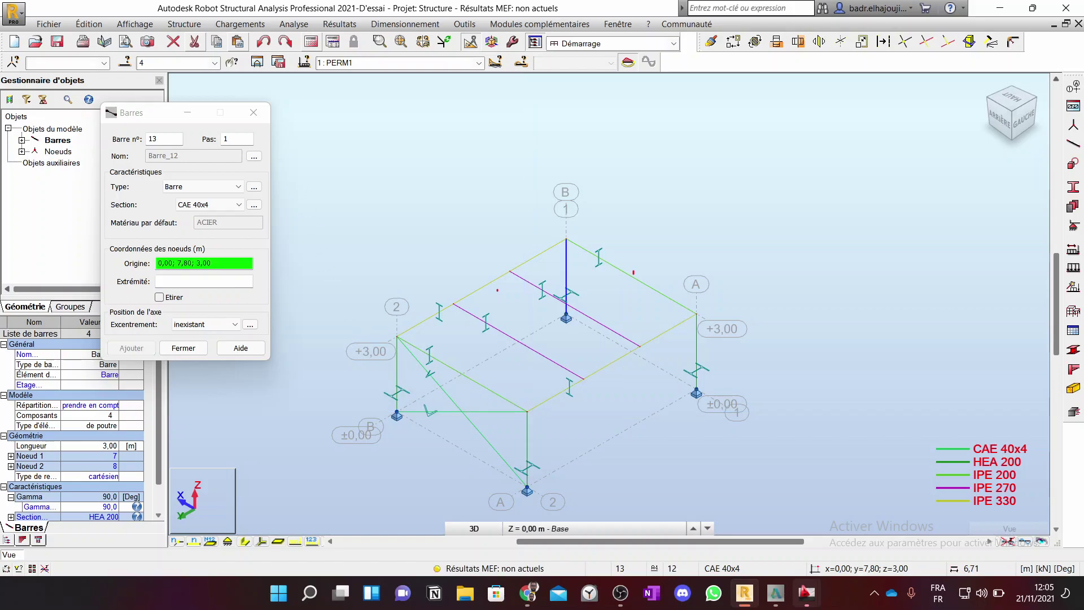
{"action": "left_click", "coordinate": [265, 112]}
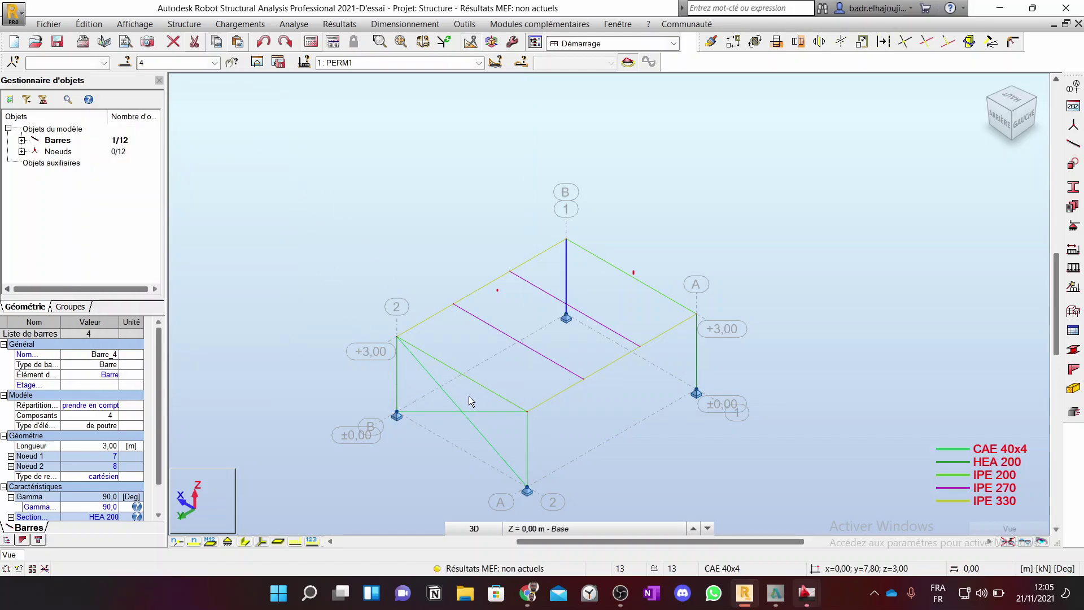
Step: Copy the two crossing CAE 40x4 bracing bars from the axis 2 frame to axis 1, using translation vector 0,00; -7,80; 0,00
{"action": "left_click", "coordinate": [450, 421]}
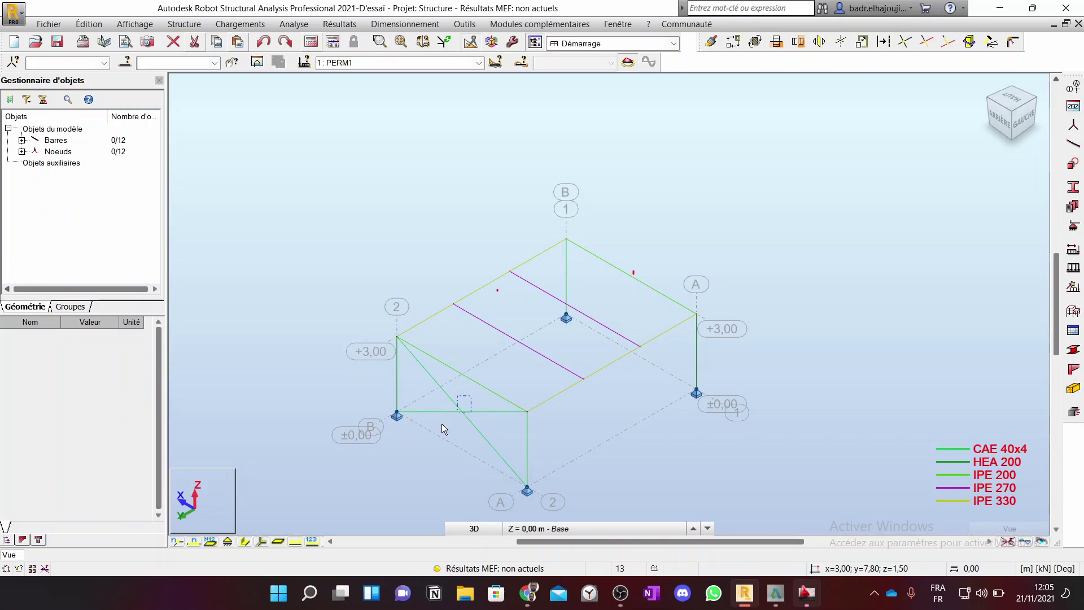
{"action": "left_click", "coordinate": [440, 425]}
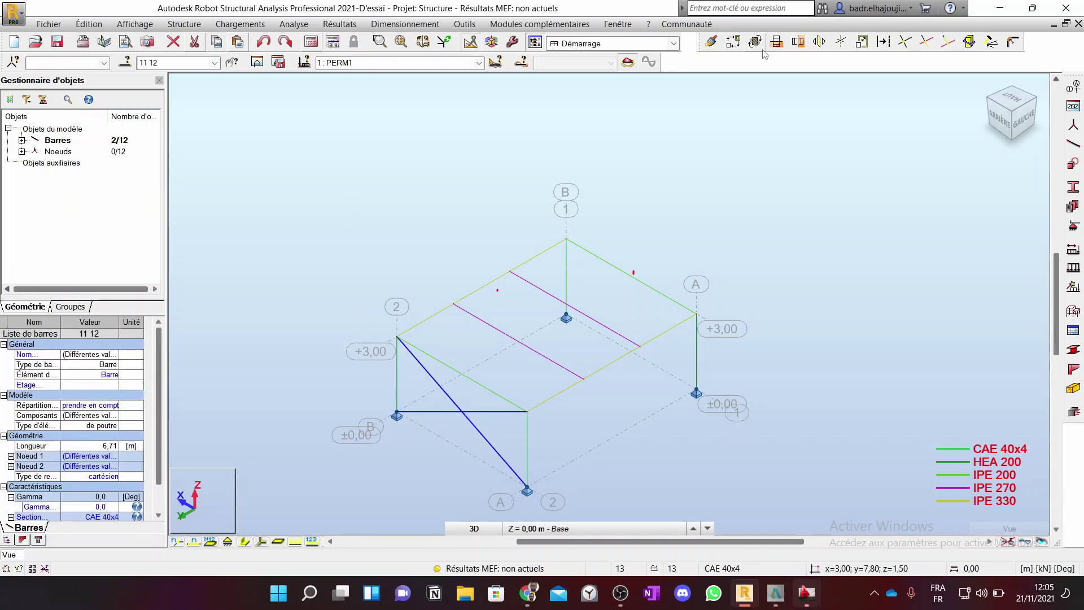
{"action": "left_click", "coordinate": [733, 41]}
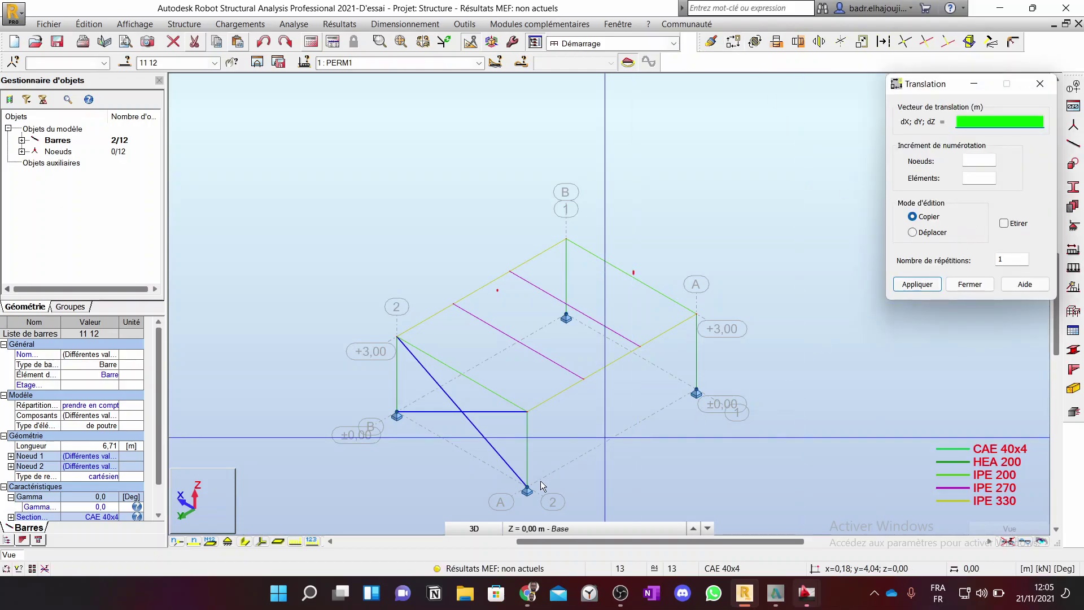
{"action": "left_click", "coordinate": [527, 490]}
{"action": "left_click", "coordinate": [696, 391]}
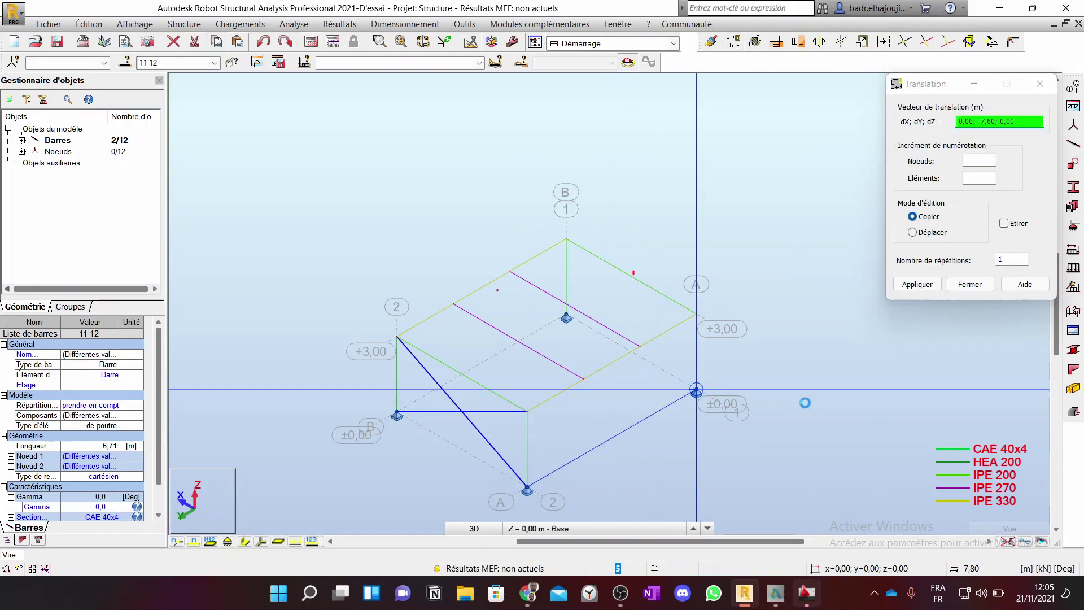
{"action": "left_click", "coordinate": [970, 284]}
{"action": "scroll", "coordinate": [673, 257], "scroll_direction": "down", "scroll_amount": 1}
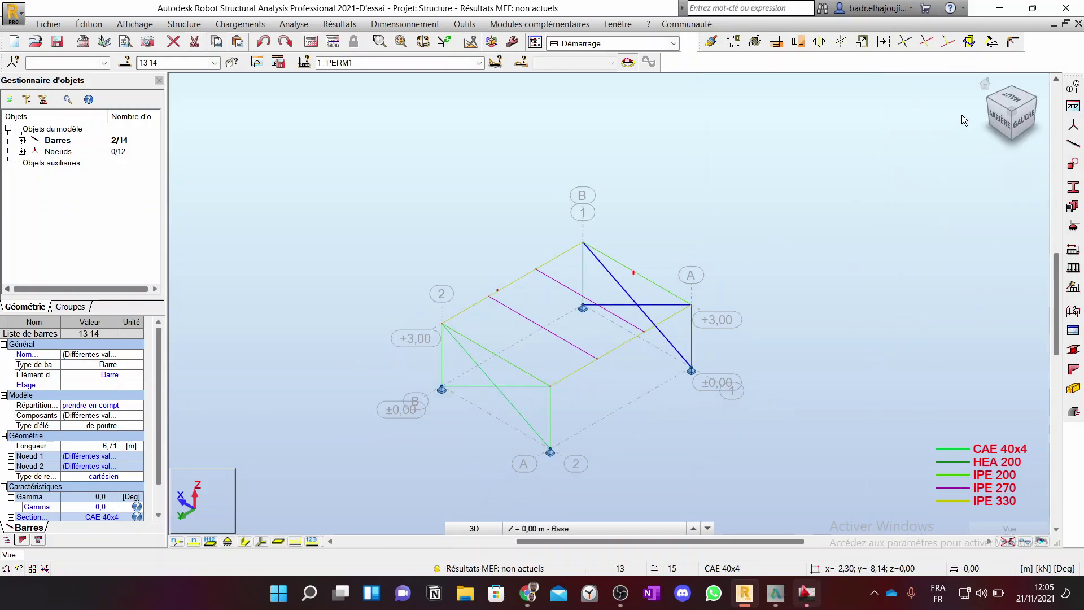
Step: Show the bars' section shapes and run the structural calculation on the braced structure
{"action": "left_click", "coordinate": [244, 543]}
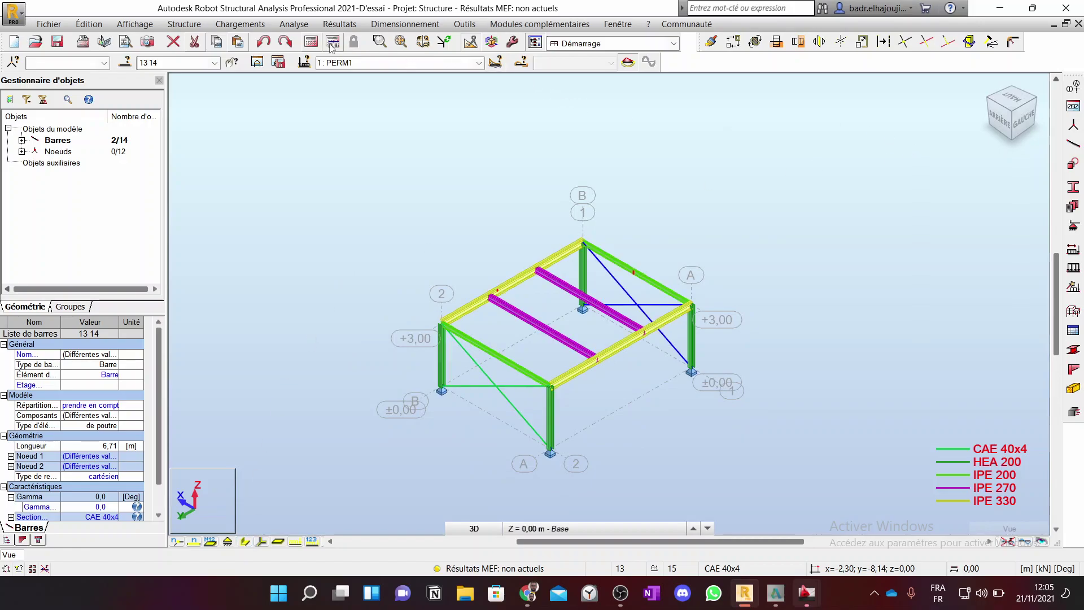
{"action": "left_click", "coordinate": [310, 44]}
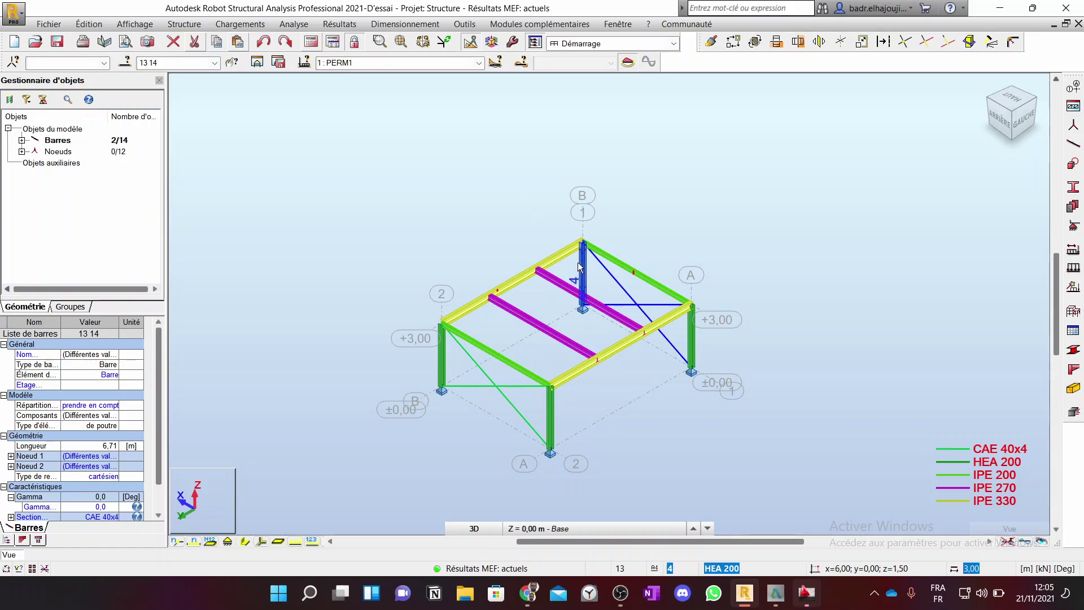
{"action": "scroll", "coordinate": [578, 262], "scroll_direction": "down", "scroll_amount": 1}
{"action": "left_click", "coordinate": [706, 215]}
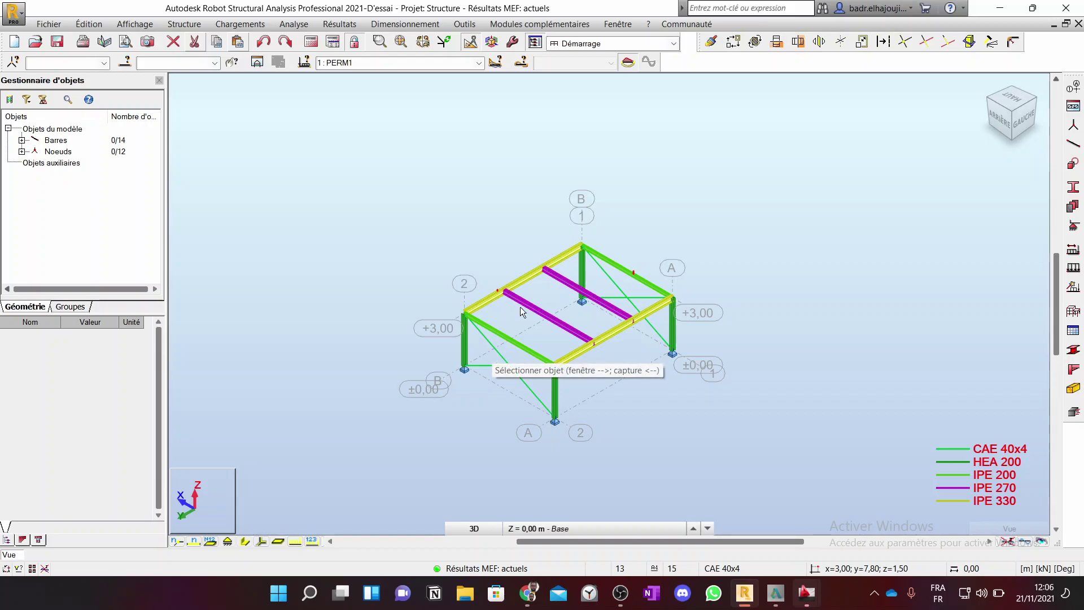
{"action": "scroll", "coordinate": [618, 275], "scroll_direction": "down", "scroll_amount": 1}
{"action": "middle_click_drag", "start_coordinate": [637, 274], "coordinate": [683, 256]}
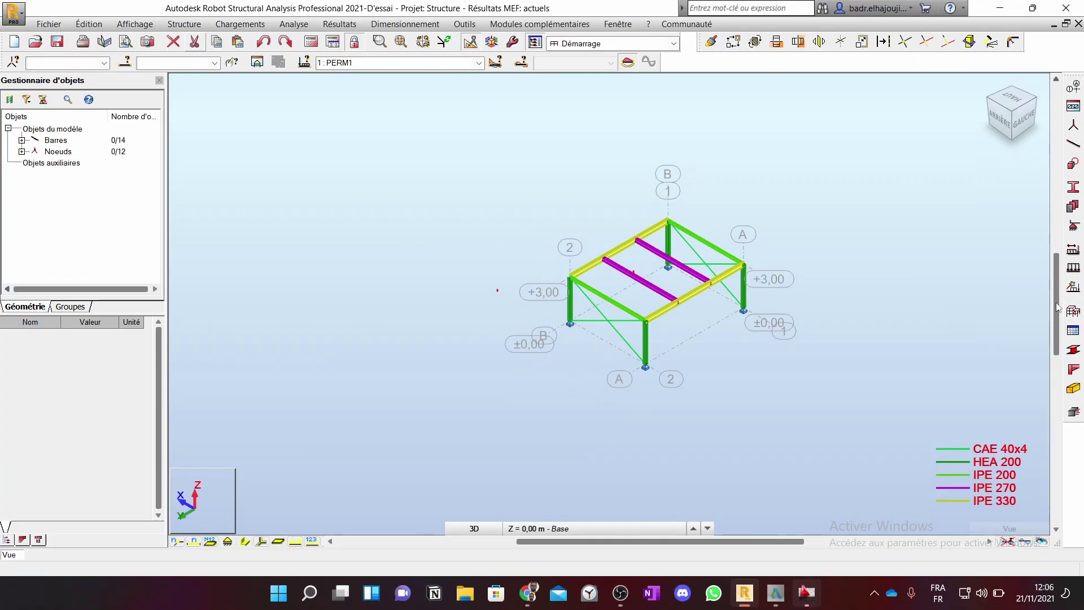
Step: Create a rectangular cladding with two-direction load distribution over the +3,00 floor, hiding the section shapes and accepting the change to the calculation results
{"action": "left_click", "coordinate": [1063, 312]}
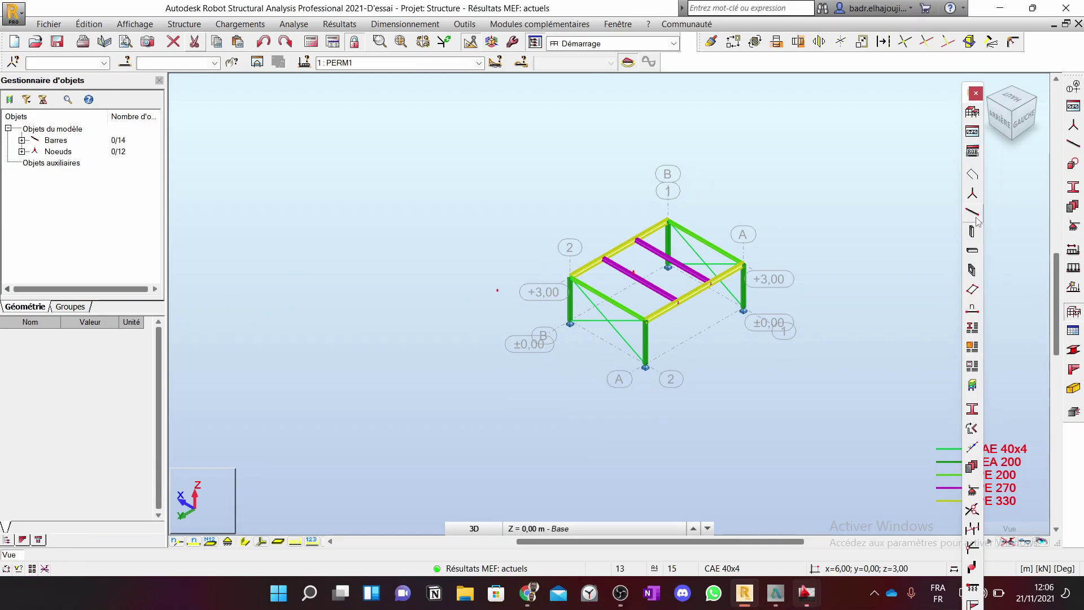
{"action": "left_click", "coordinate": [979, 292]}
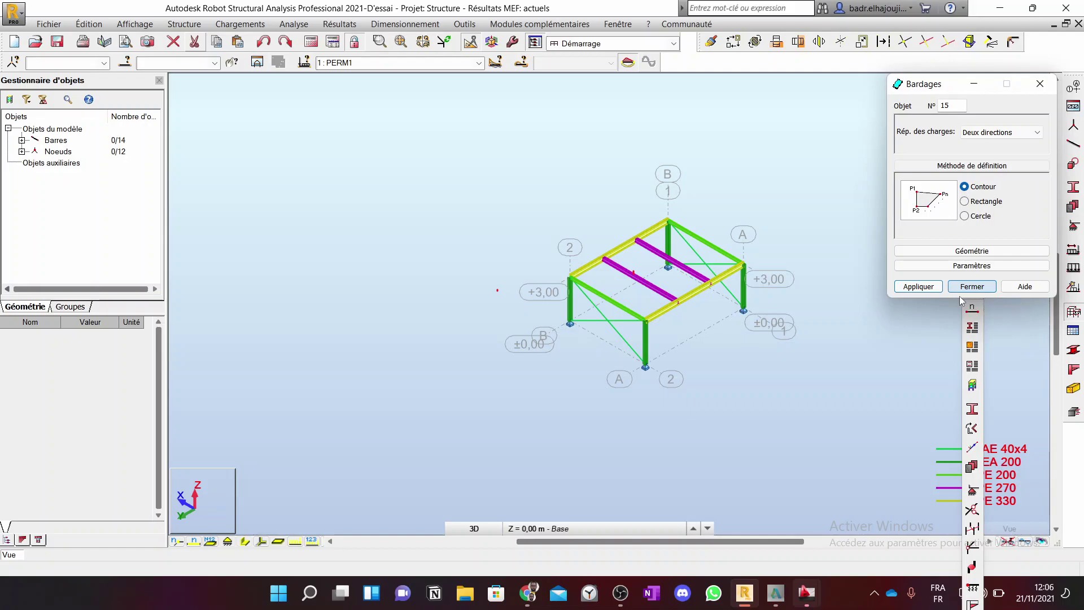
{"action": "left_click", "coordinate": [964, 201]}
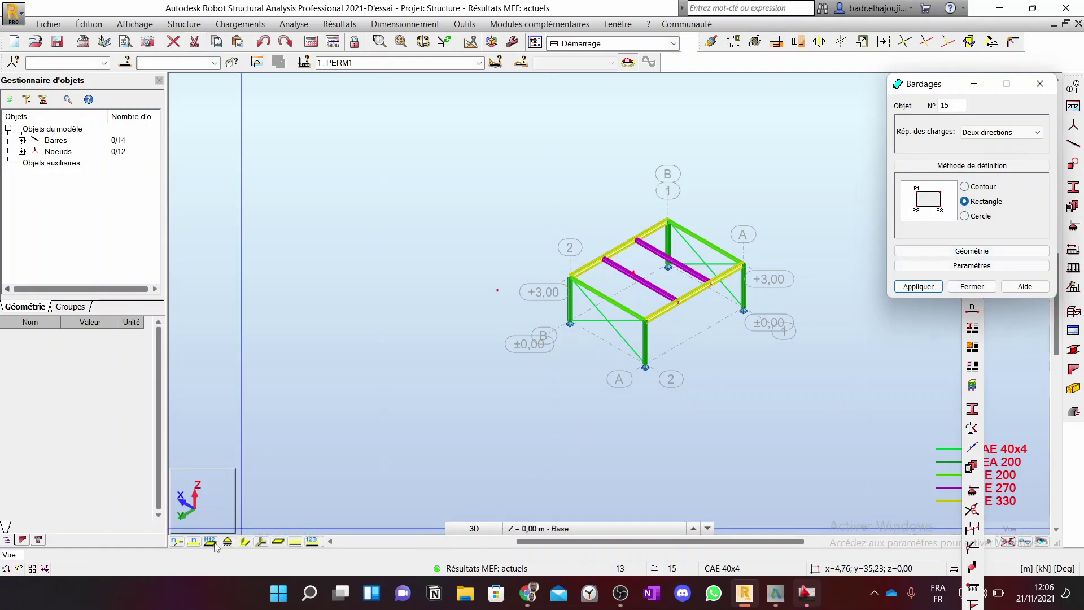
{"action": "left_click", "coordinate": [243, 542]}
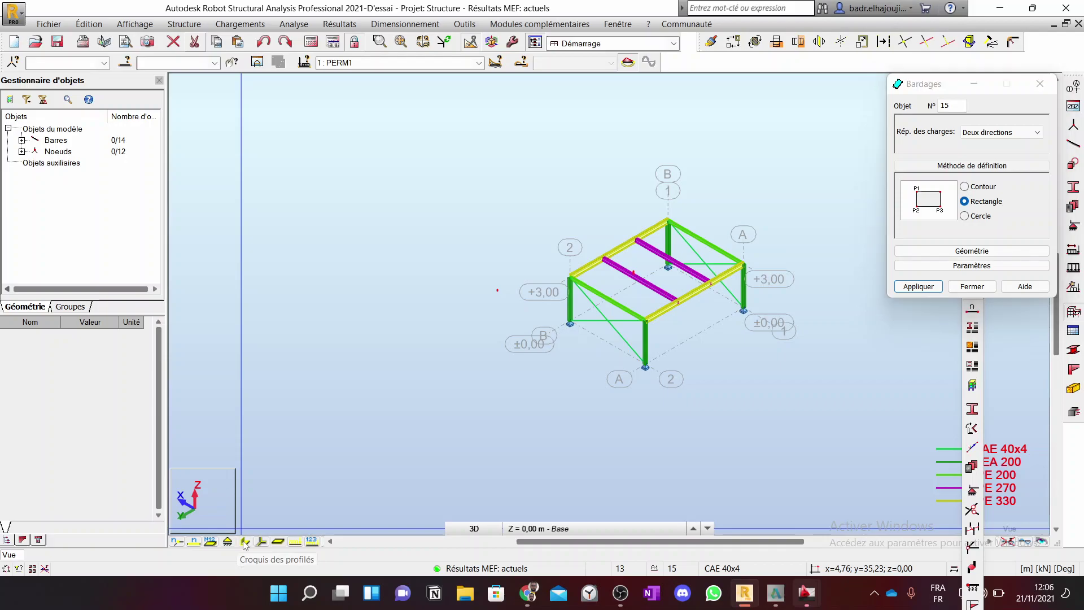
{"action": "left_click", "coordinate": [646, 320]}
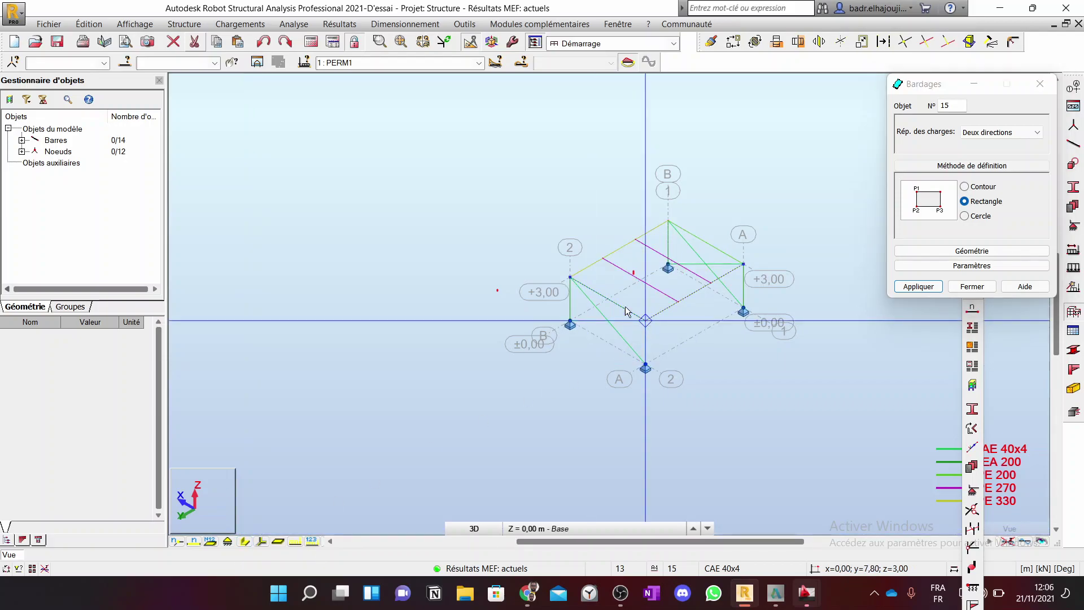
{"action": "left_click", "coordinate": [571, 275]}
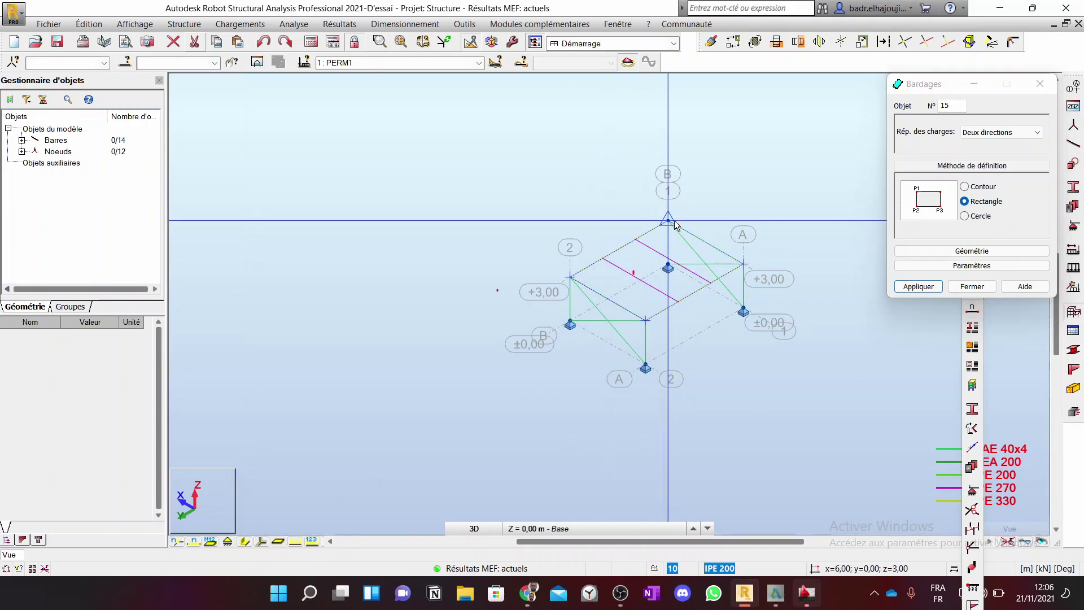
{"action": "left_click", "coordinate": [669, 220]}
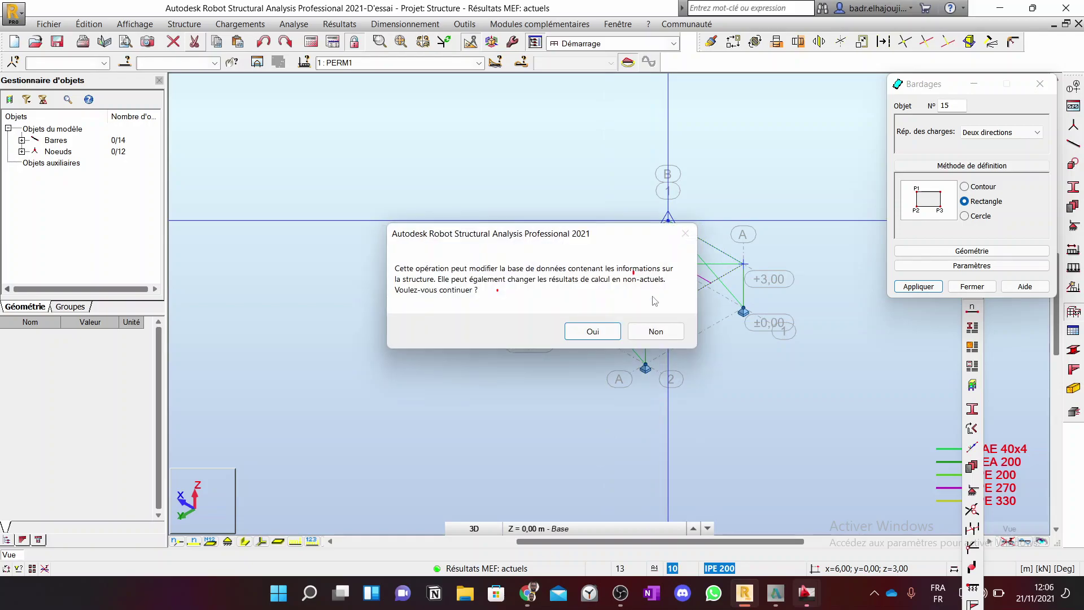
{"action": "left_click", "coordinate": [599, 334]}
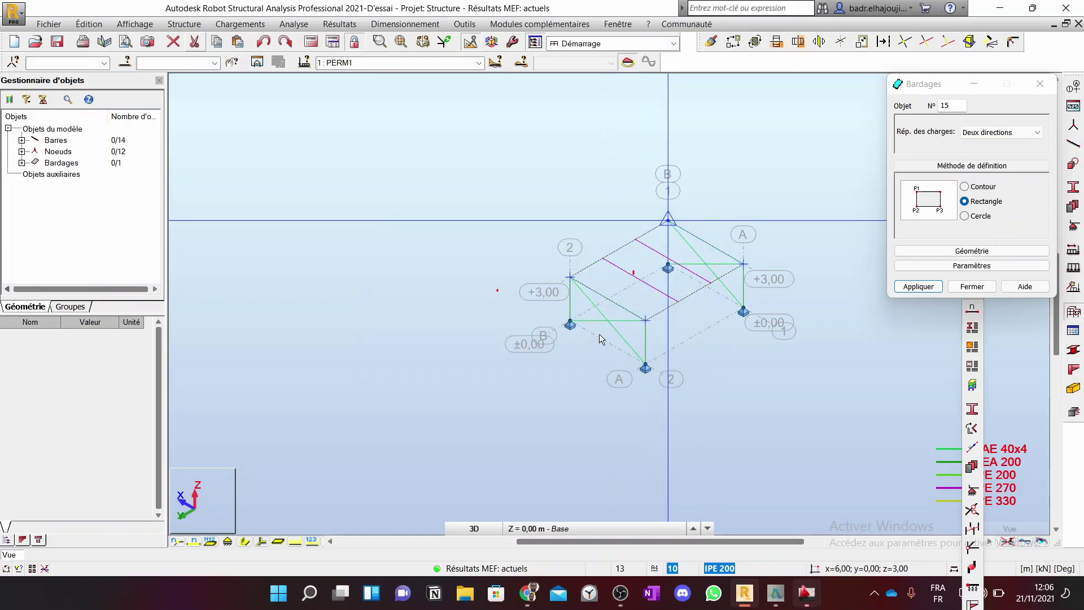
{"action": "left_click", "coordinate": [972, 286]}
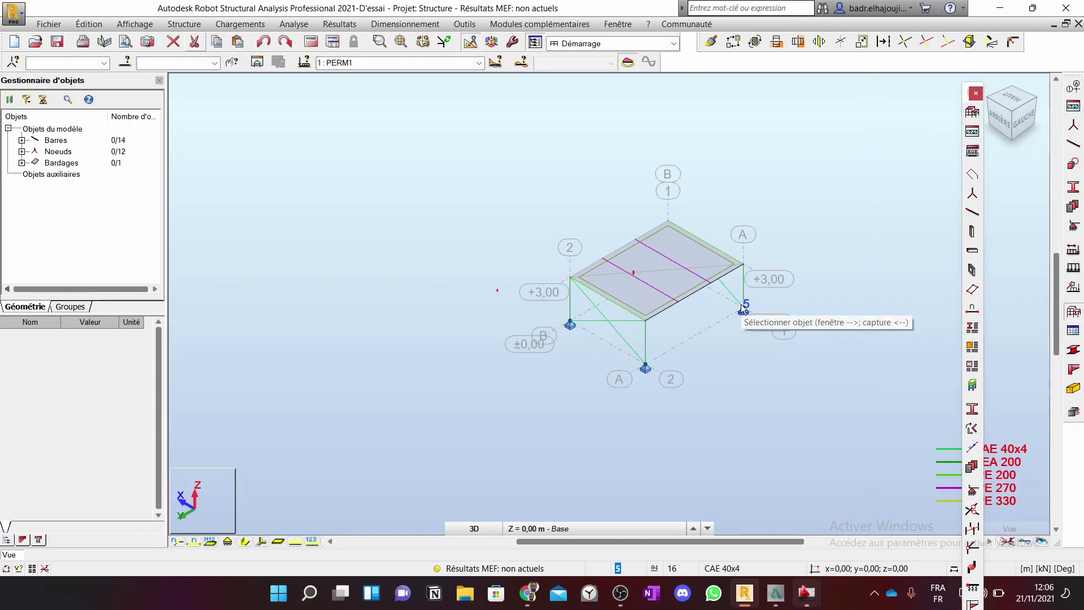
{"action": "left_click", "coordinate": [976, 94]}
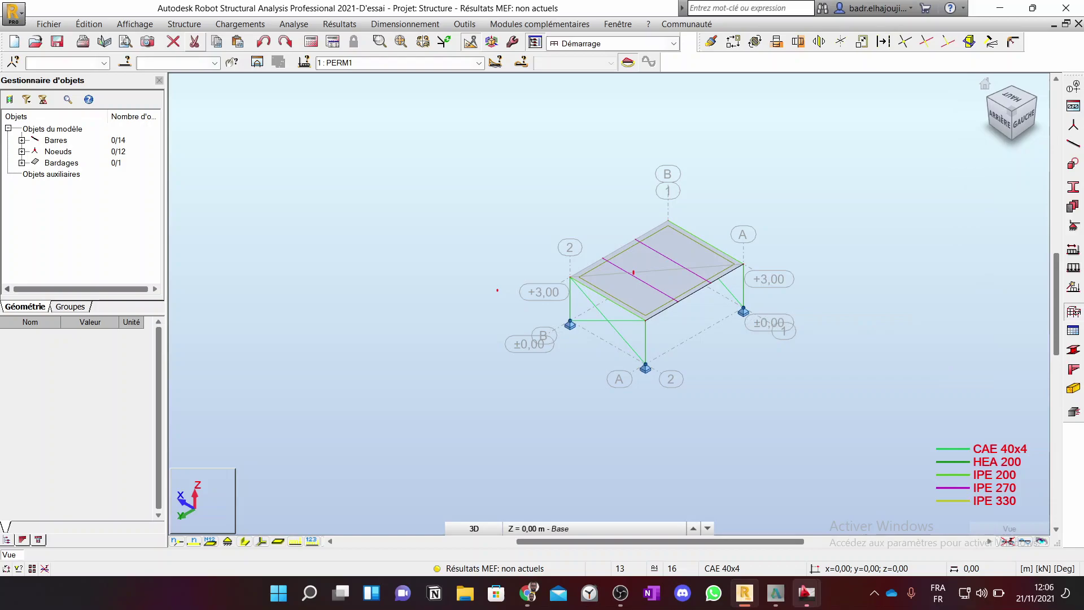
Step: Consult the exercise PDF's given data on page 36 for the slab thickness, concrete weight and loads on the structure
{"action": "left_click", "coordinate": [526, 593]}
{"action": "scroll", "coordinate": [499, 358], "scroll_direction": "down", "scroll_amount": 1}
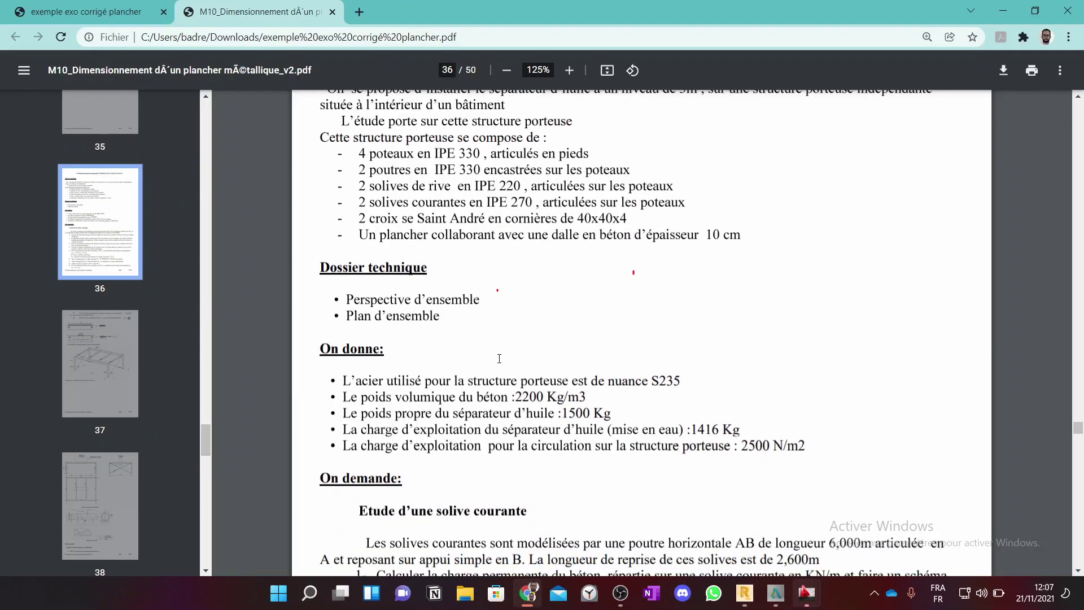
{"action": "scroll", "coordinate": [500, 358], "scroll_direction": "up", "scroll_amount": 2}
{"action": "scroll", "coordinate": [499, 358], "scroll_direction": "down", "scroll_amount": 3}
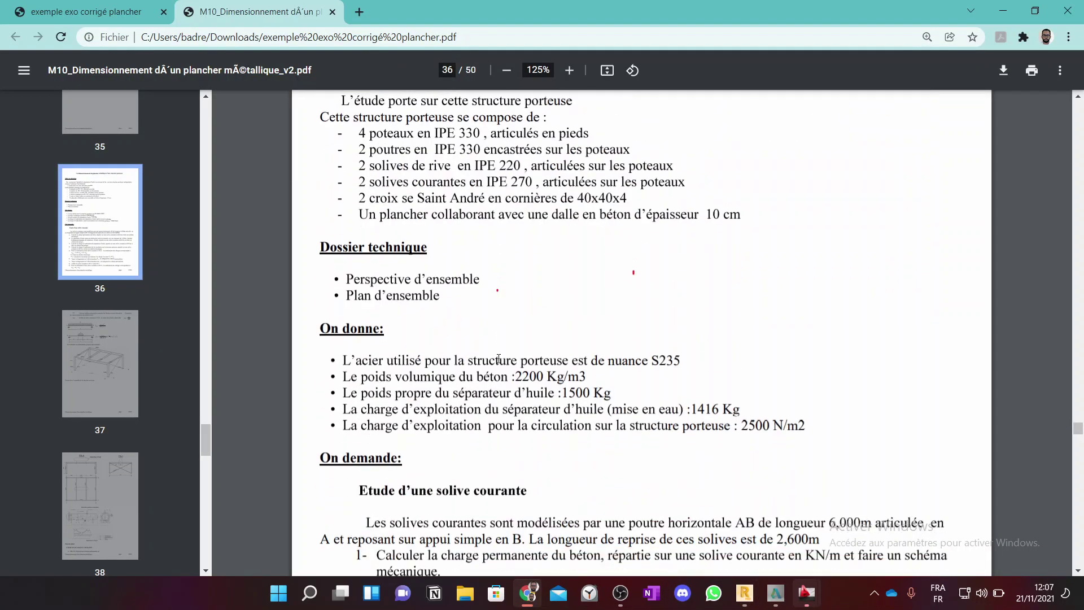
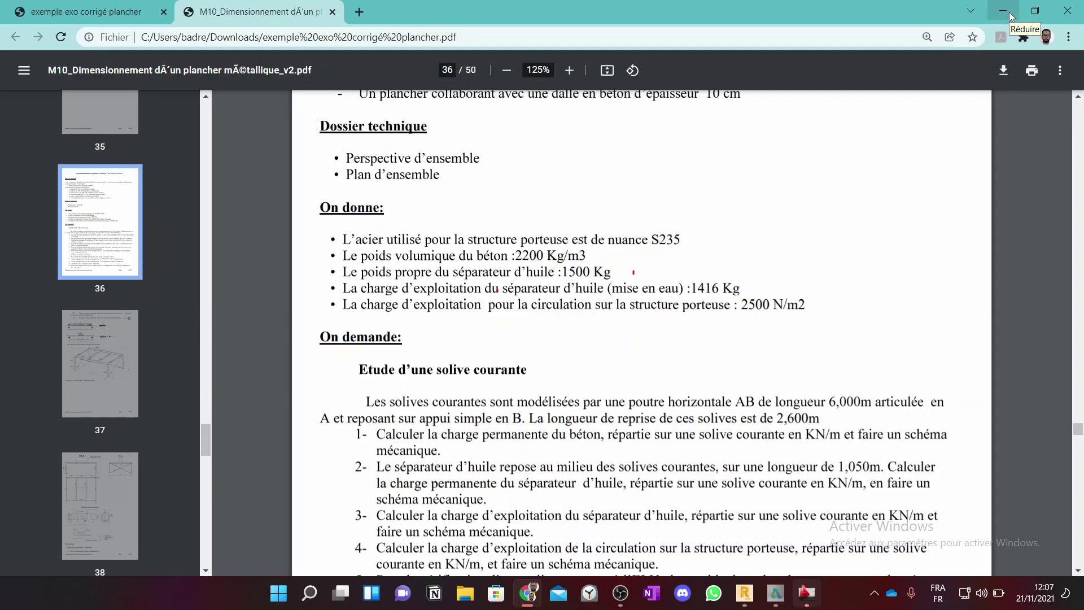
{"action": "left_click", "coordinate": [1004, 11]}
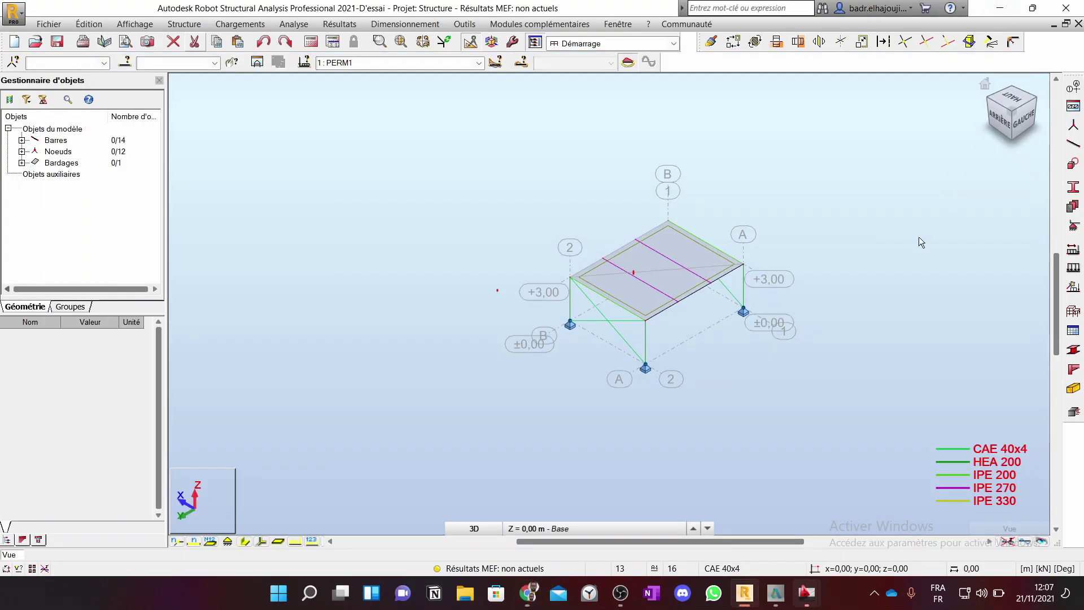
Step: Rename permanent load case 1 as "PP profilé"
{"action": "left_click", "coordinate": [1077, 268]}
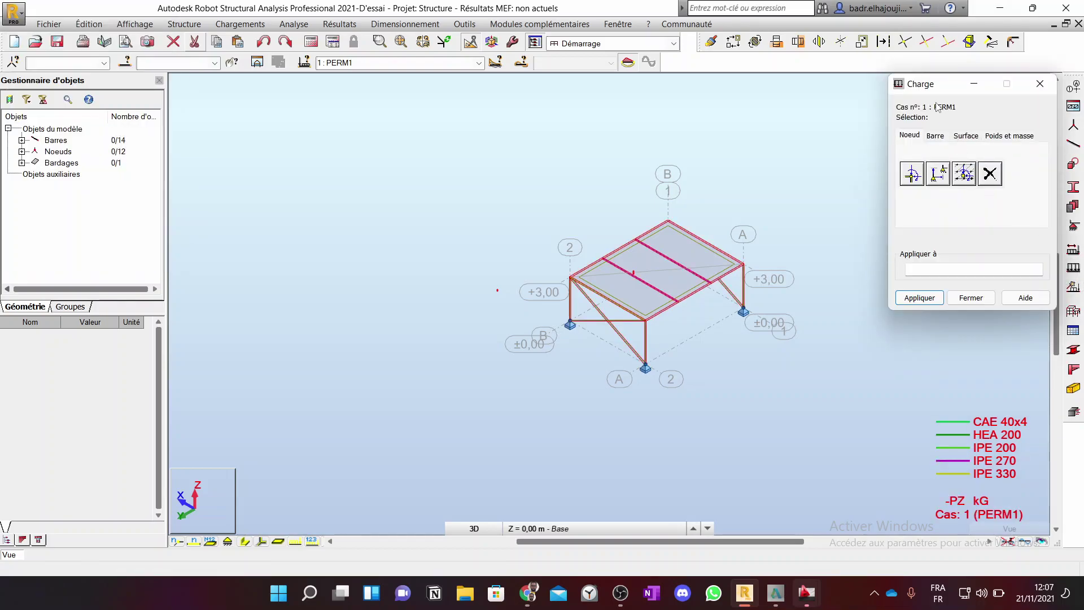
{"action": "left_click", "coordinate": [1040, 83]}
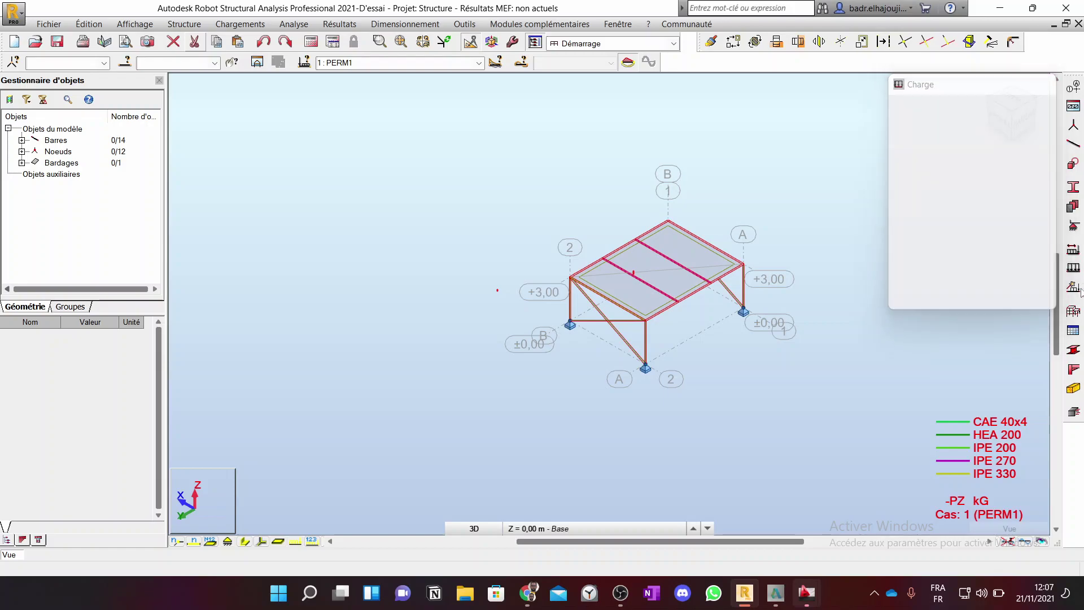
{"action": "left_click", "coordinate": [1074, 250]}
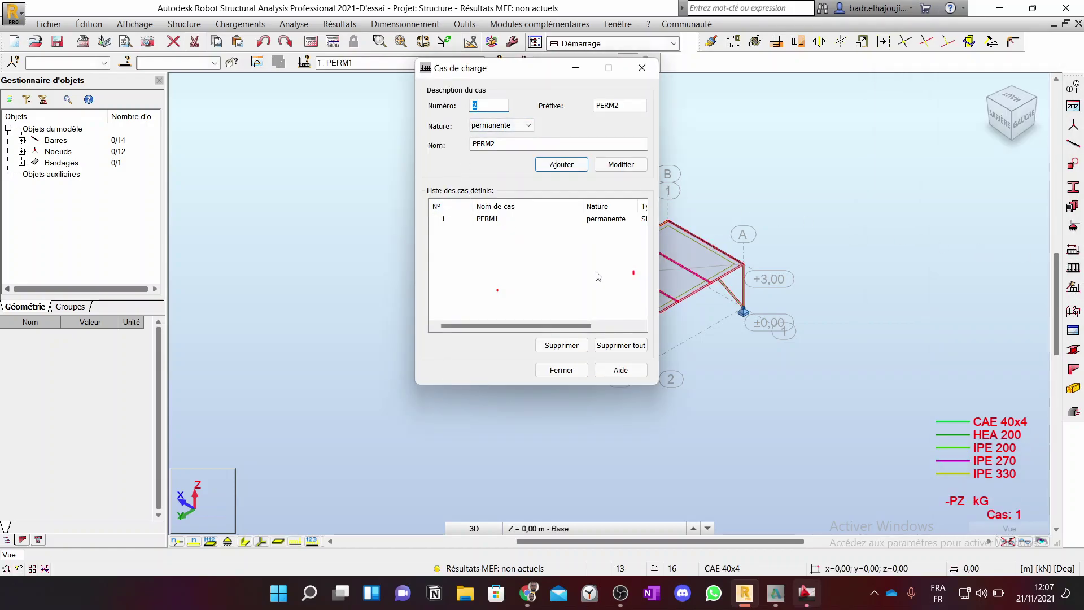
{"action": "left_click", "coordinate": [485, 222]}
{"action": "left_click", "coordinate": [444, 220]}
{"action": "left_click", "coordinate": [488, 222]}
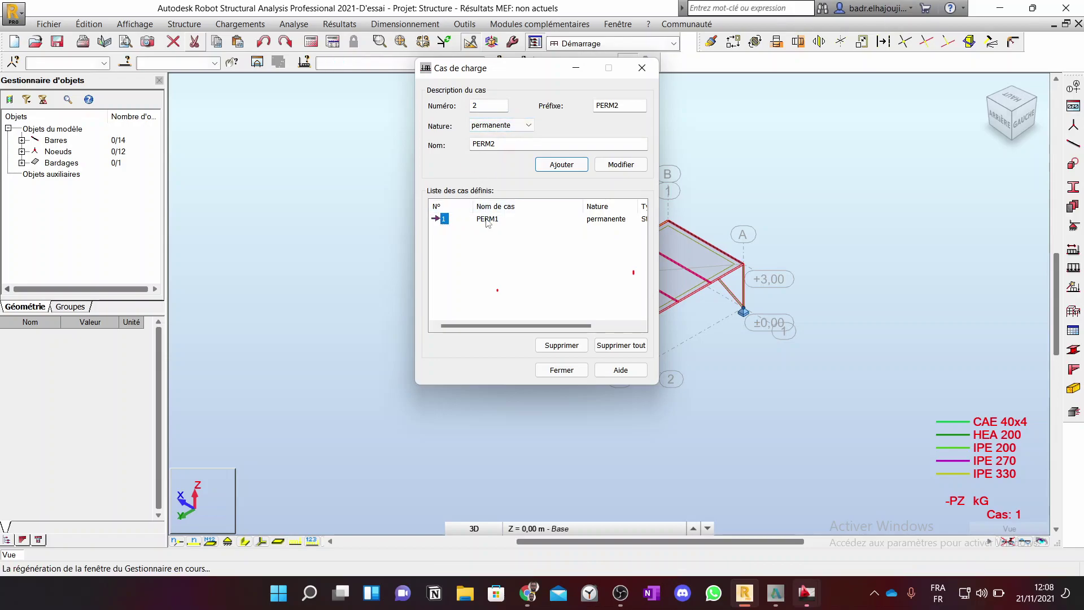
{"action": "left_click", "coordinate": [444, 220]}
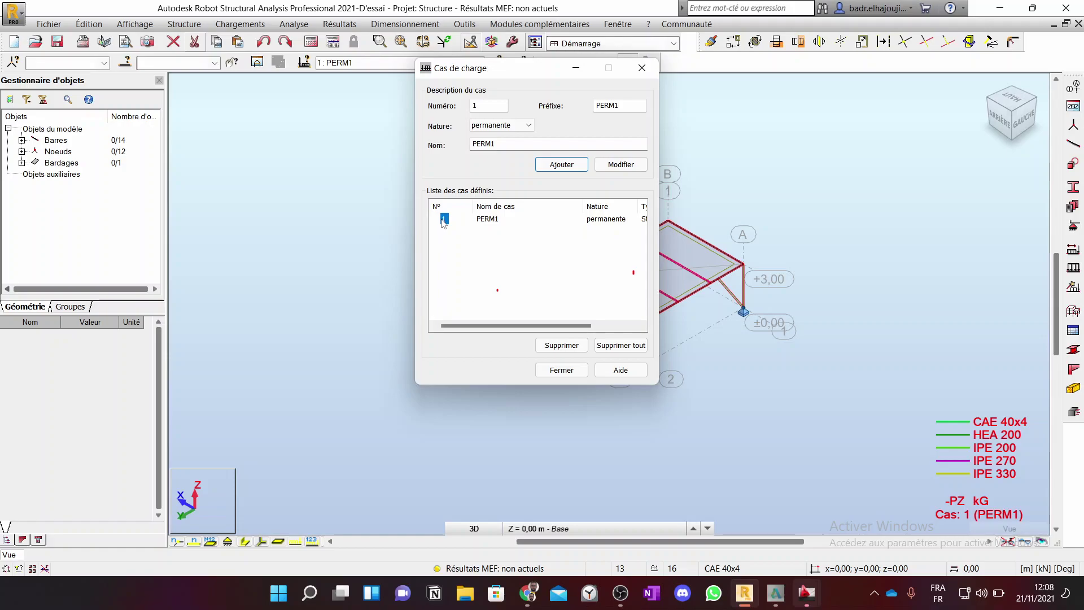
{"action": "double_click", "coordinate": [502, 144]}
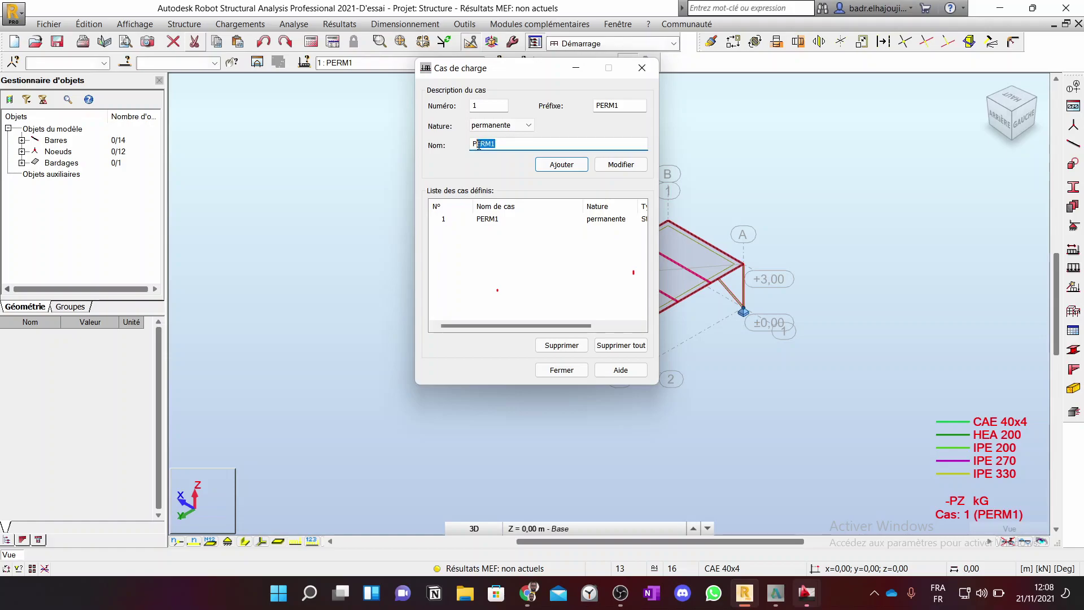
{"action": "type", "text": "P"}
{"action": "type", "text": "P profile"}
{"action": "left_click", "coordinate": [624, 169]}
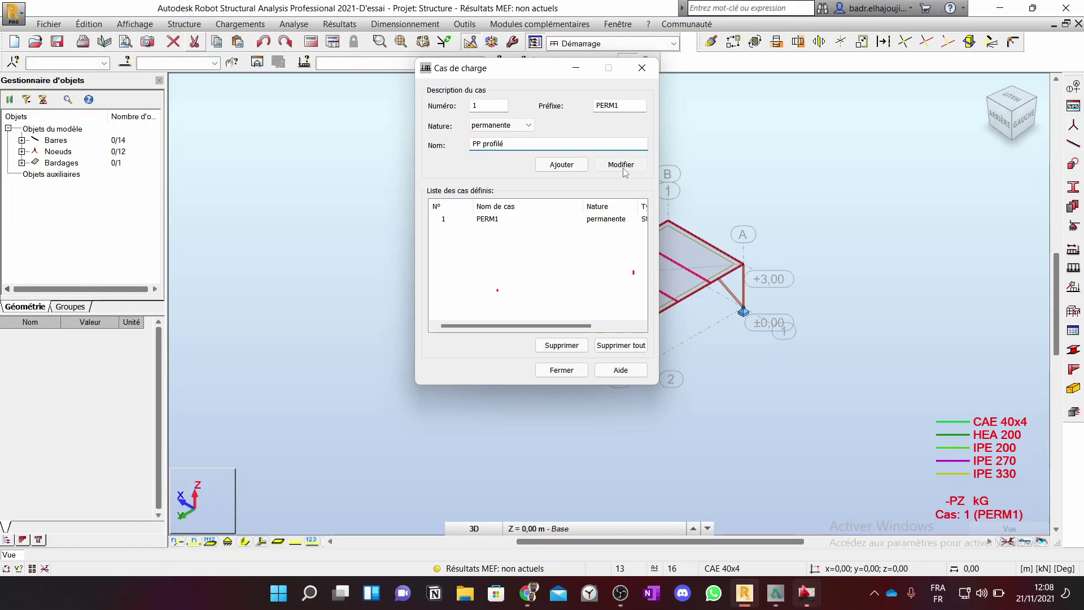
{"action": "left_click", "coordinate": [624, 169]}
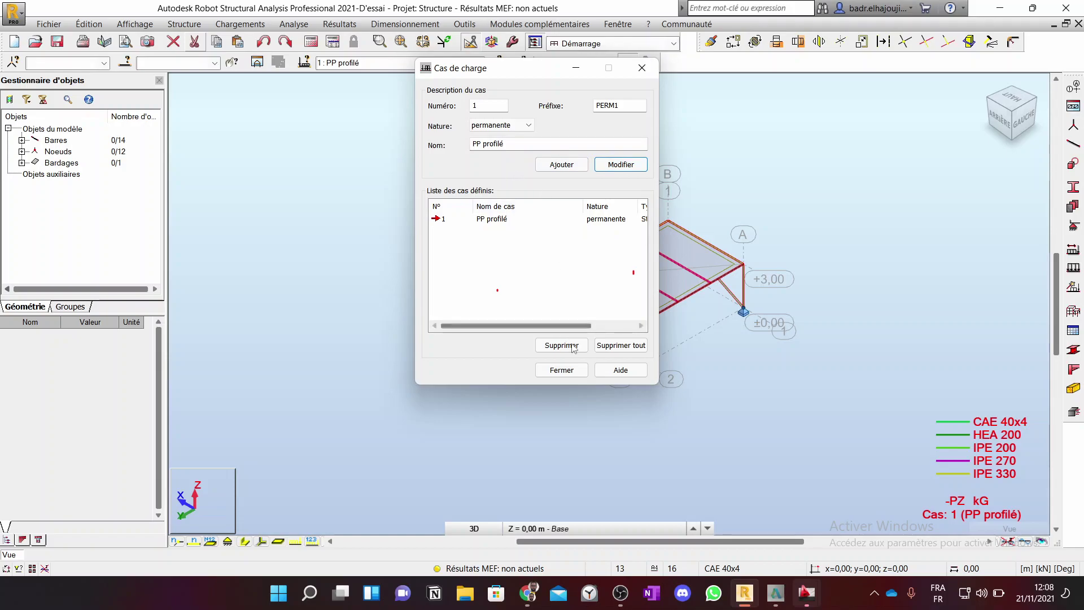
Step: Add the permanent load cases PERM2 and "PP Béton" as cases 2 and 3
{"action": "left_click", "coordinate": [579, 166]}
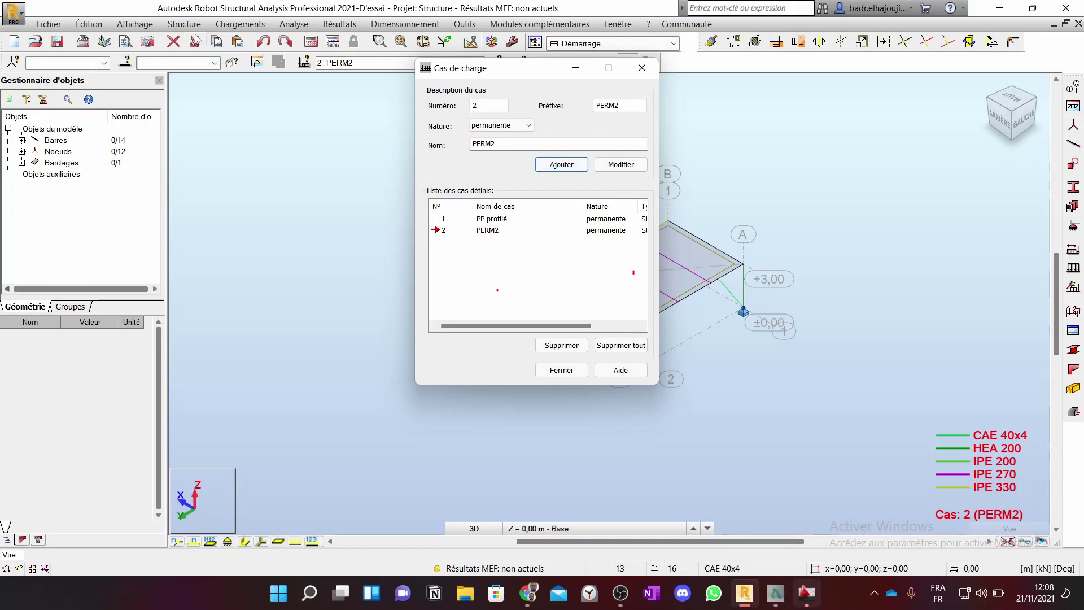
{"action": "left_click", "coordinate": [260, 43]}
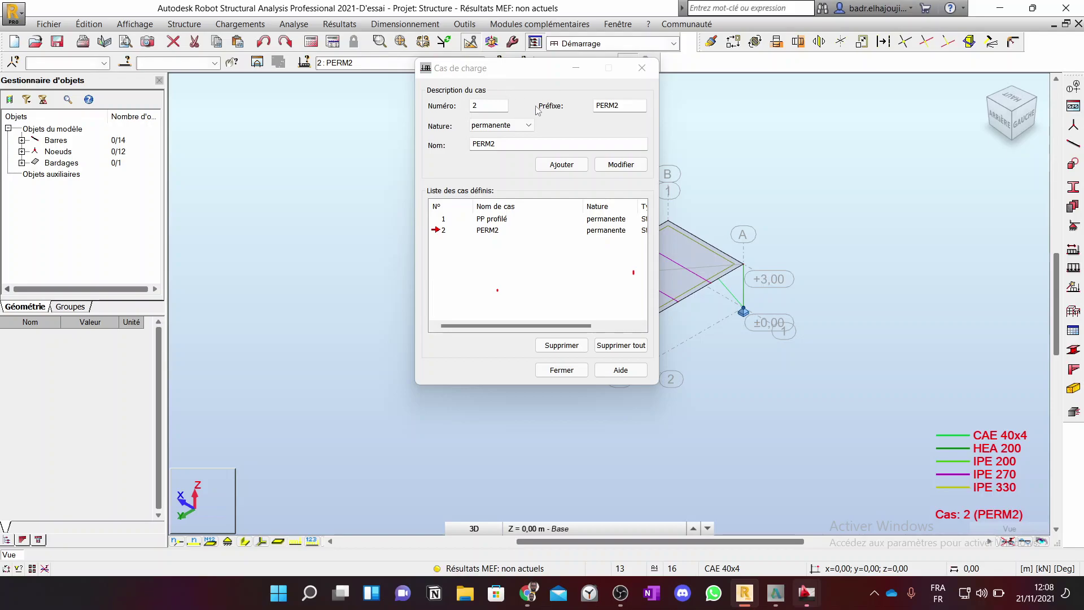
{"action": "left_click", "coordinate": [452, 146]}
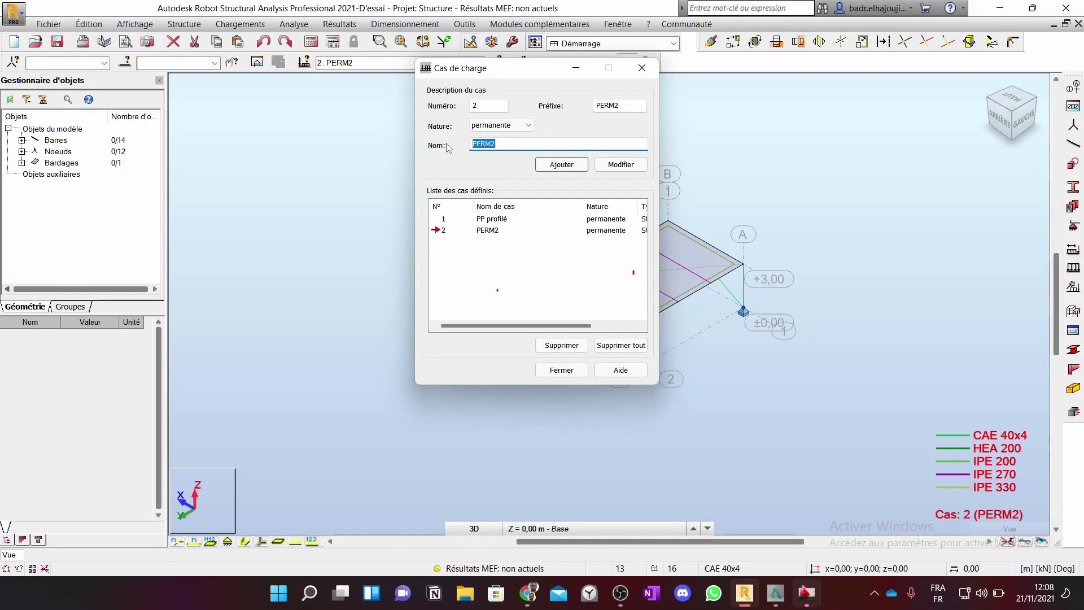
{"action": "type", "text": "PP Béton"}
{"action": "left_click", "coordinate": [554, 165]}
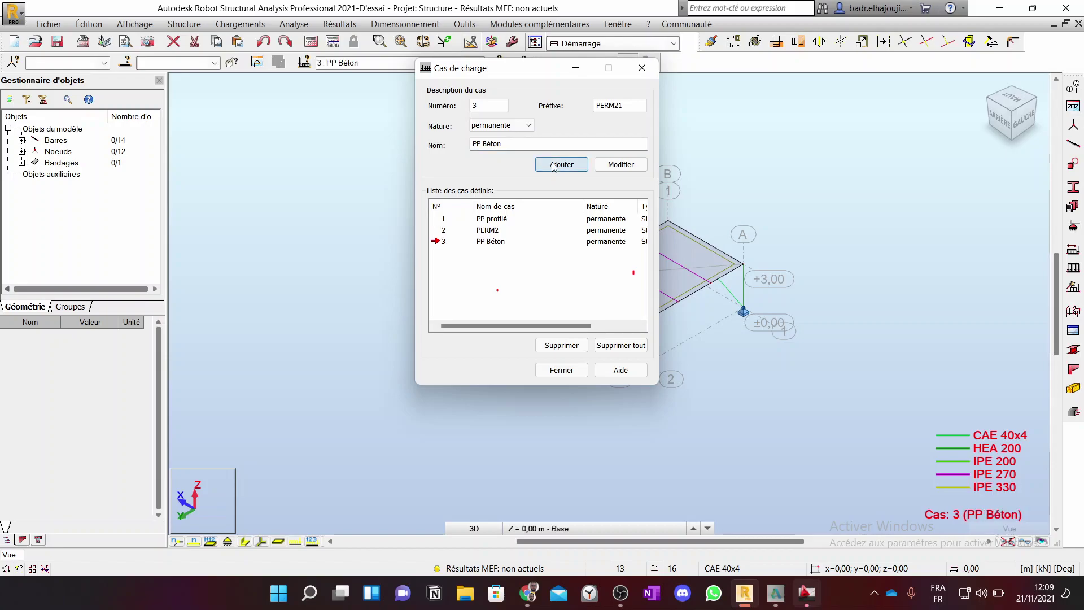
Step: Select the PERM2 case in the list of defined load cases
{"action": "left_click", "coordinate": [443, 231]}
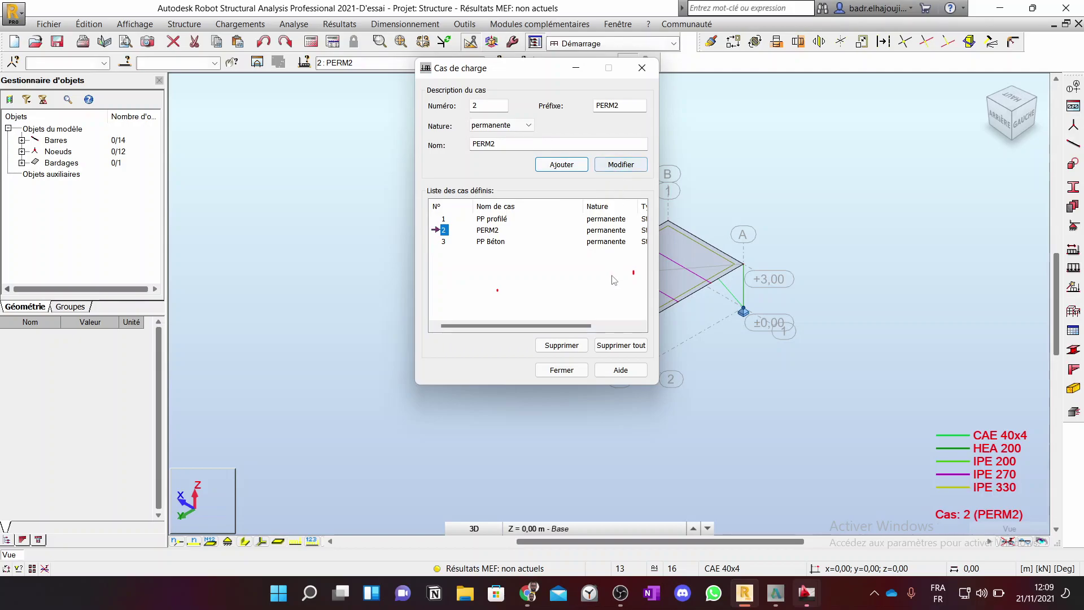
Step: Delete the PERM2 load case and renumber the PP Béton case as 2
{"action": "left_click", "coordinate": [572, 343]}
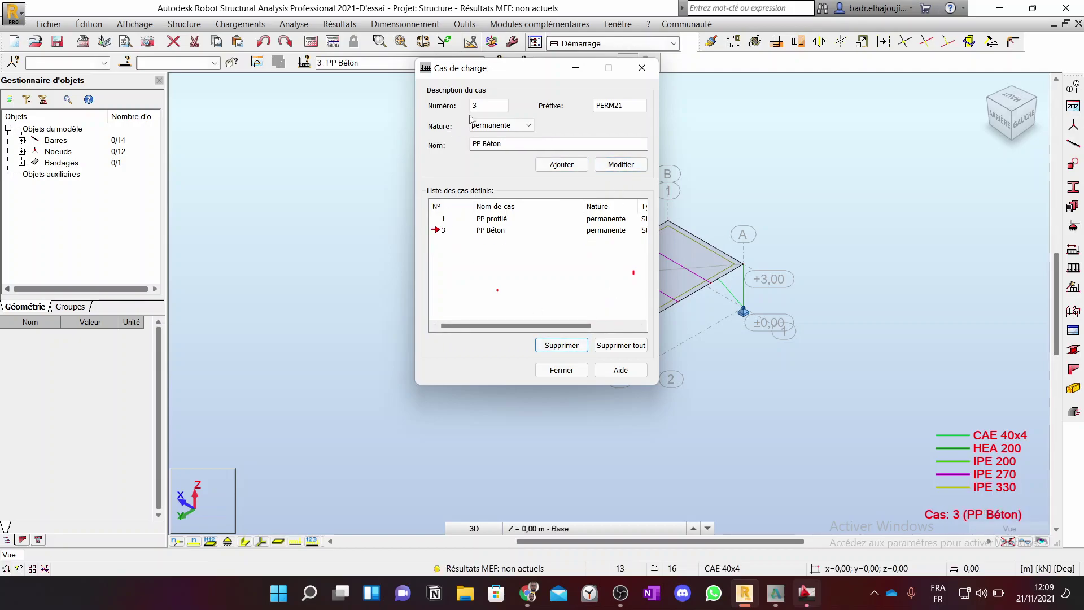
{"action": "left_click_drag", "start_coordinate": [482, 107], "coordinate": [460, 113]}
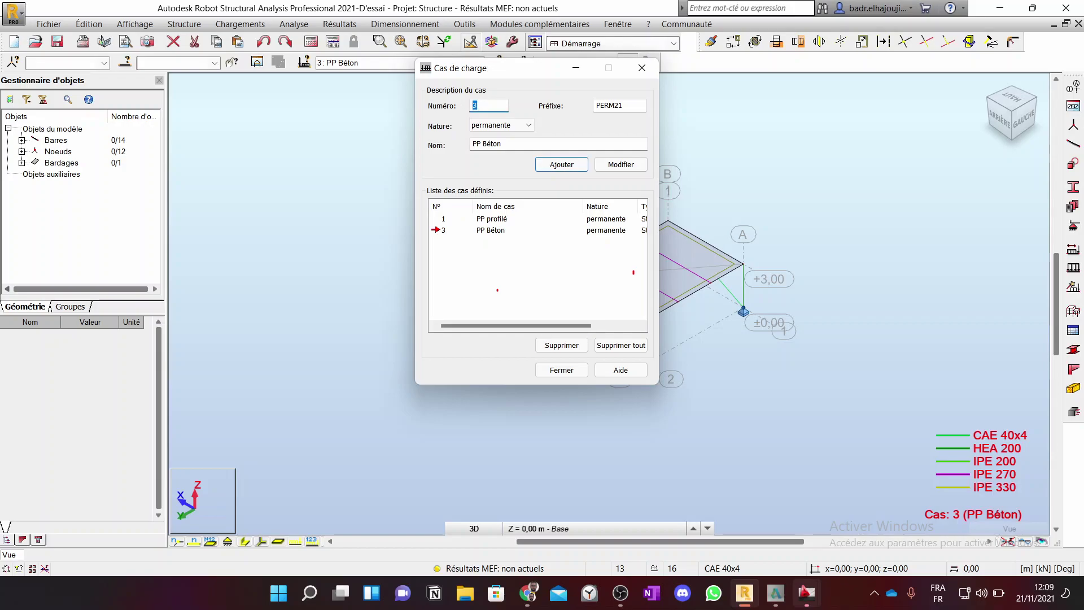
{"action": "type", "text": "2"}
{"action": "left_click", "coordinate": [619, 168]}
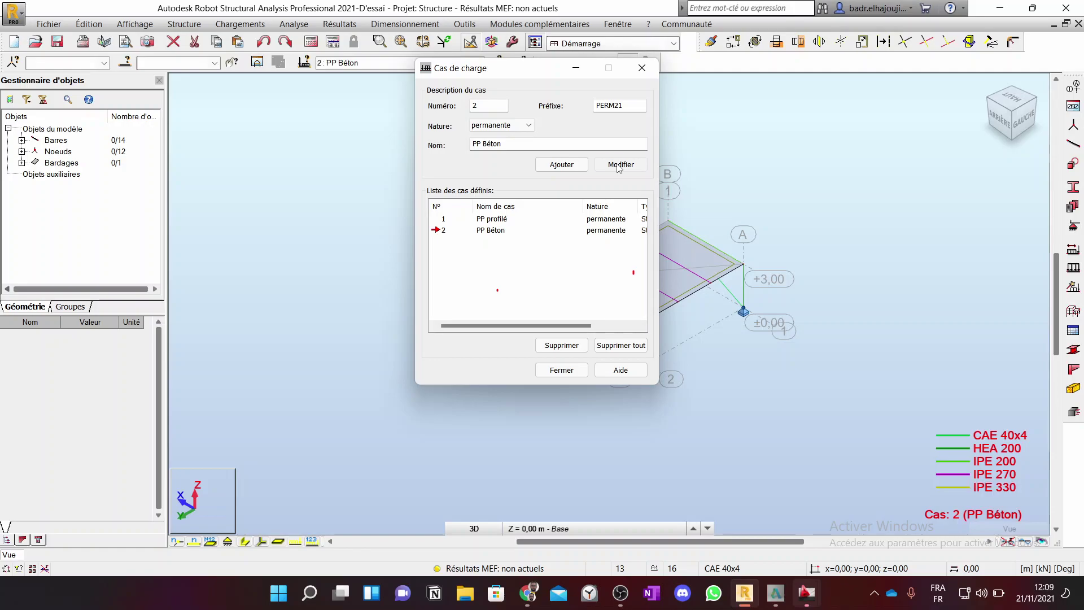
Step: Add a permanent load case named PP séparateur
{"action": "left_click", "coordinate": [506, 145]}
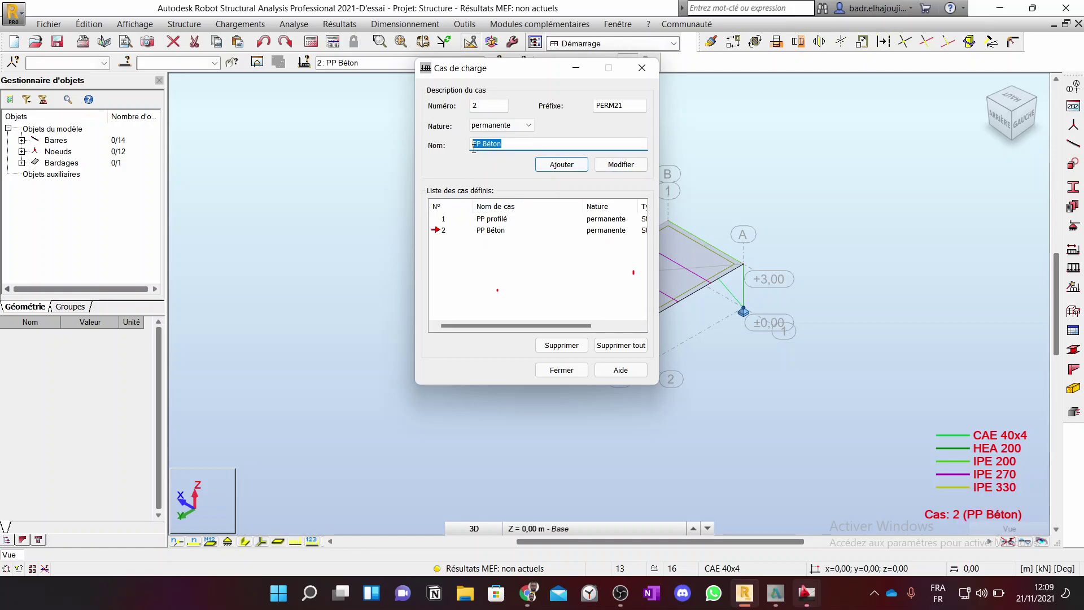
{"action": "left_click_drag", "start_coordinate": [504, 145], "coordinate": [485, 152]}
{"action": "type", "text": "séparateur"}
{"action": "left_click", "coordinate": [564, 168]}
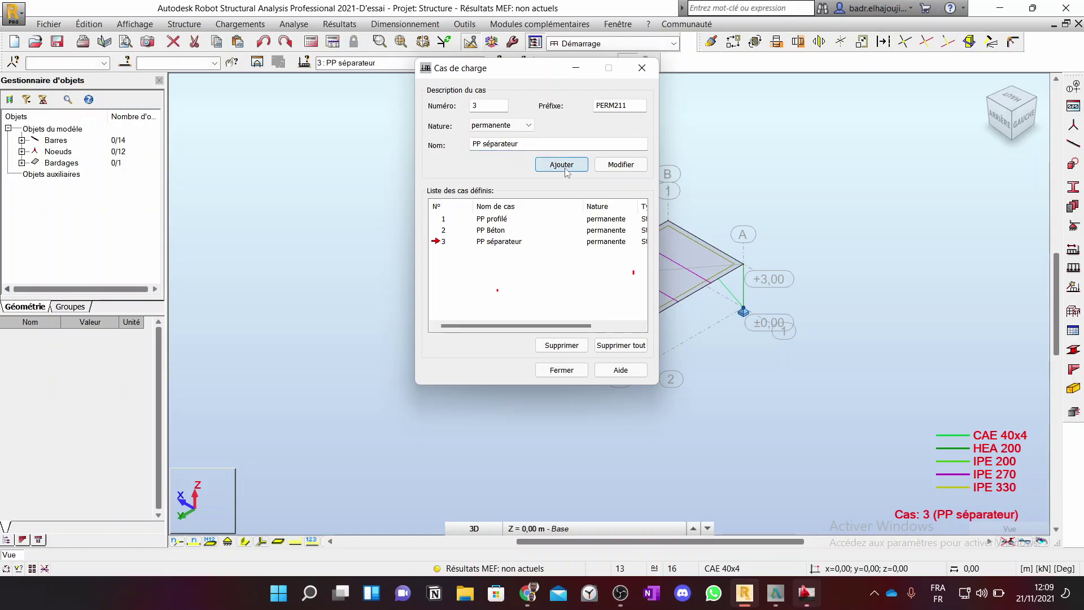
Step: Add a load case named Mise en eau with the nature d'exploitation
{"action": "left_click_drag", "start_coordinate": [520, 144], "coordinate": [457, 139]}
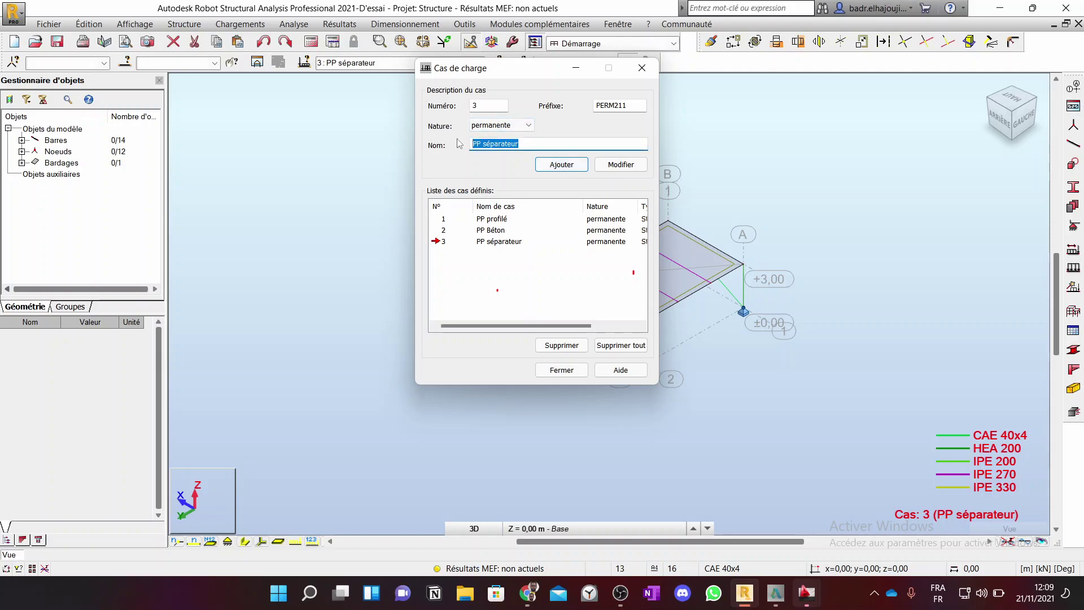
{"action": "type", "text": "Hu"}
{"action": "key", "text": "BackSpace"}
{"action": "key", "text": "BackSpace"}
{"action": "type", "text": "Mise en"}
{"action": "left_click", "coordinate": [488, 126]}
{"action": "left_click", "coordinate": [510, 146]}
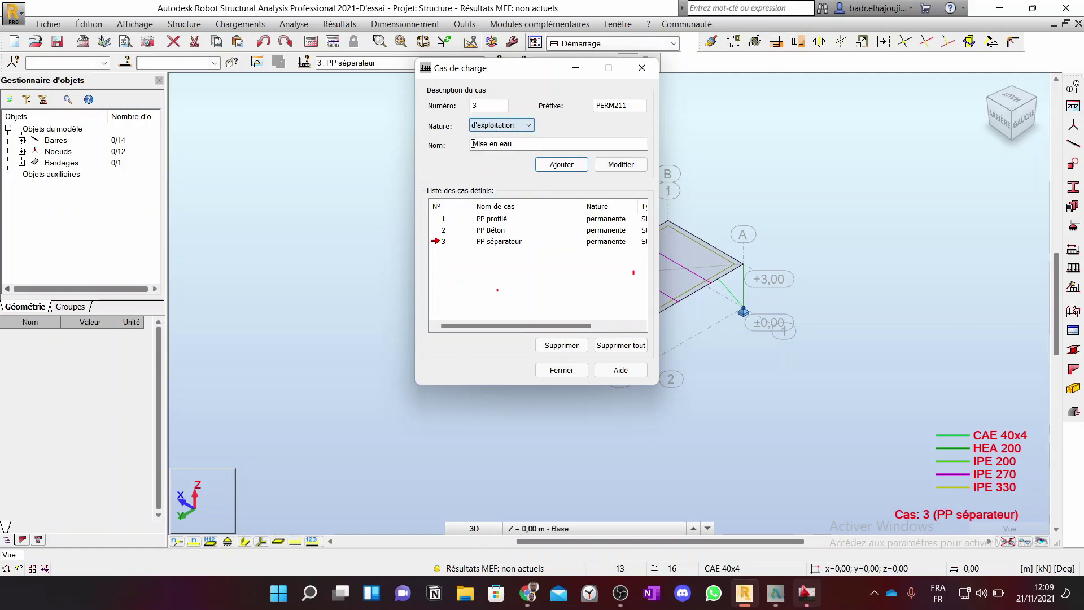
{"action": "left_click", "coordinate": [579, 165]}
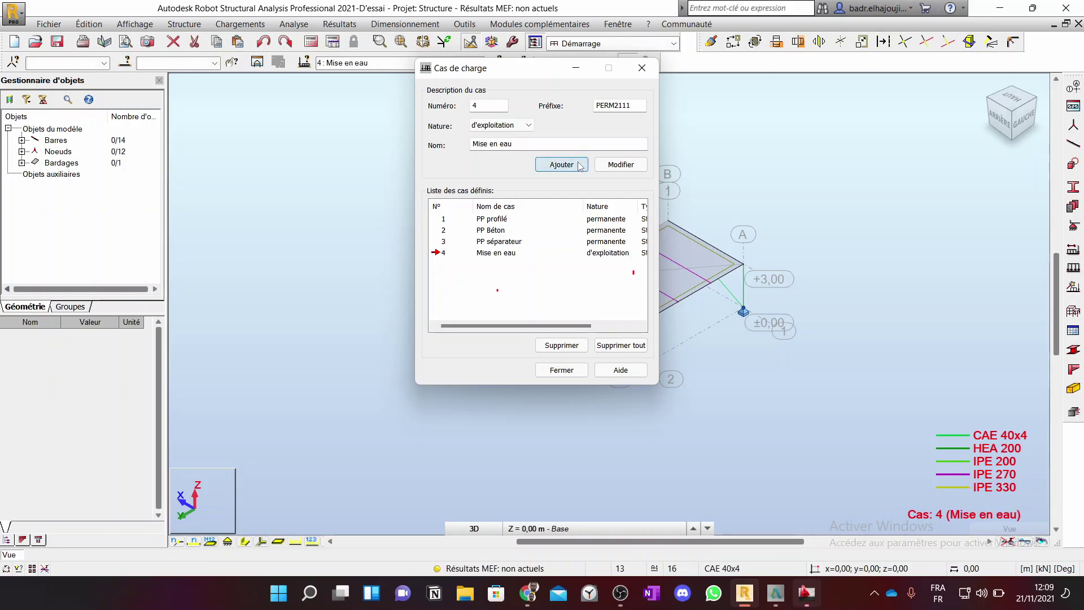
Step: Add a d'exploitation load case named Circulation and close the load case definition
{"action": "key", "text": "Tab"}
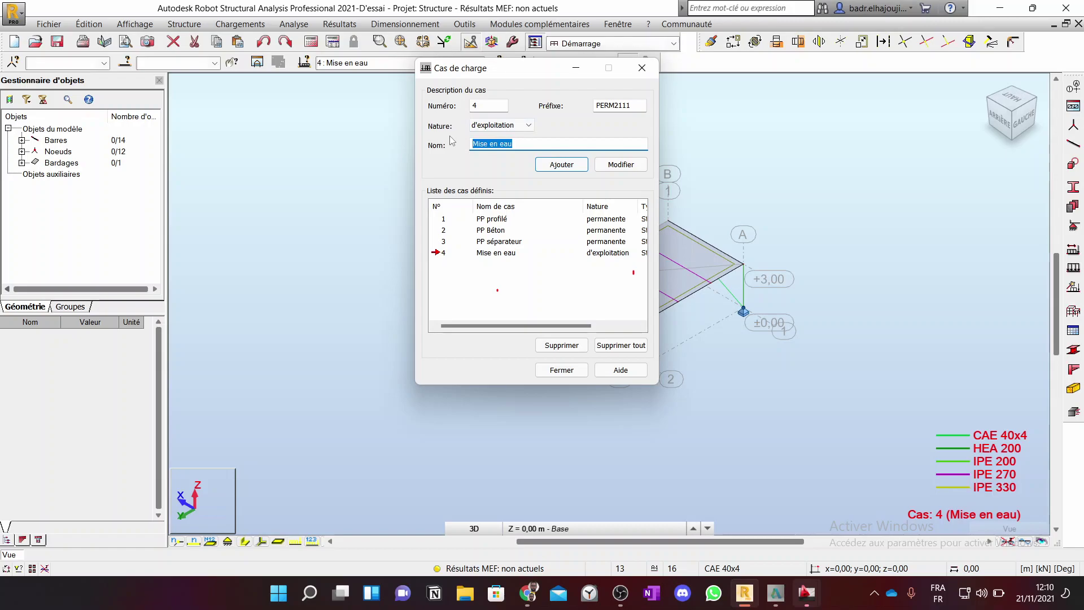
{"action": "type", "text": "Circulation"}
{"action": "left_click", "coordinate": [562, 166]}
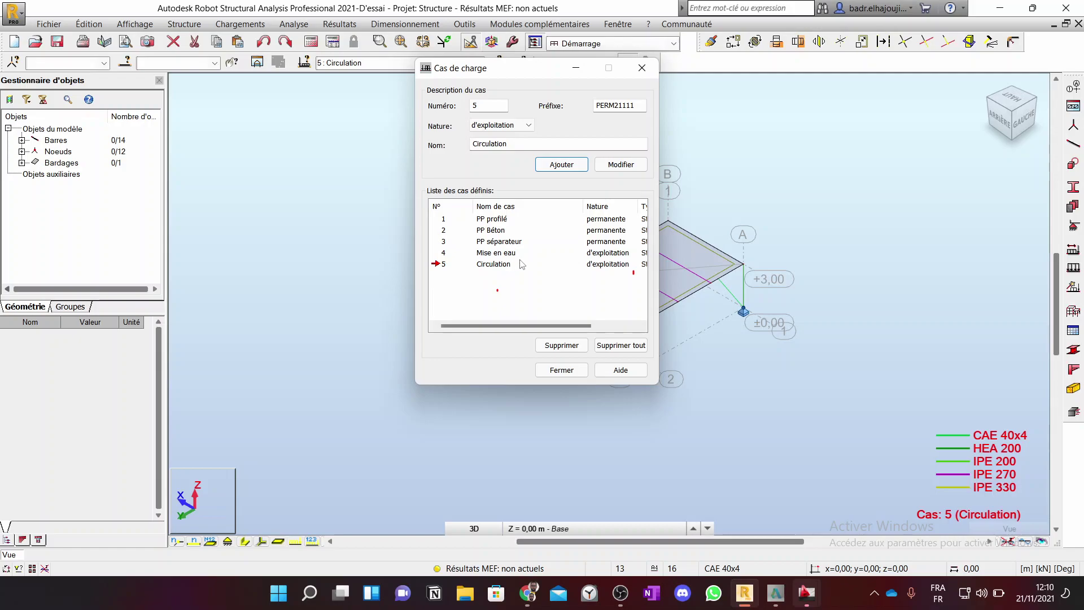
{"action": "left_click", "coordinate": [574, 365]}
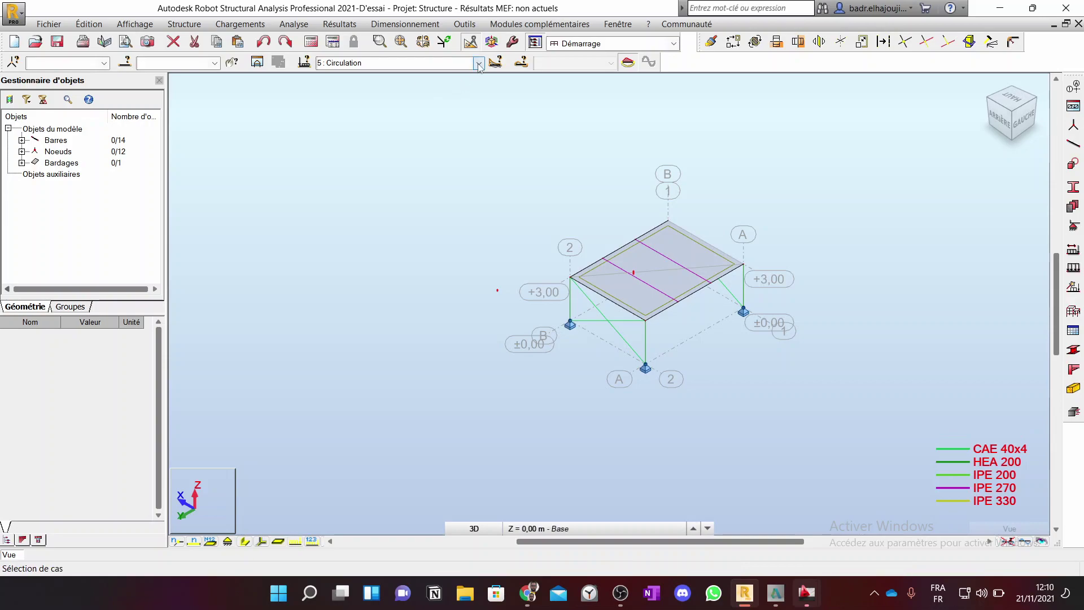
Step: Make PP profilé the active load case and display its load symbols on the structure
{"action": "left_click", "coordinate": [479, 64]}
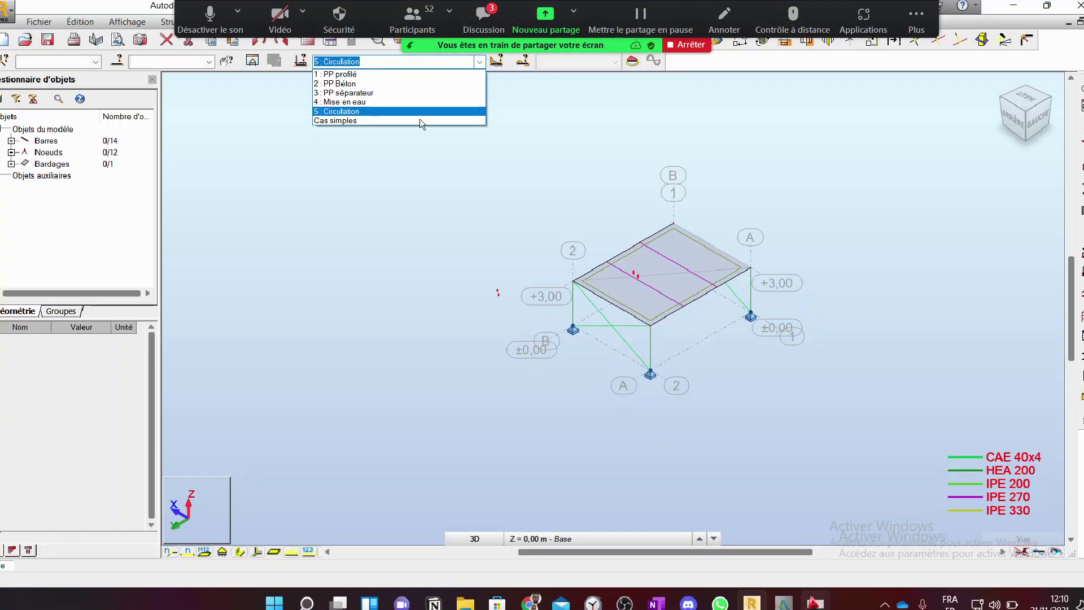
{"action": "left_click", "coordinate": [419, 116]}
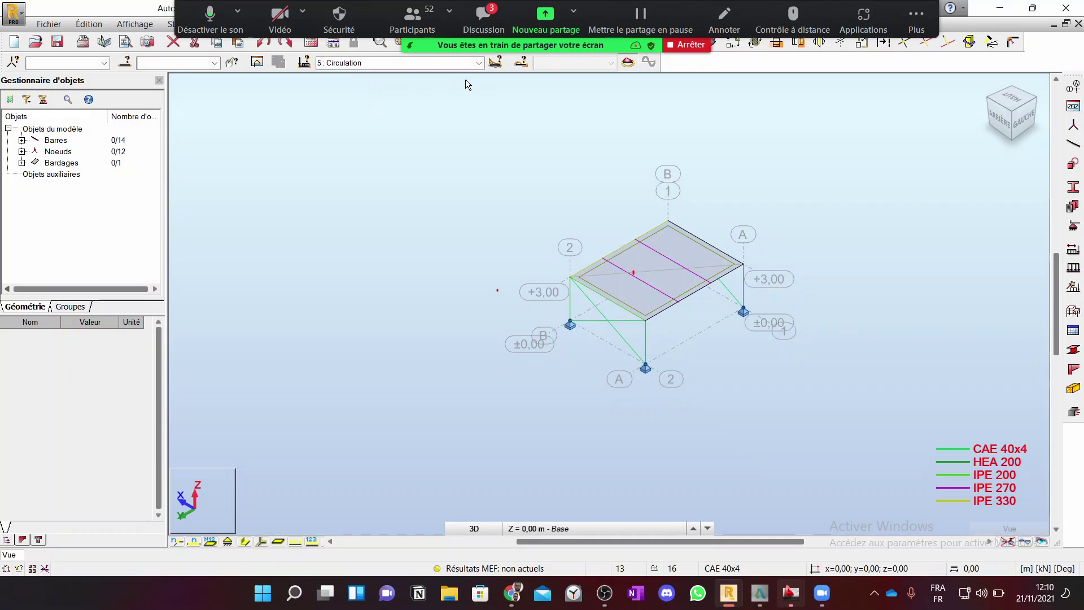
{"action": "left_click", "coordinate": [479, 63]}
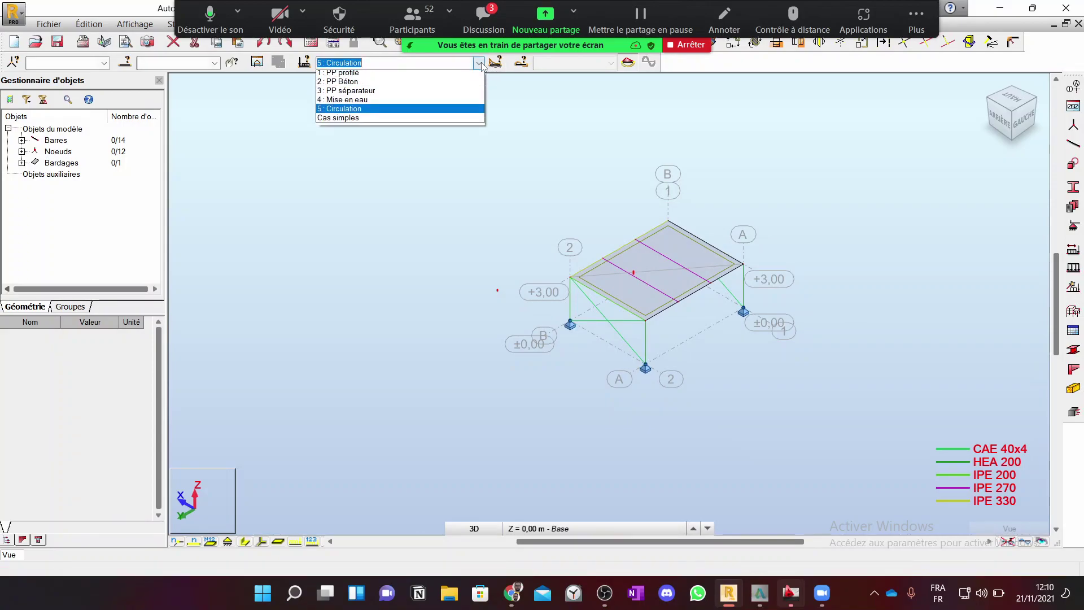
{"action": "left_click", "coordinate": [419, 75]}
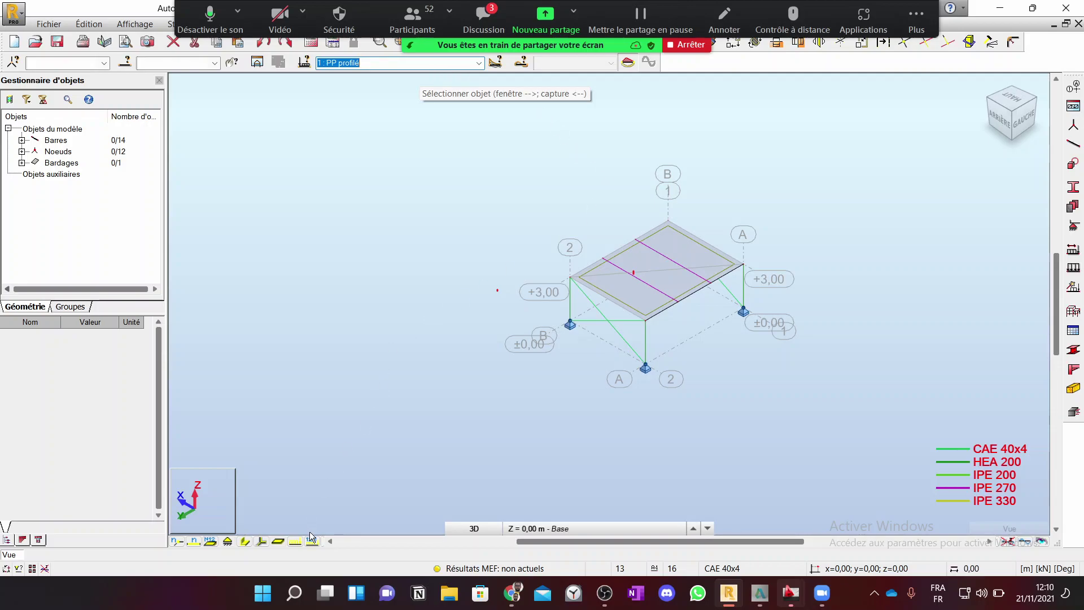
{"action": "left_click", "coordinate": [294, 541]}
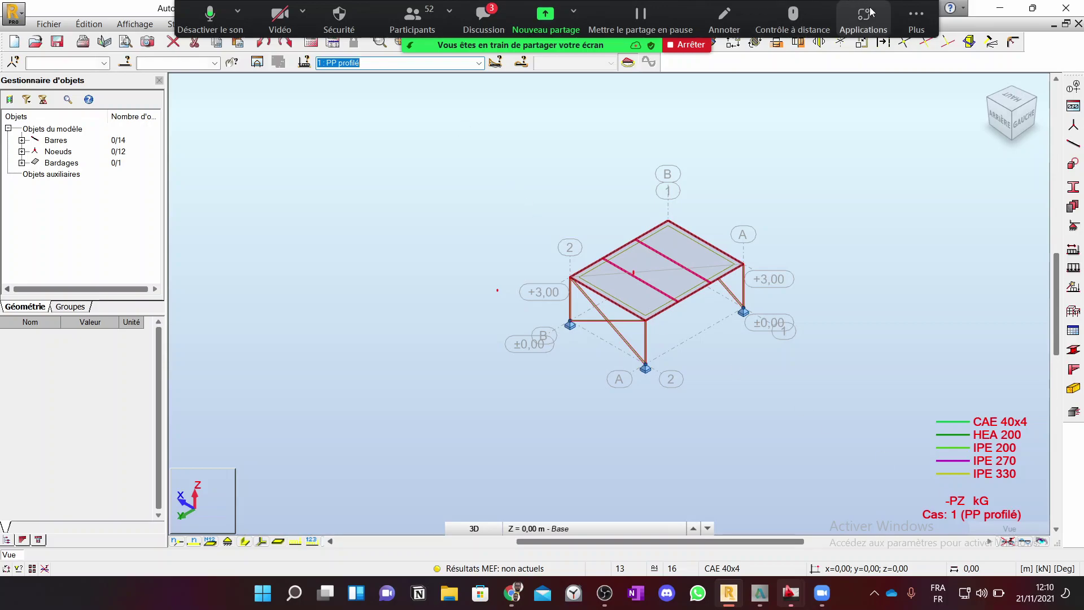
Step: Hide the floating meeting controls and make PP Béton the active load case
{"action": "left_click", "coordinate": [911, 18]}
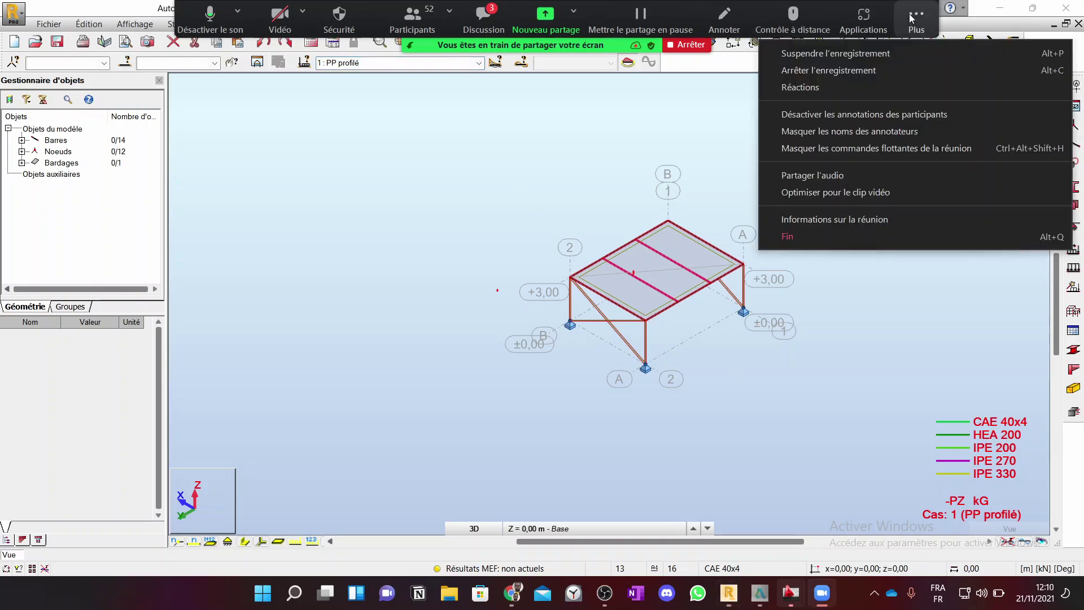
{"action": "left_click", "coordinate": [876, 148]}
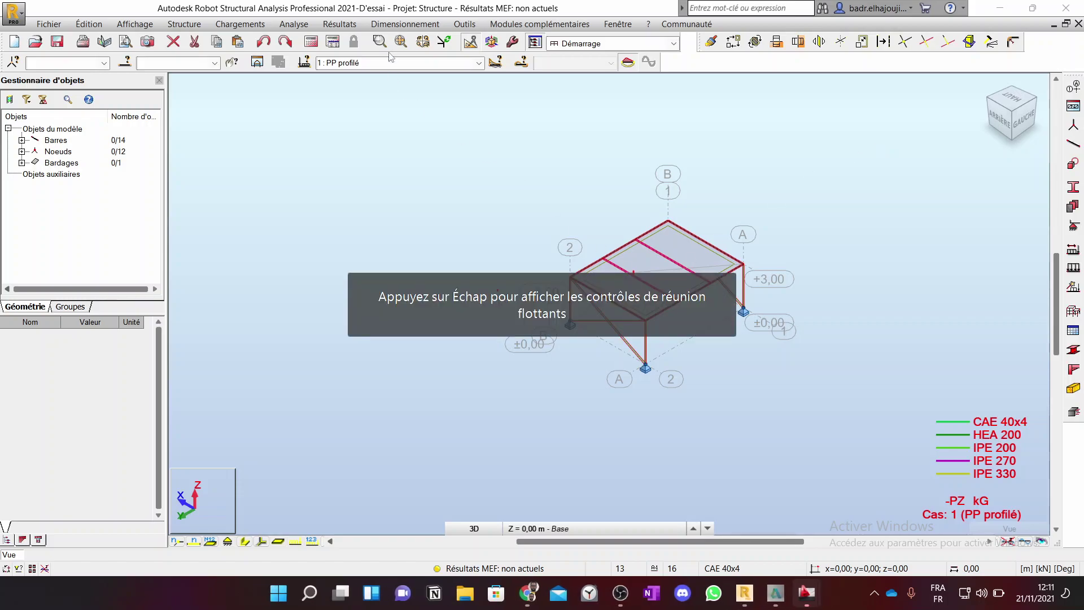
{"action": "left_click", "coordinate": [479, 63]}
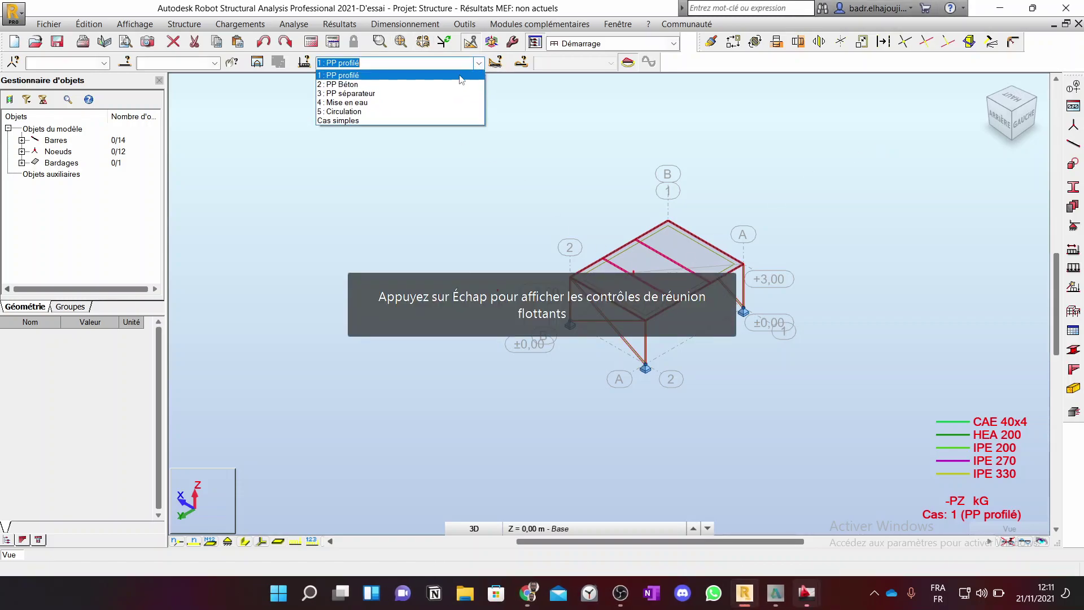
{"action": "left_click", "coordinate": [446, 85]}
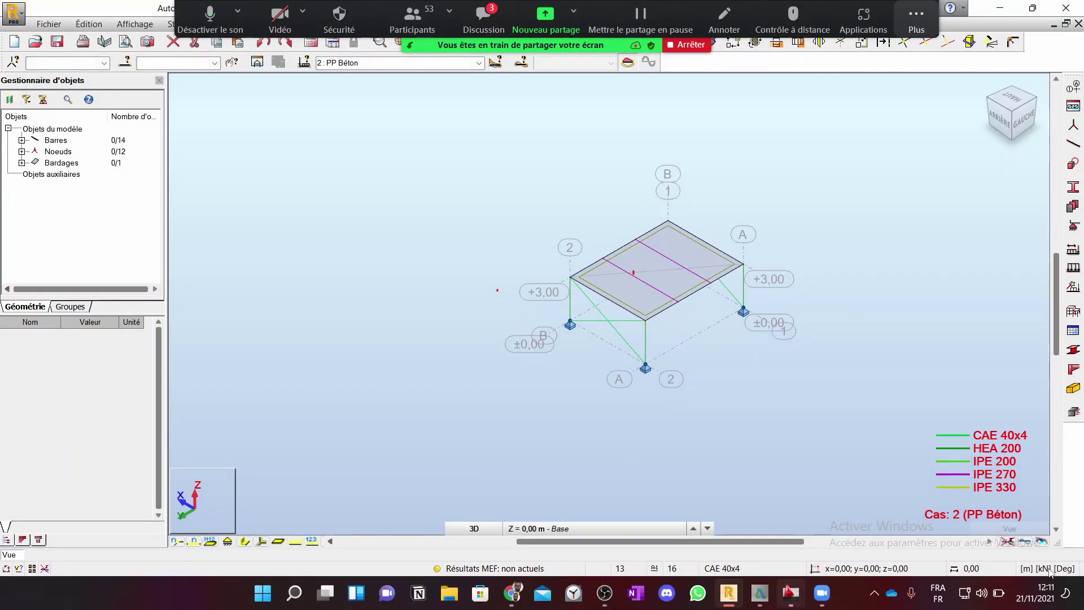
Step: Set the project's force unit to daN and the moment unit to daN*m
{"action": "left_click", "coordinate": [1045, 569]}
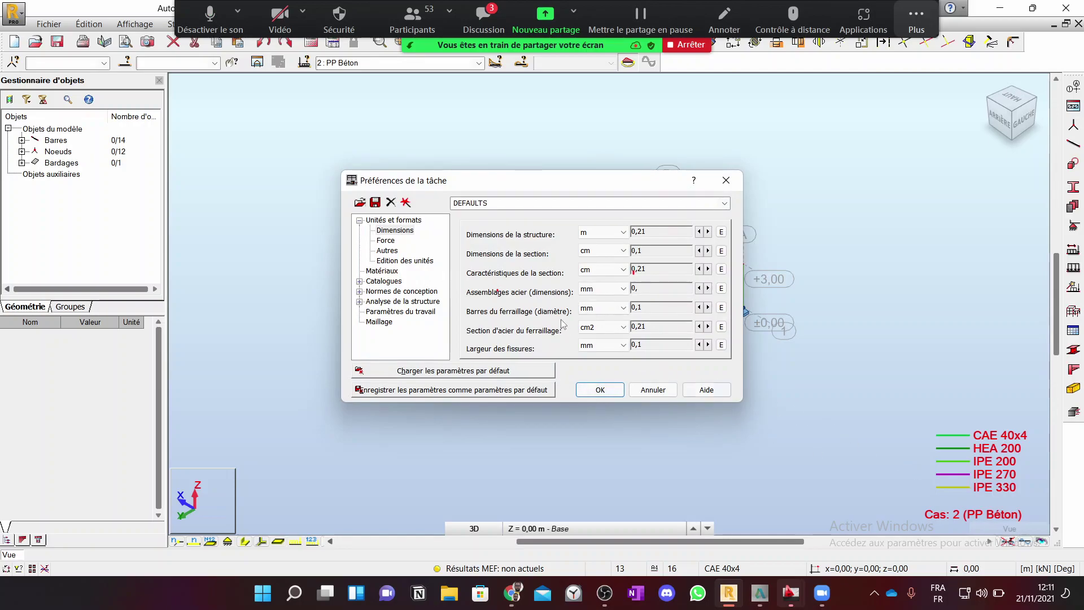
{"action": "left_click", "coordinate": [388, 241]}
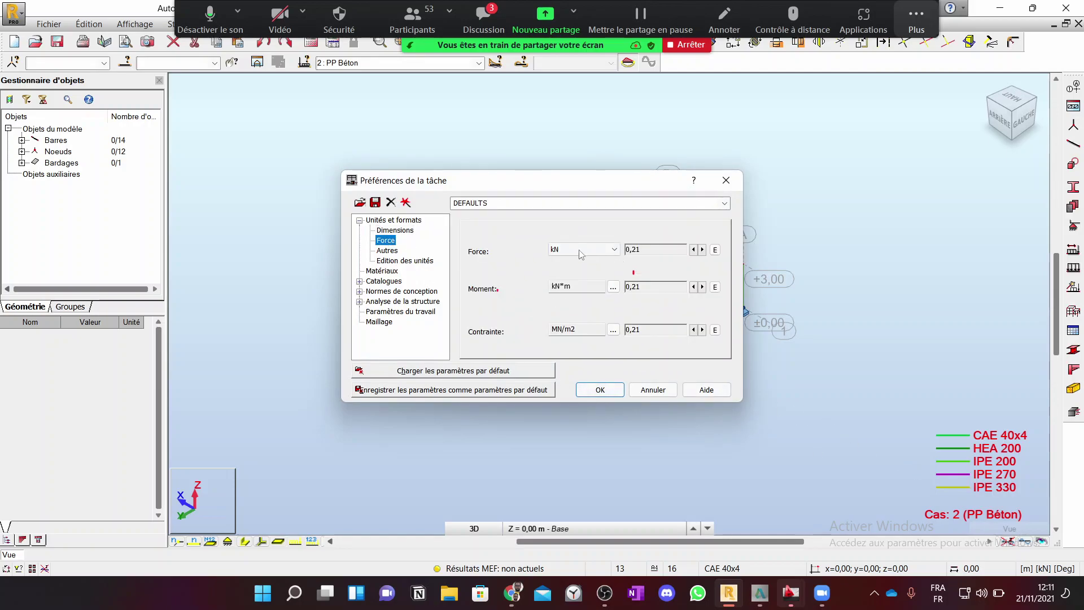
{"action": "left_click", "coordinate": [579, 253]}
{"action": "left_click", "coordinate": [576, 260]}
{"action": "left_click", "coordinate": [614, 288]}
{"action": "left_click", "coordinate": [588, 282]}
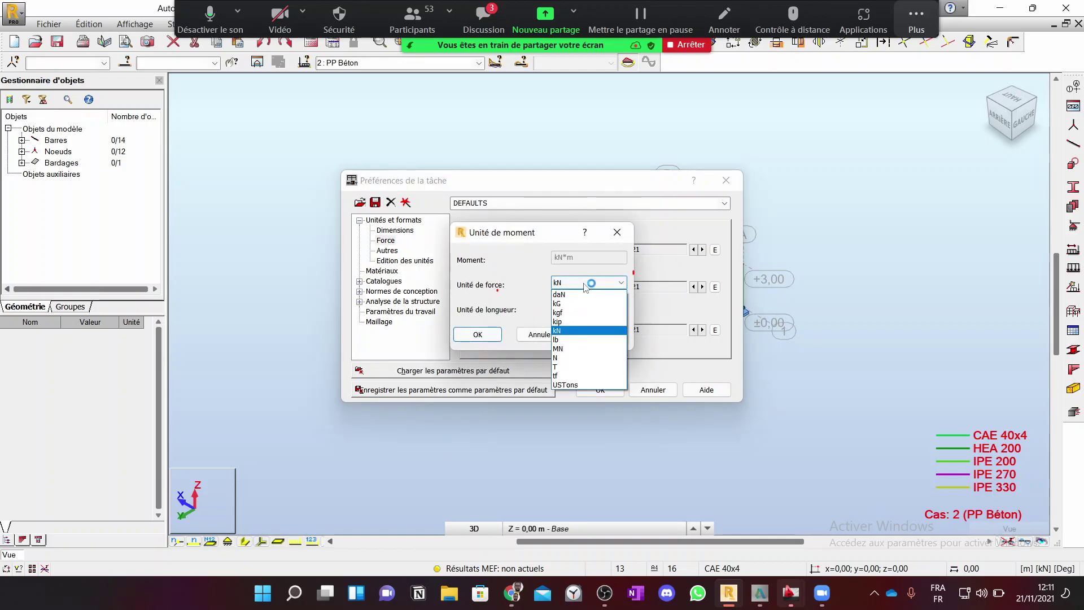
{"action": "left_click", "coordinate": [580, 295]}
{"action": "left_click", "coordinate": [491, 336]}
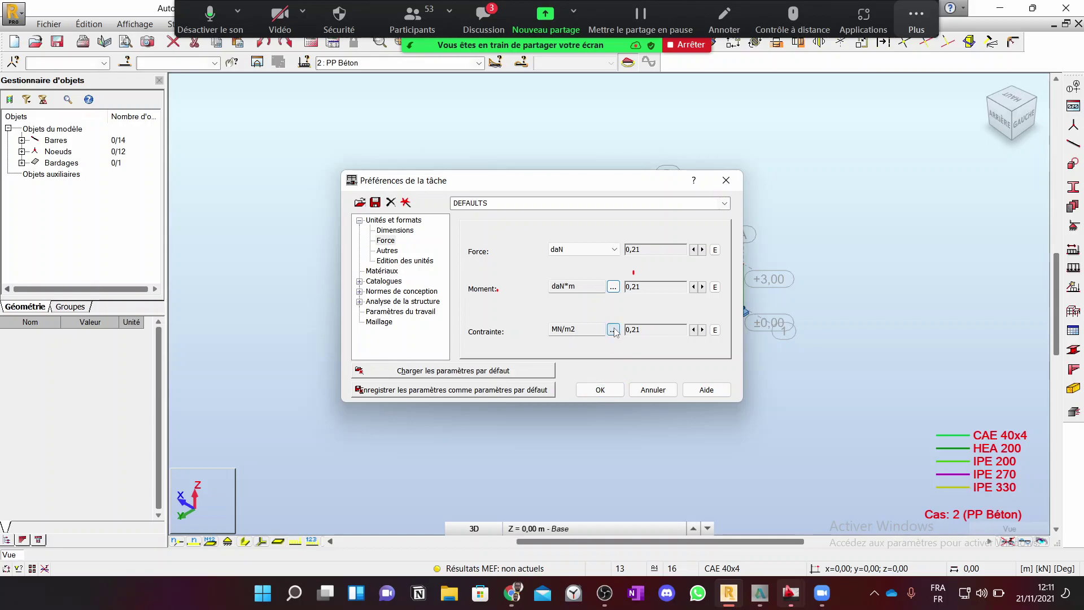
Step: Save the job preferences as the defaults, accept them and hide the floating meeting controls
{"action": "left_click", "coordinate": [423, 394]}
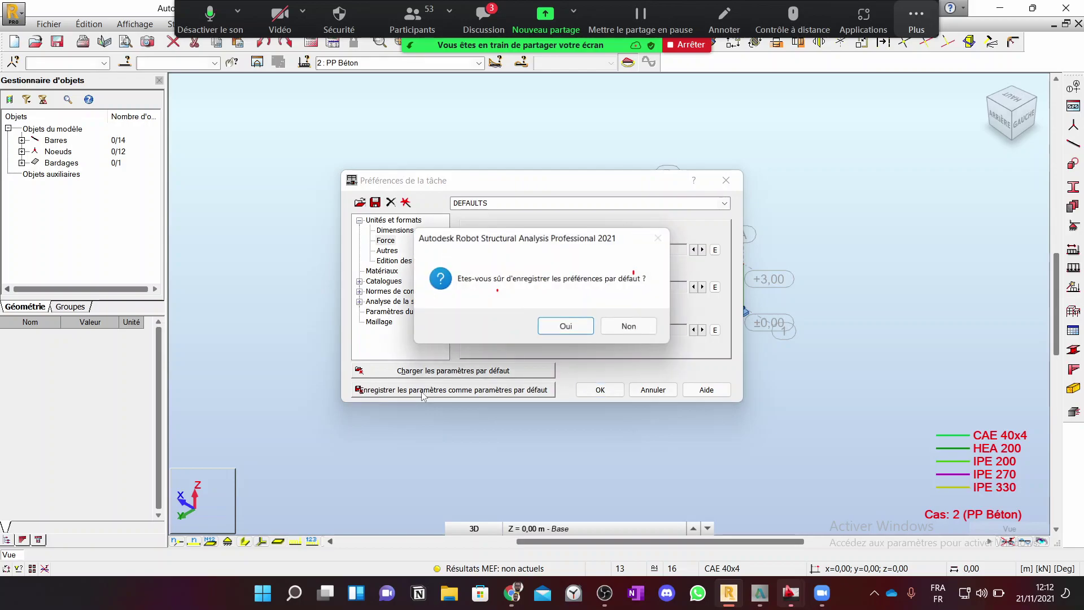
{"action": "left_click", "coordinate": [557, 327]}
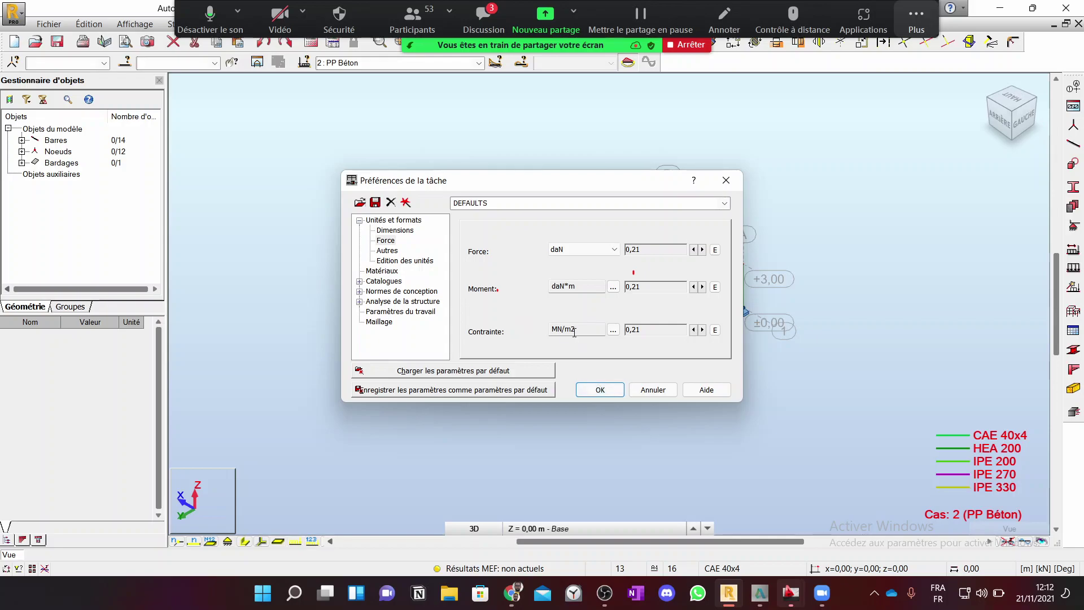
{"action": "left_click", "coordinate": [581, 388]}
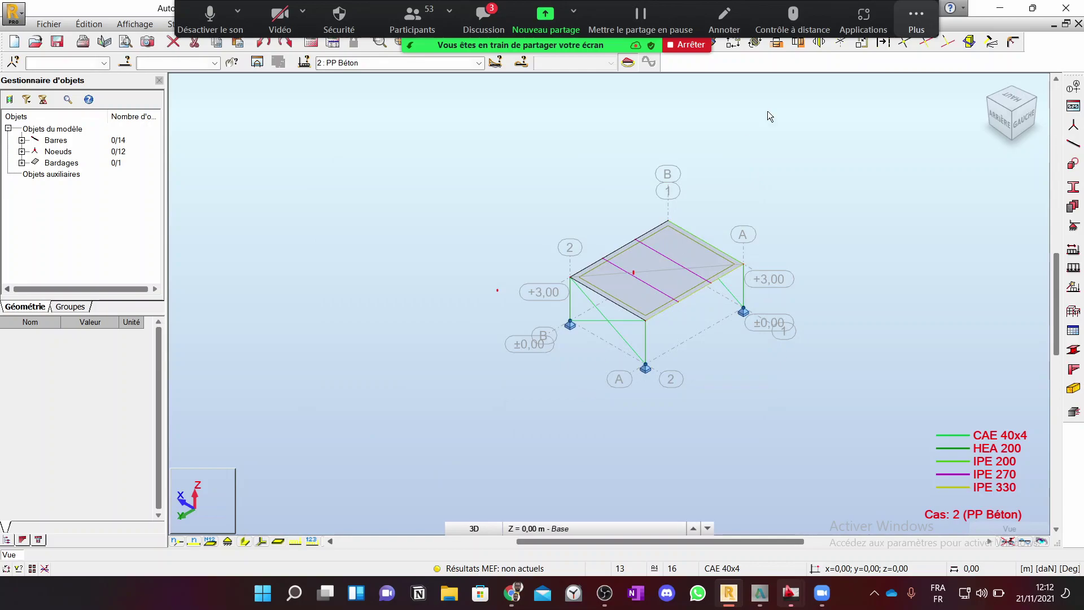
{"action": "left_click", "coordinate": [918, 22]}
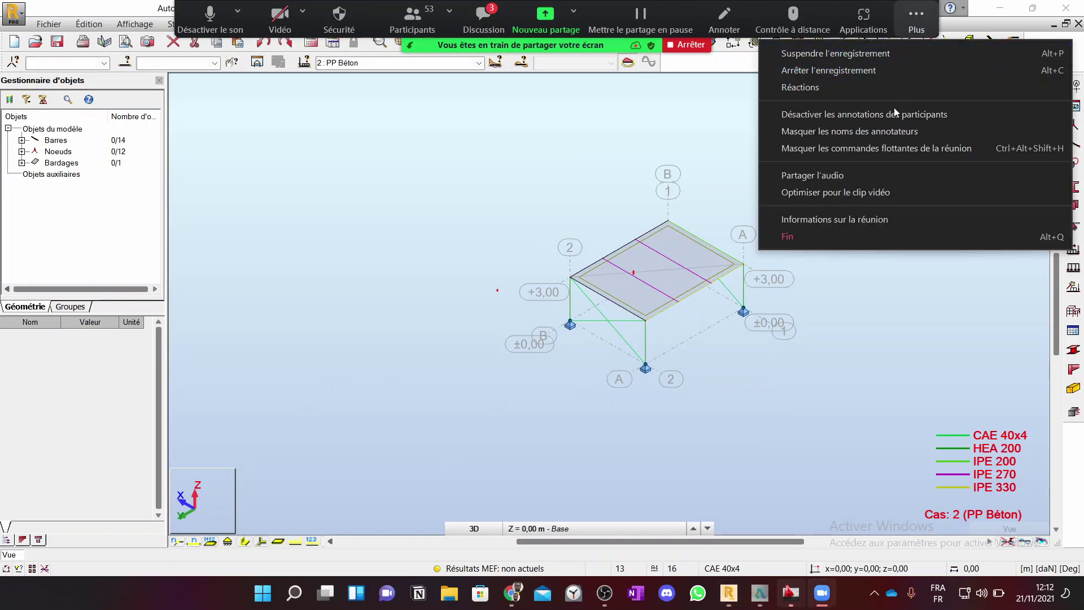
{"action": "left_click", "coordinate": [883, 153]}
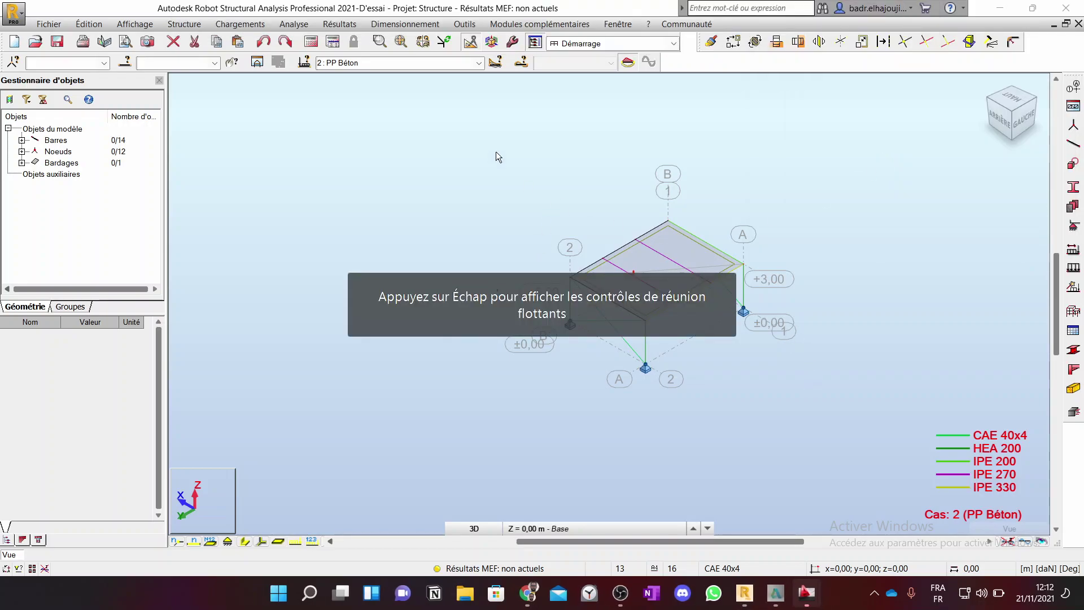
Step: Switch to the exercise PDF in Chrome and check the concrete's unit weight and the slab thickness
{"action": "left_click", "coordinate": [527, 593]}
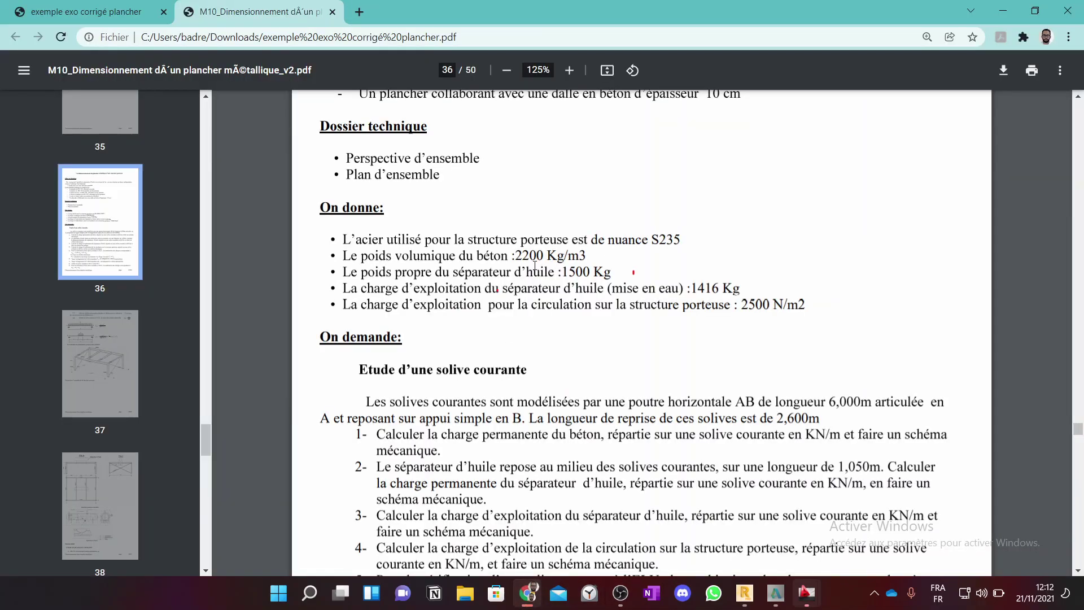
{"action": "left_click_drag", "start_coordinate": [513, 257], "coordinate": [592, 256]}
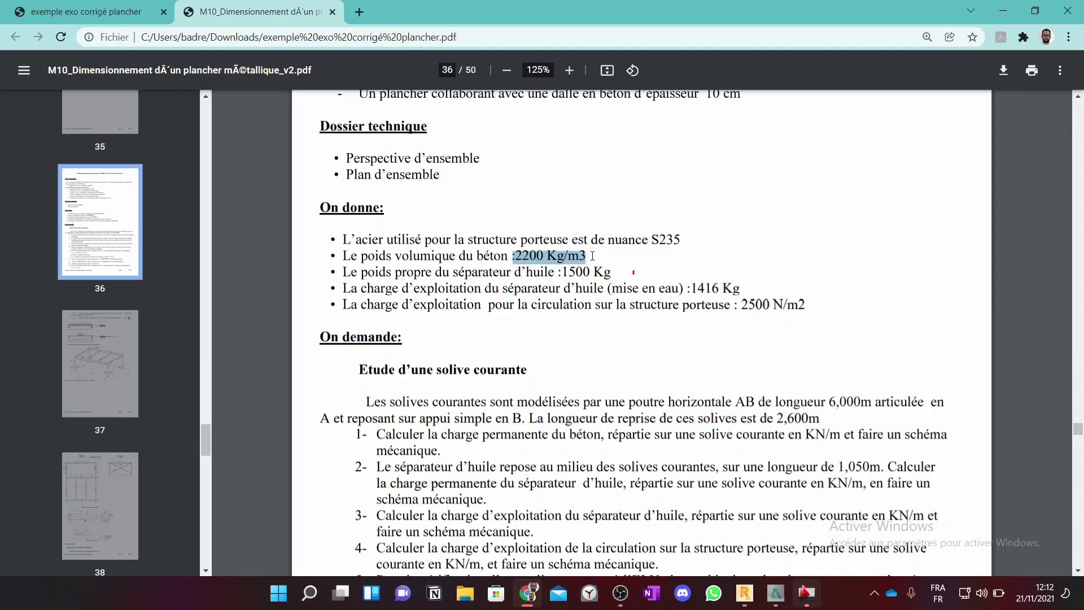
{"action": "scroll", "coordinate": [599, 250], "scroll_direction": "up", "scroll_amount": 1}
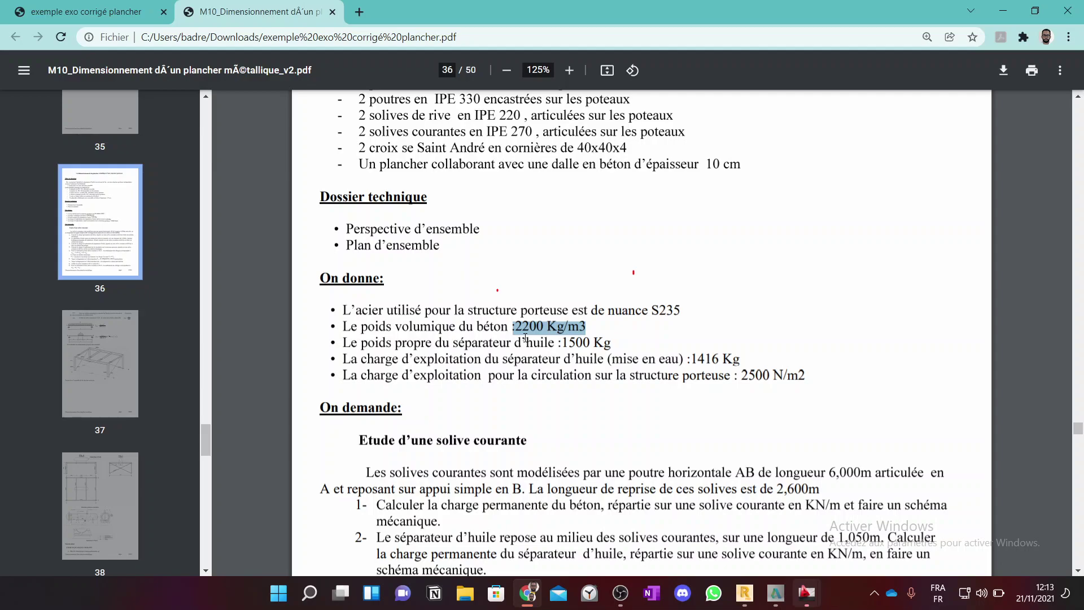
Step: Switch to Robot Structural Analysis and apply a uniform global surface load of -220 daN/m2 in Z to the floor panel for PP Béton
{"action": "left_click", "coordinate": [745, 592]}
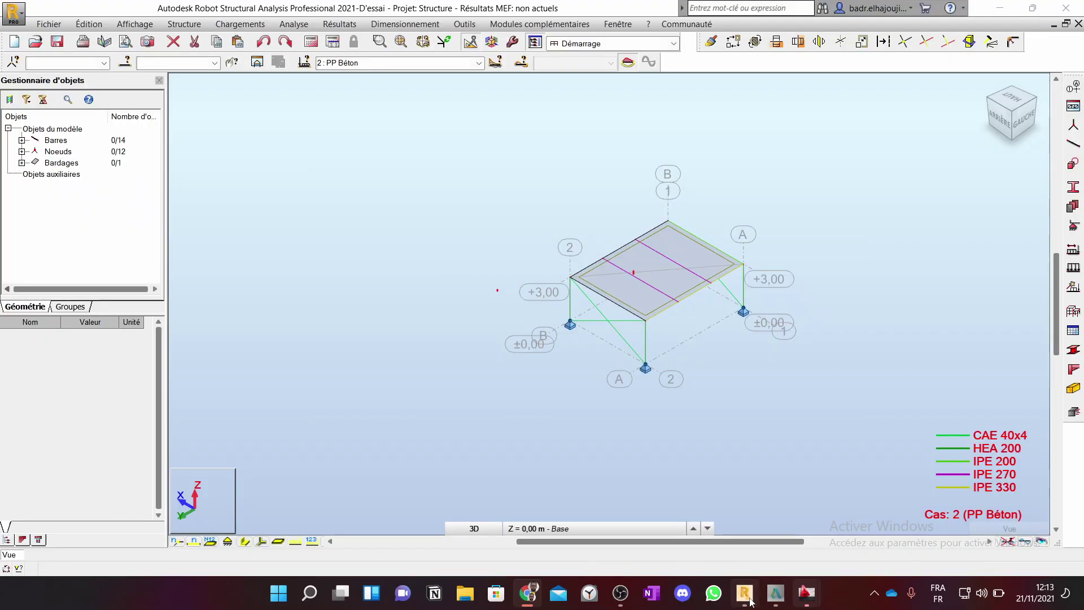
{"action": "left_click", "coordinate": [1074, 269]}
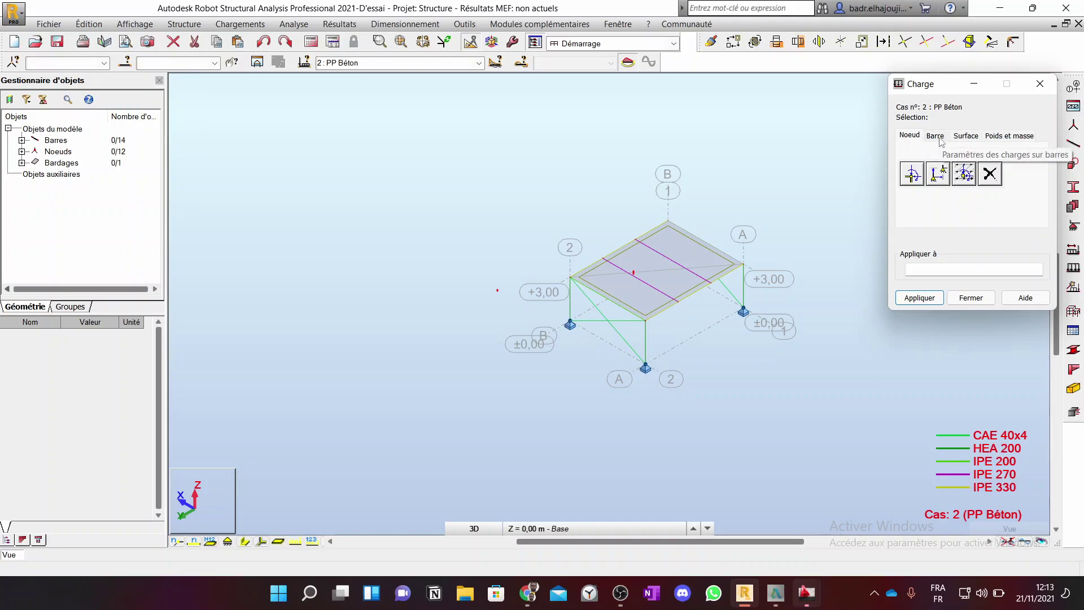
{"action": "left_click", "coordinate": [971, 141]}
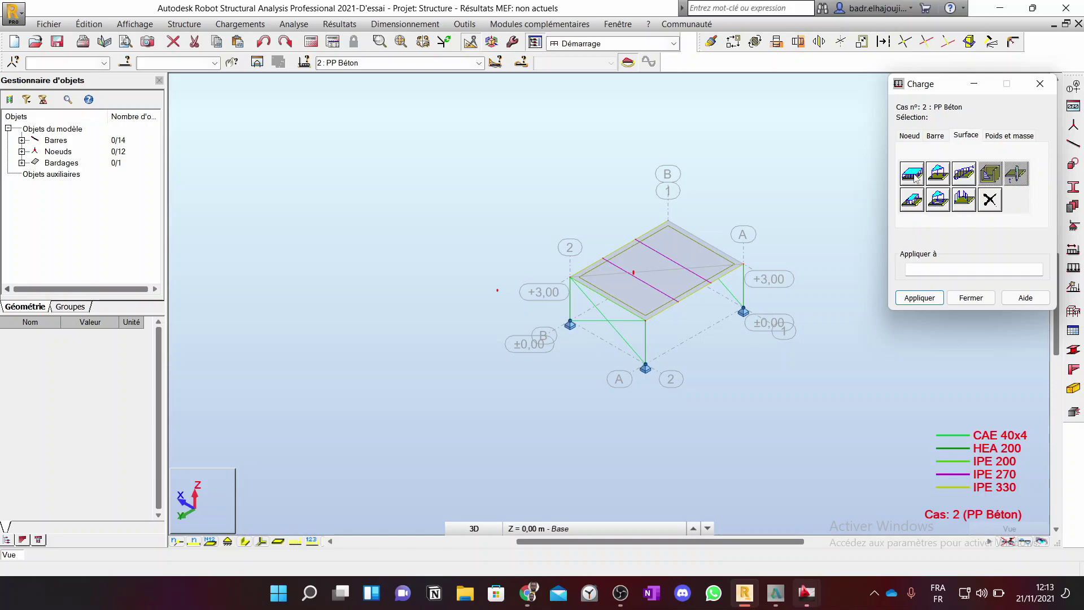
{"action": "left_click", "coordinate": [920, 181]}
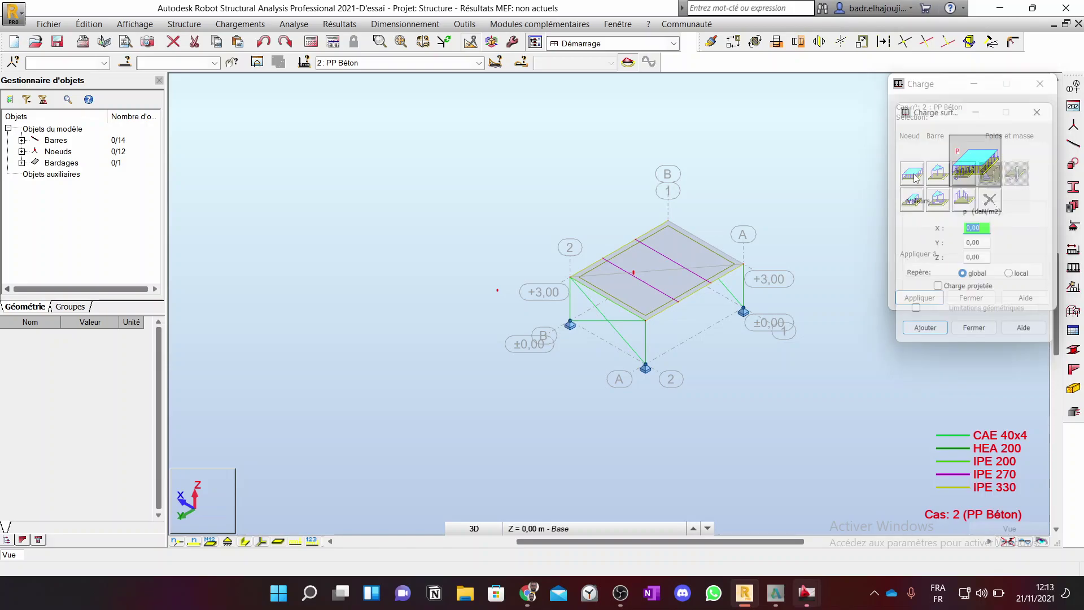
{"action": "left_click", "coordinate": [988, 262]}
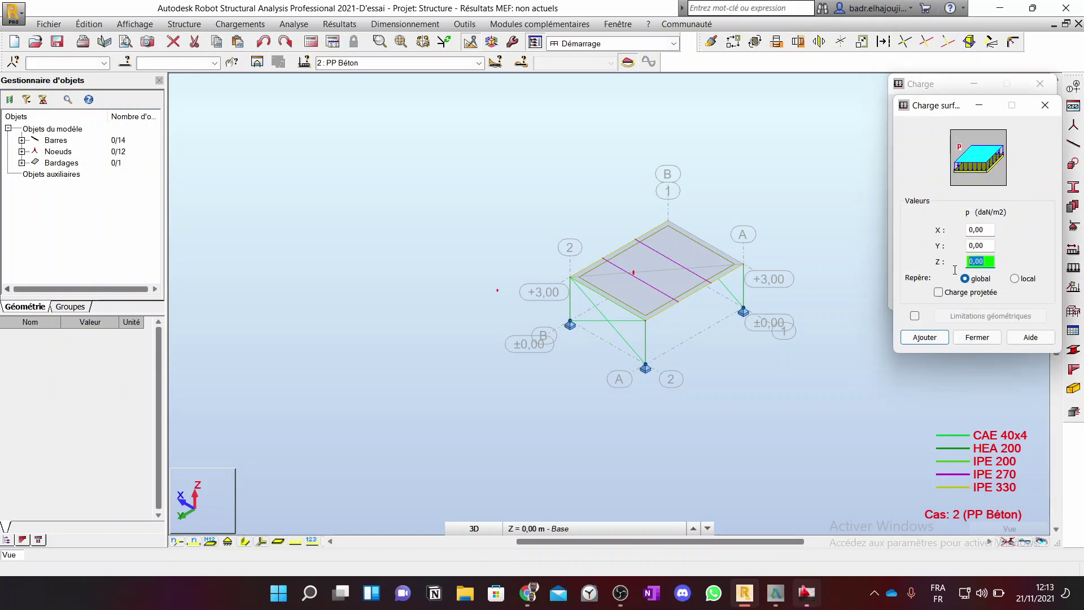
{"action": "type", "text": "-220"}
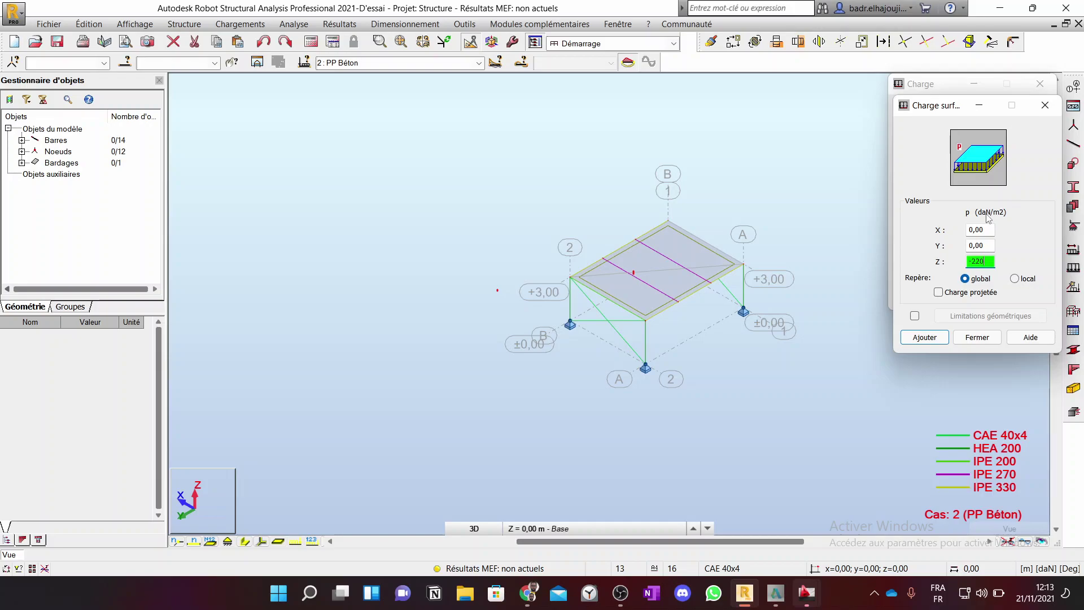
{"action": "left_click", "coordinate": [925, 338]}
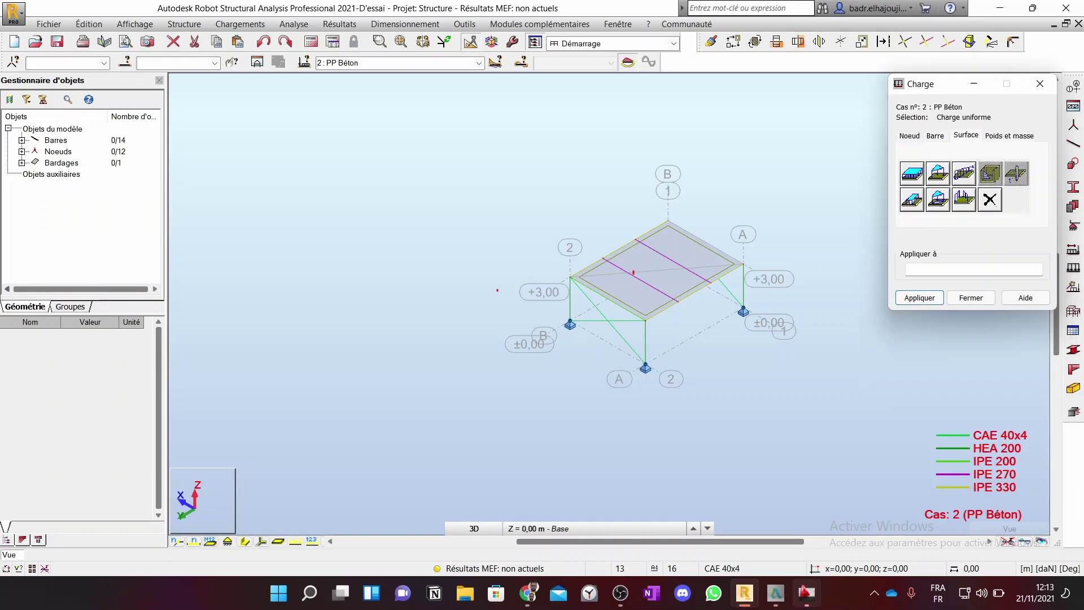
{"action": "left_click", "coordinate": [646, 288]}
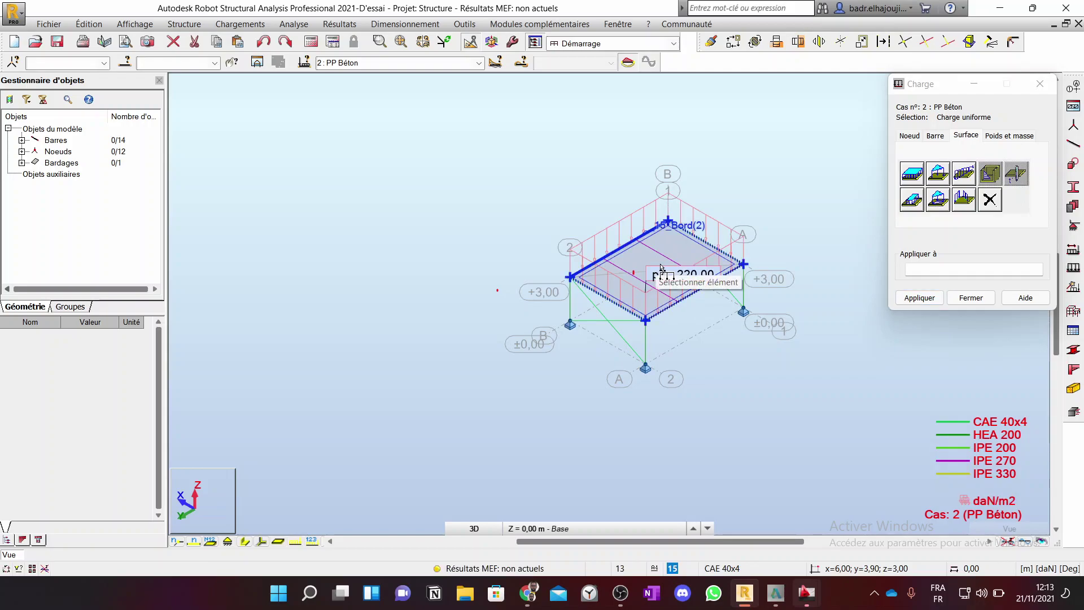
{"action": "left_click", "coordinate": [977, 303]}
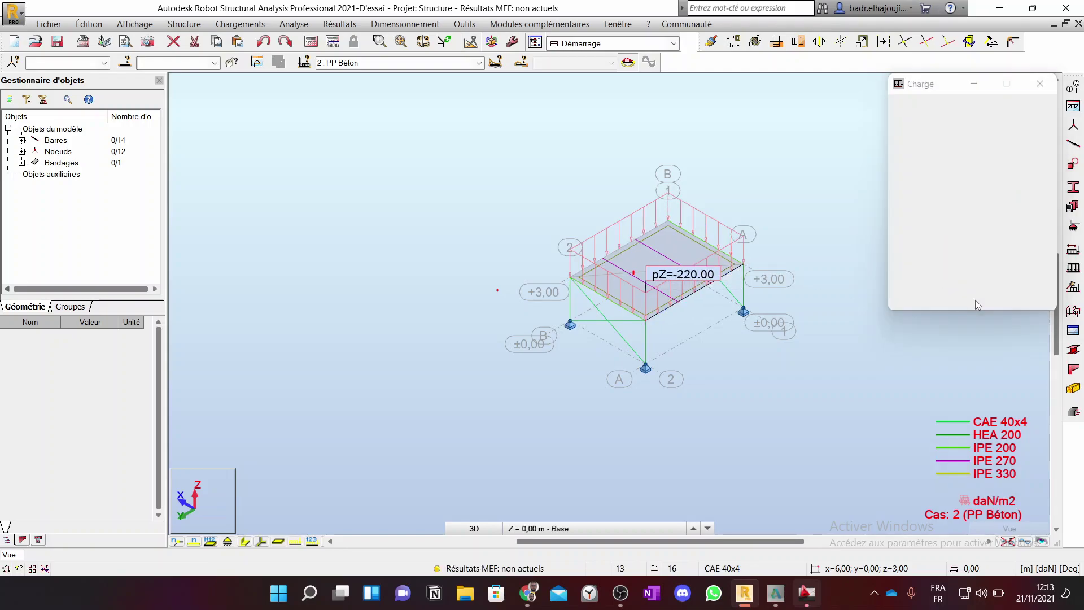
Step: Make Circulation the active load case and open its load definition
{"action": "left_click", "coordinate": [480, 63]}
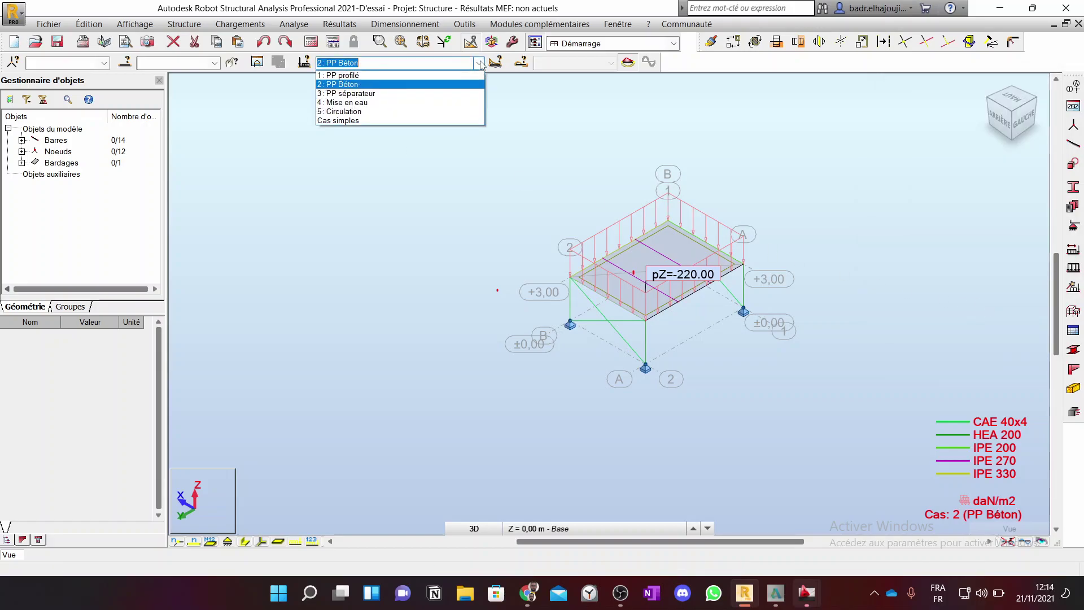
{"action": "left_click", "coordinate": [368, 112]}
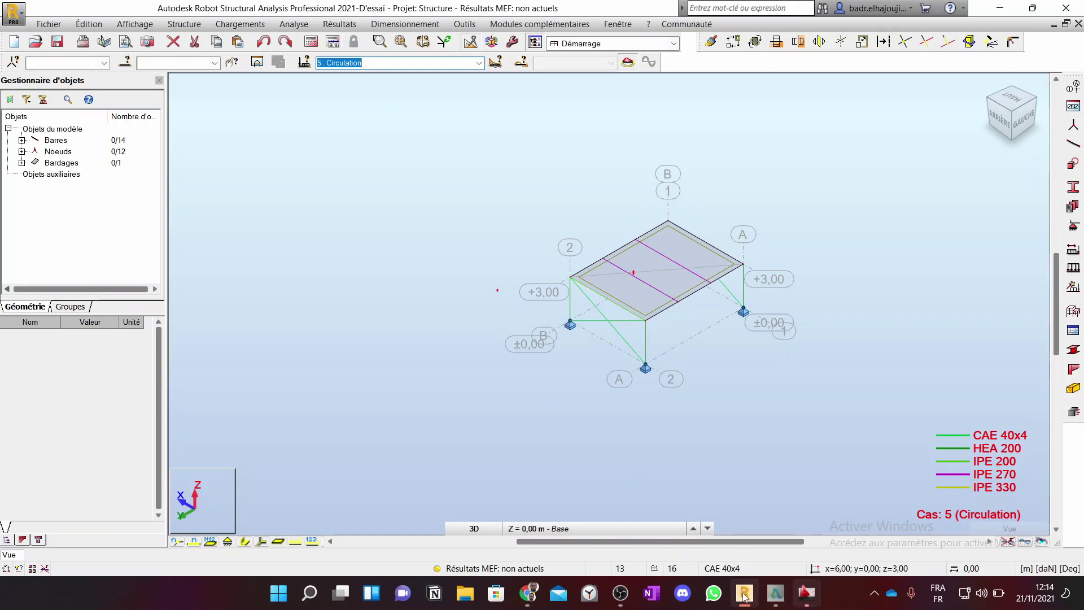
{"action": "left_click", "coordinate": [479, 63]}
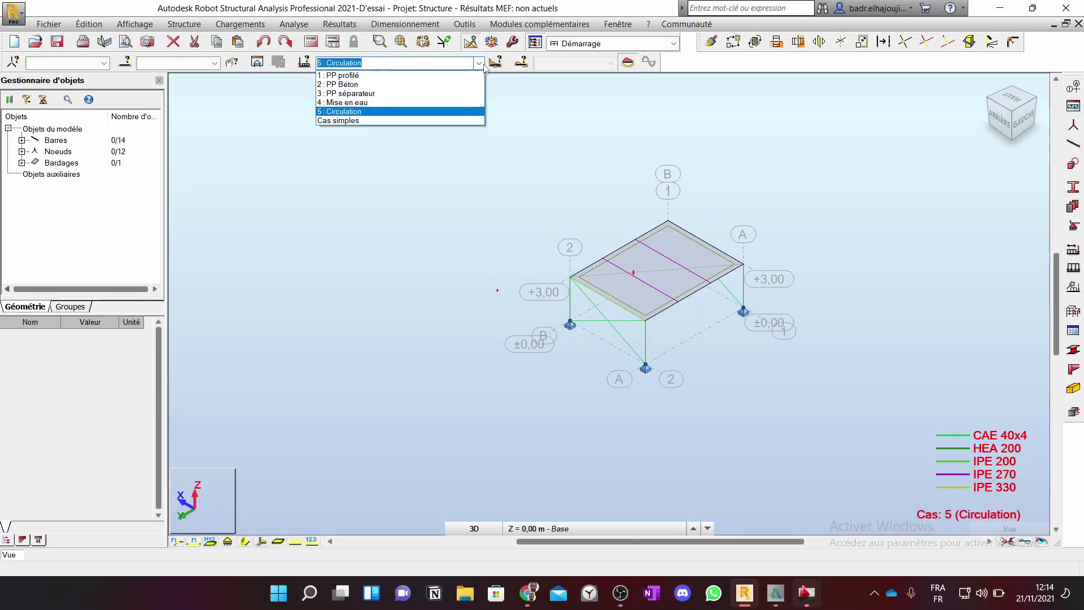
{"action": "left_click", "coordinate": [391, 112]}
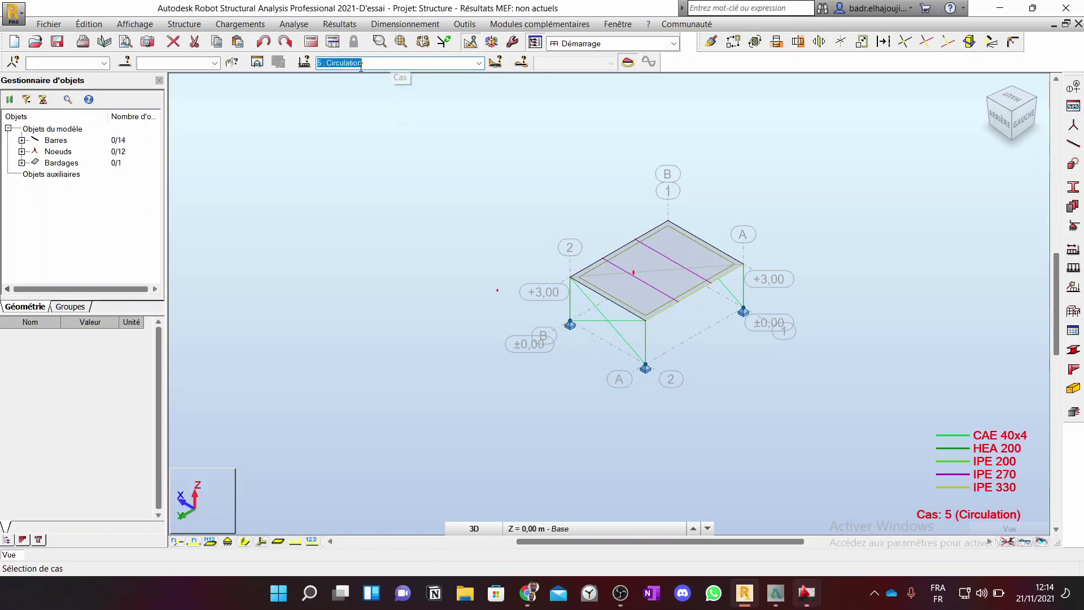
{"action": "left_click", "coordinate": [1074, 268]}
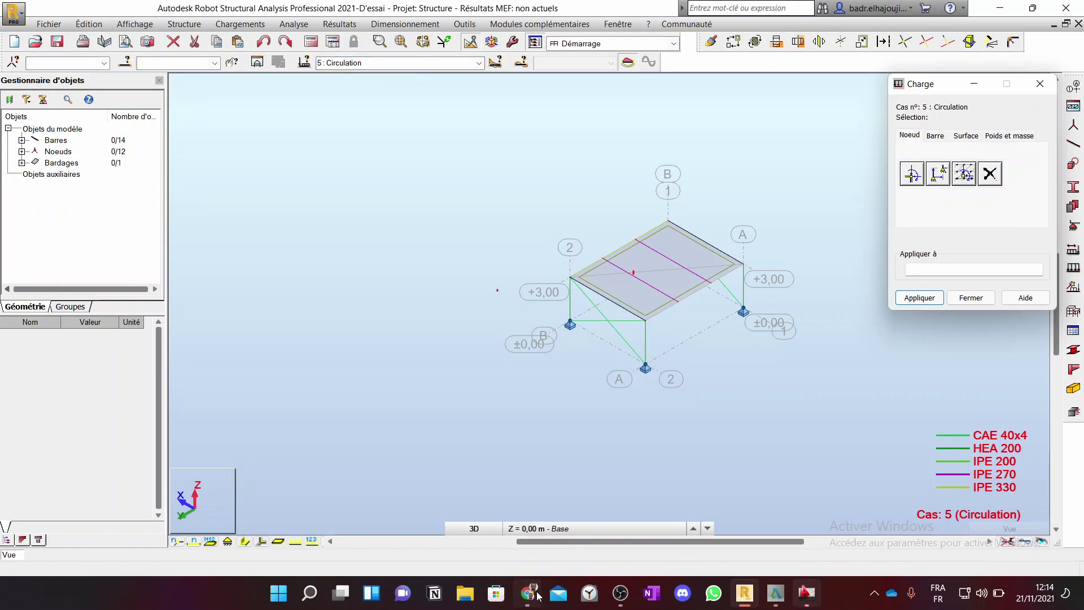
Step: Look up the live load for circulation in the exercise PDF in Chrome and return to Robot Structural Analysis
{"action": "left_click", "coordinate": [526, 594]}
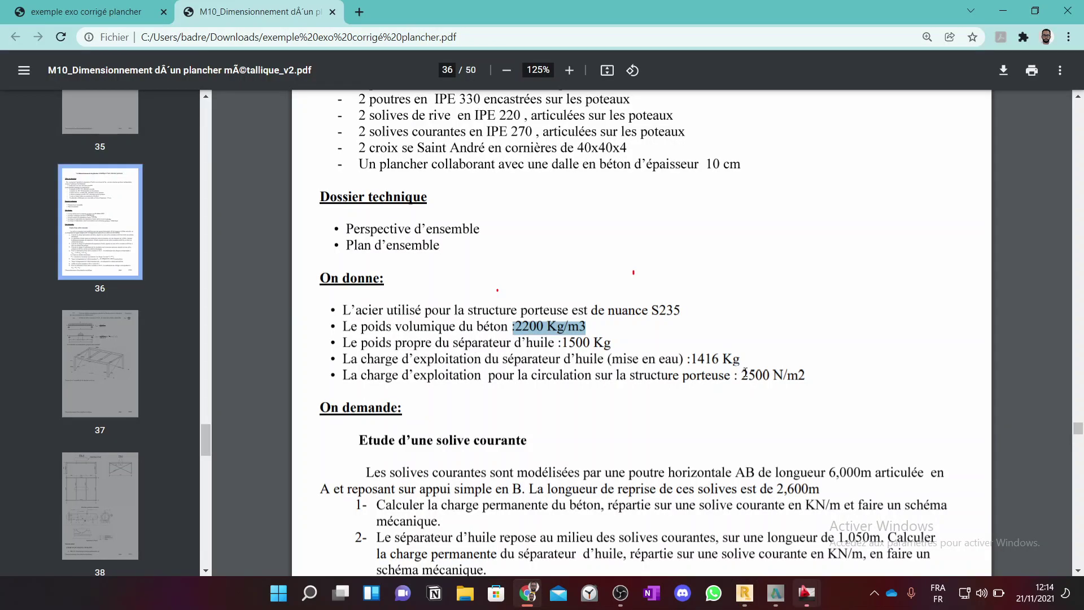
{"action": "left_click_drag", "start_coordinate": [735, 375], "coordinate": [779, 374]}
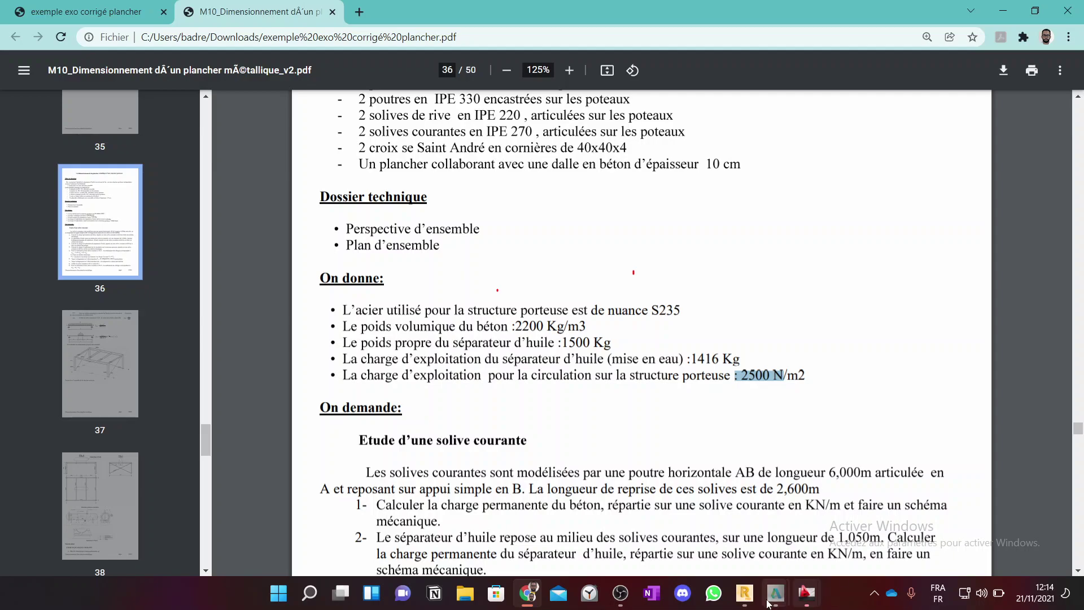
{"action": "left_click", "coordinate": [745, 594]}
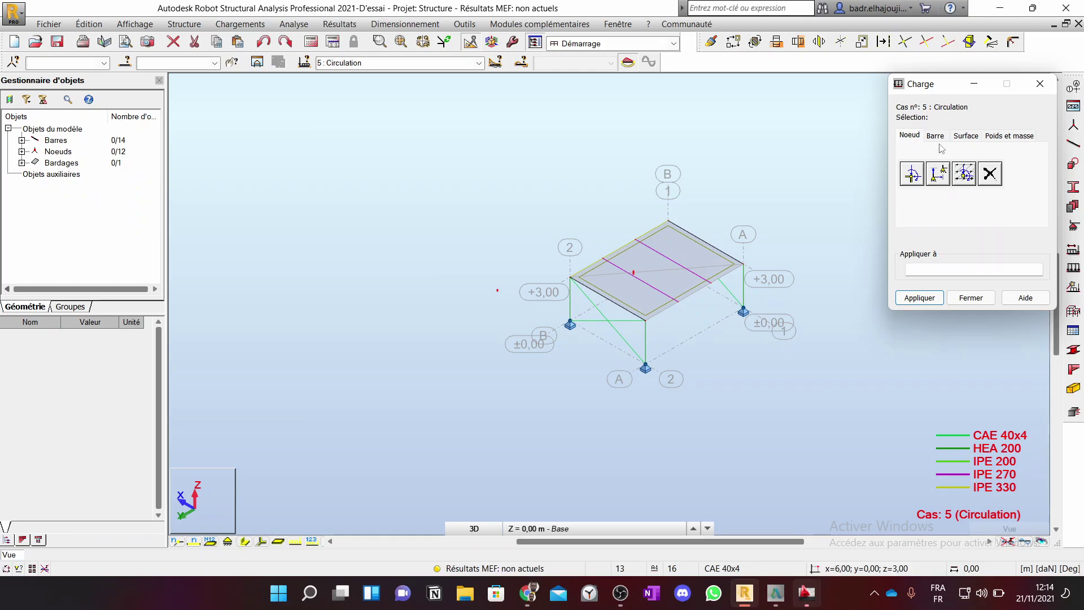
Step: Apply a uniform global surface load of -250 daN/m2 in Z to the floor panel for the Circulation case
{"action": "left_click", "coordinate": [966, 136]}
{"action": "left_click", "coordinate": [915, 175]}
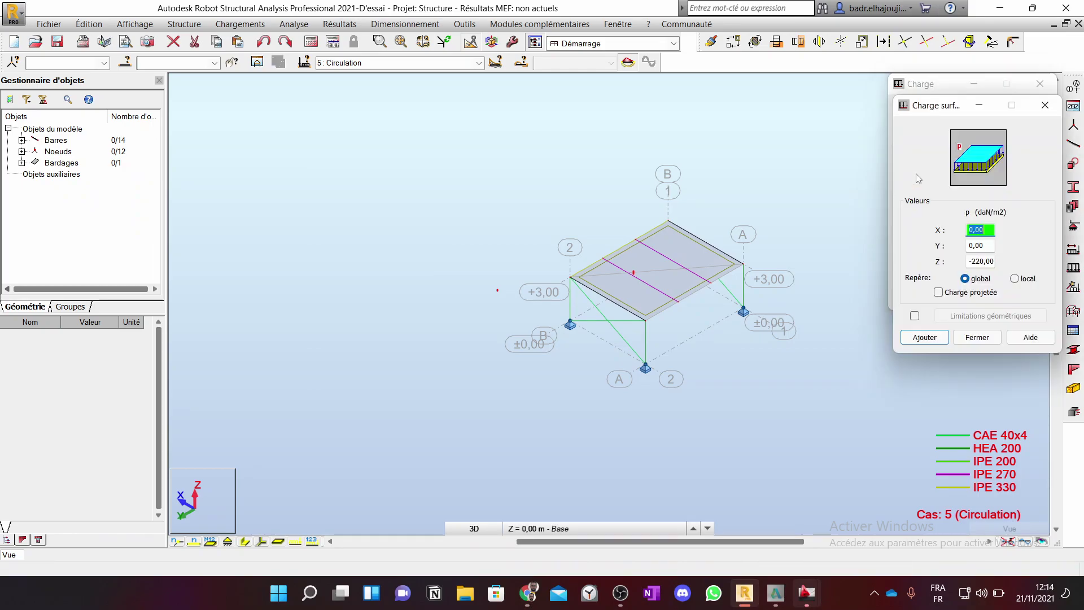
{"action": "left_click", "coordinate": [984, 260]}
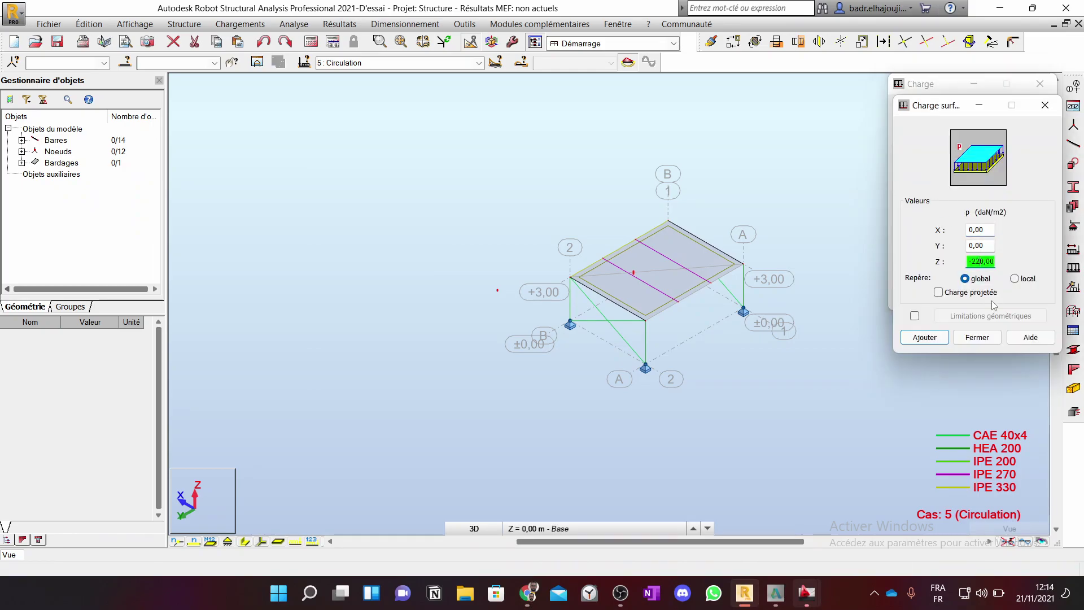
{"action": "key", "text": "BackSpace"}
{"action": "type", "text": "5"}
{"action": "left_click", "coordinate": [925, 339]}
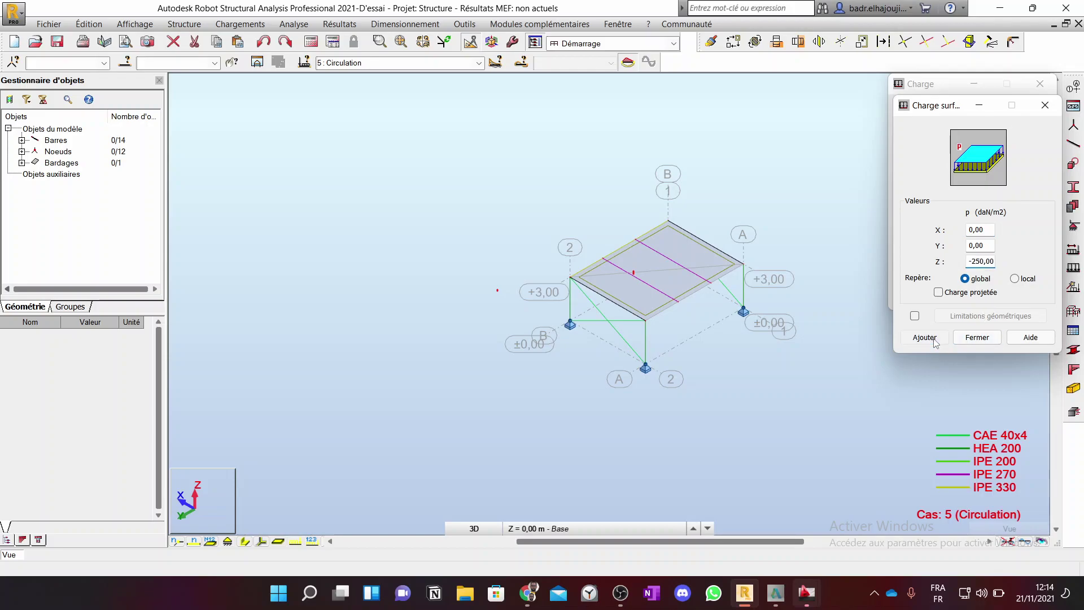
{"action": "left_click", "coordinate": [648, 287]}
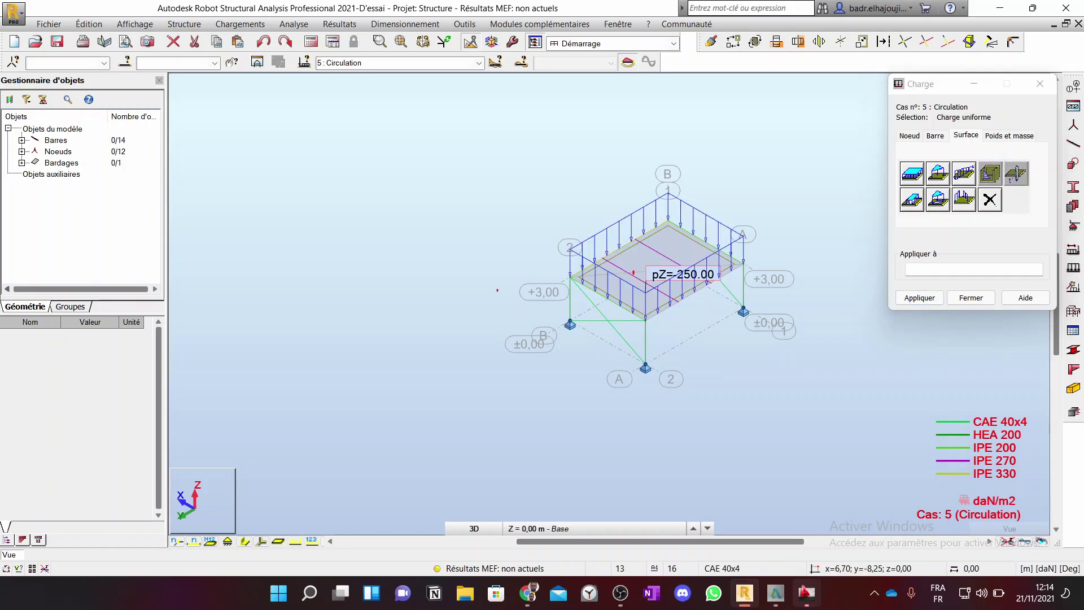
{"action": "left_click", "coordinate": [972, 299]}
Step: Make PP séparateur the active load case and look up the oil separator's self-weight in the exercise PDF in Chrome
{"action": "left_click", "coordinate": [480, 64]}
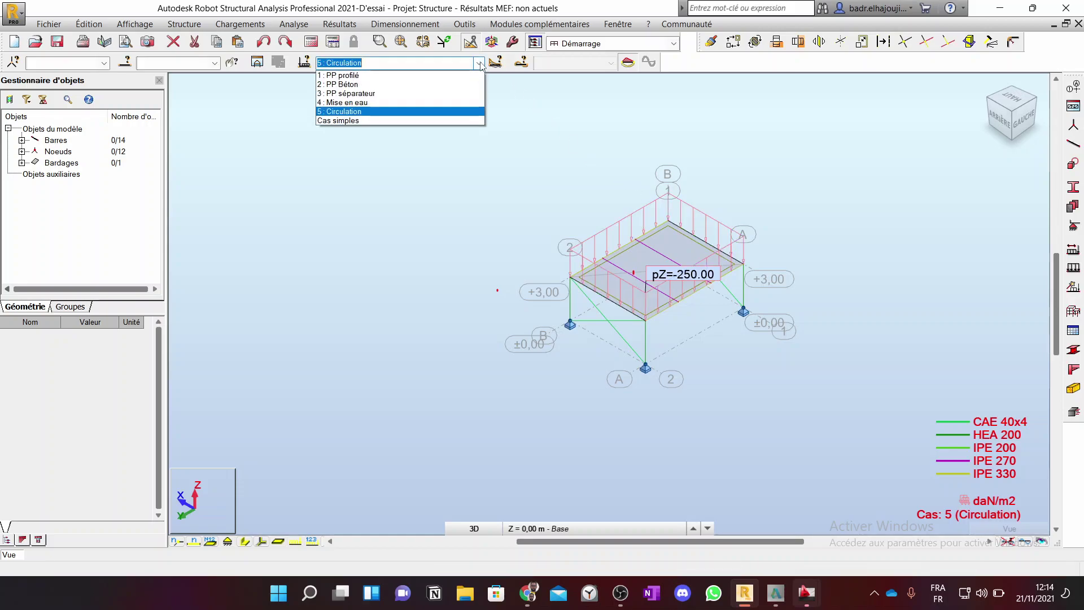
{"action": "left_click", "coordinate": [414, 93]}
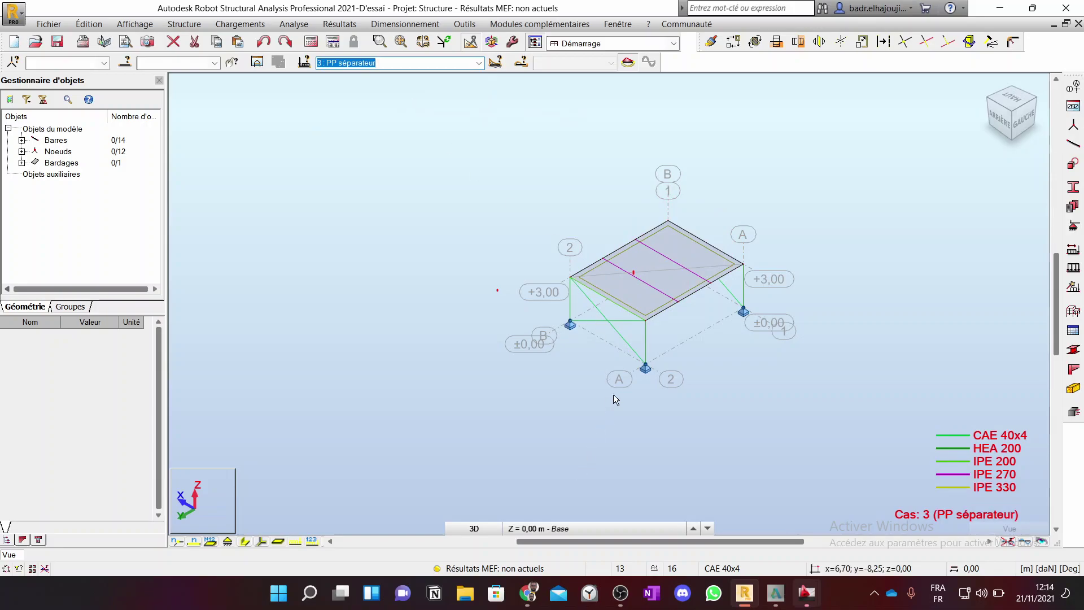
{"action": "left_click", "coordinate": [528, 593]}
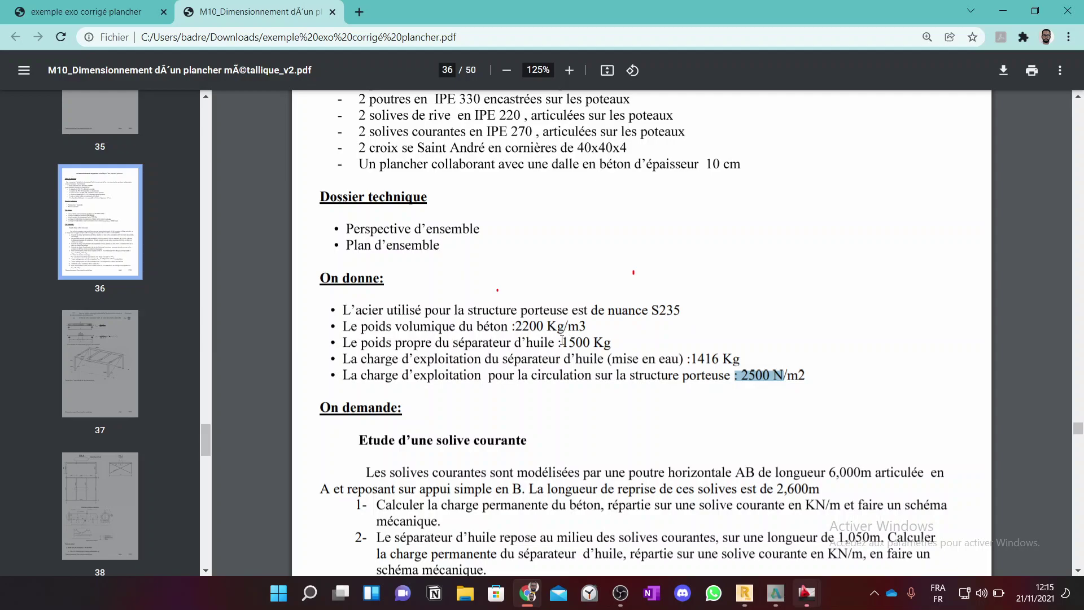
{"action": "left_click_drag", "start_coordinate": [559, 343], "coordinate": [621, 342]}
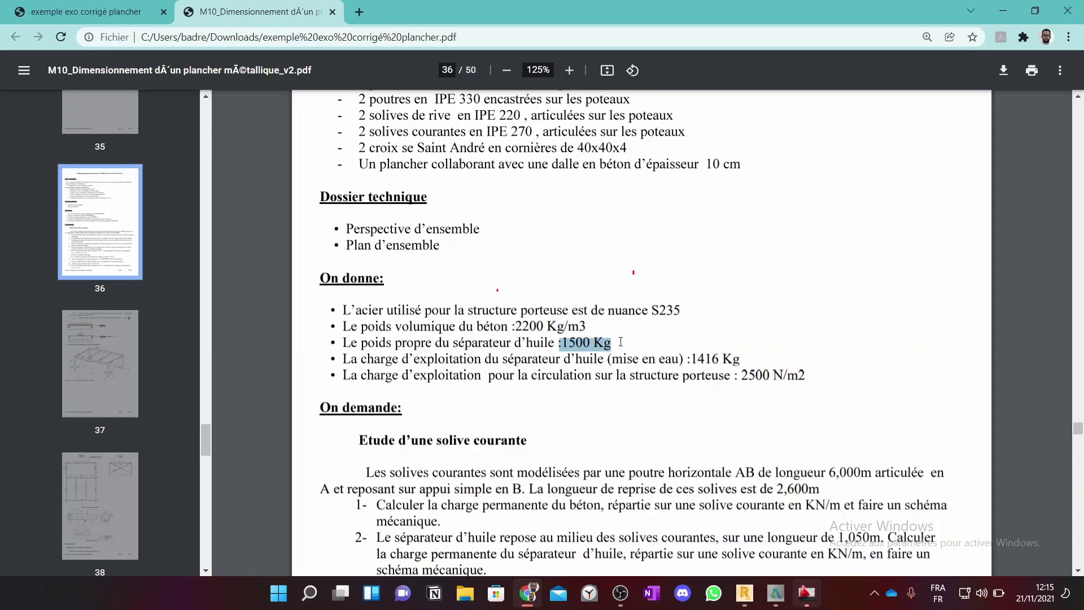
Step: Find the File A and File 1 elevation drawings in the PDF to see where the oil separator rests
{"action": "scroll", "coordinate": [612, 351], "scroll_direction": "down", "scroll_amount": 10}
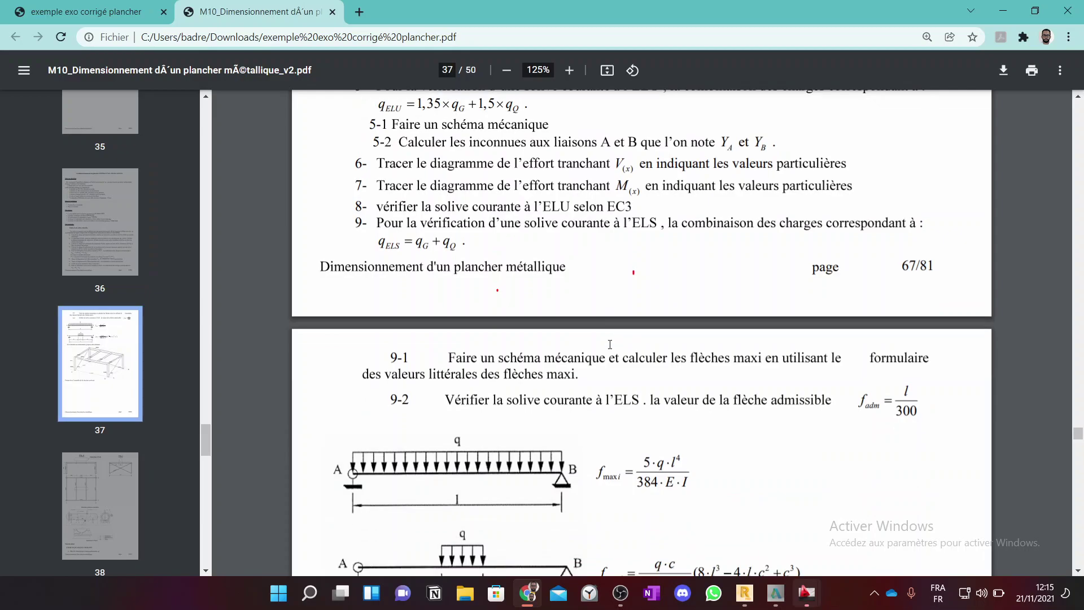
{"action": "scroll", "coordinate": [610, 344], "scroll_direction": "down", "scroll_amount": 5}
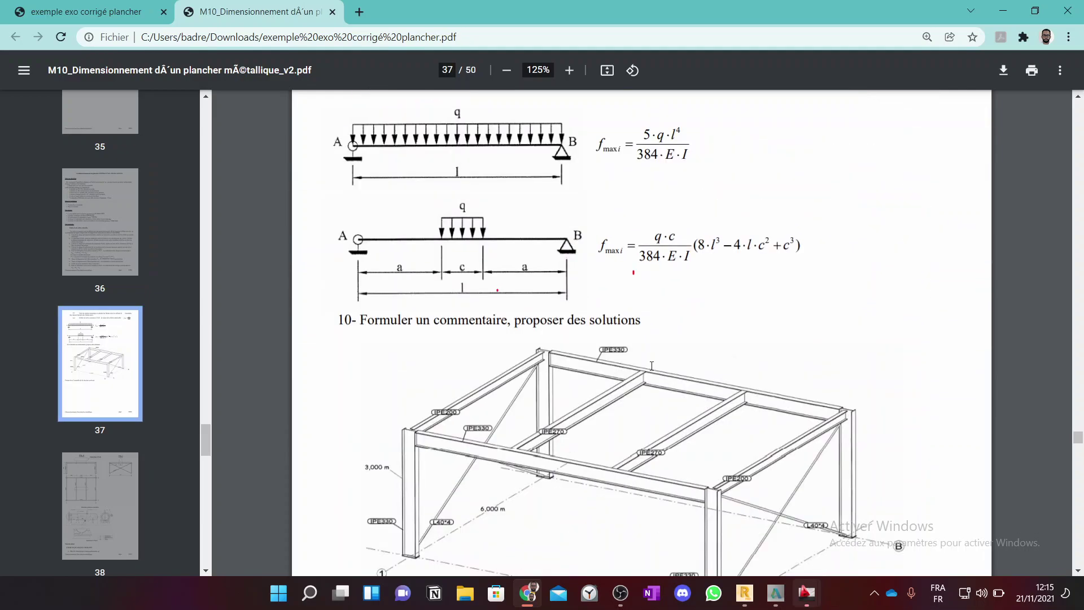
{"action": "scroll", "coordinate": [672, 357], "scroll_direction": "down", "scroll_amount": 2}
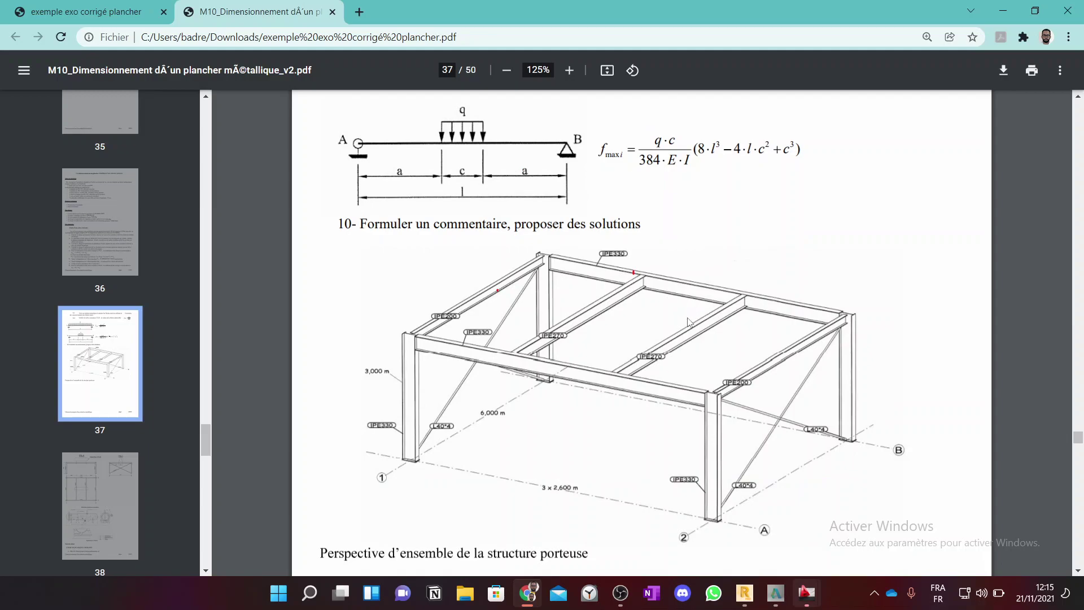
{"action": "scroll", "coordinate": [792, 375], "scroll_direction": "down", "scroll_amount": 8}
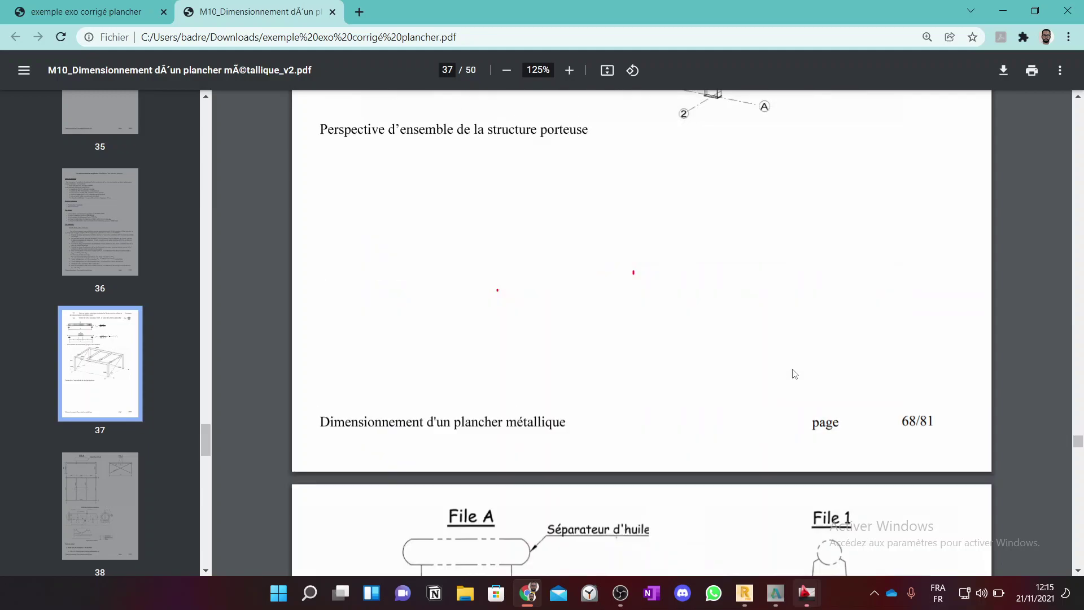
{"action": "scroll", "coordinate": [795, 373], "scroll_direction": "down", "scroll_amount": 3}
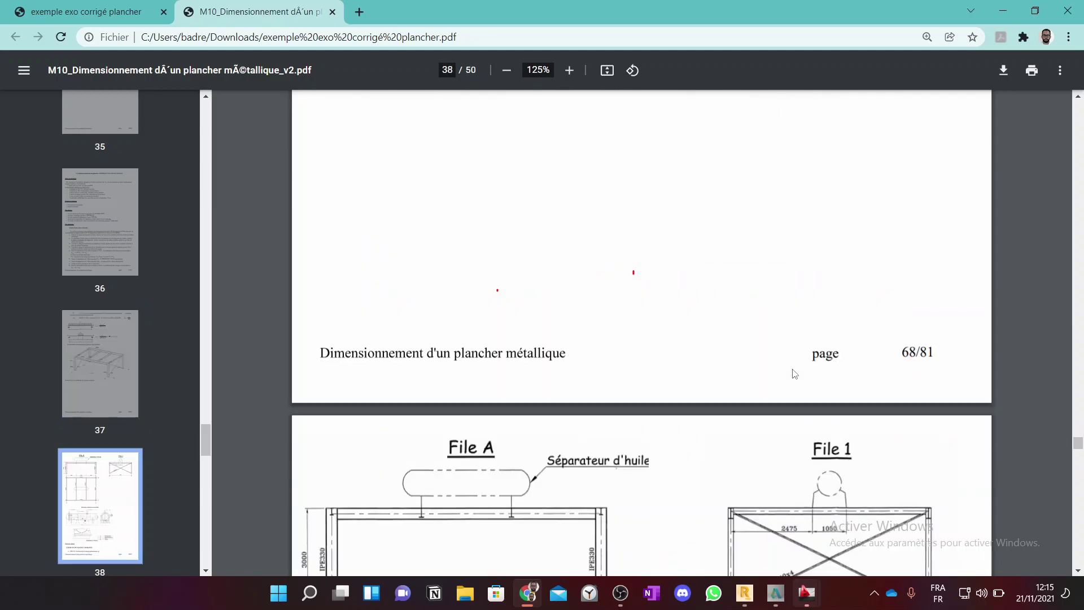
{"action": "scroll", "coordinate": [794, 374], "scroll_direction": "down", "scroll_amount": 1}
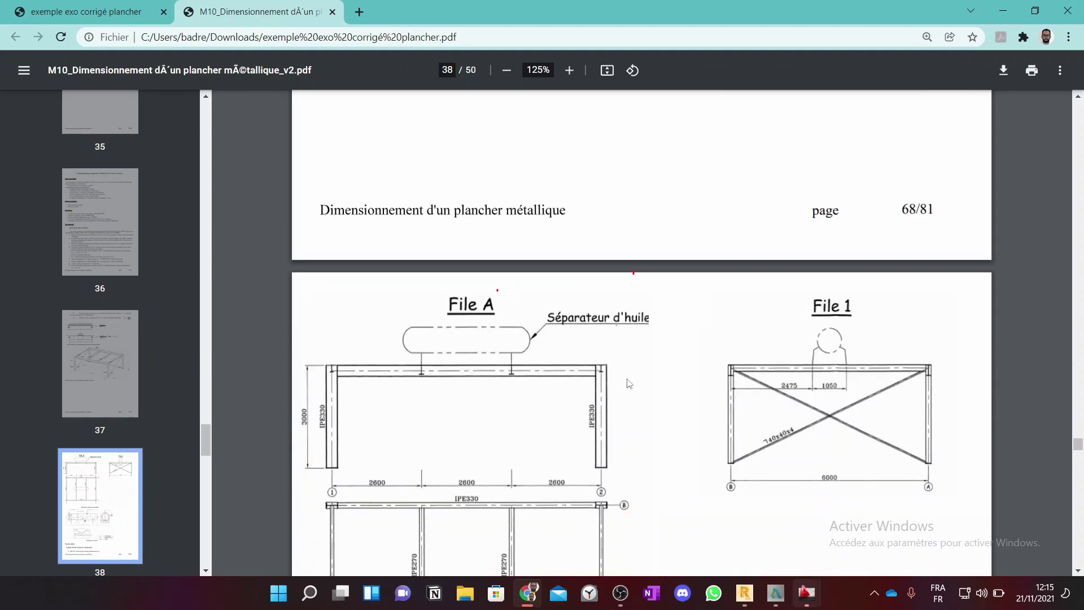
{"action": "scroll", "coordinate": [531, 378], "scroll_direction": "down", "scroll_amount": 1}
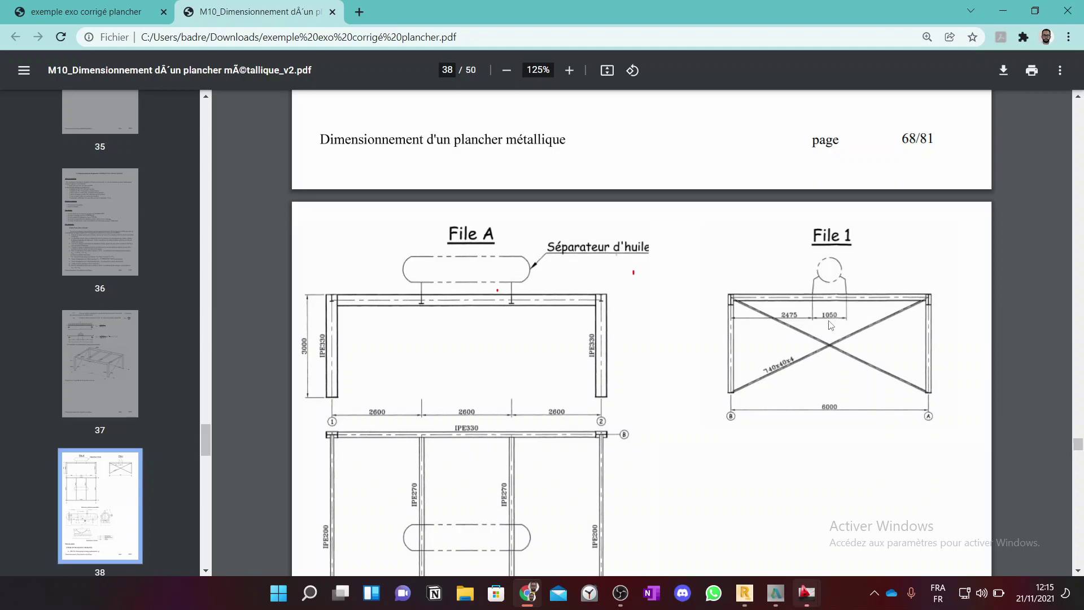
Step: Enlarge the PDF to 200% and examine the dimensions locating the oil separator's support on the File 1 elevation
{"action": "left_click", "coordinate": [570, 70]}
{"action": "left_click", "coordinate": [569, 70]}
{"action": "left_click", "coordinate": [569, 70]}
{"action": "left_click_drag", "start_coordinate": [723, 567], "coordinate": [812, 565]}
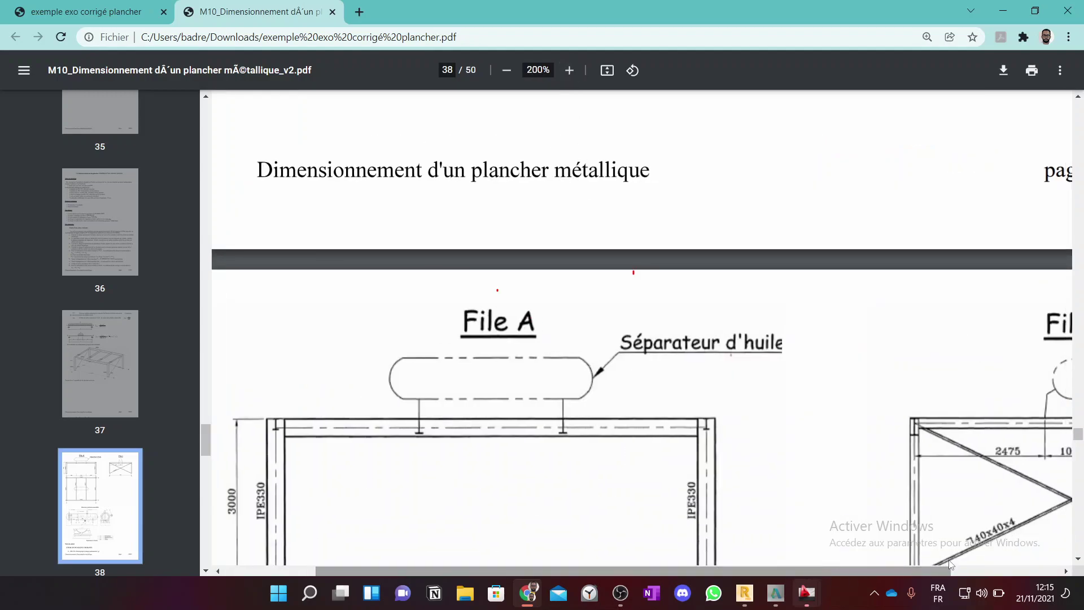
{"action": "left_click", "coordinate": [972, 570]}
{"action": "scroll", "coordinate": [808, 443], "scroll_direction": "down", "scroll_amount": 1}
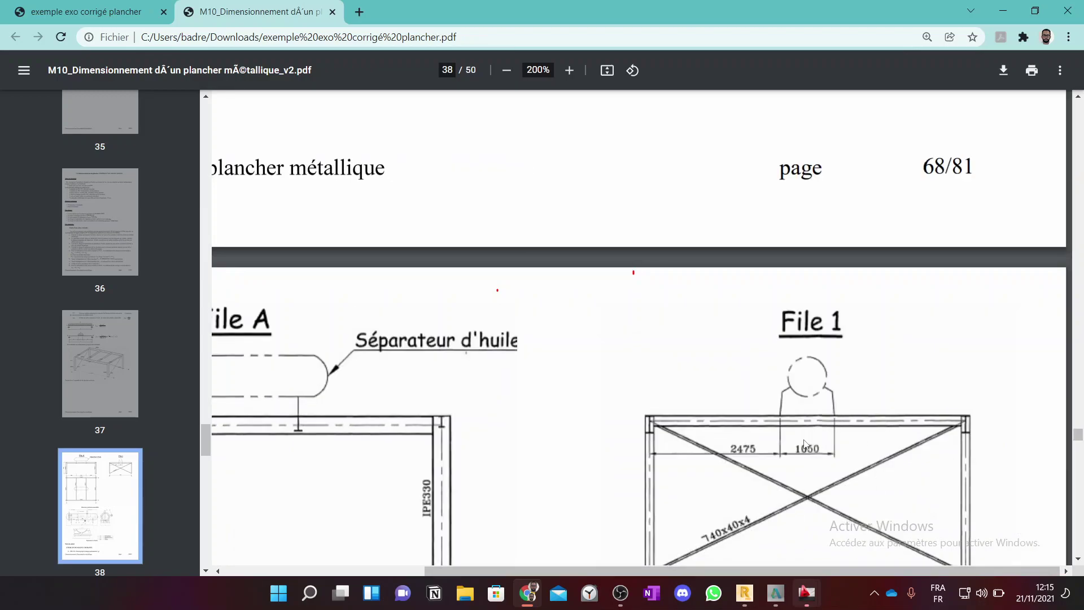
{"action": "scroll", "coordinate": [807, 459], "scroll_direction": "down", "scroll_amount": 2}
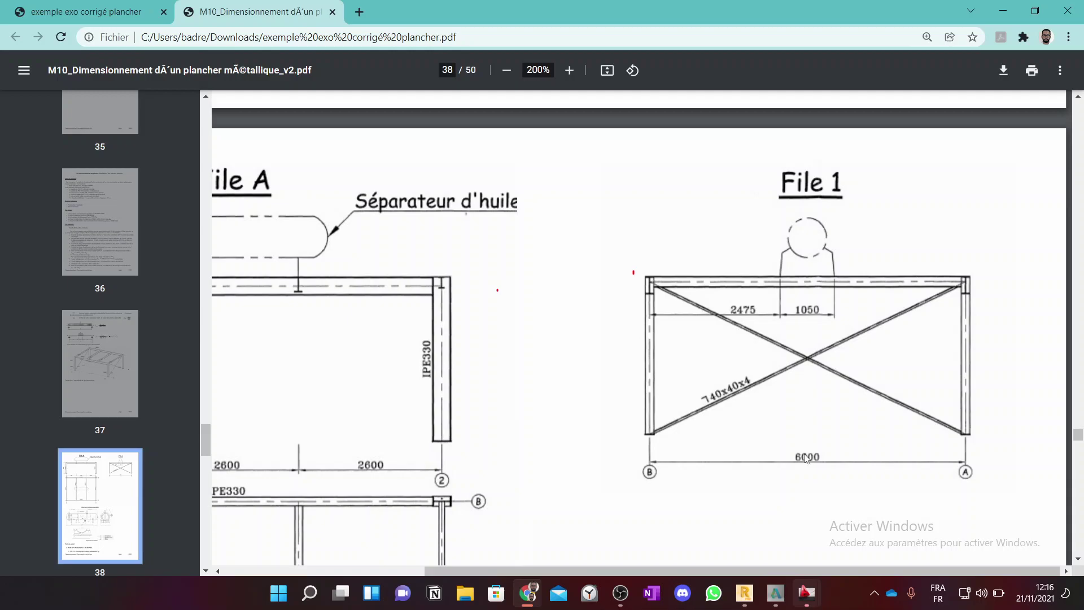
Step: Switch back to Robot Structural Analysis and open the load definition for bar loads in the PP séparateur case
{"action": "left_click", "coordinate": [745, 593]}
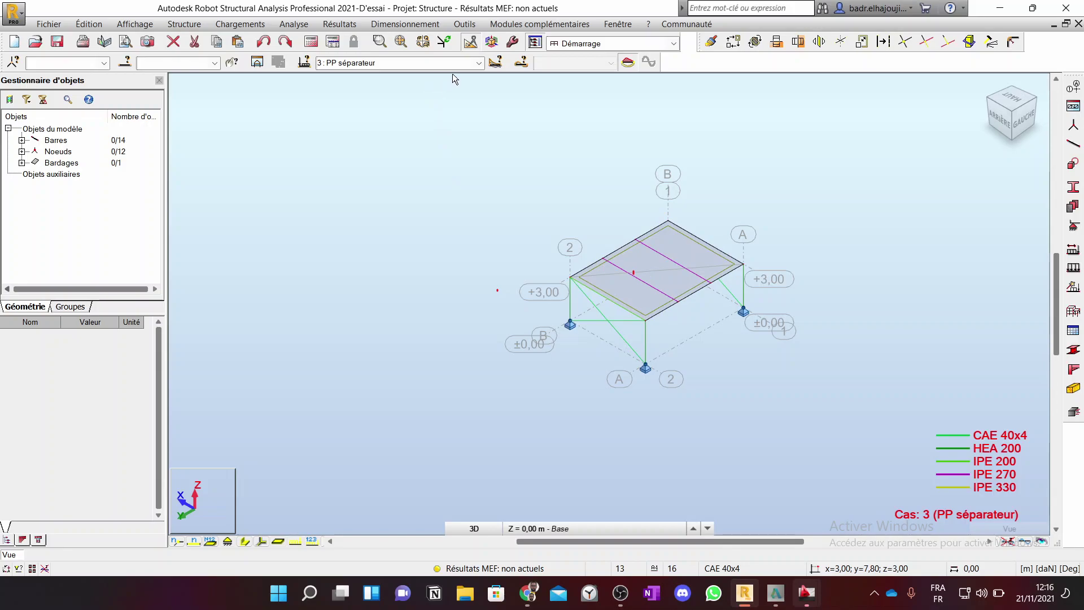
{"action": "left_click", "coordinate": [1073, 268]}
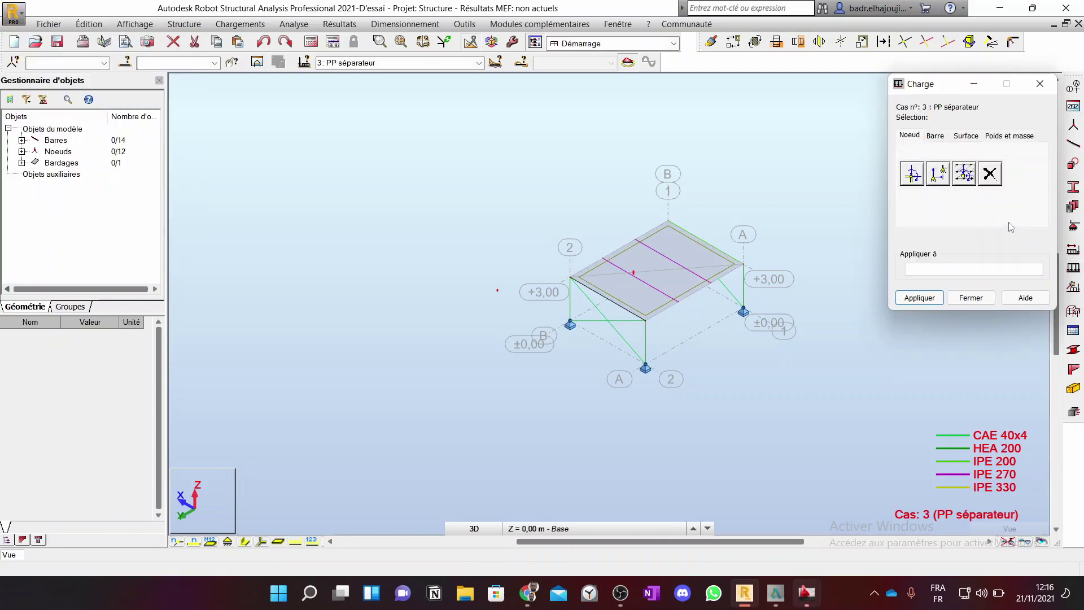
{"action": "left_click", "coordinate": [934, 137]}
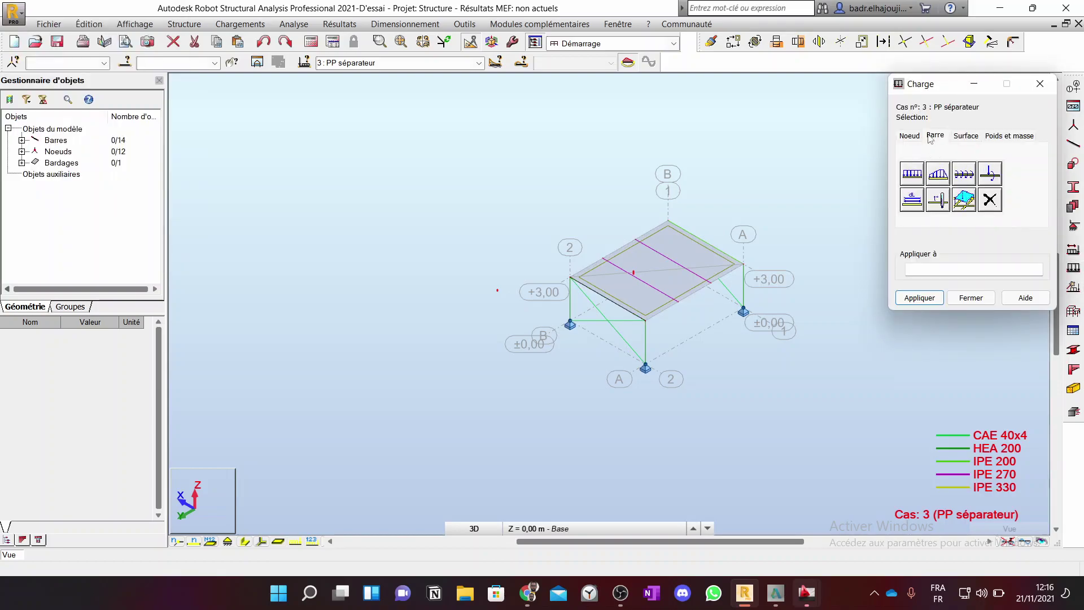
{"action": "left_click", "coordinate": [913, 175]}
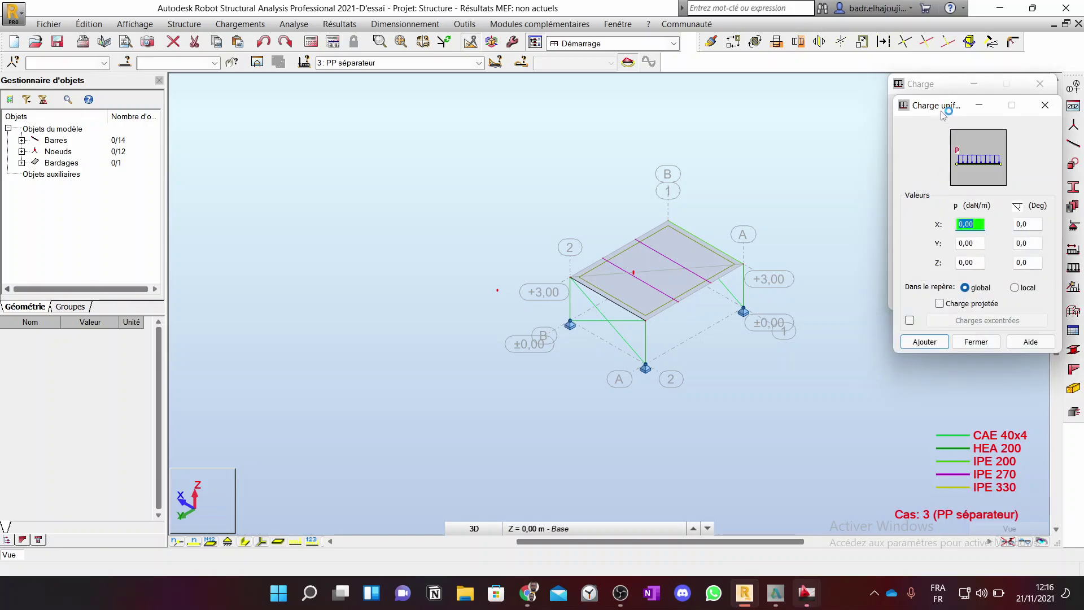
{"action": "left_click_drag", "start_coordinate": [941, 114], "coordinate": [753, 123]}
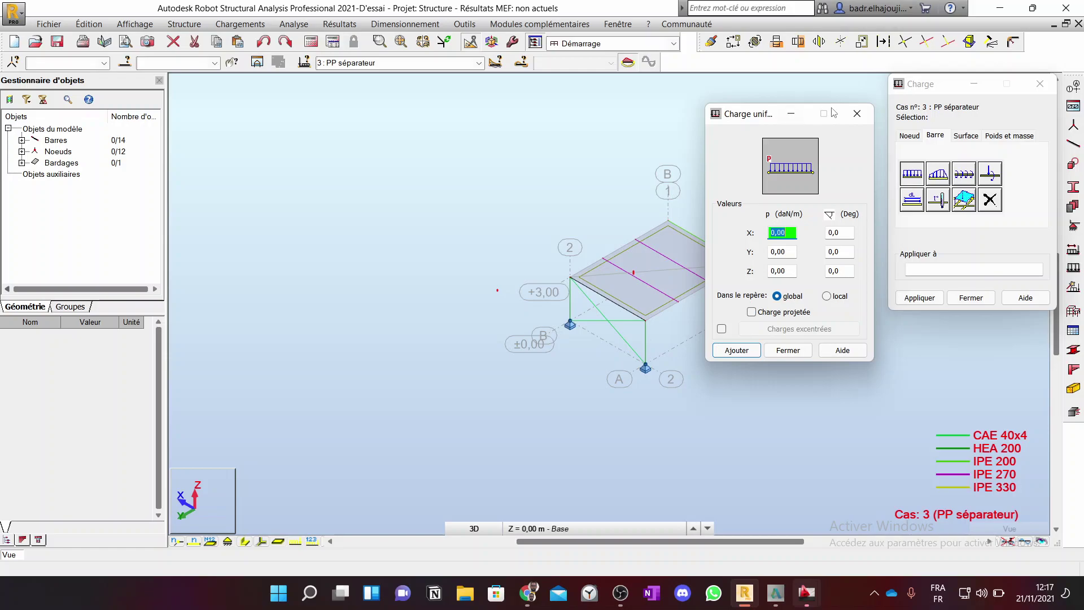
{"action": "left_click", "coordinate": [859, 115]}
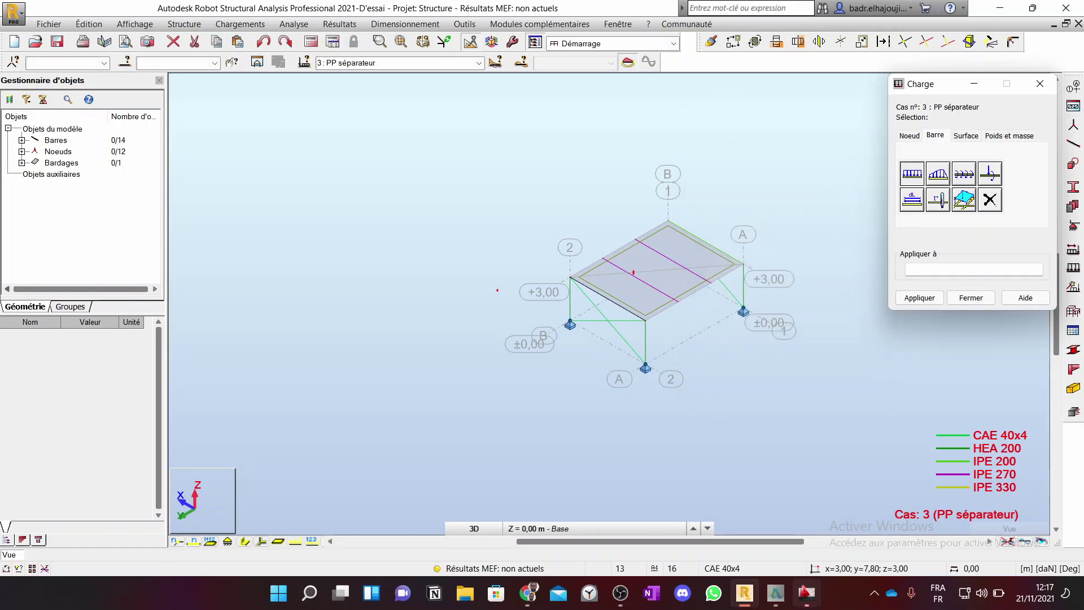
Step: Start a trapezoidal bar load in global Z and calculate its p1 value as 750 ÷ 1.05 with the built-in calculator
{"action": "left_click", "coordinate": [940, 177]}
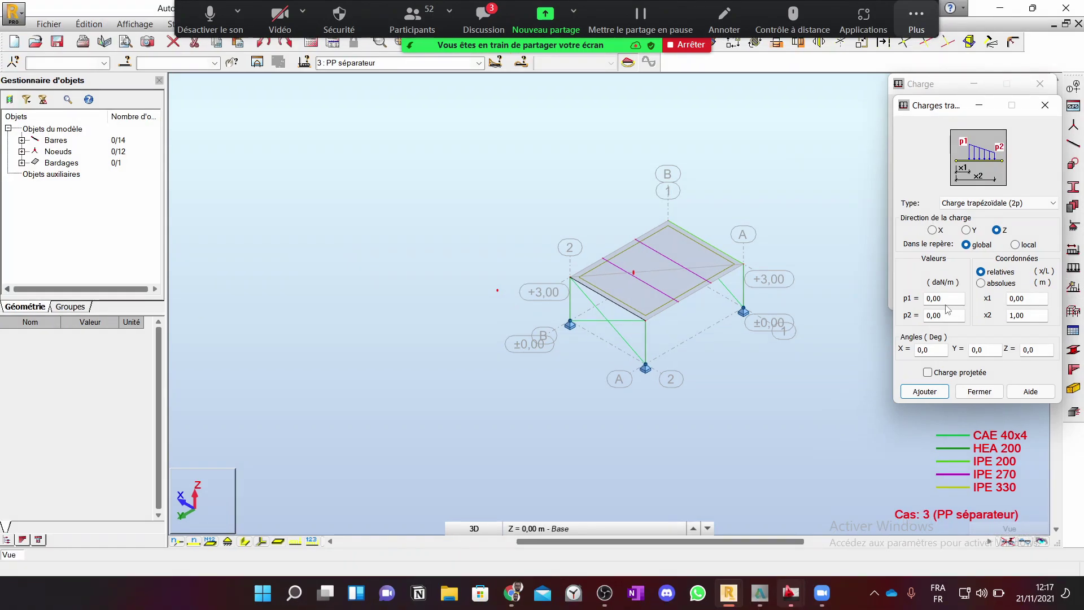
{"action": "left_click", "coordinate": [948, 299]}
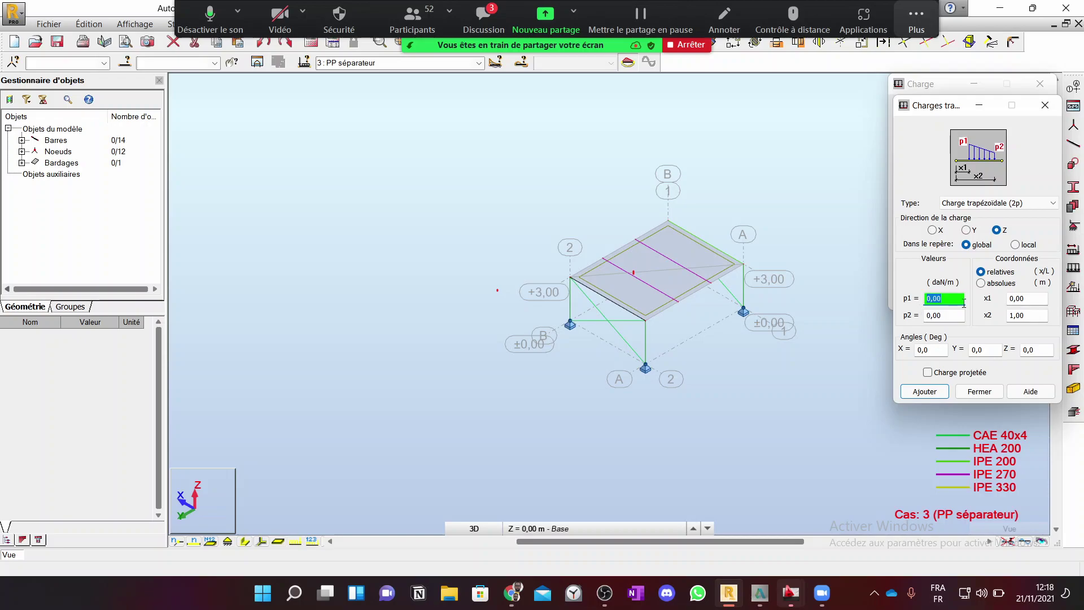
{"action": "key", "text": "BackSpace"}
{"action": "double_click", "coordinate": [944, 300]}
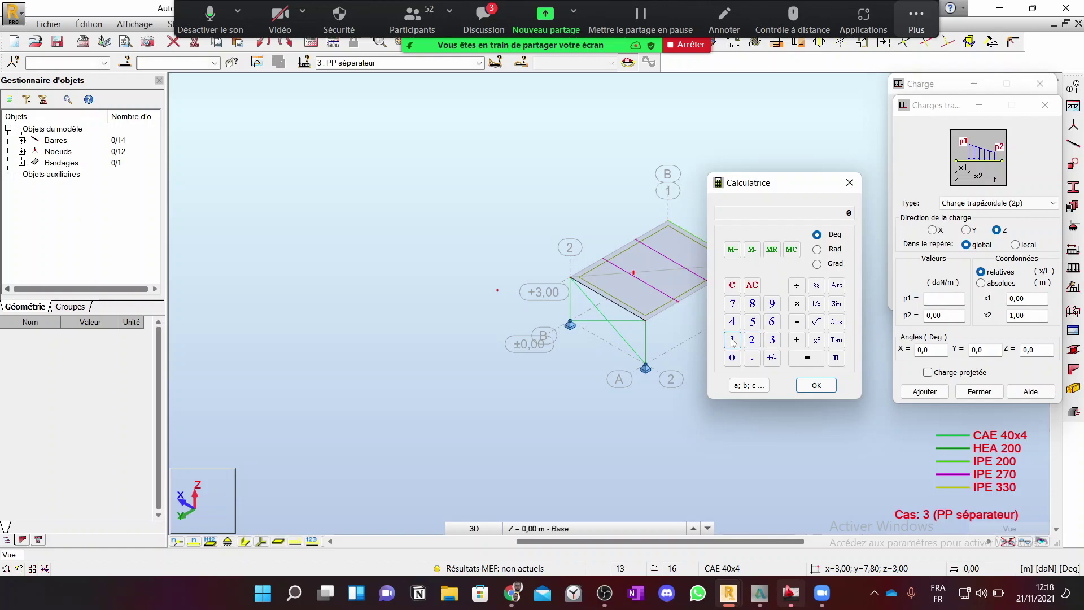
{"action": "left_click", "coordinate": [736, 305]}
{"action": "left_click", "coordinate": [753, 321]}
{"action": "left_click", "coordinate": [732, 358]}
{"action": "left_click", "coordinate": [797, 287]}
{"action": "left_click", "coordinate": [732, 340]}
{"action": "left_click", "coordinate": [753, 357]}
{"action": "left_click", "coordinate": [733, 358]}
{"action": "left_click", "coordinate": [753, 323]}
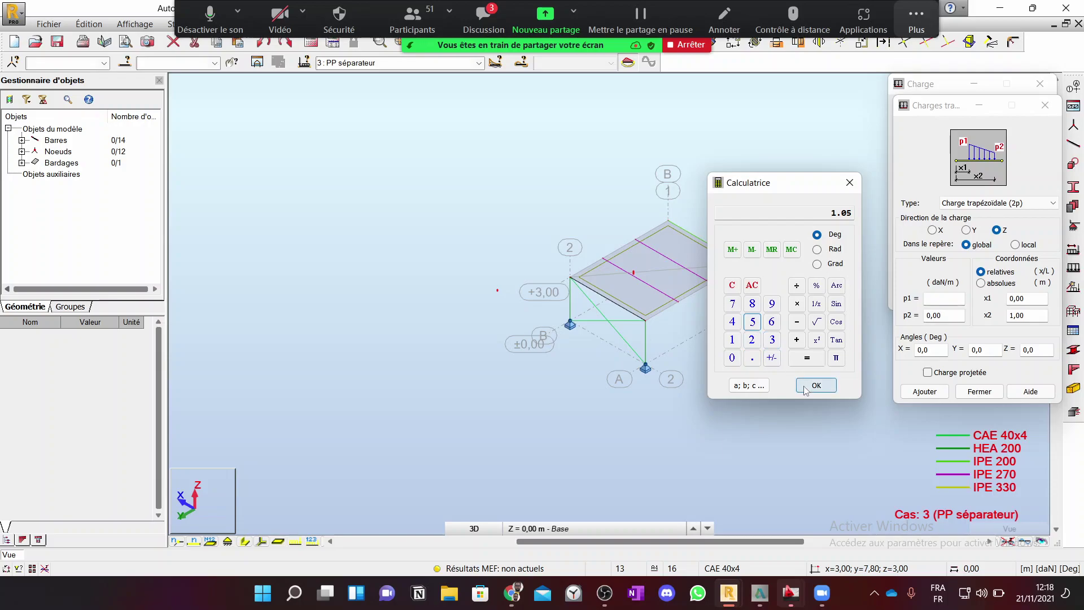
{"action": "left_click", "coordinate": [808, 359]}
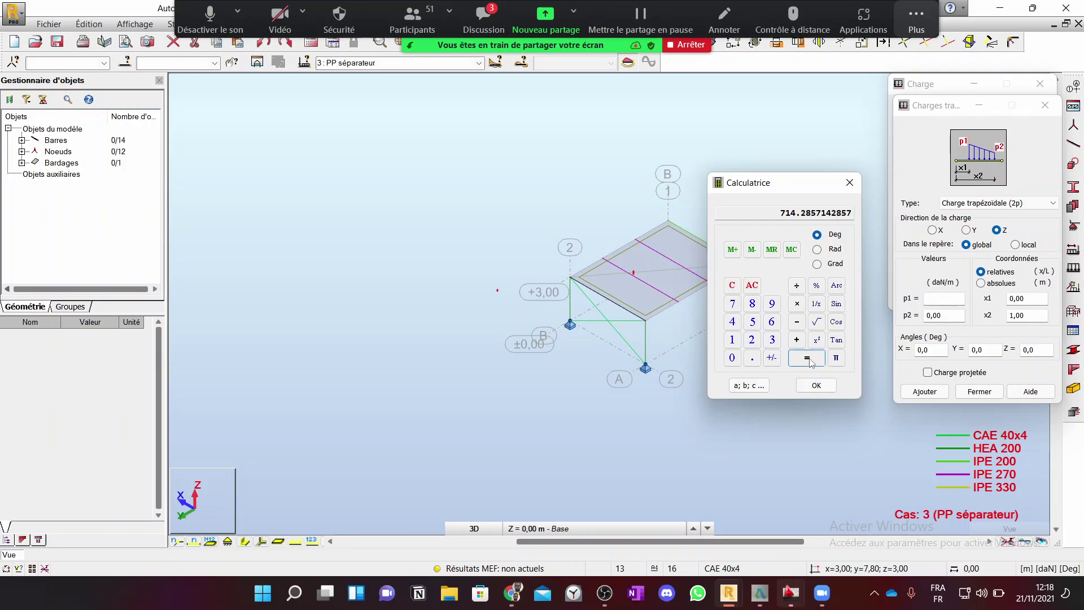
{"action": "left_click", "coordinate": [817, 387]}
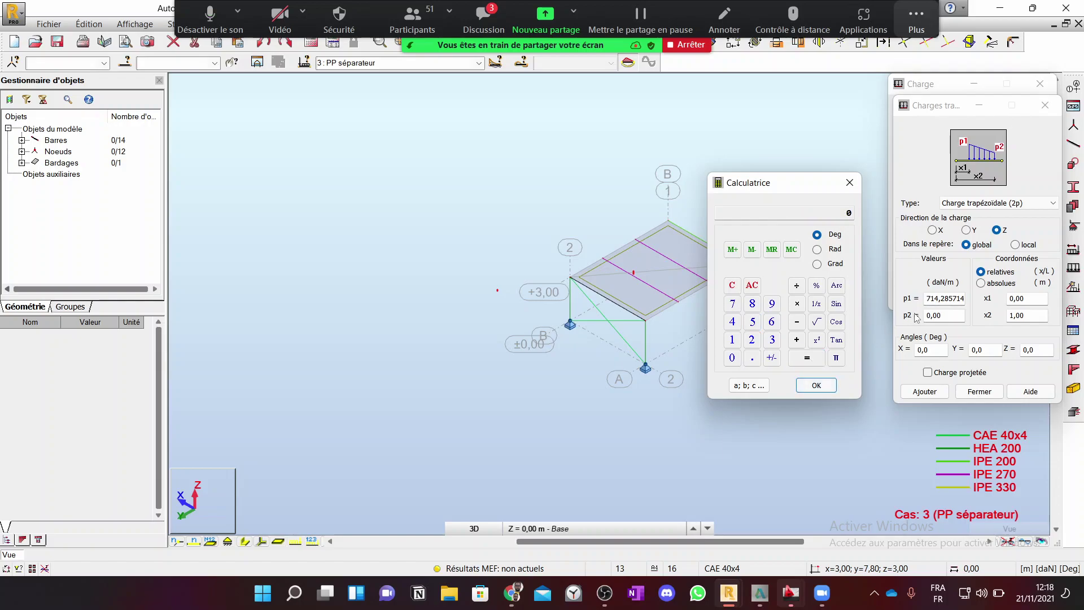
{"action": "left_click", "coordinate": [820, 385]}
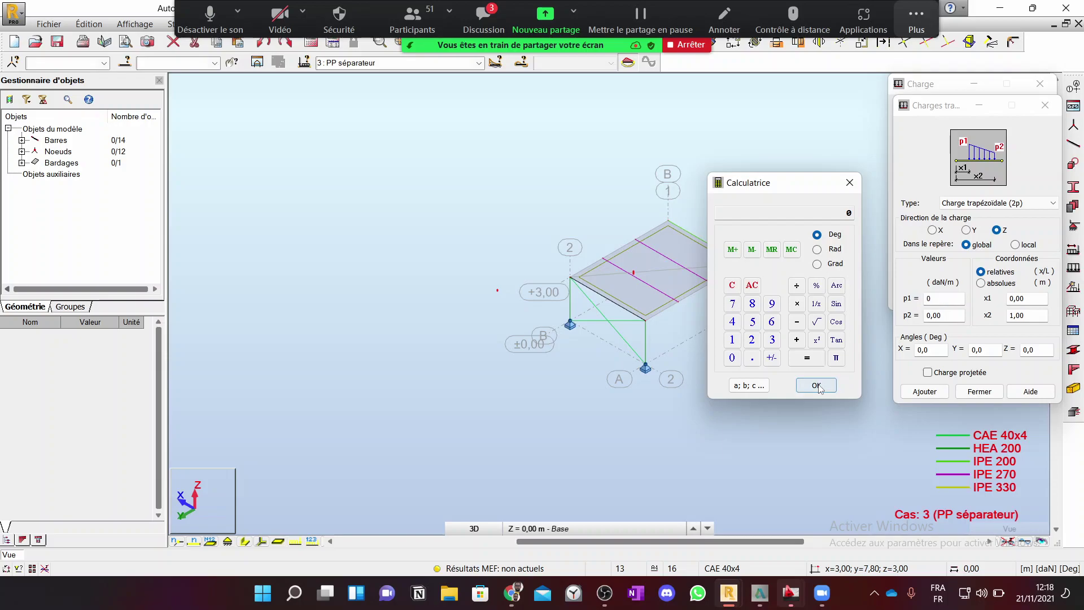
{"action": "left_click", "coordinate": [853, 185]}
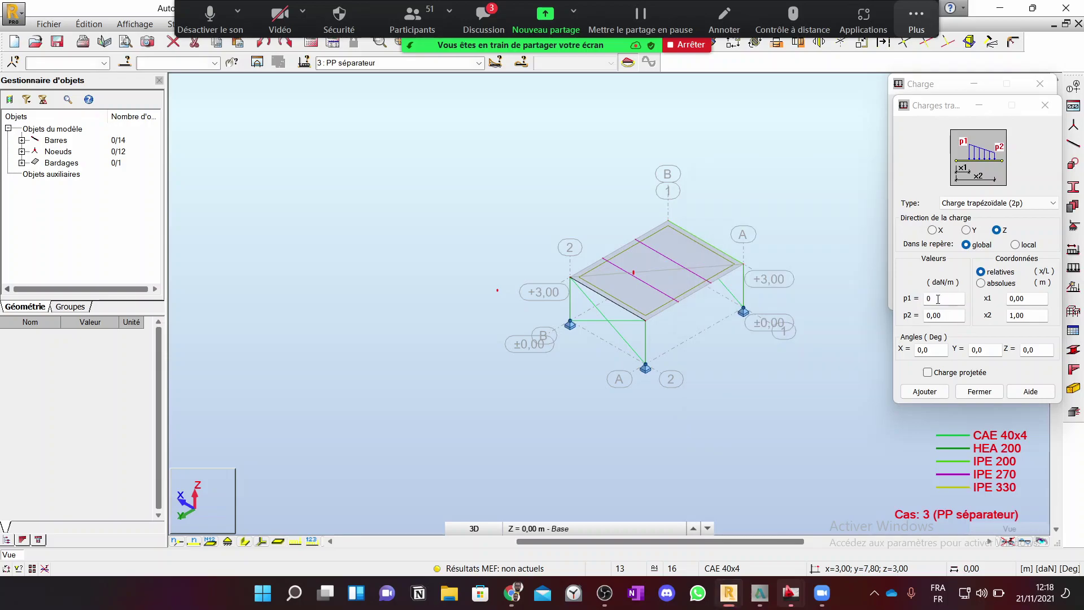
Step: Enter 715 daN/m as the p1 value of the trapezoidal load
{"action": "type", "text": "7"}
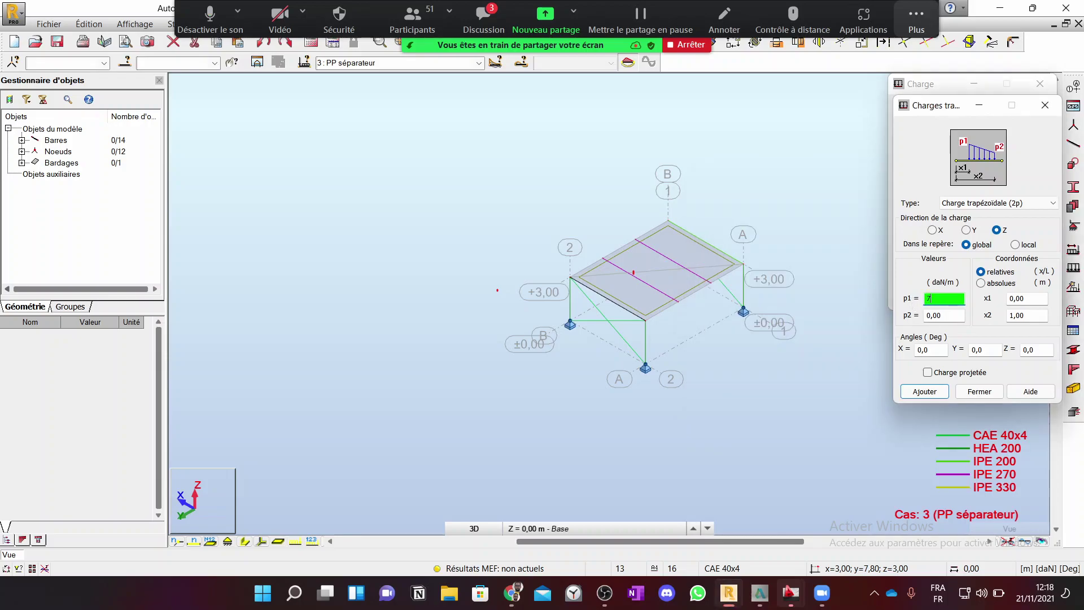
{"action": "type", "text": "15"}
{"action": "key", "text": "Tab"}
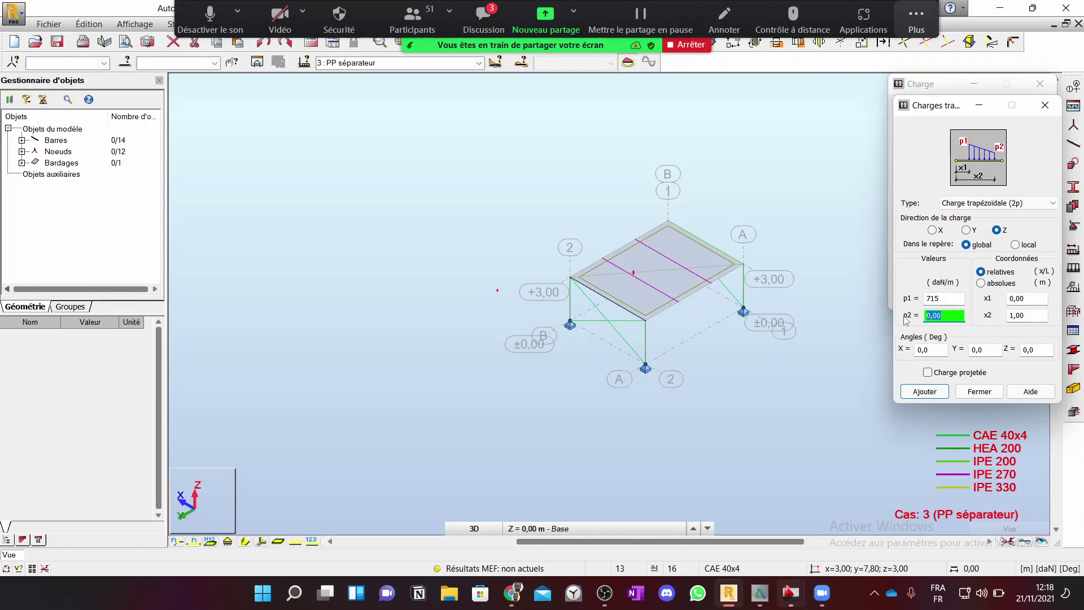
Step: Clear the p1 value and recalculate it as 750 ÷ 1.05 with the built-in calculator
{"action": "left_click", "coordinate": [938, 298]}
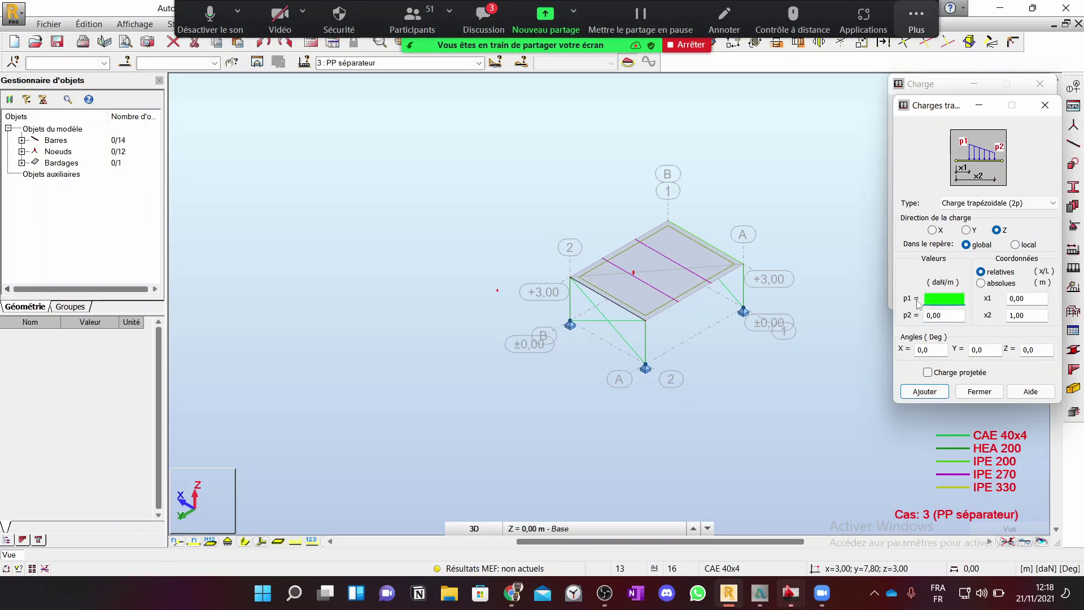
{"action": "double_click", "coordinate": [930, 299]}
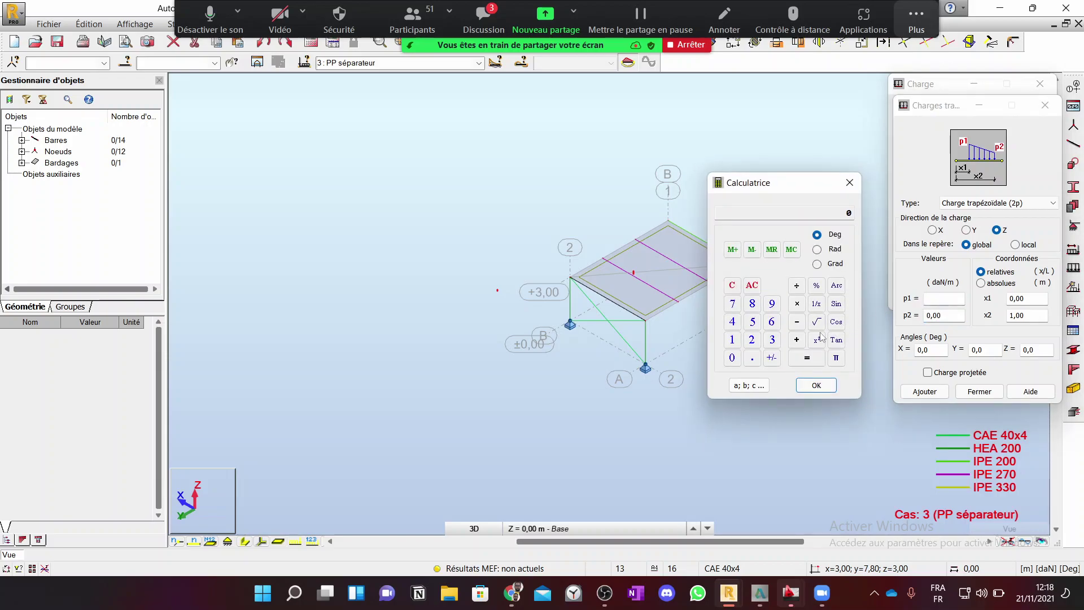
{"action": "left_click", "coordinate": [733, 303]}
{"action": "left_click", "coordinate": [753, 321]}
{"action": "left_click", "coordinate": [732, 357]}
{"action": "left_click", "coordinate": [797, 288]}
{"action": "left_click", "coordinate": [733, 340]}
{"action": "left_click", "coordinate": [752, 357]}
{"action": "left_click", "coordinate": [732, 358]}
{"action": "left_click", "coordinate": [753, 322]}
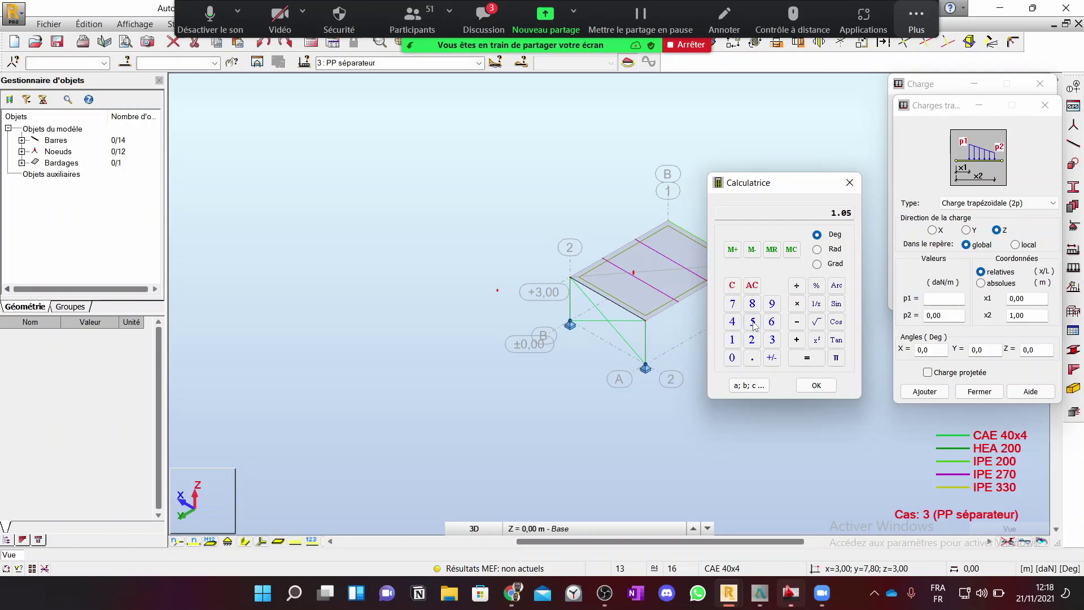
{"action": "left_click", "coordinate": [808, 361]}
{"action": "left_click", "coordinate": [816, 385]}
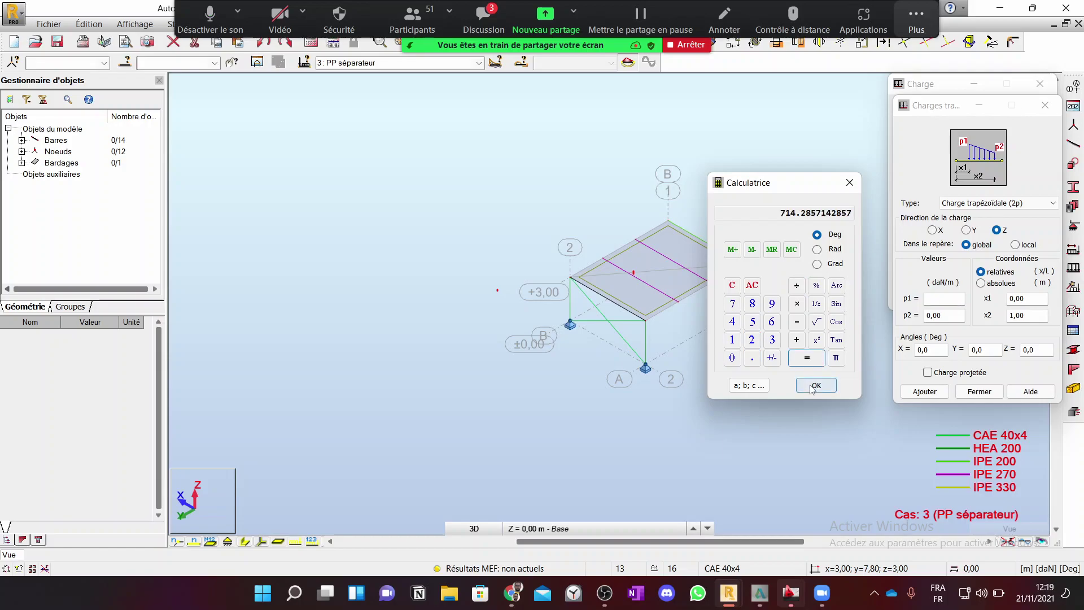
{"action": "left_click", "coordinate": [849, 182]}
Step: Round p1 to 715 daN/m and set p2 to 715 daN/m for the trapezoidal load
{"action": "double_click", "coordinate": [933, 301]}
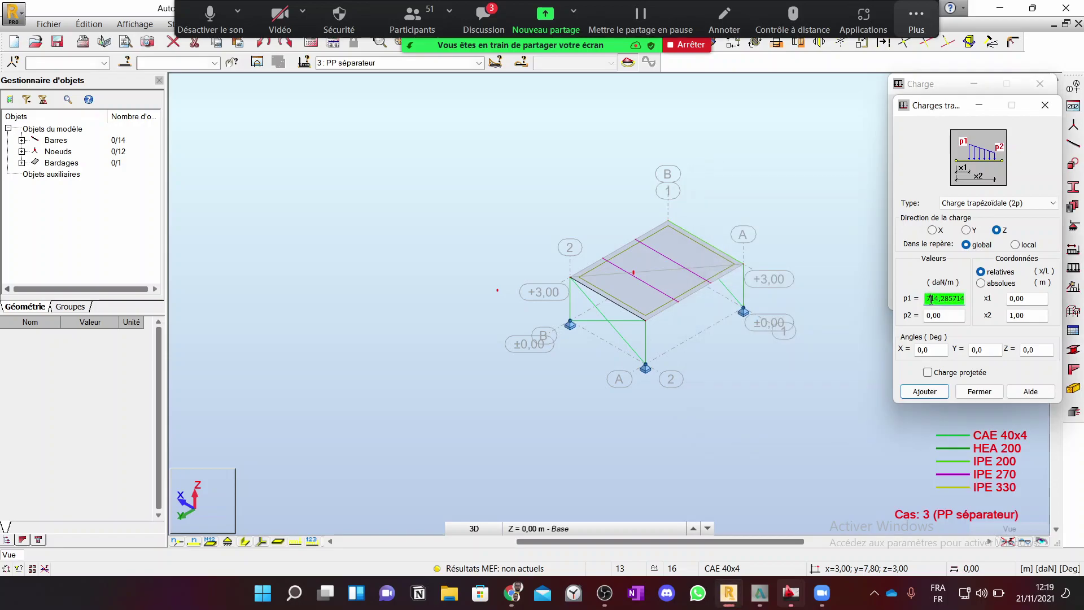
{"action": "type", "text": "75"}
{"action": "left_click", "coordinate": [930, 299]}
{"action": "type", "text": "15"}
{"action": "key", "text": "Tab"}
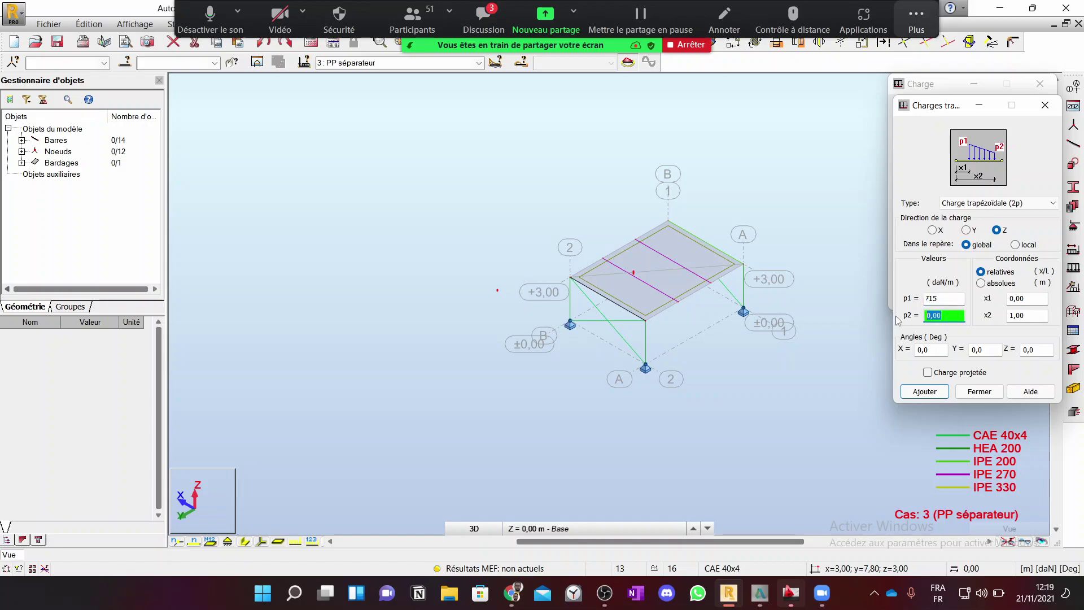
{"action": "type", "text": "715"}
Step: Check the separator's offset on the File 1 elevation in Chrome, then set x1 to 2.475 m with absolute coordinates in Robot
{"action": "left_click", "coordinate": [1027, 298]}
{"action": "double_click", "coordinate": [1027, 299]}
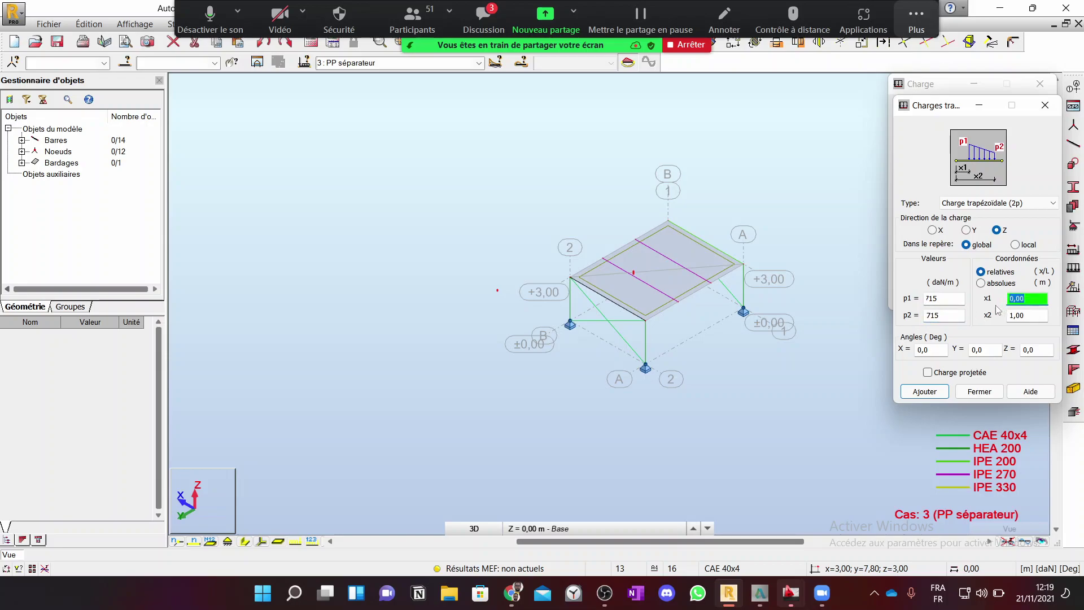
{"action": "left_click", "coordinate": [514, 595]}
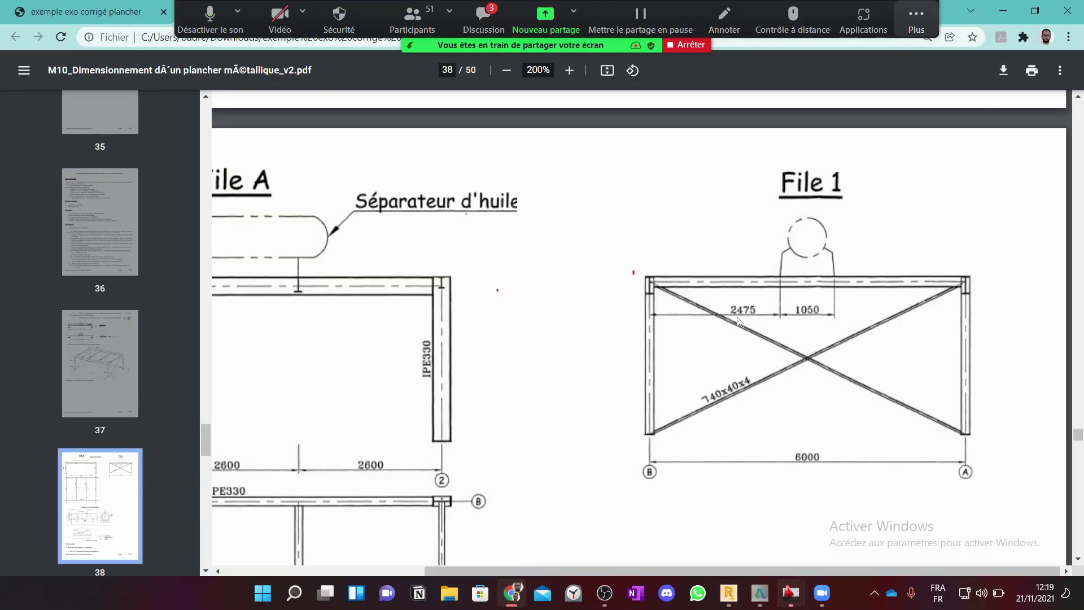
{"action": "left_click", "coordinate": [729, 593]}
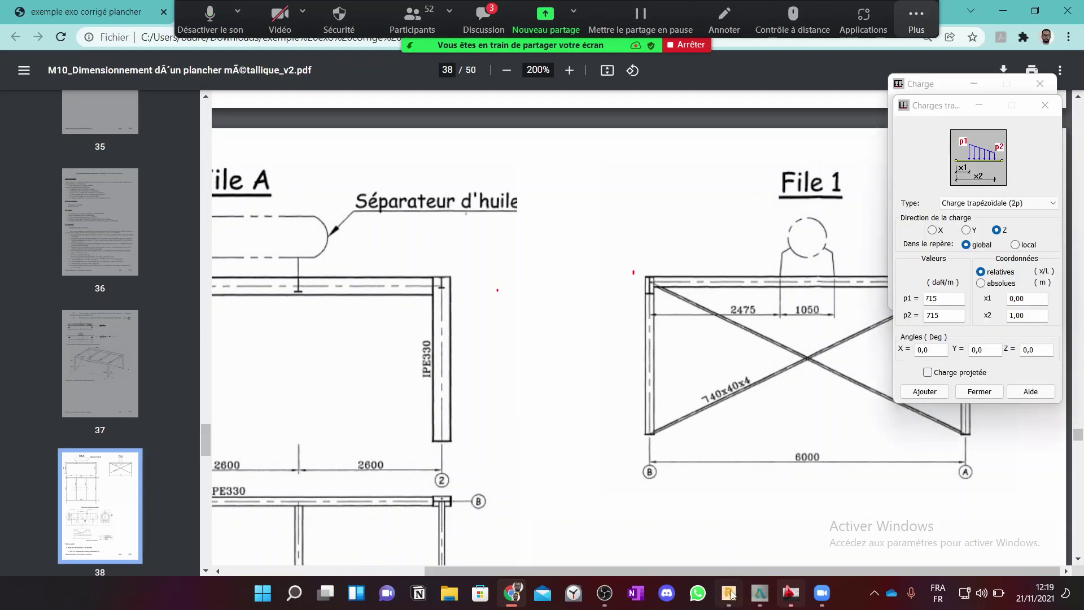
{"action": "type", "text": "2.475"}
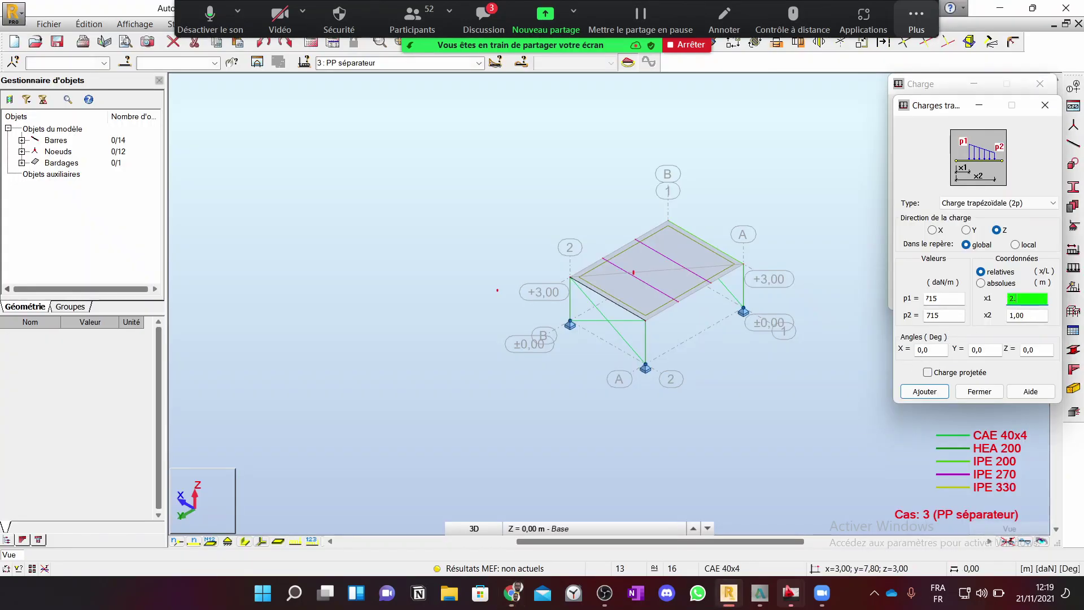
{"action": "left_click", "coordinate": [982, 284]}
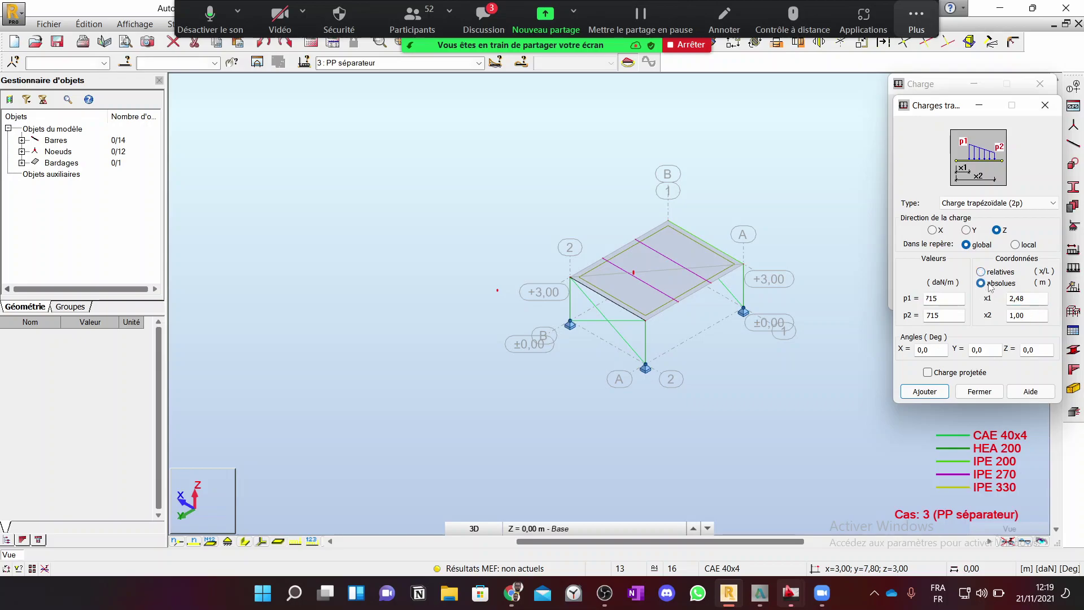
{"action": "left_click", "coordinate": [1034, 299]}
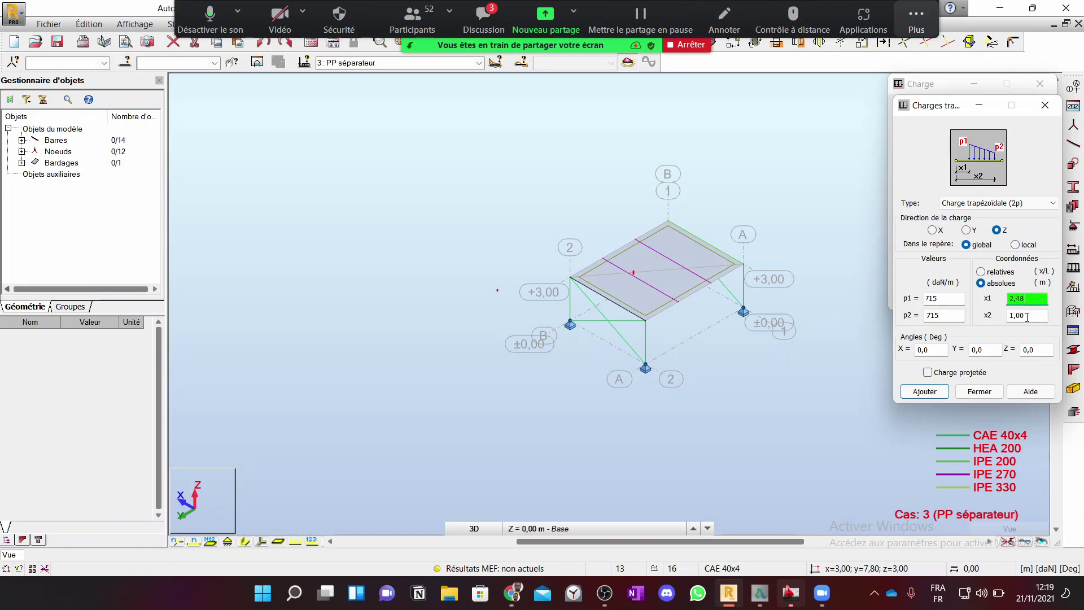
Step: Set the x2 coordinate of the trapezoidal load to 3.525 m, calculated as 2.475 + 1.05 with the built-in calculator
{"action": "key", "text": "Tab"}
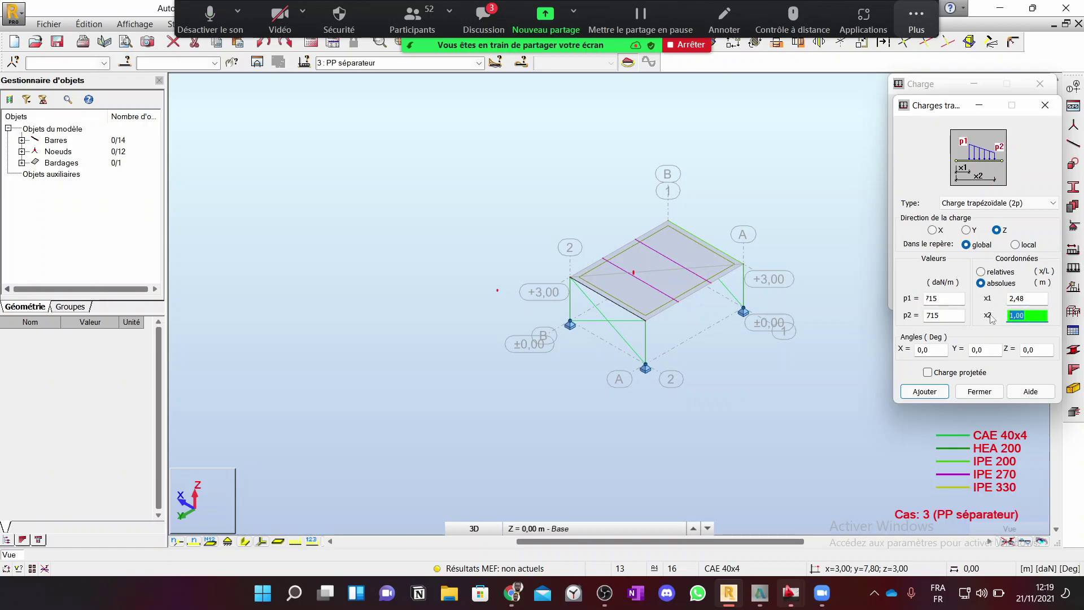
{"action": "key", "text": "BackSpace"}
{"action": "double_click", "coordinate": [1021, 315]}
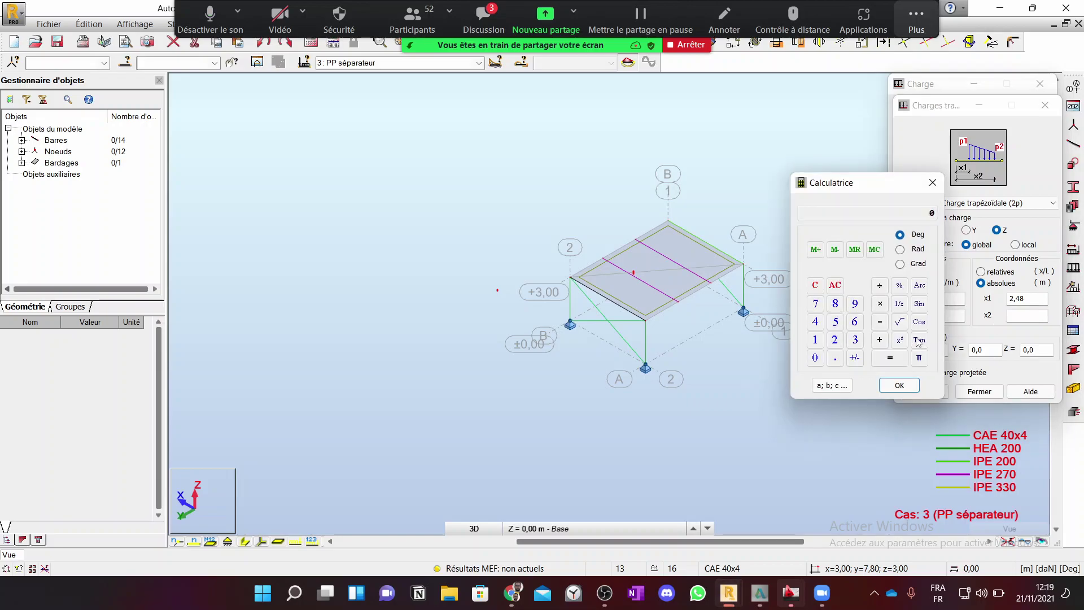
{"action": "left_click", "coordinate": [834, 340]}
{"action": "left_click", "coordinate": [835, 357]}
{"action": "left_click", "coordinate": [815, 322]}
{"action": "left_click", "coordinate": [815, 303]}
{"action": "left_click", "coordinate": [836, 322]}
{"action": "left_click", "coordinate": [880, 340]}
{"action": "left_click", "coordinate": [815, 339]}
{"action": "left_click", "coordinate": [836, 357]}
{"action": "left_click", "coordinate": [815, 358]}
{"action": "left_click", "coordinate": [836, 322]}
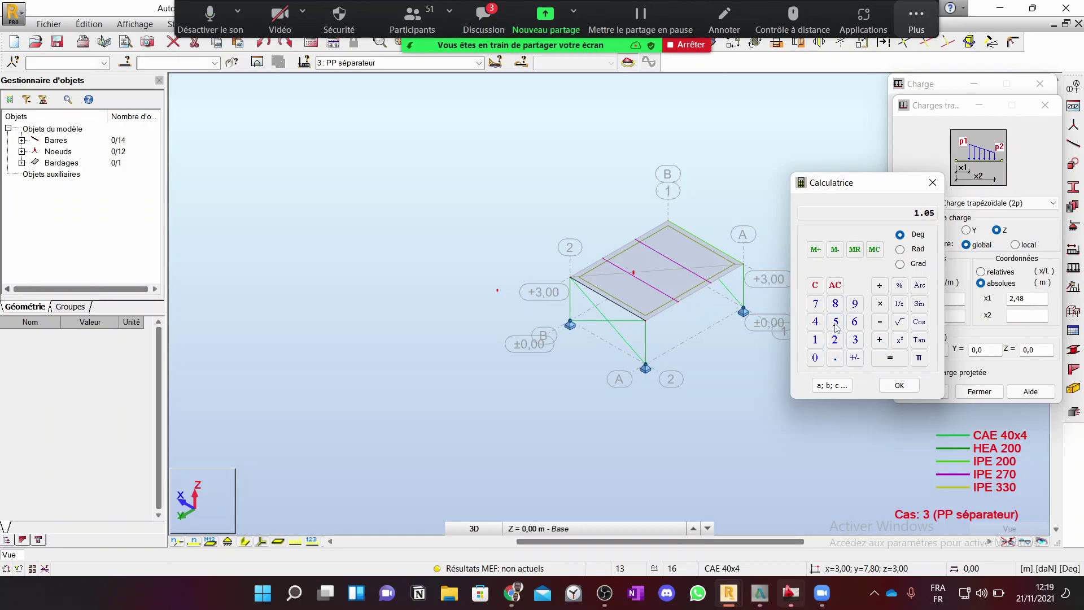
{"action": "left_click", "coordinate": [890, 357]}
{"action": "left_click", "coordinate": [899, 386]}
{"action": "left_click", "coordinate": [924, 167]}
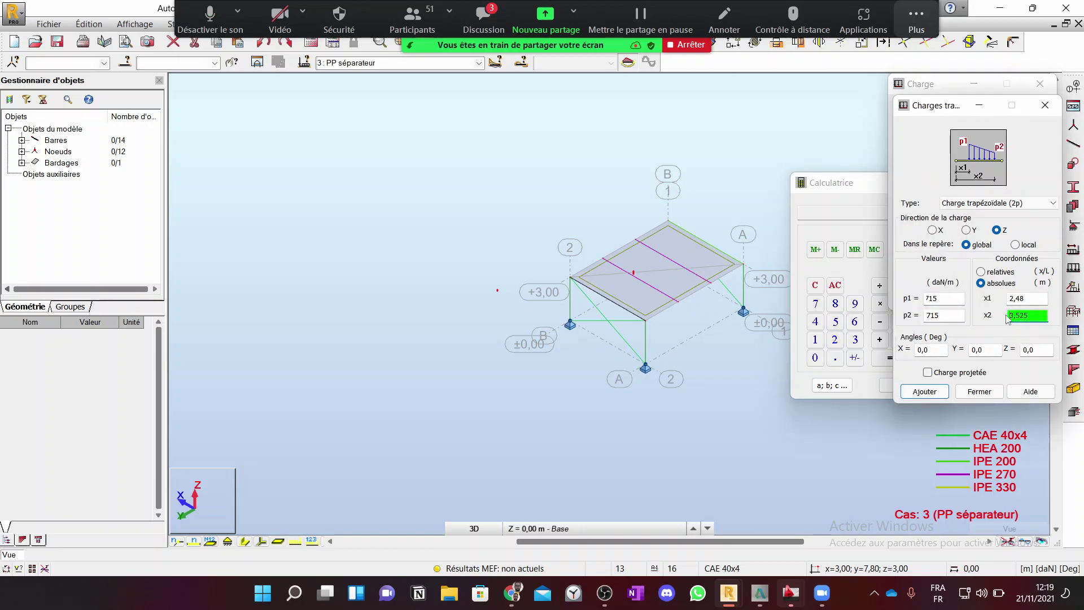
Step: Add the defined trapezoidal load as the current load to place on bars
{"action": "left_click", "coordinate": [925, 392]}
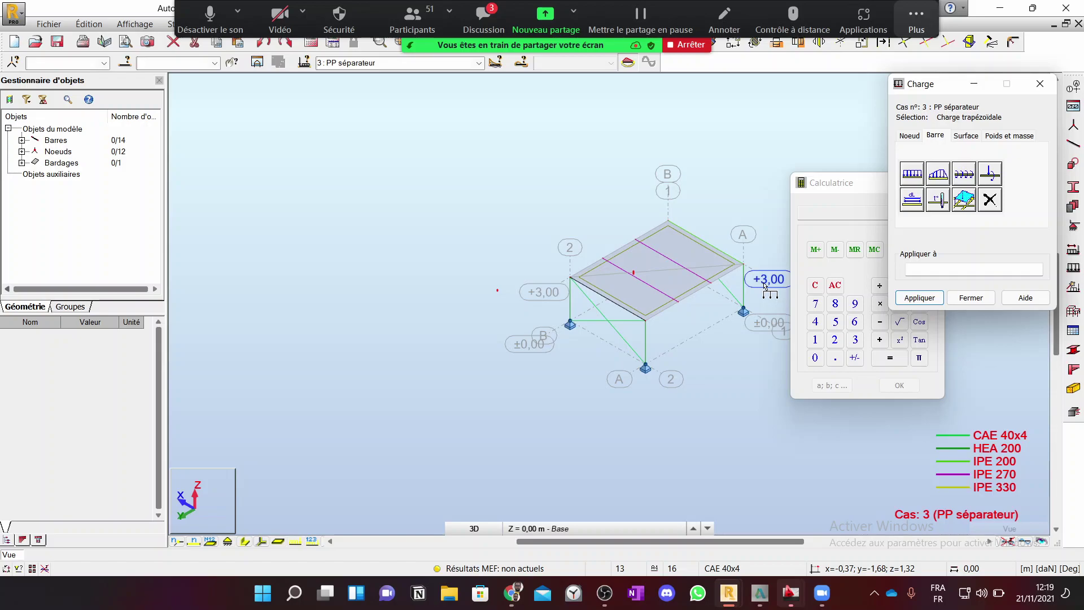
{"action": "left_click", "coordinate": [918, 177]}
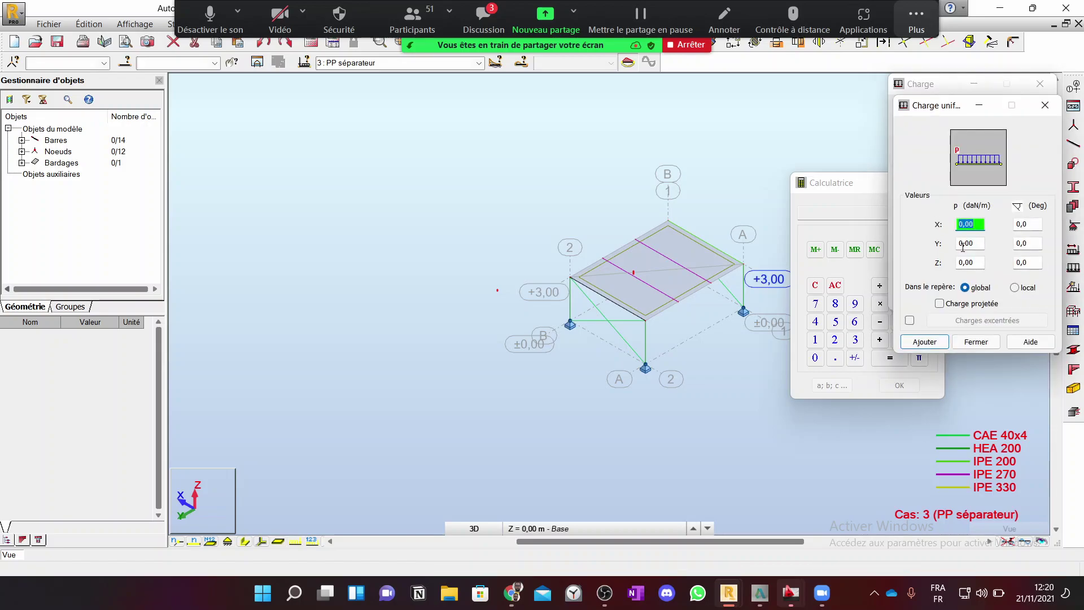
{"action": "left_click", "coordinate": [1046, 105]}
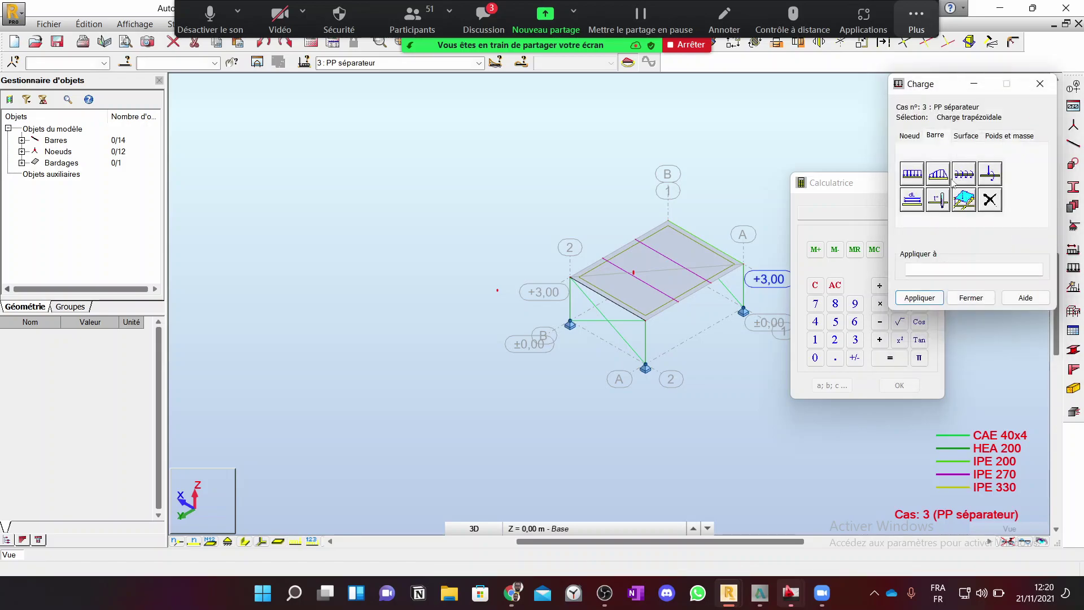
Step: Redefine the trapezoidal load with p1 and p2 set to -715 daN/m and add it for placement
{"action": "left_click", "coordinate": [936, 179]}
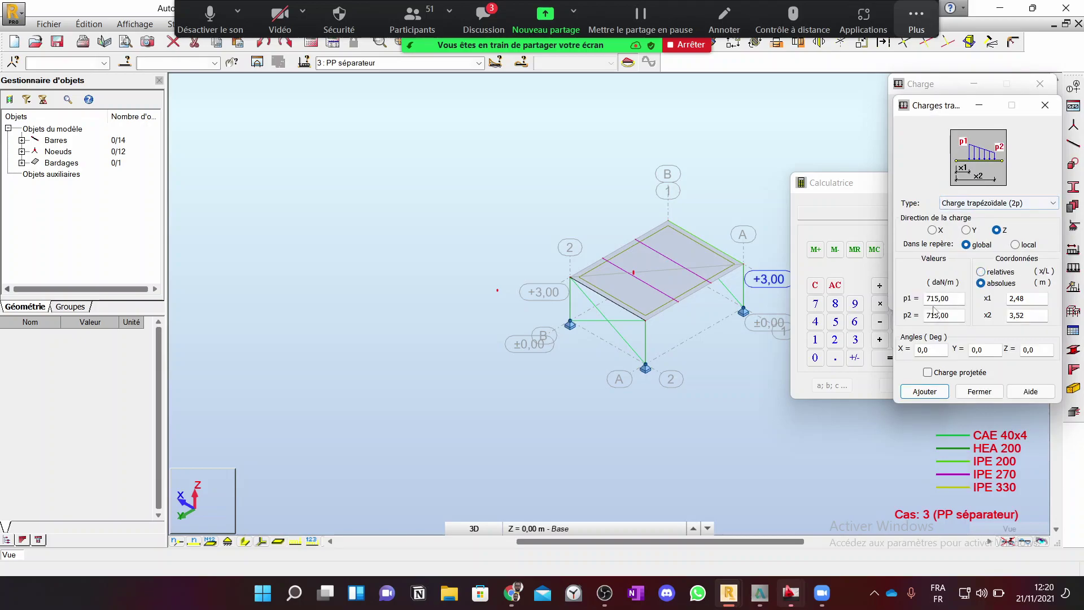
{"action": "double_click", "coordinate": [930, 299]}
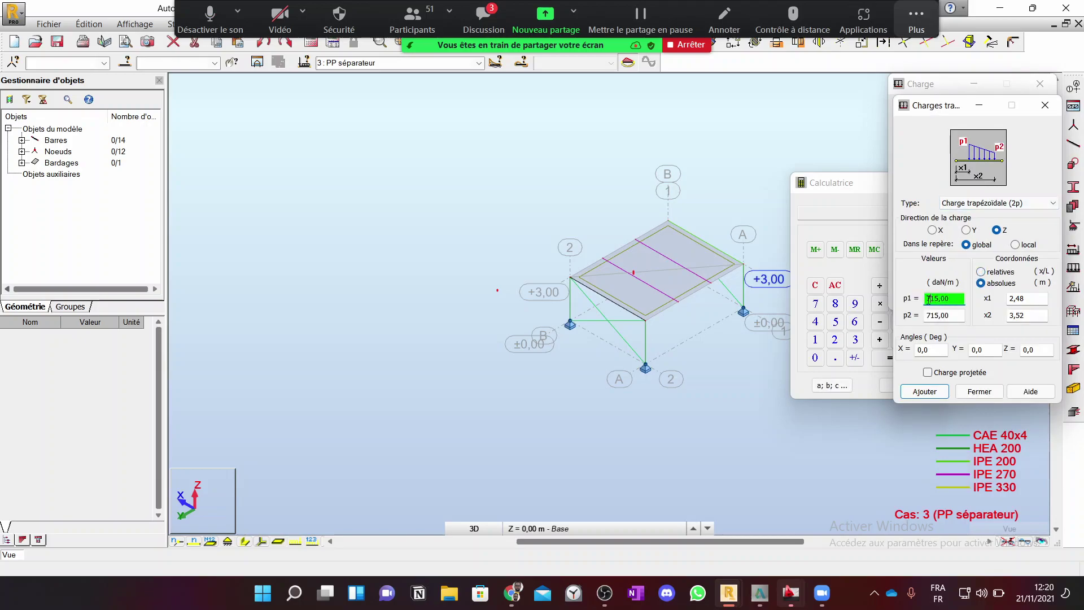
{"action": "type", "text": "-"}
{"action": "left_click", "coordinate": [927, 315]}
{"action": "type", "text": "-"}
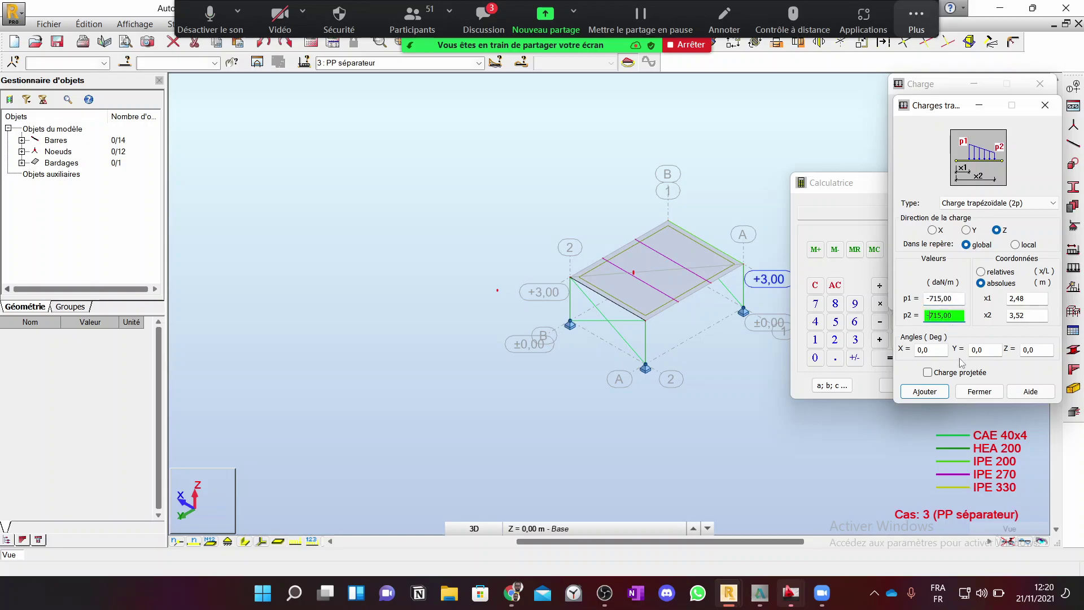
{"action": "left_click", "coordinate": [937, 393]}
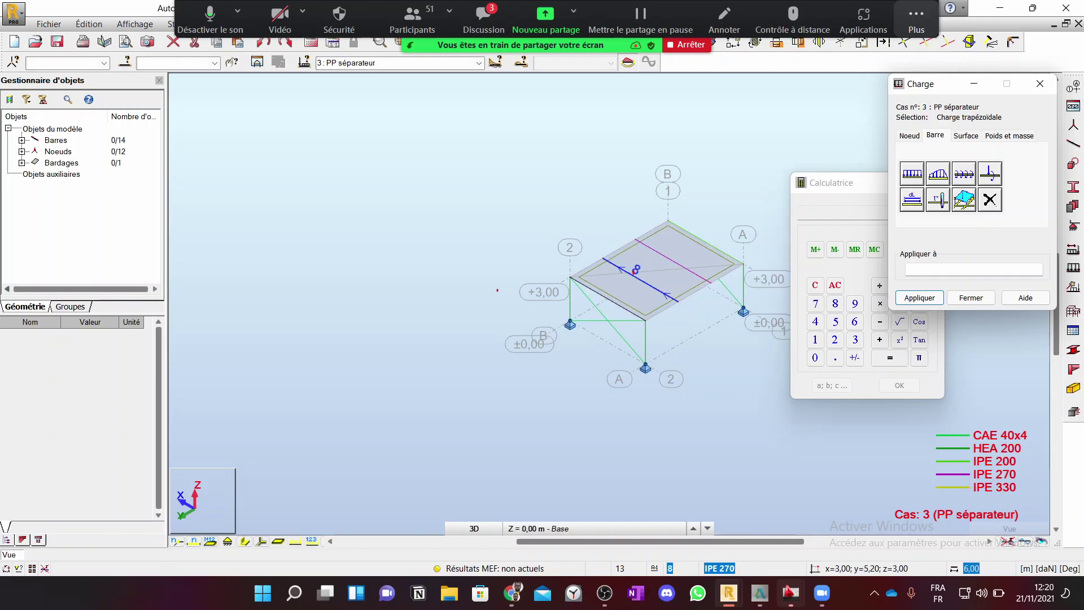
Step: Apply the -715 daN/m trapezoidal load to both interior IPE 270 beams in the PP séparateur case and close the load definition
{"action": "left_click", "coordinate": [636, 271]}
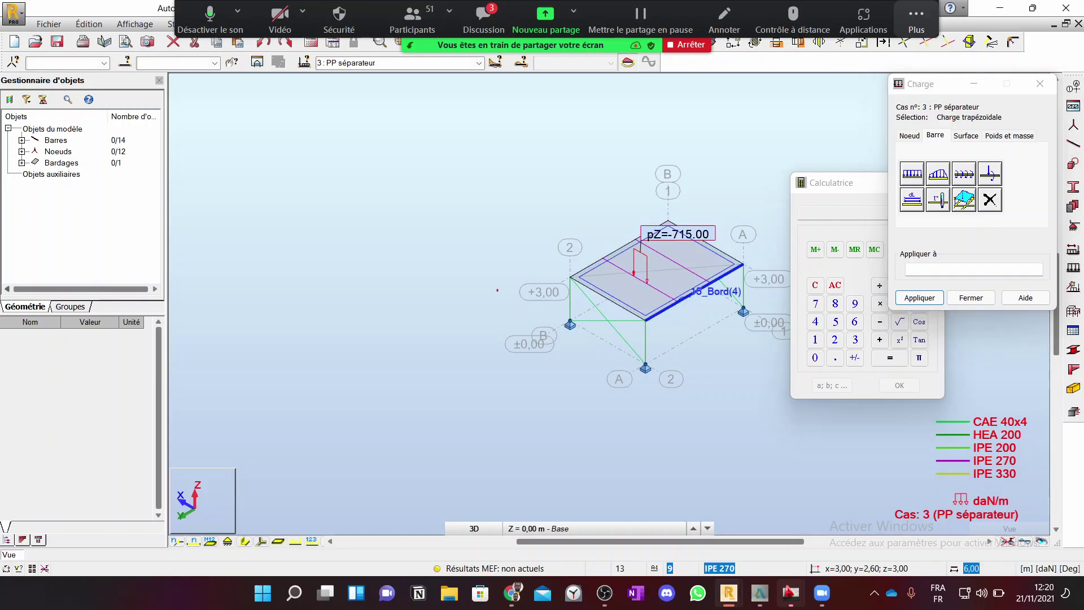
{"action": "left_click", "coordinate": [670, 263]}
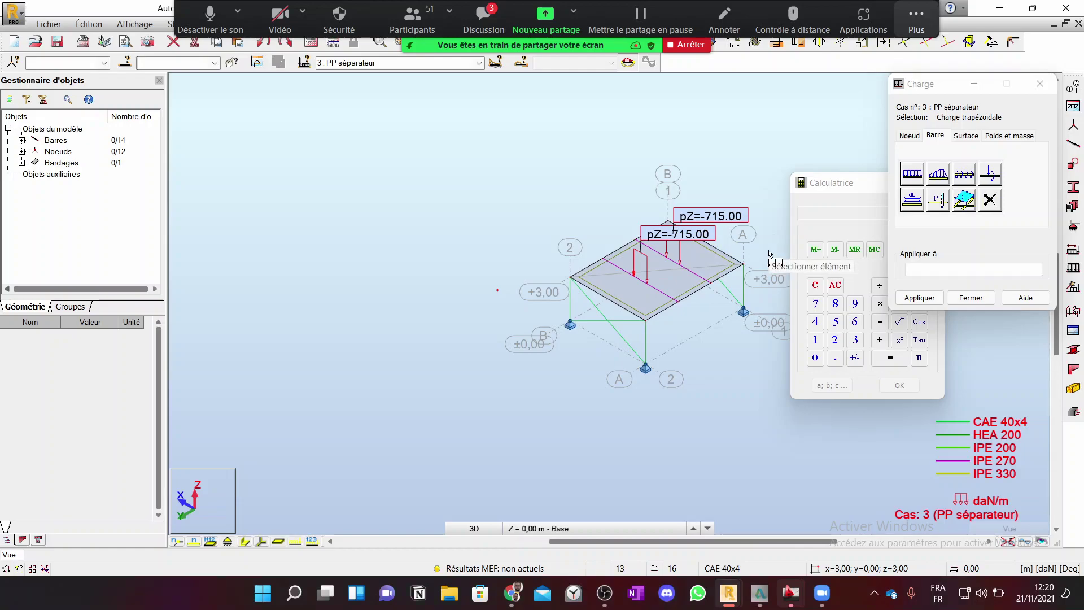
{"action": "left_click", "coordinate": [1040, 84]}
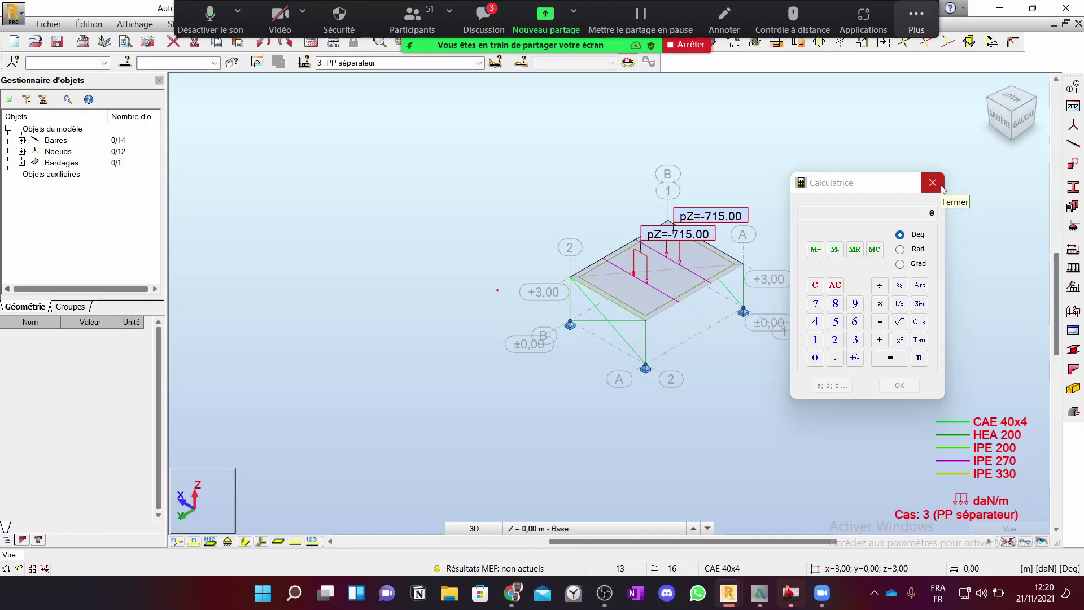
Step: Make 4 : Mise en eau the current load case and open the trapezoidal bar load definition
{"action": "left_click", "coordinate": [479, 62]}
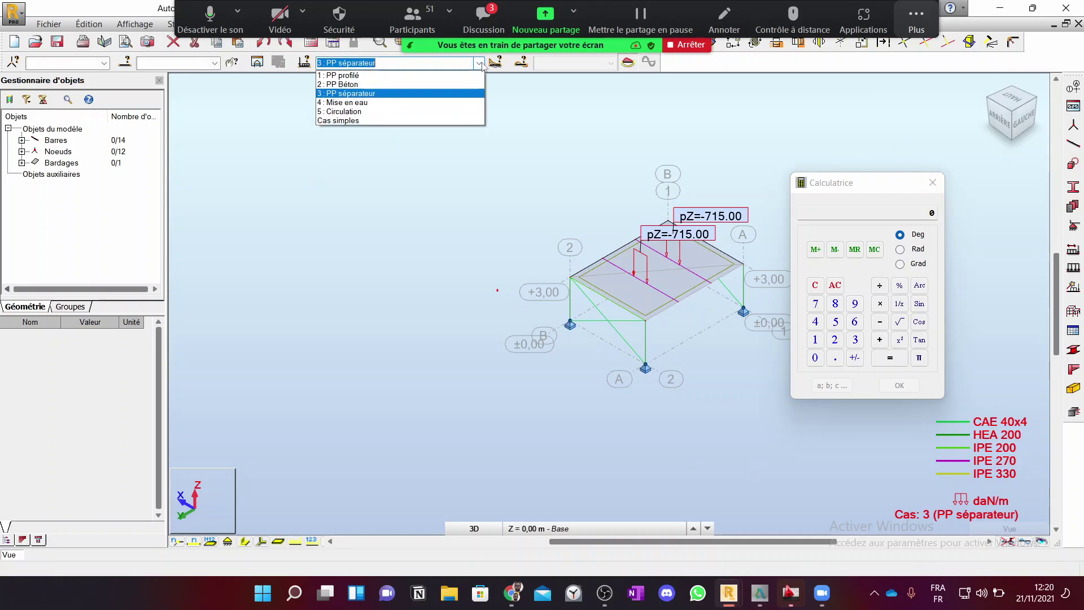
{"action": "left_click", "coordinate": [380, 103]}
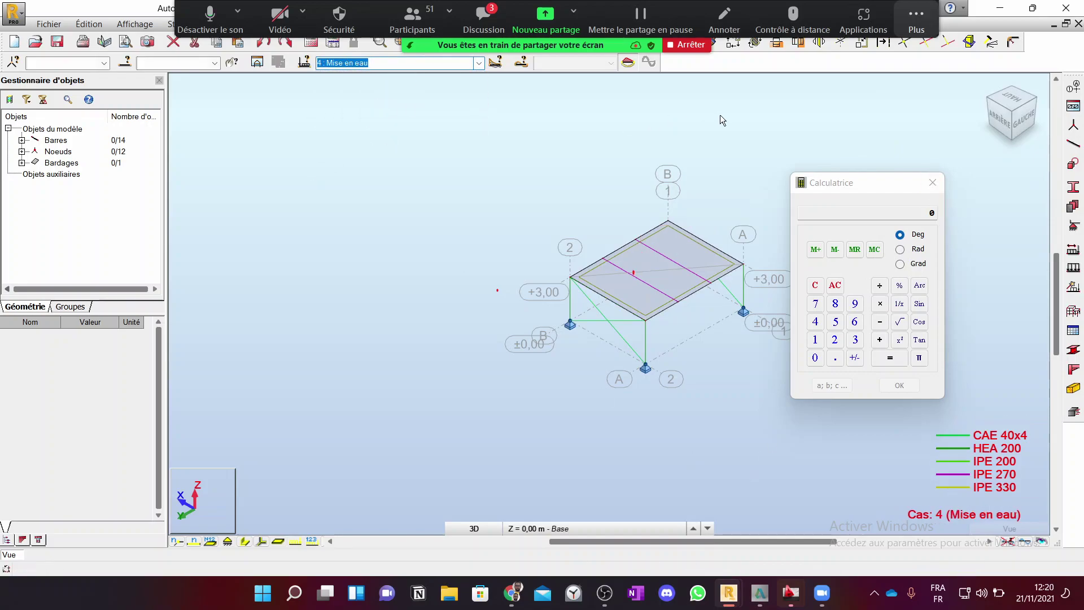
{"action": "left_click", "coordinate": [933, 184]}
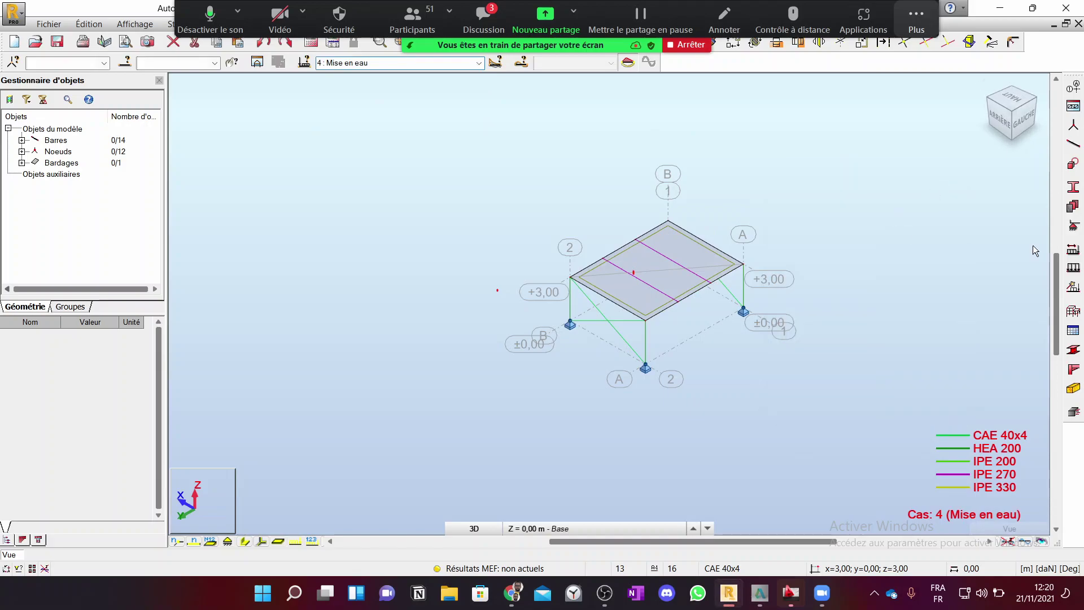
{"action": "left_click", "coordinate": [1074, 269]}
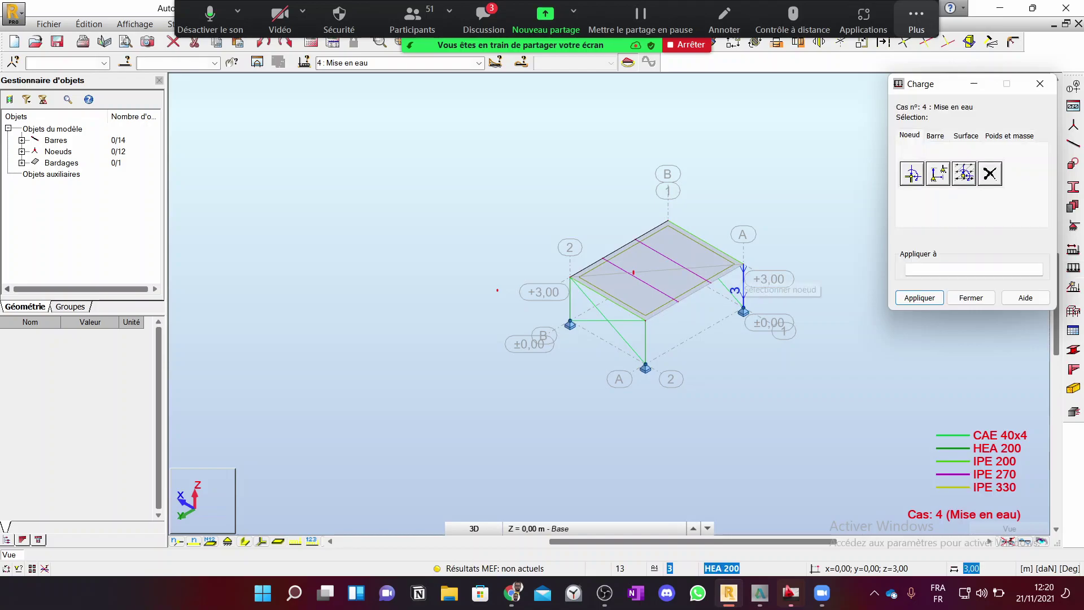
{"action": "left_click", "coordinate": [934, 136]}
{"action": "left_click", "coordinate": [940, 182]}
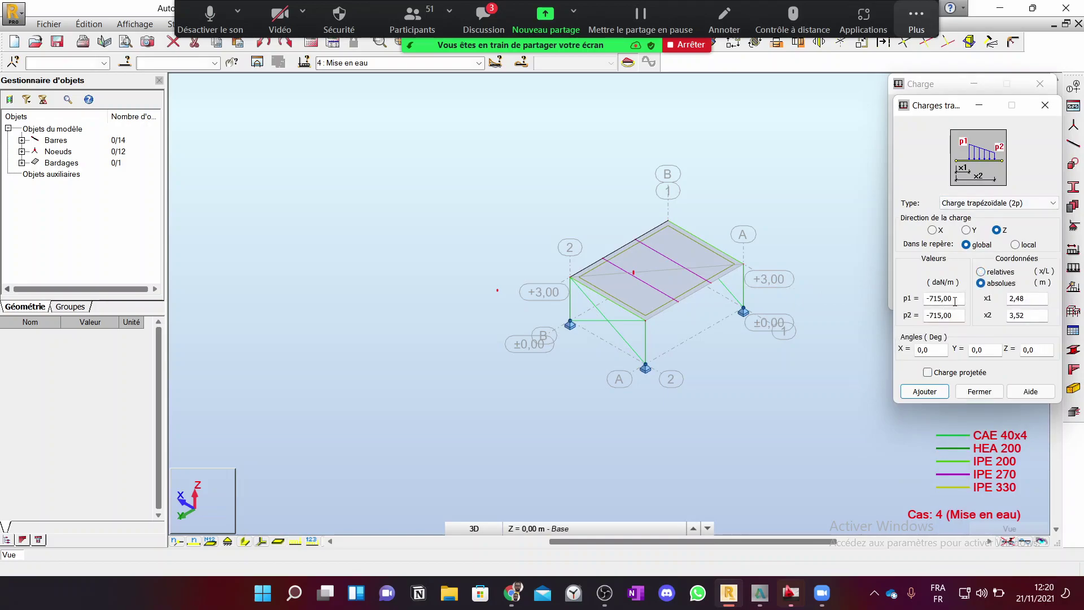
Step: Clear the p1 value and check the separator's support dimensions on the File 1 elevation in Chrome before returning to Robot
{"action": "double_click", "coordinate": [955, 301]}
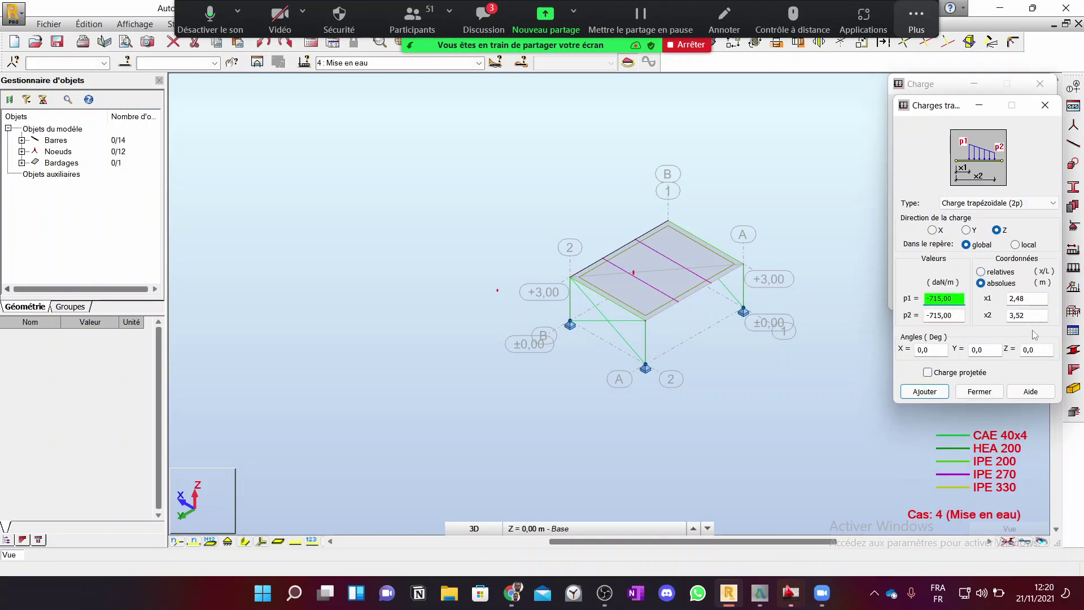
{"action": "left_click_drag", "start_coordinate": [953, 298], "coordinate": [930, 303]}
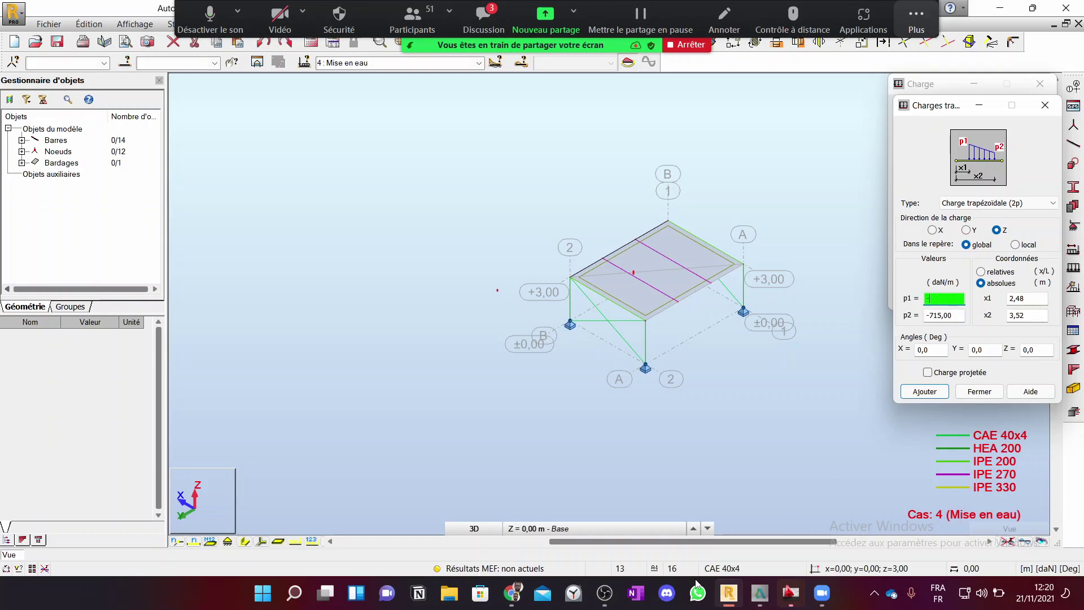
{"action": "left_click", "coordinate": [514, 603]}
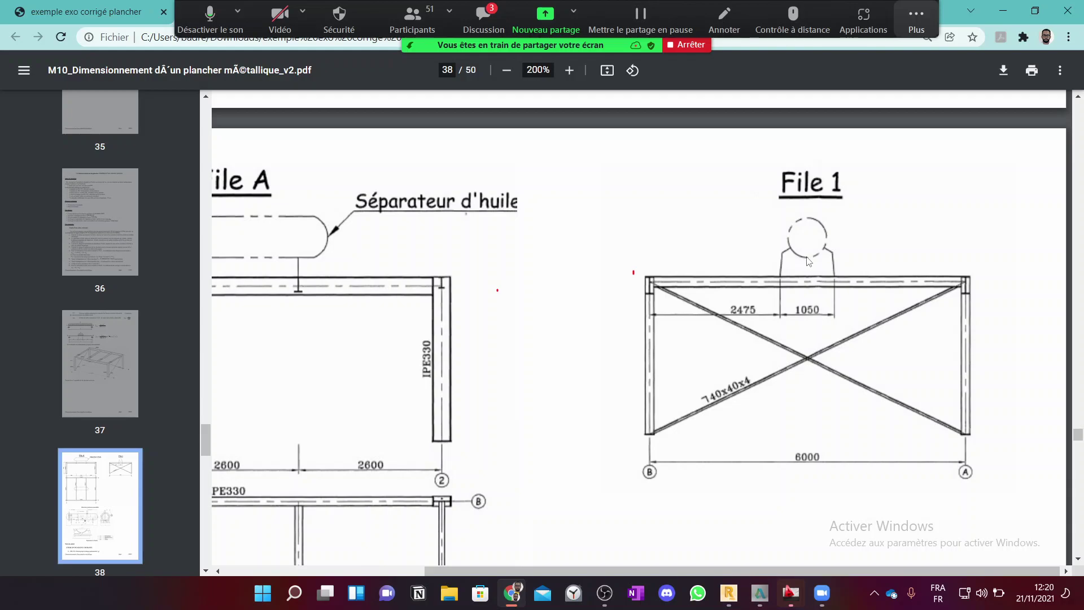
{"action": "left_click", "coordinate": [729, 593]}
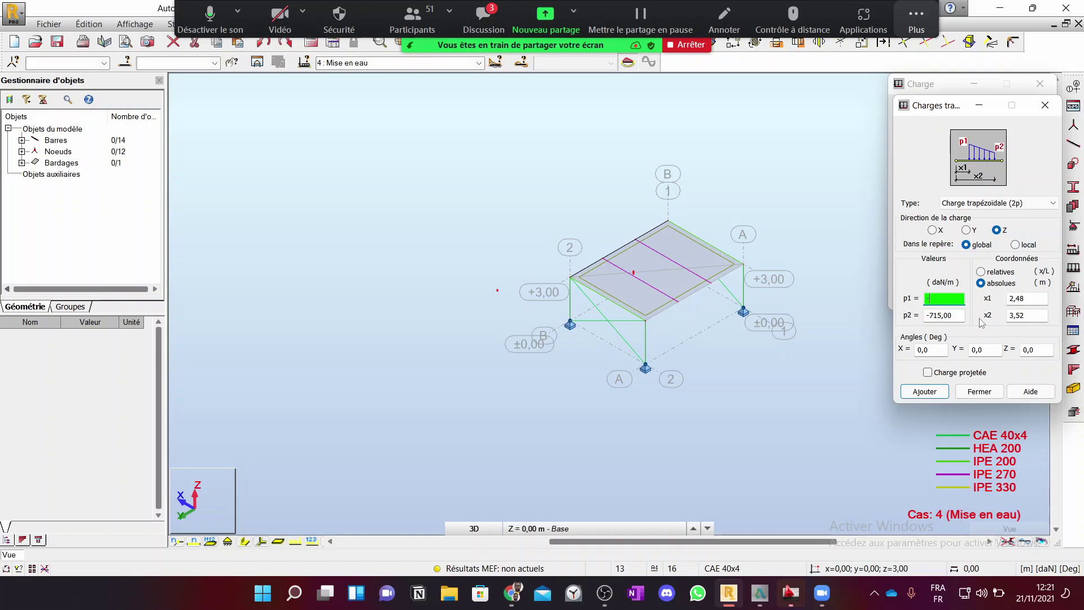
{"action": "type", "text": "1"}
Step: Divide 1416 by 2 with the built-in calculator opened for the p1 value
{"action": "double_click", "coordinate": [935, 299]}
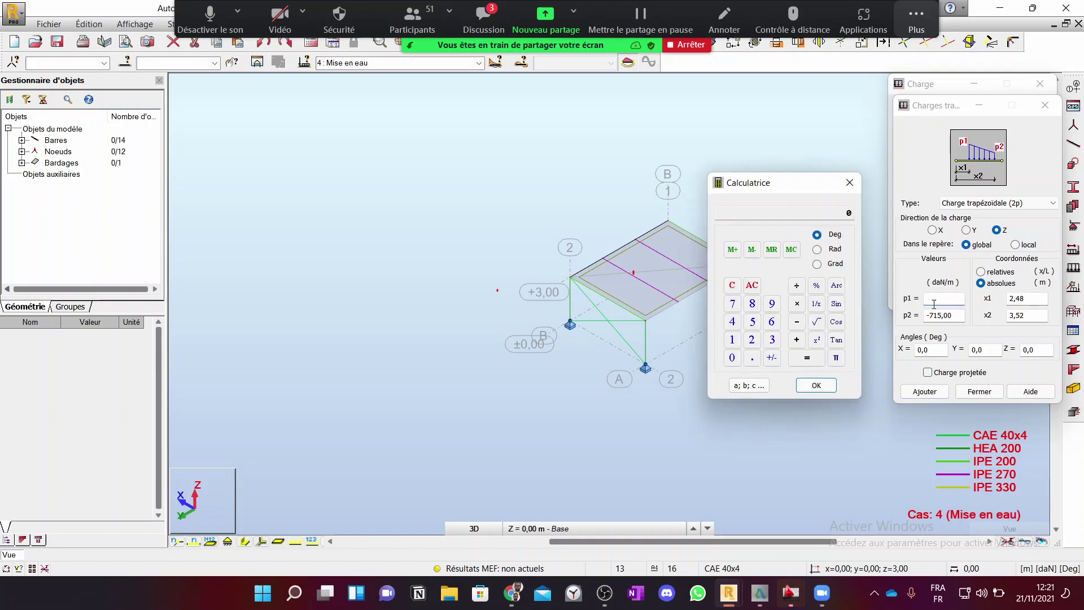
{"action": "left_click", "coordinate": [732, 340]}
{"action": "left_click", "coordinate": [732, 321]}
{"action": "left_click", "coordinate": [732, 340]}
{"action": "left_click", "coordinate": [772, 322]}
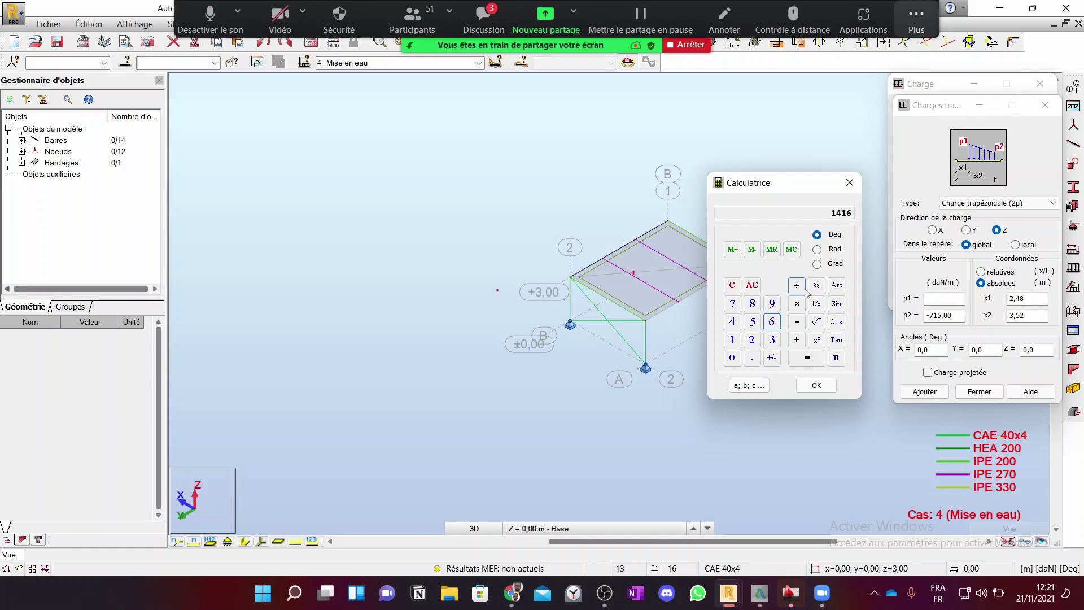
{"action": "left_click", "coordinate": [797, 285]}
{"action": "left_click", "coordinate": [753, 340]}
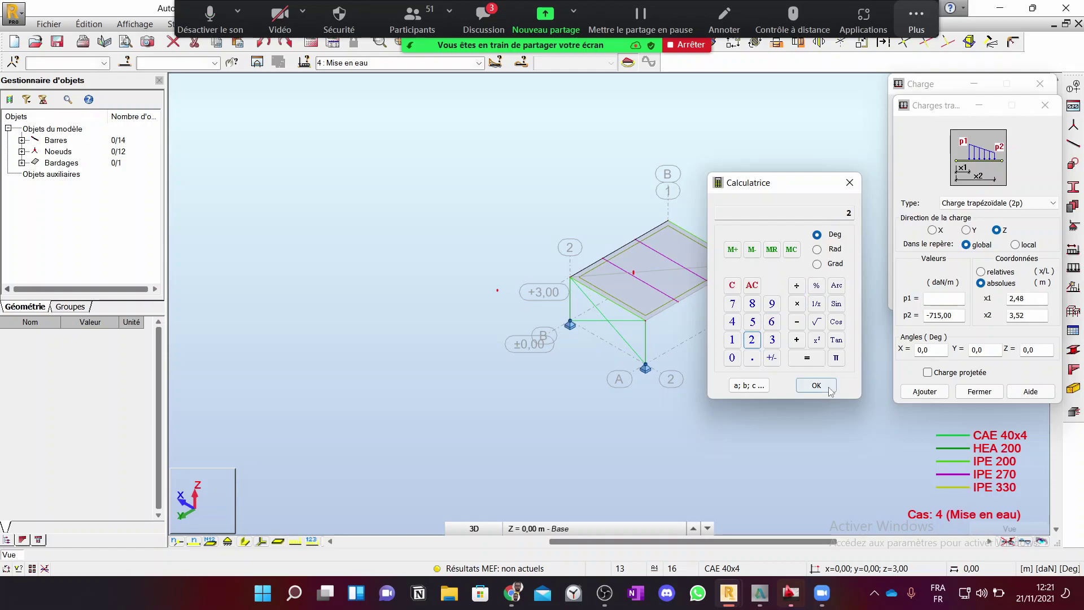
{"action": "left_click", "coordinate": [814, 366]}
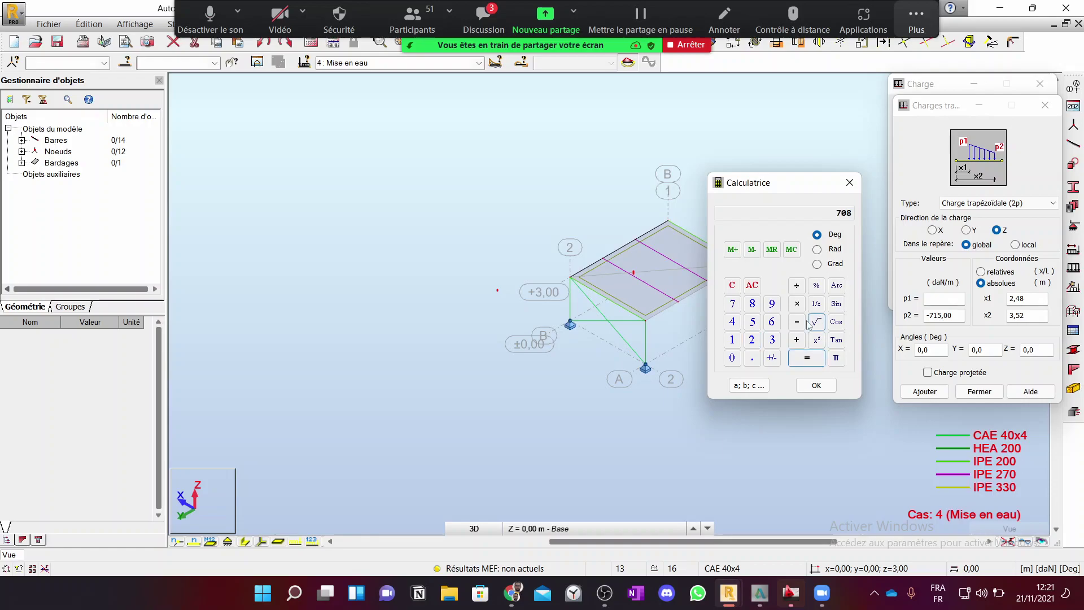
Step: Divide the halved load by 1.05 in the calculator and transfer the result to p1
{"action": "left_click", "coordinate": [797, 304]}
{"action": "left_click", "coordinate": [732, 340]}
{"action": "left_click", "coordinate": [752, 357]}
{"action": "left_click", "coordinate": [732, 358]}
{"action": "left_click", "coordinate": [752, 321]}
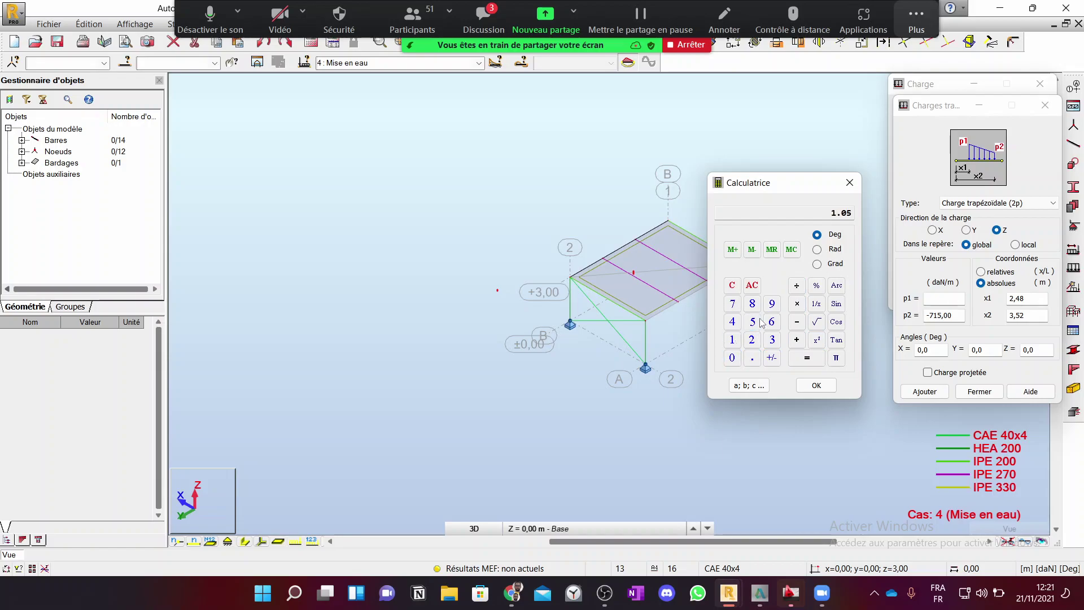
{"action": "left_click", "coordinate": [807, 359]}
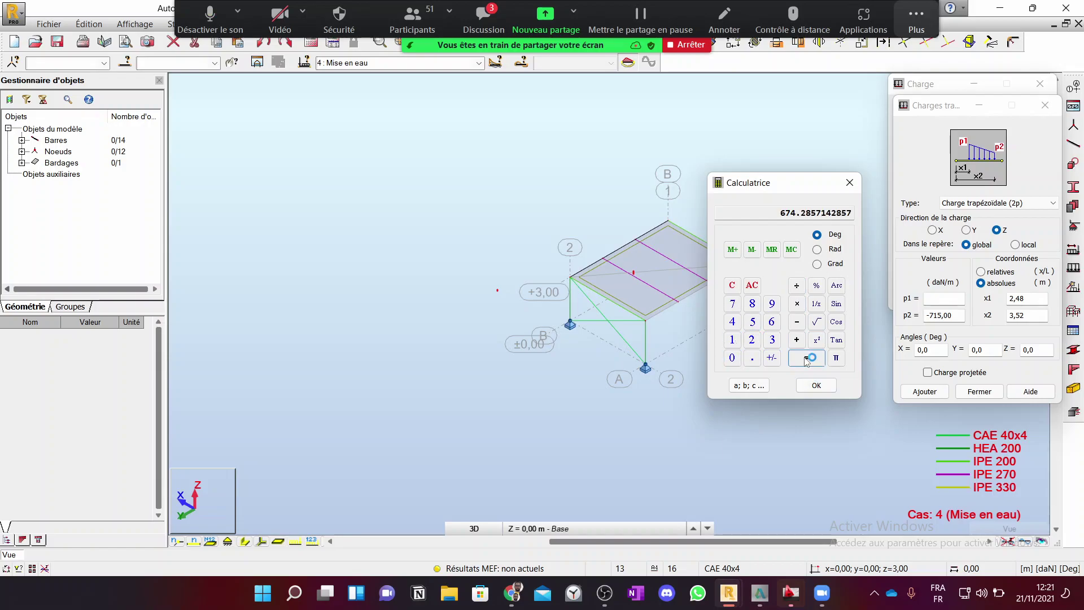
{"action": "left_click", "coordinate": [817, 387]}
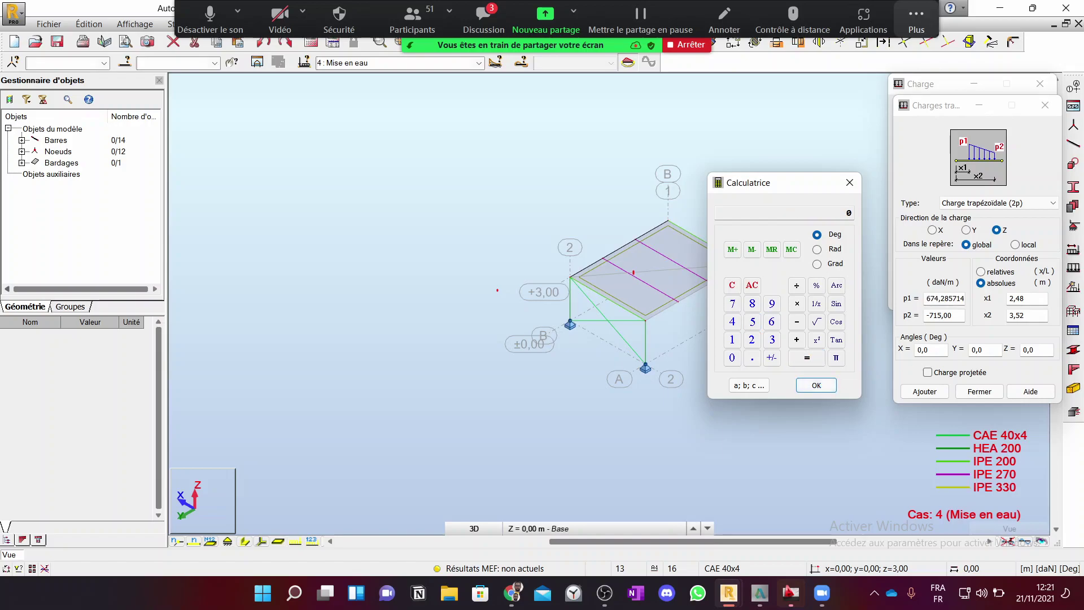
{"action": "left_click", "coordinate": [845, 187]}
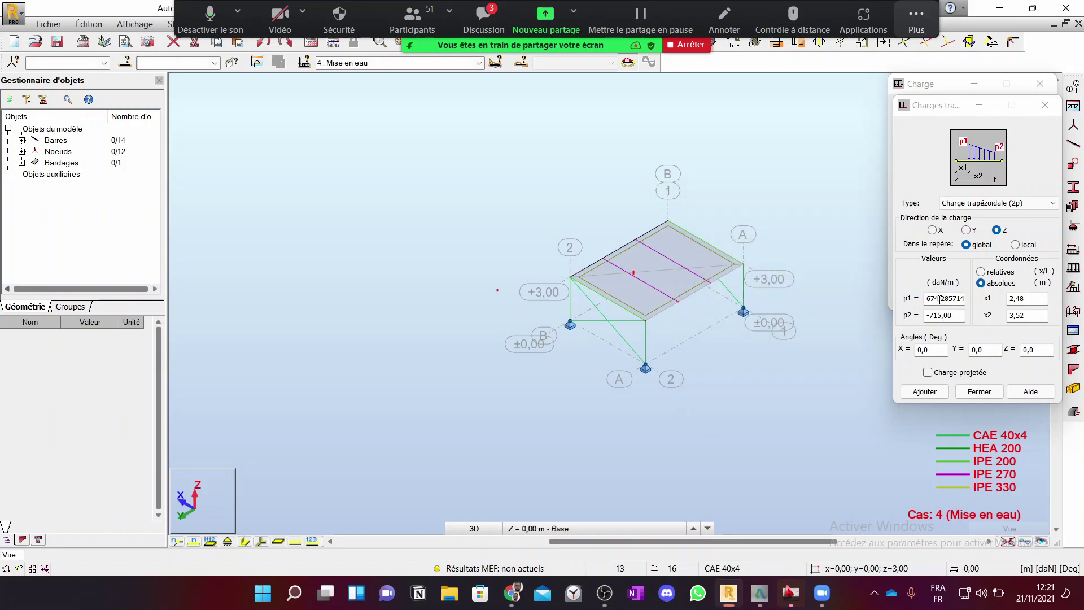
Step: Round p1 and p2 to -675 daN/m and add the trapezoidal load for placement
{"action": "left_click_drag", "start_coordinate": [934, 298], "coordinate": [978, 296]}
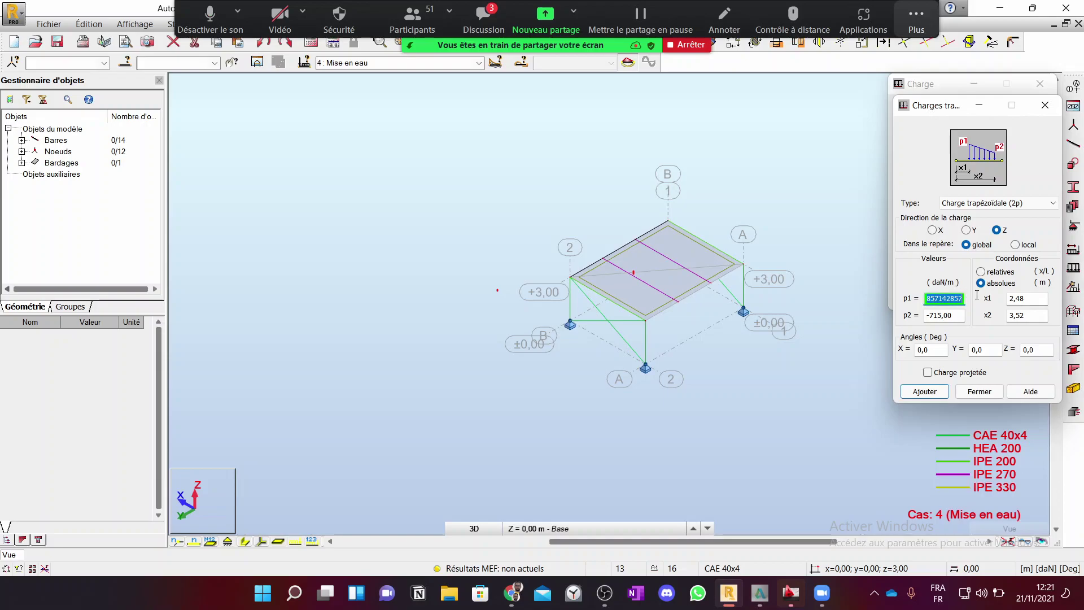
{"action": "left_click", "coordinate": [941, 300]}
{"action": "double_click", "coordinate": [927, 299]}
{"action": "type", "text": "-675"}
{"action": "double_click", "coordinate": [931, 315]}
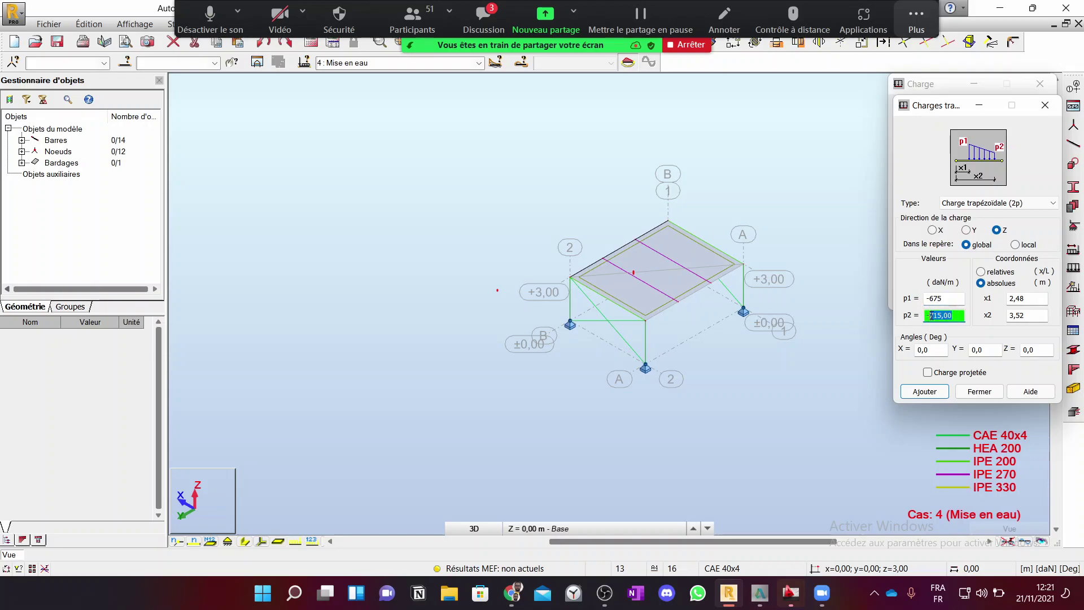
{"action": "type", "text": "675"}
{"action": "left_click", "coordinate": [942, 390]}
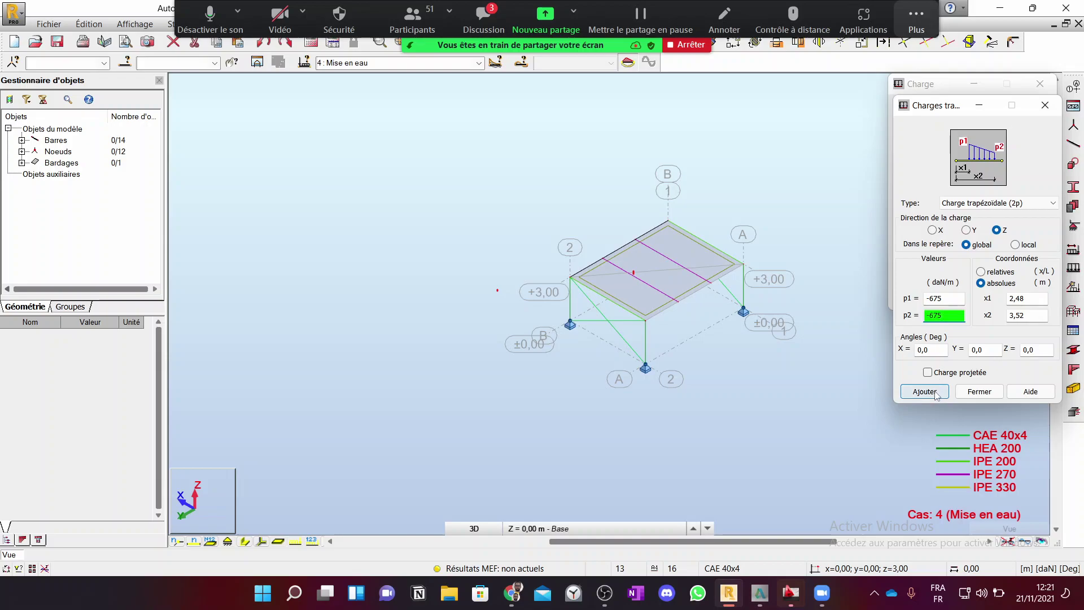
Step: Apply the -675 daN/m trapezoidal load to both interior IPE 270 beams in the Mise en eau case and close the load definition
{"action": "left_click", "coordinate": [636, 270]}
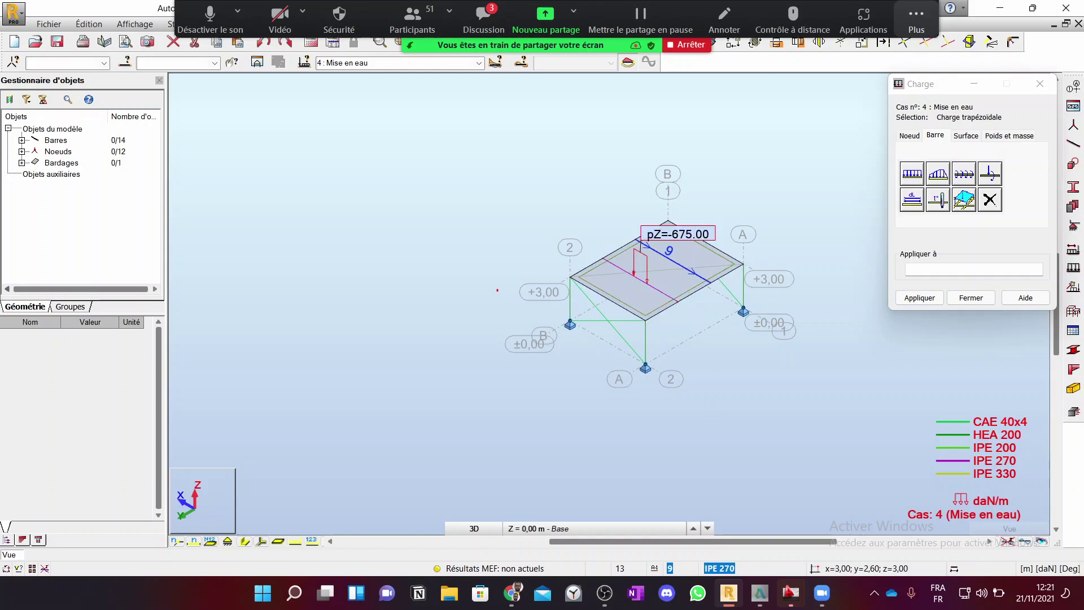
{"action": "left_click", "coordinate": [678, 263]}
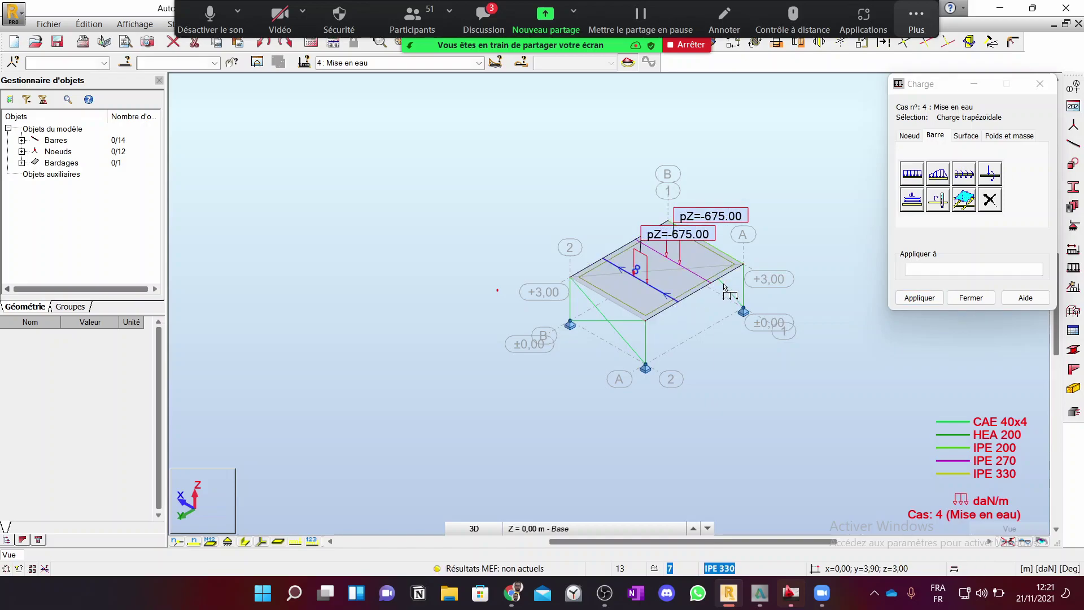
{"action": "left_click", "coordinate": [1043, 88]}
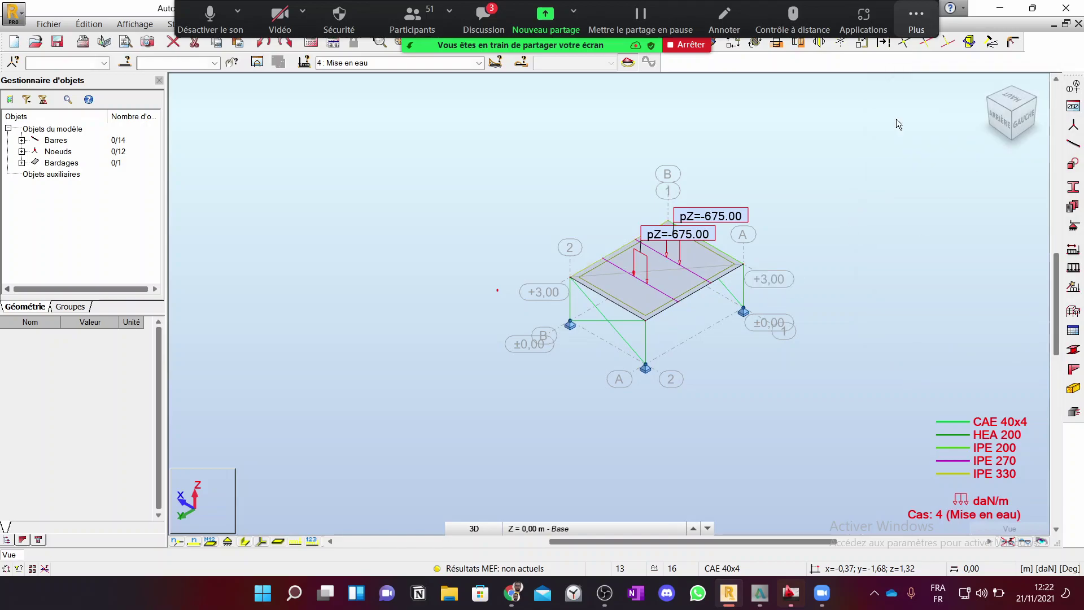
Step: Hide Zoom's floating meeting controls, then switch Robot to the Chargements layout with the load table
{"action": "left_click", "coordinate": [917, 24]}
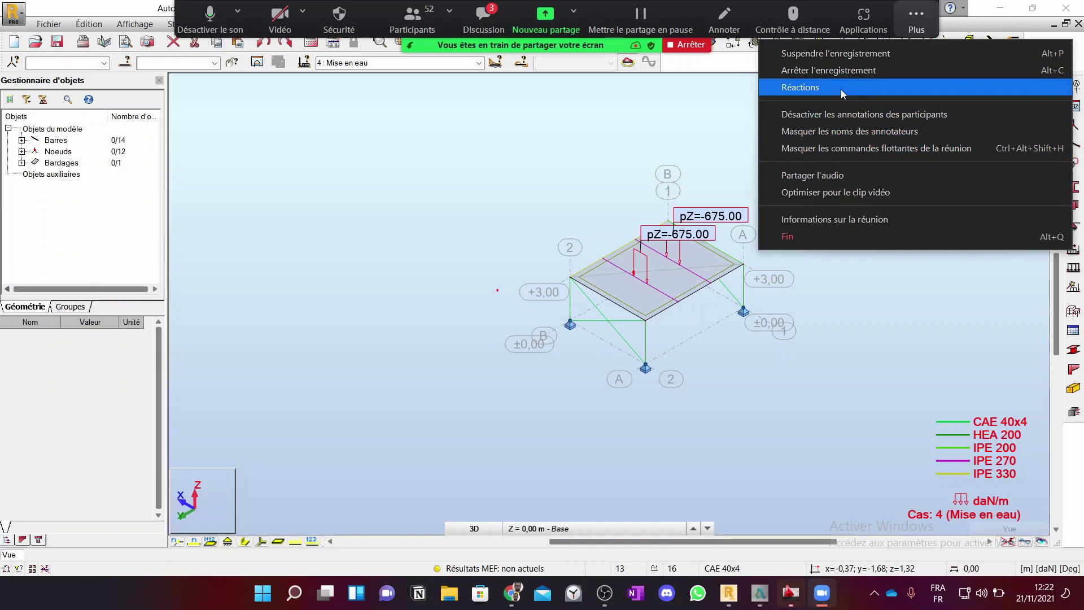
{"action": "left_click", "coordinate": [821, 148]}
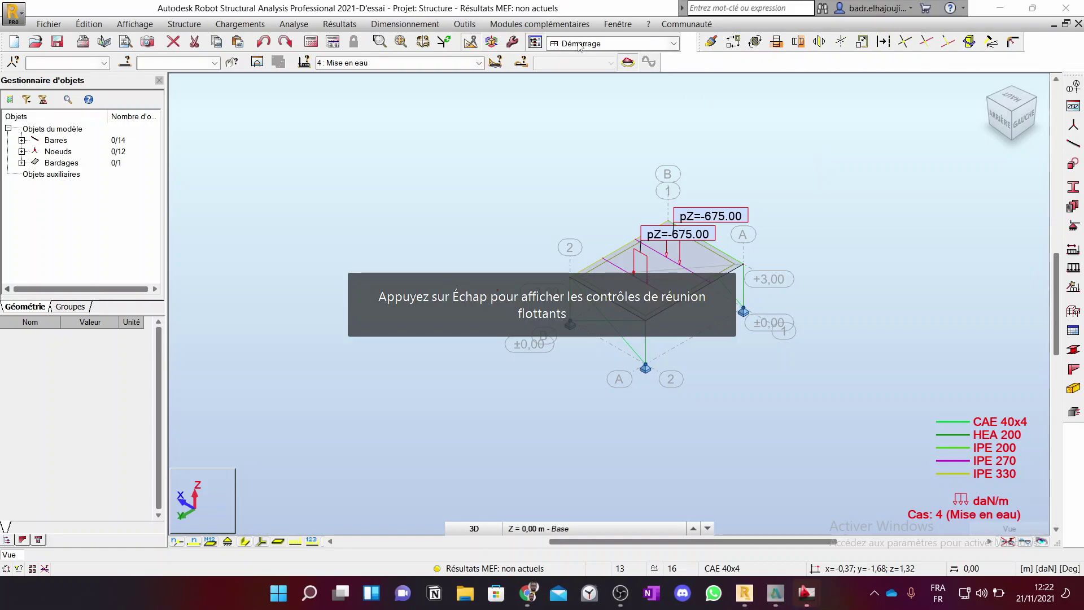
{"action": "left_click", "coordinate": [580, 46]}
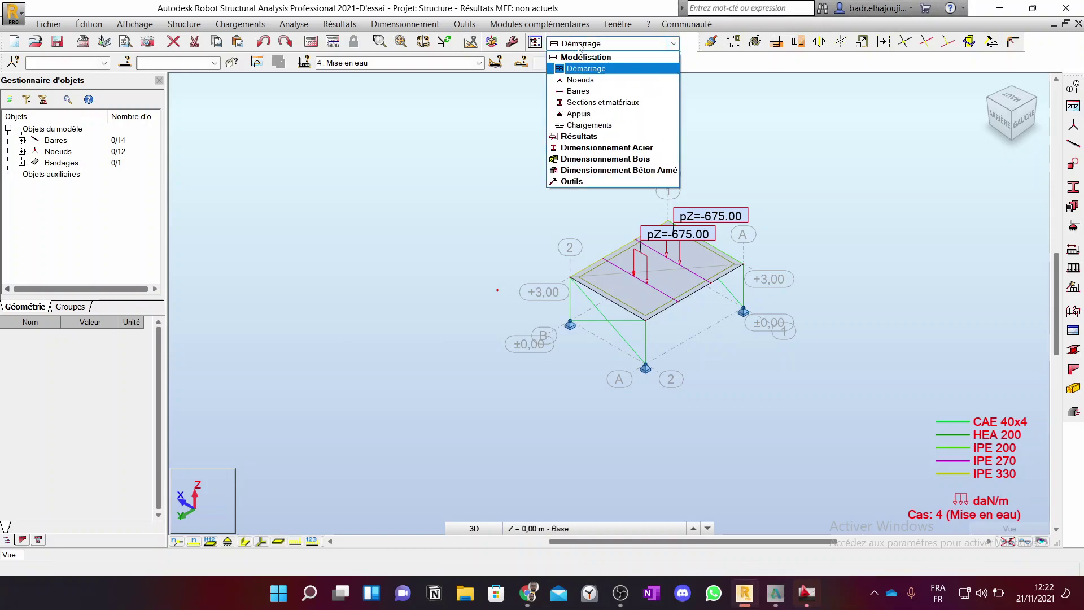
{"action": "left_click", "coordinate": [599, 126]}
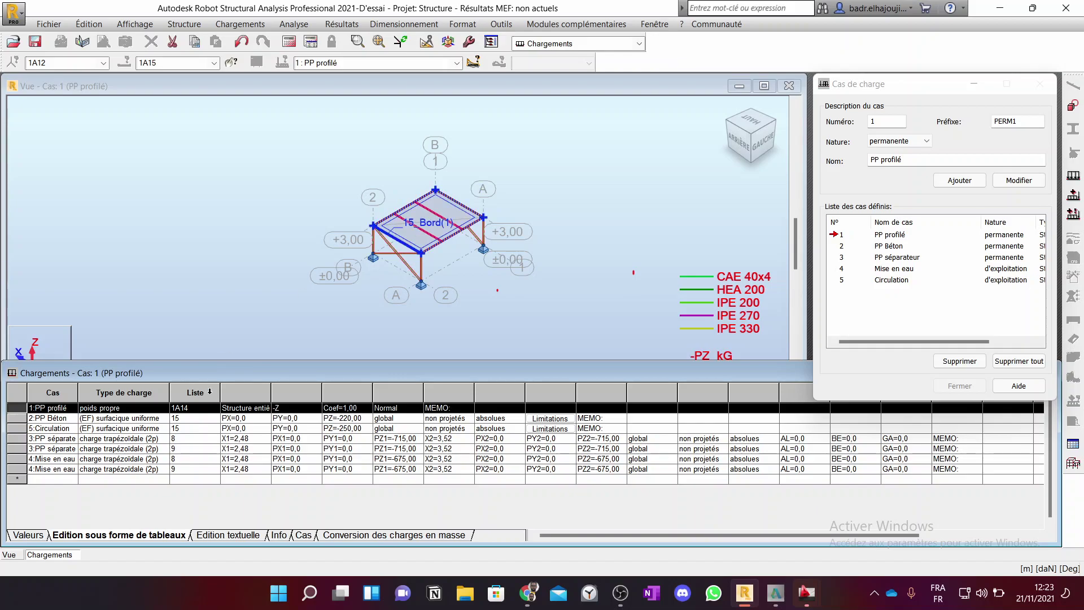
{"action": "left_click", "coordinate": [429, 232]}
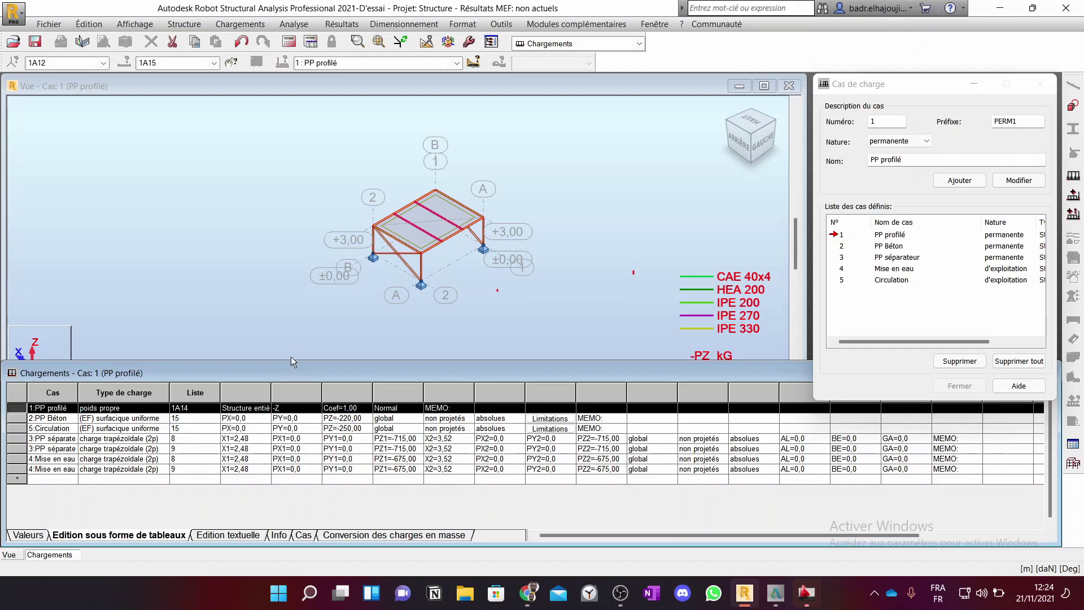
Step: Enlarge the model view above the load table, display the bar numbers and identify interior beam 9
{"action": "left_click_drag", "start_coordinate": [291, 363], "coordinate": [292, 434]}
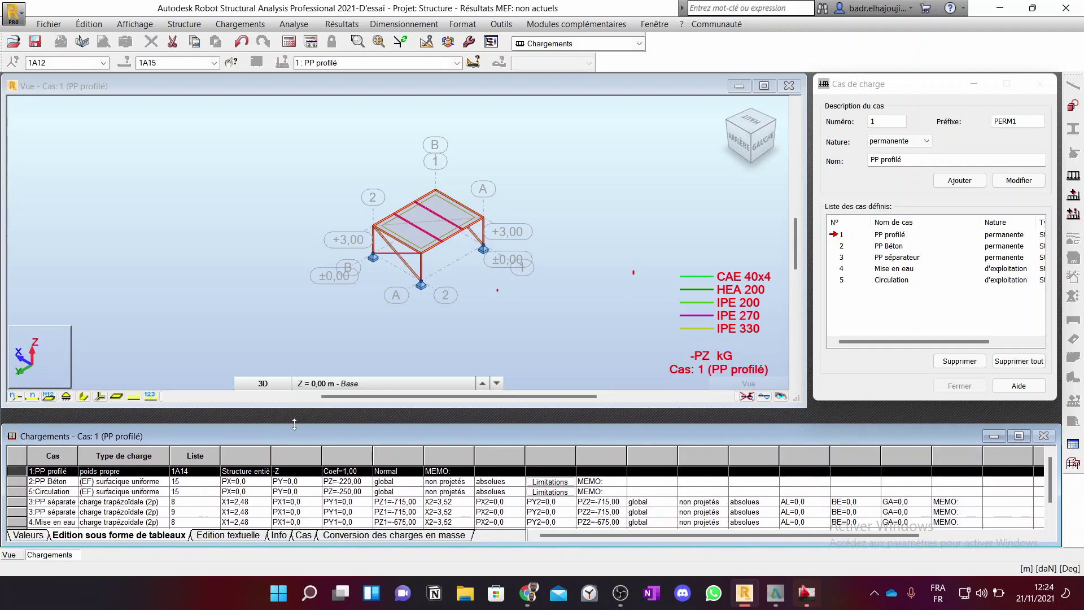
{"action": "left_click", "coordinate": [33, 398]}
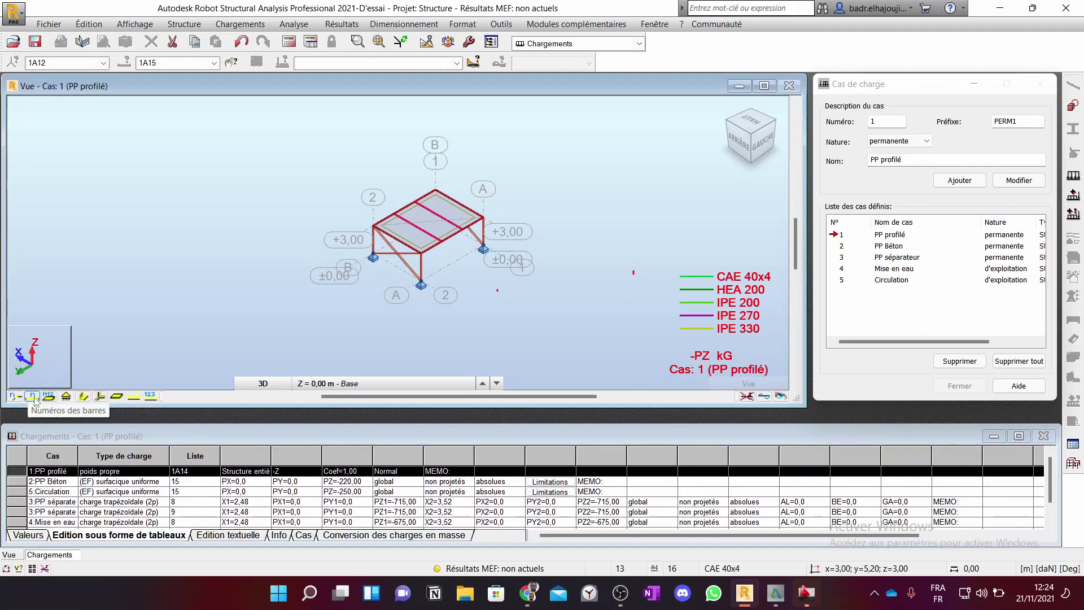
{"action": "scroll", "coordinate": [381, 237], "scroll_direction": "up", "scroll_amount": 5}
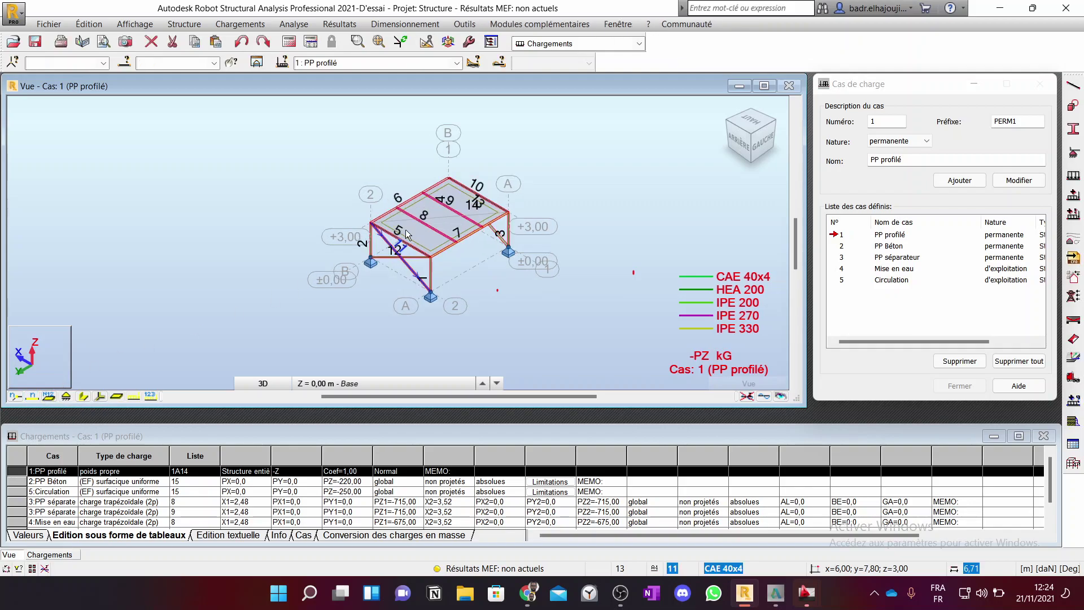
{"action": "scroll", "coordinate": [409, 237], "scroll_direction": "up", "scroll_amount": 2}
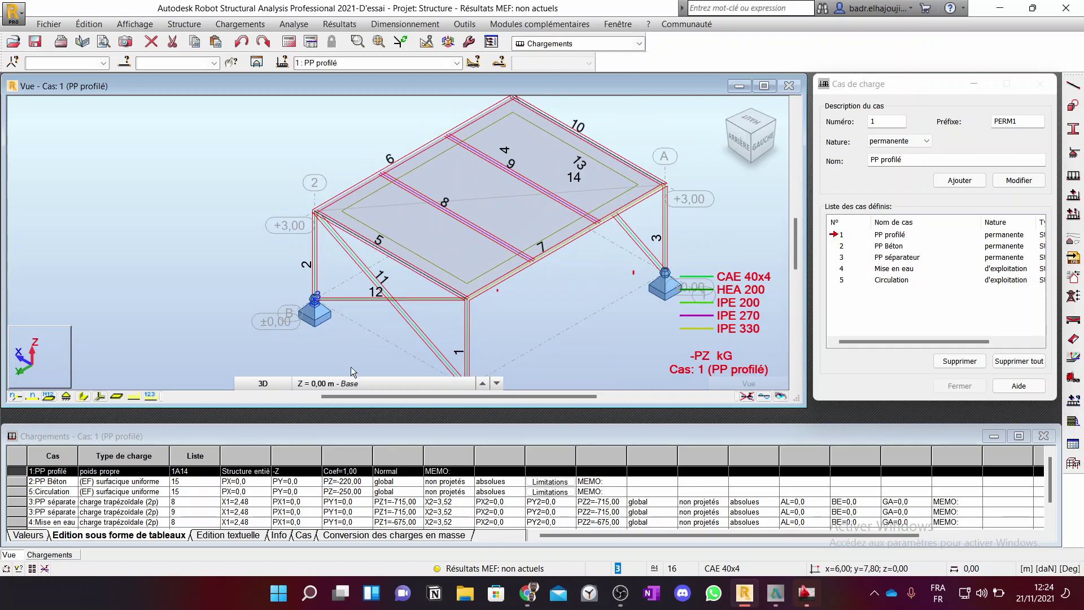
{"action": "left_click", "coordinate": [511, 171]}
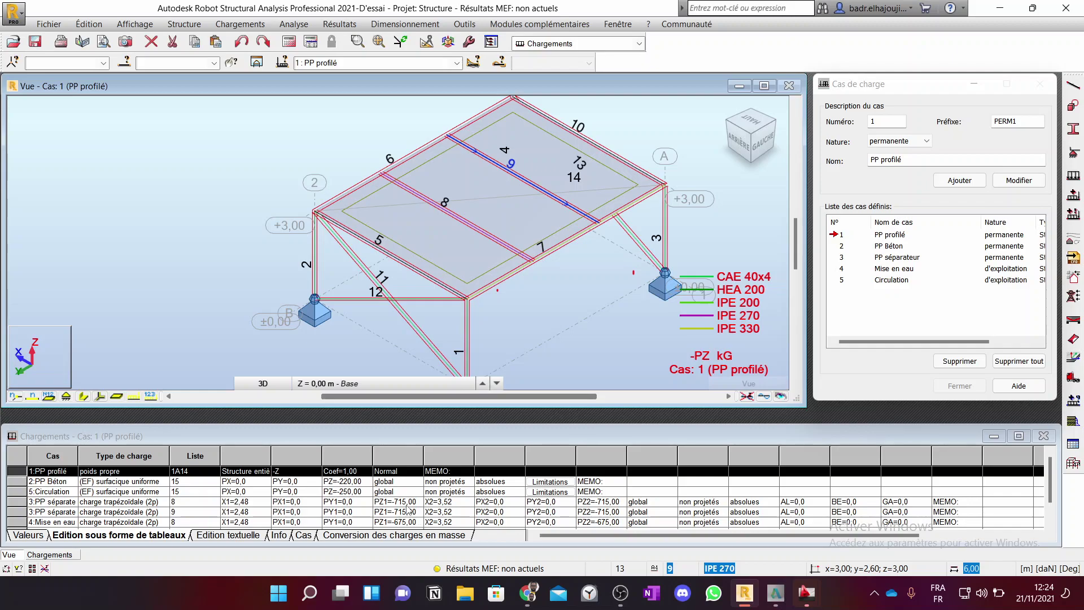
Step: Inspect the PP séparateur trapezoidal loads in the load table and the cases available for the bar 9 entry
{"action": "left_click", "coordinate": [407, 502]}
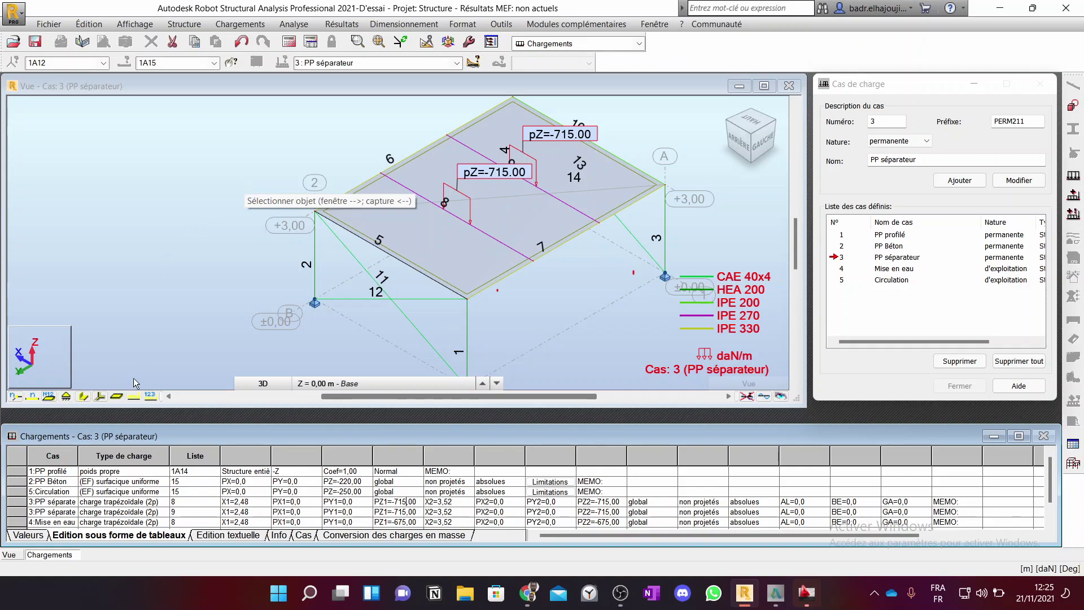
{"action": "left_click", "coordinate": [50, 512]}
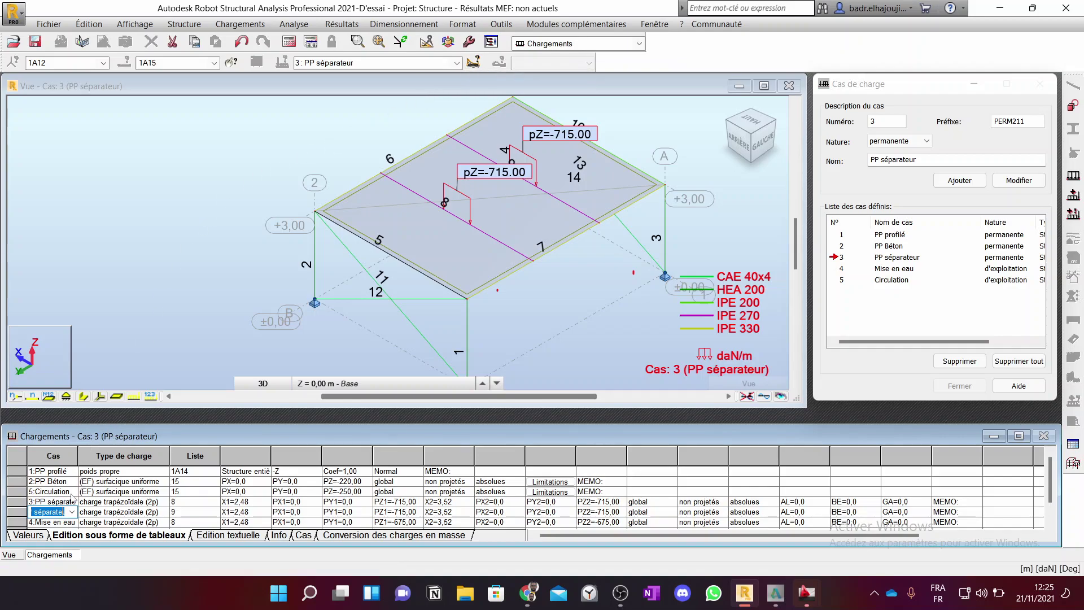
{"action": "left_click", "coordinate": [72, 512]}
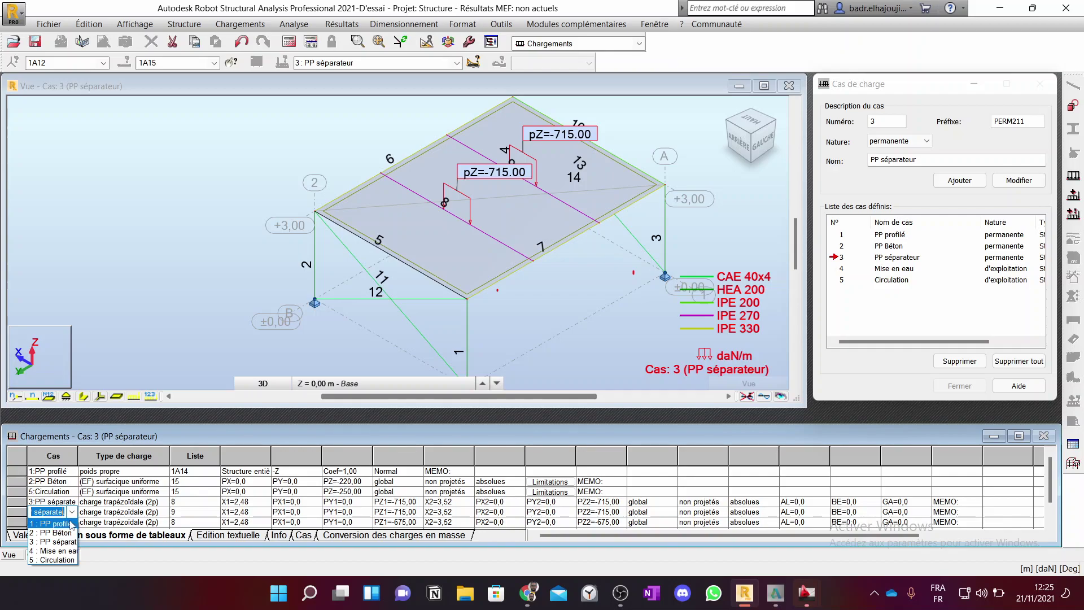
{"action": "left_click", "coordinate": [78, 515]}
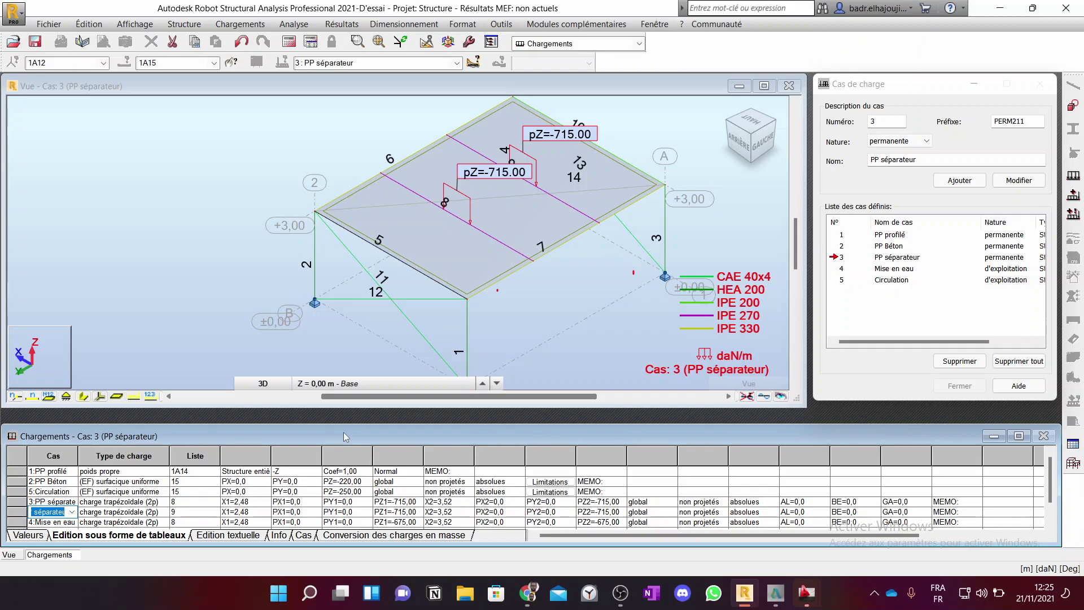
Step: Return to the Démarrage layout and hide the bar numbers and load symbols in the model view
{"action": "left_click", "coordinate": [619, 45]}
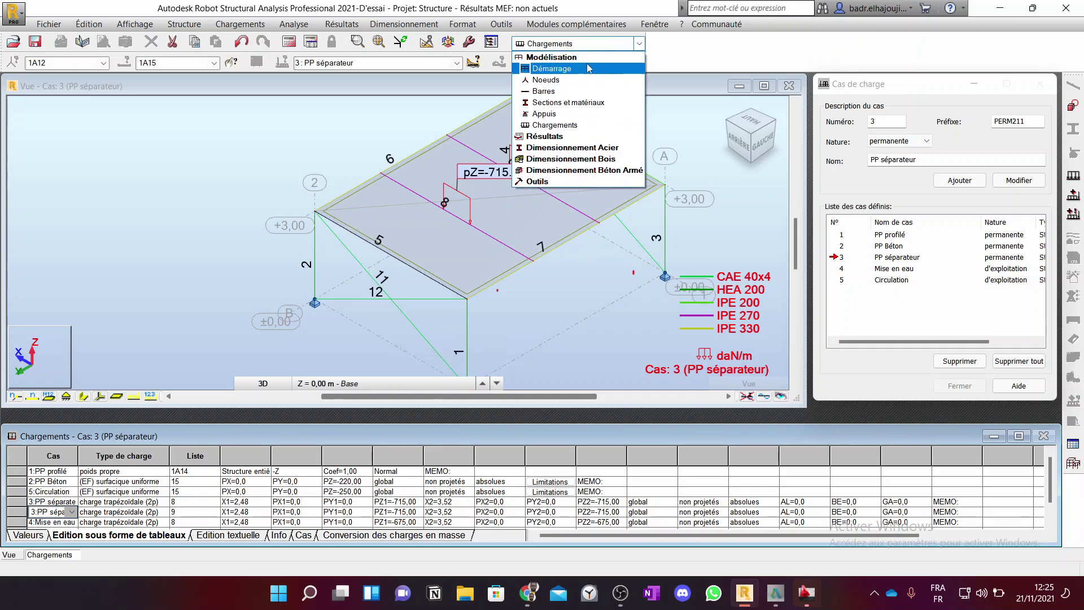
{"action": "left_click", "coordinate": [587, 69]}
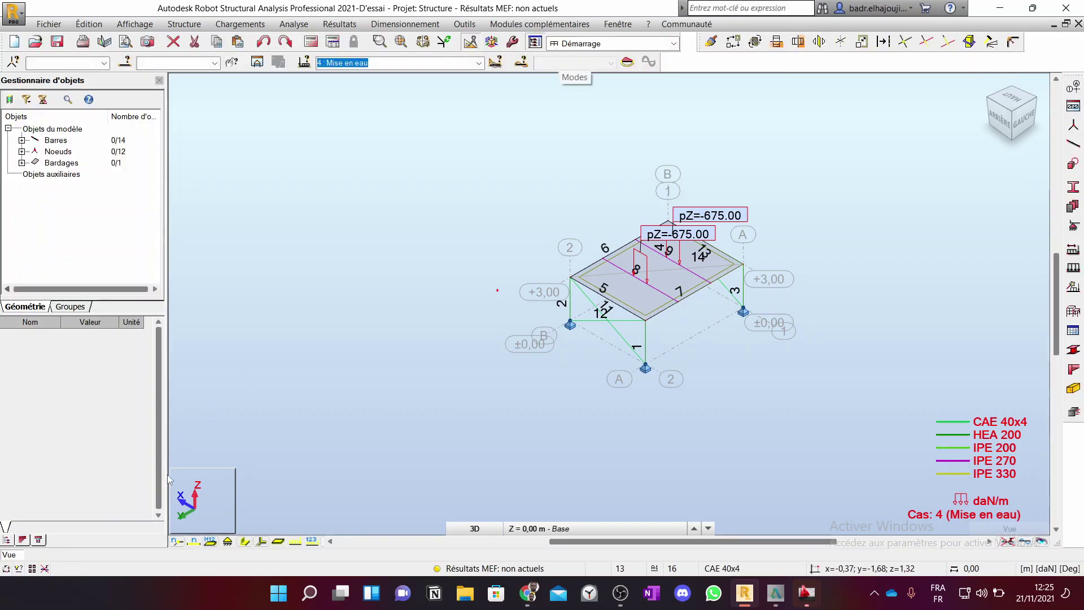
{"action": "left_click", "coordinate": [194, 541]}
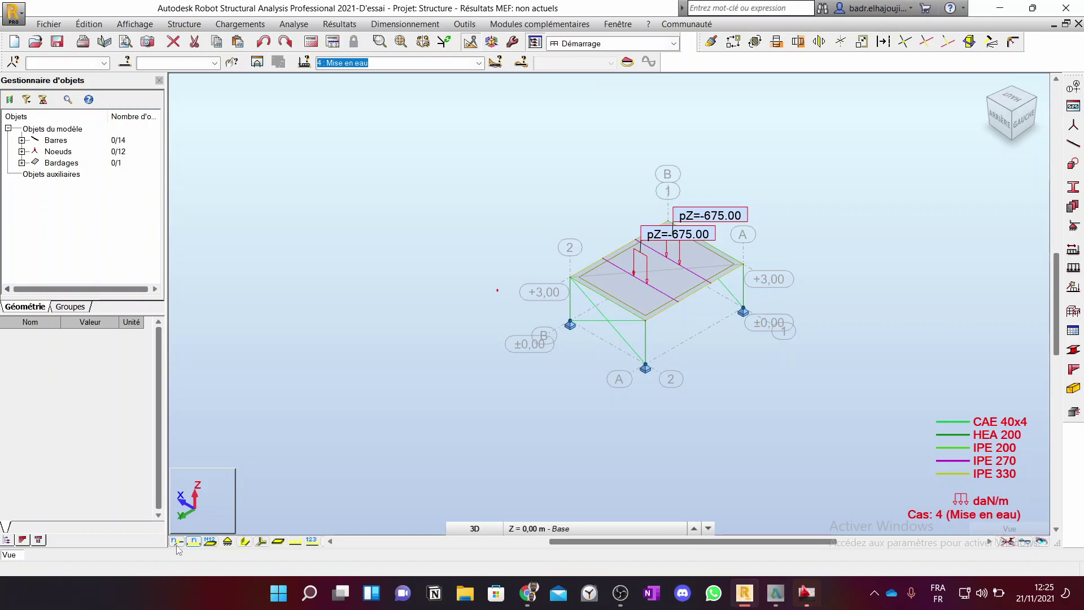
{"action": "left_click", "coordinate": [296, 541]}
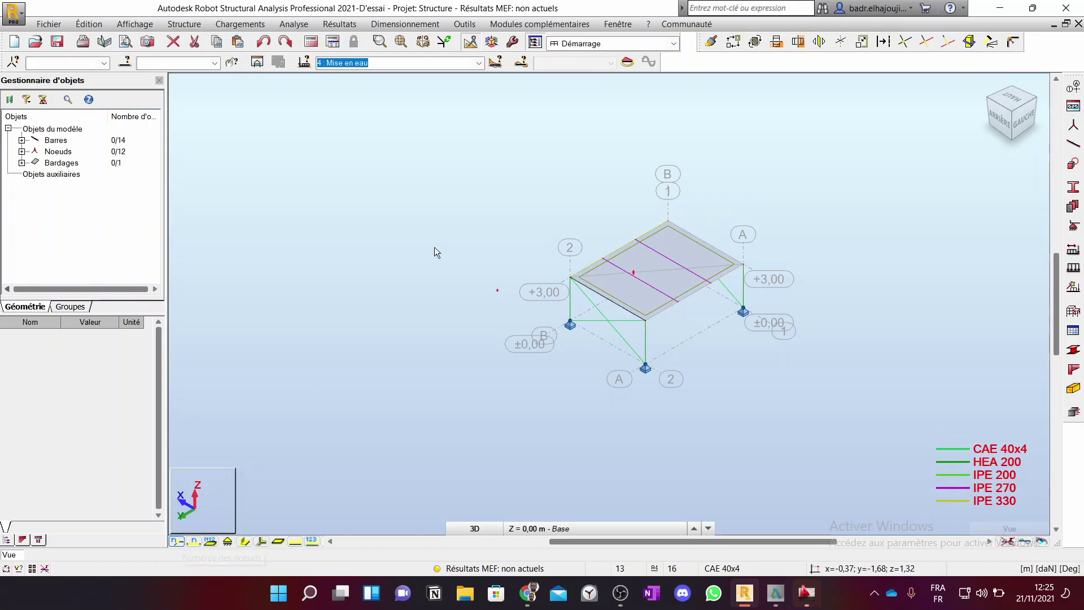
{"action": "scroll", "coordinate": [679, 276], "scroll_direction": "up", "scroll_amount": 3}
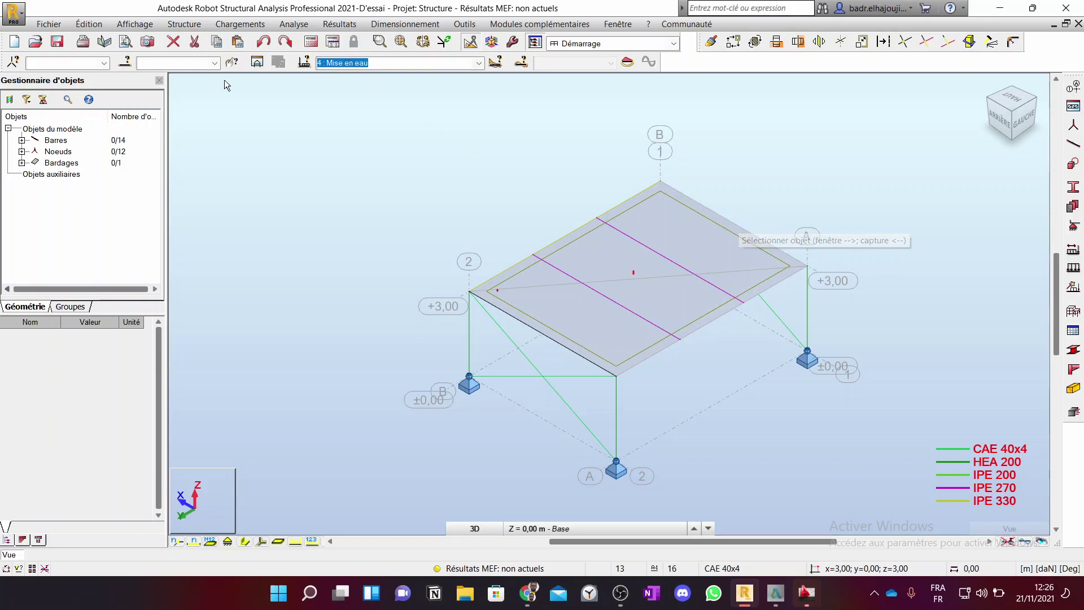
Step: Create manual combination 6 named Ultime with combination type EFF
{"action": "left_click", "coordinate": [240, 23]}
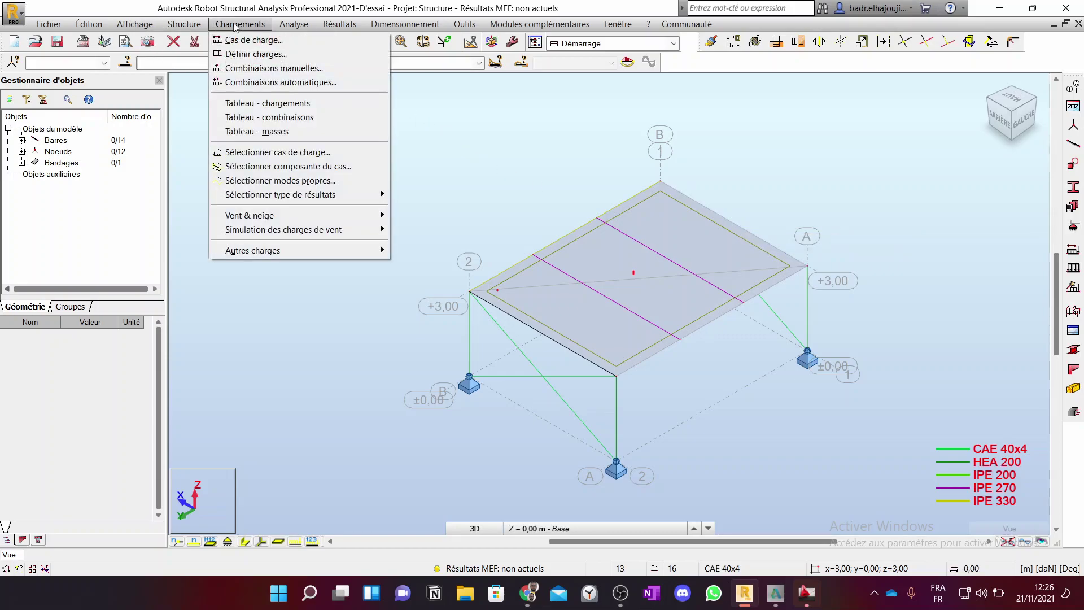
{"action": "left_click", "coordinate": [244, 69]}
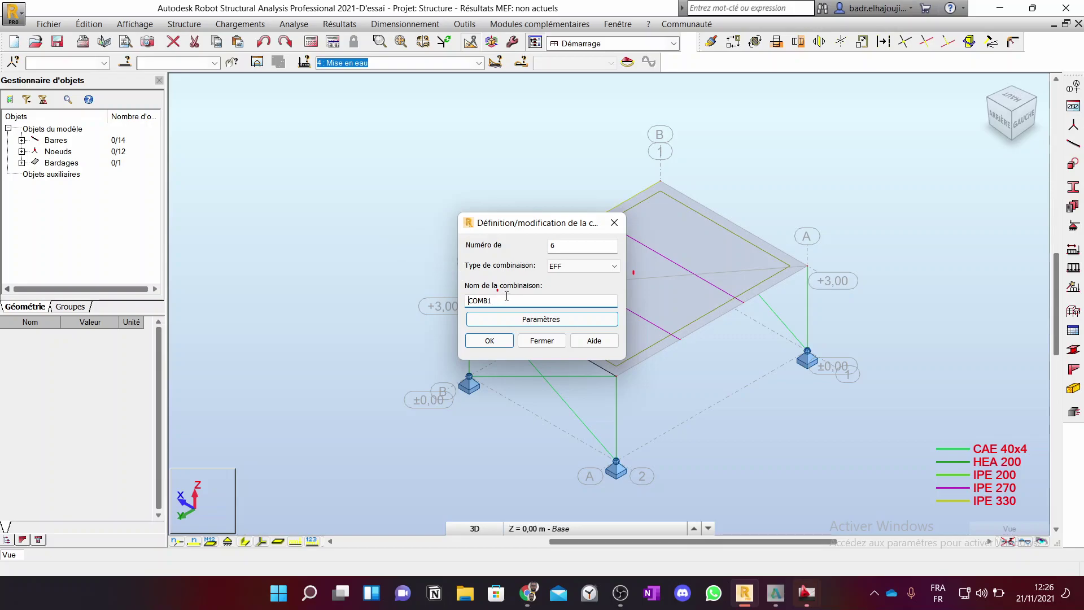
{"action": "left_click", "coordinate": [496, 301]}
{"action": "double_click", "coordinate": [482, 301]}
{"action": "type", "text": "Ultime"}
{"action": "left_click", "coordinate": [584, 266]}
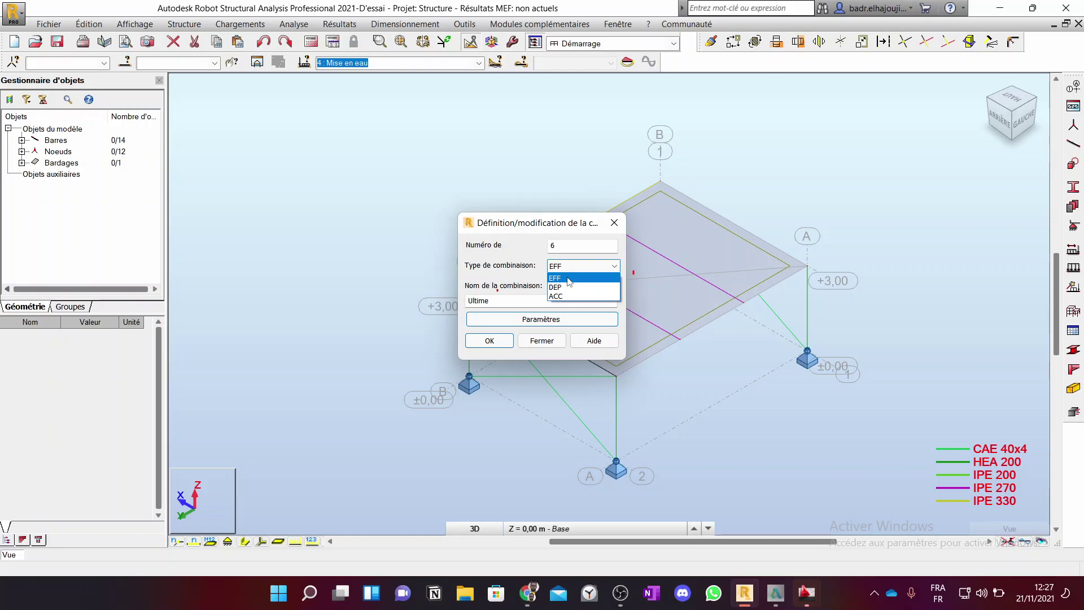
{"action": "left_click", "coordinate": [569, 279]}
{"action": "left_click", "coordinate": [582, 266]}
{"action": "left_click", "coordinate": [577, 278]}
{"action": "left_click", "coordinate": [497, 345]}
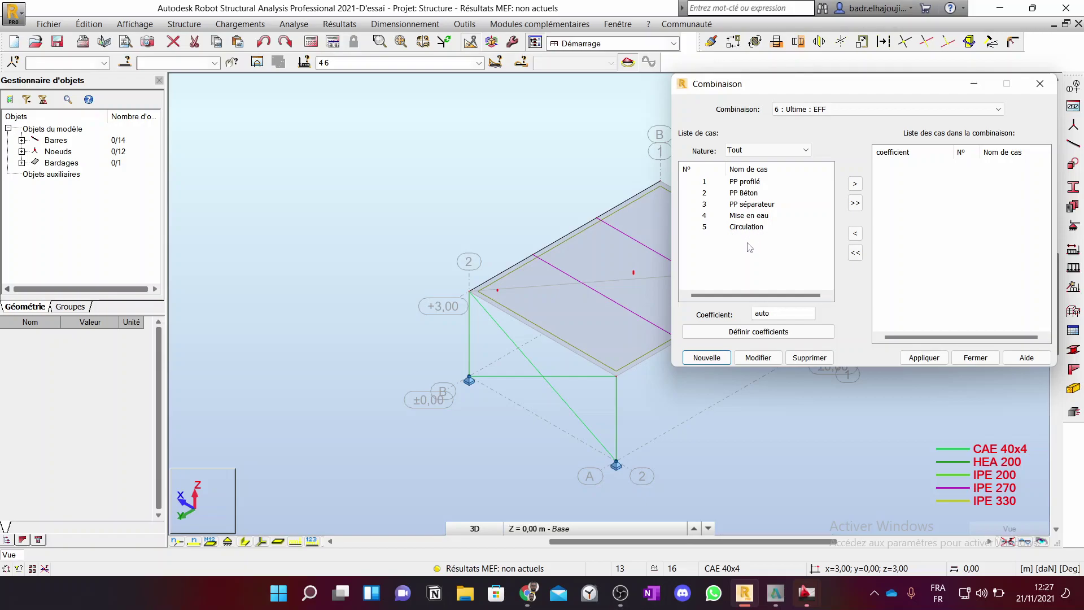
Step: Select all five load cases and review the default EFF coefficients for each load nature
{"action": "left_click", "coordinate": [705, 188]}
{"action": "left_click", "coordinate": [705, 193], "text": "shift"}
{"action": "left_click", "coordinate": [704, 206], "text": "shift"}
{"action": "left_click", "coordinate": [705, 215], "text": "shift"}
{"action": "left_click", "coordinate": [705, 227], "text": "shift"}
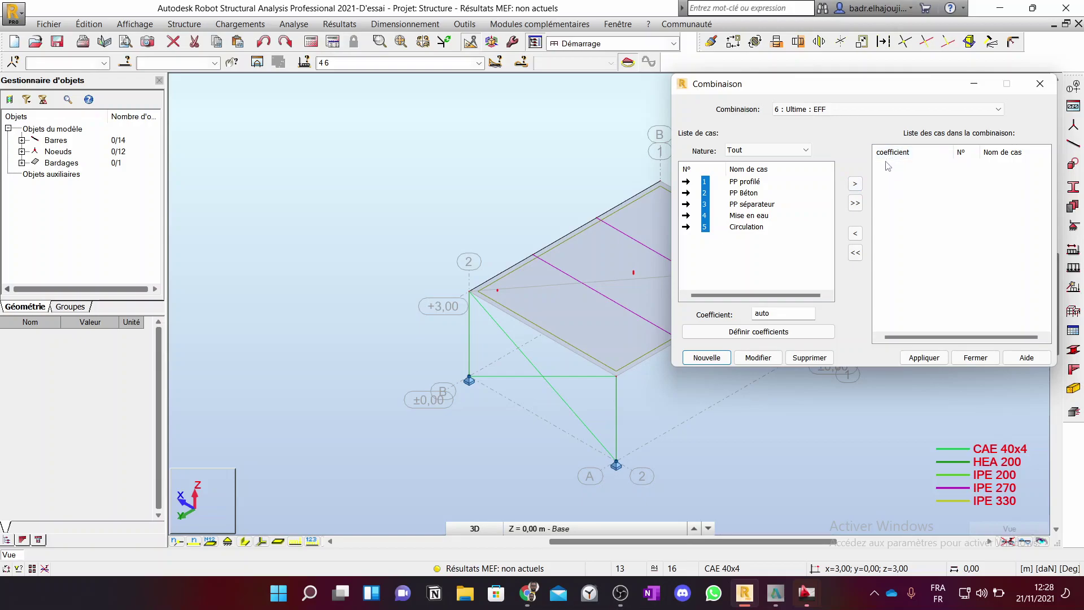
{"action": "left_click", "coordinate": [780, 333]}
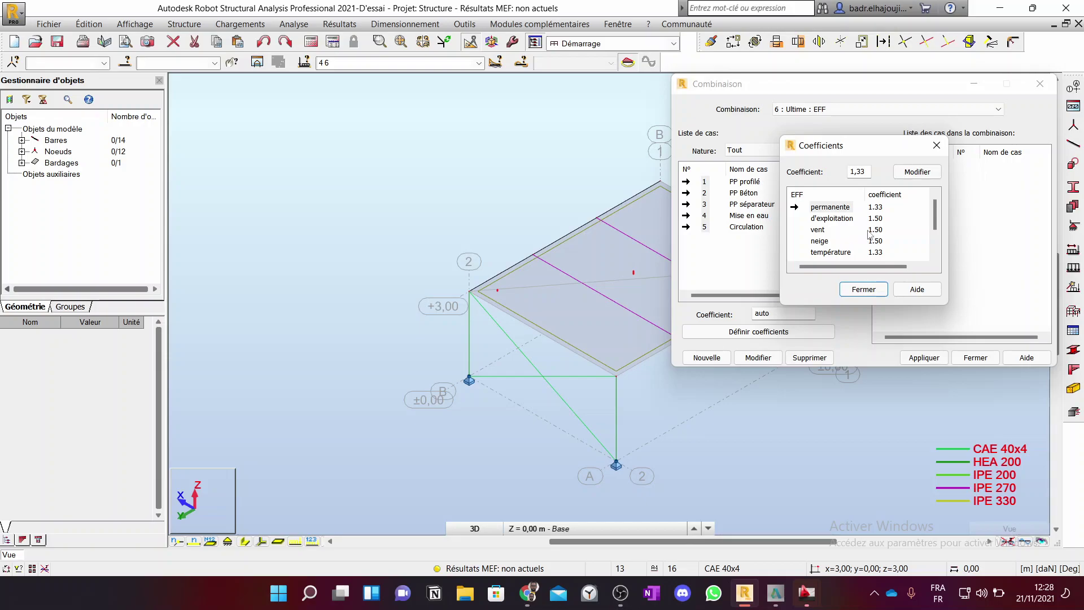
{"action": "left_click", "coordinate": [937, 145]}
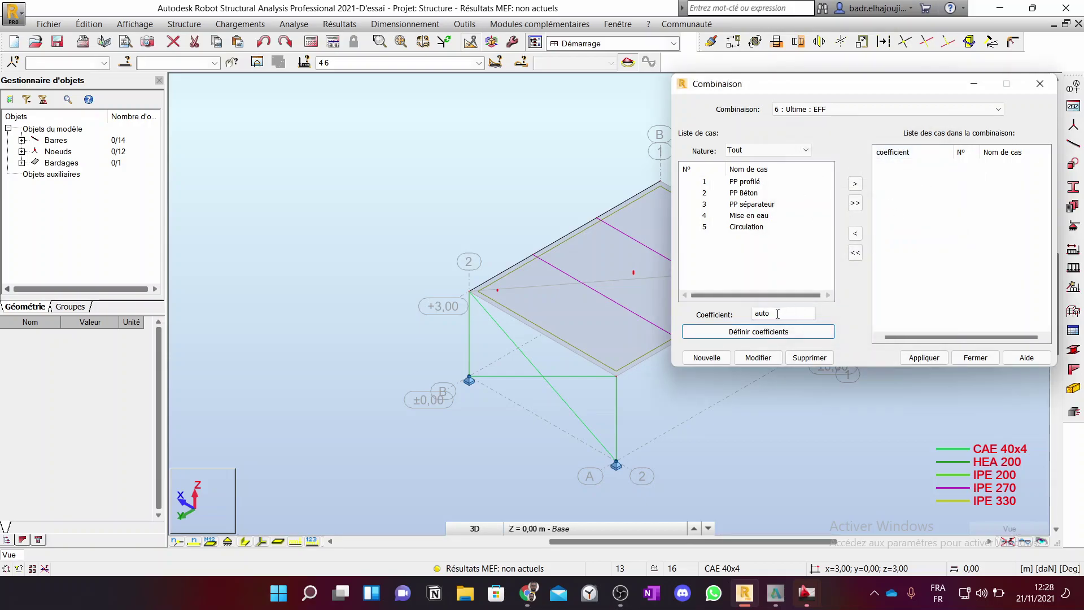
Step: Try adding the Circulation case to the Ultime combination with the automatic coefficient, then remove it from the combination
{"action": "left_click_drag", "start_coordinate": [769, 313], "coordinate": [744, 317]}
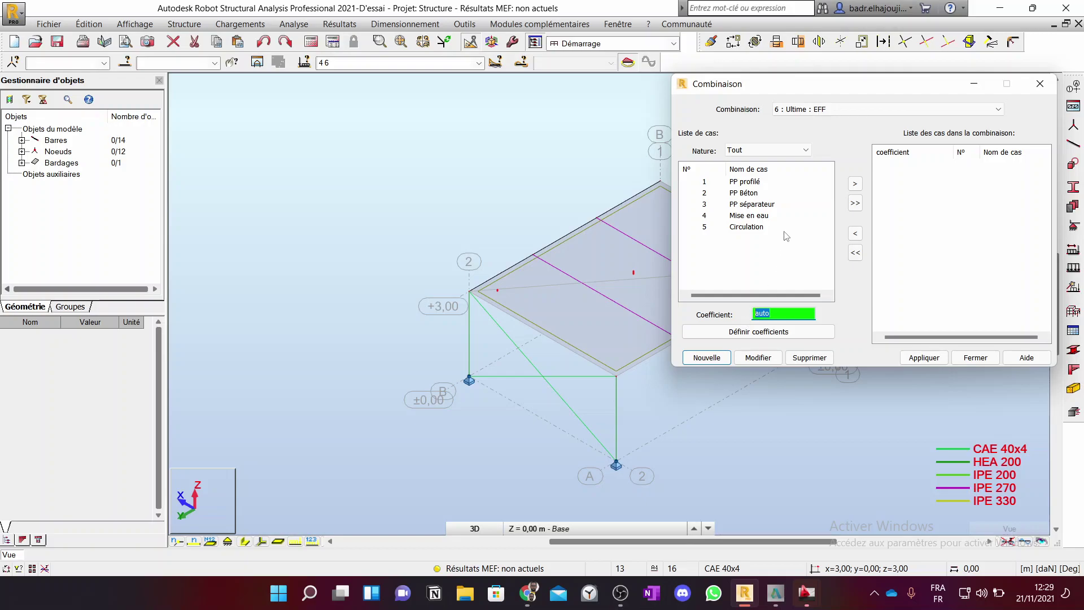
{"action": "left_click", "coordinate": [734, 229]}
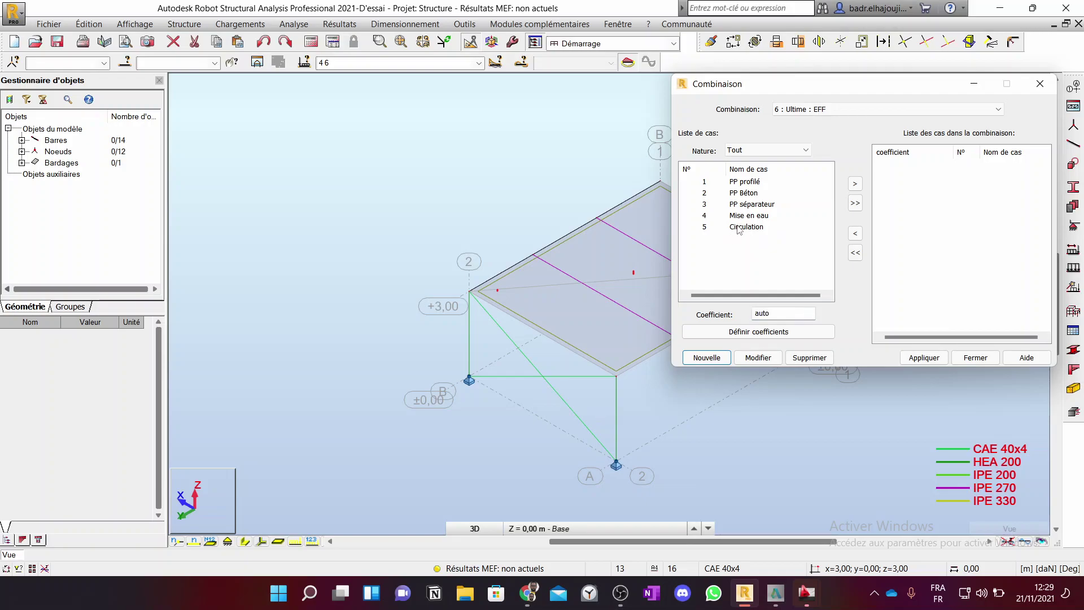
{"action": "left_click", "coordinate": [705, 227]}
{"action": "left_click", "coordinate": [854, 184]}
{"action": "left_click", "coordinate": [906, 165]}
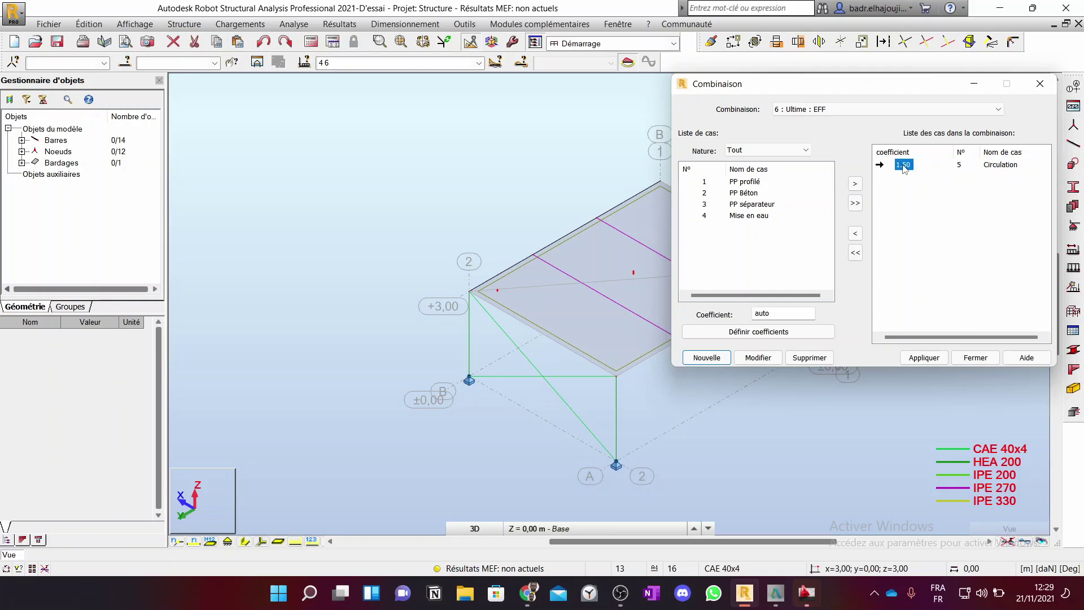
{"action": "left_click", "coordinate": [856, 234]}
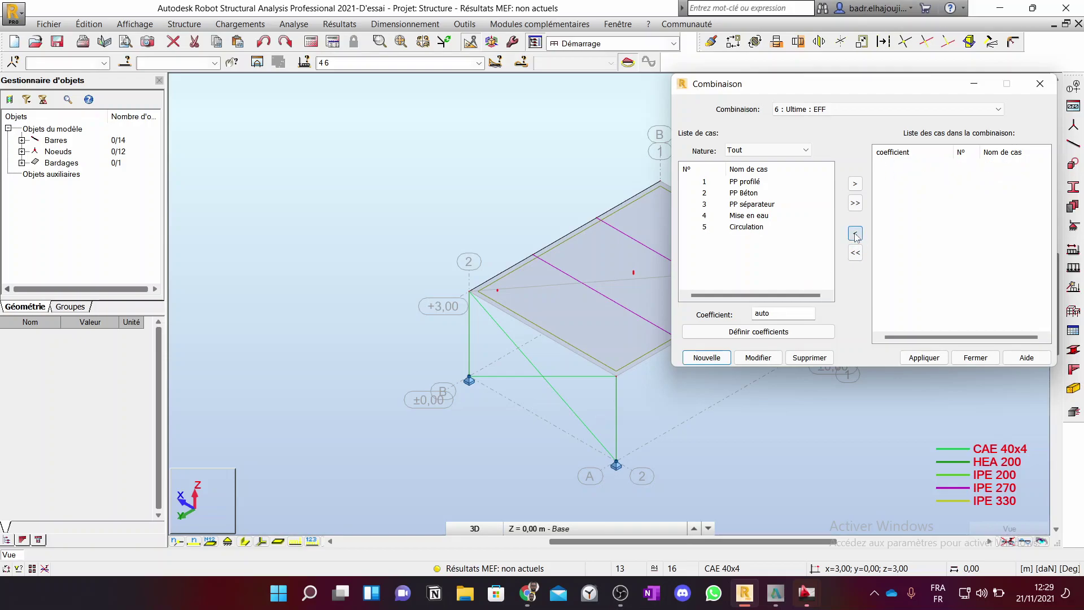
Step: Try adding the Circulation case with a manual coefficient of 1.4, then take it back out of the combination
{"action": "double_click", "coordinate": [774, 314]}
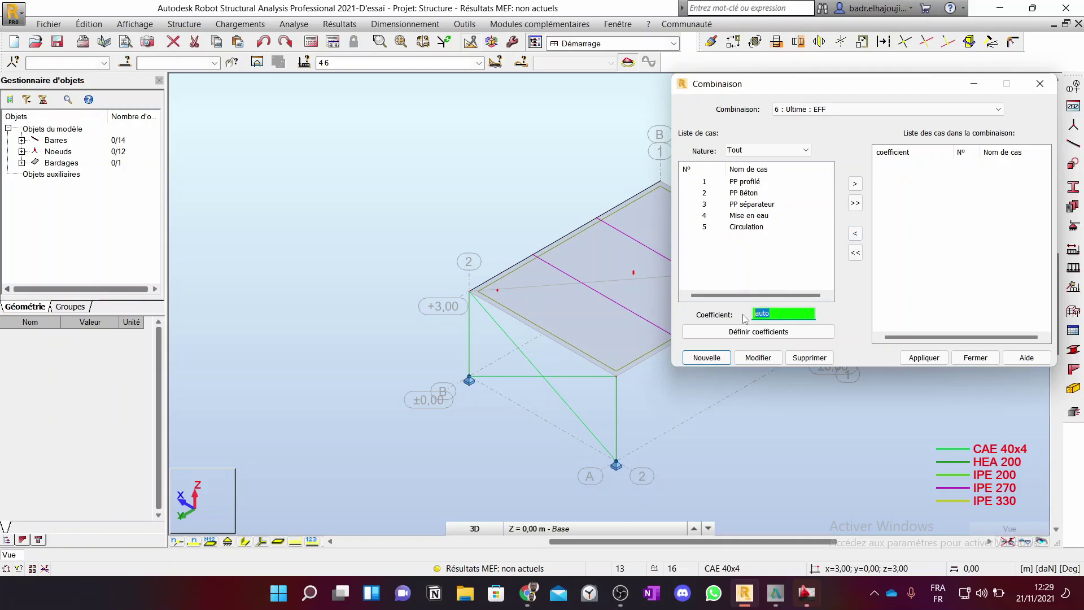
{"action": "type", "text": "1.4"}
{"action": "left_click", "coordinate": [855, 185]}
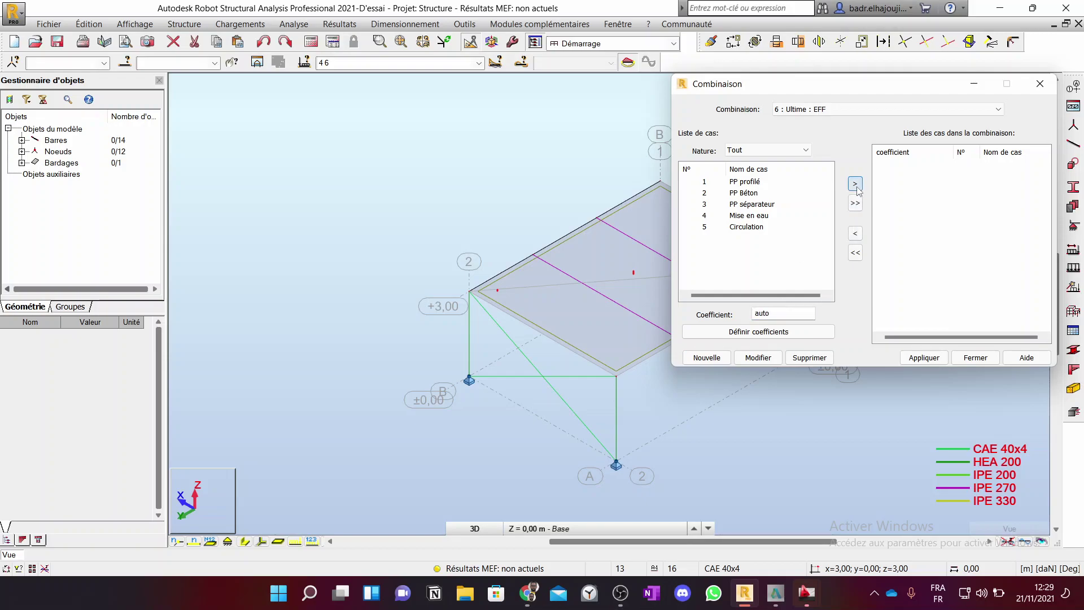
{"action": "left_click", "coordinate": [706, 228]}
{"action": "key", "text": "Tab"}
{"action": "type", "text": "1.4"}
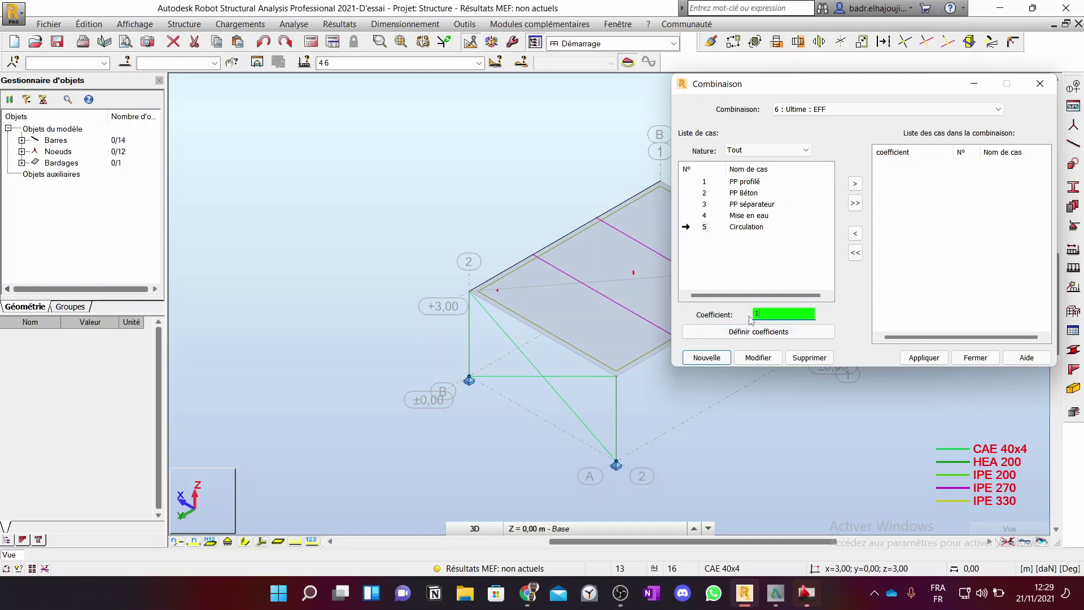
{"action": "left_click", "coordinate": [856, 185]}
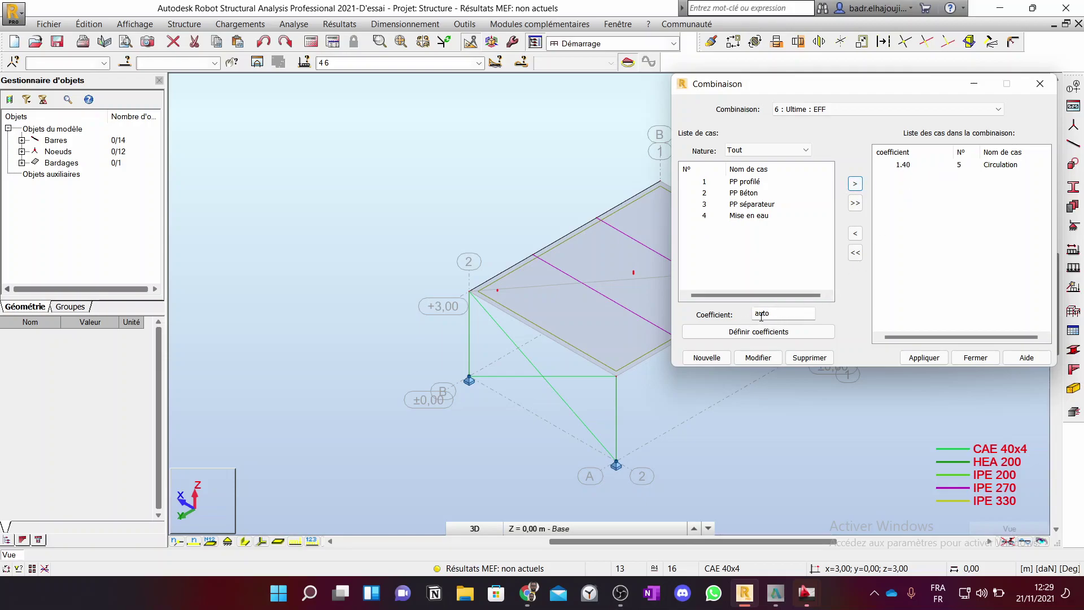
{"action": "left_click", "coordinate": [904, 165]}
{"action": "left_click", "coordinate": [855, 234]}
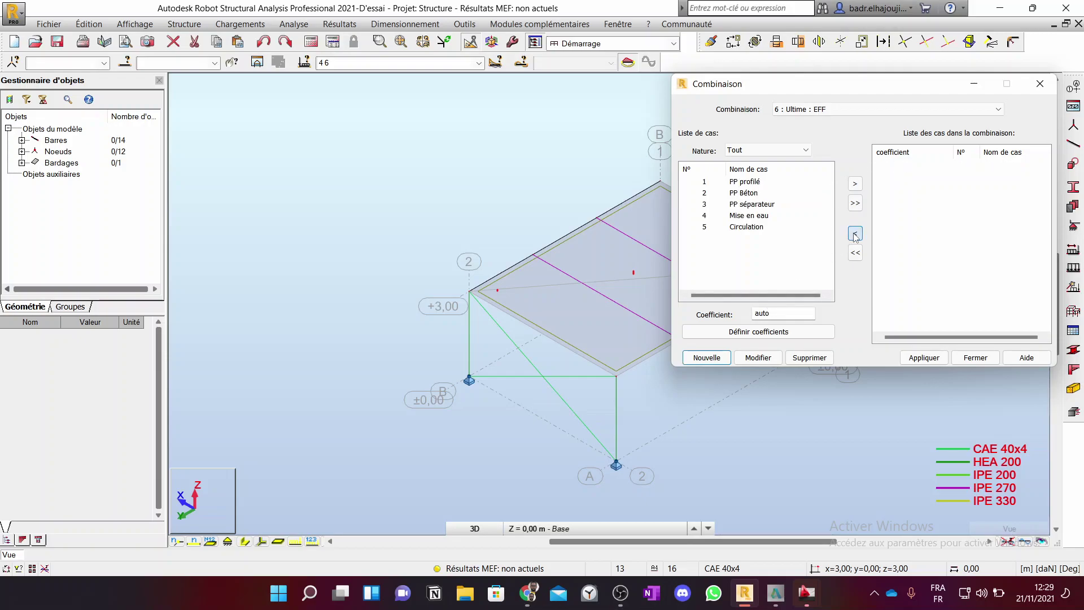
Step: Add all five load cases to the Ultime combination with automatic coefficients, apply it and close the combination definition
{"action": "left_click", "coordinate": [705, 182]}
{"action": "left_click_drag", "start_coordinate": [706, 183], "coordinate": [707, 228]}
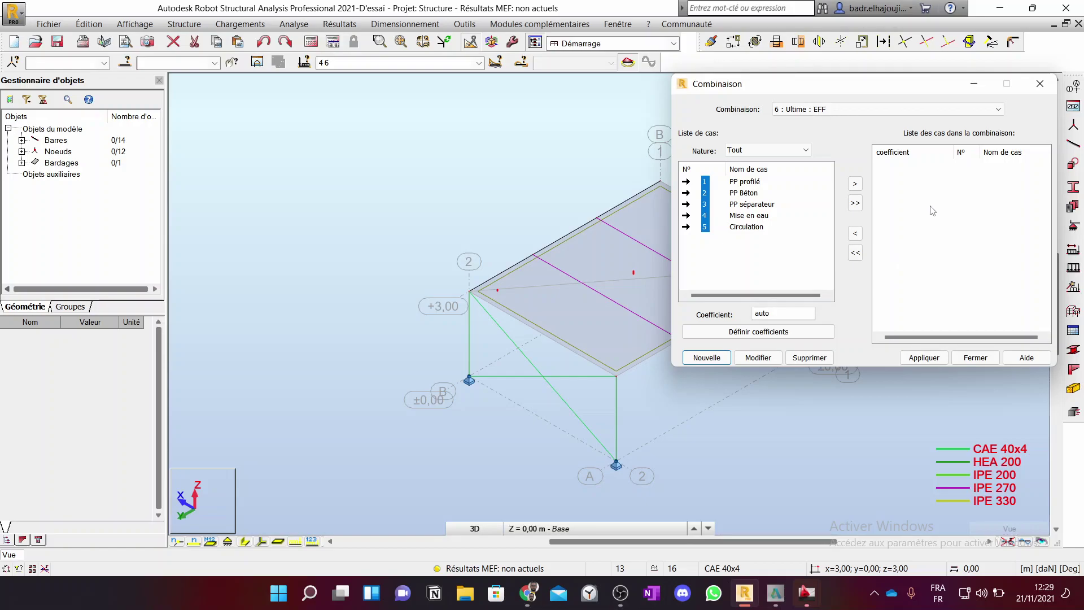
{"action": "left_click", "coordinate": [855, 184]}
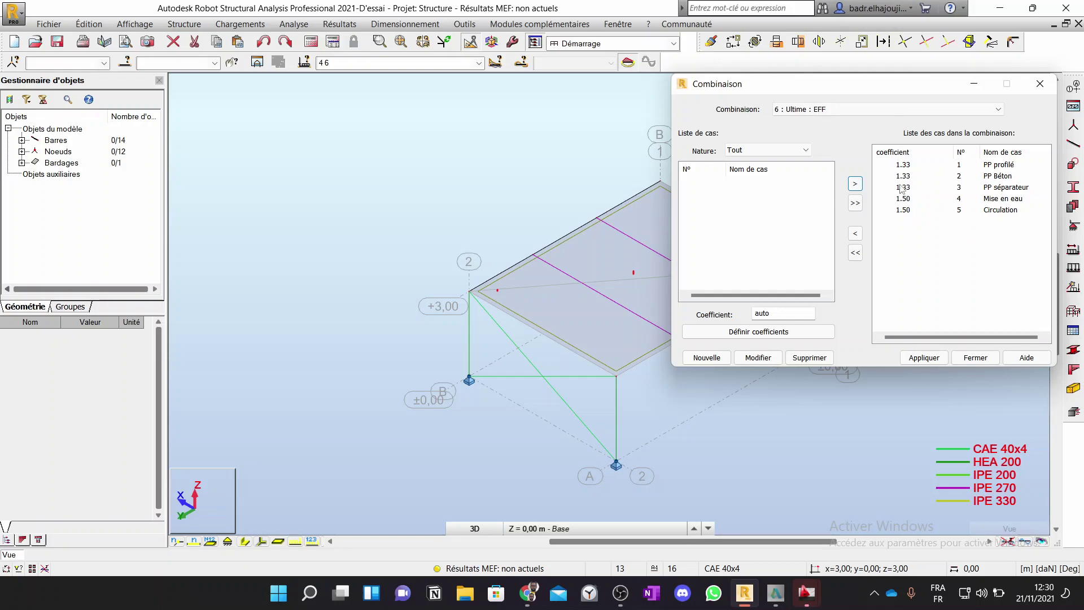
{"action": "left_click", "coordinate": [924, 357]}
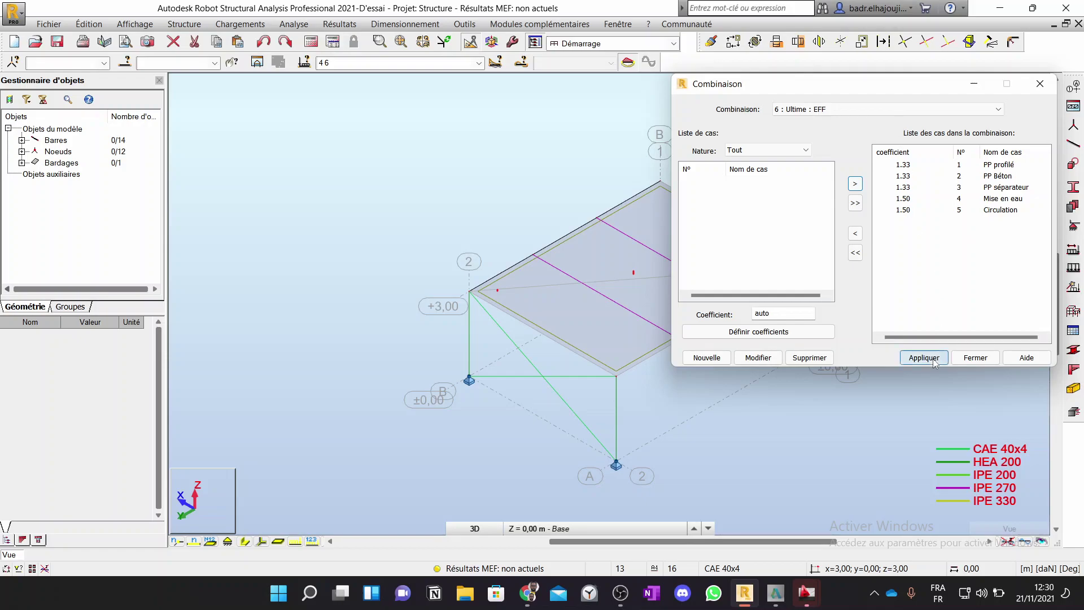
{"action": "left_click", "coordinate": [970, 357]}
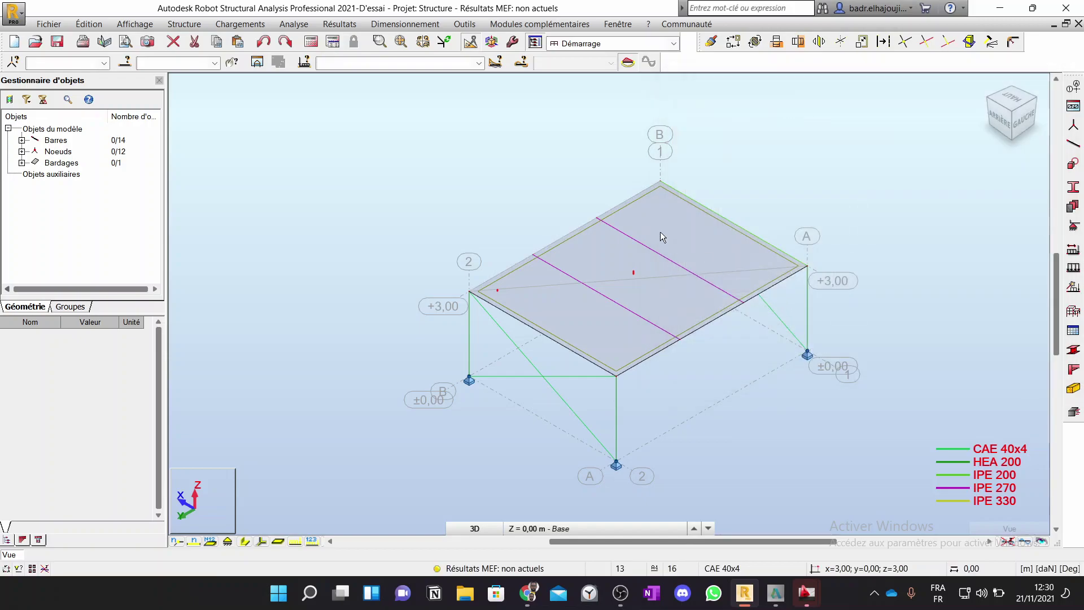
Step: Create a new manual combination named Service with the combination type DEP
{"action": "left_click", "coordinate": [480, 63]}
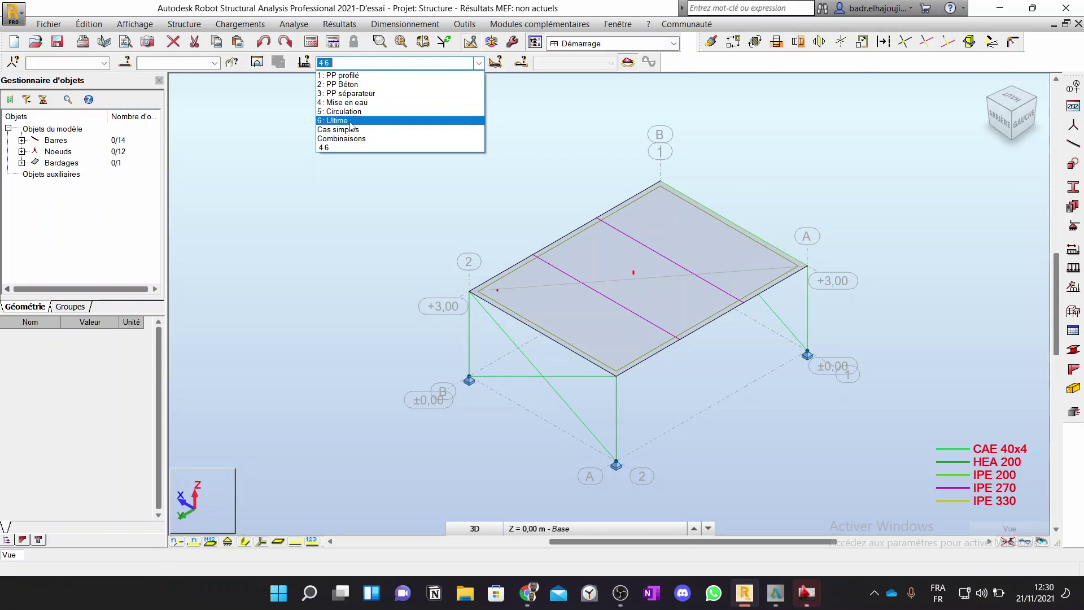
{"action": "left_click", "coordinate": [254, 153]}
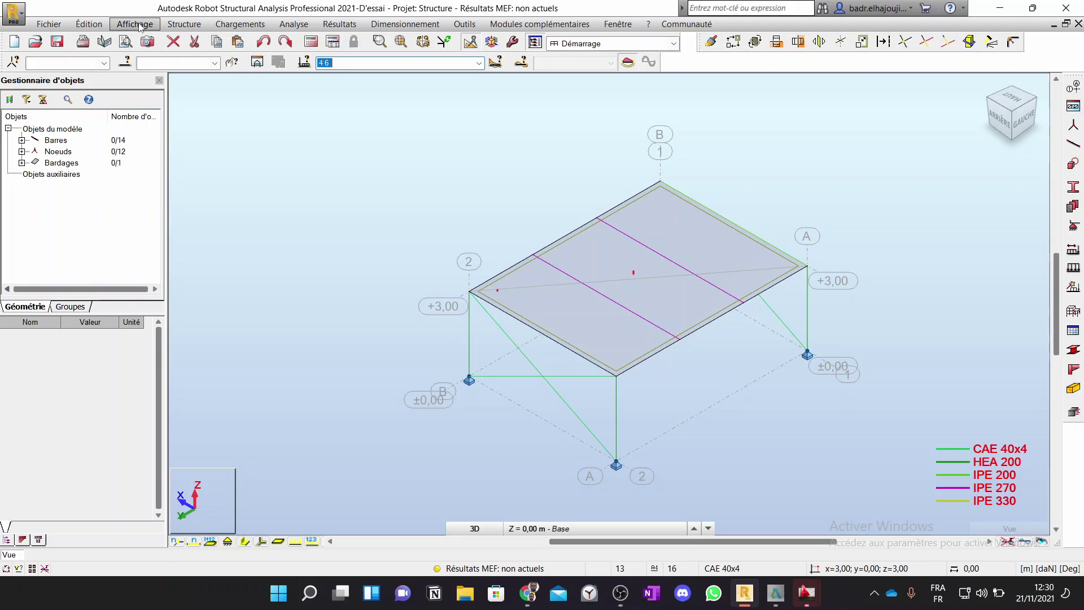
{"action": "left_click", "coordinate": [240, 24]}
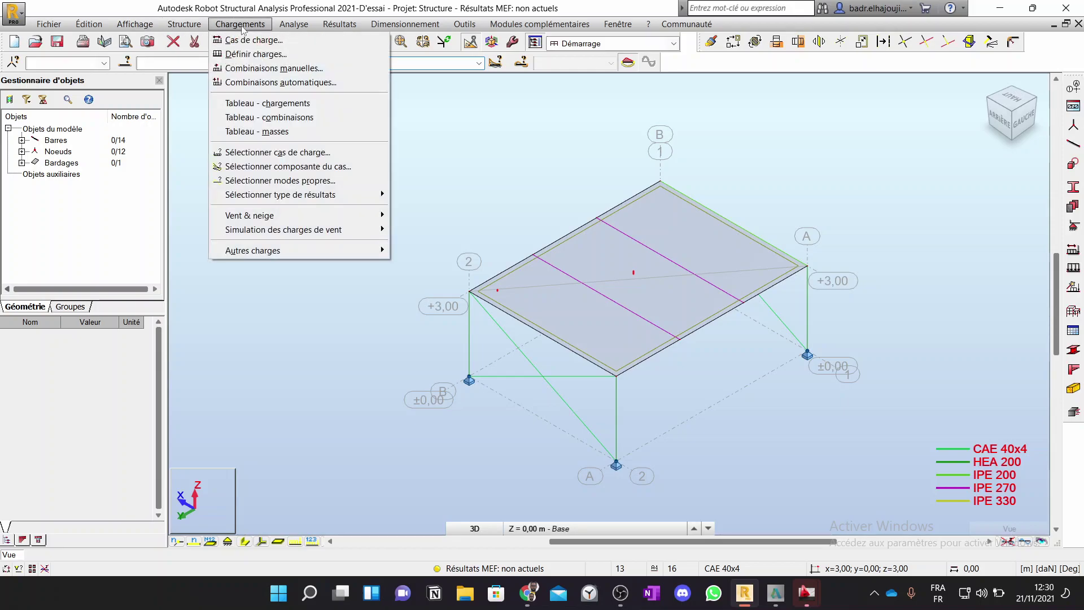
{"action": "left_click", "coordinate": [251, 69]}
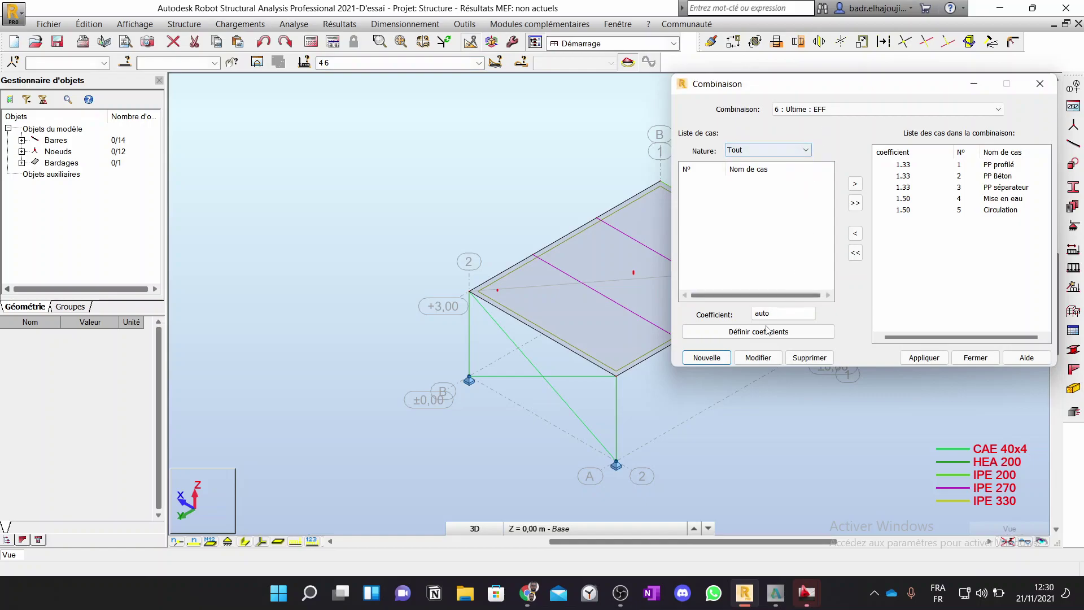
{"action": "left_click", "coordinate": [713, 358]}
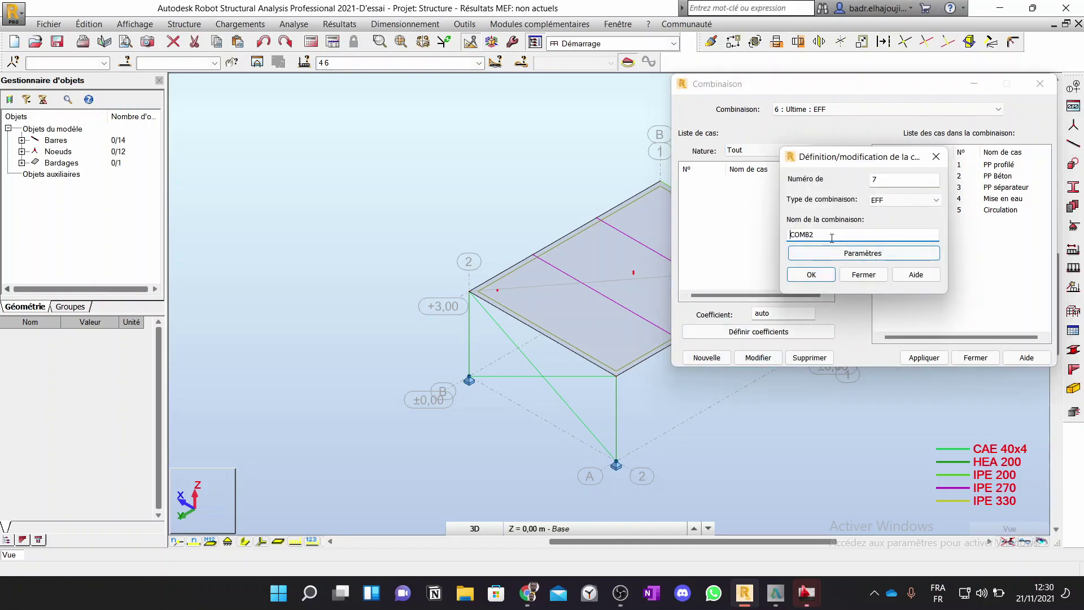
{"action": "left_click_drag", "start_coordinate": [833, 235], "coordinate": [736, 247]}
{"action": "type", "text": "Service"}
{"action": "left_click", "coordinate": [932, 200]}
{"action": "left_click", "coordinate": [924, 222]}
{"action": "left_click", "coordinate": [812, 274]}
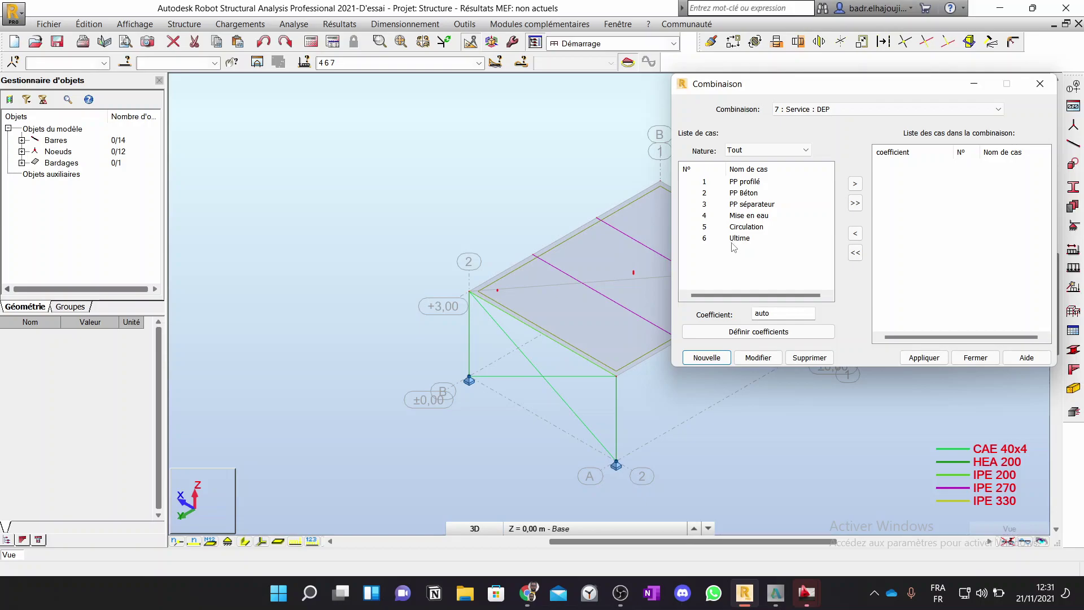
Step: Check the DEP coefficients, add the five simple load cases to the Service combination with automatic coefficients, and apply it
{"action": "left_click", "coordinate": [759, 332]}
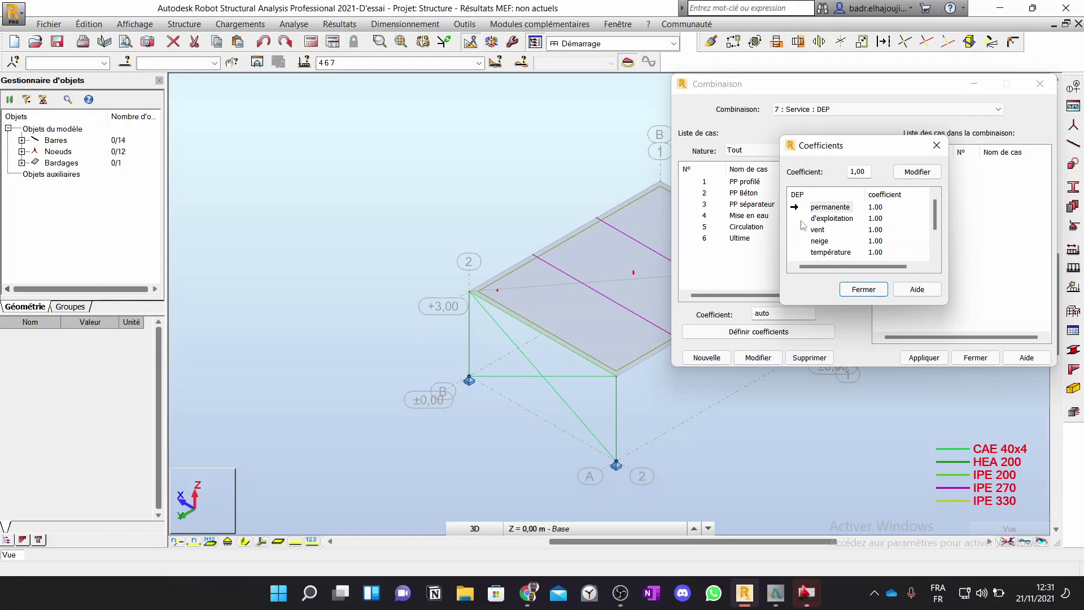
{"action": "left_click", "coordinate": [931, 148]}
{"action": "left_click", "coordinate": [705, 181]}
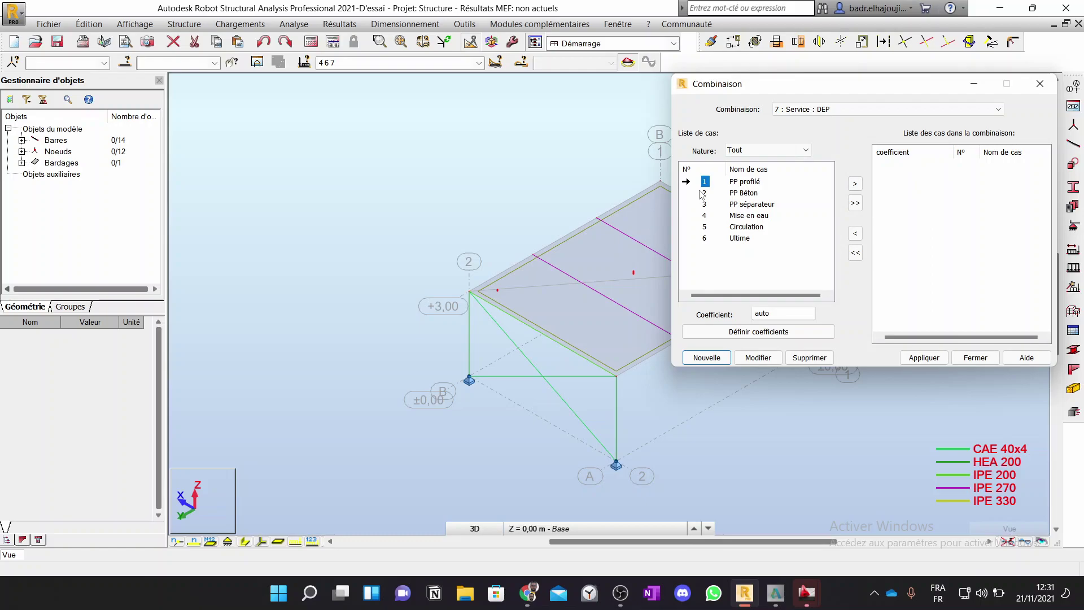
{"action": "left_click", "coordinate": [705, 194], "text": "shift"}
{"action": "left_click_drag", "start_coordinate": [705, 204], "coordinate": [705, 232]}
{"action": "left_click", "coordinate": [856, 185]}
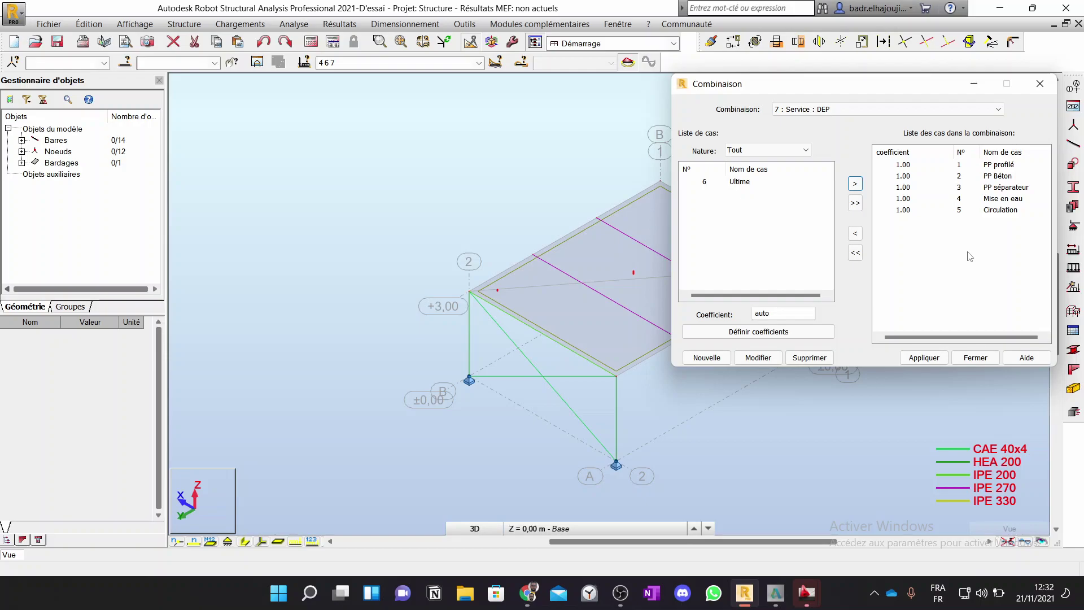
{"action": "left_click", "coordinate": [921, 361]}
{"action": "left_click", "coordinate": [975, 358]}
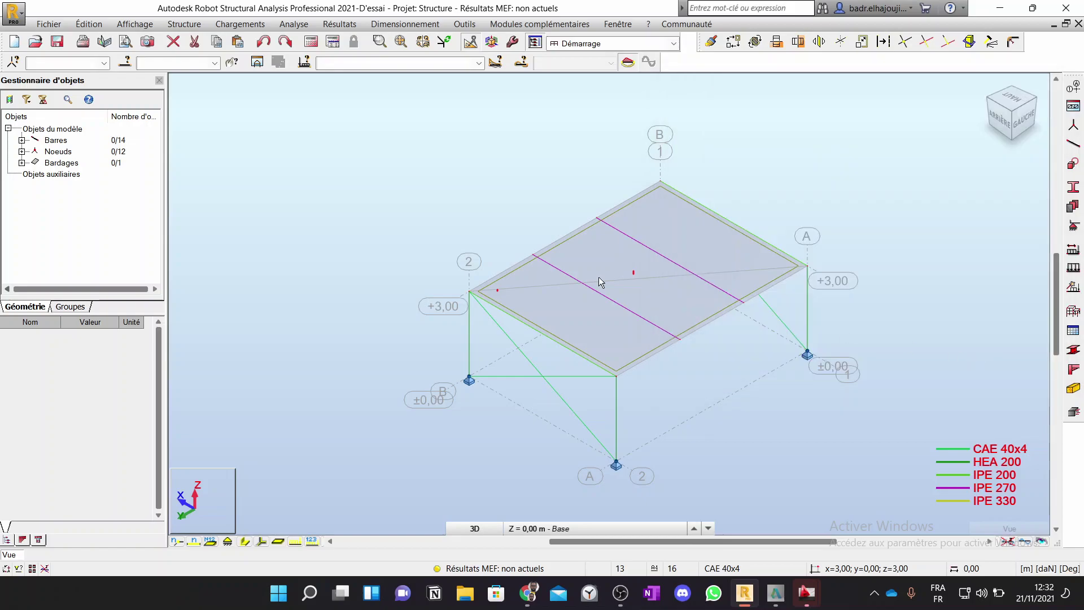
Step: Review the list of available load cases and combinations
{"action": "left_click", "coordinate": [215, 62]}
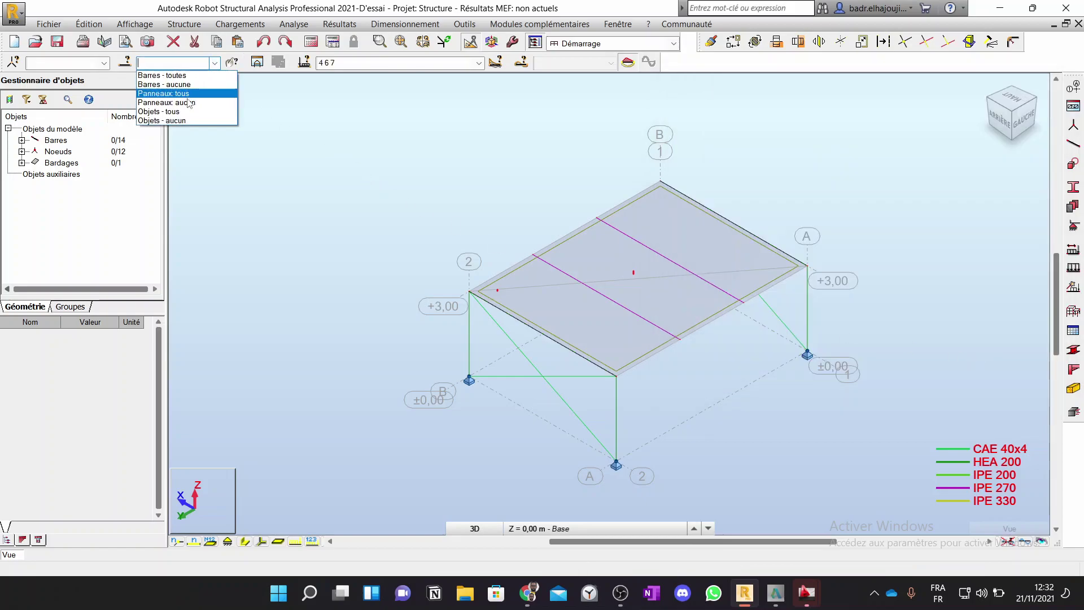
{"action": "left_click", "coordinate": [479, 63]}
{"action": "left_click", "coordinate": [479, 62]}
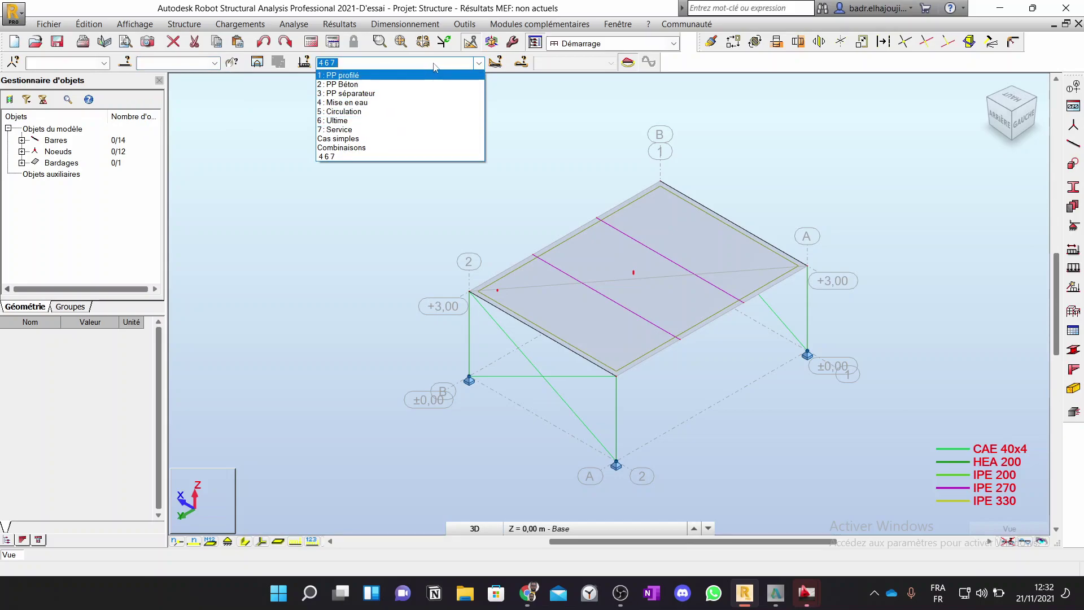
{"action": "left_click", "coordinate": [480, 63]}
Step: Try creating another manual combination named Service L/500 with the type EFF
{"action": "left_click", "coordinate": [231, 25]}
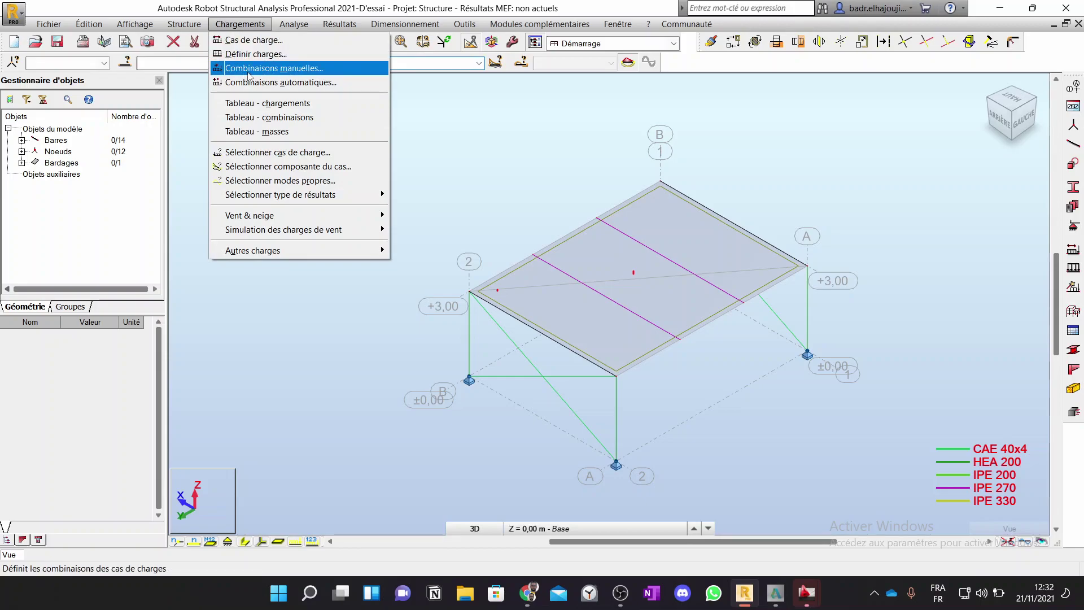
{"action": "left_click", "coordinate": [273, 68]}
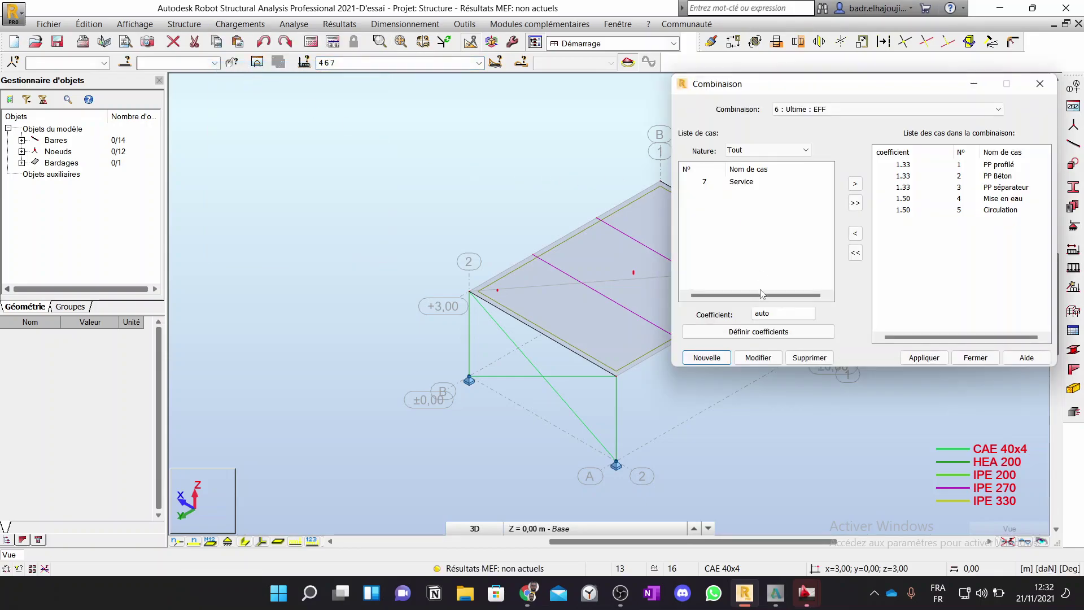
{"action": "left_click", "coordinate": [713, 362]}
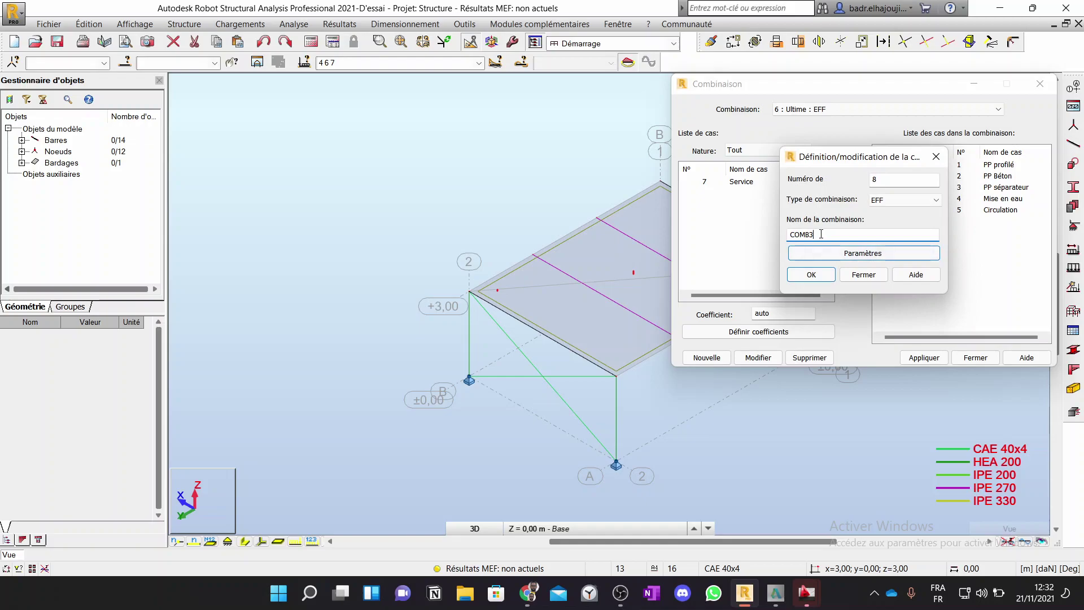
{"action": "left_click_drag", "start_coordinate": [816, 235], "coordinate": [780, 244]}
{"action": "type", "text": "Servic"}
{"action": "type", "text": "e E"}
{"action": "type", "text": "500"}
{"action": "left_click", "coordinate": [822, 283]}
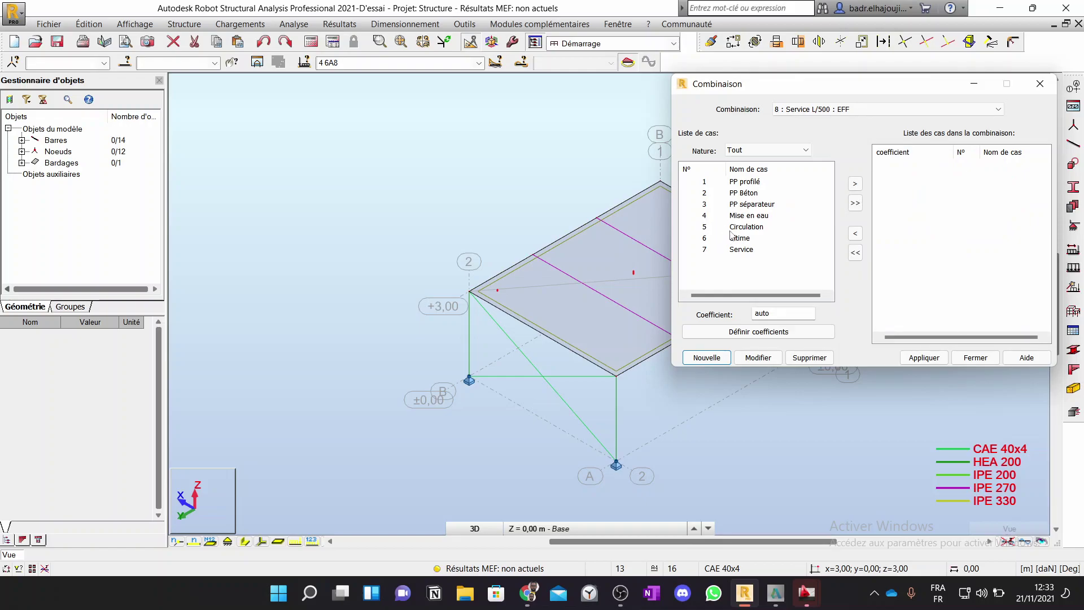
Step: Try adding Mise en eau and Circulation to the EFF combination, then discard it without saving
{"action": "left_click", "coordinate": [706, 226]}
{"action": "left_click_drag", "start_coordinate": [705, 227], "coordinate": [704, 217]}
{"action": "left_click", "coordinate": [859, 184]}
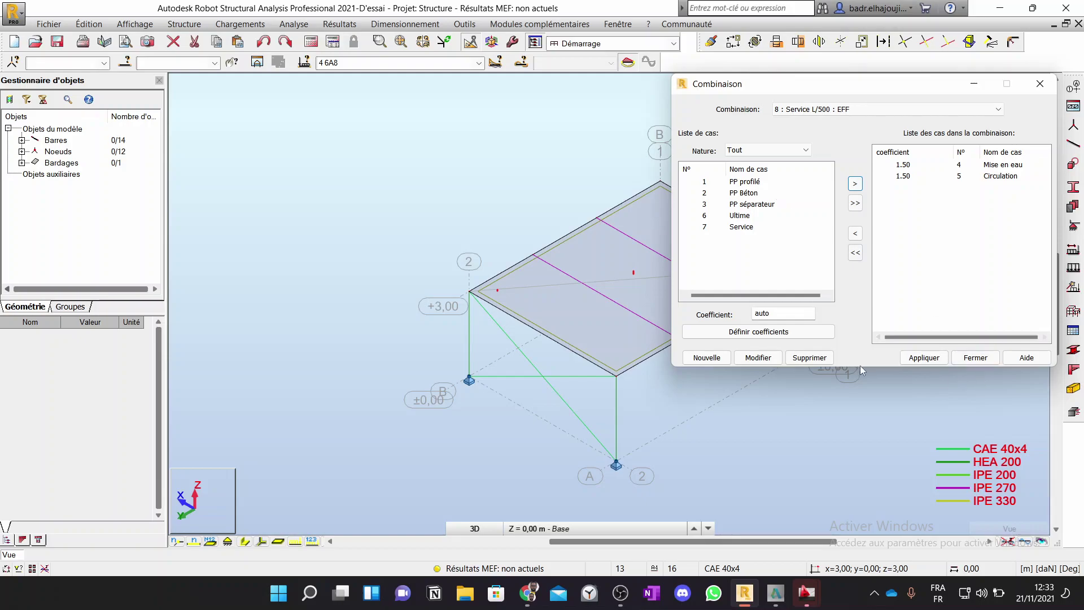
{"action": "left_click", "coordinate": [973, 358]}
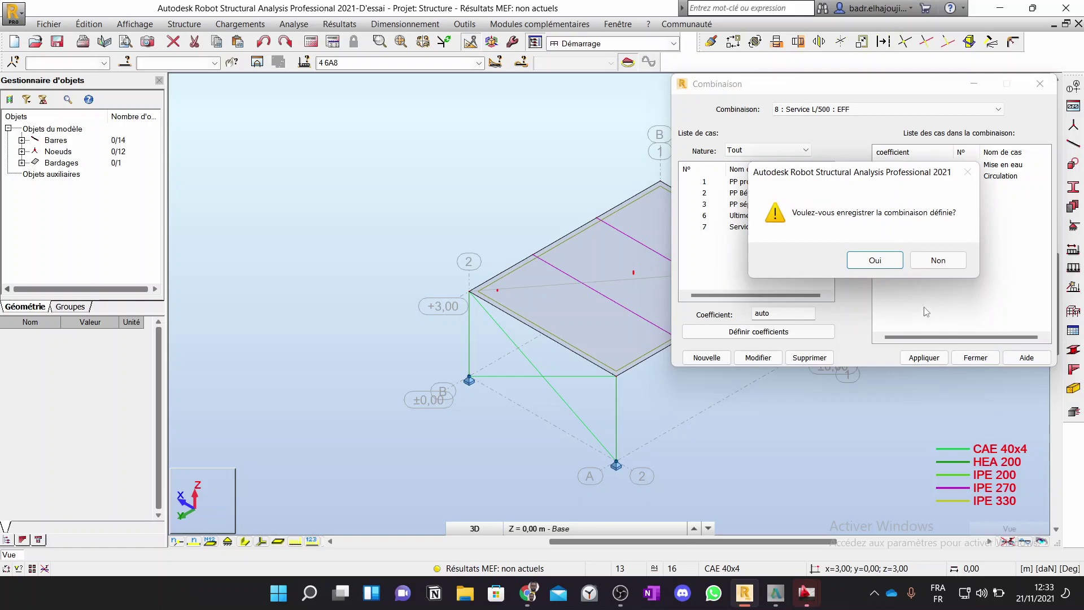
{"action": "left_click", "coordinate": [932, 261]}
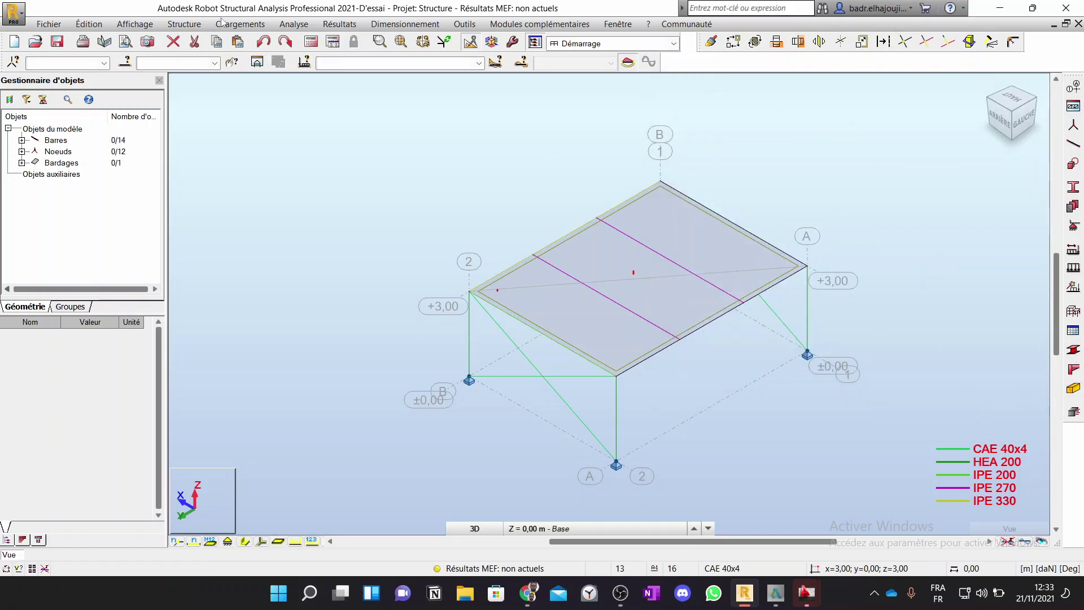
Step: Create a new manual combination named Service L/500 with the combination type DEP
{"action": "left_click", "coordinate": [204, 26]}
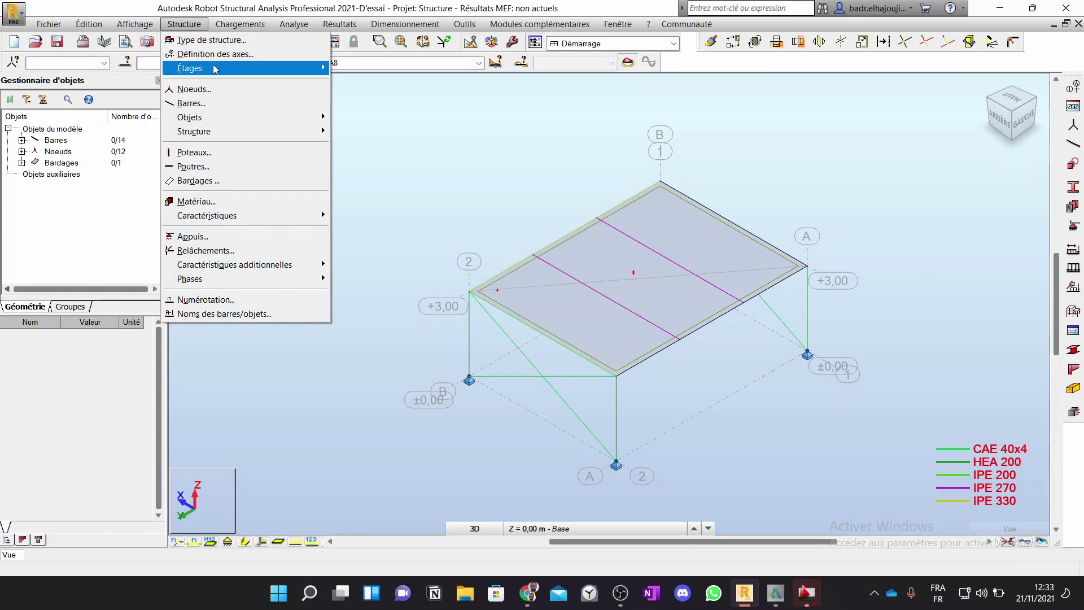
{"action": "mouse_move", "coordinate": [227, 25]}
{"action": "left_click", "coordinate": [263, 68]}
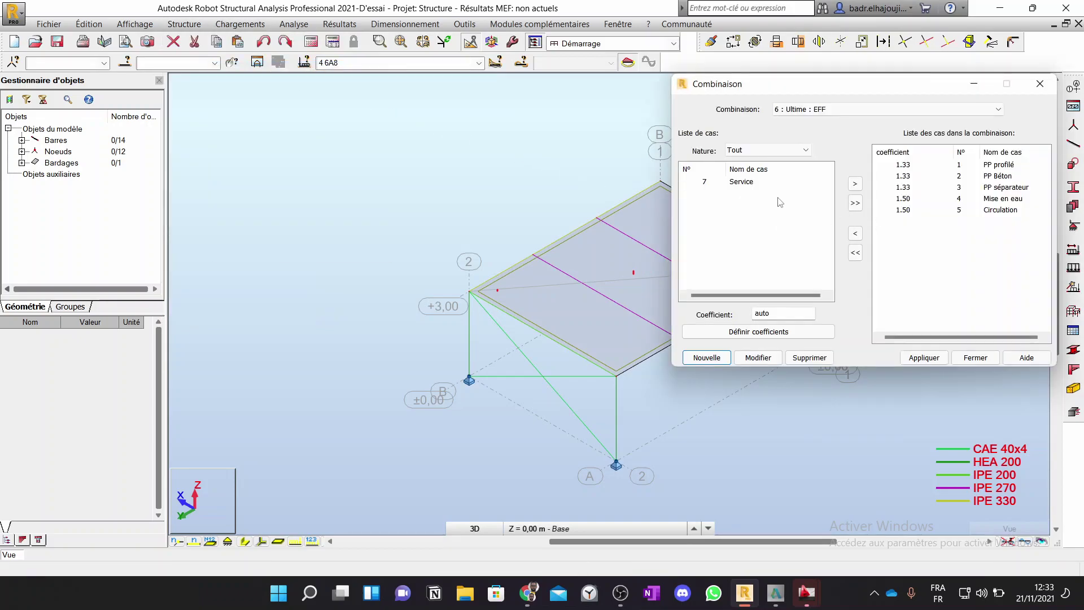
{"action": "left_click", "coordinate": [707, 357]}
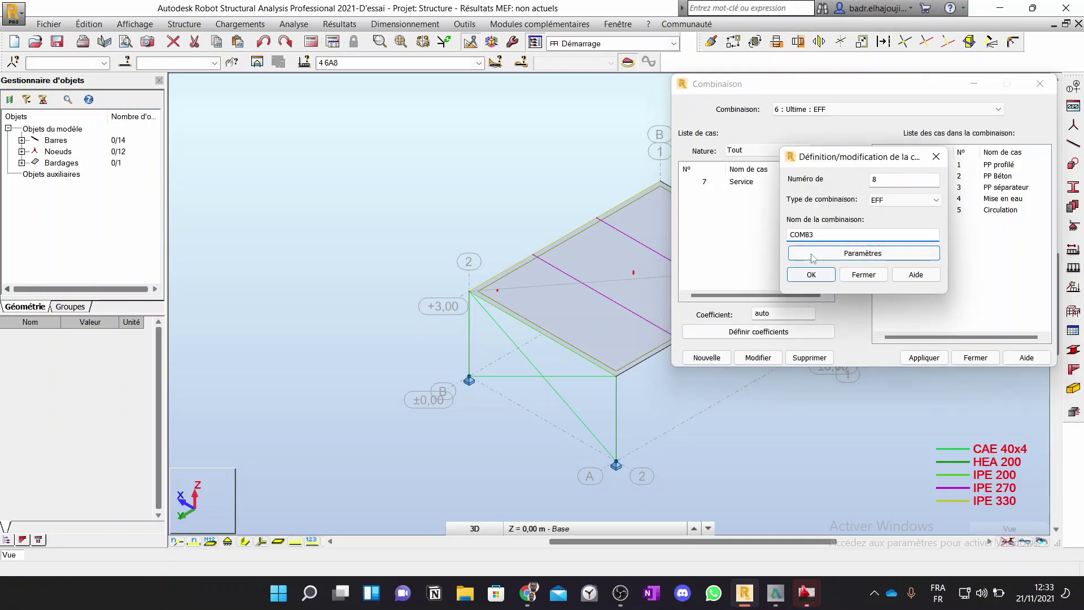
{"action": "left_click_drag", "start_coordinate": [810, 235], "coordinate": [753, 241]}
{"action": "type", "text": "Service L/500"}
{"action": "left_click", "coordinate": [876, 200]}
{"action": "left_click", "coordinate": [888, 225]}
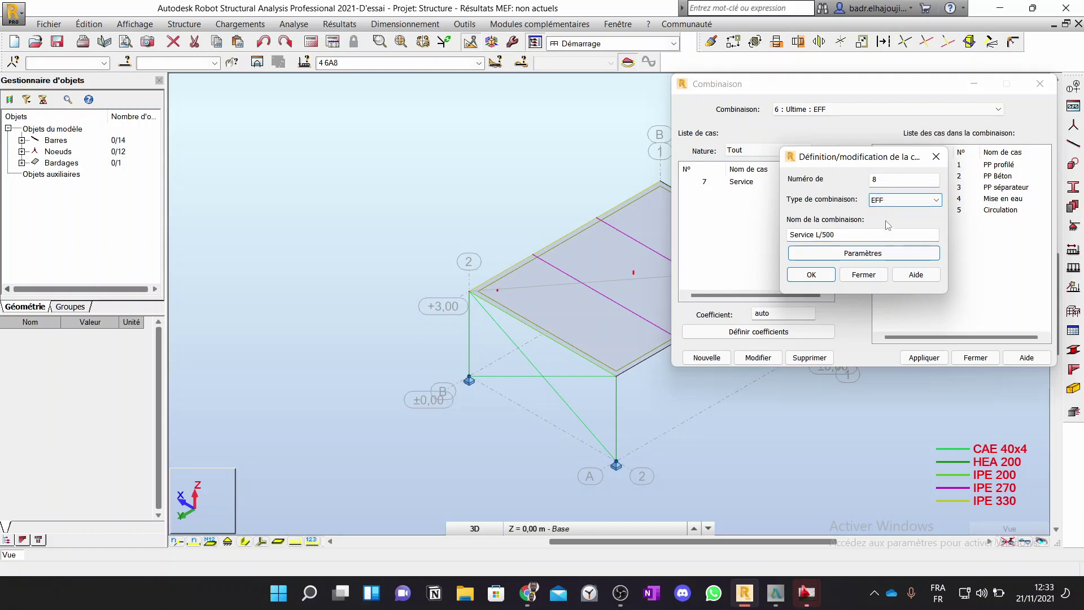
{"action": "left_click", "coordinate": [812, 275]}
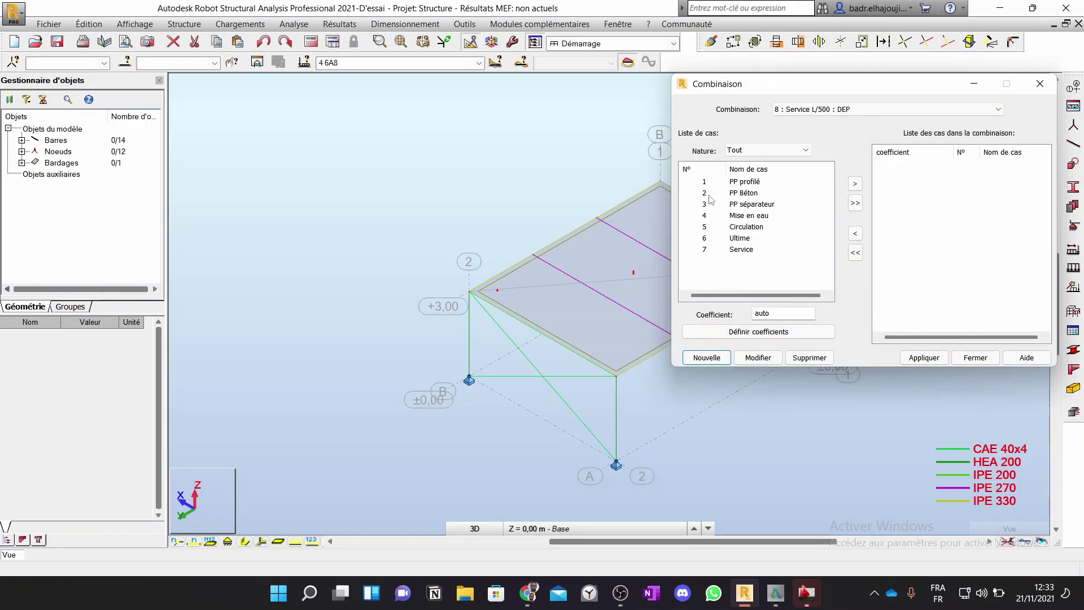
Step: Add Mise en eau and Circulation to the Service L/500 combination with automatic coefficients, apply it and close the definition
{"action": "left_click", "coordinate": [705, 216]}
{"action": "left_click", "coordinate": [705, 226], "text": "shift"}
{"action": "left_click", "coordinate": [855, 185]}
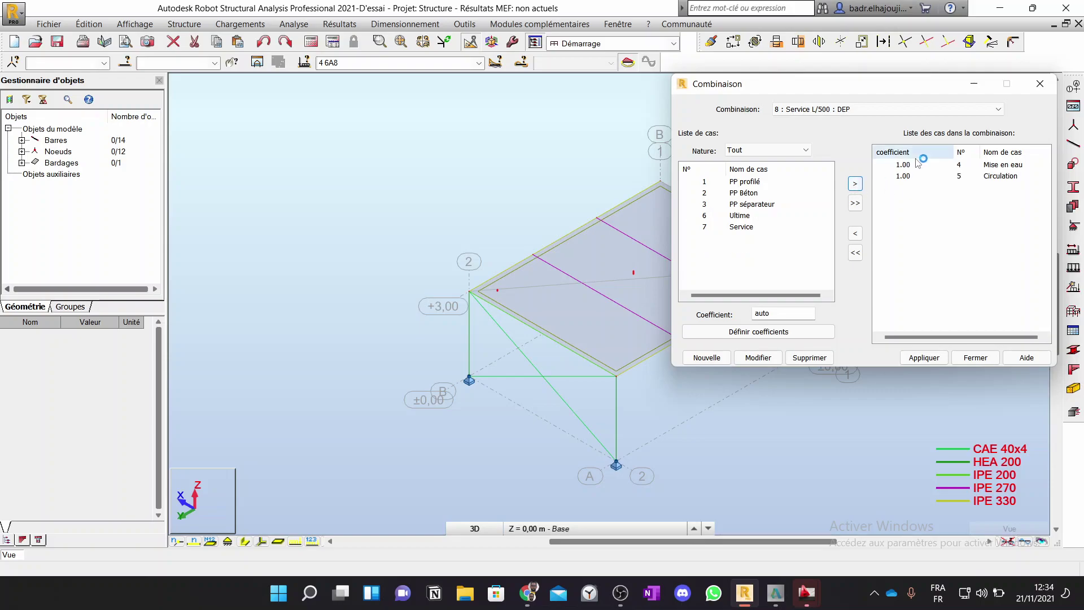
{"action": "left_click", "coordinate": [926, 361]}
{"action": "left_click", "coordinate": [976, 358]}
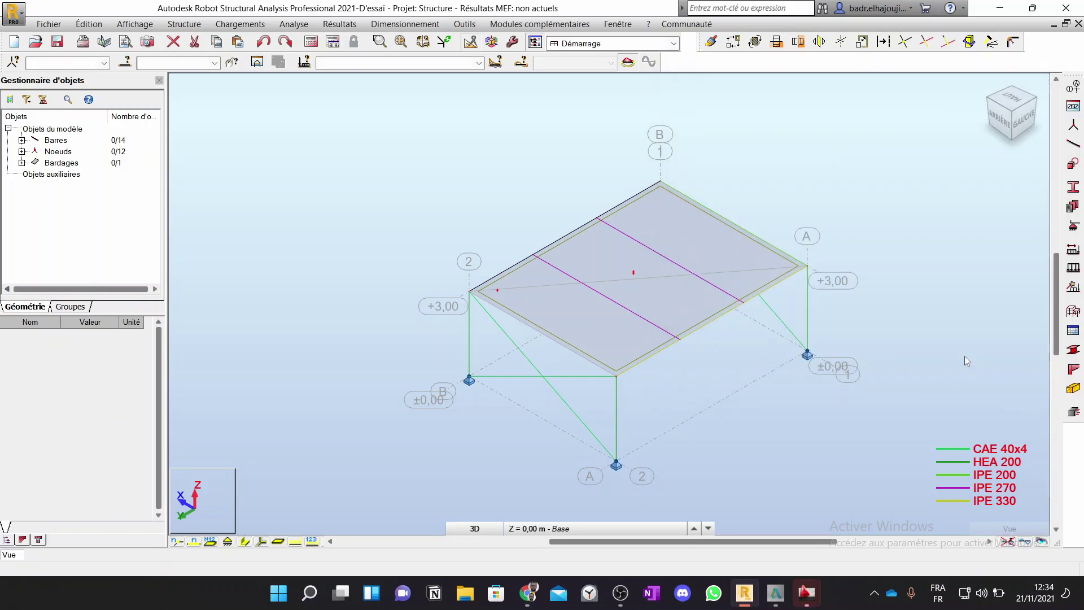
Step: Check the list of load cases and combinations, and run the structure calculation
{"action": "left_click", "coordinate": [479, 62]}
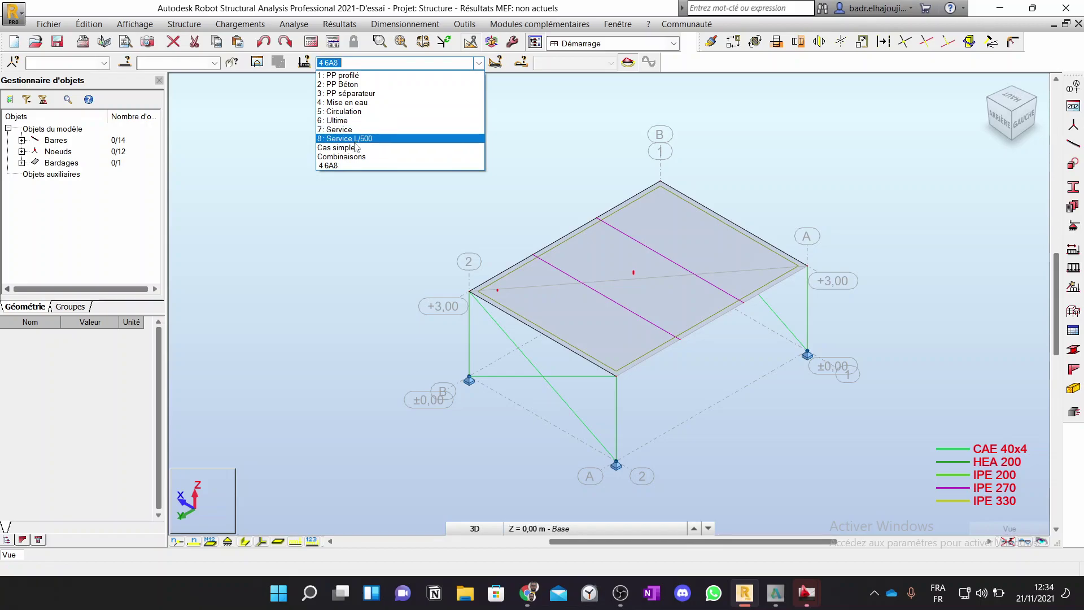
{"action": "left_click", "coordinate": [511, 120]}
{"action": "left_click", "coordinate": [316, 44]}
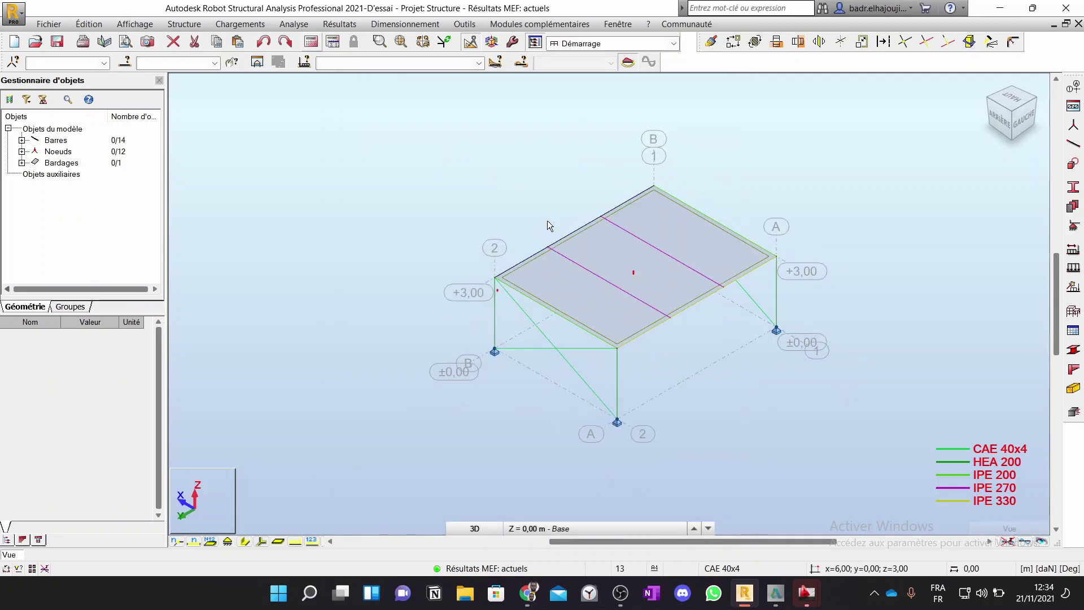
{"action": "scroll", "coordinate": [547, 220], "scroll_direction": "down", "scroll_amount": 2}
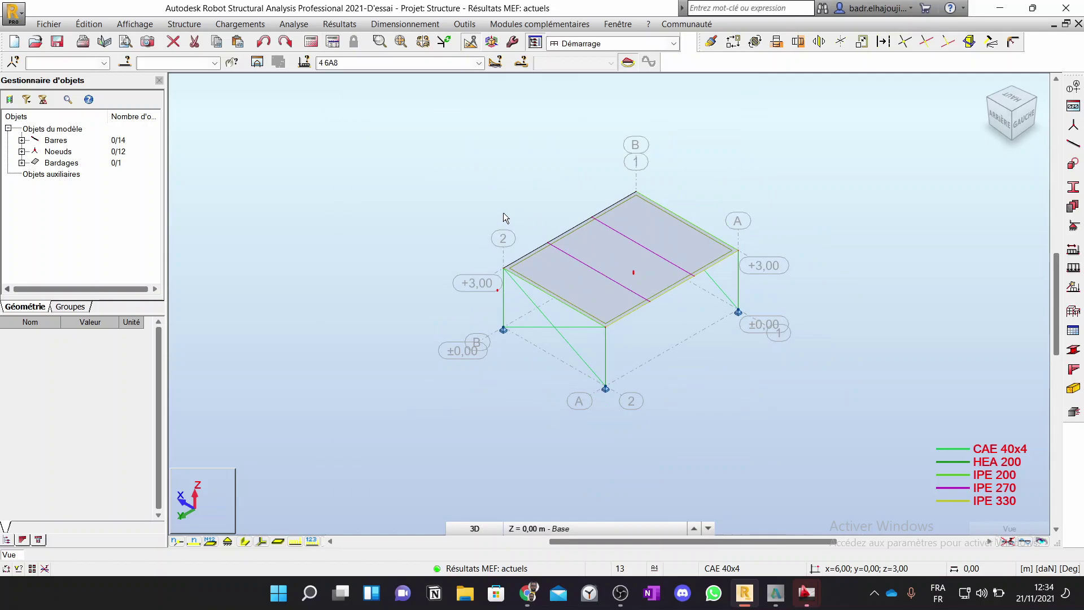
Step: Make PP Béton the active load case and turn on the display of the load distribution zones (Zones de répartition de la charge)
{"action": "left_click", "coordinate": [479, 63]}
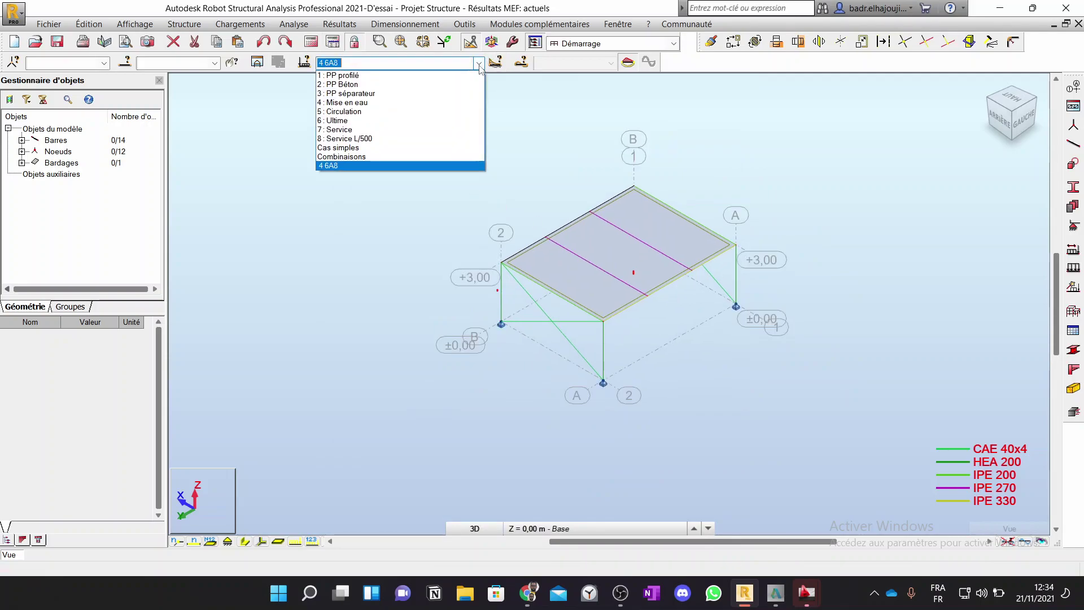
{"action": "left_click", "coordinate": [352, 84]}
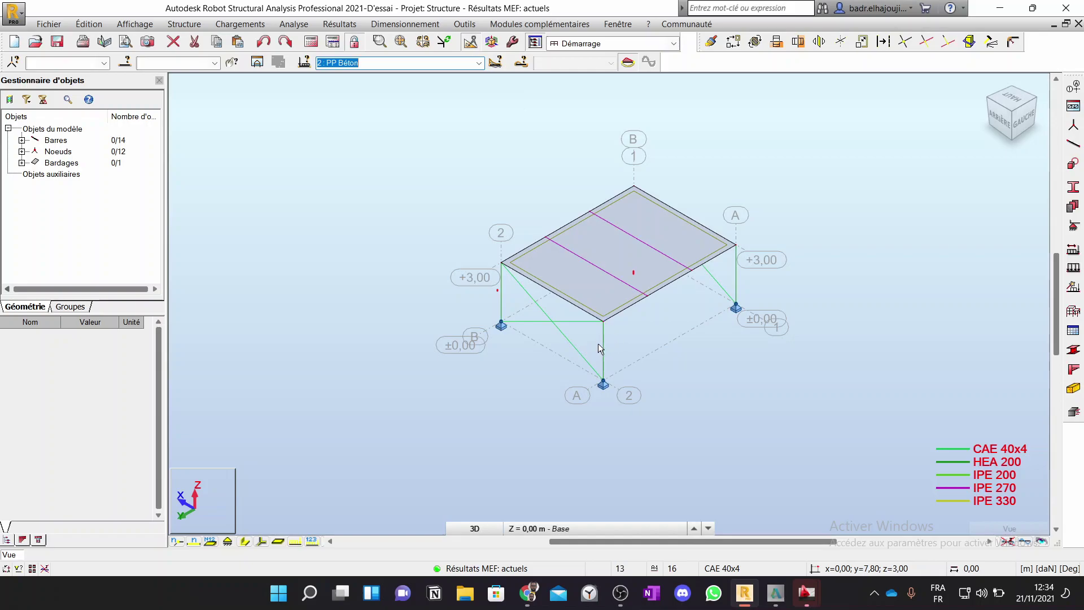
{"action": "left_click", "coordinate": [32, 569]}
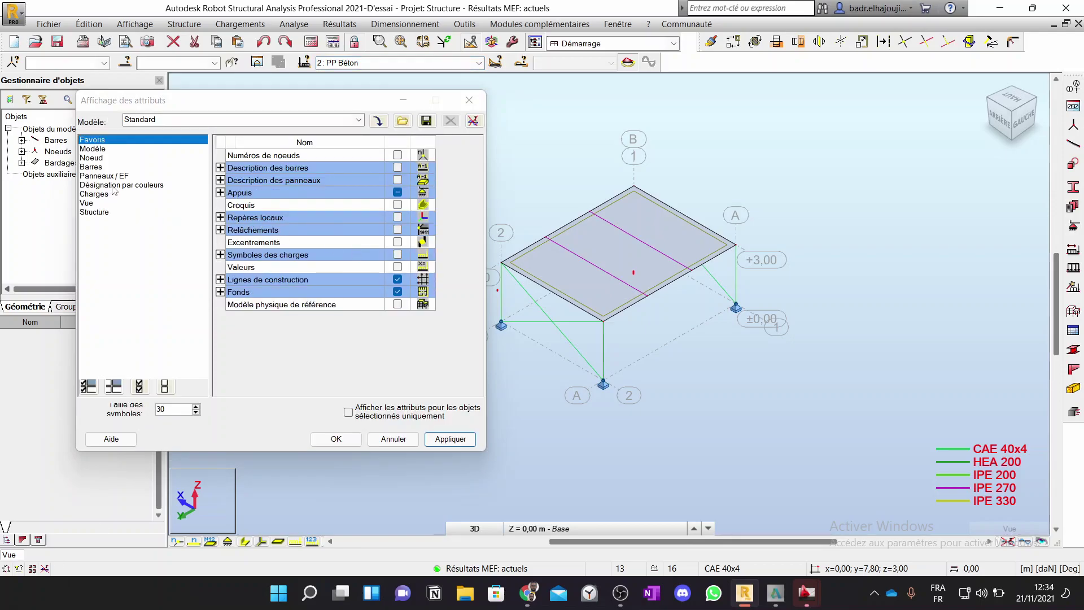
{"action": "left_click", "coordinate": [114, 186]}
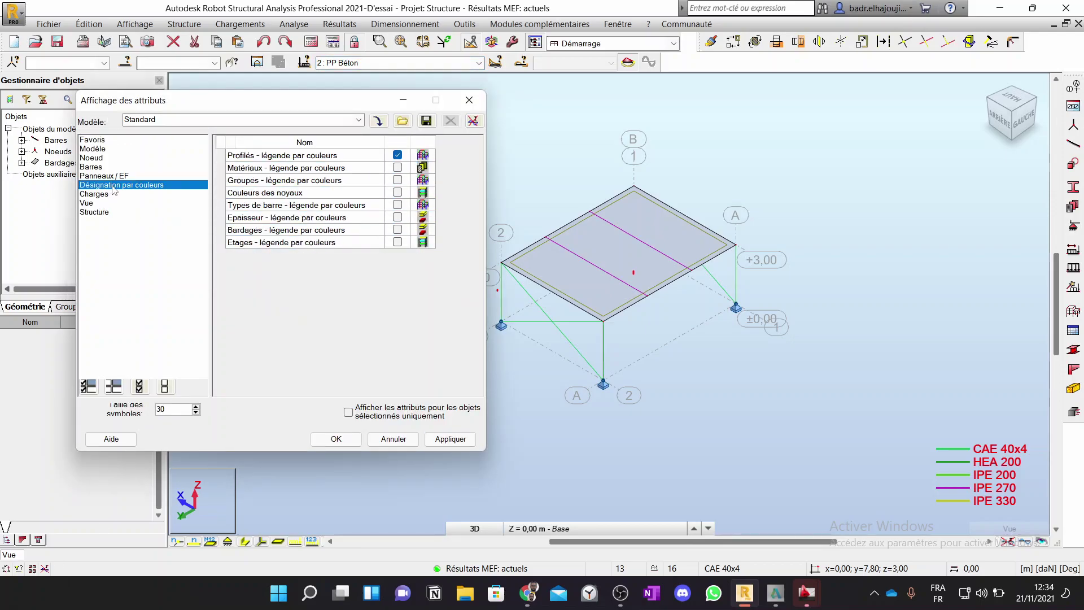
{"action": "left_click", "coordinate": [93, 141]}
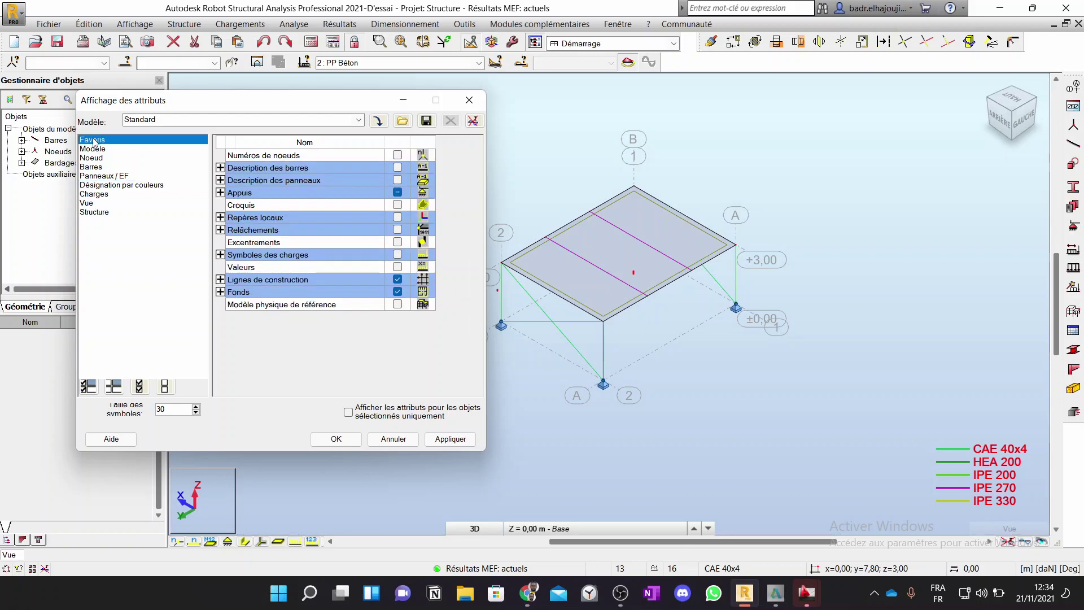
{"action": "left_click", "coordinate": [99, 213]}
{"action": "left_click", "coordinate": [96, 185]}
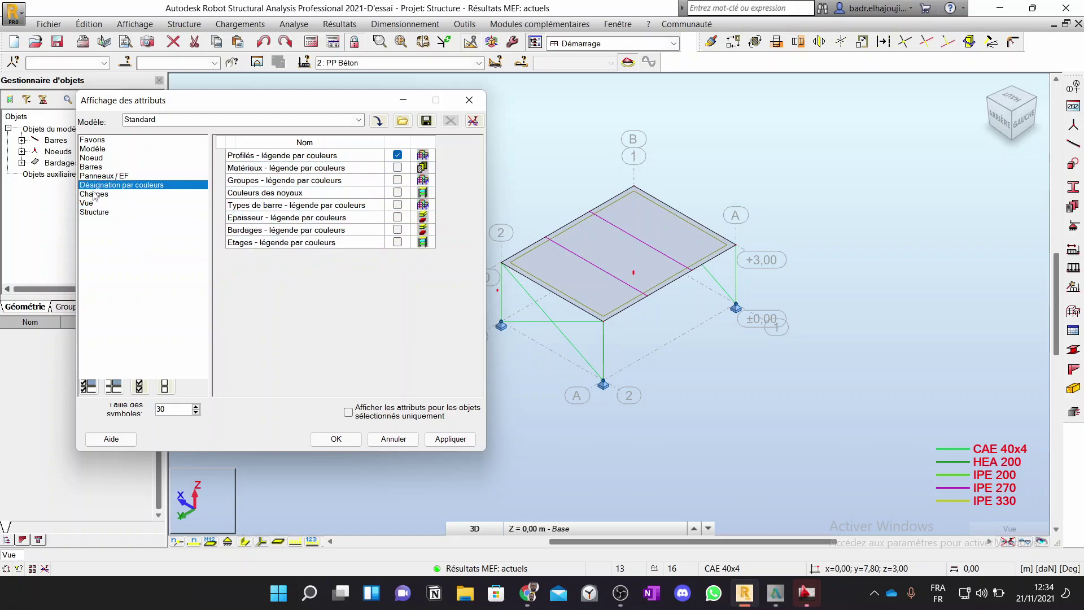
{"action": "left_click", "coordinate": [95, 194]}
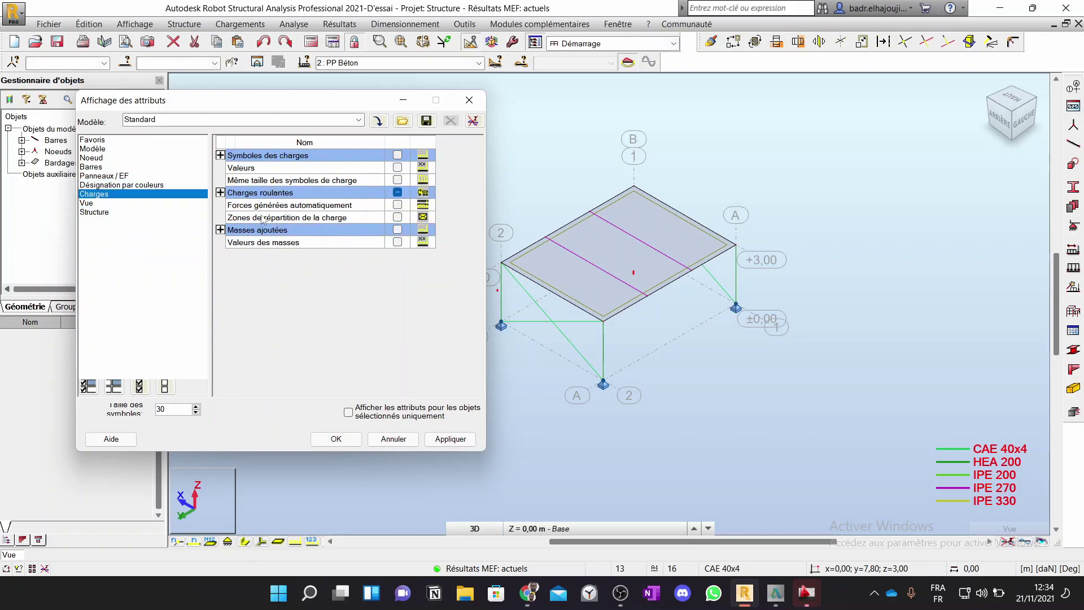
{"action": "left_click", "coordinate": [398, 218]}
{"action": "left_click", "coordinate": [448, 444]}
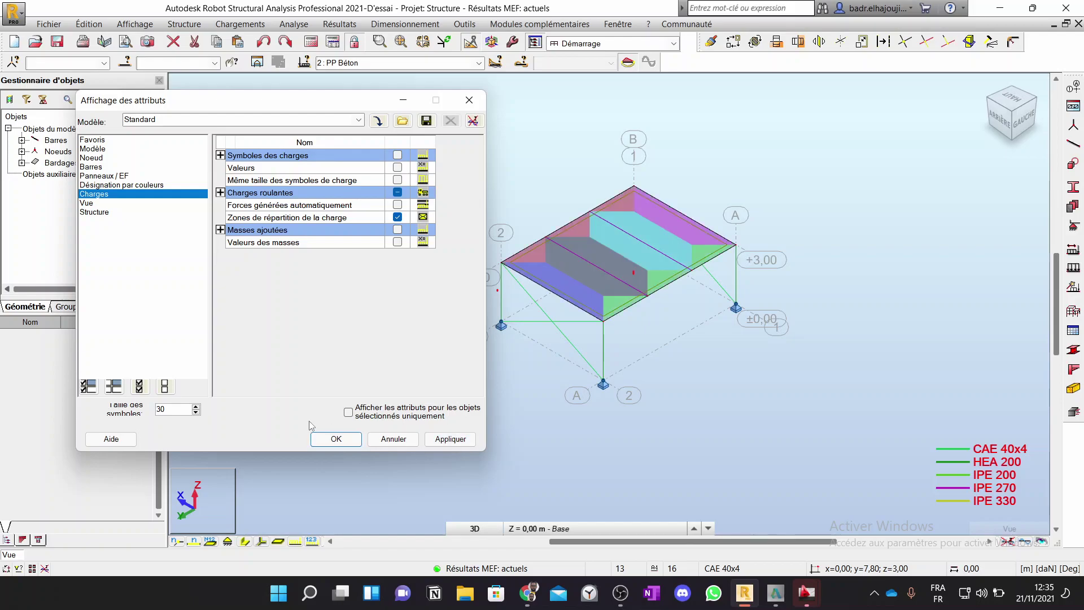
{"action": "left_click", "coordinate": [333, 439]}
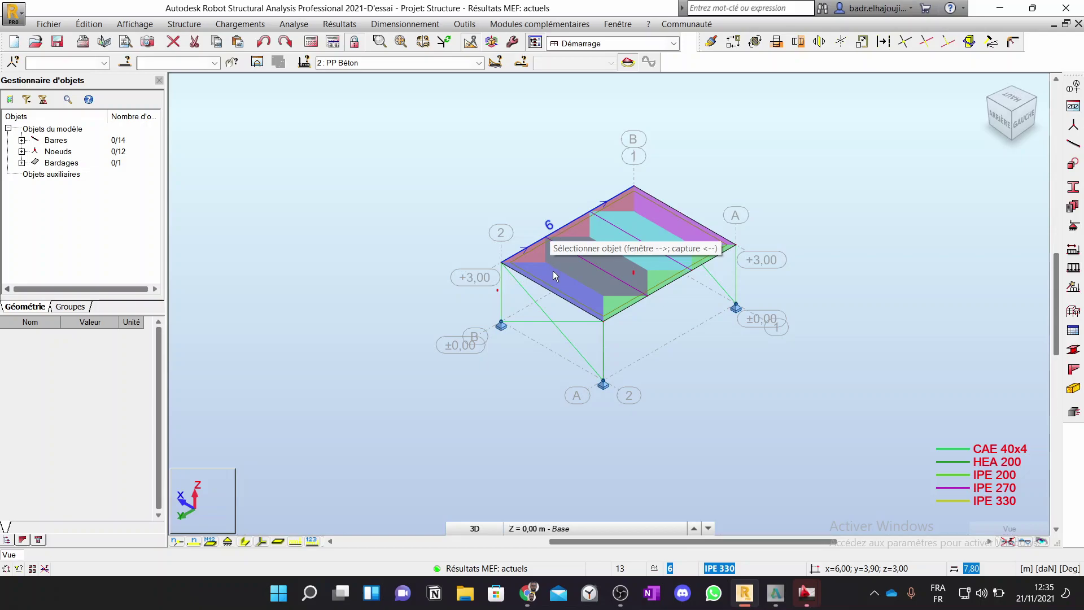
{"action": "scroll", "coordinate": [553, 270], "scroll_direction": "up", "scroll_amount": 5}
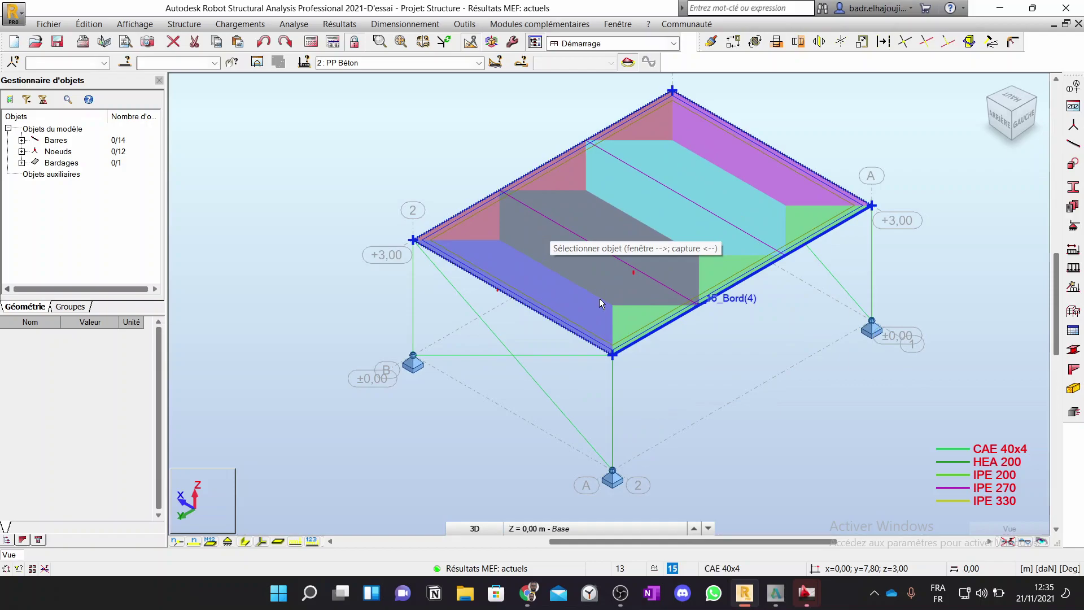
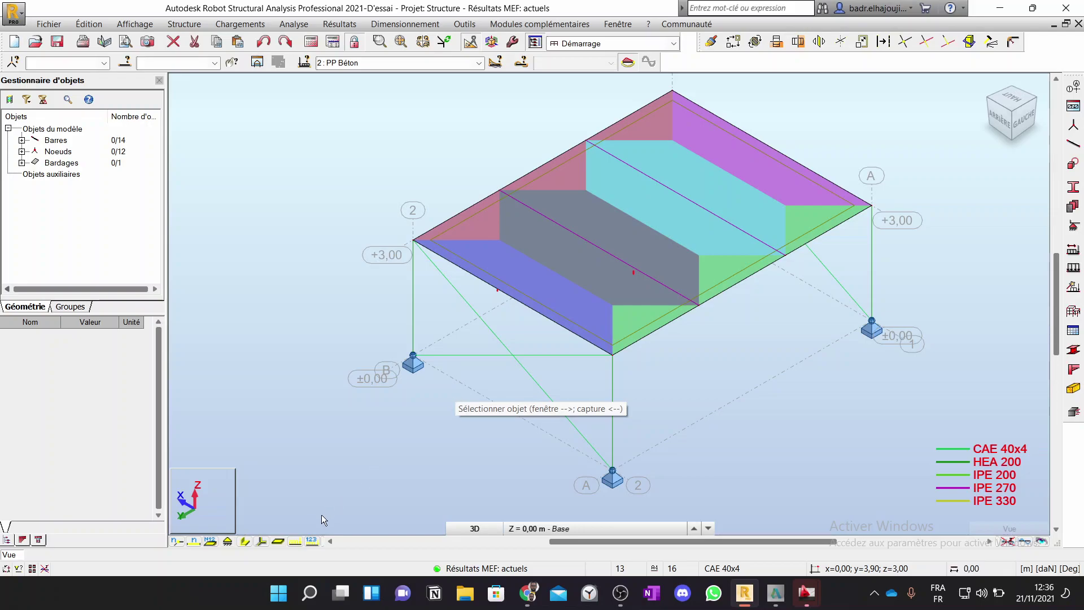
Step: Display the local axes of panels and claddings only, and inspect the floor cladding's axis directions
{"action": "left_click", "coordinate": [262, 541]}
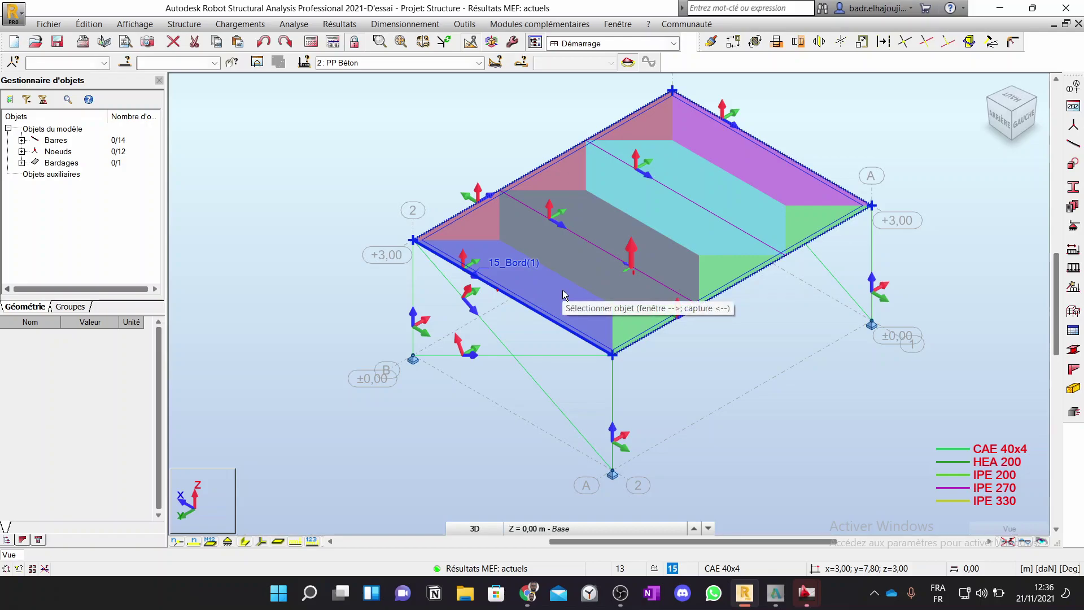
{"action": "left_click", "coordinate": [261, 542]}
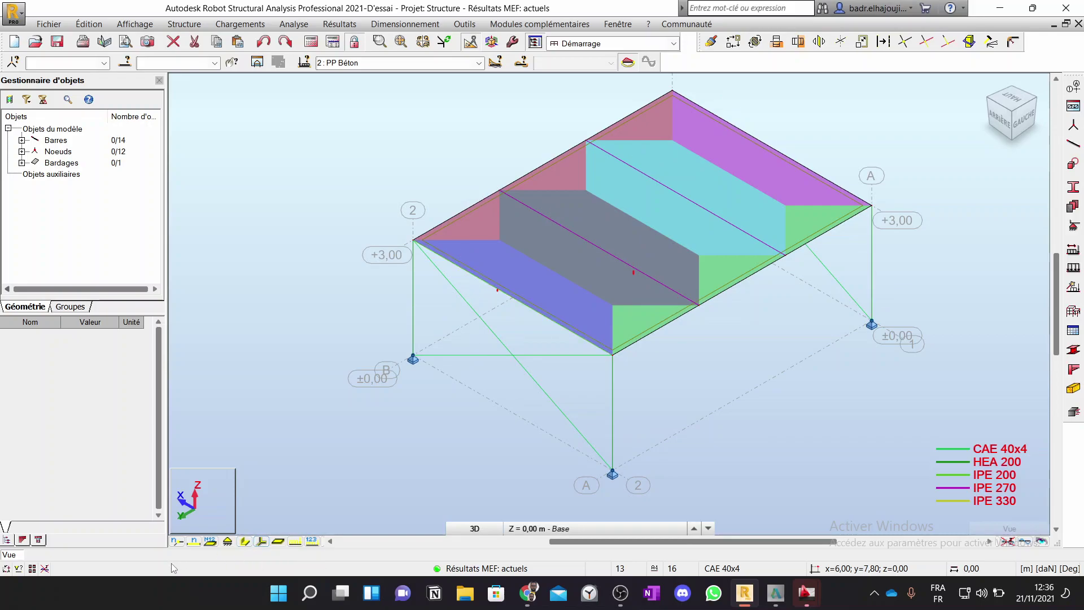
{"action": "left_click", "coordinate": [32, 570]}
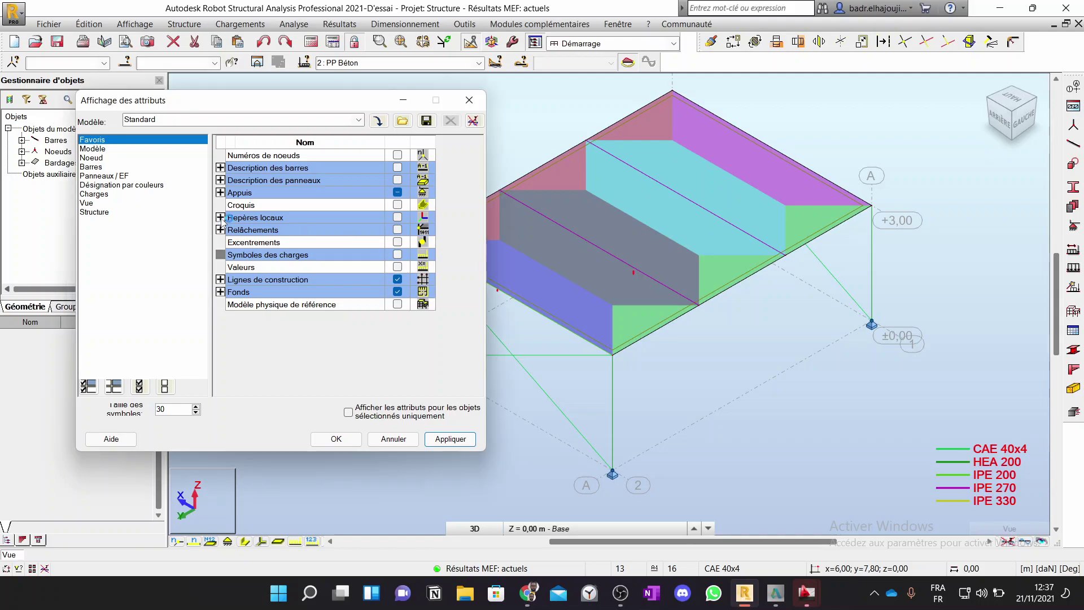
{"action": "left_click", "coordinate": [221, 217]}
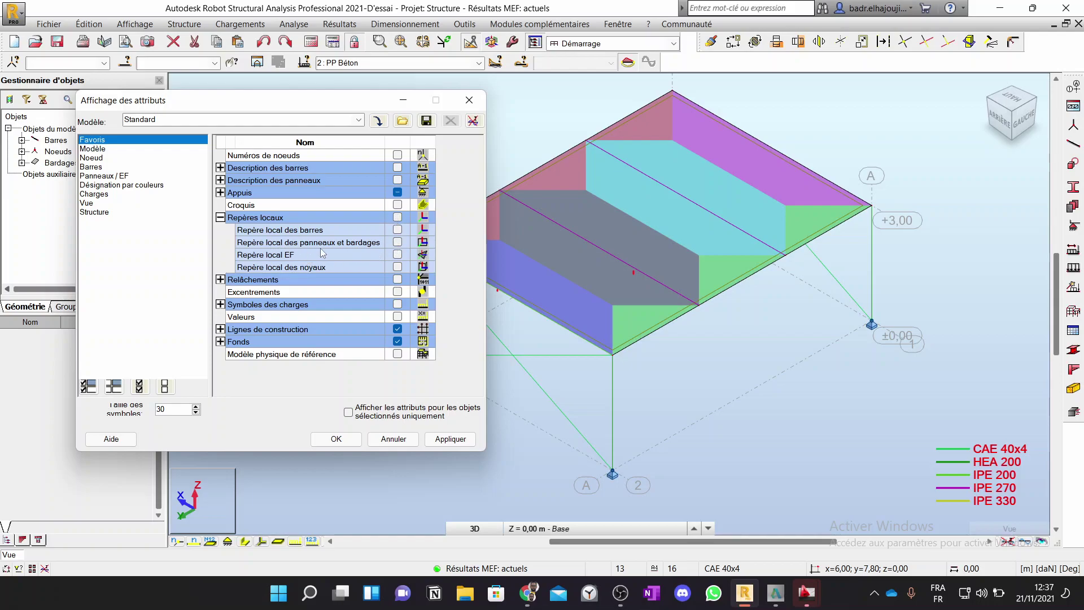
{"action": "left_click", "coordinate": [398, 243]}
{"action": "left_click", "coordinate": [450, 441]}
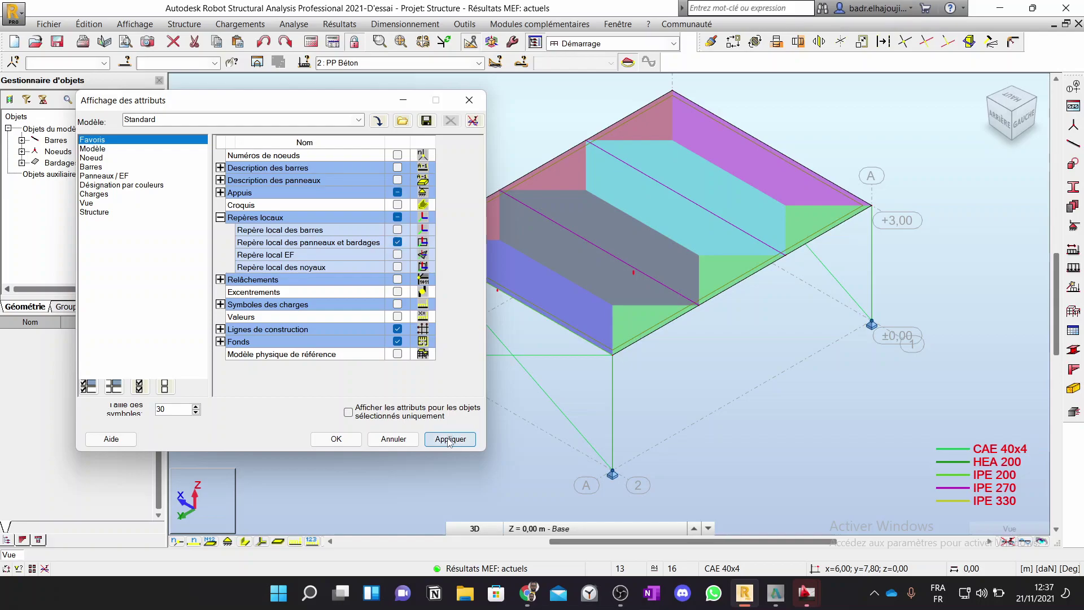
{"action": "left_click", "coordinate": [337, 440]}
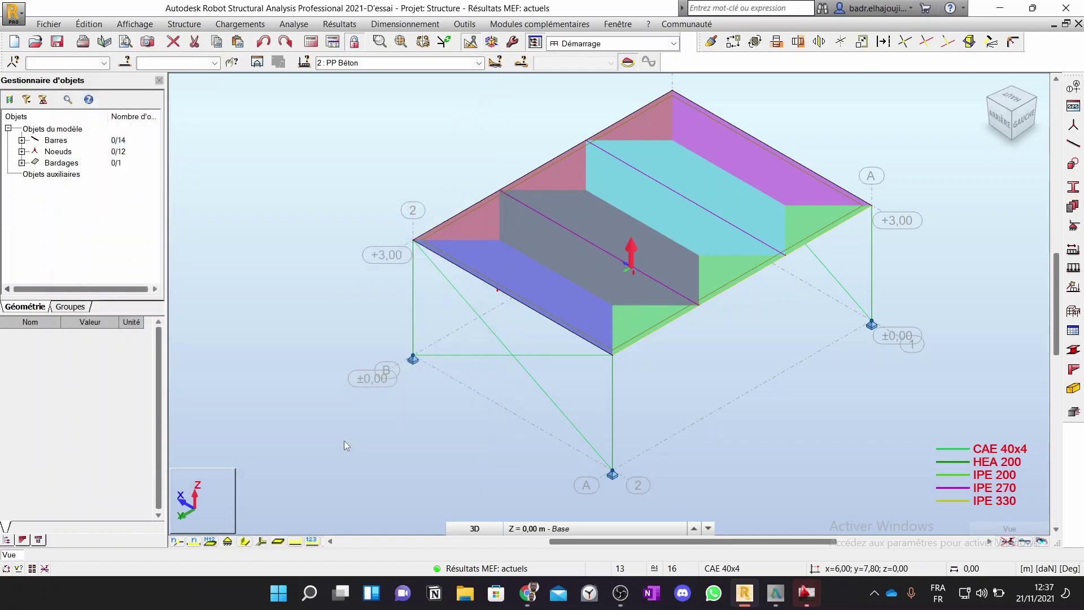
{"action": "scroll", "coordinate": [621, 255], "scroll_direction": "up", "scroll_amount": 5}
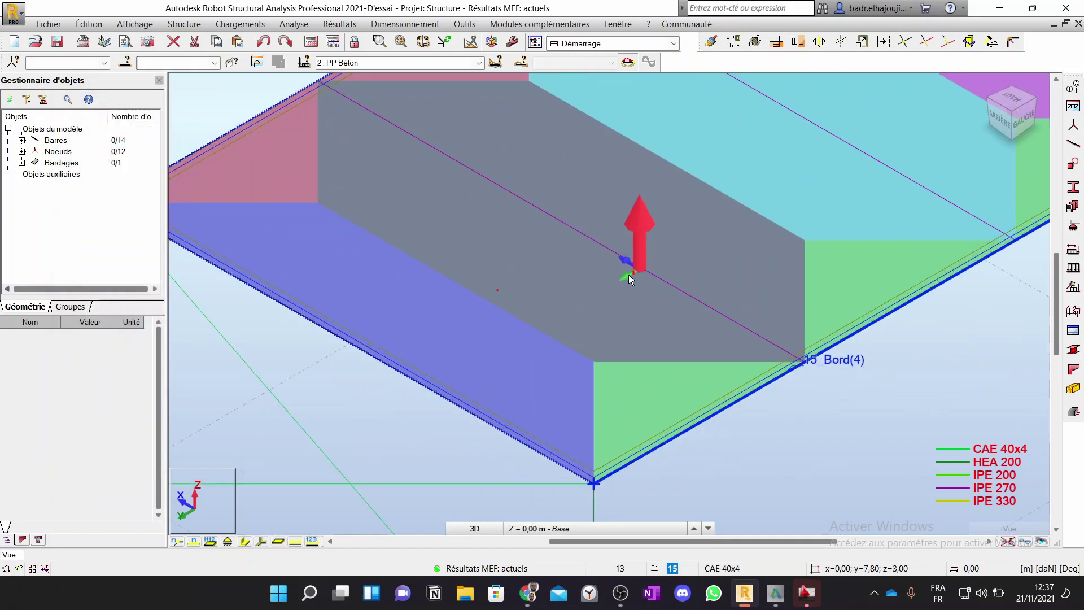
{"action": "scroll", "coordinate": [630, 276], "scroll_direction": "down", "scroll_amount": 2}
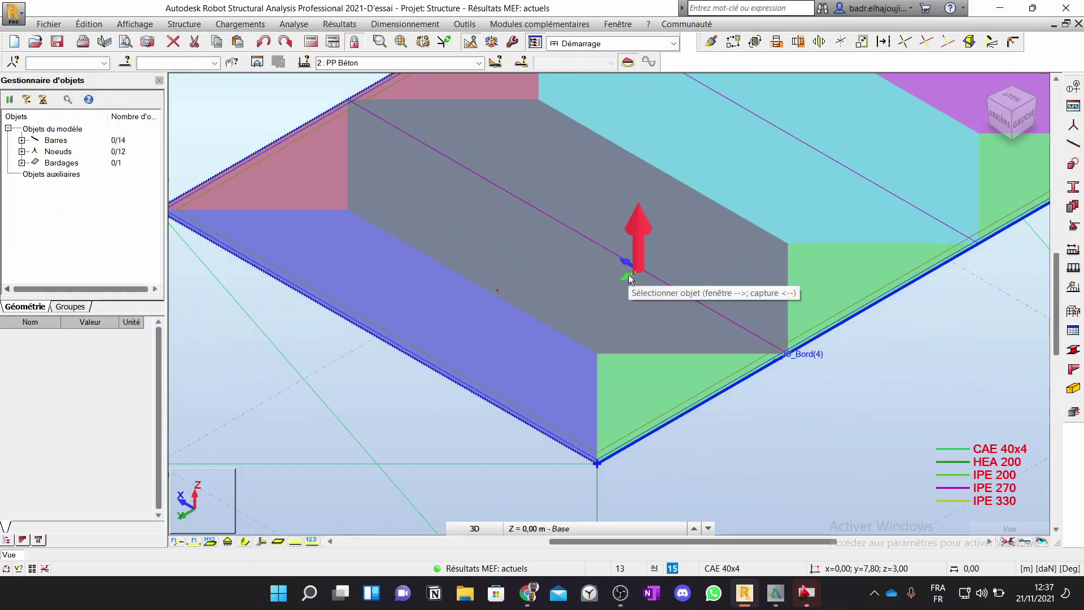
{"action": "scroll", "coordinate": [631, 309], "scroll_direction": "down", "scroll_amount": 2}
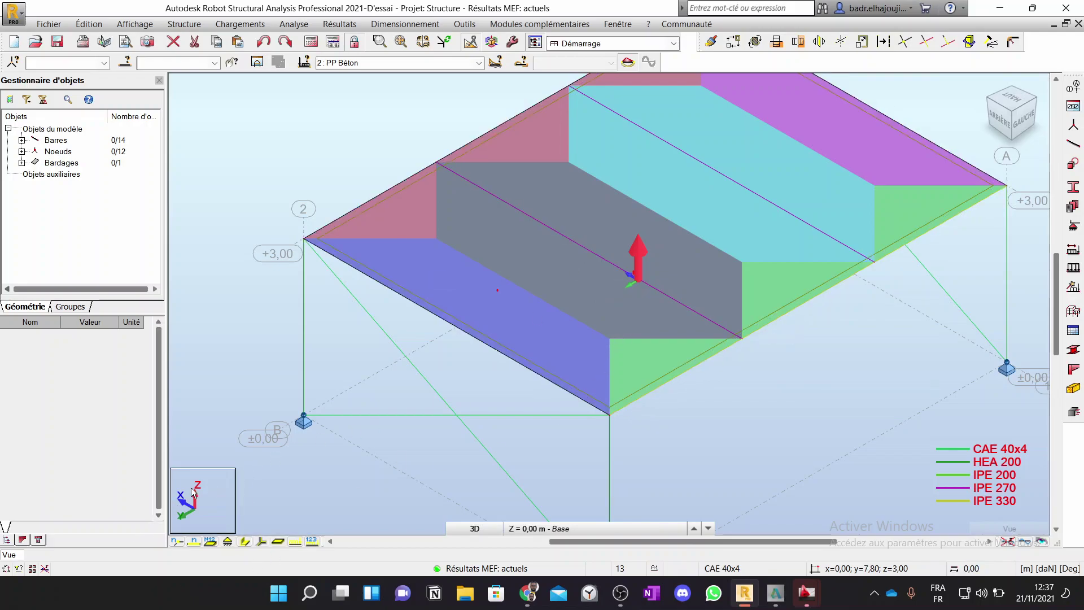
{"action": "scroll", "coordinate": [522, 273], "scroll_direction": "down", "scroll_amount": 1}
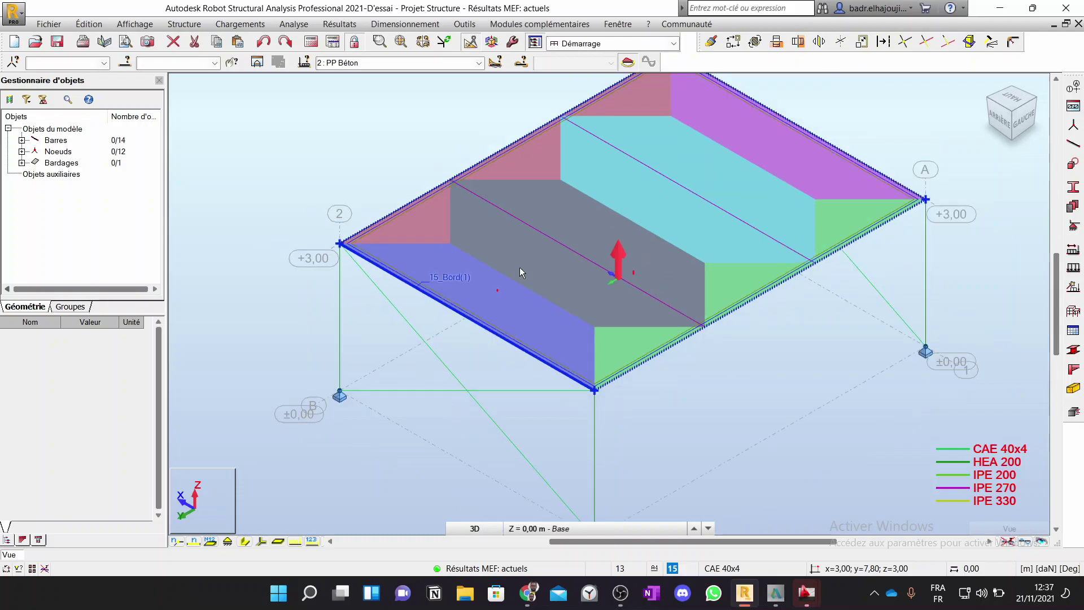
Step: Assign the Direction Y load distribution to the floor cladding and run the structure calculation
{"action": "left_click", "coordinate": [184, 24]}
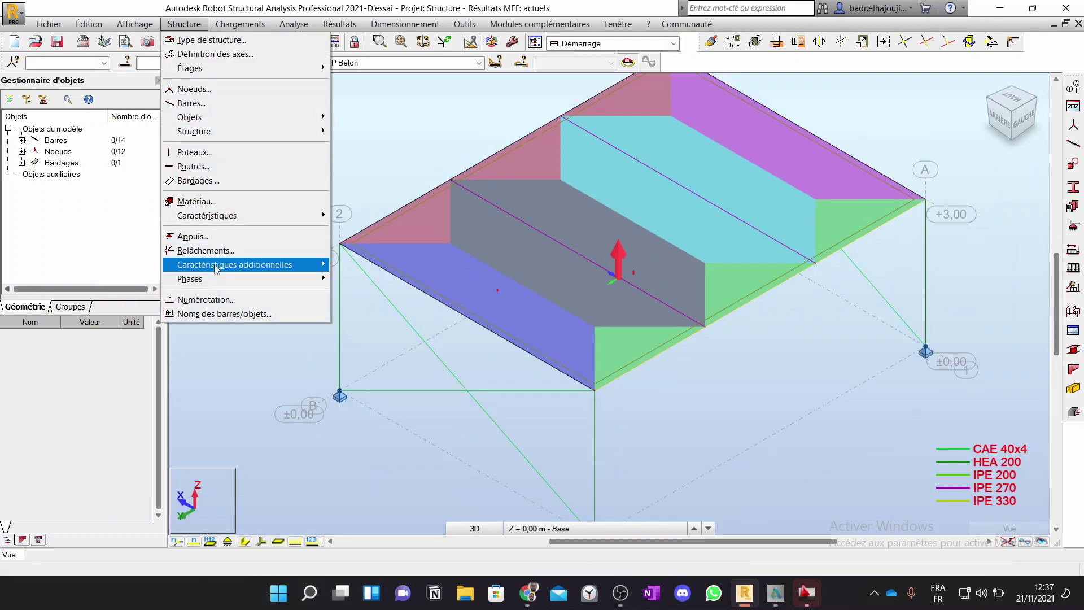
{"action": "mouse_move", "coordinate": [215, 269]}
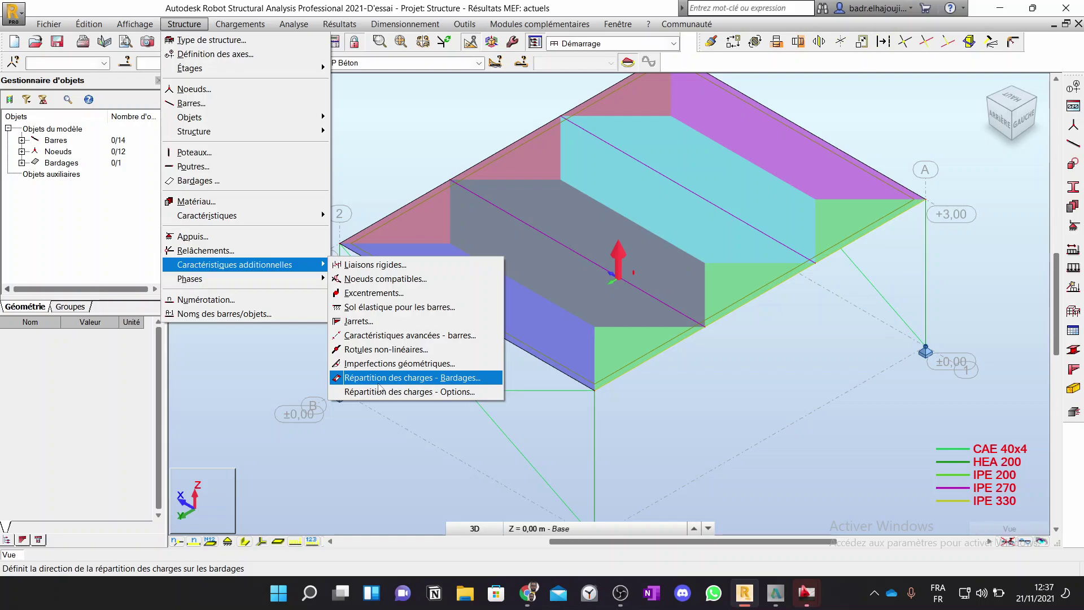
{"action": "left_click", "coordinate": [378, 378]}
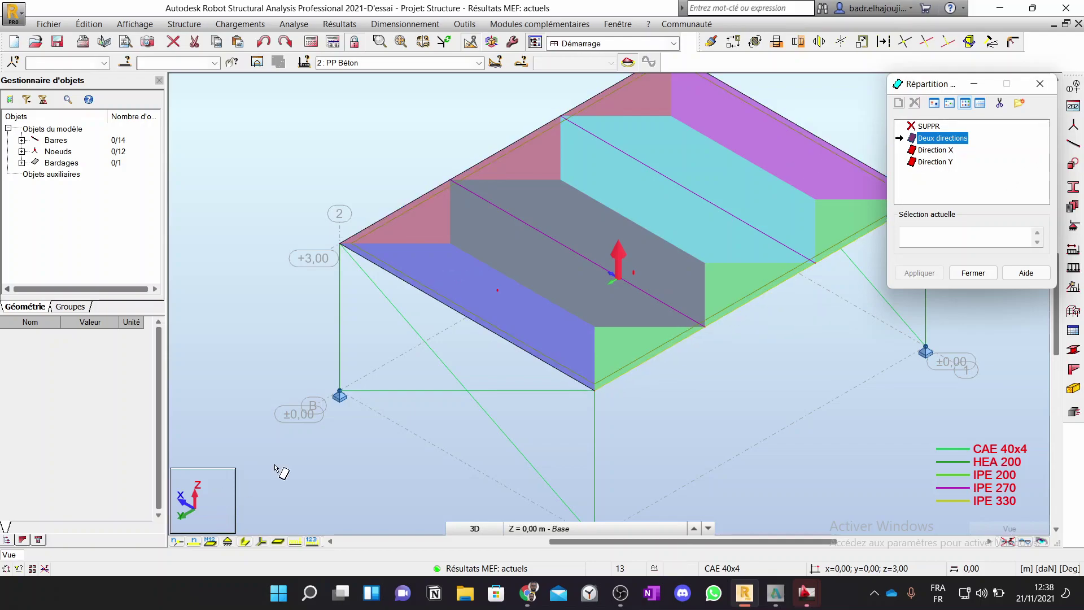
{"action": "left_click", "coordinate": [942, 162]}
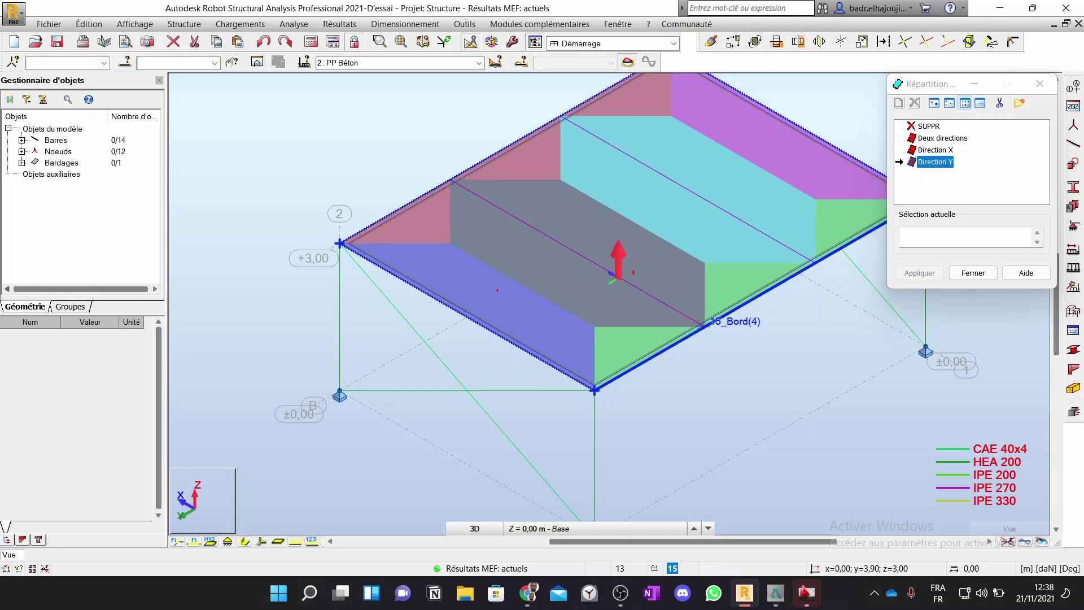
{"action": "left_click", "coordinate": [610, 333]}
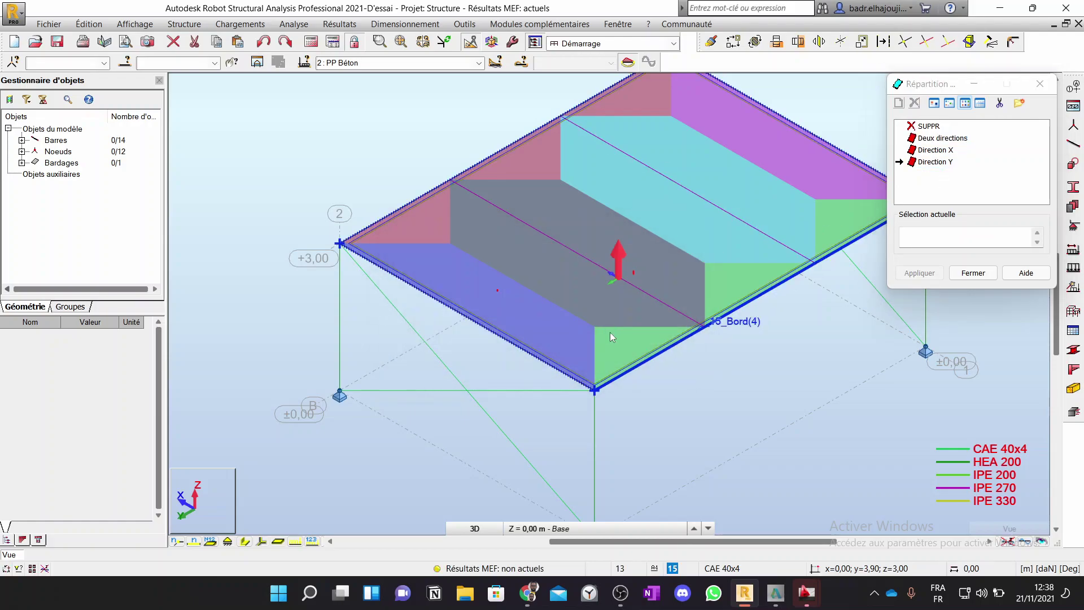
{"action": "left_click", "coordinate": [309, 44]}
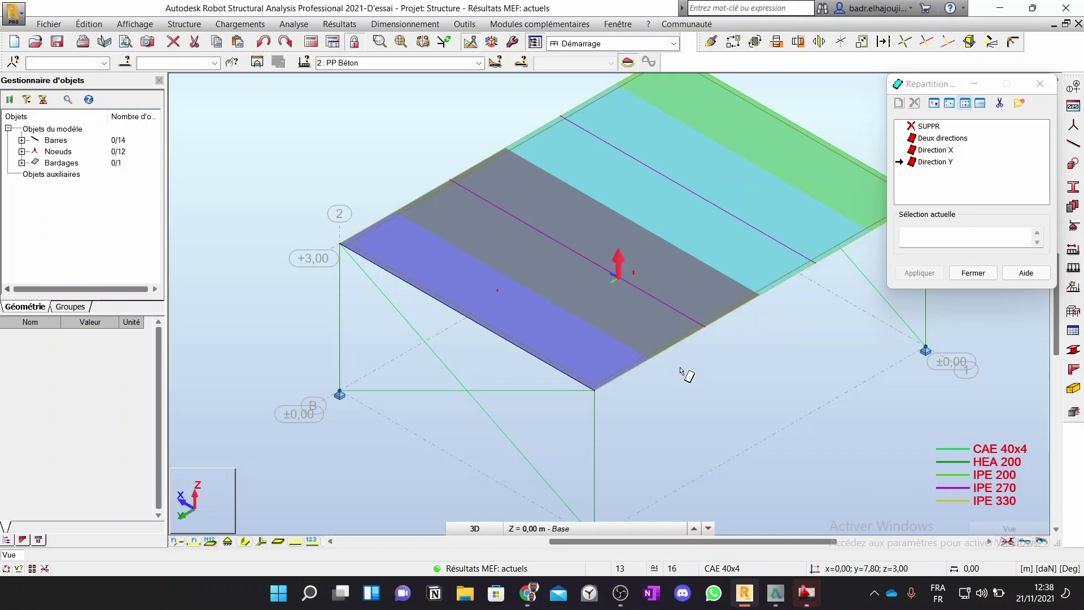
Step: Try the Direction X load distribution on the floor cladding, accepting the change to the results, and recalculate the structure
{"action": "left_click", "coordinate": [953, 151]}
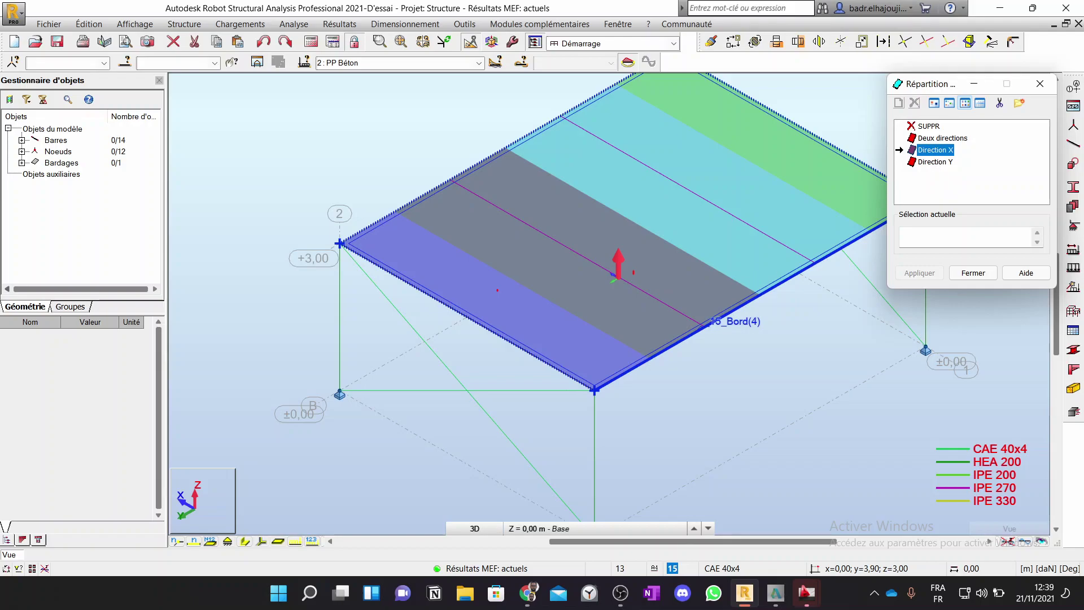
{"action": "left_click", "coordinate": [709, 228]}
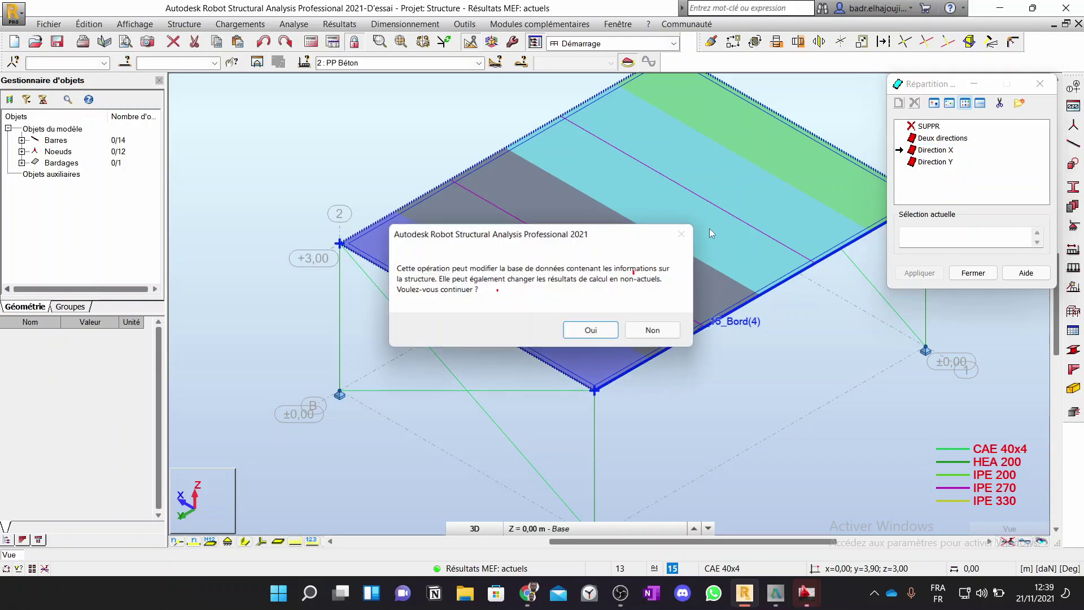
{"action": "left_click", "coordinate": [590, 330]}
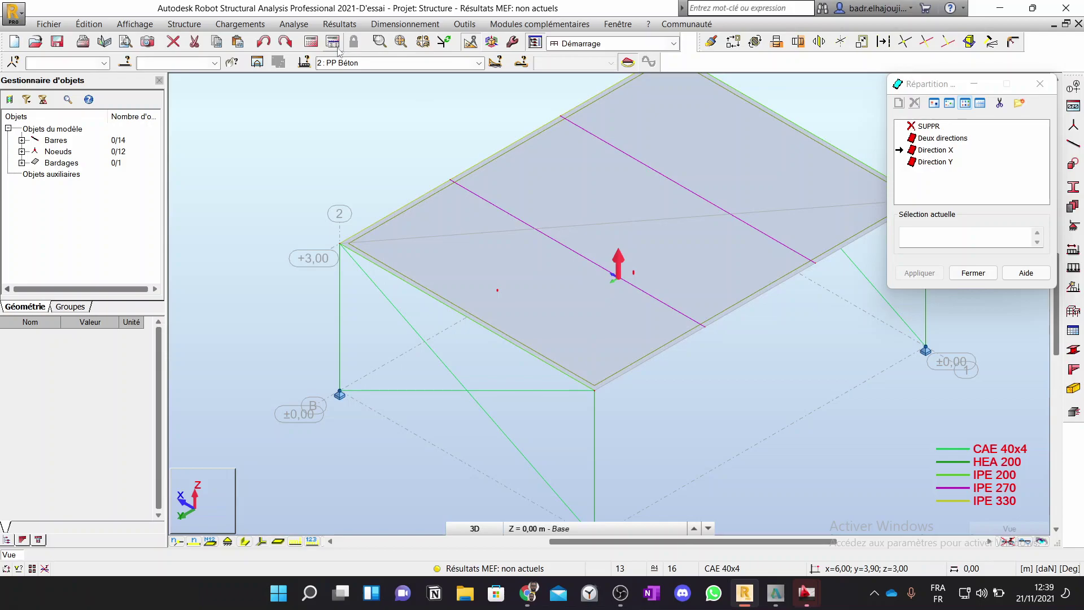
{"action": "left_click", "coordinate": [334, 43]}
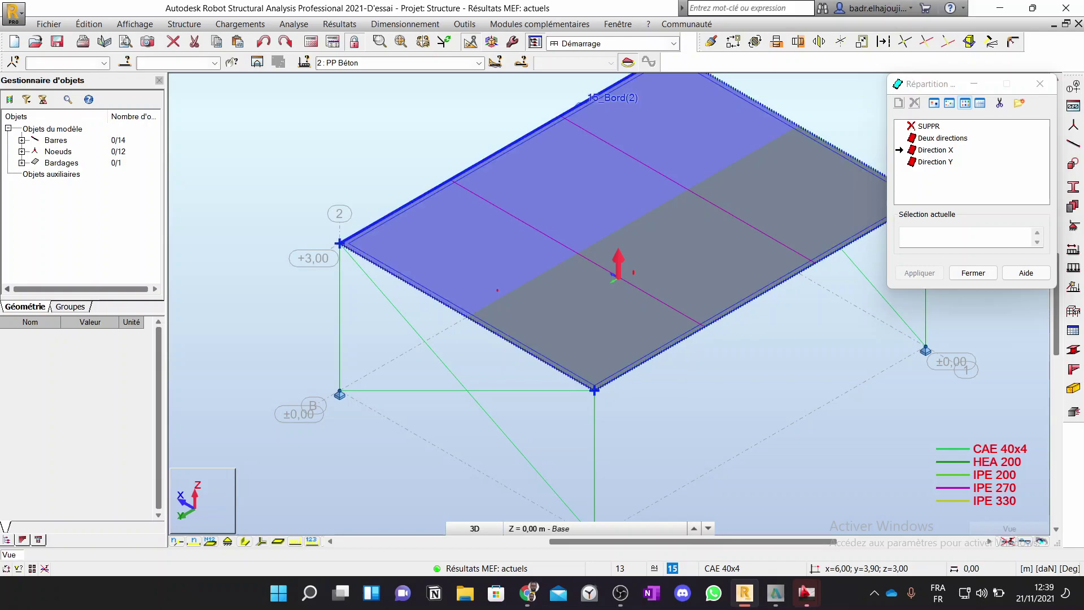
Step: Switch the floor cladding back to the Direction Y load distribution, recalculate and close the cladding distribution settings
{"action": "left_click", "coordinate": [935, 162]}
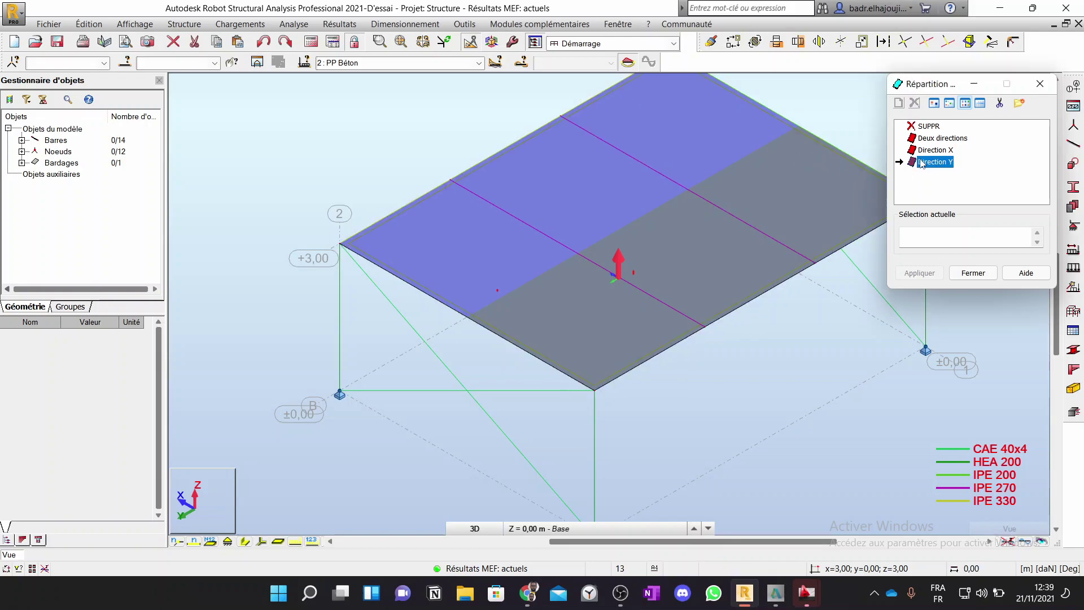
{"action": "left_click", "coordinate": [699, 248]}
{"action": "left_click", "coordinate": [609, 334]}
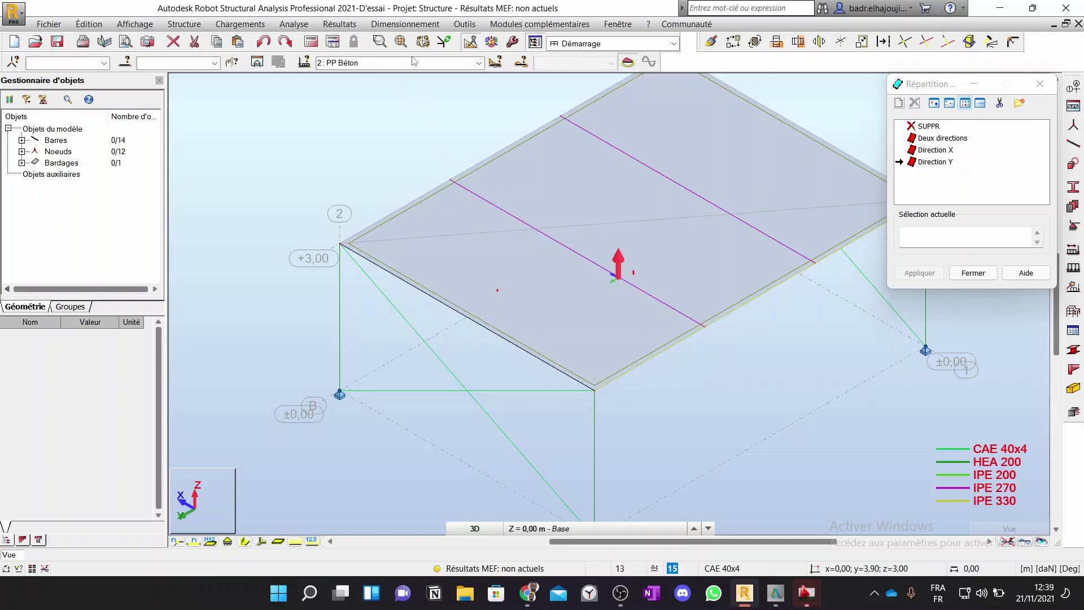
{"action": "left_click", "coordinate": [314, 44]}
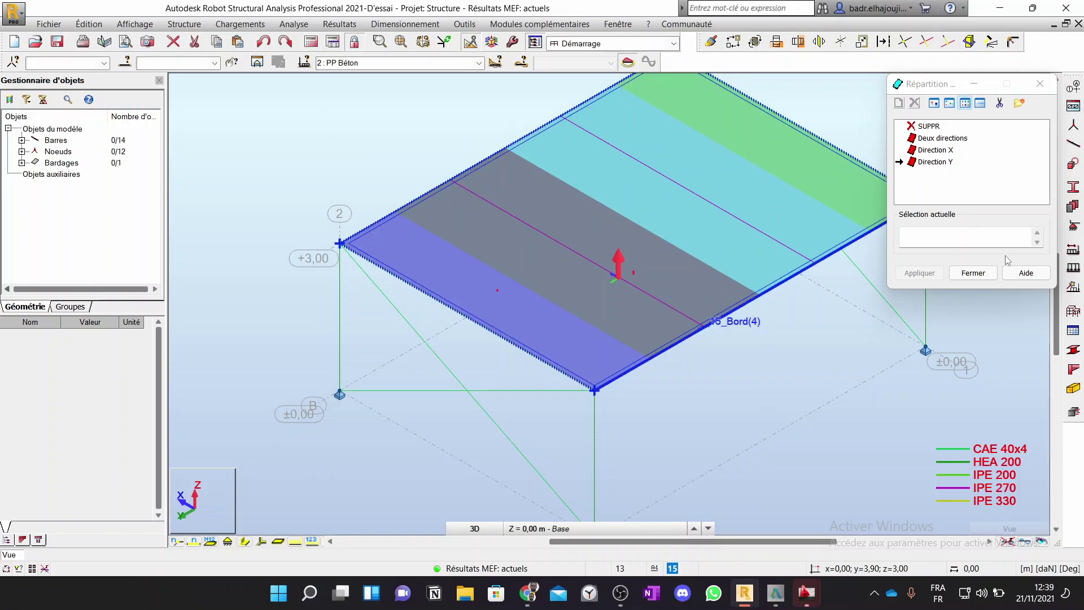
{"action": "left_click", "coordinate": [984, 274]}
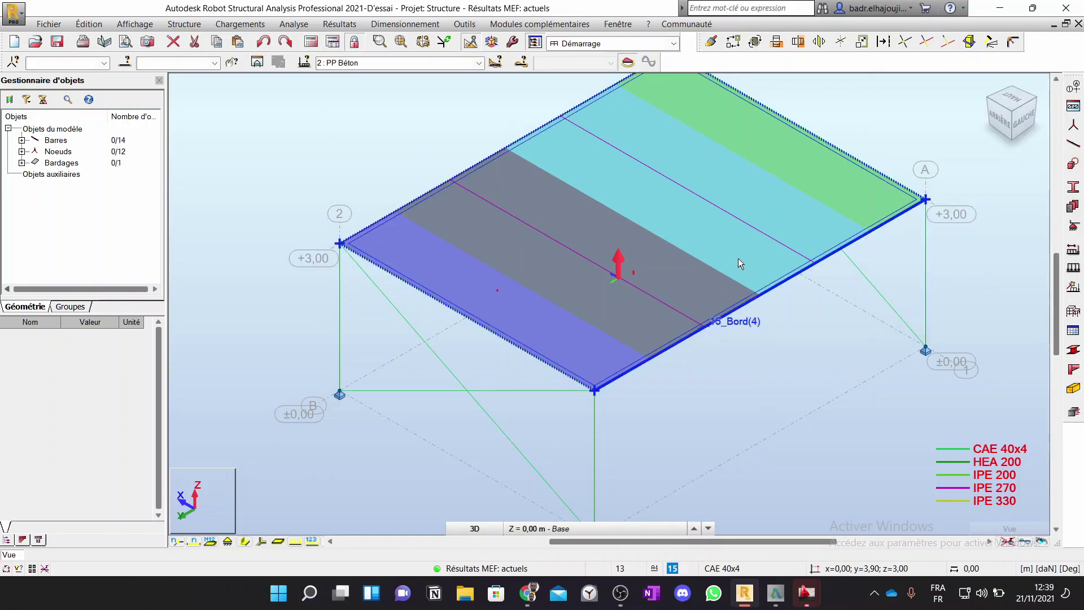
Step: Display the section shapes of the bars on the whole structure
{"action": "scroll", "coordinate": [740, 255], "scroll_direction": "down", "scroll_amount": 3}
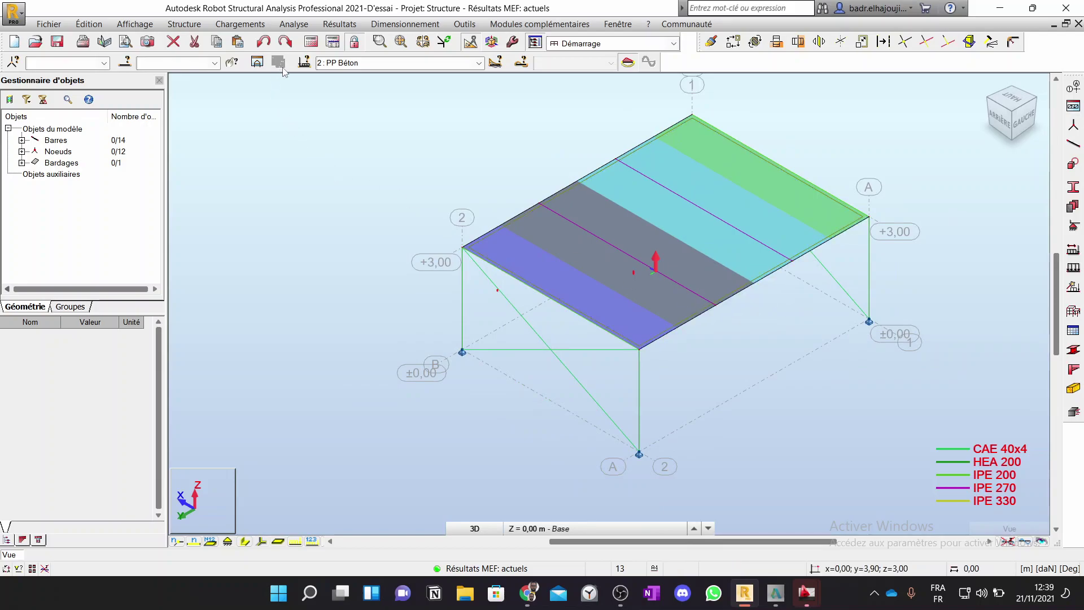
{"action": "scroll", "coordinate": [493, 239], "scroll_direction": "down", "scroll_amount": 1}
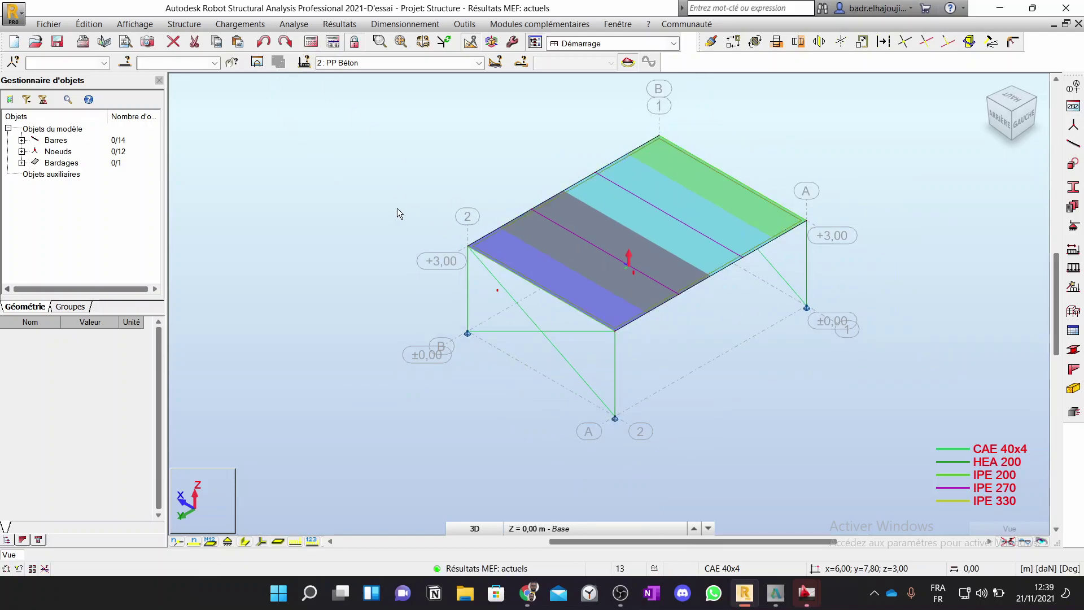
{"action": "middle_click_drag", "start_coordinate": [397, 208], "coordinate": [353, 233]}
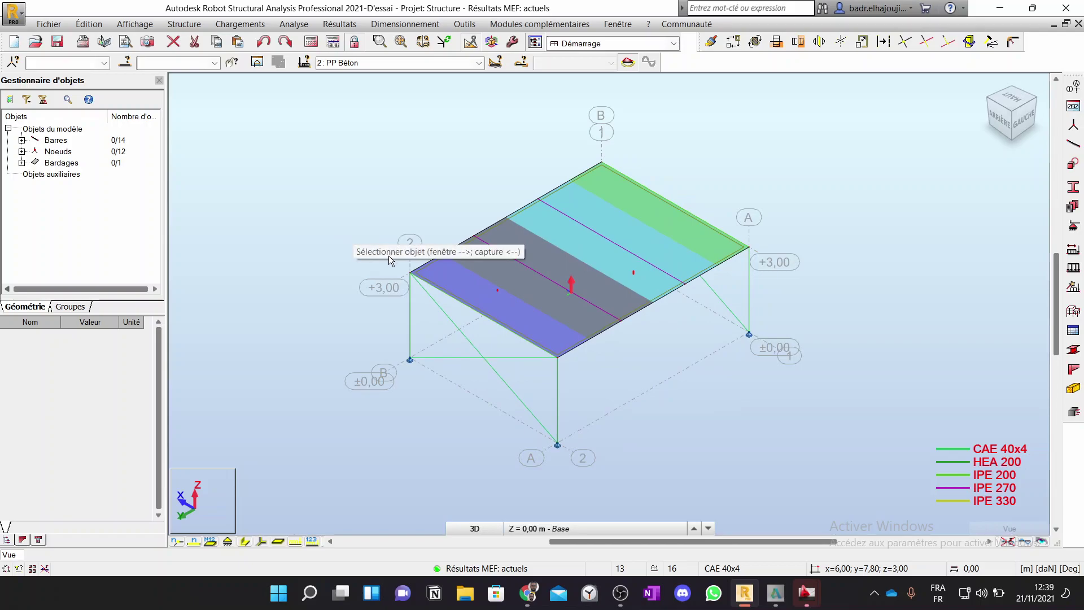
{"action": "middle_click_drag", "start_coordinate": [435, 313], "coordinate": [388, 310]}
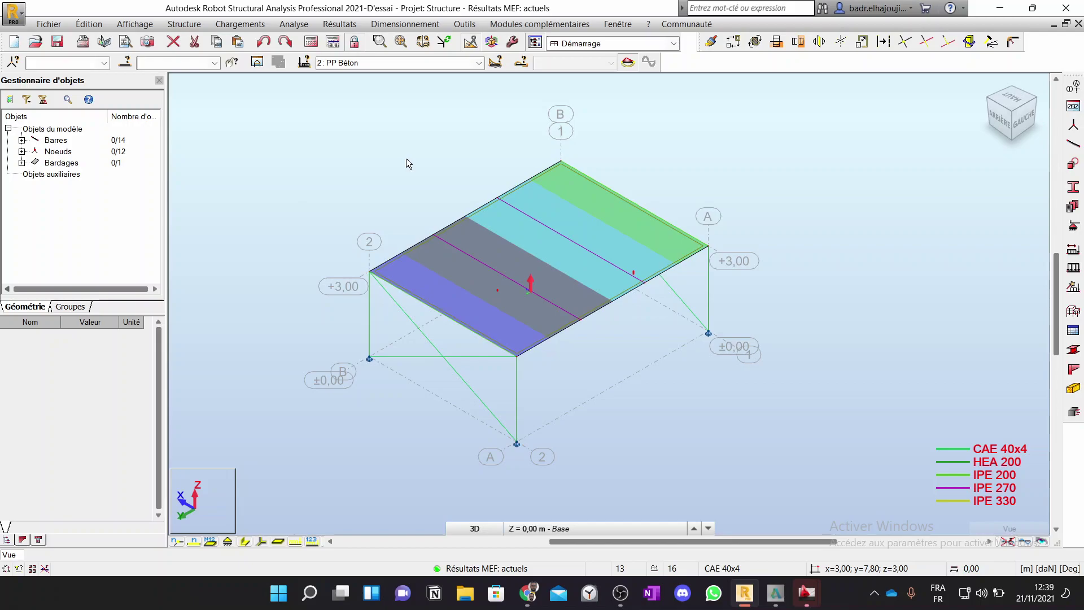
{"action": "left_click", "coordinate": [479, 63]}
{"action": "left_click", "coordinate": [479, 63]}
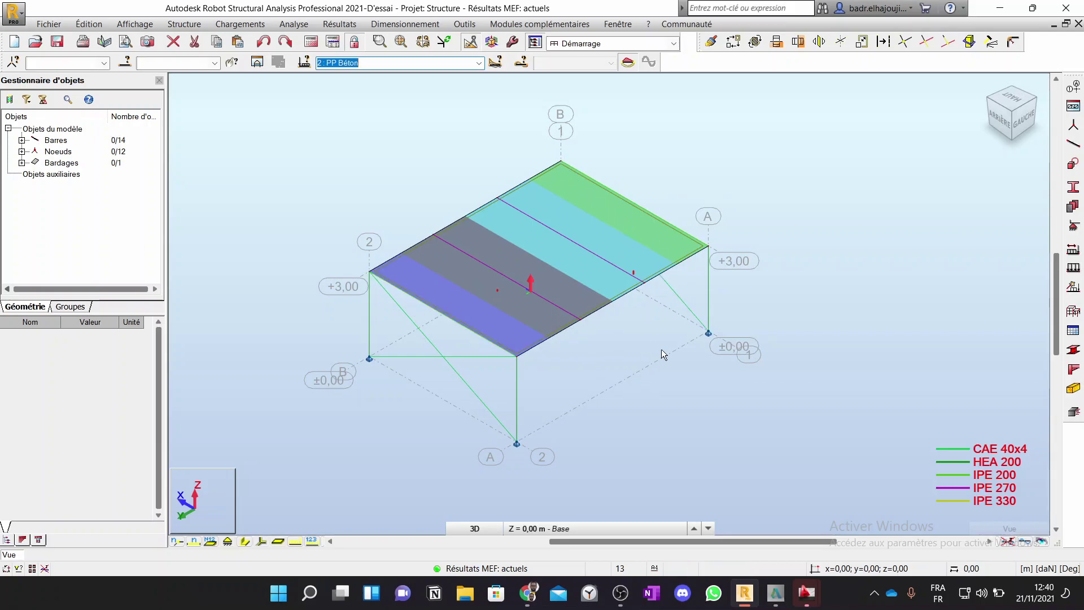
{"action": "left_click", "coordinate": [245, 542]}
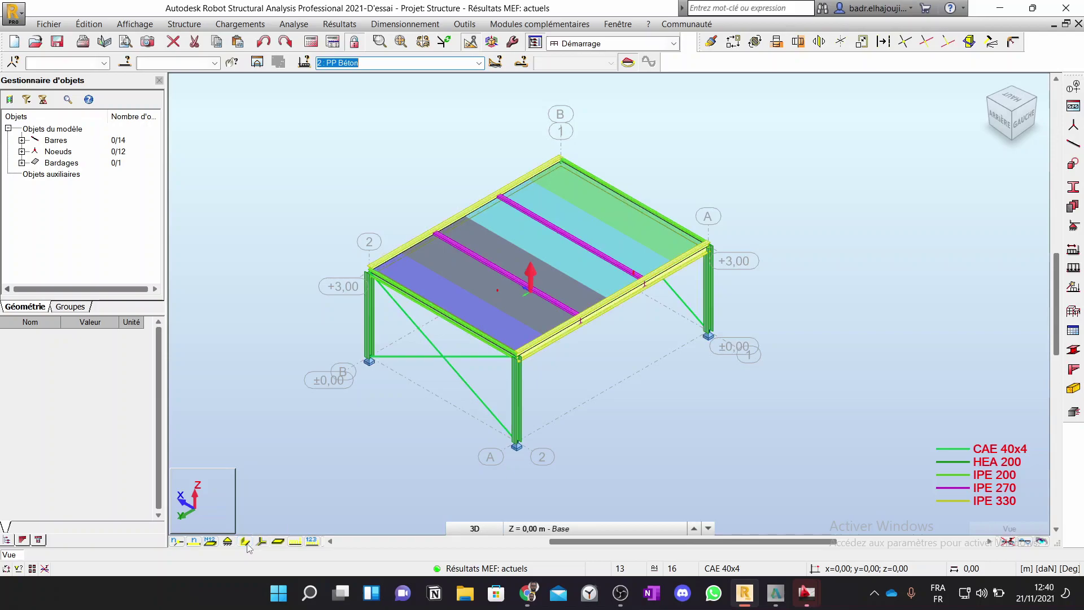
{"action": "left_click", "coordinate": [641, 211]}
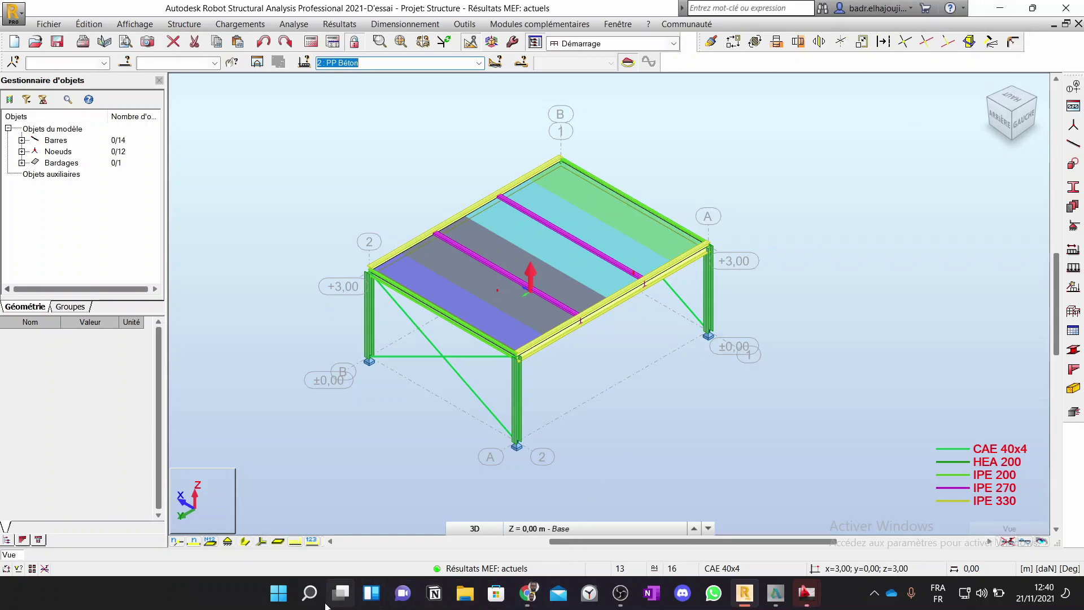
Step: Switch to the OneNote desktop application and open the Notes rapides section
{"action": "left_click", "coordinate": [315, 601]}
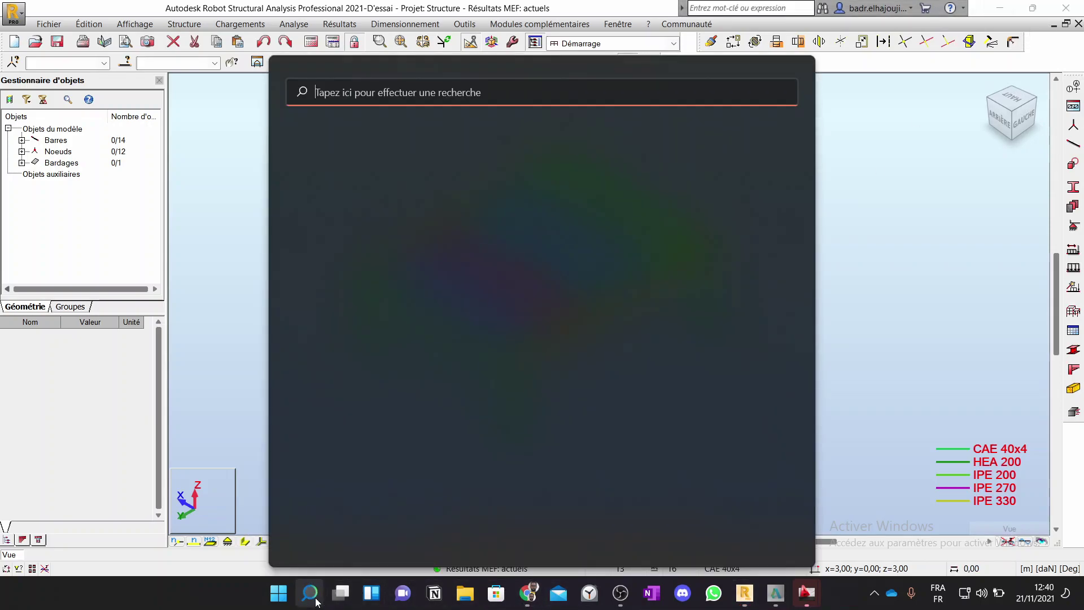
{"action": "type", "text": "oneNote"}
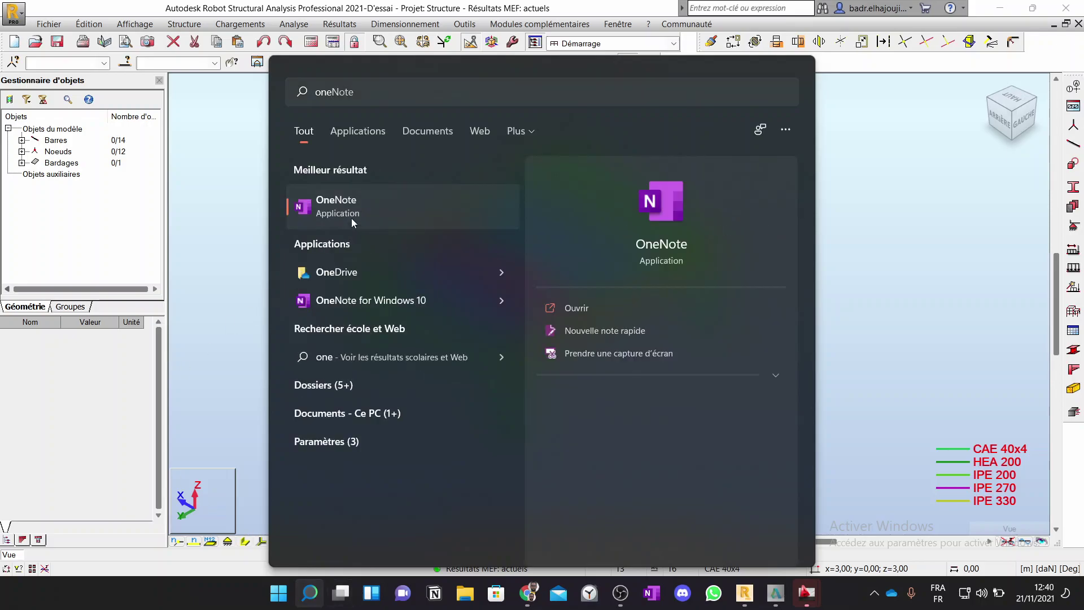
{"action": "left_click", "coordinate": [352, 218]}
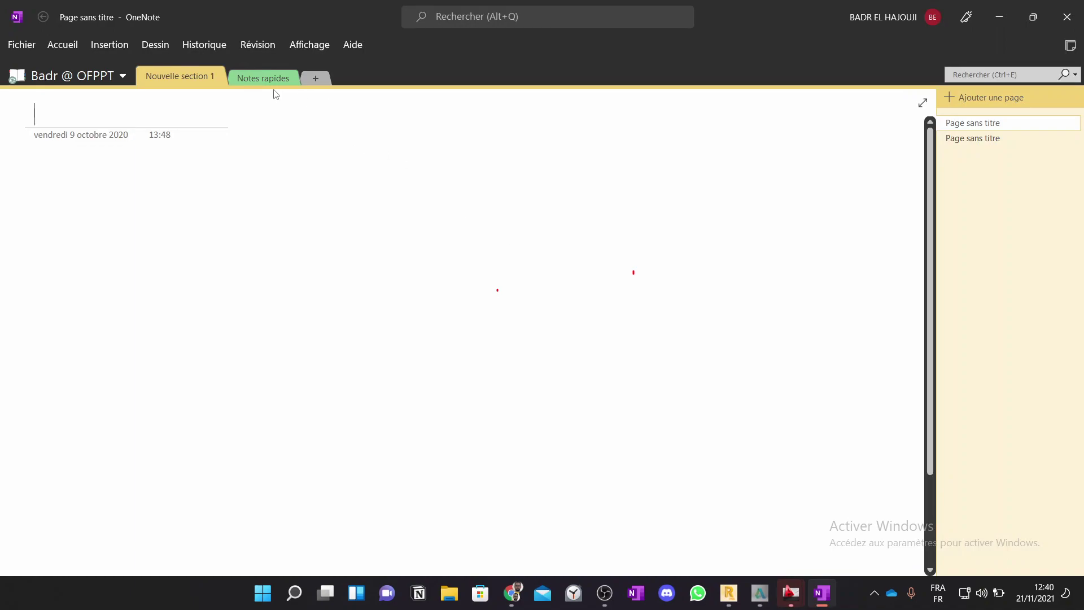
{"action": "left_click", "coordinate": [261, 78]}
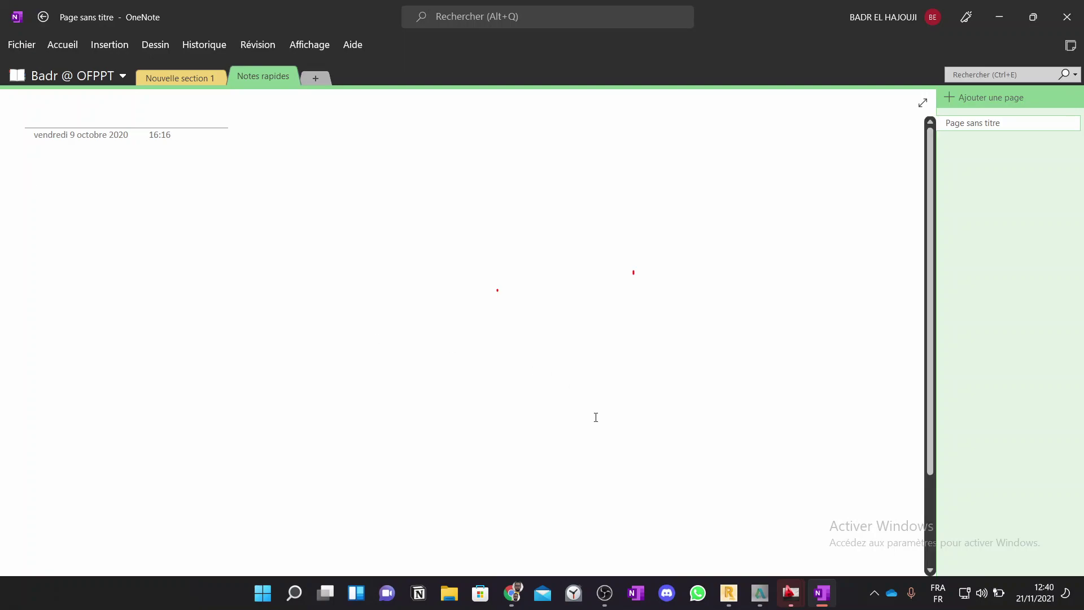
Step: Check the connected Bluetooth devices in the Windows settings, and close the settings
{"action": "left_click", "coordinate": [875, 596]}
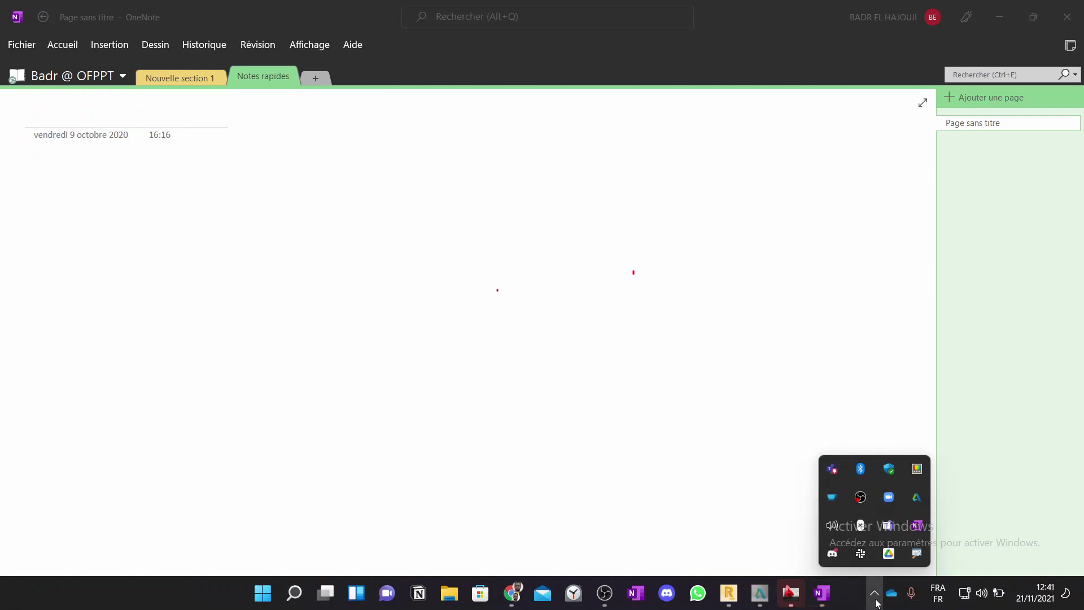
{"action": "left_click", "coordinate": [876, 598]}
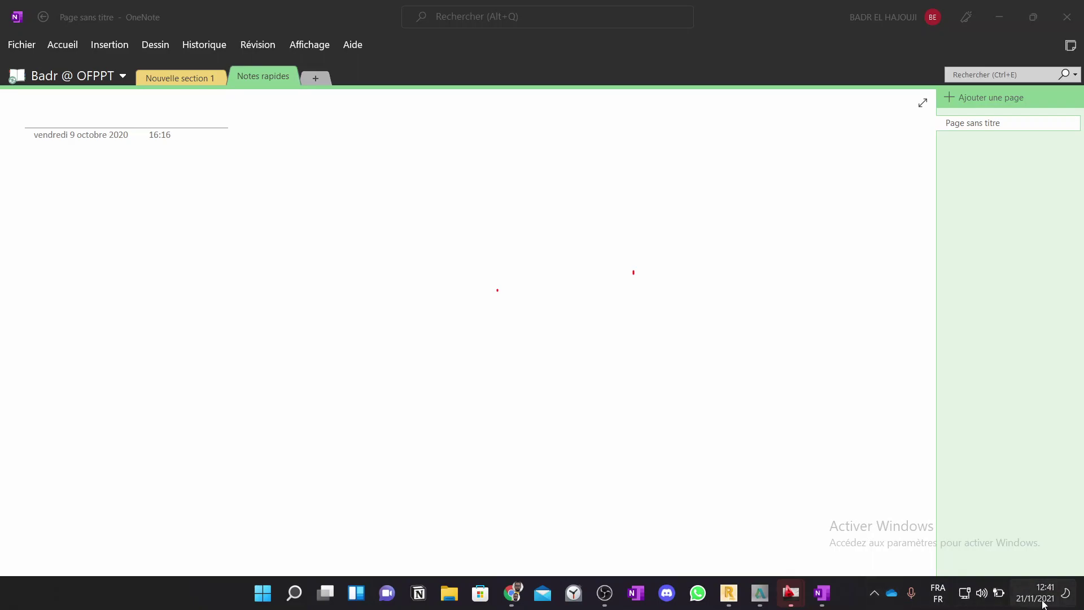
{"action": "mouse_move", "coordinate": [1011, 601]}
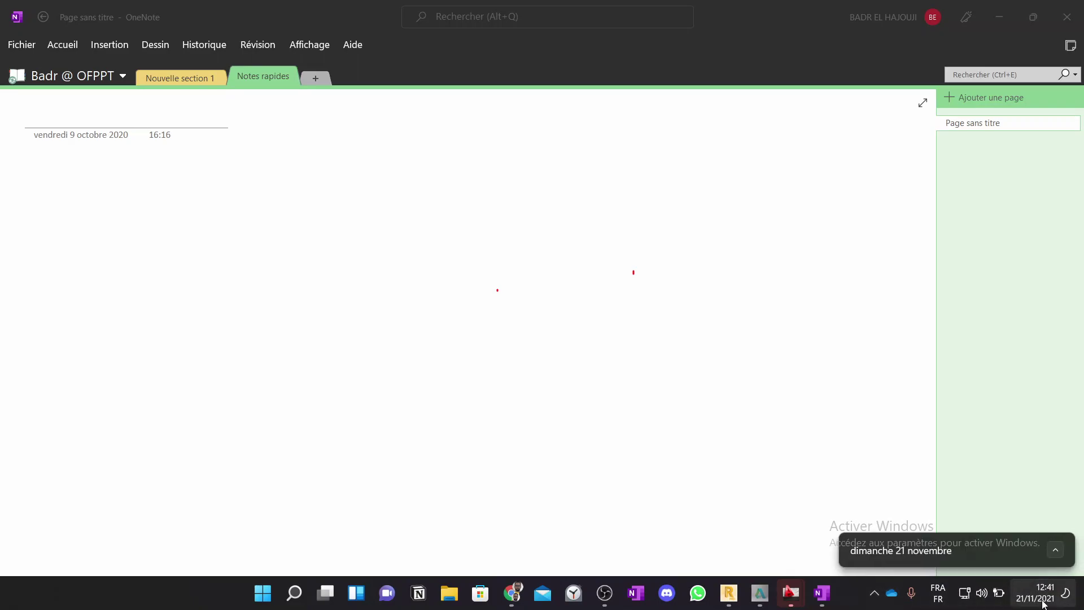
{"action": "left_click", "coordinate": [965, 595]}
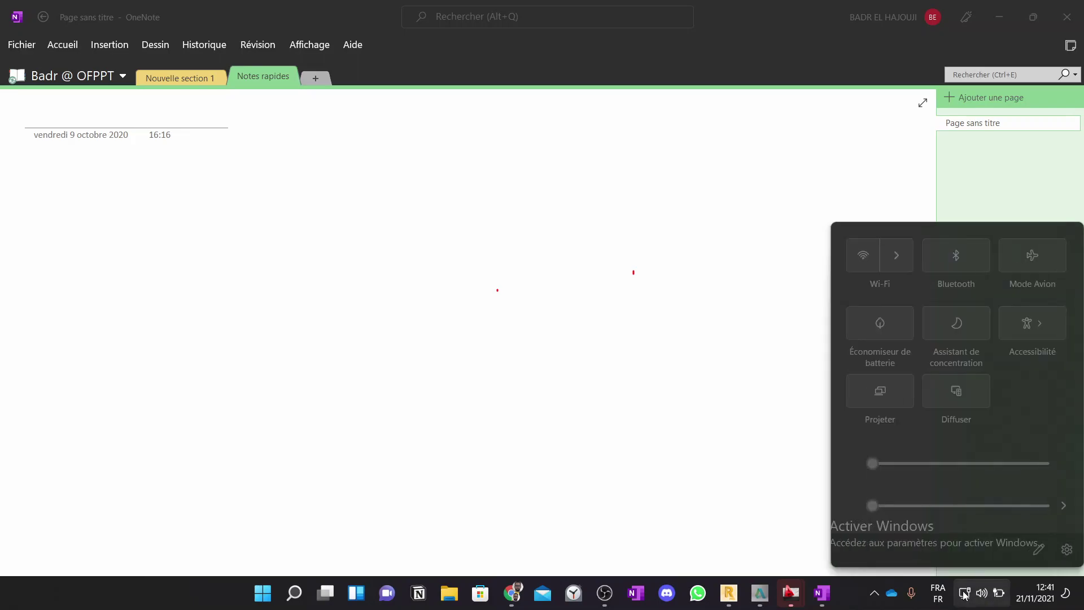
{"action": "left_click", "coordinate": [964, 594]}
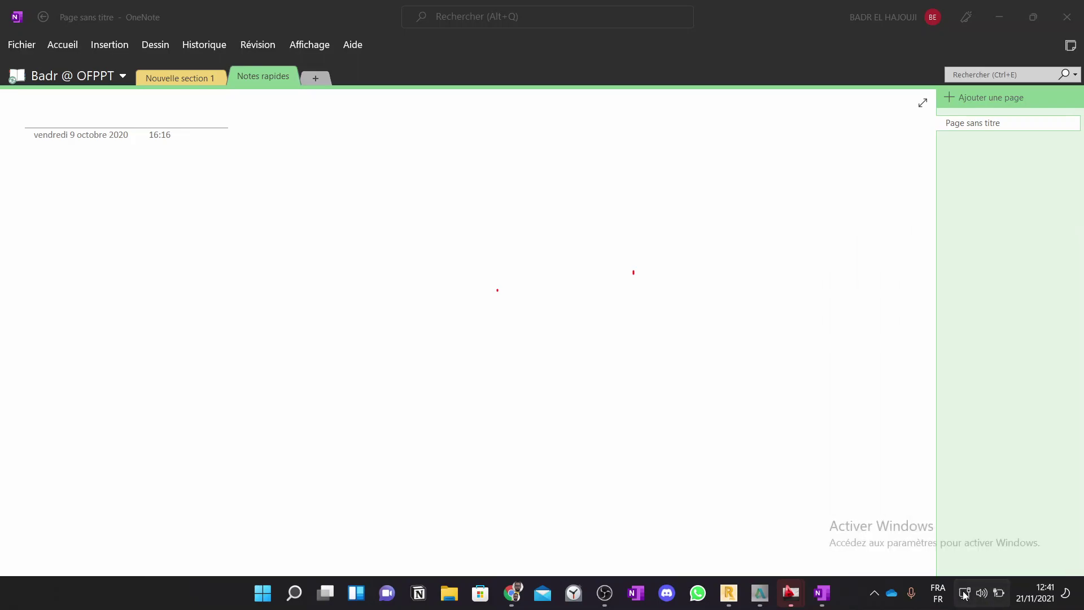
{"action": "left_click", "coordinate": [964, 594]}
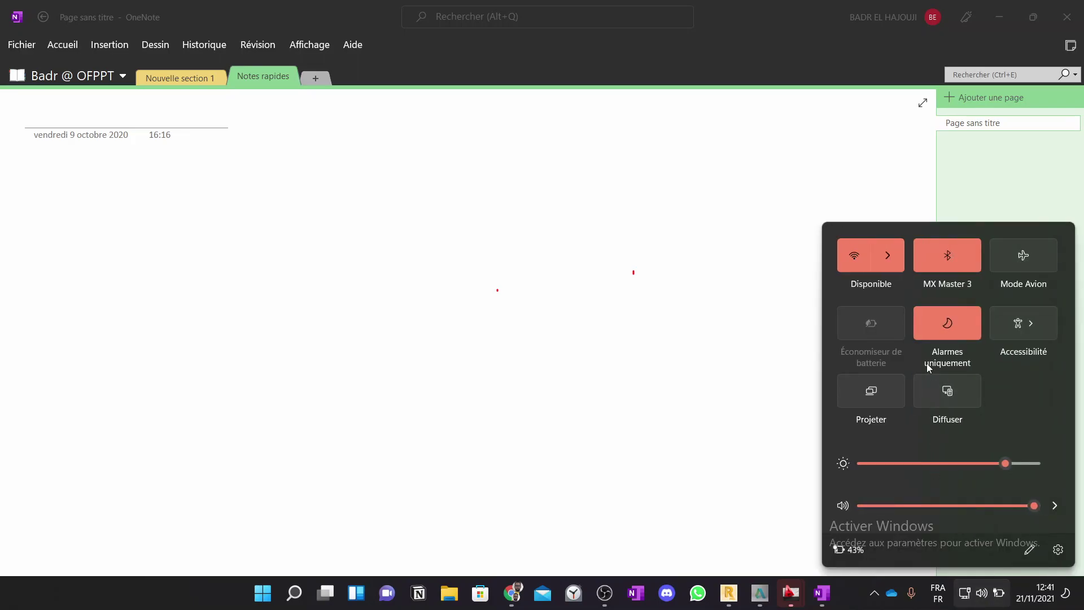
{"action": "right_click", "coordinate": [971, 253]}
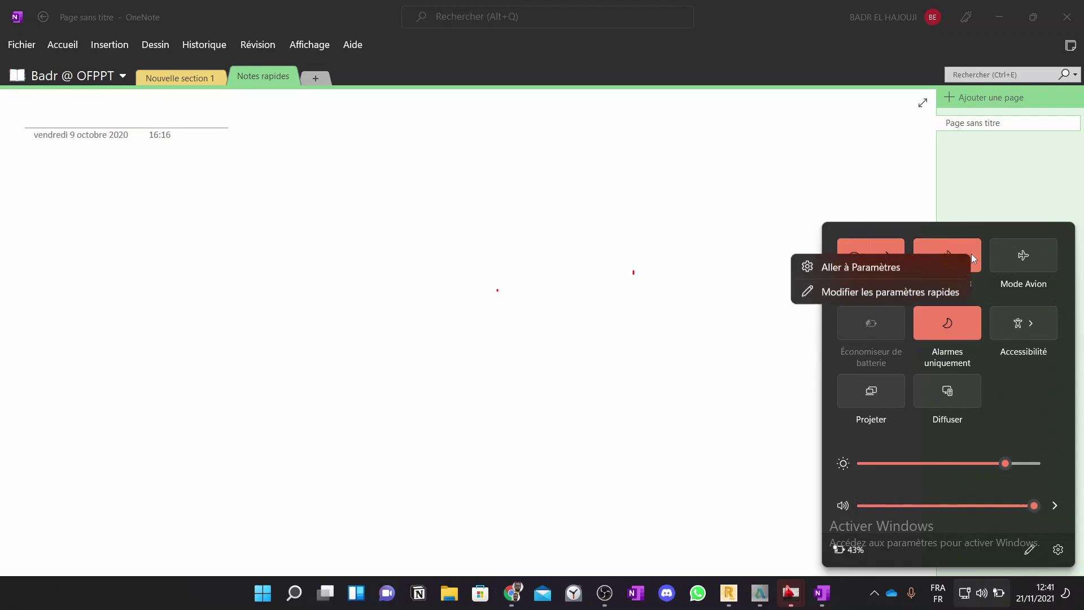
{"action": "left_click", "coordinate": [903, 267]}
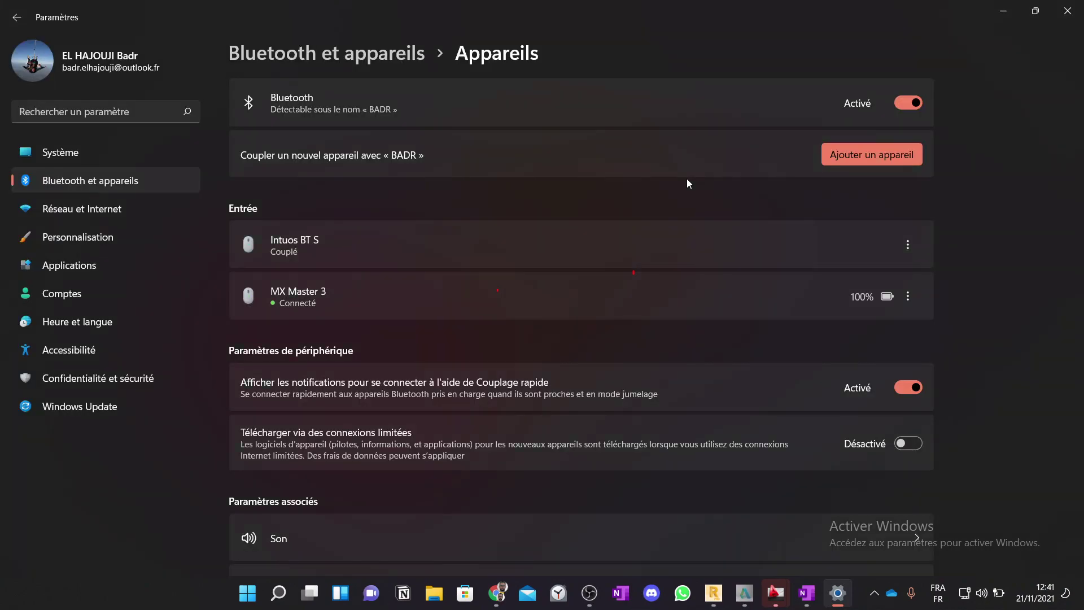
{"action": "left_click", "coordinate": [1069, 15]}
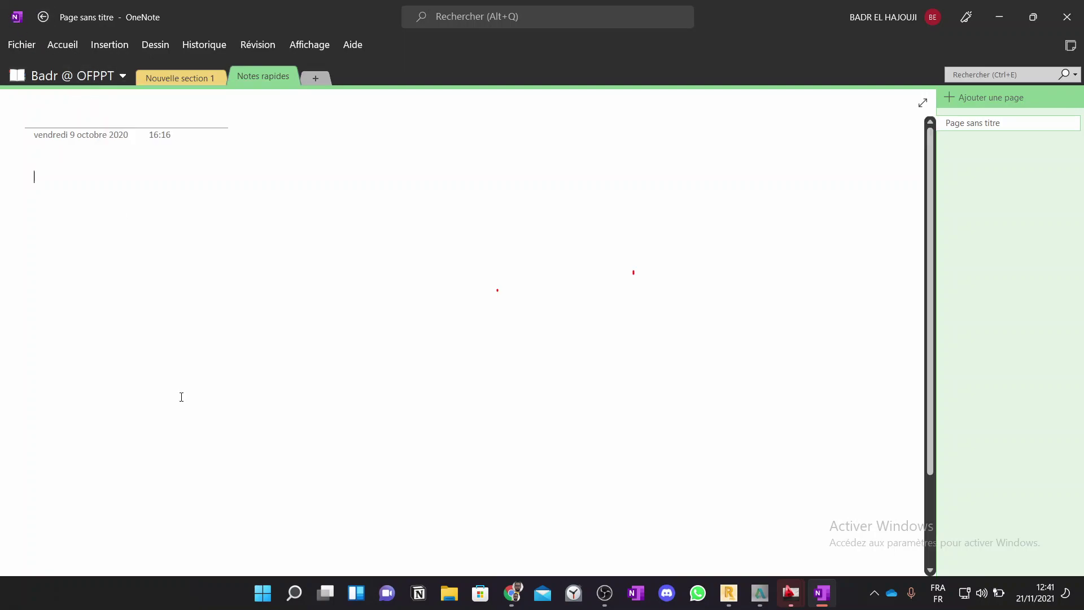
Step: Close the desktop OneNote, switch to OneNote for Windows 10 in a maximized window and dismiss its what's-new notice
{"action": "left_click", "coordinate": [642, 595]}
{"action": "left_click", "coordinate": [1067, 17]}
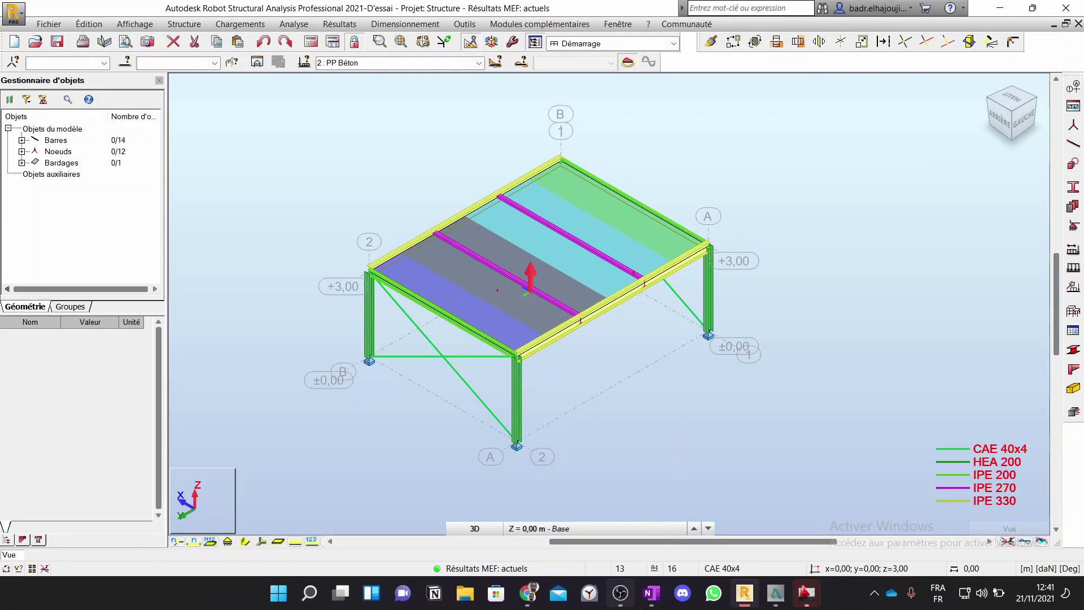
{"action": "left_click", "coordinate": [655, 604]}
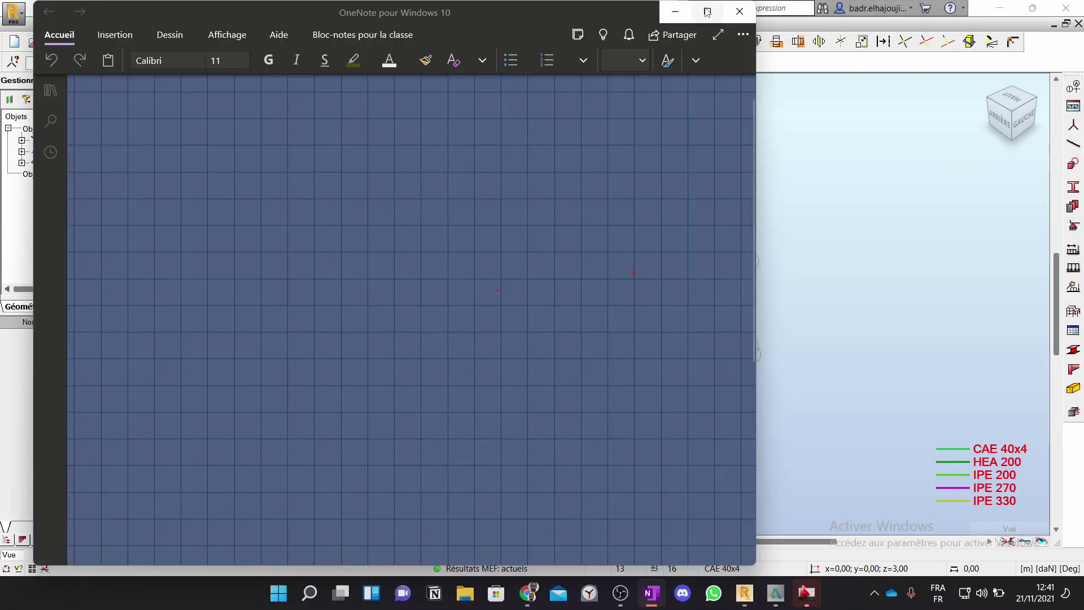
{"action": "left_click", "coordinate": [708, 11]}
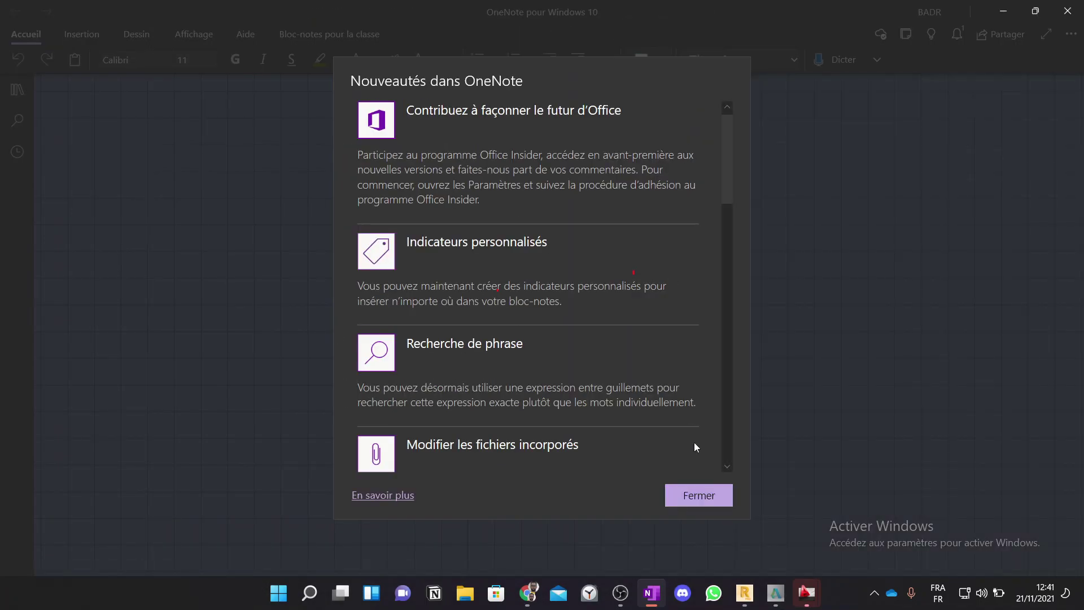
{"action": "left_click", "coordinate": [703, 500]}
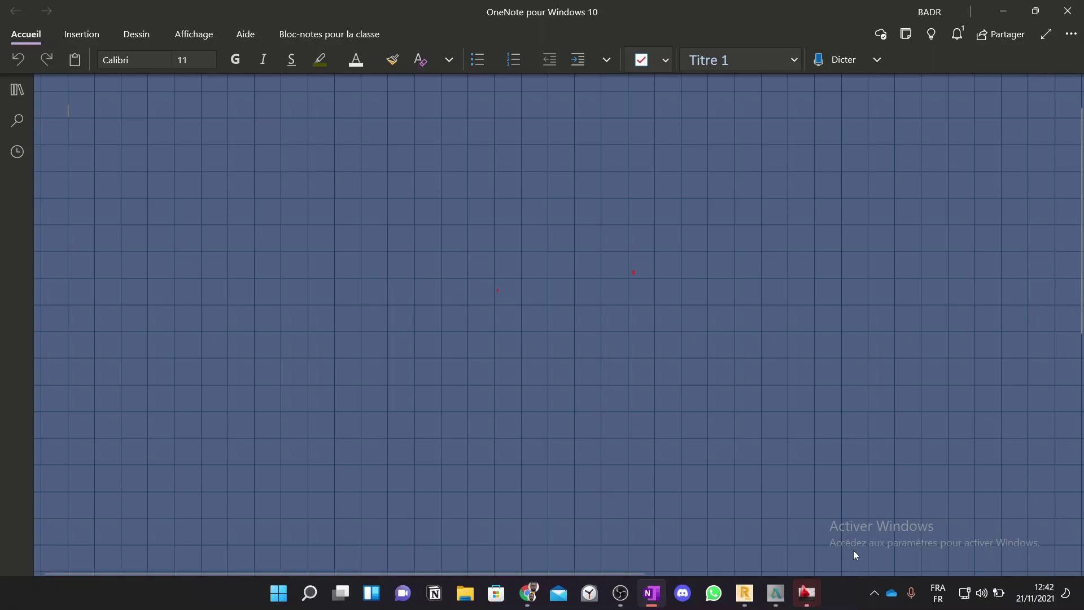
Step: Check the Bluetooth device list again for the Intuos BT S tablet's connection, and close the settings
{"action": "left_click", "coordinate": [874, 593]}
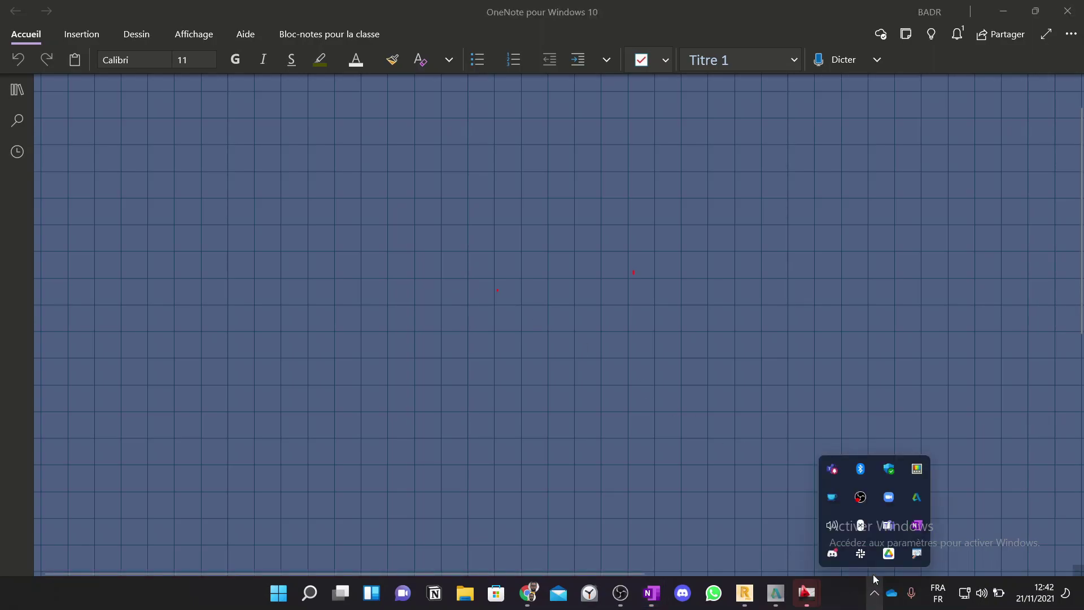
{"action": "double_click", "coordinate": [860, 473]}
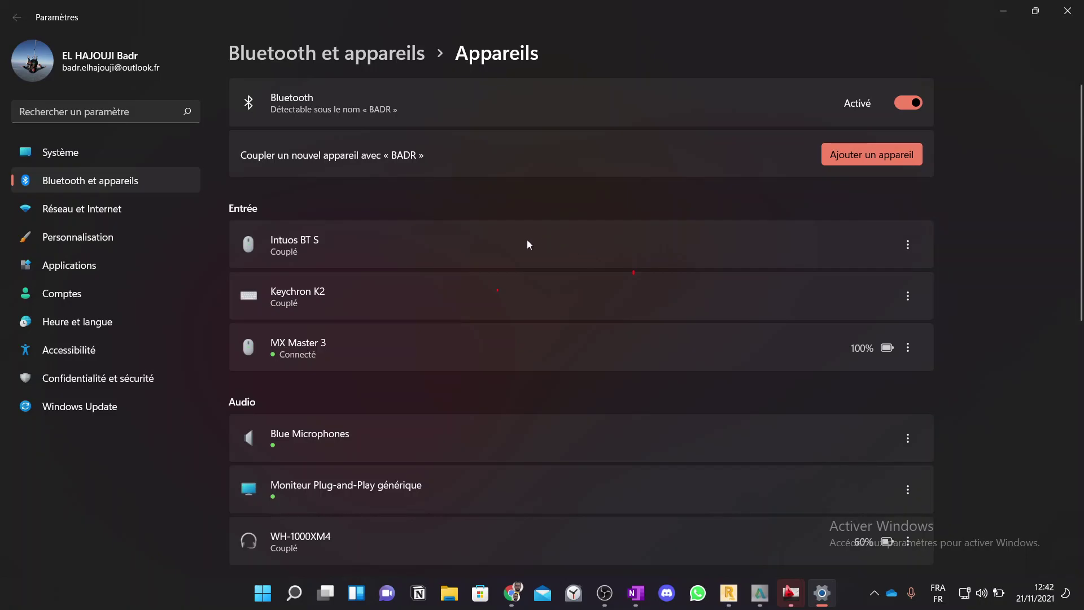
{"action": "left_click", "coordinate": [1065, 11]}
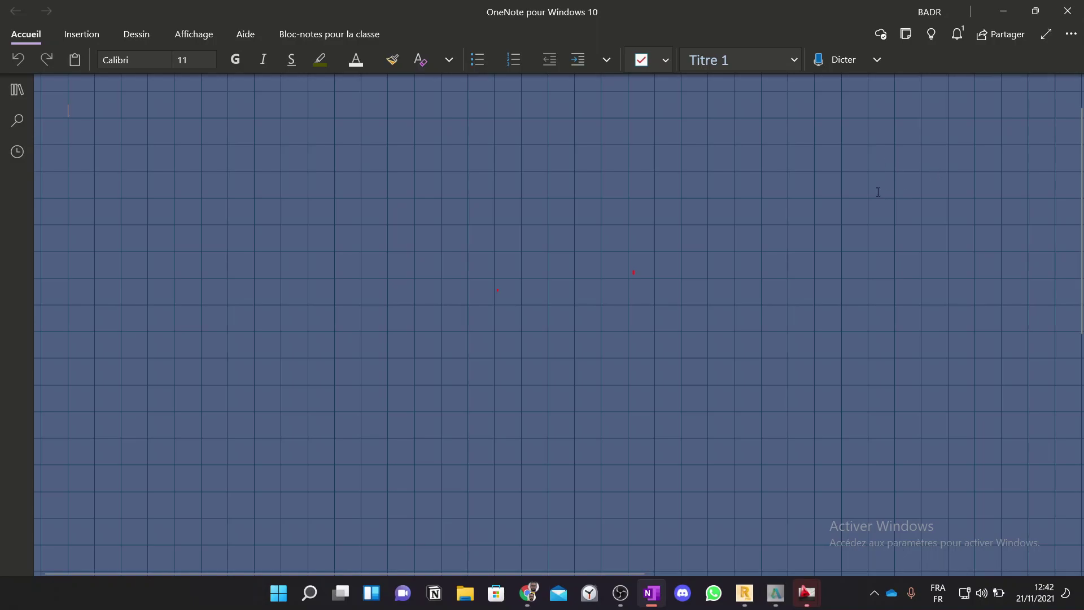
Step: Bring up the drawing tools and examine the white pen's thickness and colour options
{"action": "left_click", "coordinate": [137, 33]}
{"action": "left_click", "coordinate": [138, 34]}
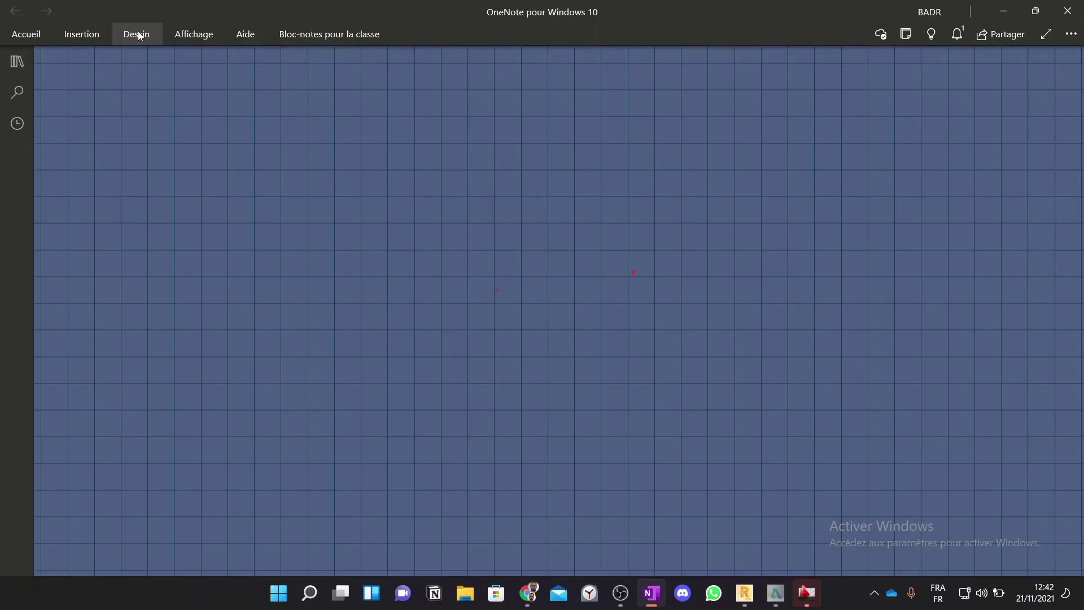
{"action": "left_click", "coordinate": [137, 32]}
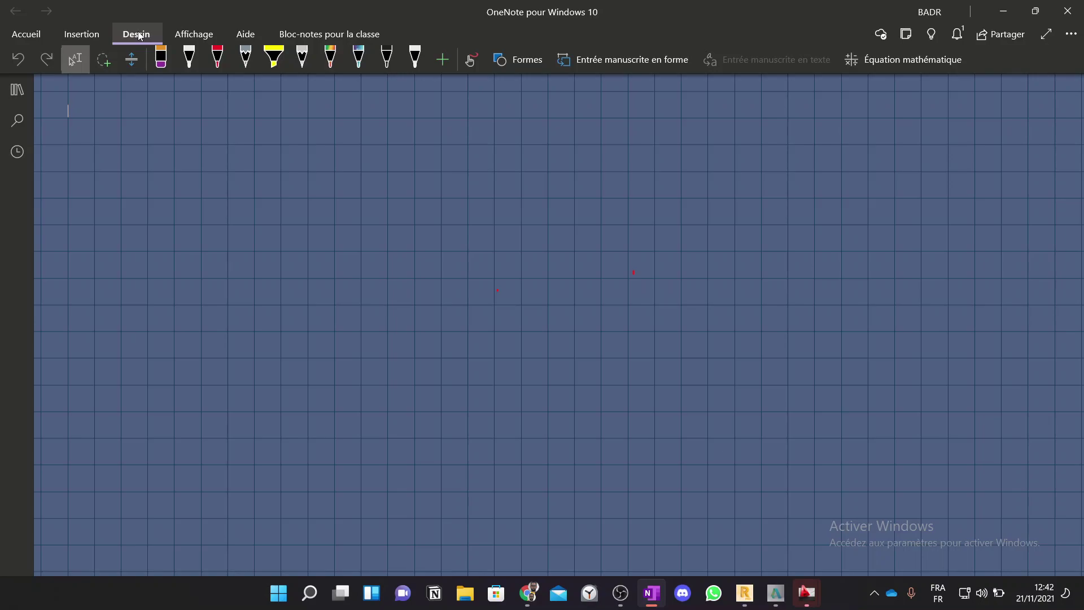
{"action": "left_click", "coordinate": [190, 66]}
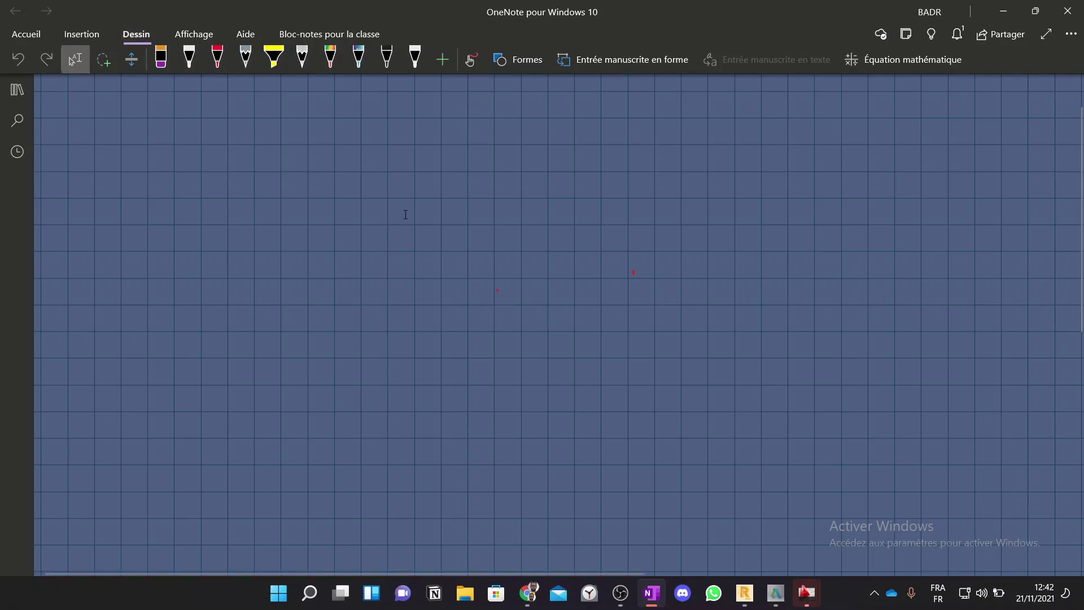
{"action": "left_click", "coordinate": [190, 60]}
{"action": "left_click", "coordinate": [189, 59]}
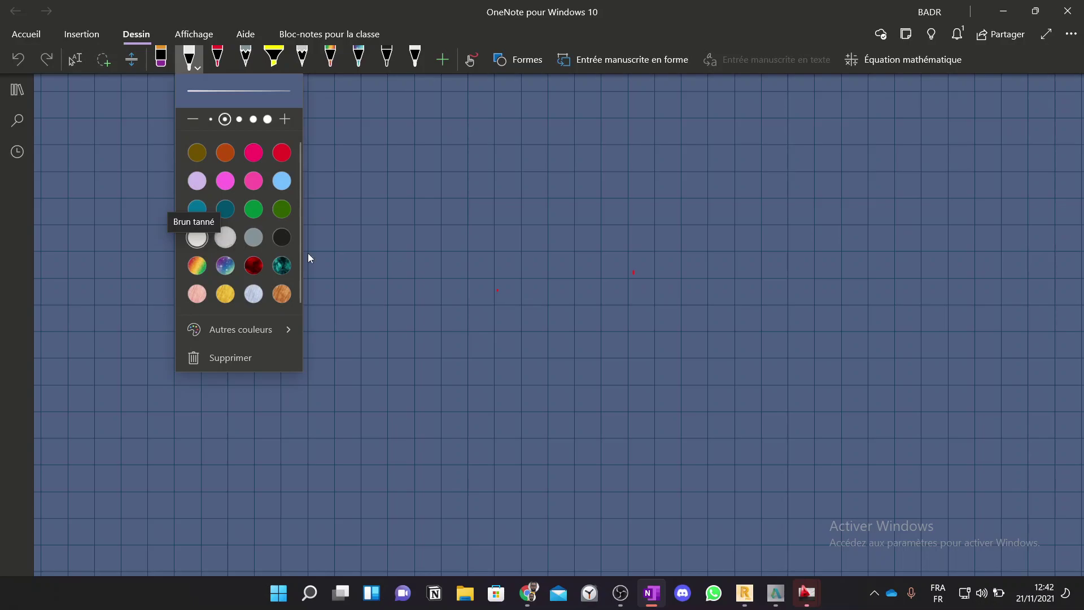
{"action": "key", "text": "Escape"}
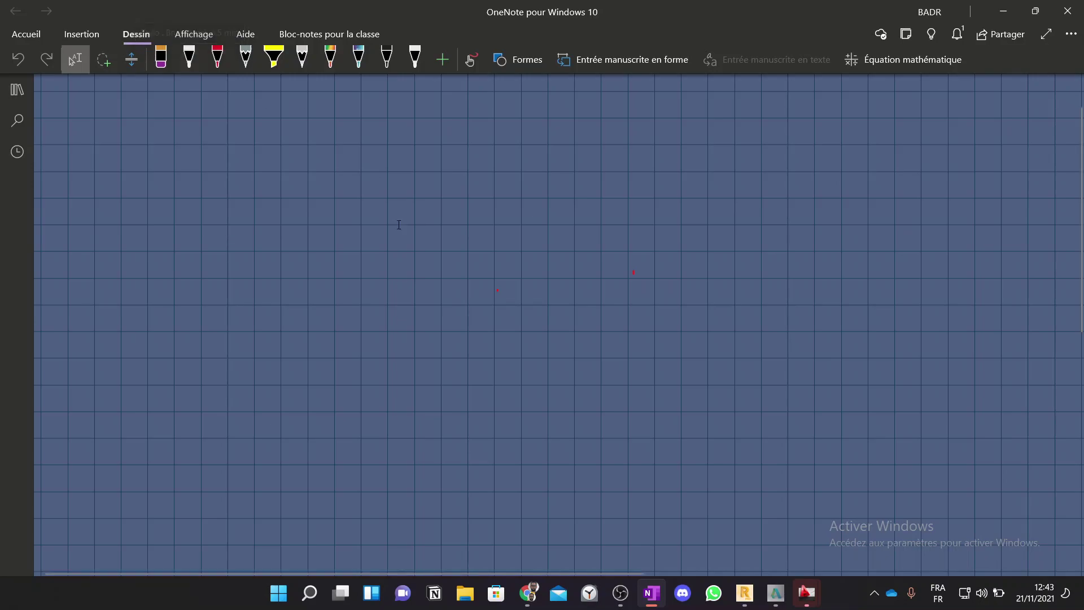
Step: Open the Bluetooth devices list in the Windows settings, search for a new Bluetooth device to add, and dismiss the search
{"action": "left_click", "coordinate": [873, 597]}
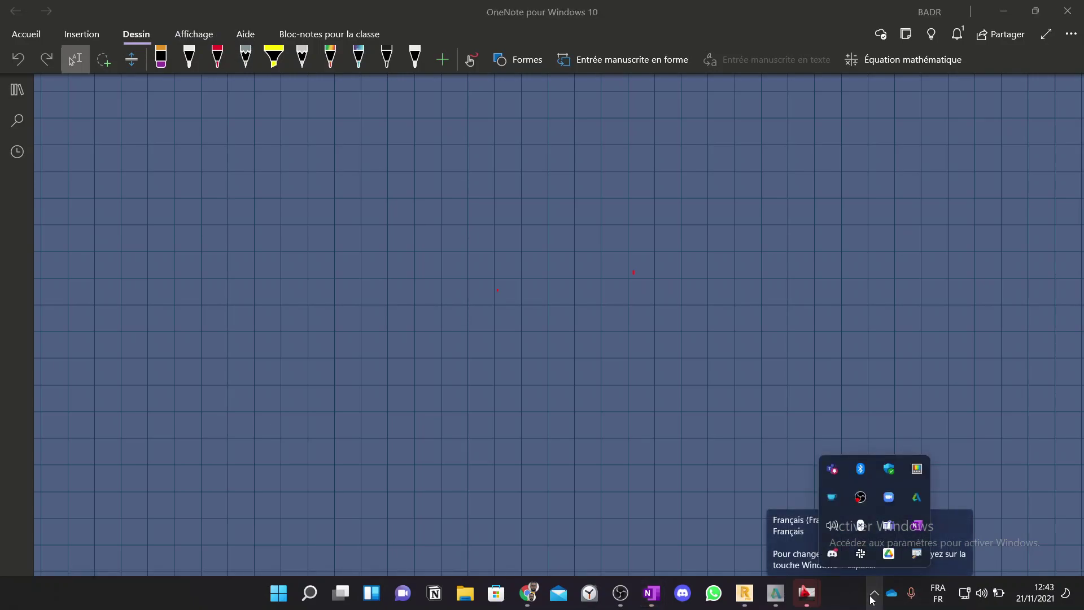
{"action": "left_click", "coordinate": [873, 598]}
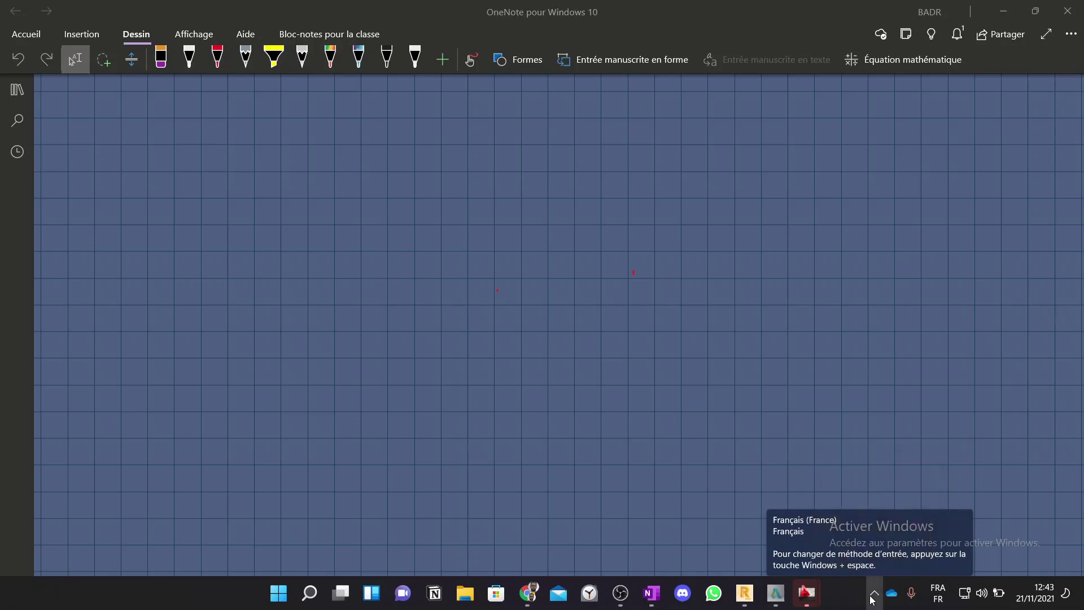
{"action": "left_click", "coordinate": [873, 598]}
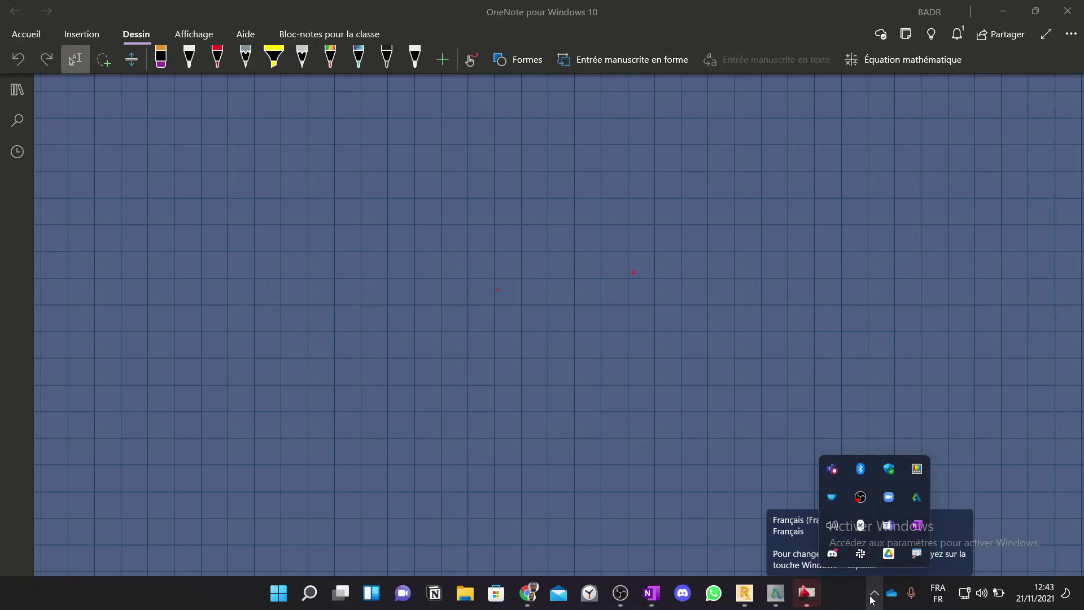
{"action": "right_click", "coordinate": [858, 470]}
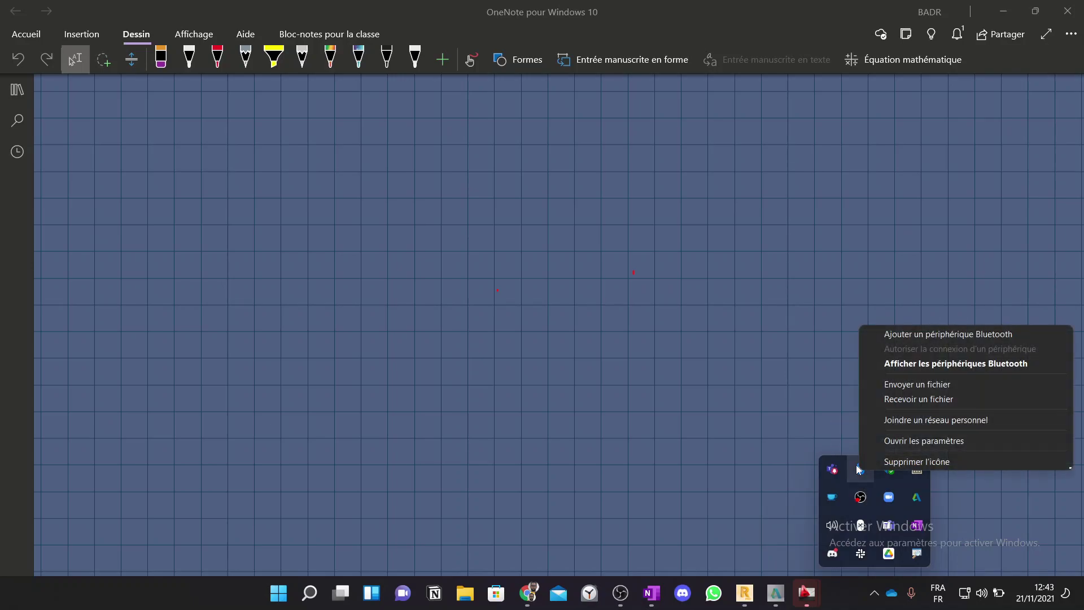
{"action": "left_click", "coordinate": [915, 364]}
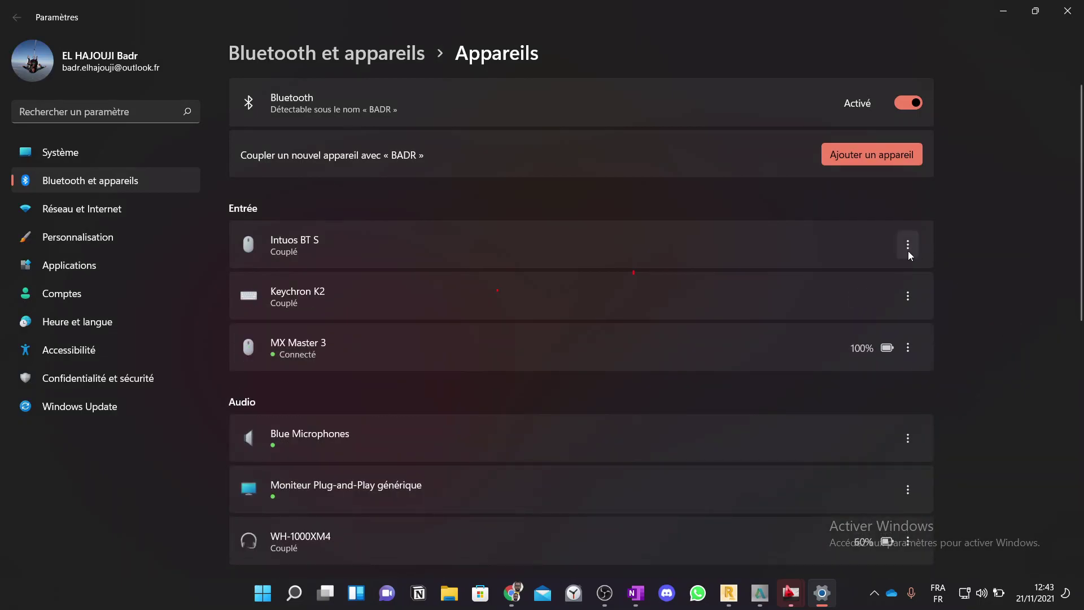
{"action": "left_click", "coordinate": [873, 159]}
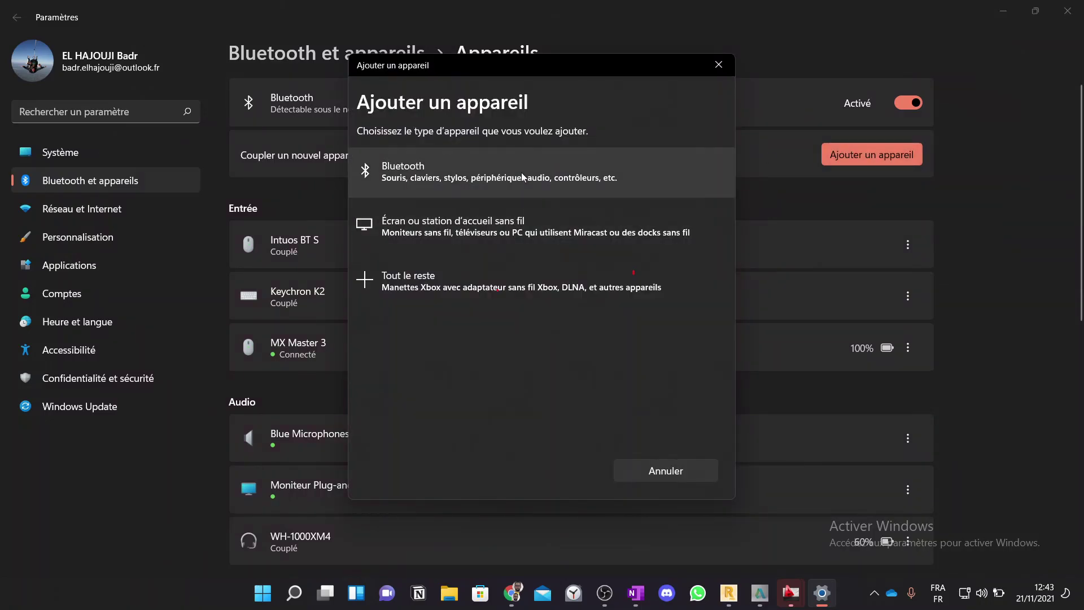
{"action": "left_click", "coordinate": [522, 178]}
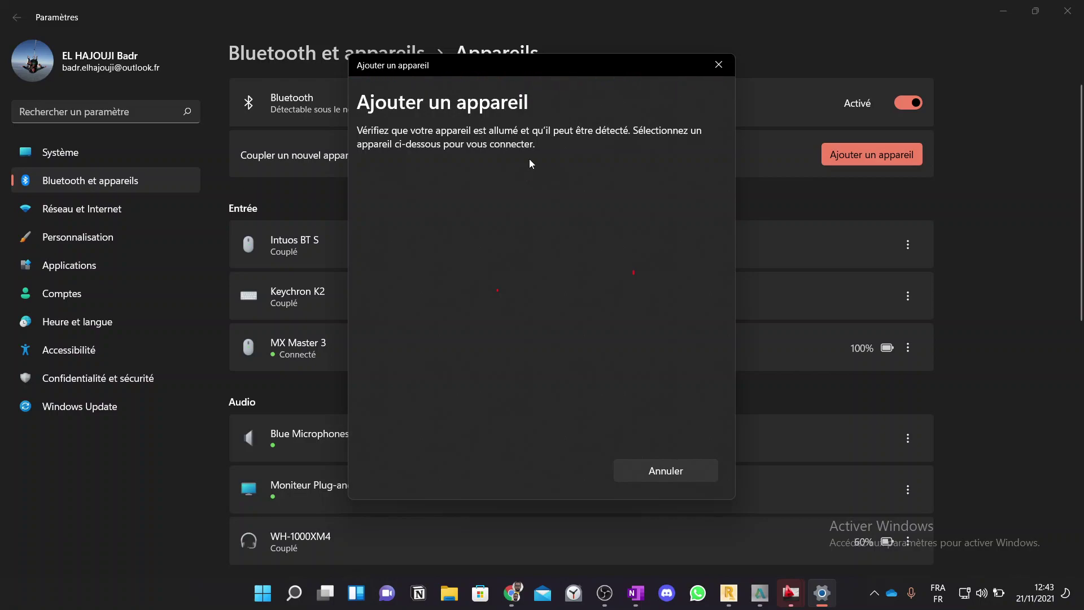
{"action": "left_click", "coordinate": [709, 67]}
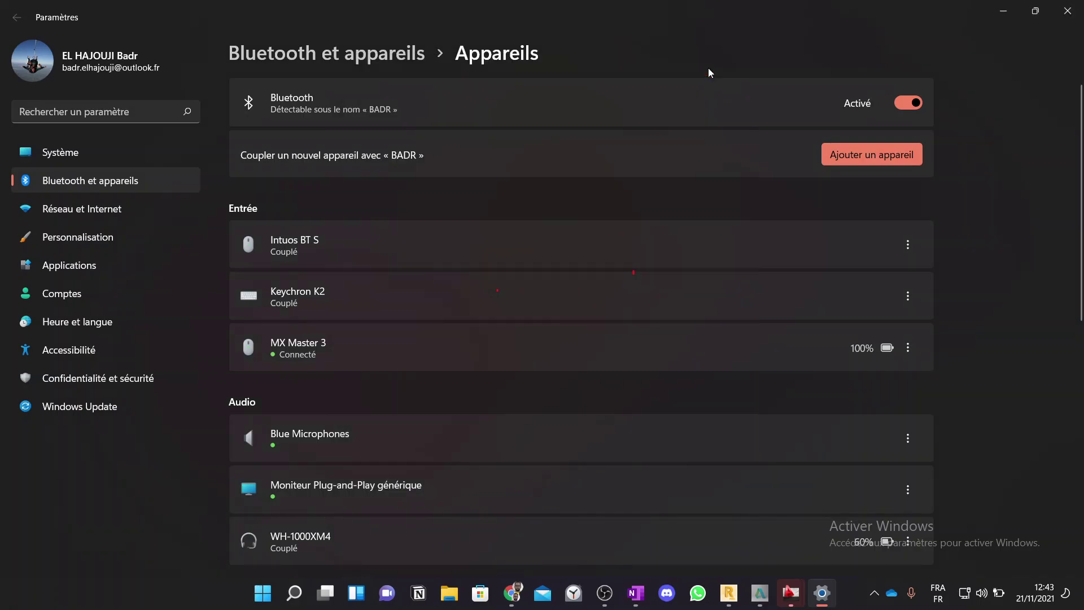
Step: Switch to Robot Structural Analysis, open the steel/aluminium design layout and bring up the CM66 family definitions
{"action": "left_click", "coordinate": [728, 594]}
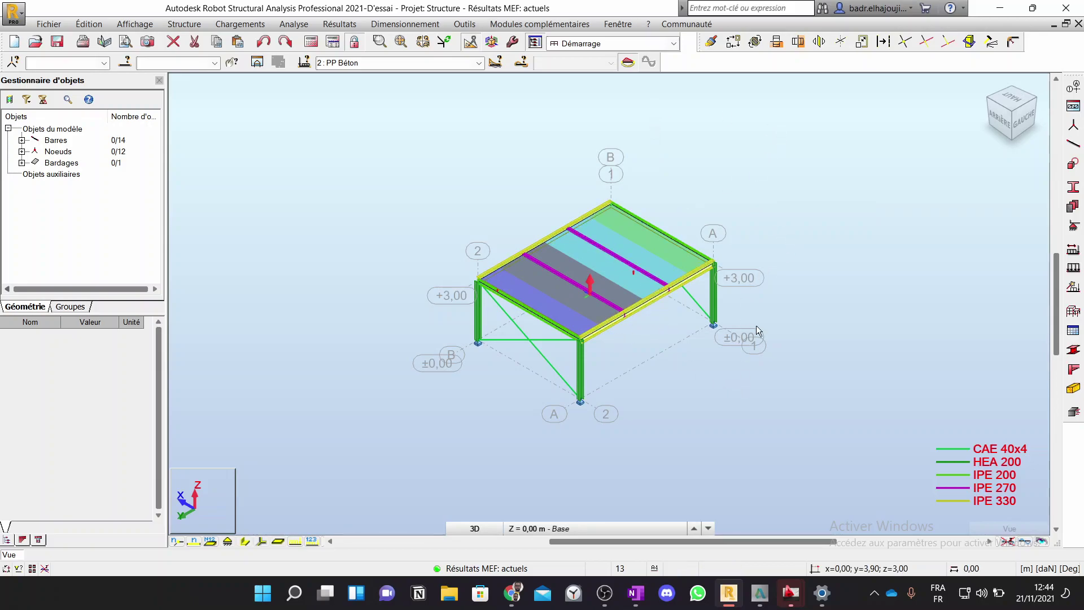
{"action": "left_click", "coordinate": [1073, 358]}
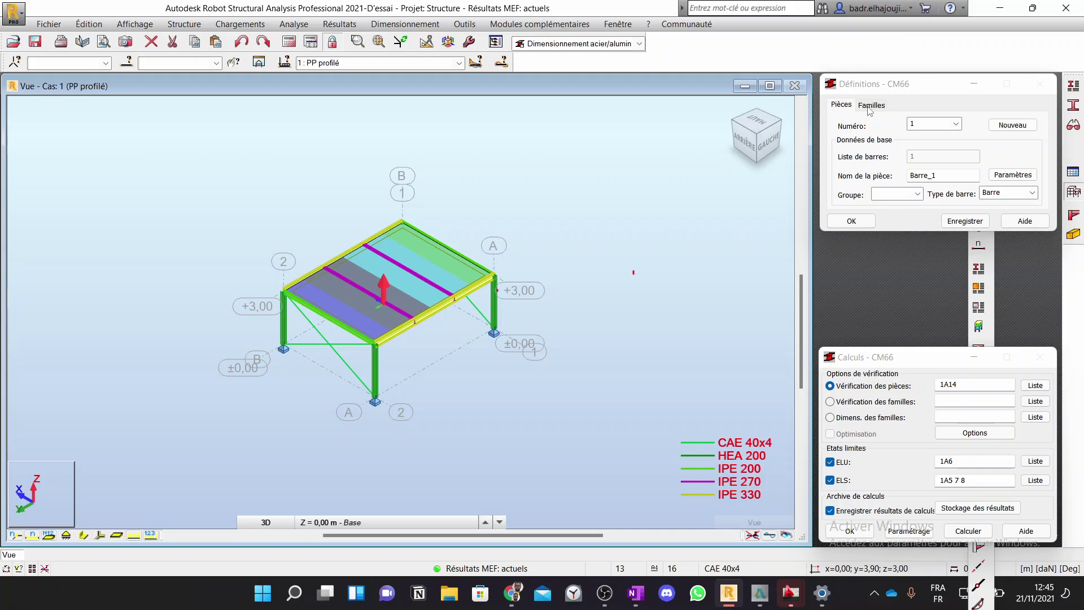
{"action": "left_click", "coordinate": [870, 108]}
{"action": "left_click", "coordinate": [871, 109]}
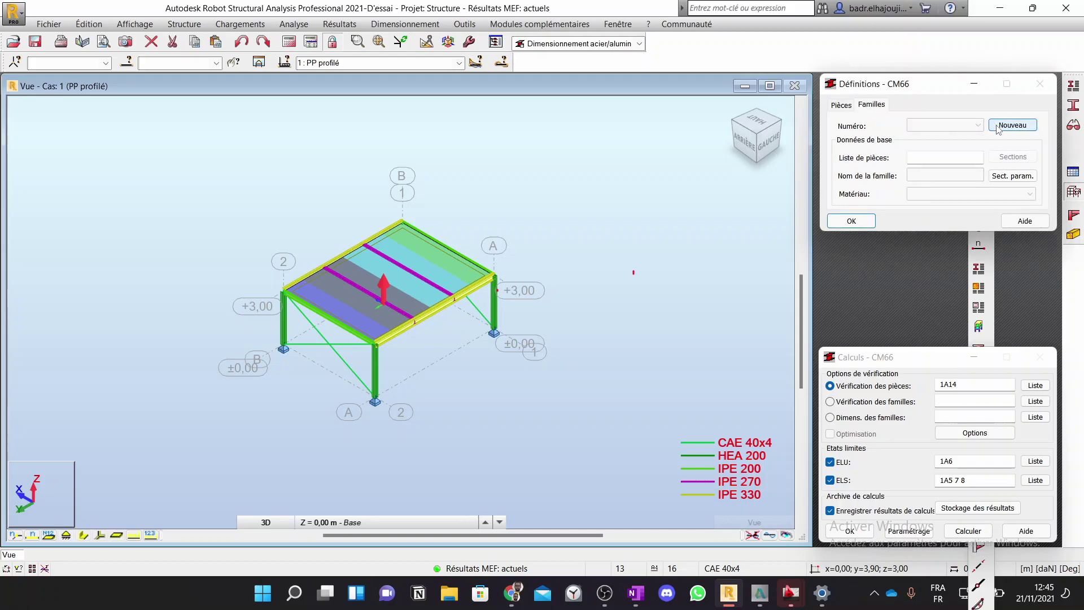
{"action": "left_click", "coordinate": [843, 106]}
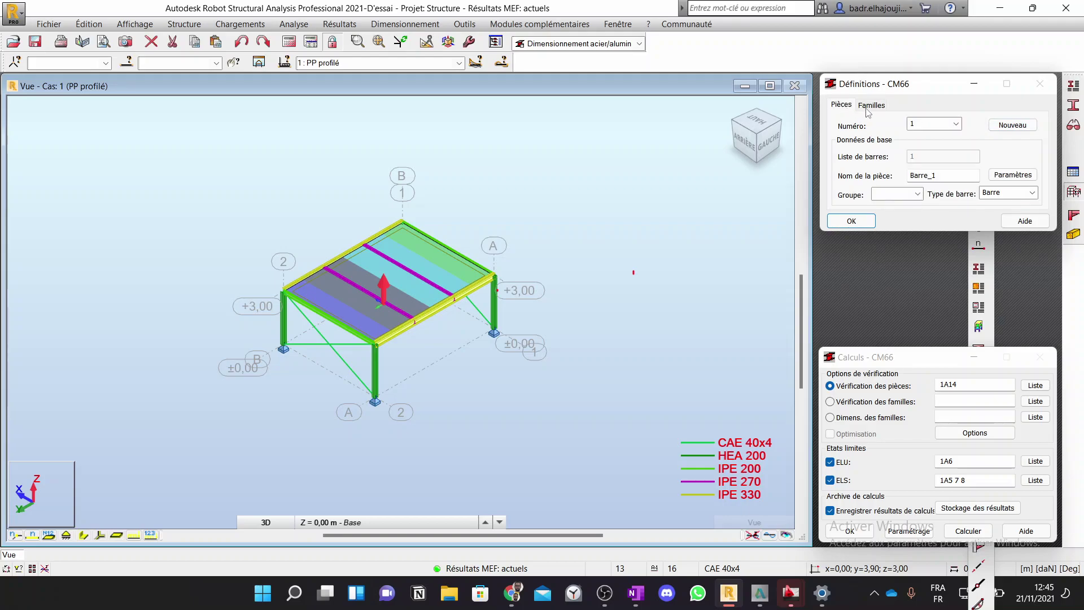
{"action": "left_click", "coordinate": [869, 105]}
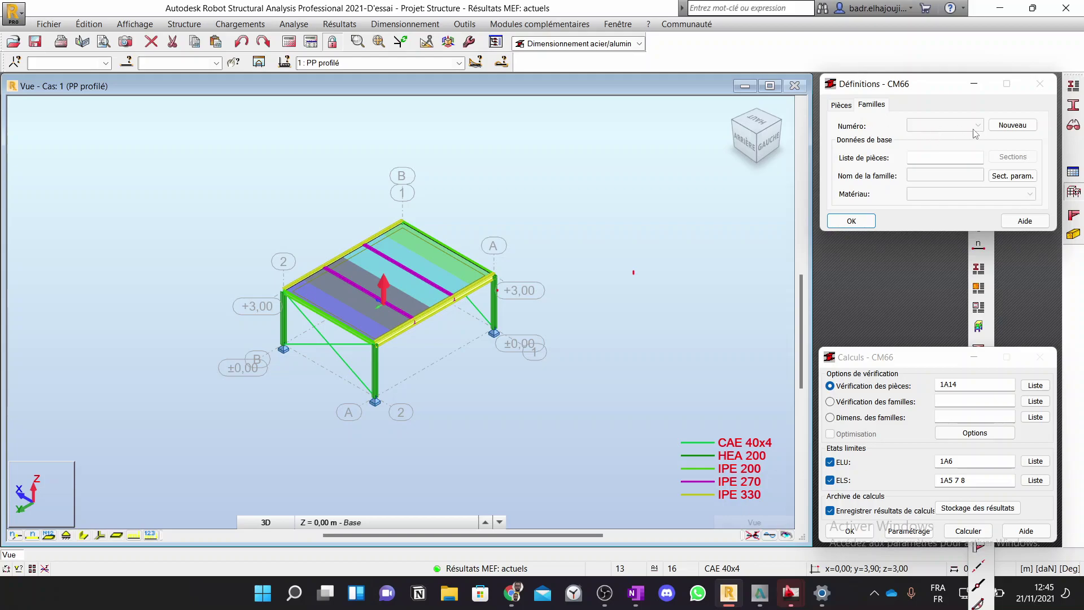
Step: Create CM66 family 1 named "Solive de rive" from edge joists 5 and 10, turn on the bar numbers in the view, and save the family
{"action": "left_click", "coordinate": [1001, 132]}
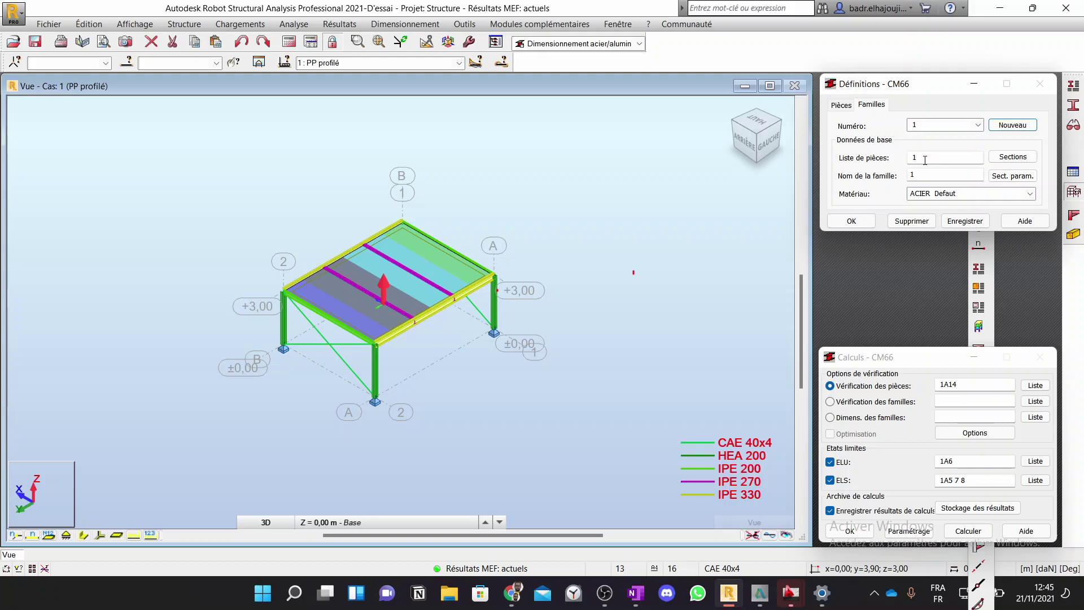
{"action": "double_click", "coordinate": [925, 160]}
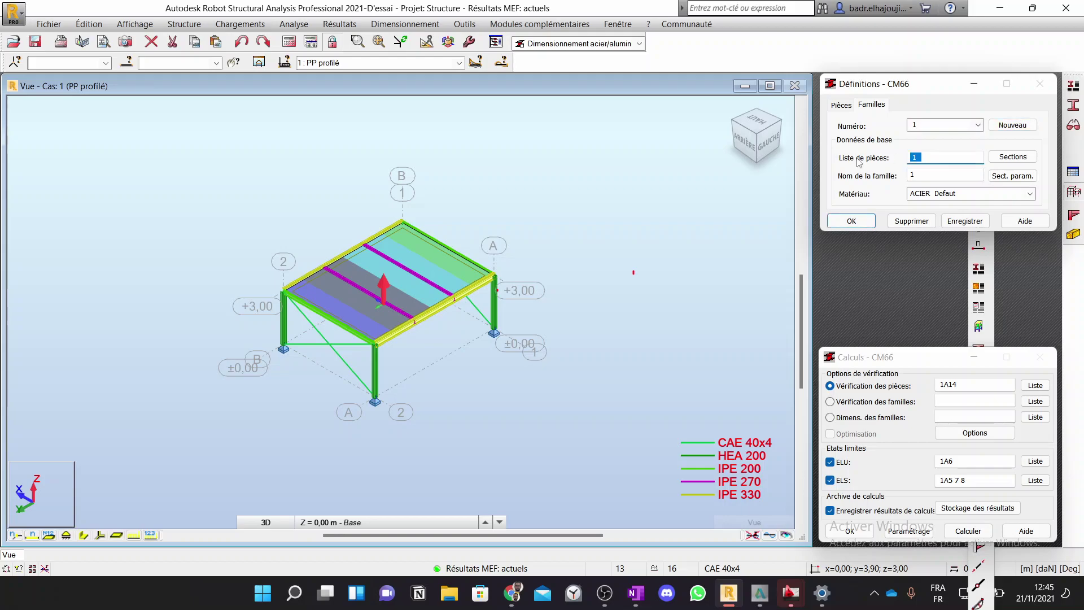
{"action": "left_click", "coordinate": [360, 336]}
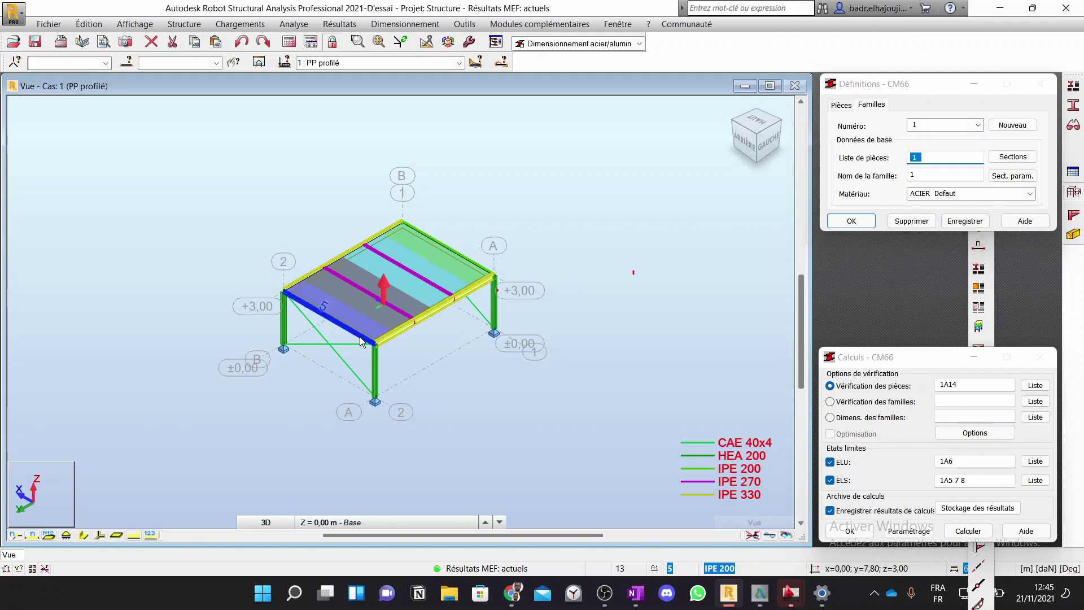
{"action": "left_click", "coordinate": [360, 336]}
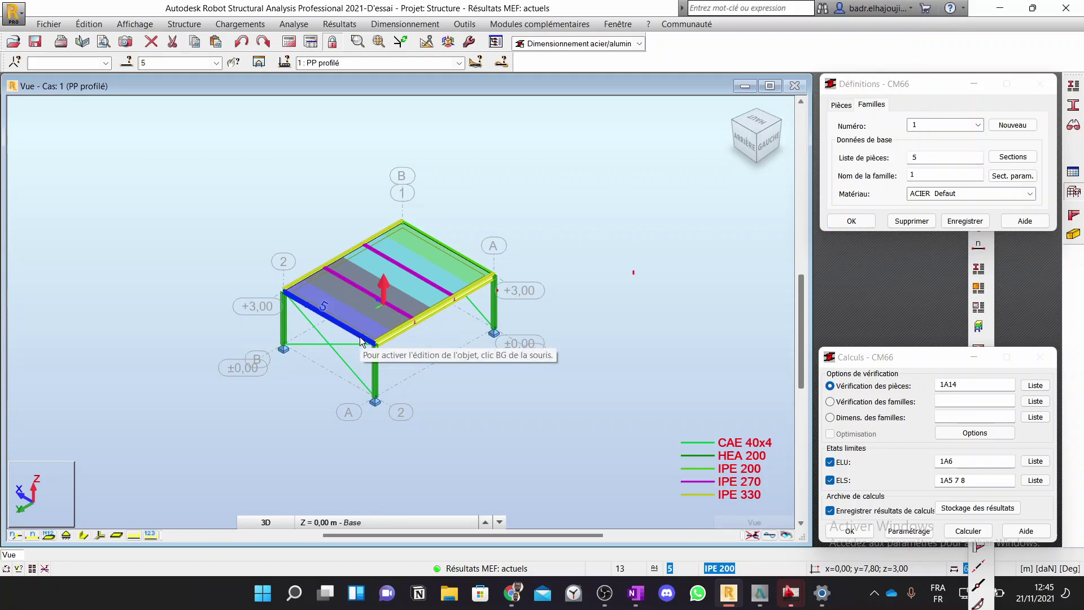
{"action": "left_click", "coordinate": [464, 255], "text": "ctrl"}
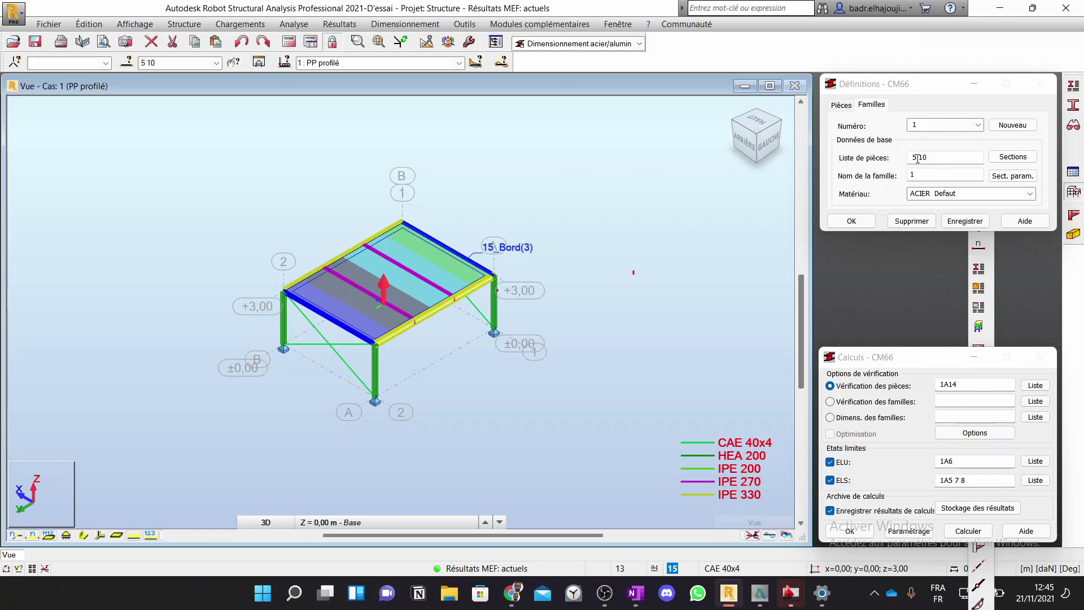
{"action": "left_click", "coordinate": [34, 535]}
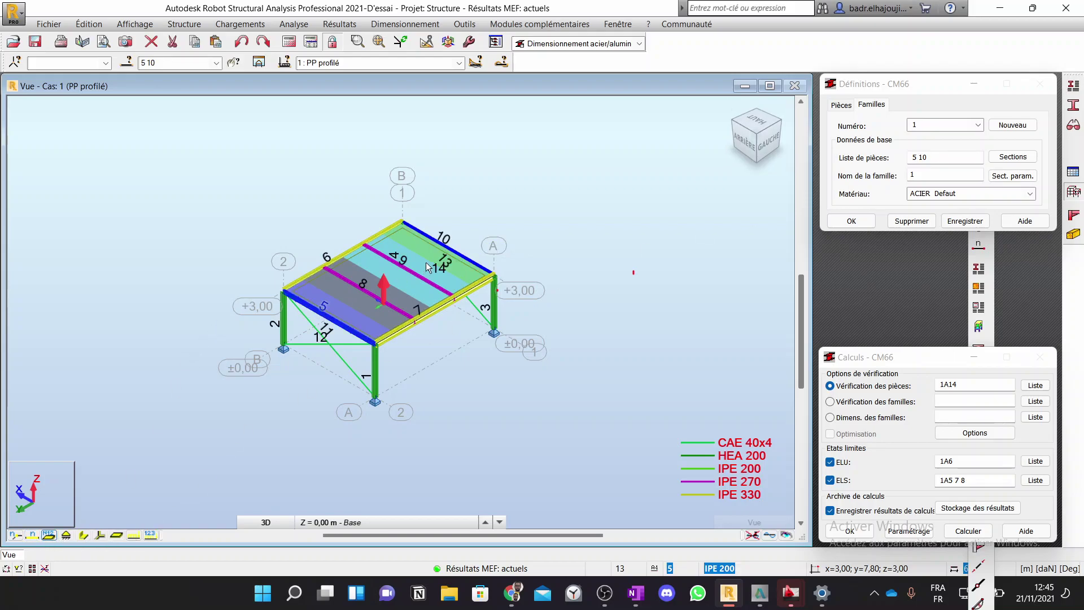
{"action": "left_click", "coordinate": [925, 174]}
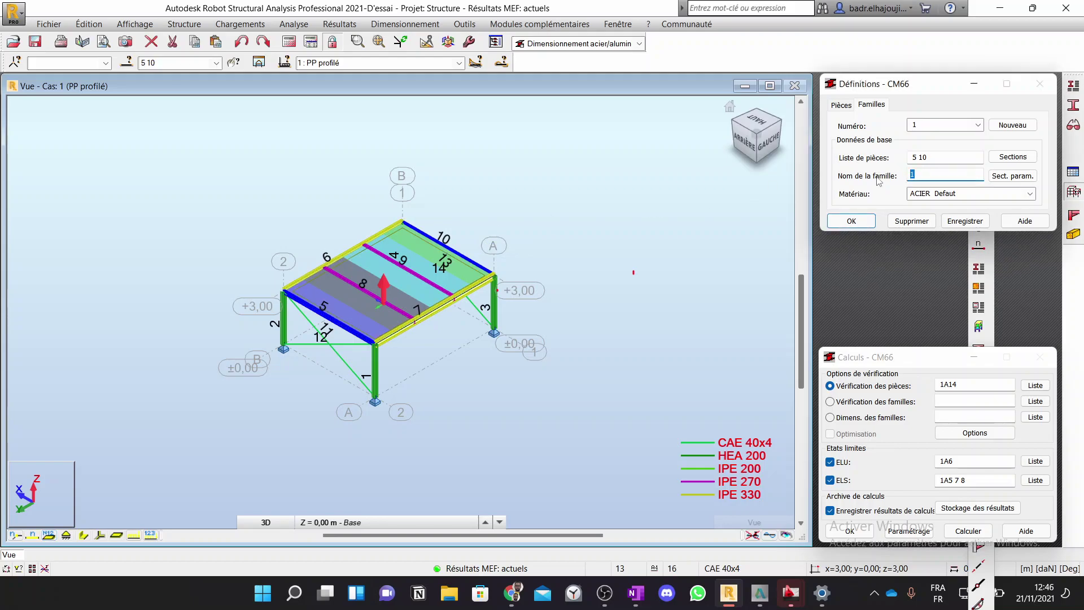
{"action": "type", "text": "Solive de rive"}
{"action": "left_click", "coordinate": [953, 222]}
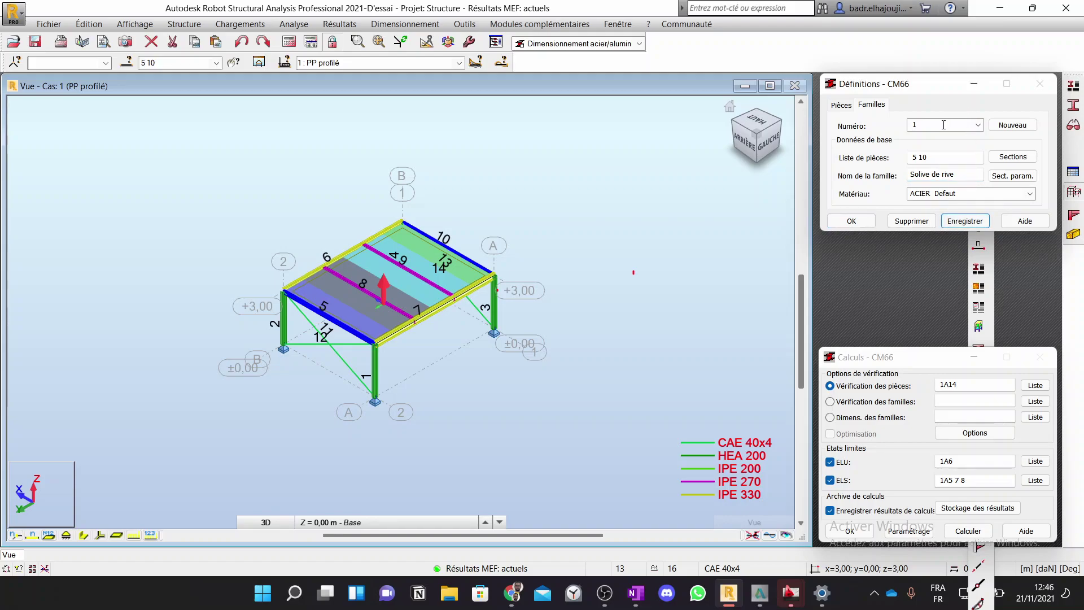
Step: Define family 2 with the intermediate joists 8 and 9, name it "Solive courant", and save it
{"action": "double_click", "coordinate": [955, 120]}
{"action": "type", "text": "2"}
{"action": "left_click", "coordinate": [933, 158]}
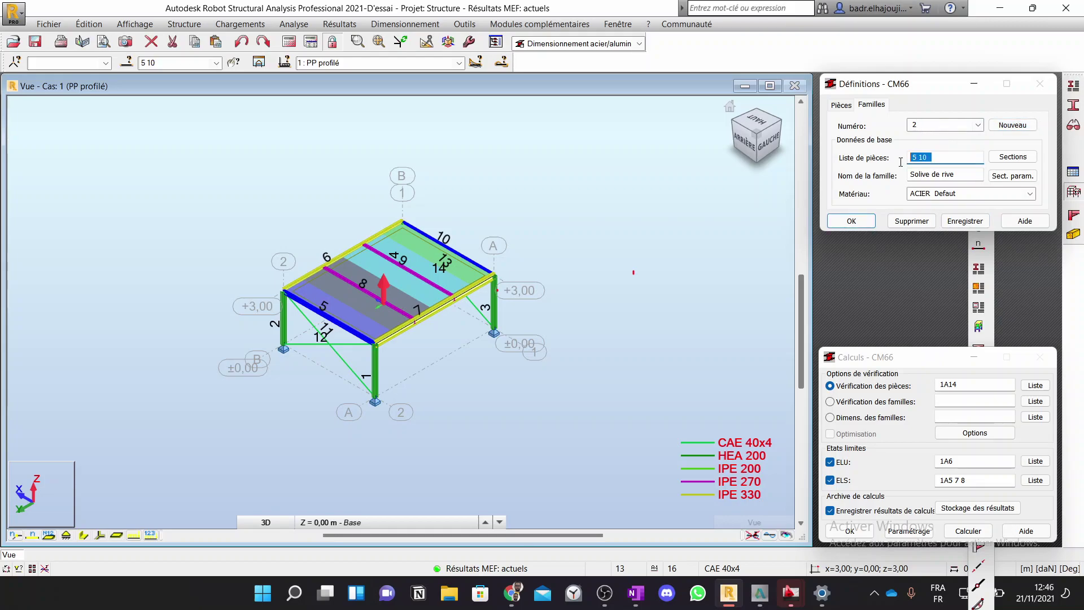
{"action": "left_click", "coordinate": [394, 308]}
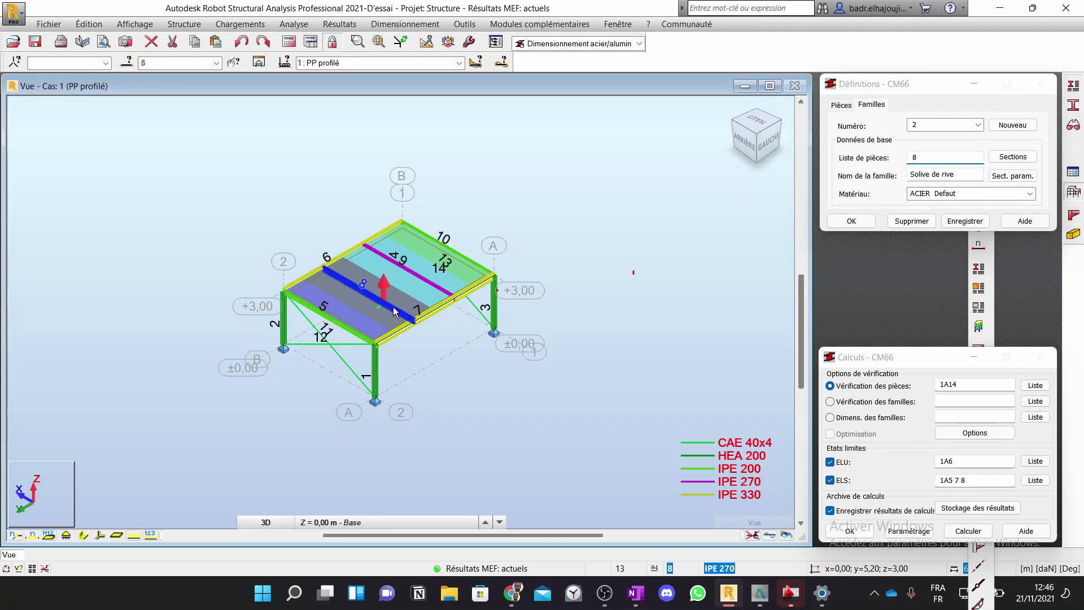
{"action": "left_click", "coordinate": [427, 284], "text": "ctrl"}
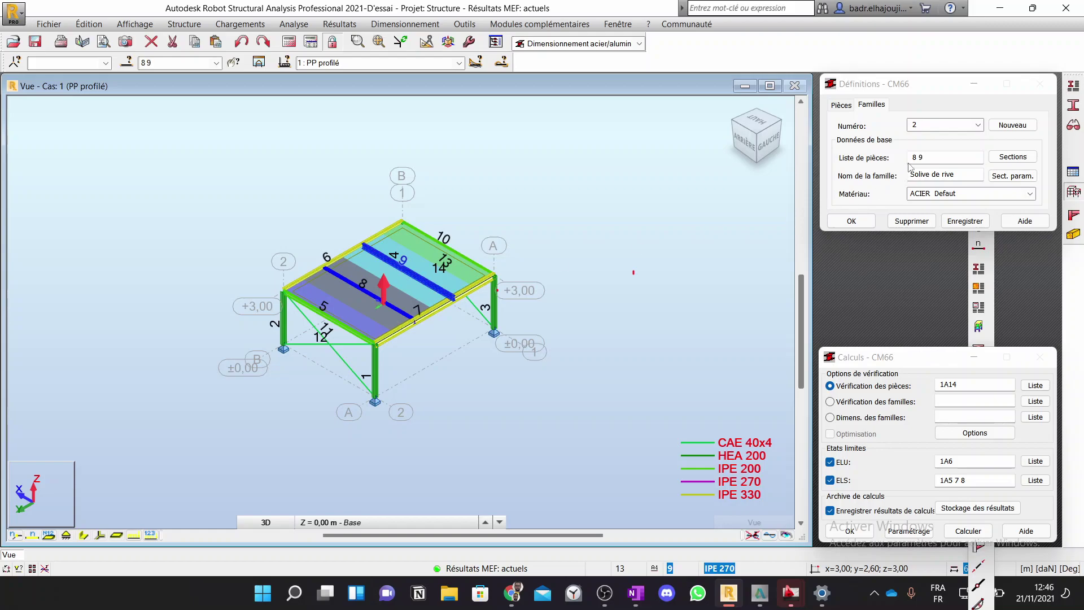
{"action": "left_click_drag", "start_coordinate": [957, 175], "coordinate": [933, 175]}
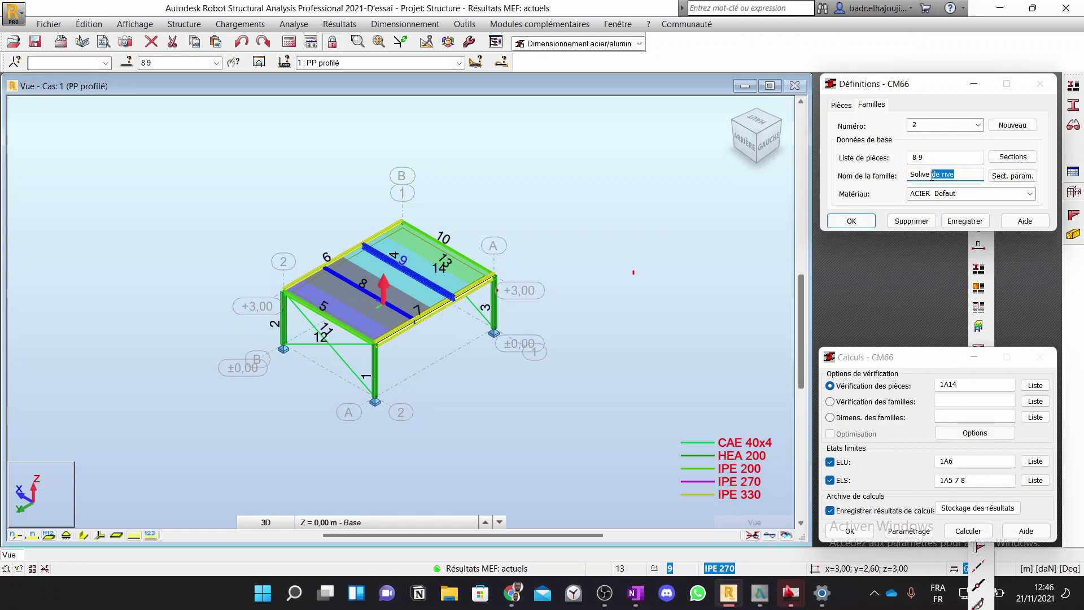
{"action": "type", "text": "cp"}
{"action": "type", "text": "ourant"}
{"action": "left_click", "coordinate": [965, 221]}
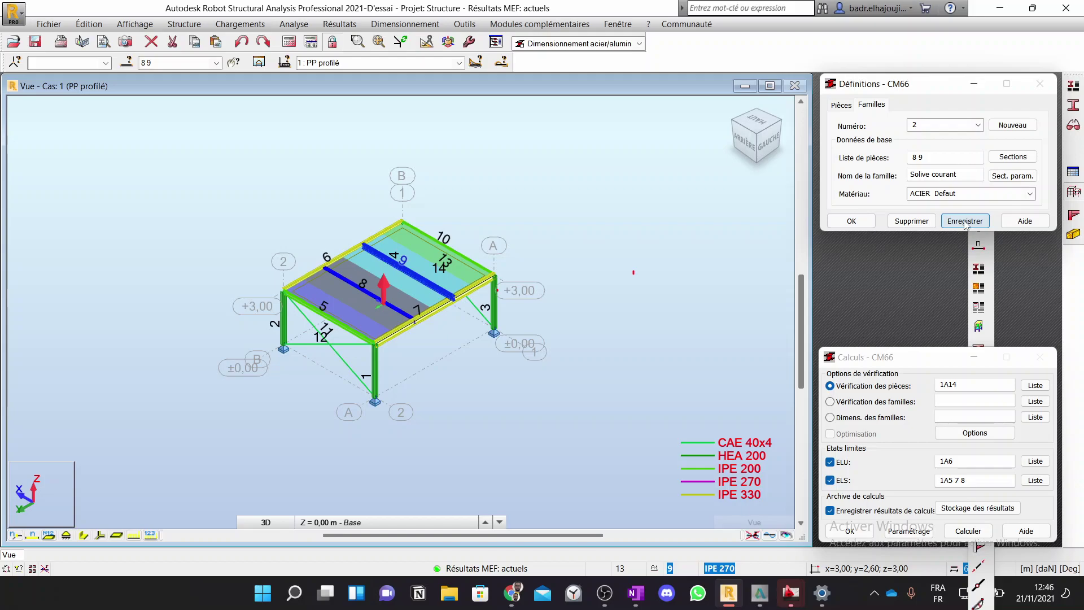
Step: Create family 3 with the IPE 330 beams 6 and 7, name it "poutre", and save it
{"action": "left_click", "coordinate": [1014, 126]}
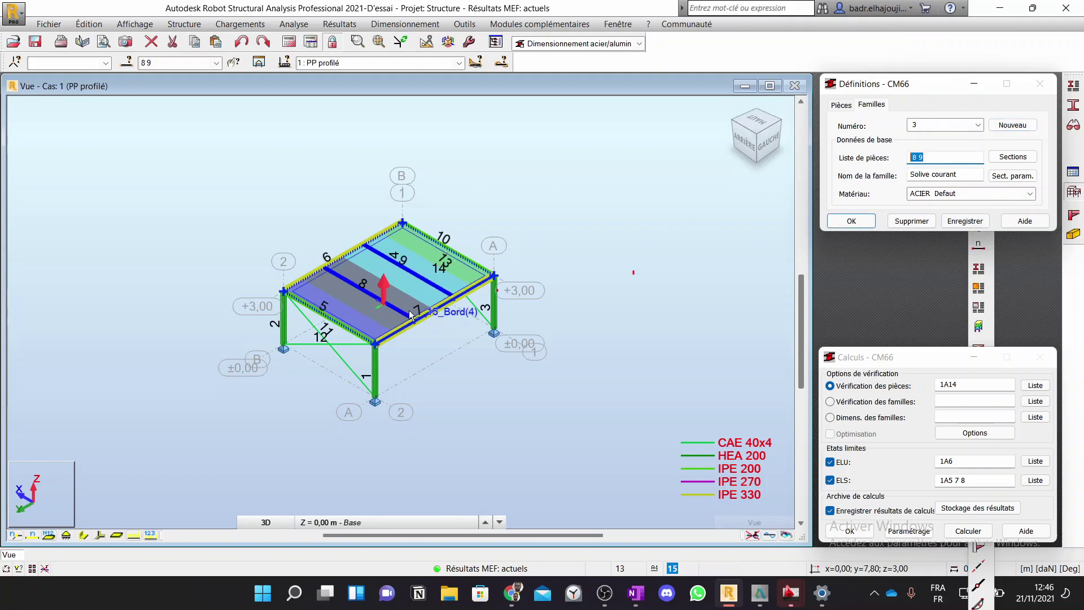
{"action": "left_click", "coordinate": [437, 318]}
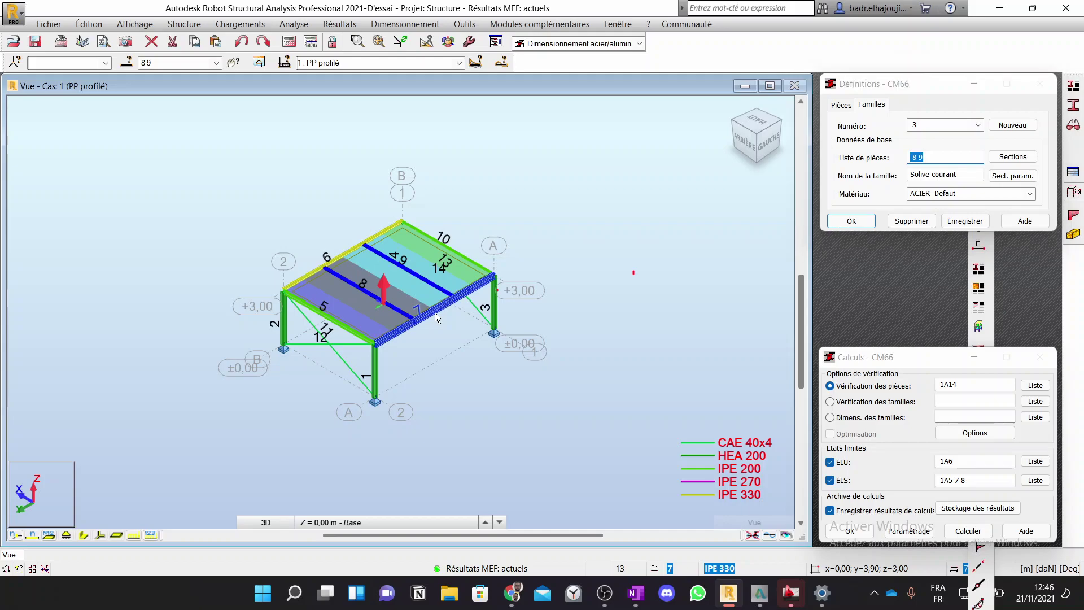
{"action": "left_click", "coordinate": [347, 250], "text": "ctrl"}
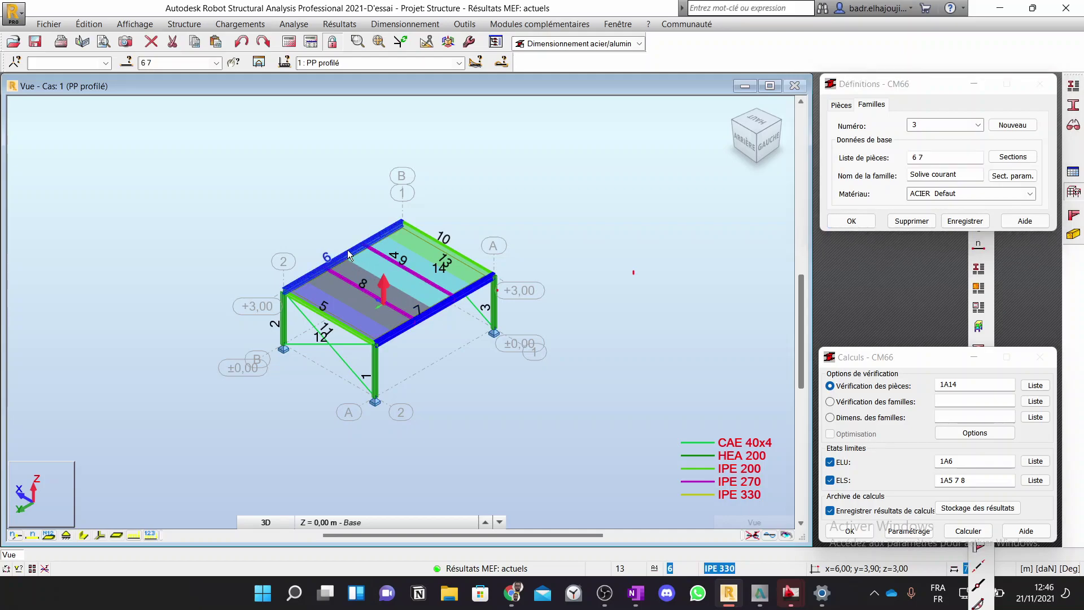
{"action": "left_click", "coordinate": [950, 179]}
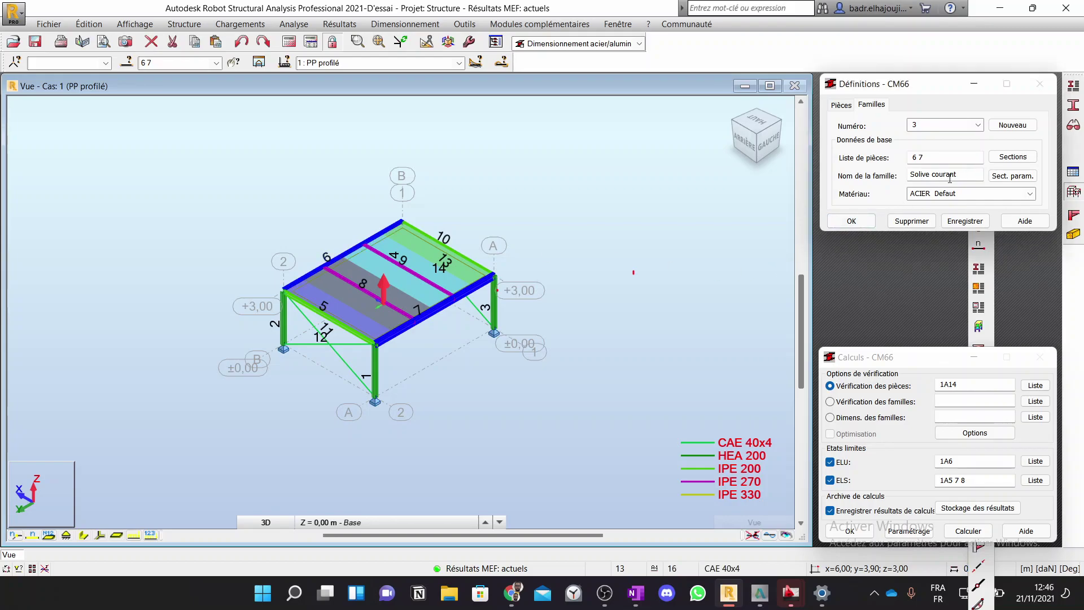
{"action": "left_click", "coordinate": [950, 179]}
{"action": "type", "text": "poutre"}
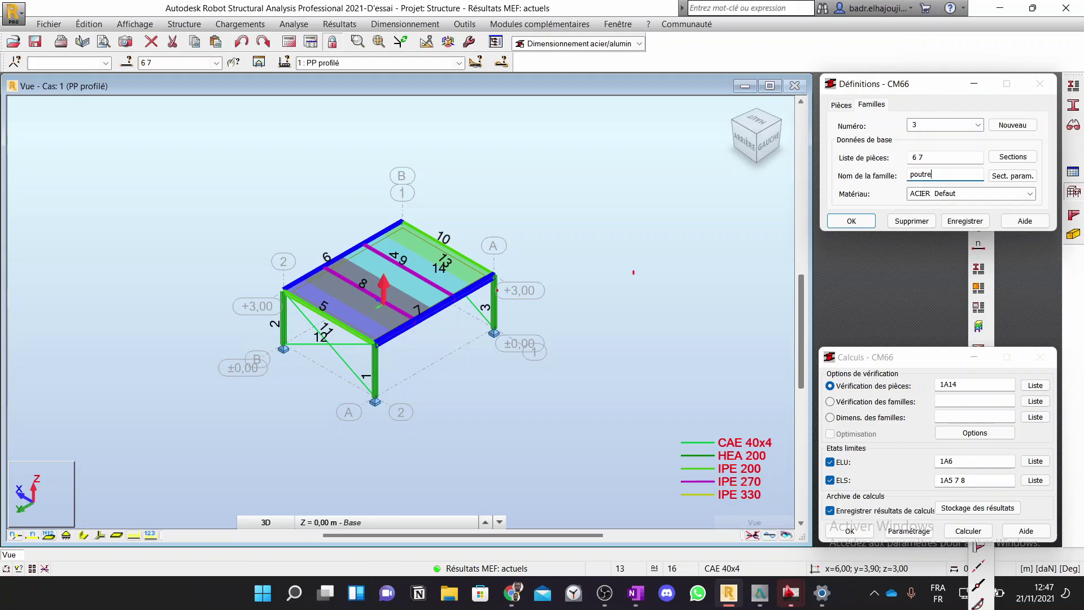
{"action": "left_click", "coordinate": [961, 222]}
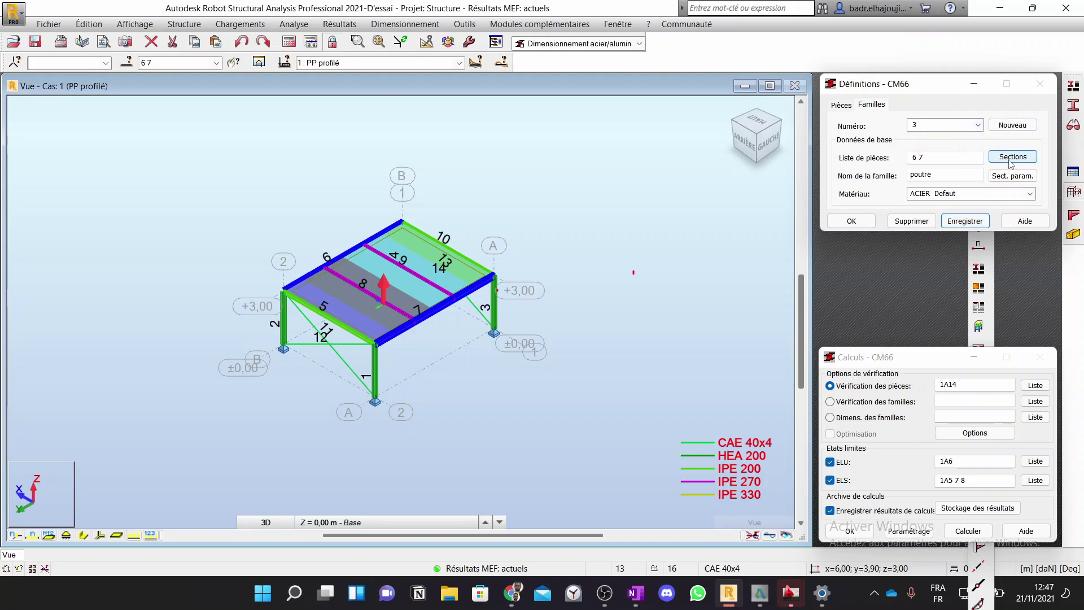
Step: Create family 4 and set its member list to the columns 1A4
{"action": "left_click", "coordinate": [1012, 125]}
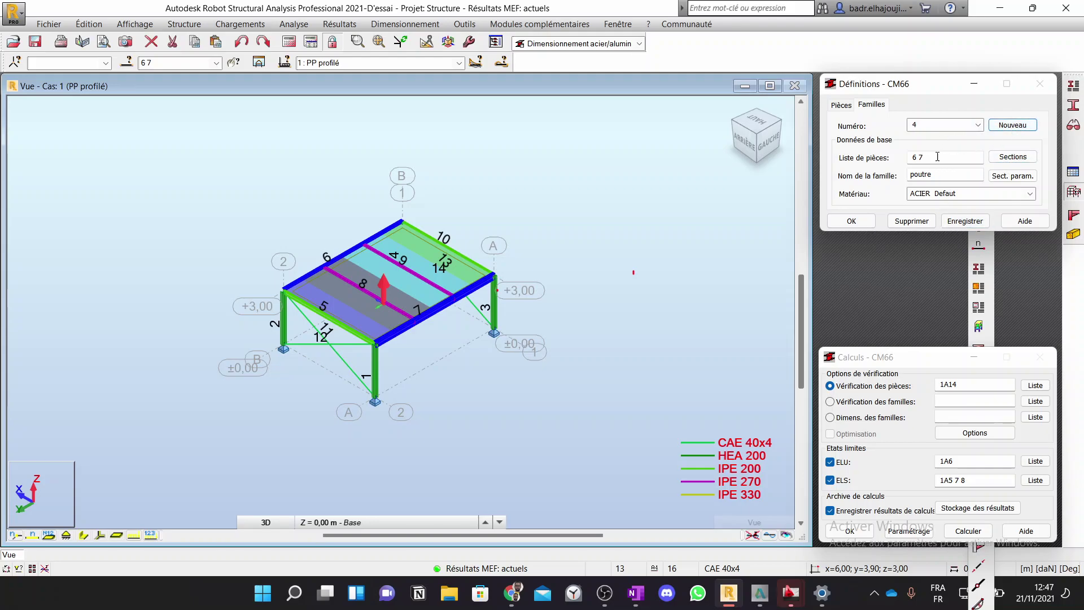
{"action": "type", "text": "Poteau"}
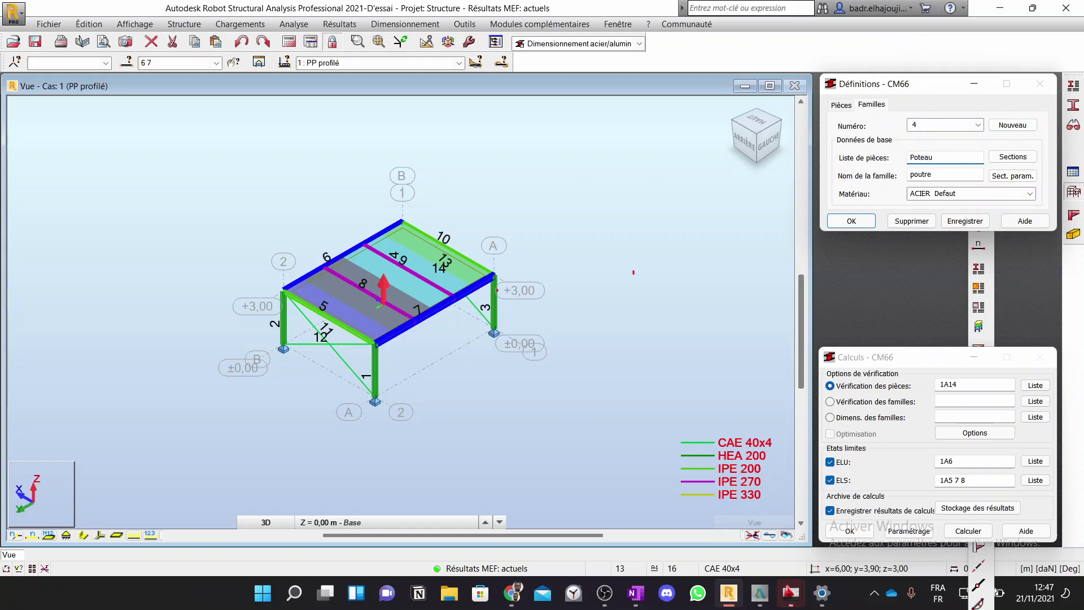
{"action": "key", "text": "BackSpace"}
{"action": "key", "text": "BackSpace"}
{"action": "key", "text": "BackSpace"}
{"action": "key", "text": "BackSpace"}
{"action": "key", "text": "BackSpace"}
{"action": "key", "text": "BackSpace"}
{"action": "type", "text": "1A"}
Step: Name family 4 "potaeu" and save it
{"action": "double_click", "coordinate": [939, 176]}
{"action": "type", "text": "poteu"}
{"action": "key", "text": "BackSpace"}
{"action": "key", "text": "BackSpace"}
{"action": "type", "text": "aeu"}
{"action": "left_click", "coordinate": [974, 226]}
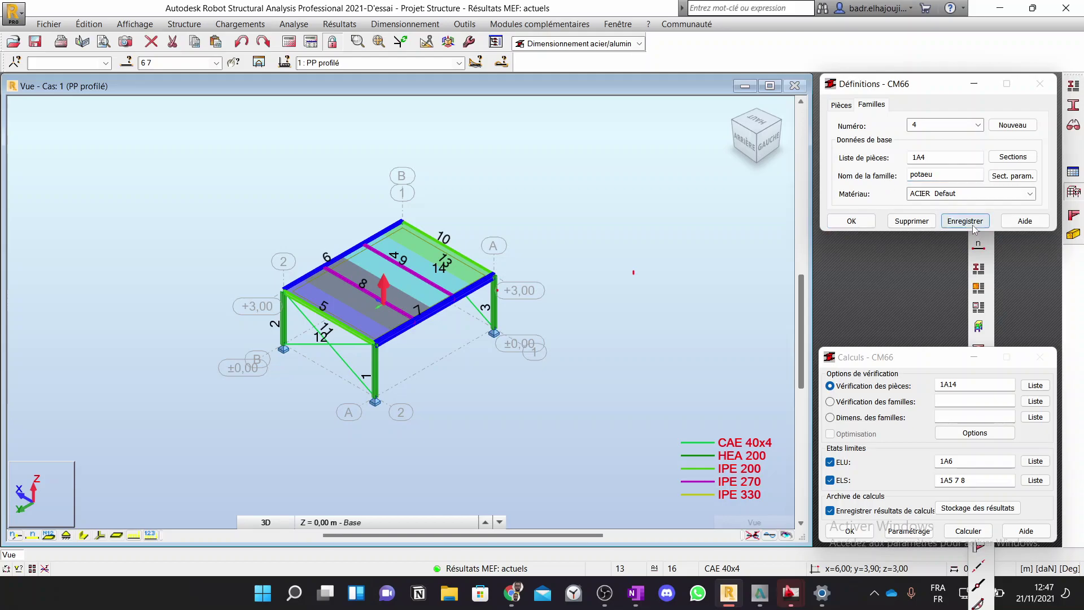
Step: Review the member lists and names of saved families 1 to 4 one after another
{"action": "left_click", "coordinate": [979, 125]}
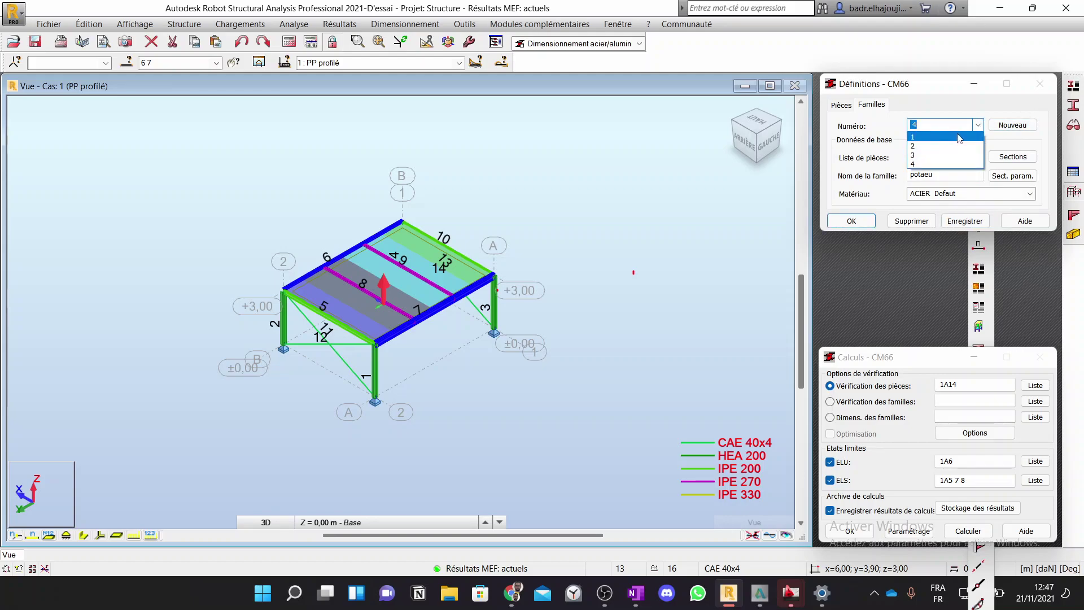
{"action": "left_click", "coordinate": [959, 138]}
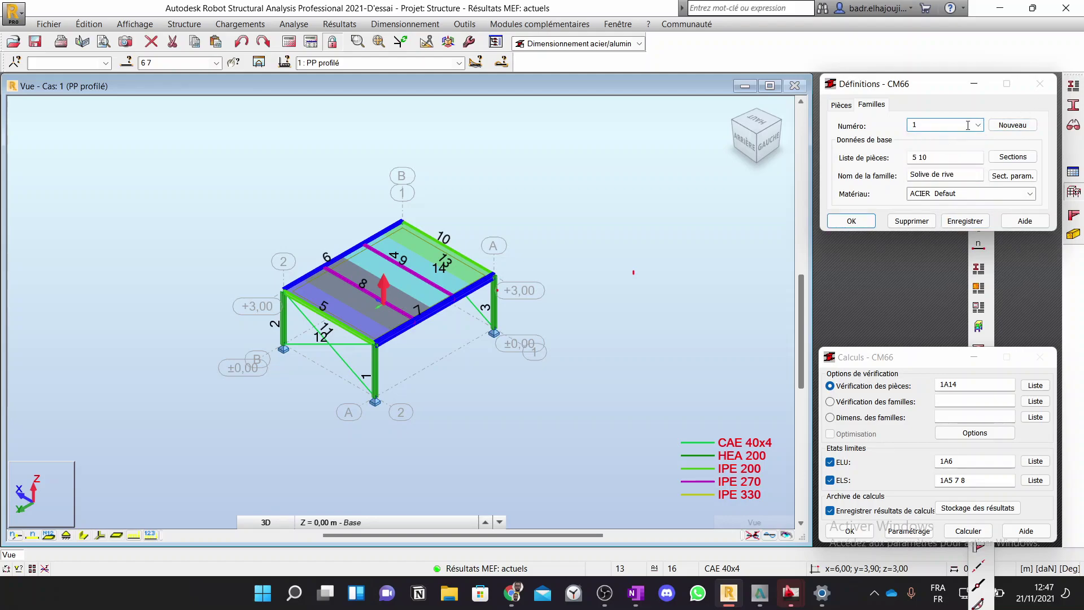
{"action": "left_click", "coordinate": [981, 126]}
{"action": "left_click", "coordinate": [967, 145]}
{"action": "left_click", "coordinate": [980, 126]}
{"action": "left_click", "coordinate": [967, 155]}
{"action": "left_click", "coordinate": [978, 126]}
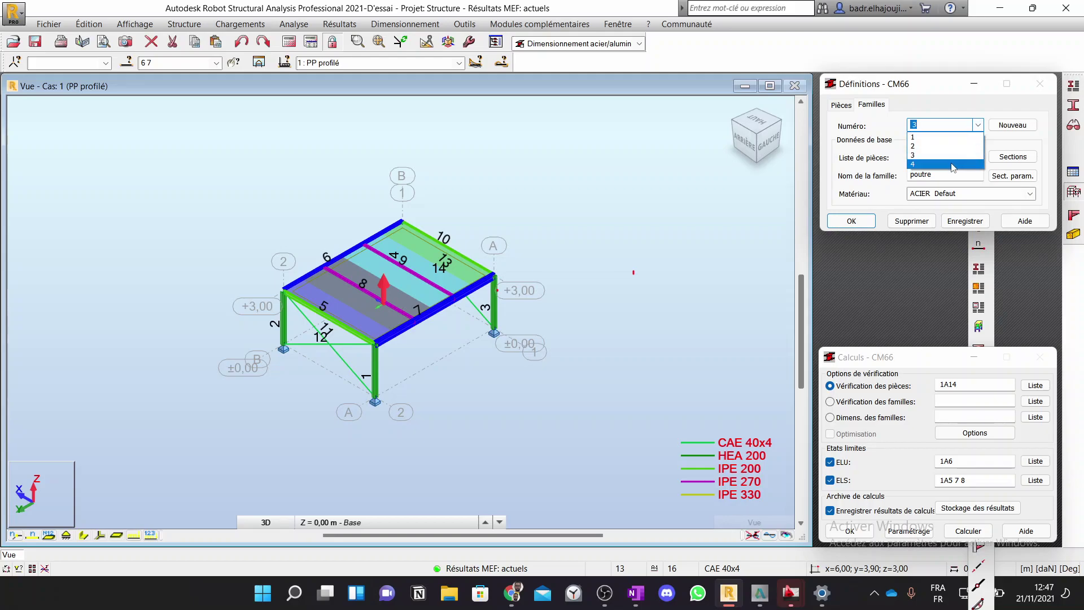
{"action": "left_click", "coordinate": [952, 163]}
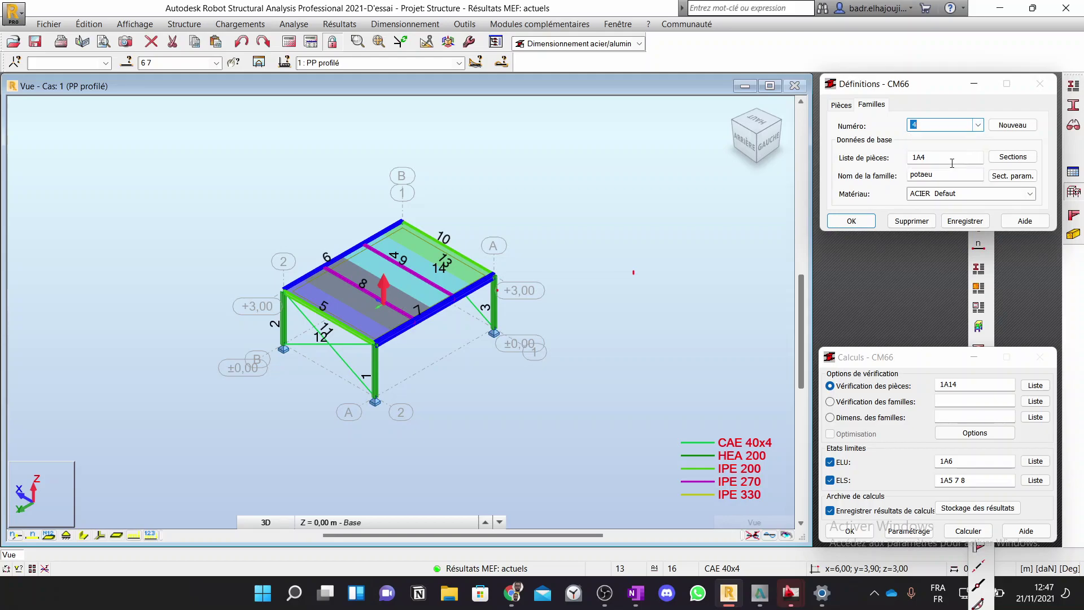
{"action": "left_click", "coordinate": [978, 126]}
{"action": "left_click", "coordinate": [978, 126]}
Step: Create family 5 and set its member list to the CAE 40x4 diagonal braces 11A14 at both ends of the frame
{"action": "left_click", "coordinate": [1020, 126]}
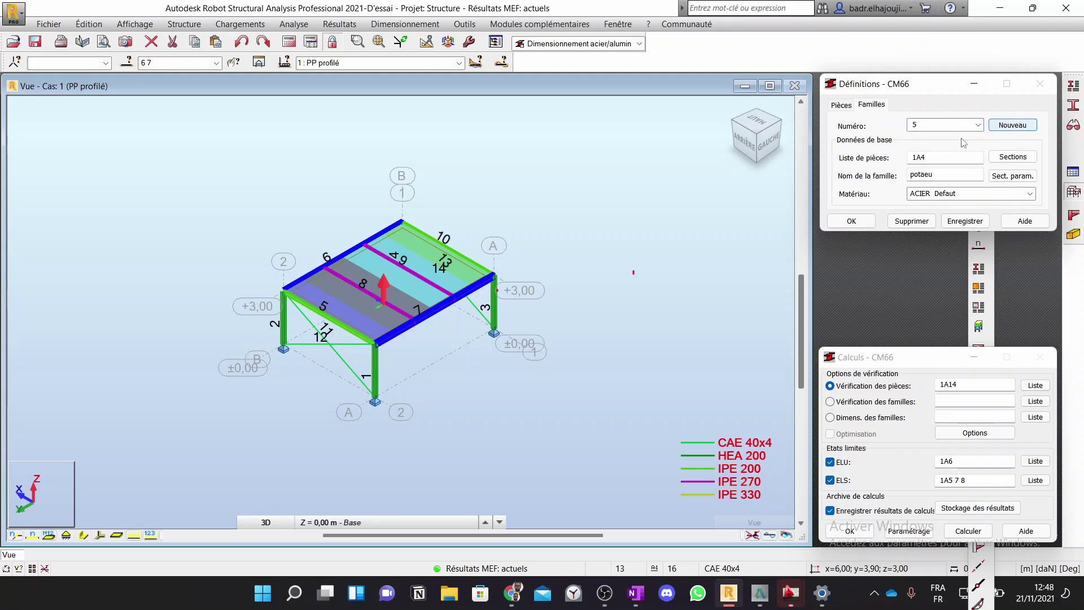
{"action": "double_click", "coordinate": [939, 159]}
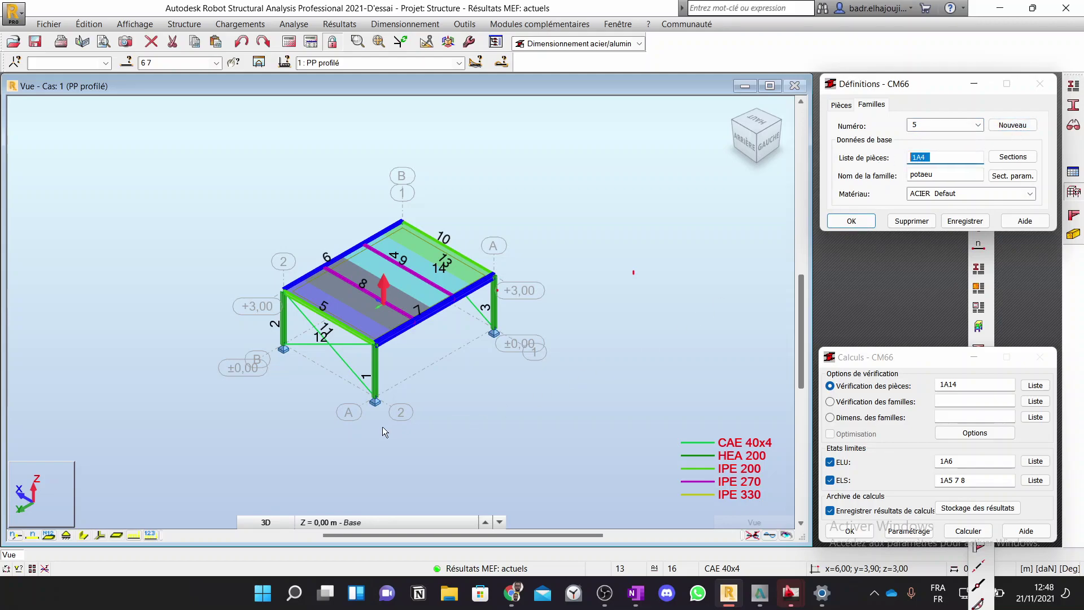
{"action": "left_click", "coordinate": [333, 347]}
{"action": "left_click", "coordinate": [316, 343], "text": "ctrl"}
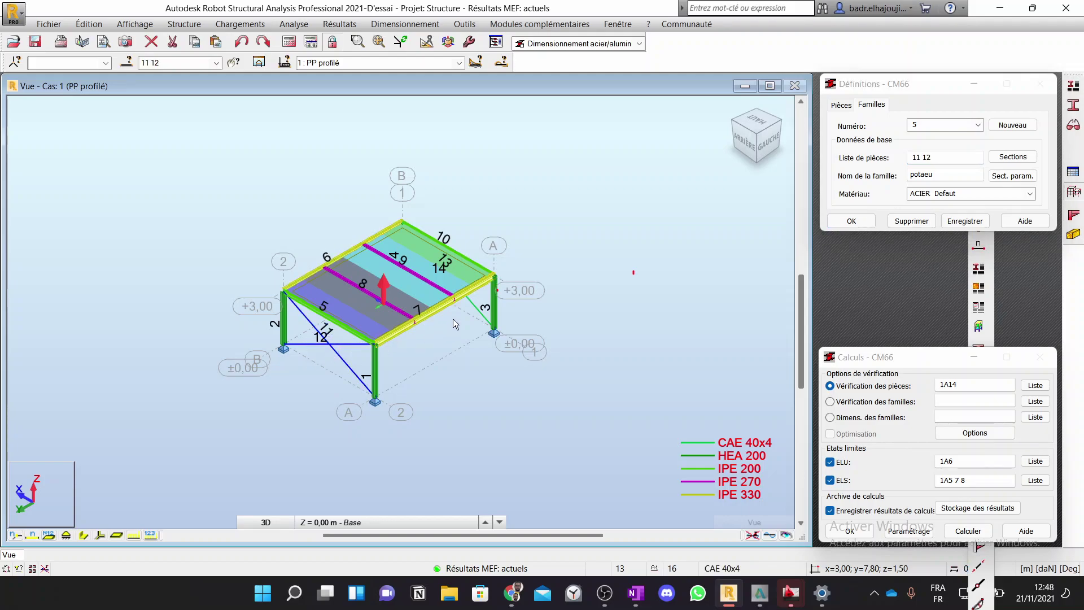
{"action": "middle_click_drag", "start_coordinate": [453, 318], "coordinate": [414, 366], "text": "shift"}
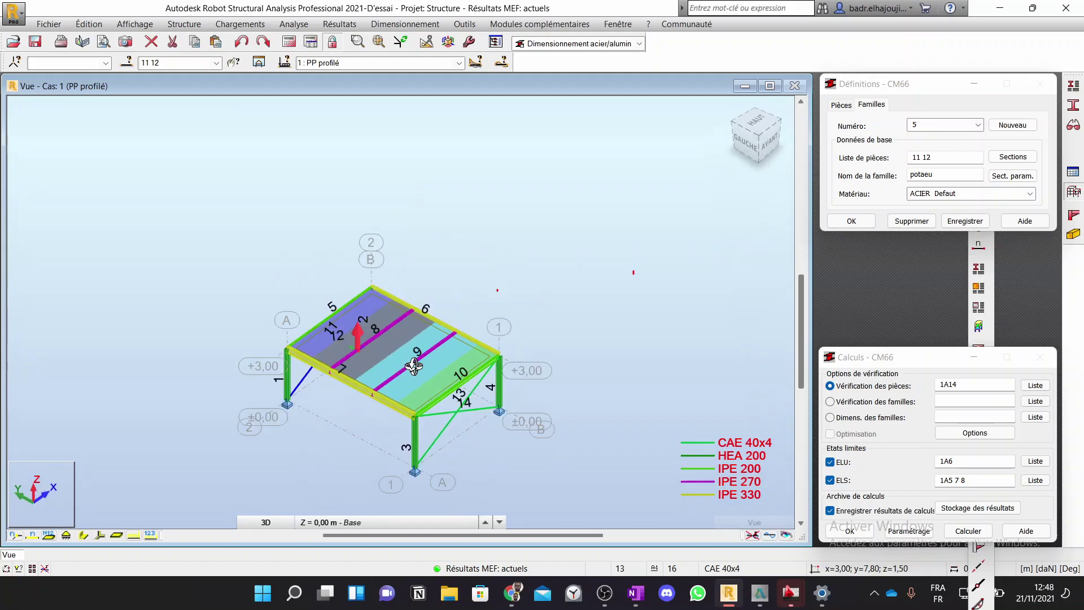
{"action": "left_click", "coordinate": [470, 398]}
{"action": "left_click", "coordinate": [452, 418], "text": "ctrl"}
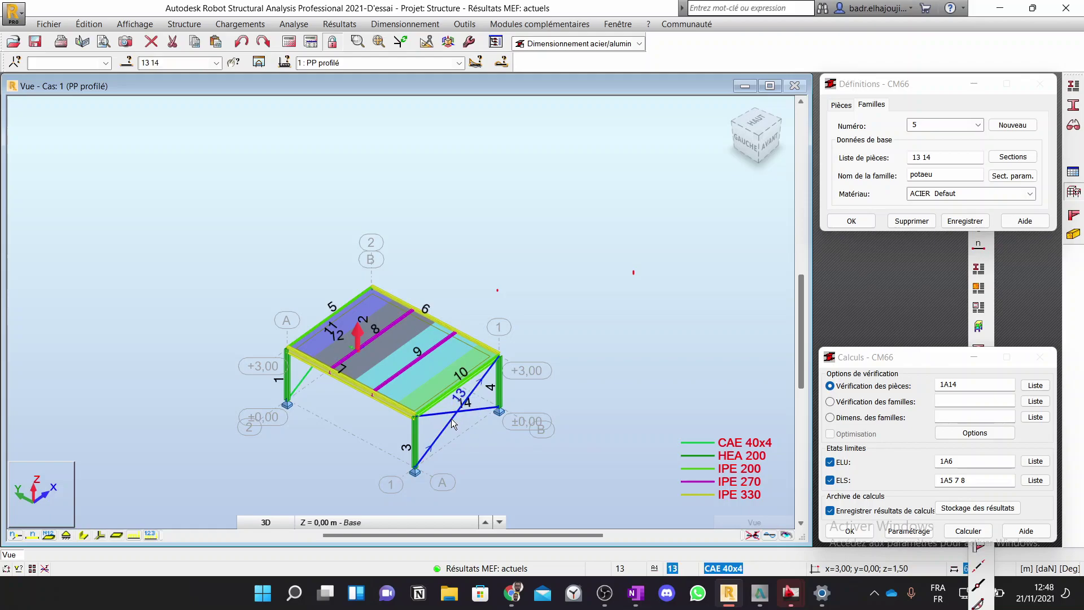
{"action": "middle_click_drag", "start_coordinate": [425, 394], "coordinate": [346, 441], "text": "shift"}
{"action": "left_click_drag", "start_coordinate": [335, 421], "coordinate": [320, 447]}
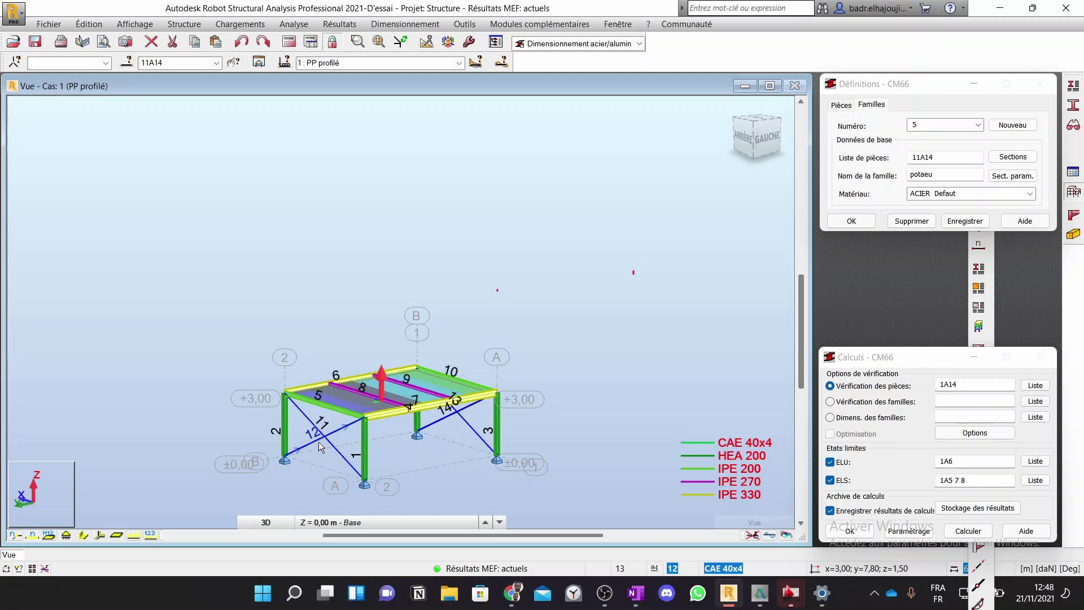
Step: Name family 5 "CVT", save it, and clear the bar selection in the 3D view
{"action": "left_click", "coordinate": [941, 172]}
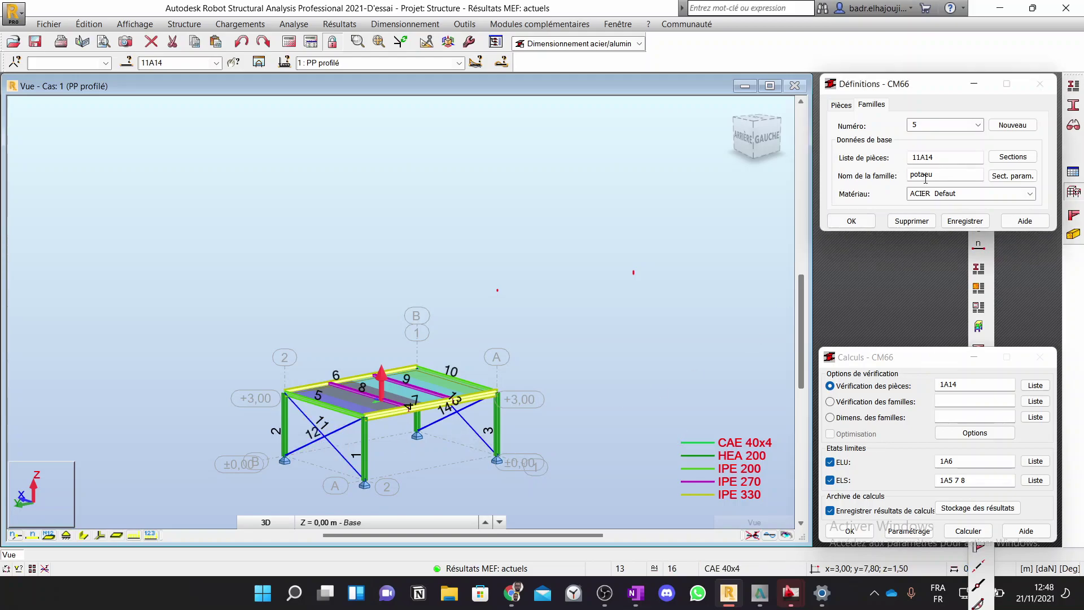
{"action": "double_click", "coordinate": [941, 173]}
{"action": "type", "text": "CVT"}
{"action": "left_click", "coordinate": [975, 223]}
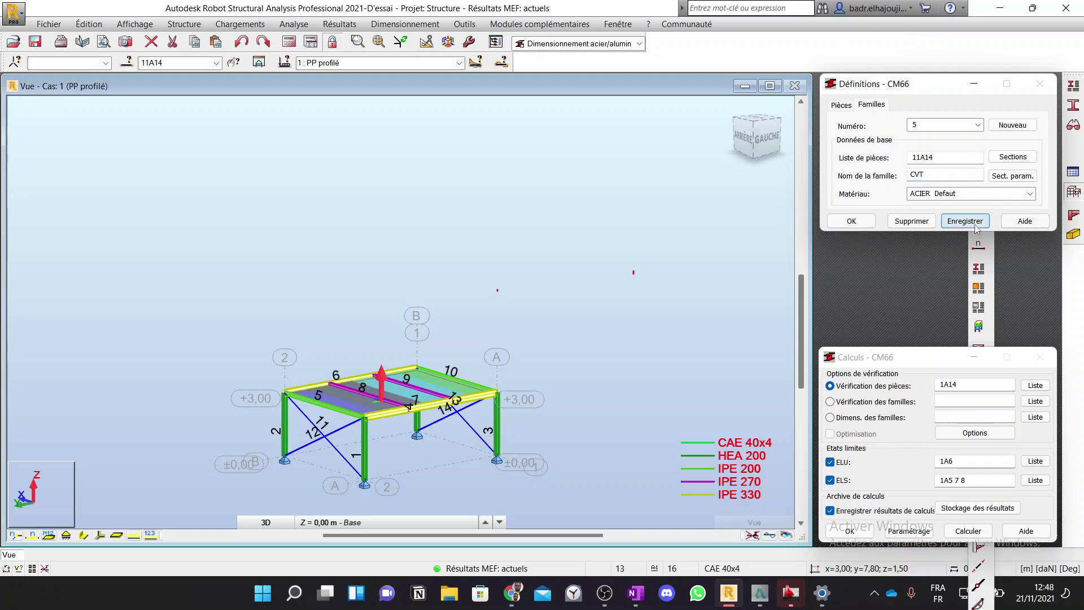
{"action": "left_click", "coordinate": [979, 125]}
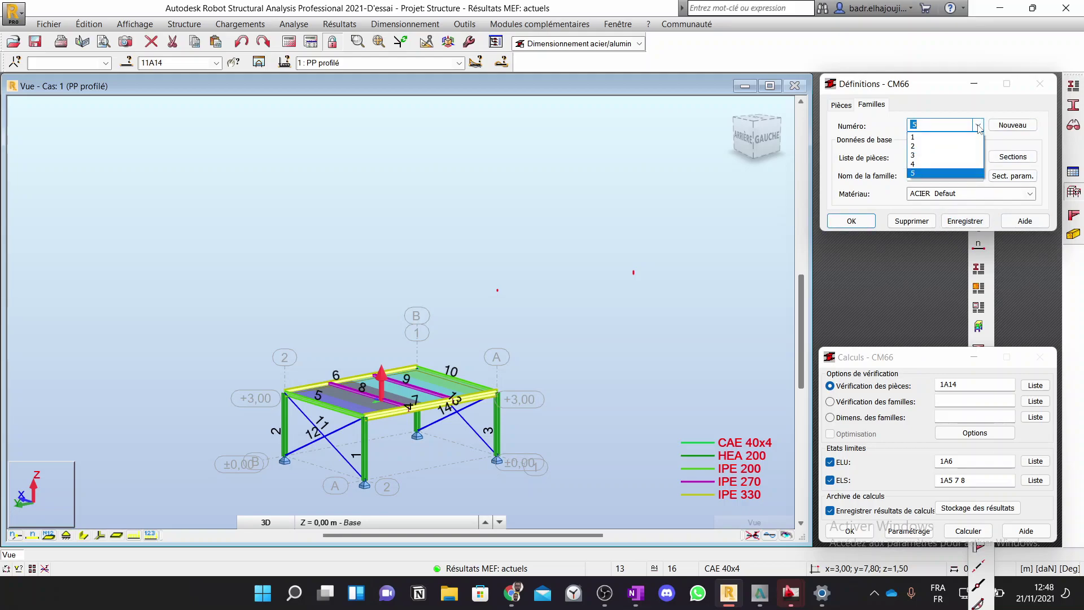
{"action": "left_click", "coordinate": [979, 125]}
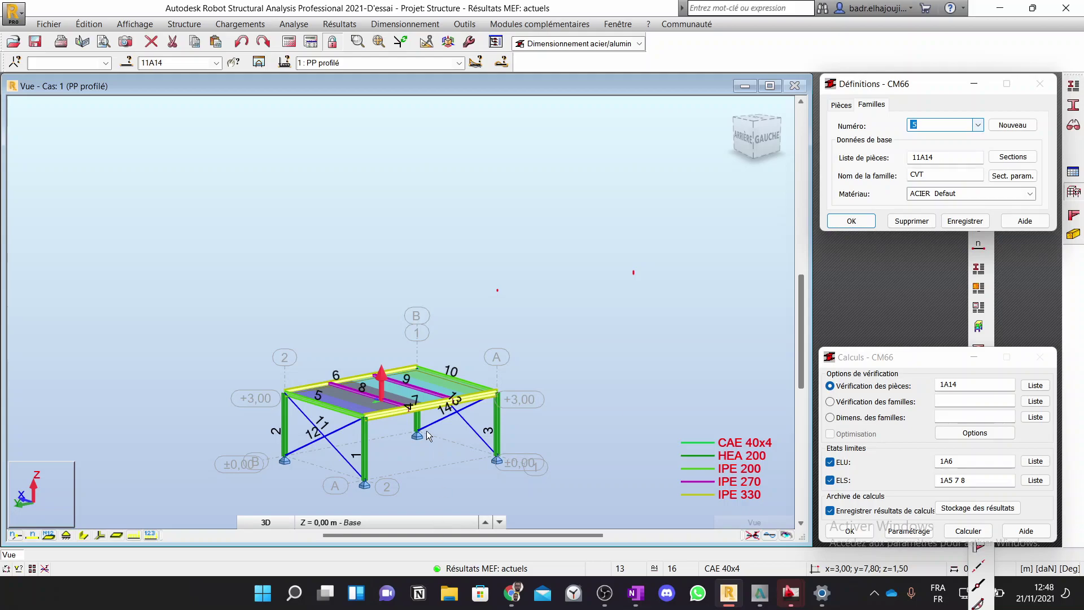
{"action": "middle_click_drag", "start_coordinate": [418, 394], "coordinate": [421, 288]}
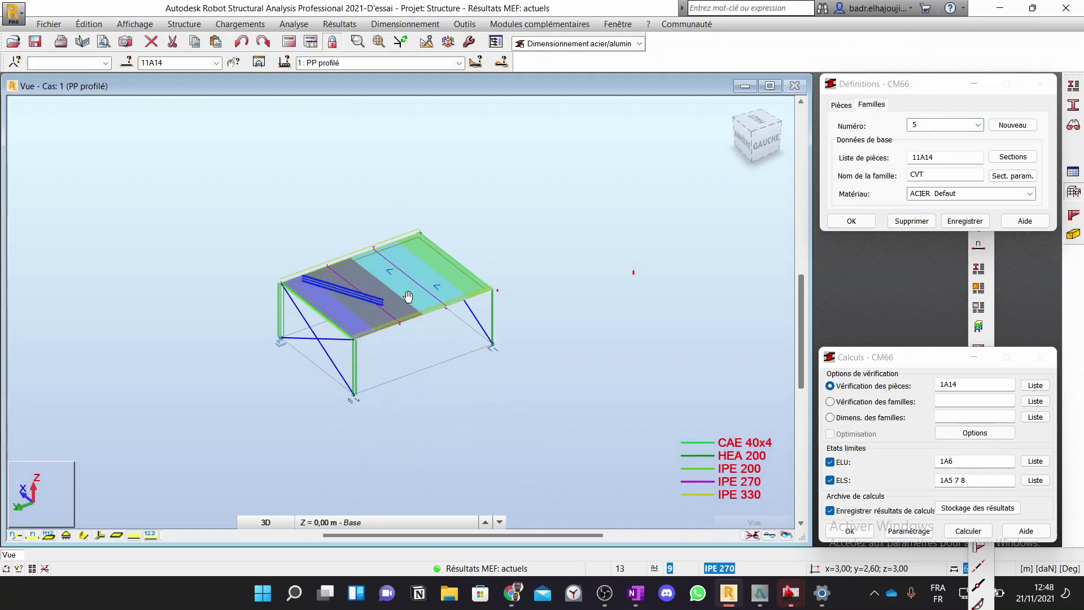
{"action": "left_click", "coordinate": [585, 251]}
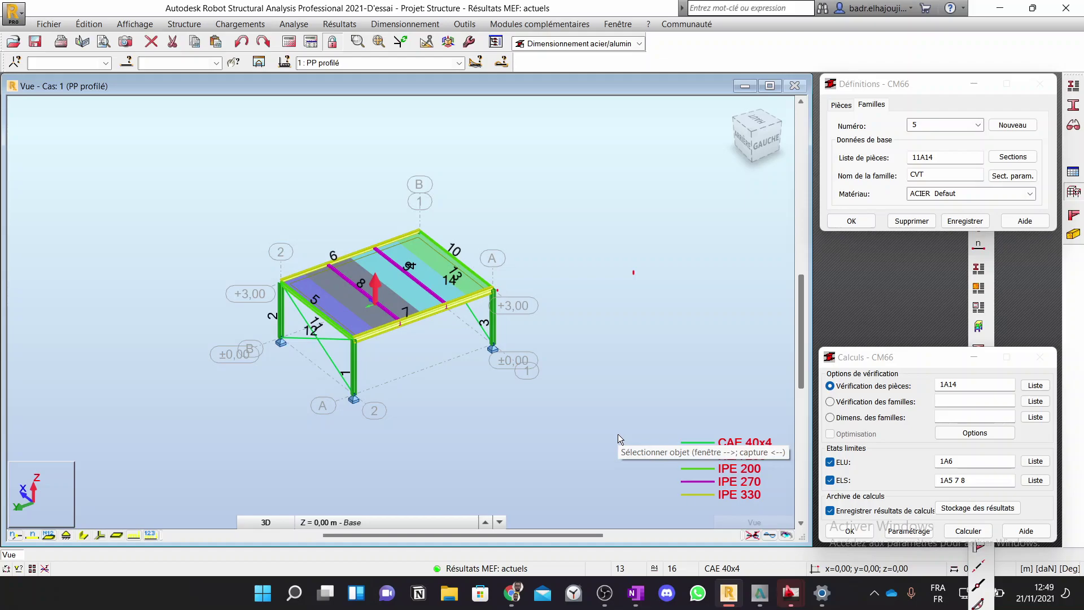
Step: Replace the section colour legend with the bar type colour legend (Types de barre) in the view's display attributes
{"action": "left_click", "coordinate": [32, 571]}
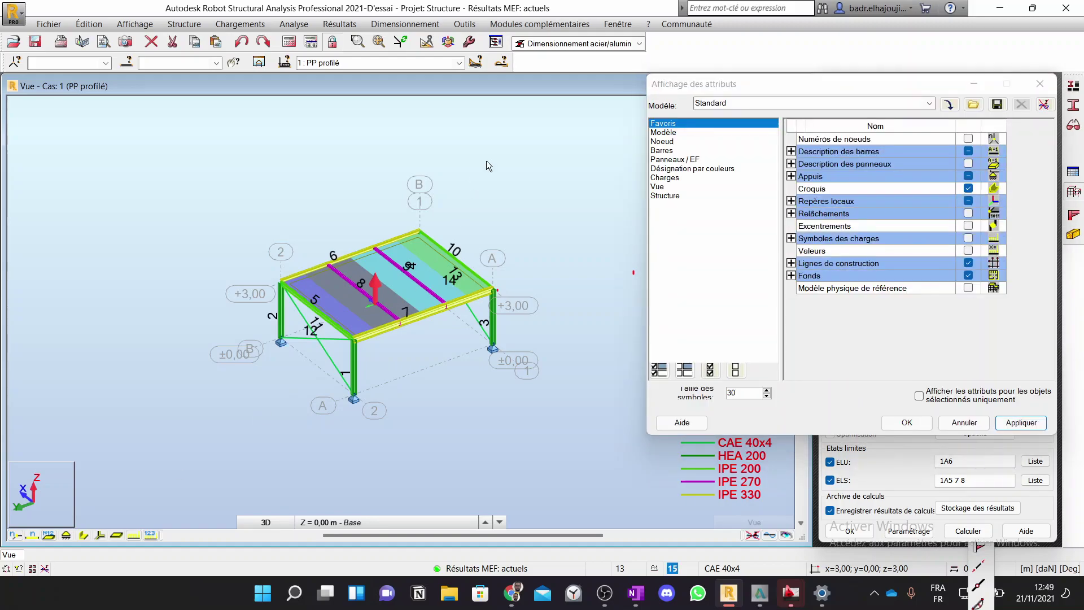
{"action": "left_click_drag", "start_coordinate": [733, 93], "coordinate": [514, 113]}
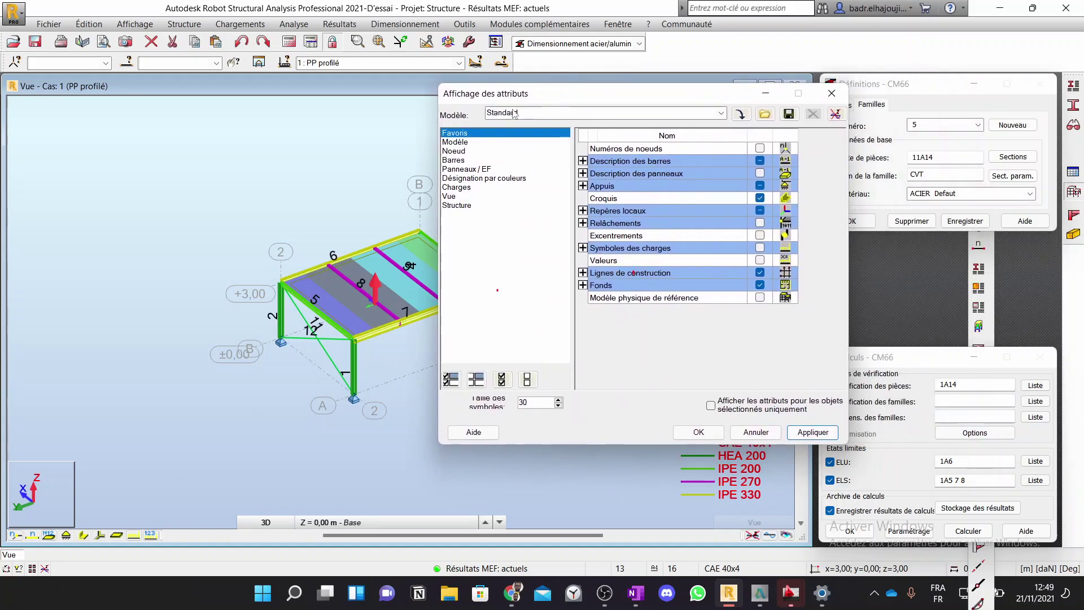
{"action": "left_click", "coordinate": [483, 179]}
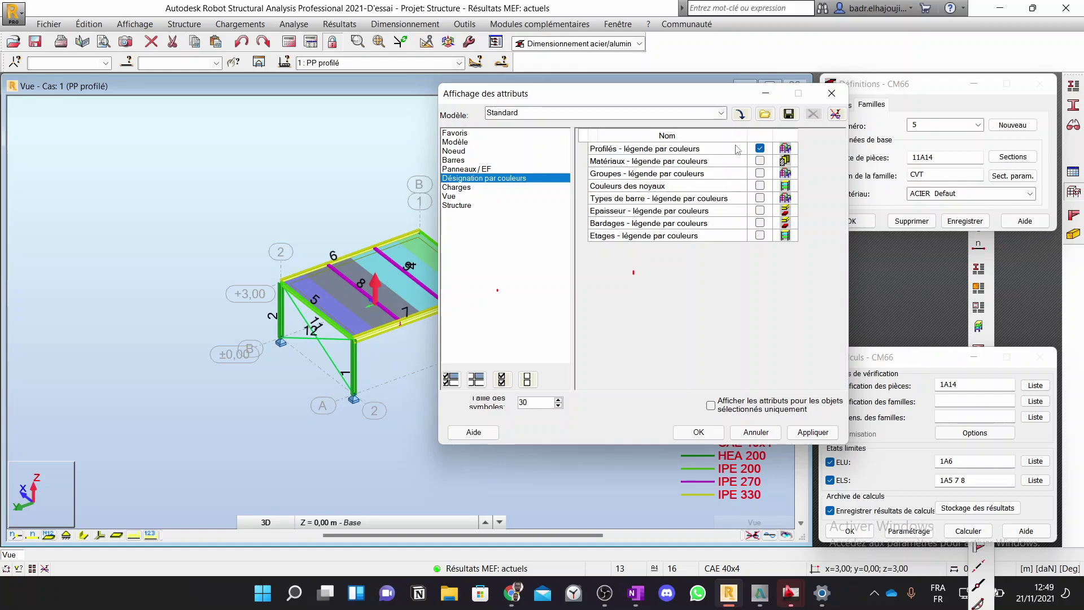
{"action": "left_click", "coordinate": [761, 150]}
{"action": "left_click", "coordinate": [761, 149]}
{"action": "left_click", "coordinate": [760, 198]}
{"action": "left_click", "coordinate": [760, 198]}
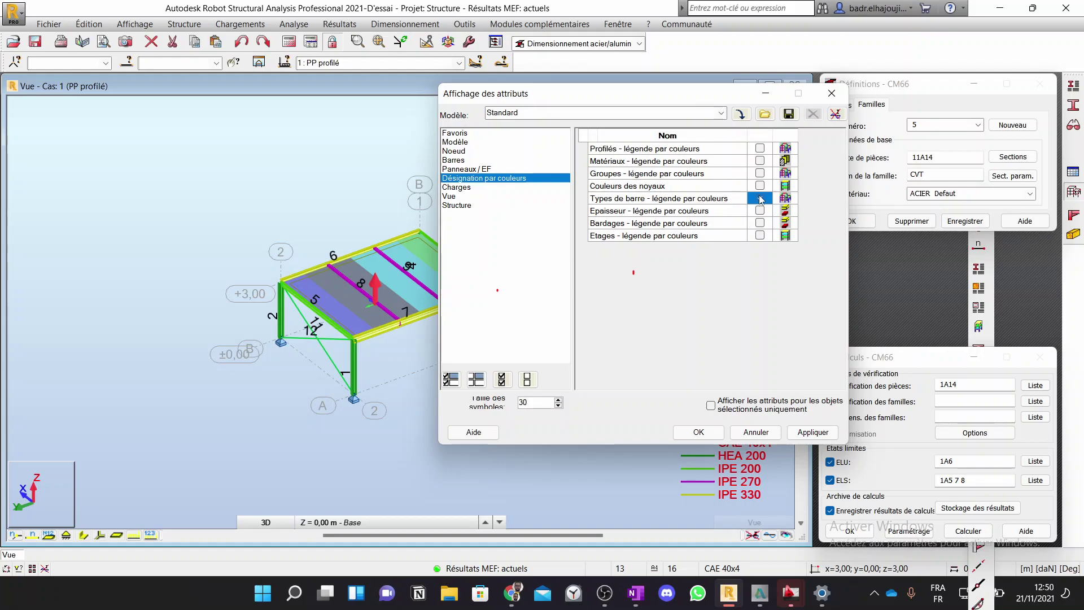
{"action": "left_click", "coordinate": [806, 439]}
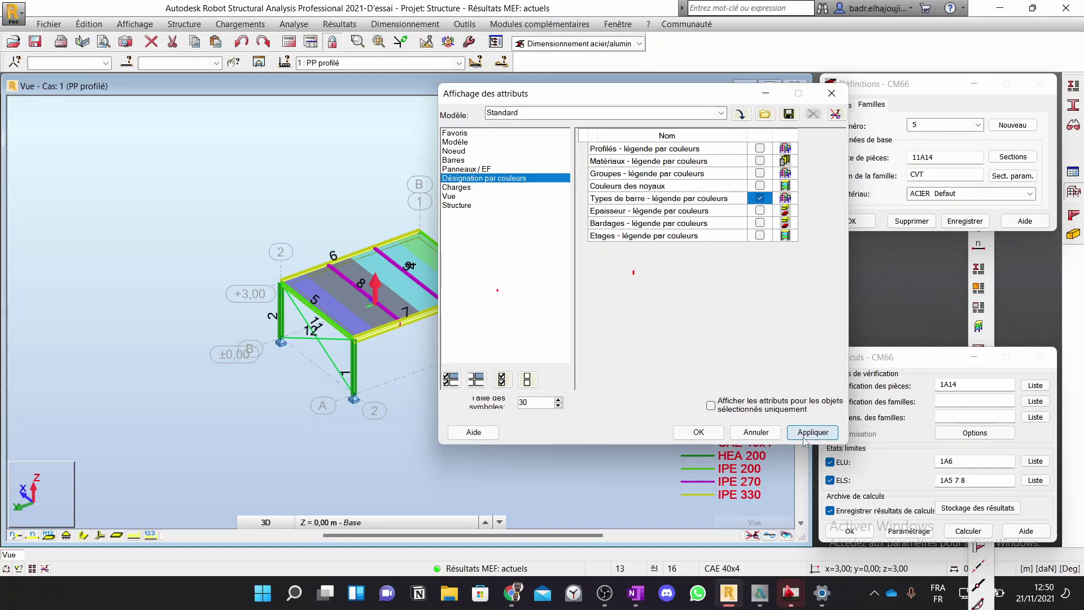
{"action": "left_click", "coordinate": [699, 432]}
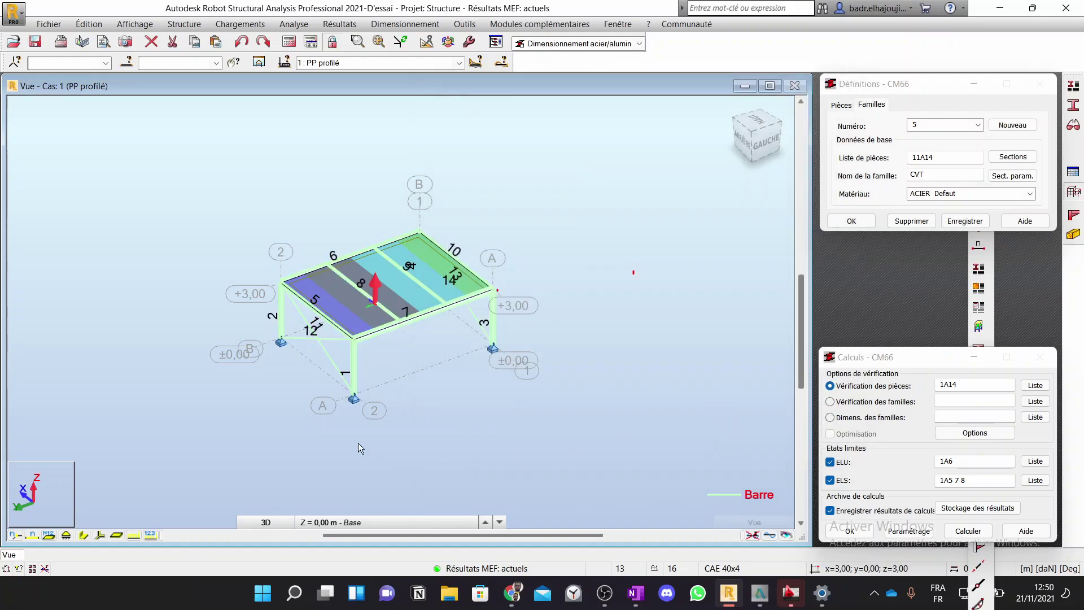
{"action": "middle_click_drag", "start_coordinate": [392, 410], "coordinate": [474, 393]}
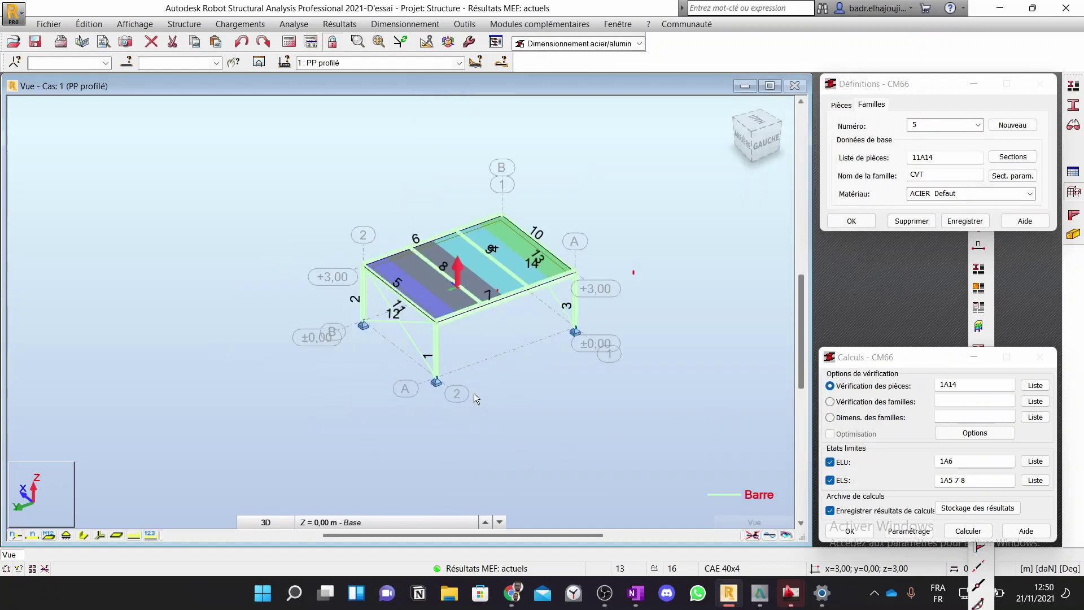
{"action": "scroll", "coordinate": [478, 318], "scroll_direction": "up", "scroll_amount": 2}
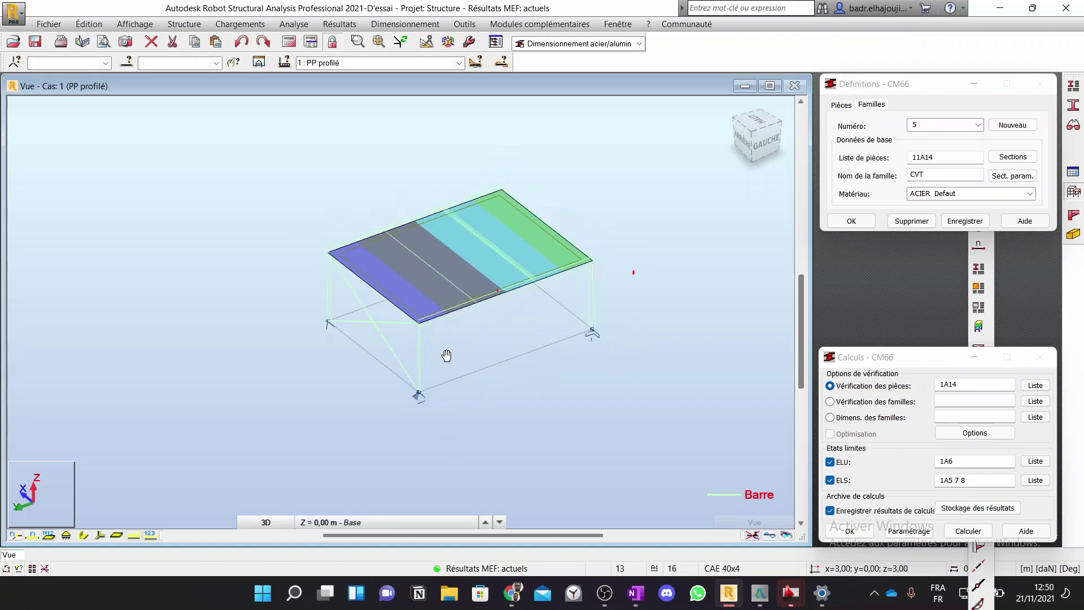
{"action": "middle_click_drag", "start_coordinate": [477, 317], "coordinate": [468, 342]}
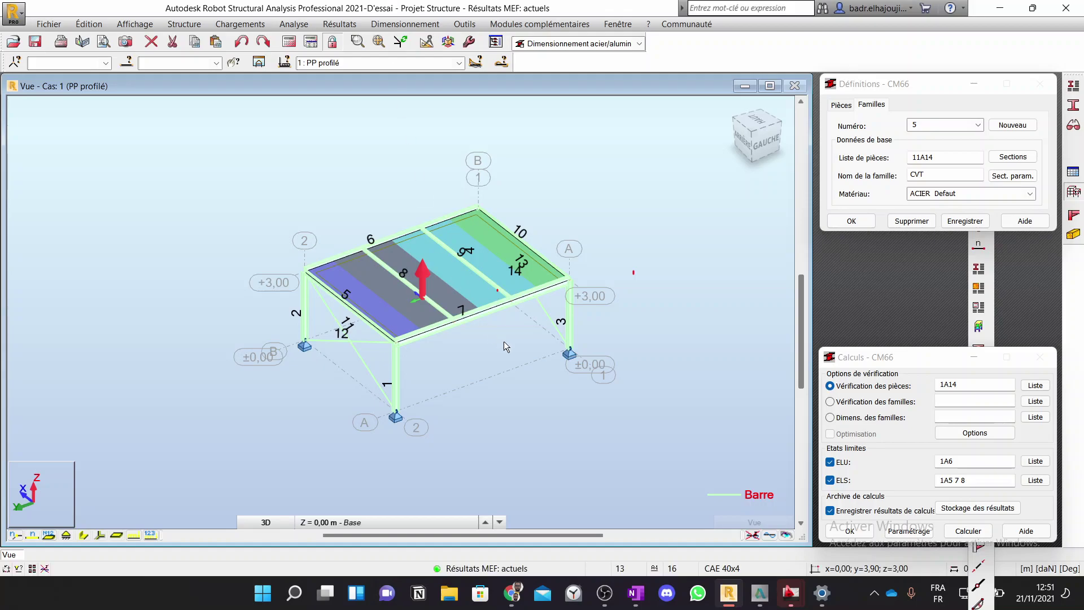
{"action": "mouse_move", "coordinate": [608, 600]}
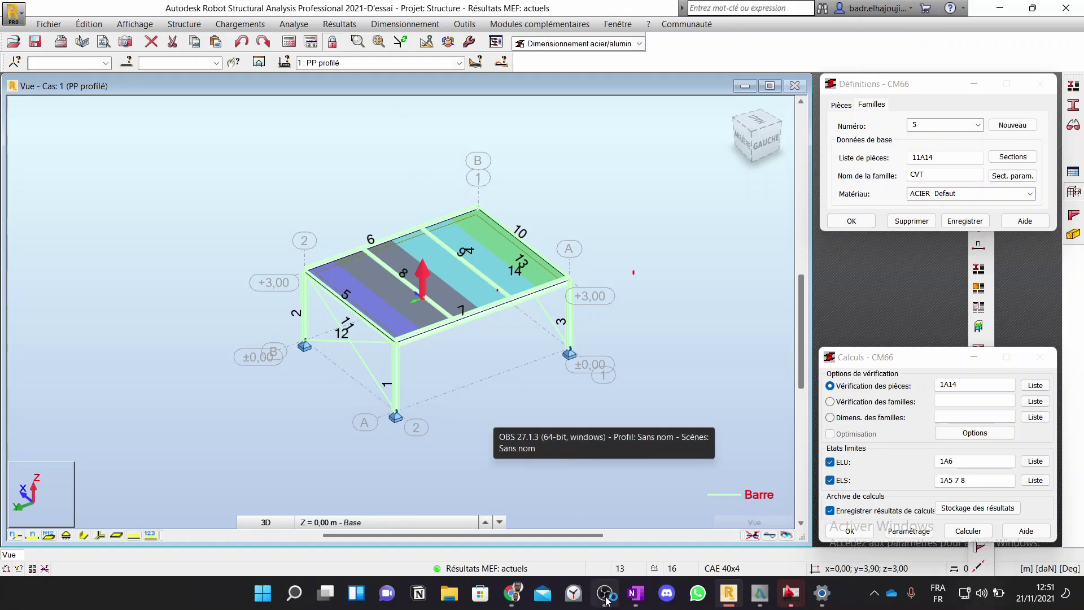
{"action": "left_click", "coordinate": [505, 452]}
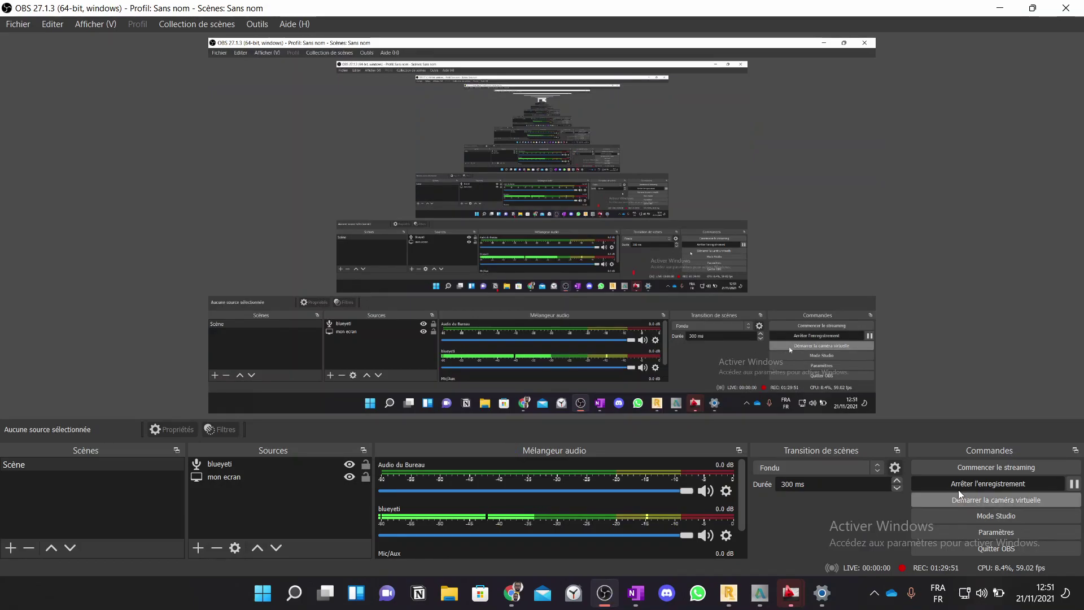